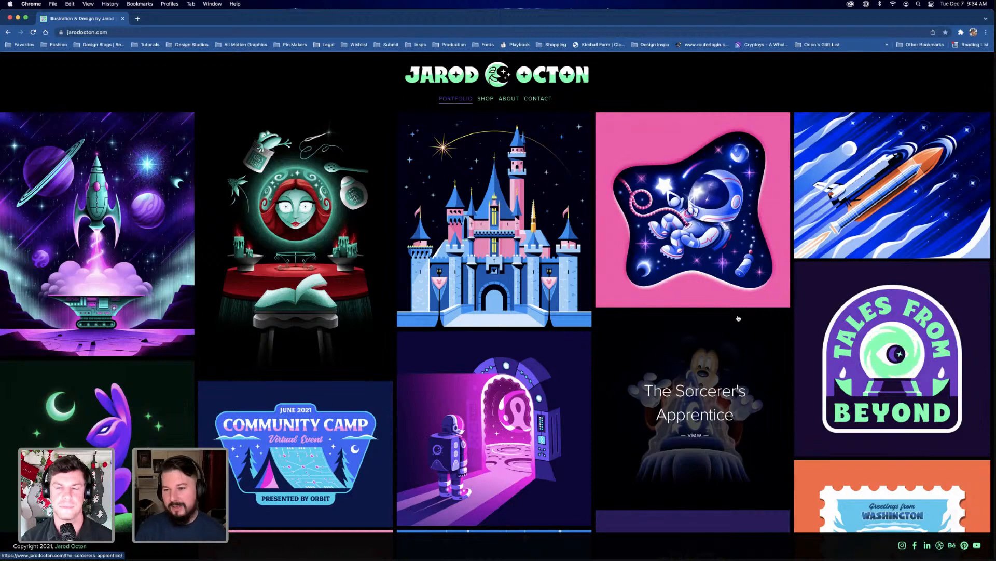
Open The Stargate project from the portfolio gallery and look through its illustrations
scroll(727, 347, "down", 2)
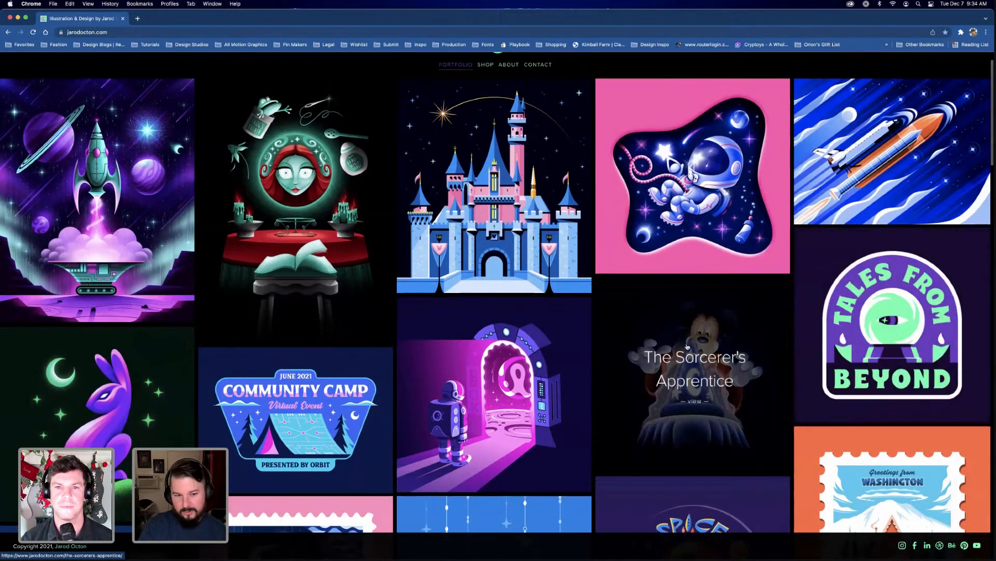
scroll(687, 346, "down", 5)
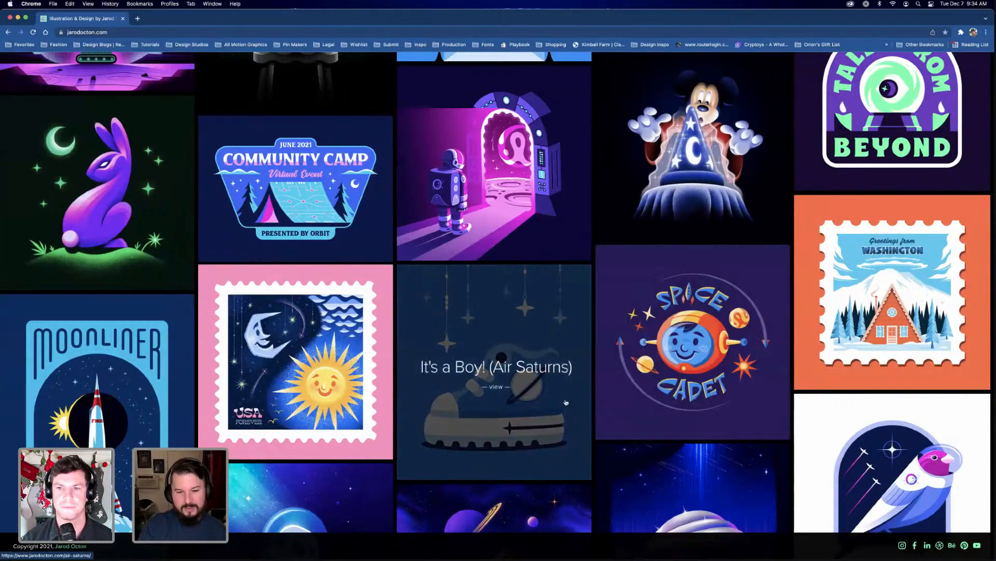
scroll(531, 257, "up", 1)
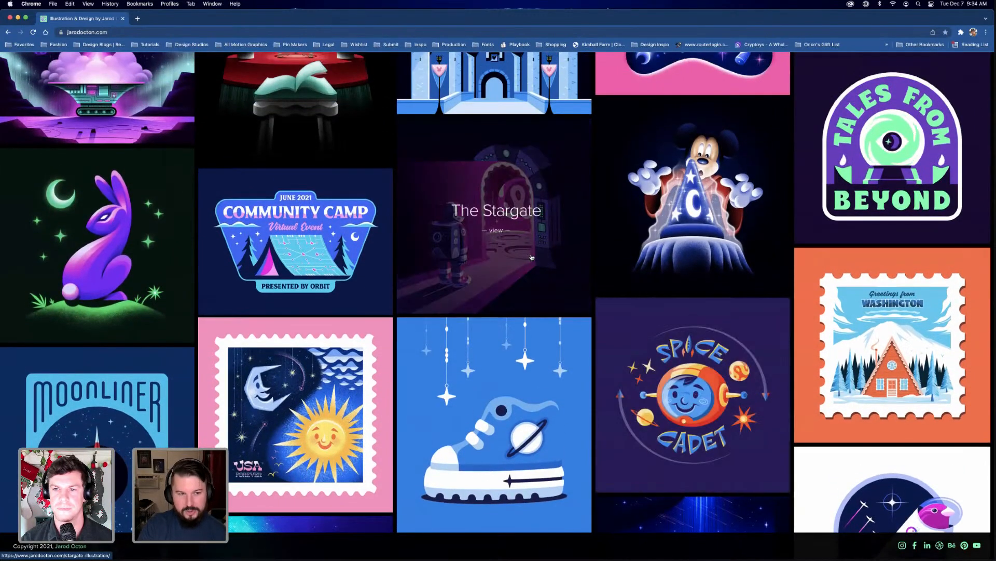
left_click(532, 257)
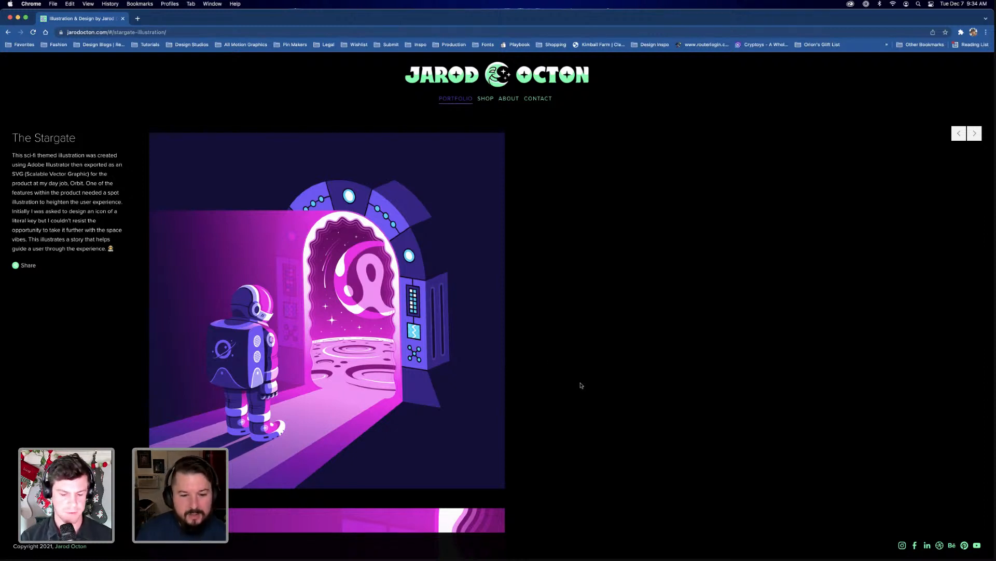
scroll(561, 395, "down", 5)
scroll(559, 396, "down", 5)
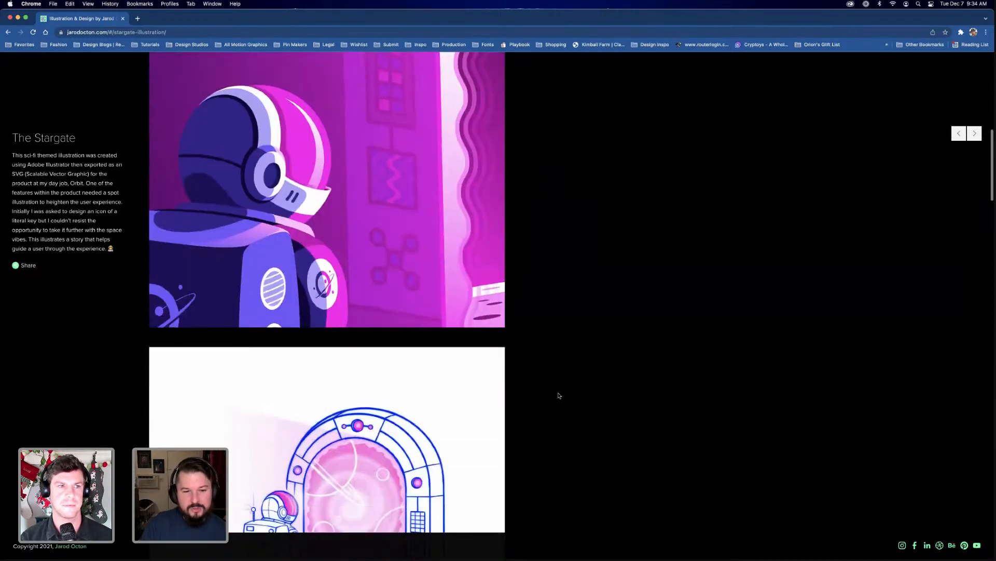
scroll(559, 396, "up", 8)
scroll(557, 396, "up", 3)
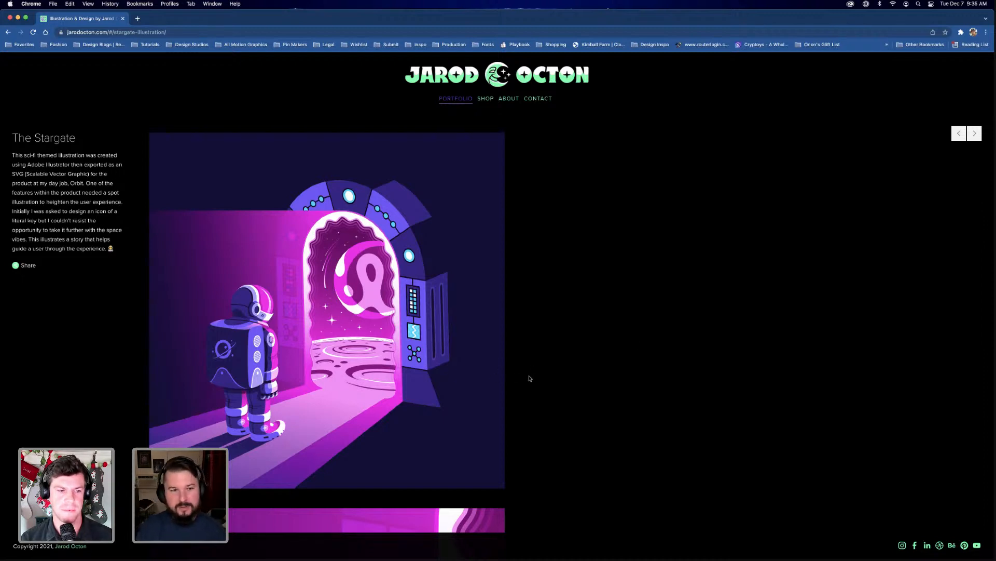
Return to the portfolio gallery and browse the other illustrations
left_click(8, 33)
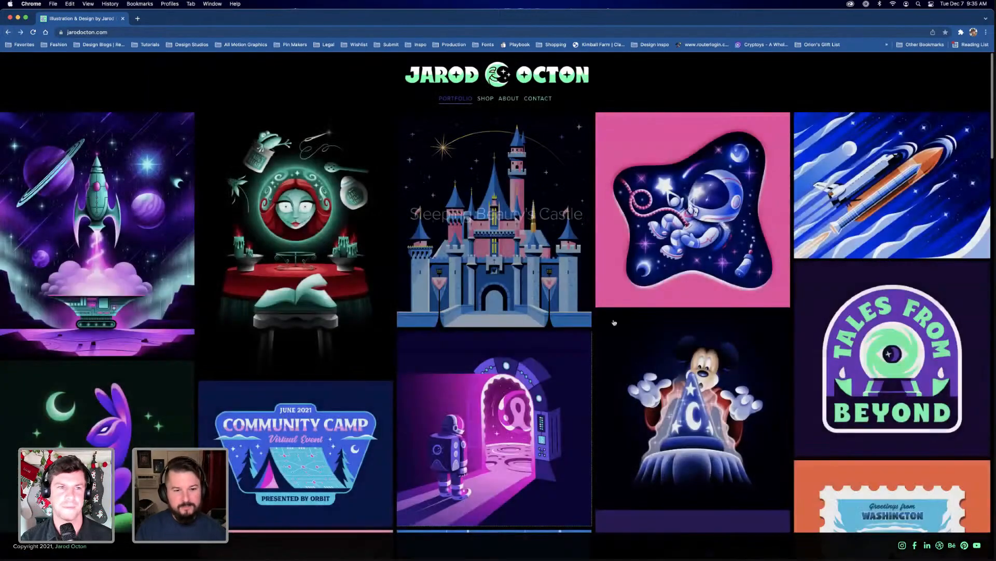
scroll(597, 321, "down", 5)
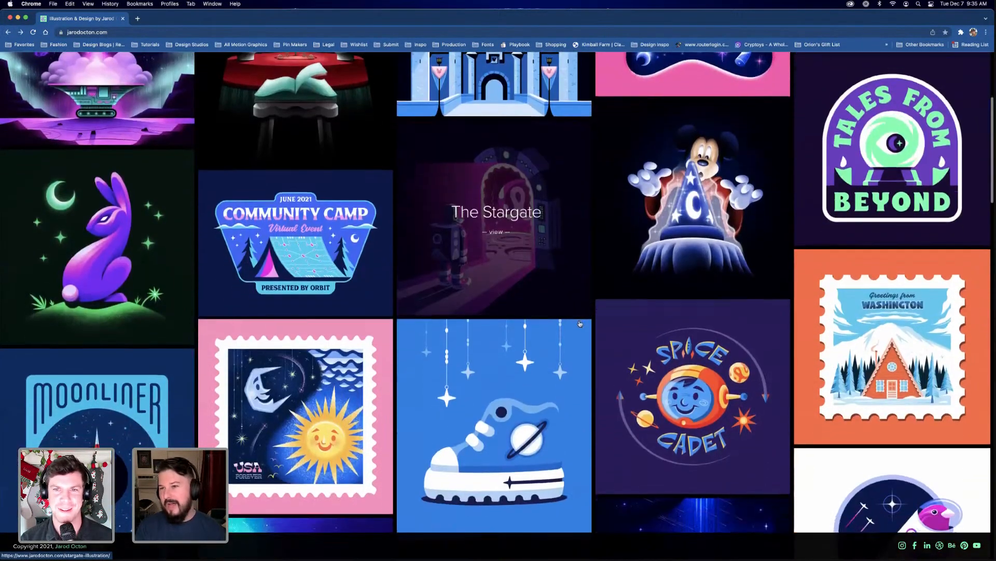
scroll(582, 322, "down", 2)
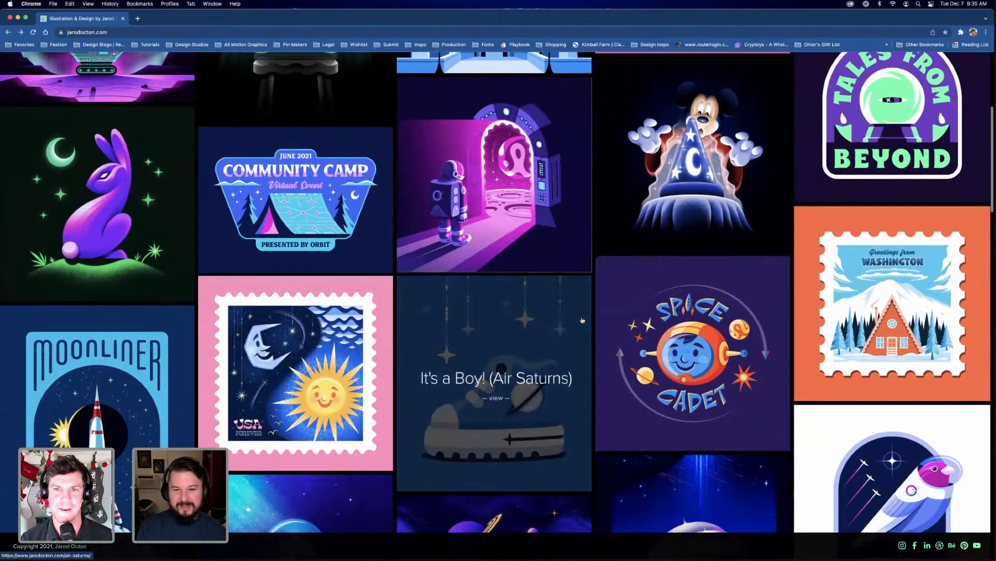
scroll(582, 320, "down", 1)
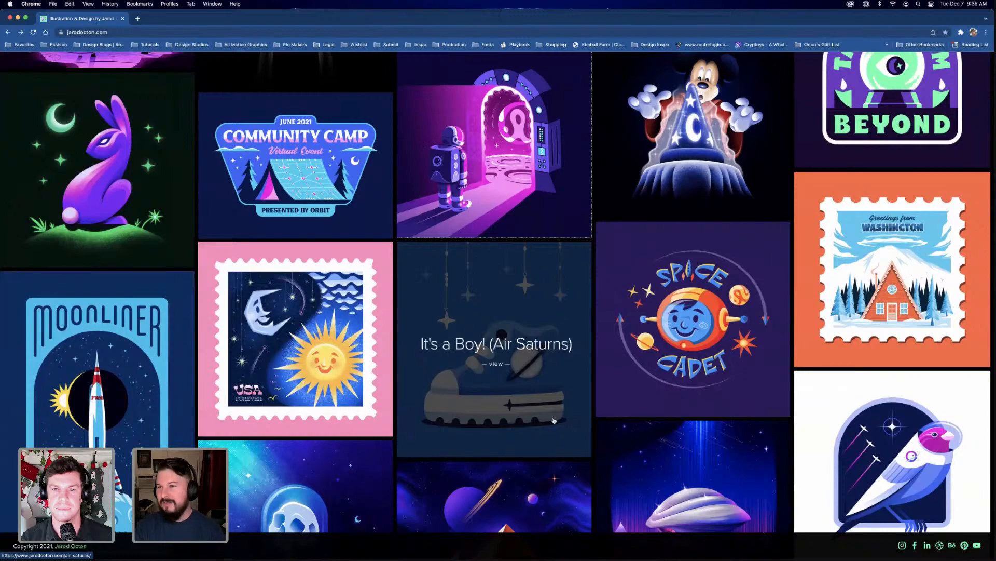
scroll(575, 413, "down", 10)
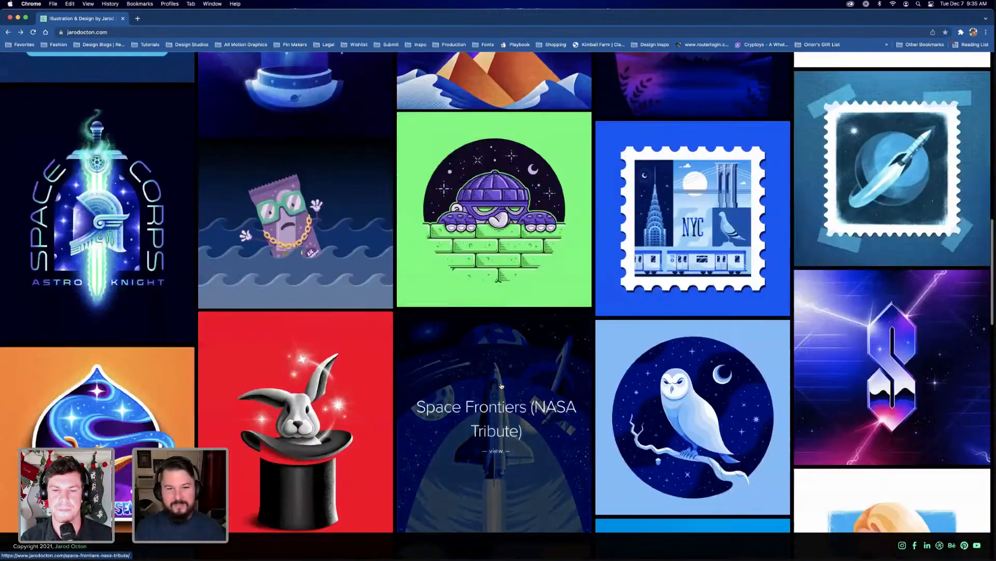
scroll(506, 384, "up", 6)
scroll(514, 383, "up", 9)
Go to the website's shop, browse the products and open the ORION Font page
left_click(486, 99)
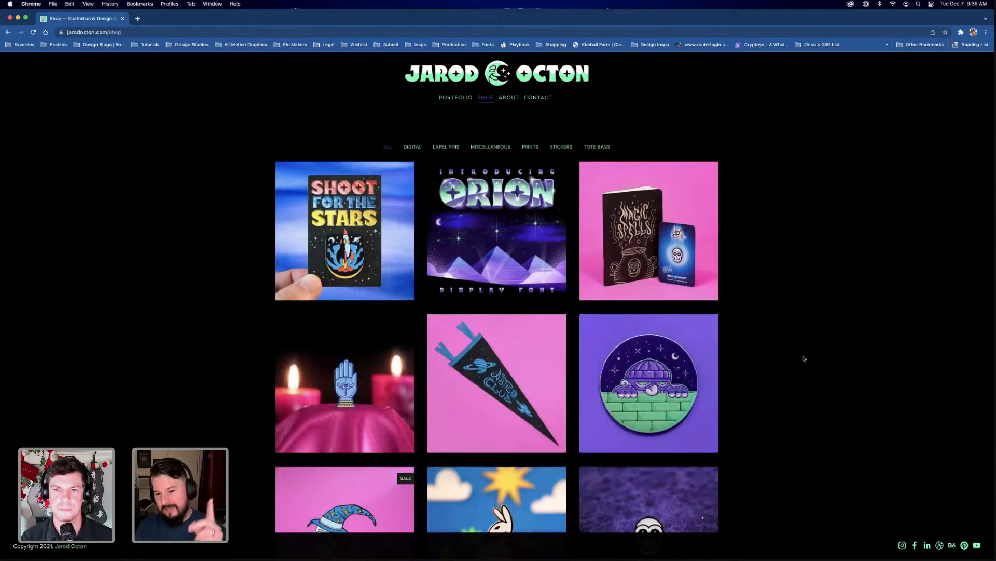
scroll(672, 361, "down", 1)
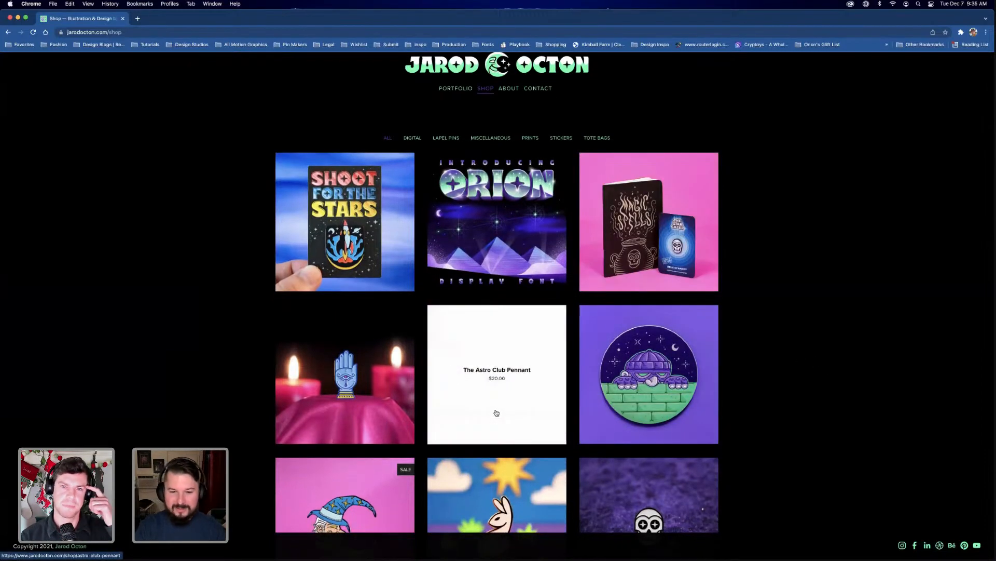
scroll(734, 403, "down", 1)
scroll(734, 403, "down", 5)
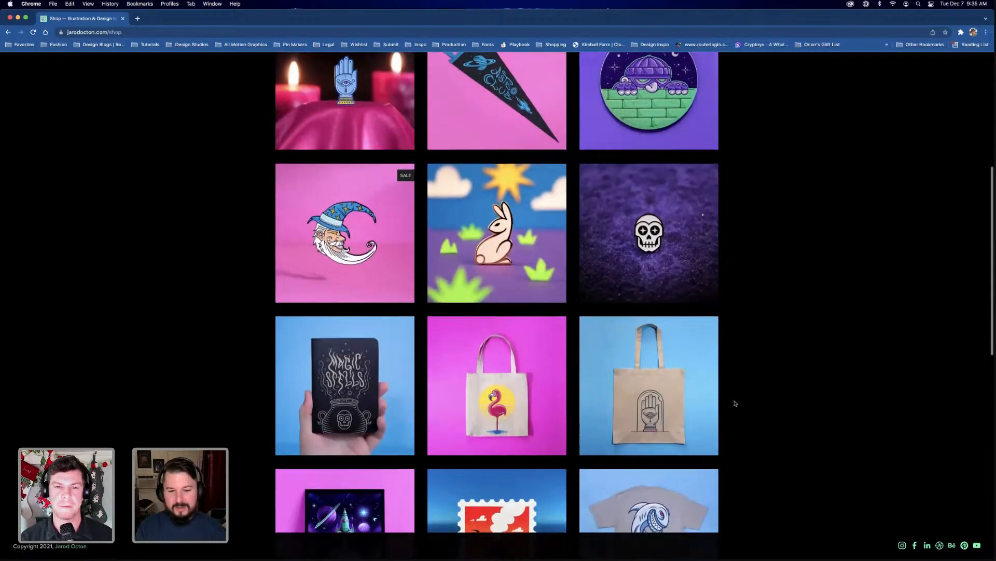
scroll(735, 403, "down", 3)
scroll(735, 403, "up", 10)
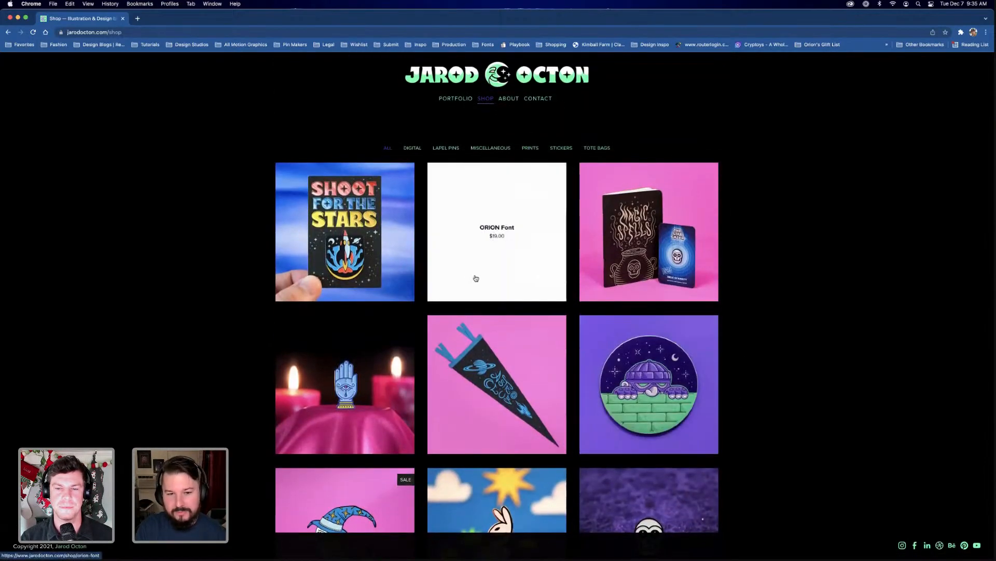
left_click(475, 278)
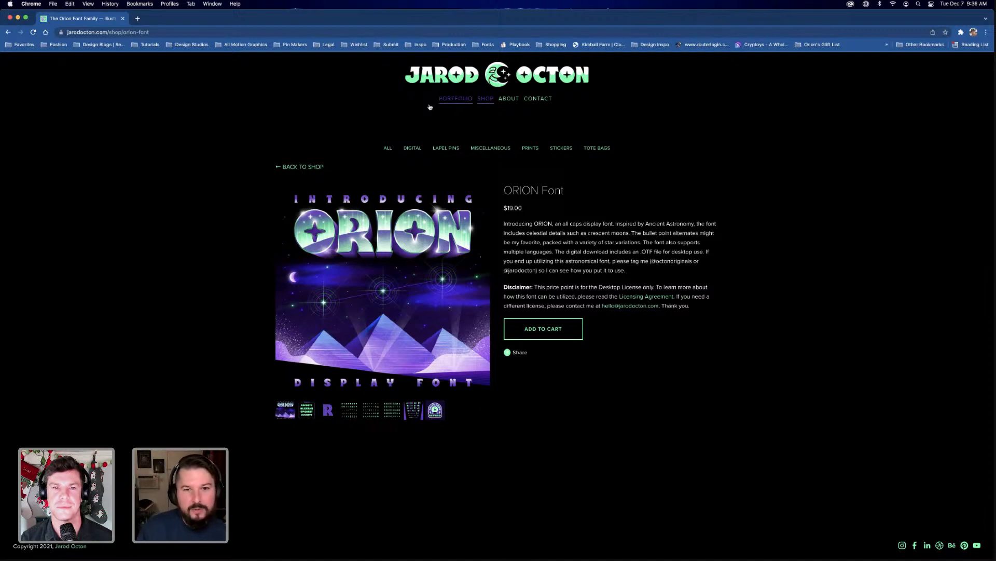
View the Baby Astronaut Announcement project in the portfolio and minimise the browser window
left_click(456, 99)
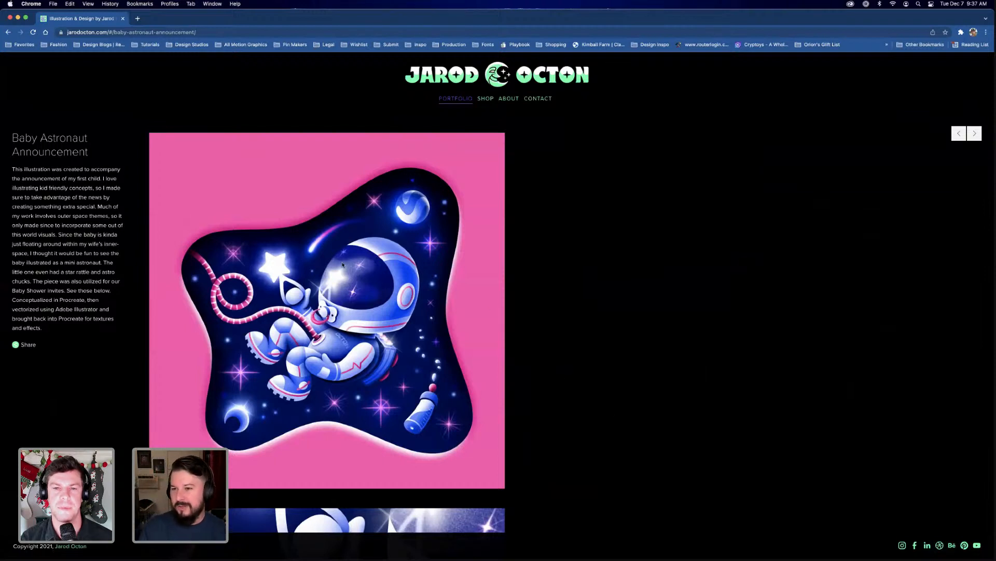
left_click(18, 19)
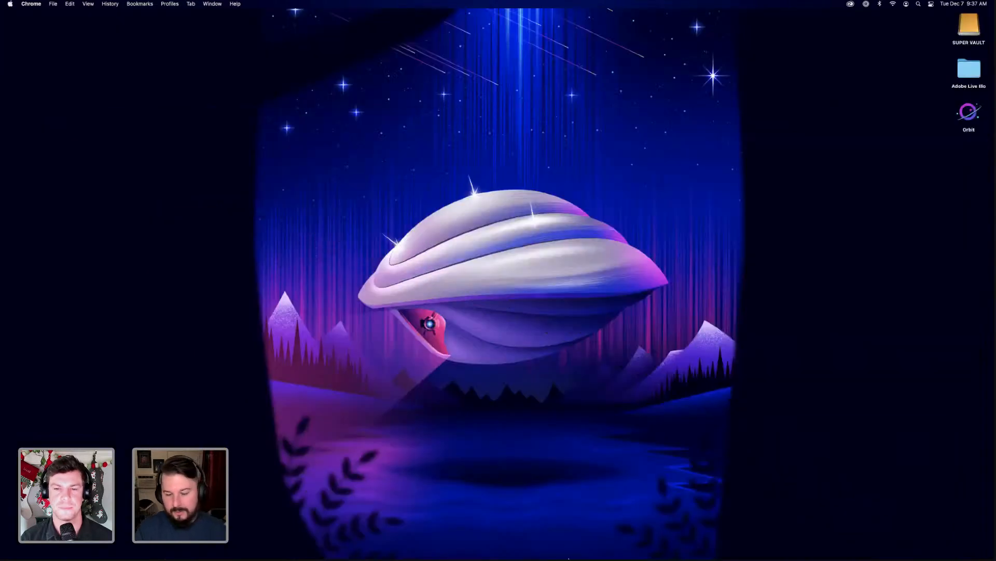
Switch to Photoshop to show the rocket concept sketch in Orion's First Trip 01.psd
mouse_move(571, 558)
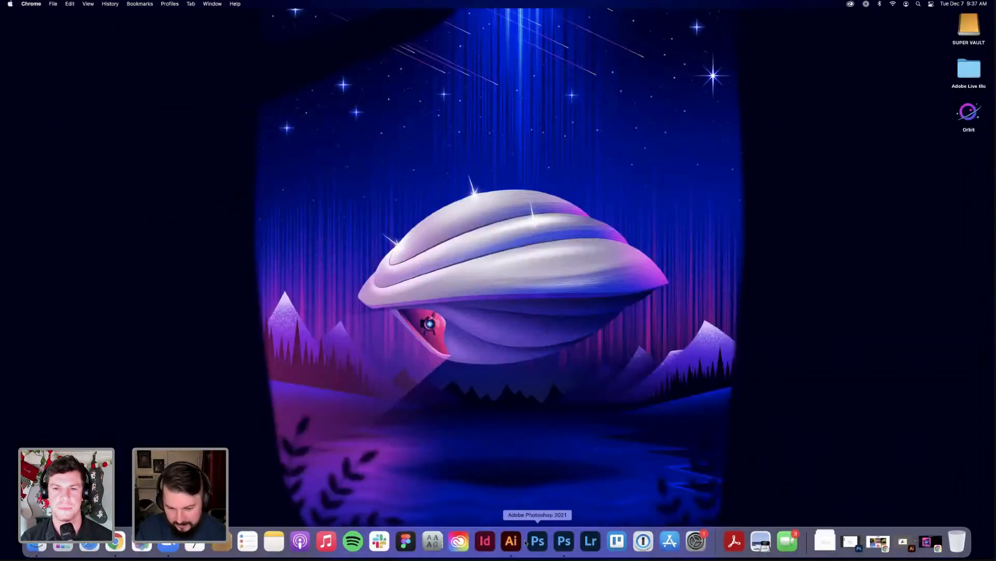
right_click(563, 542)
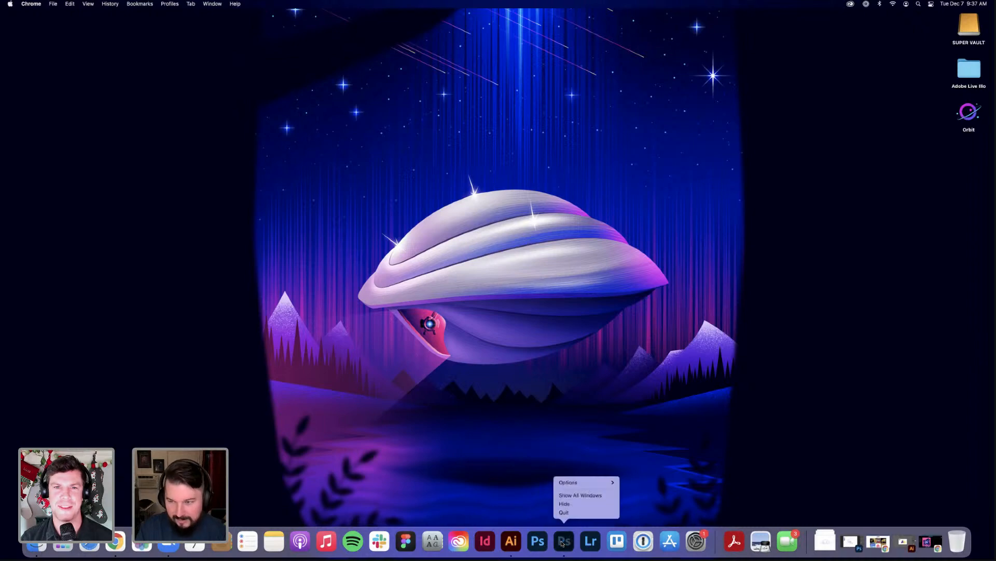
left_click(652, 467)
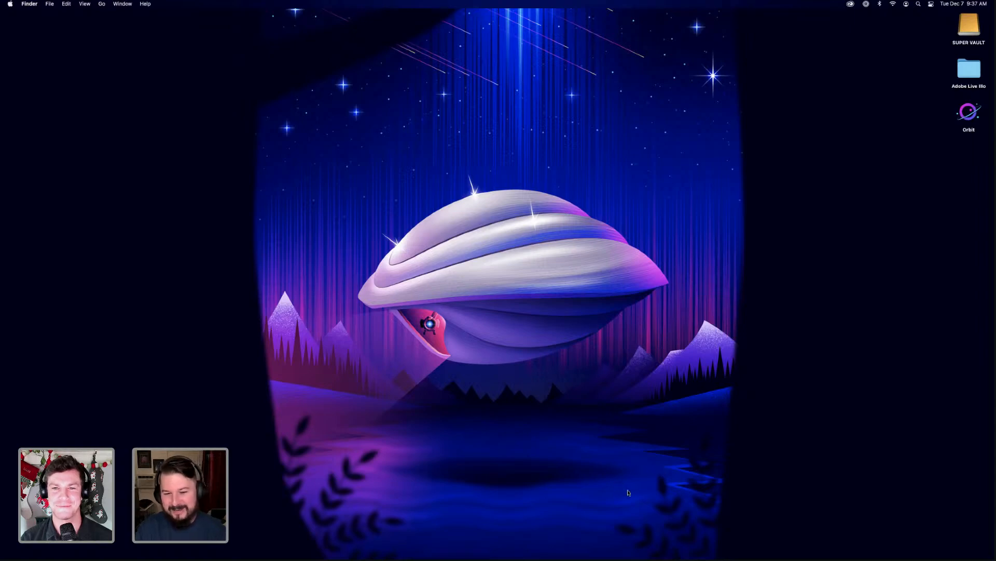
left_click(563, 542)
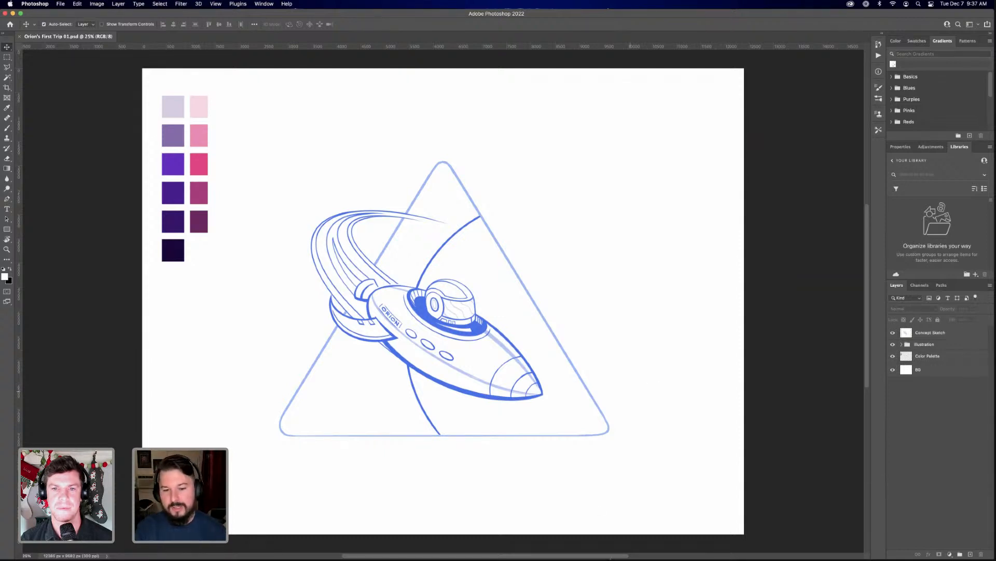
Switch to Illustrator with Orion's First Trip 06.ai and fit the artboard to the window
mouse_move(602, 554)
left_click(526, 542)
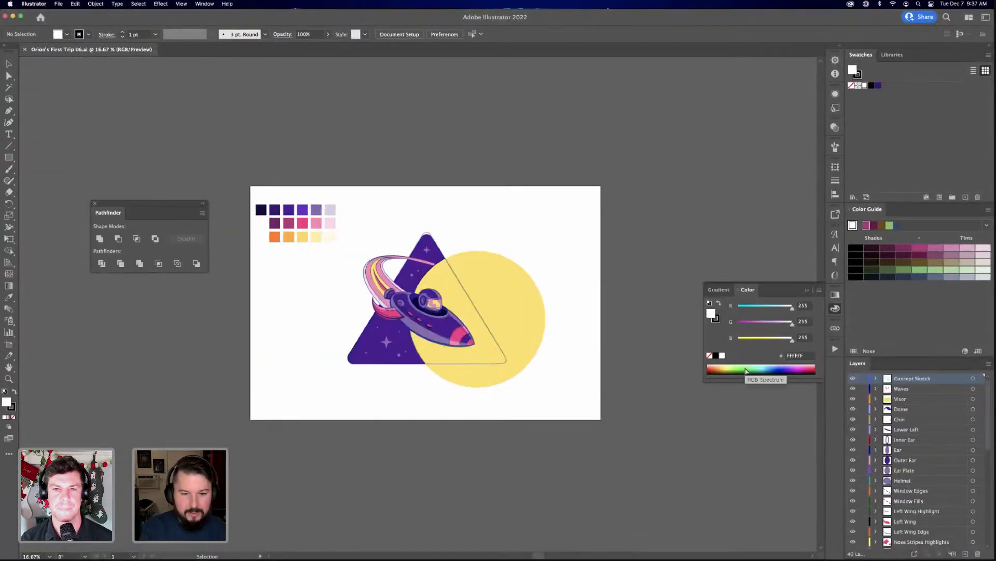
key("super+0")
Hide the Concept Sketch layer to check the artwork without it, and undo the visibility change
left_click(853, 378)
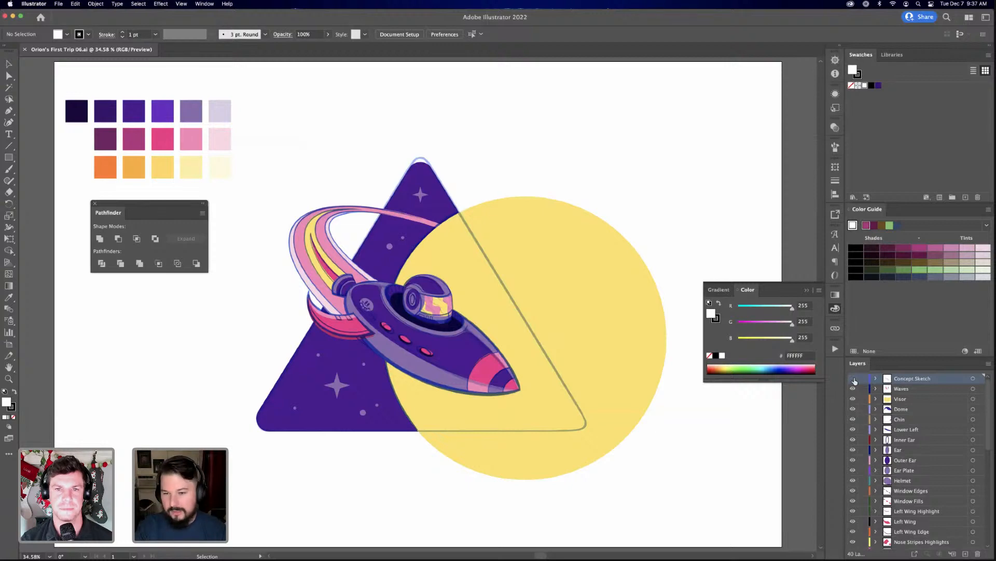
scroll(893, 521, "down", 1)
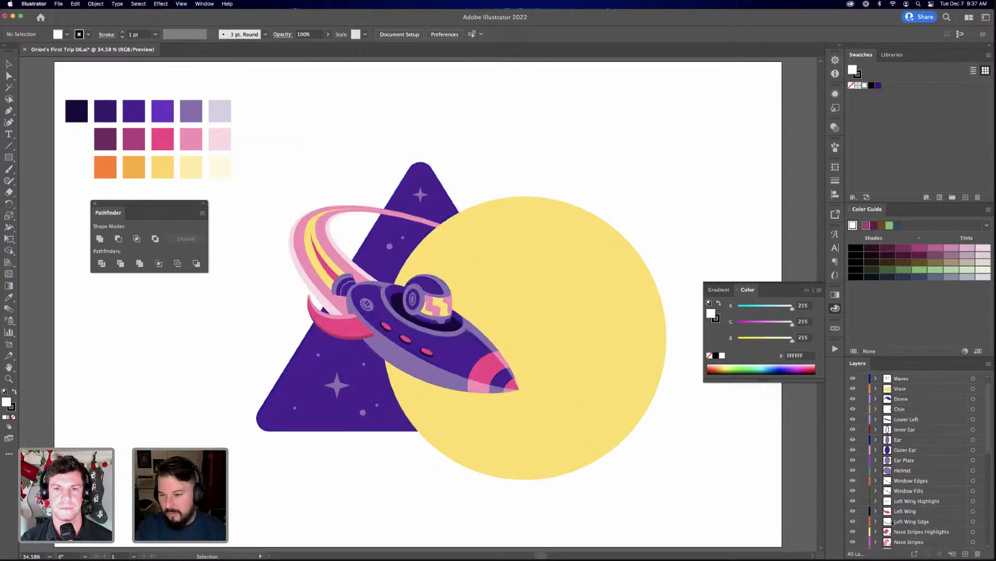
scroll(893, 521, "up", 1)
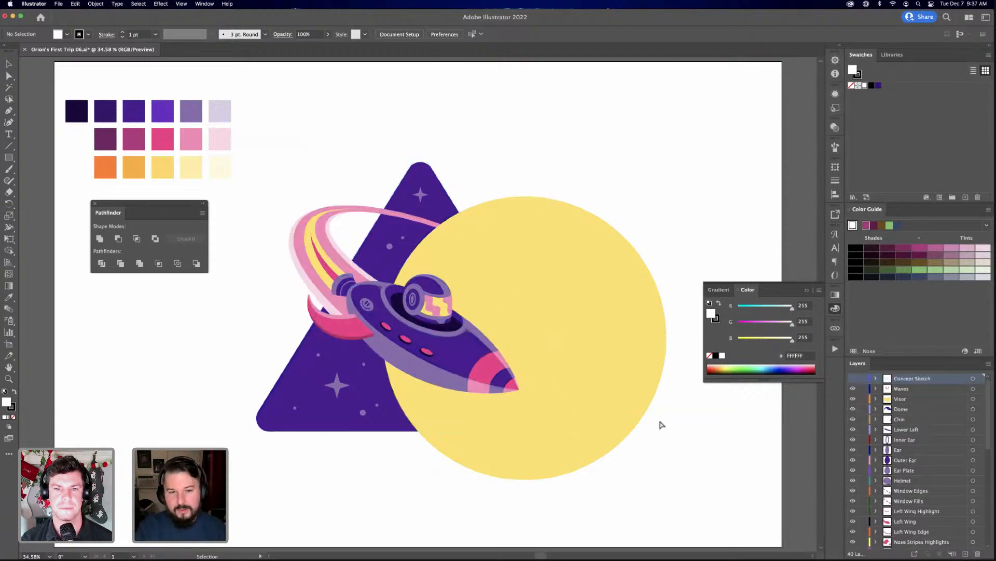
key("super+z")
key("v")
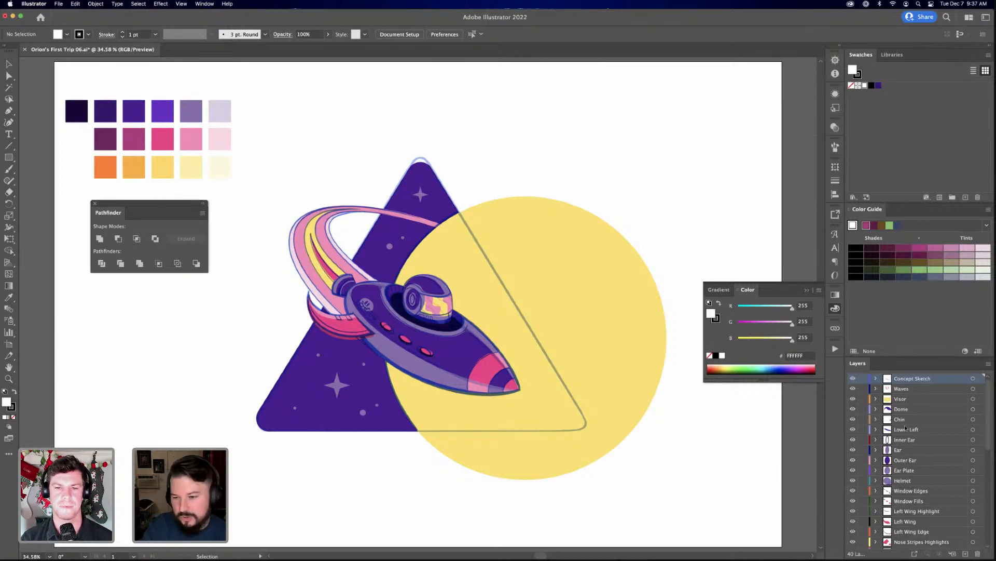
Look through the illustration's layers from Concept Sketch down to Color Palette
scroll(906, 428, "down", 6)
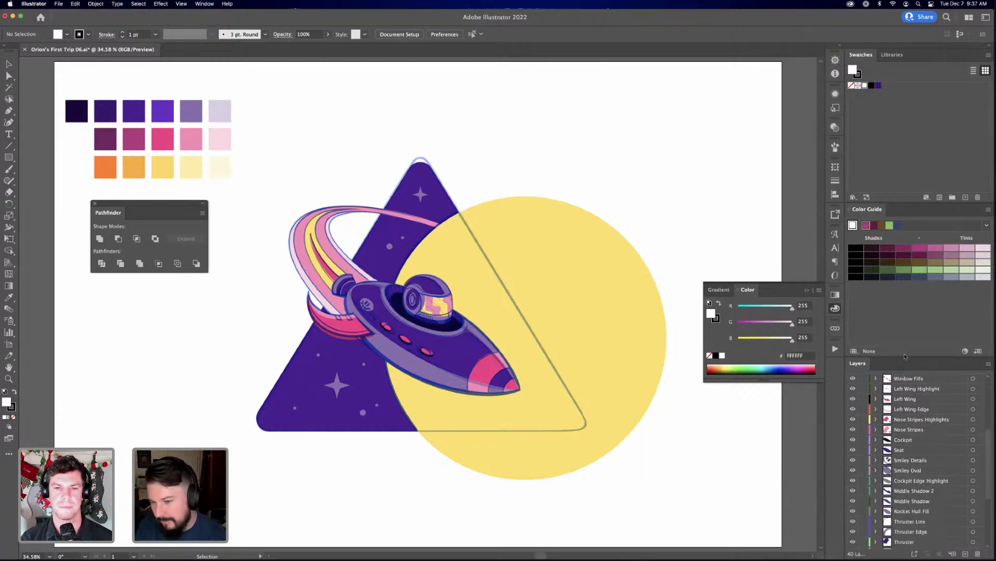
scroll(917, 447, "down", 5)
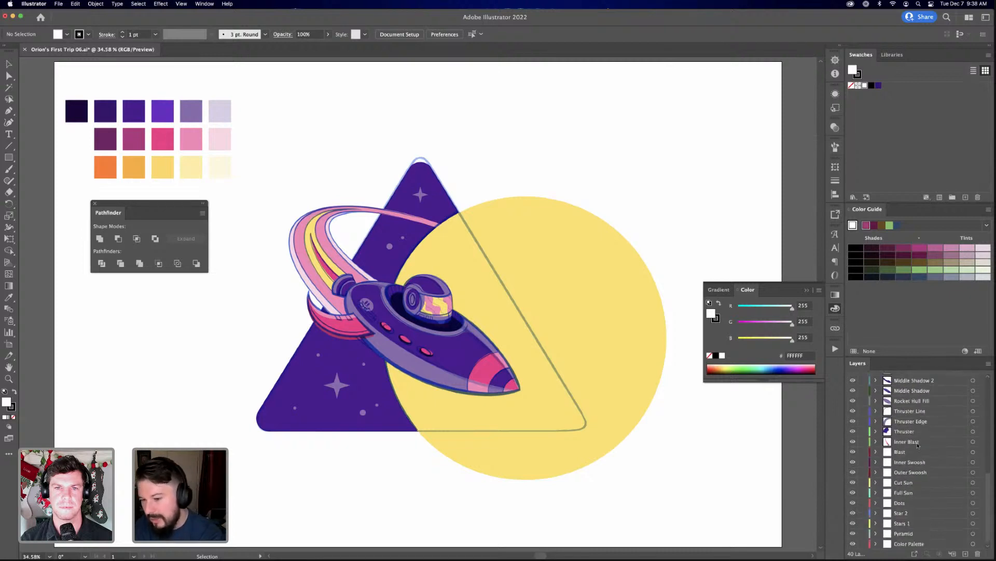
scroll(850, 457, "up", 10)
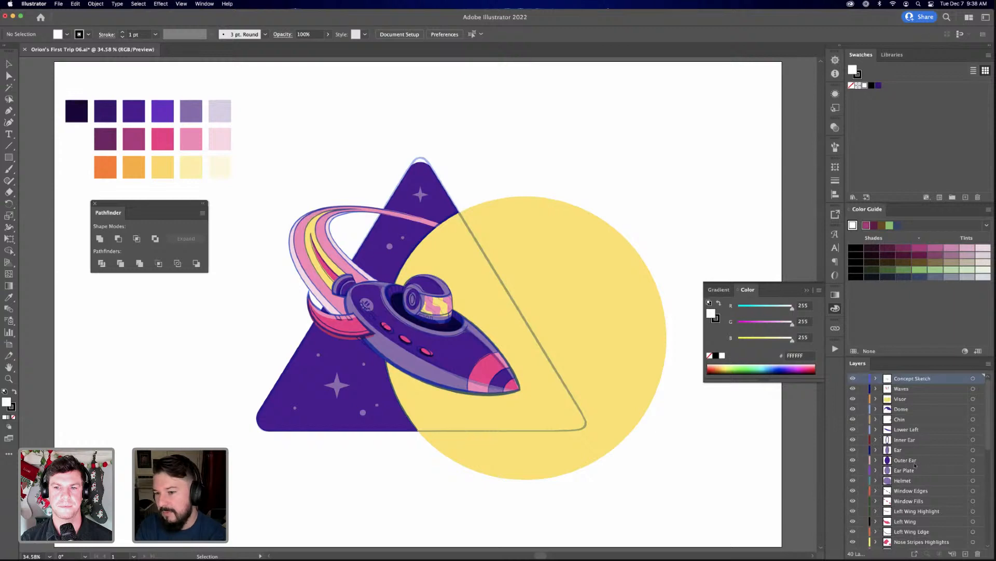
Hide the Concept Sketch, Visor and Chin layers, and make Chin the active layer
left_click(853, 379)
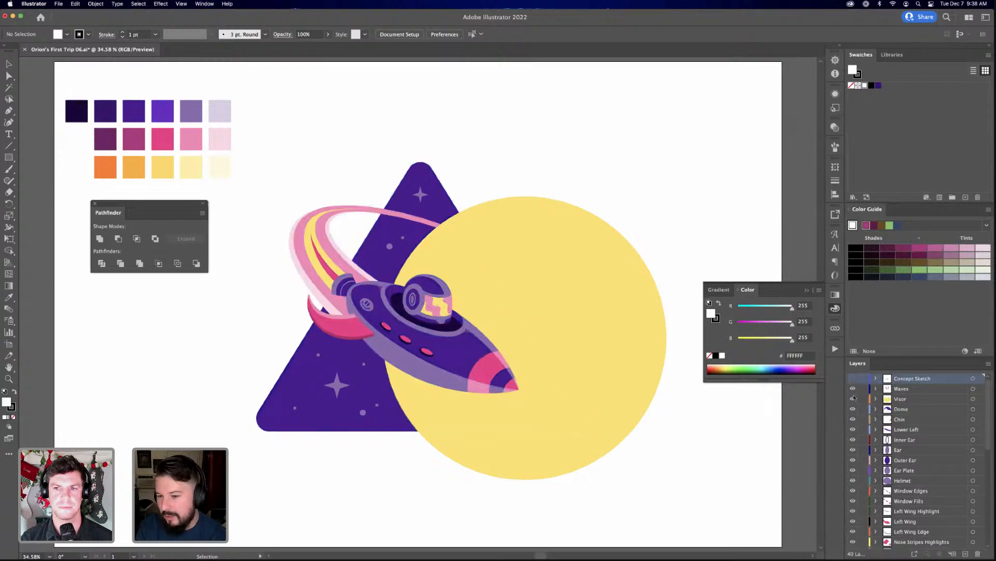
left_click(852, 399)
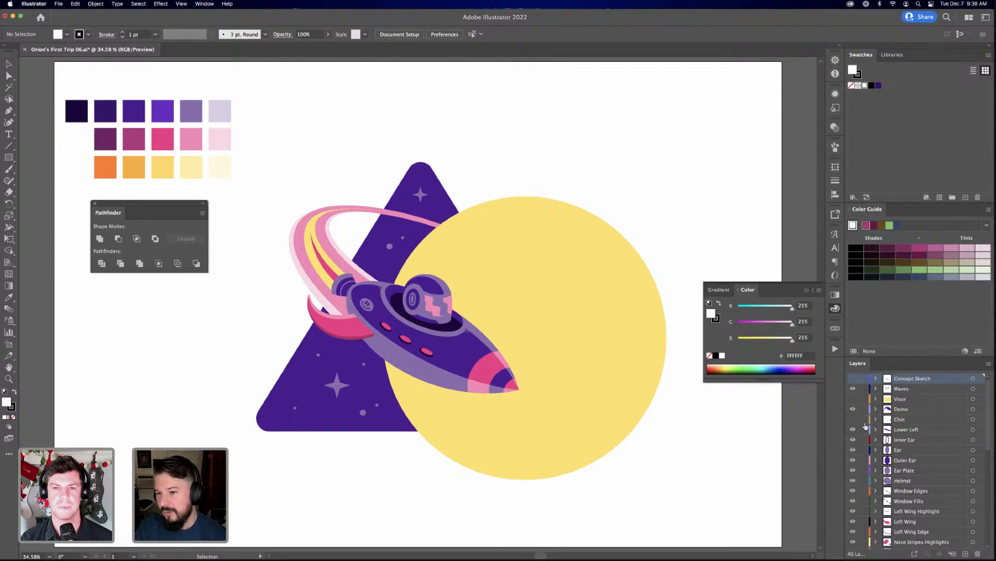
left_click(875, 421)
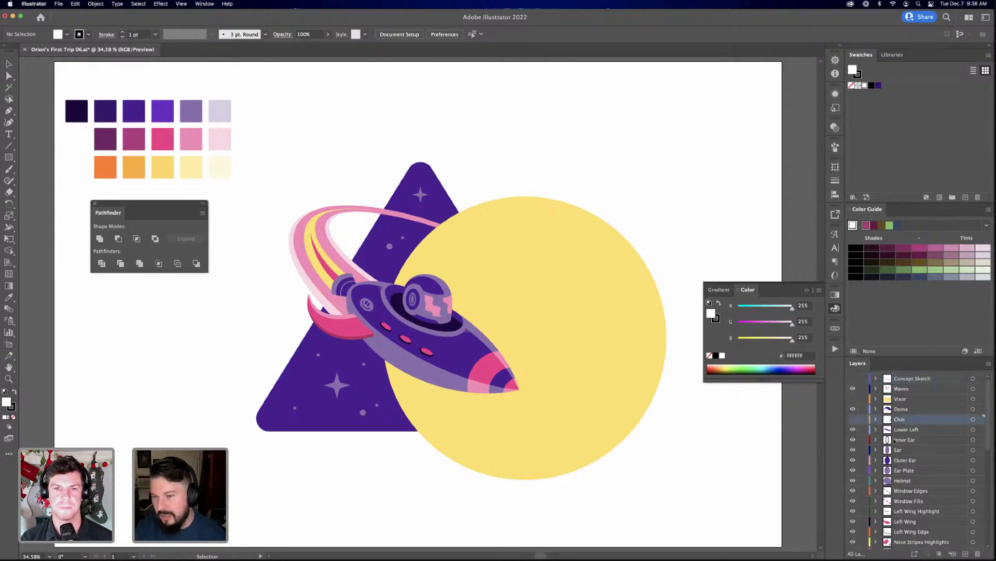
Start exporting Orion's First Trip 06 with the format set to Photoshop (psd)
left_click(59, 4)
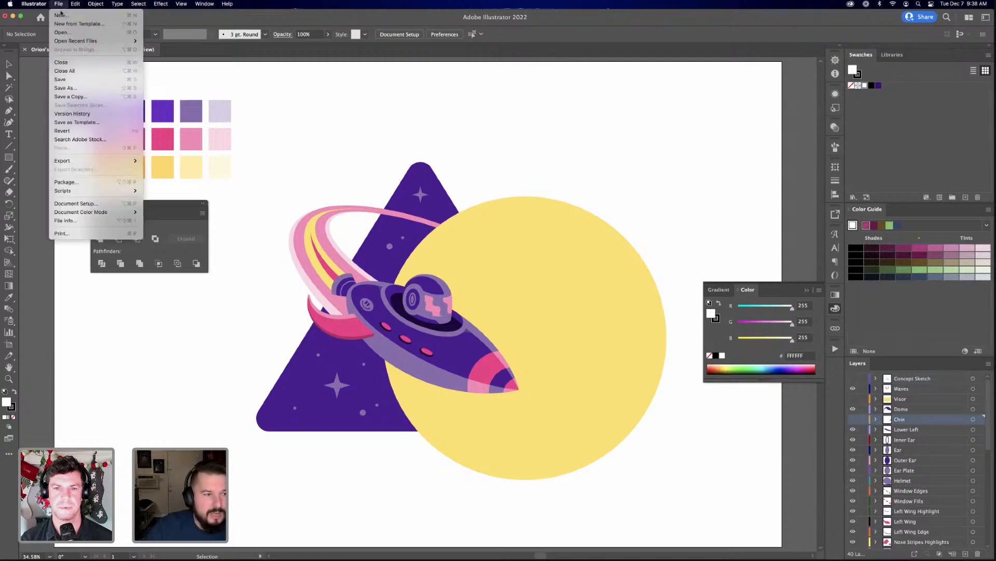
mouse_move(77, 160)
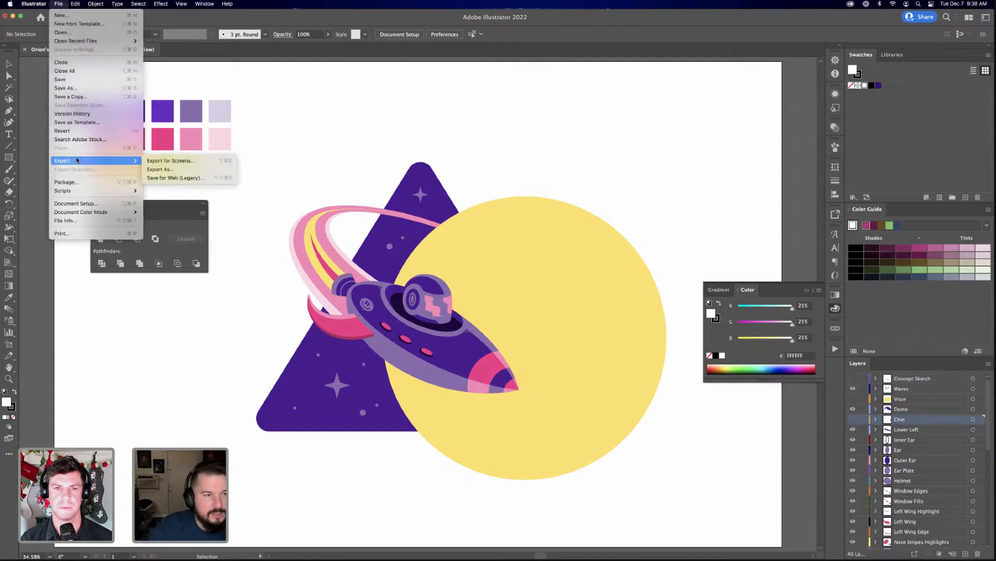
left_click(160, 169)
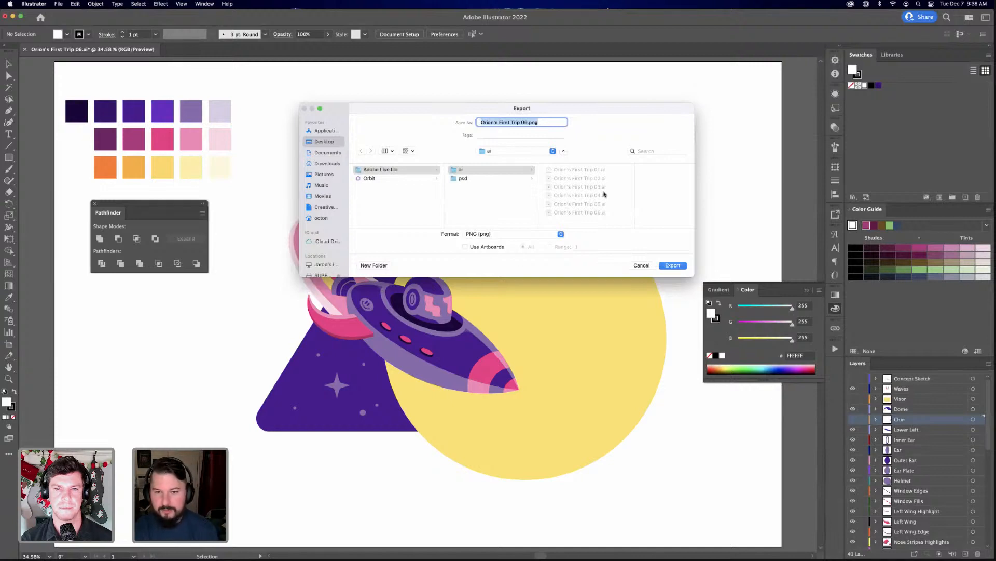
left_click(483, 234)
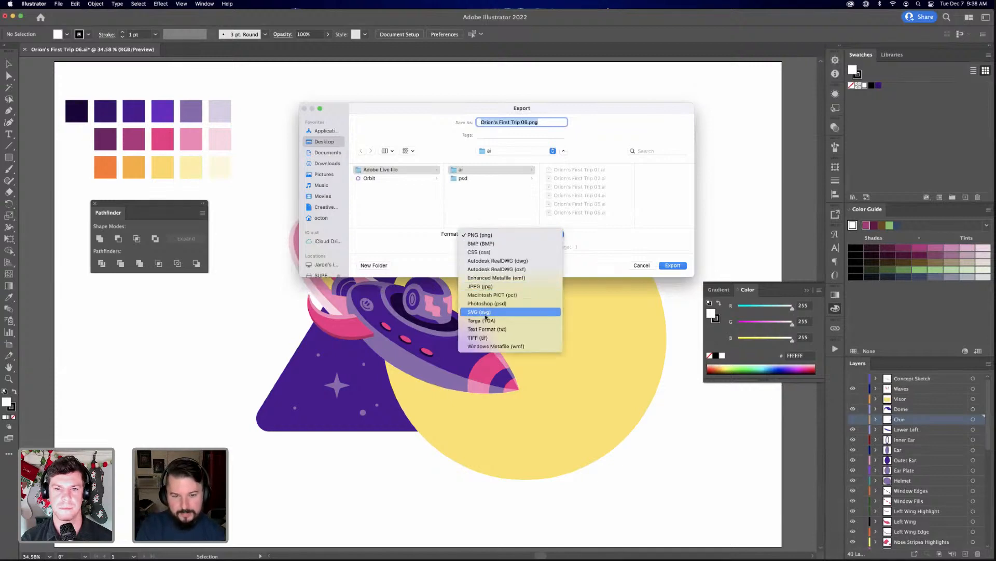
left_click(489, 304)
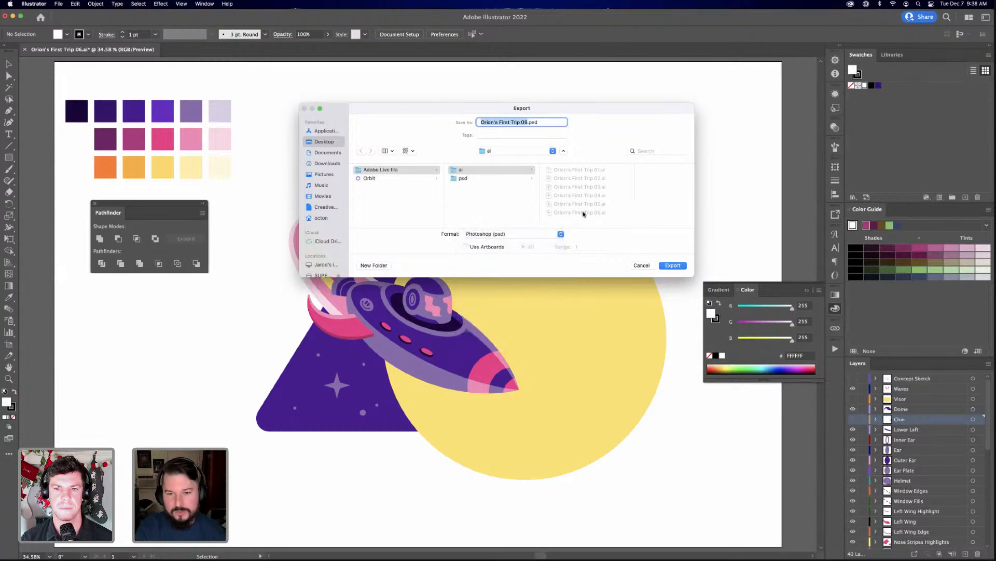
Name the export Orion's First Trip 02.psd in the Adobe Live Illo folder and proceed to the Photoshop export options
left_click(473, 179)
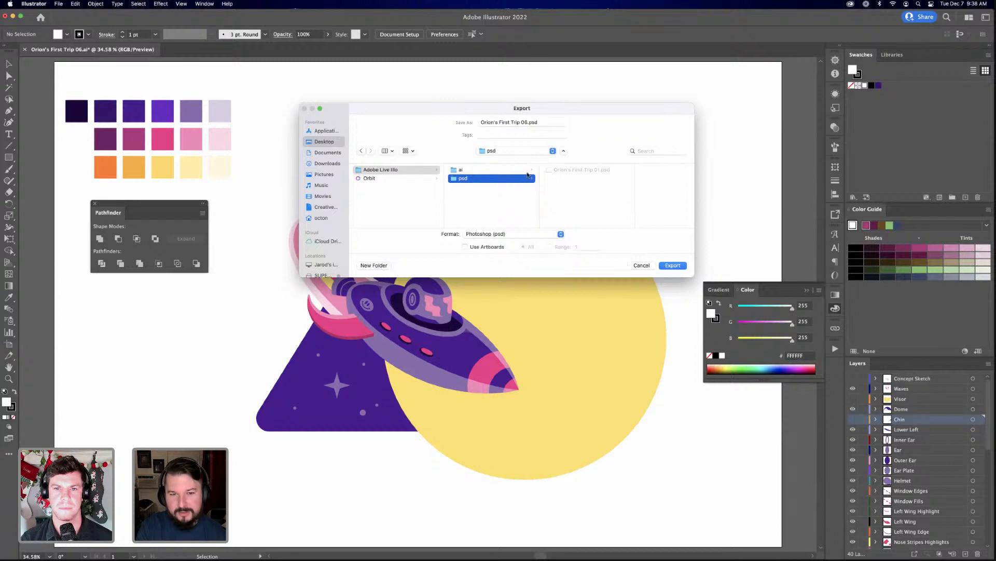
left_click(578, 172)
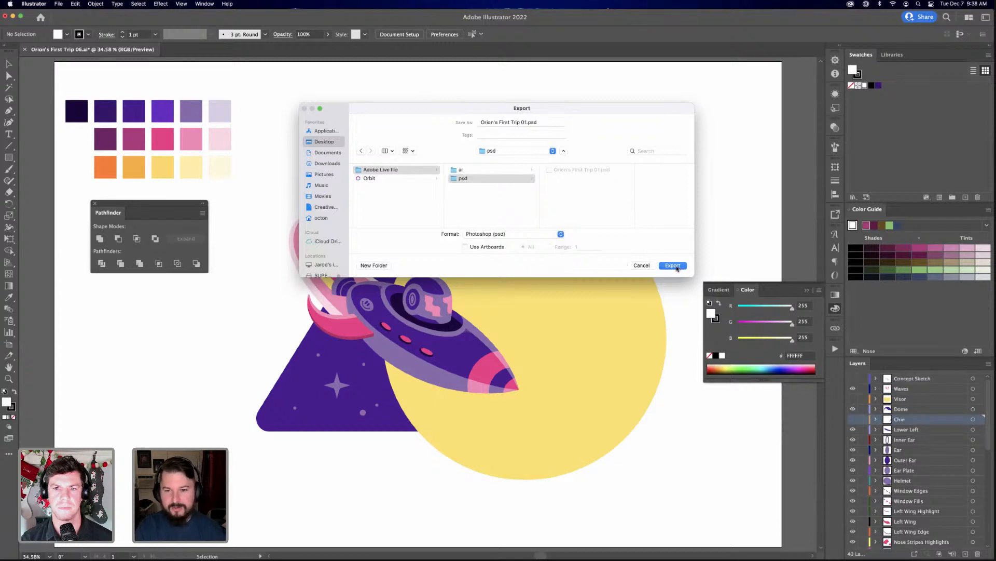
left_click(524, 122)
key("Delete")
type("2")
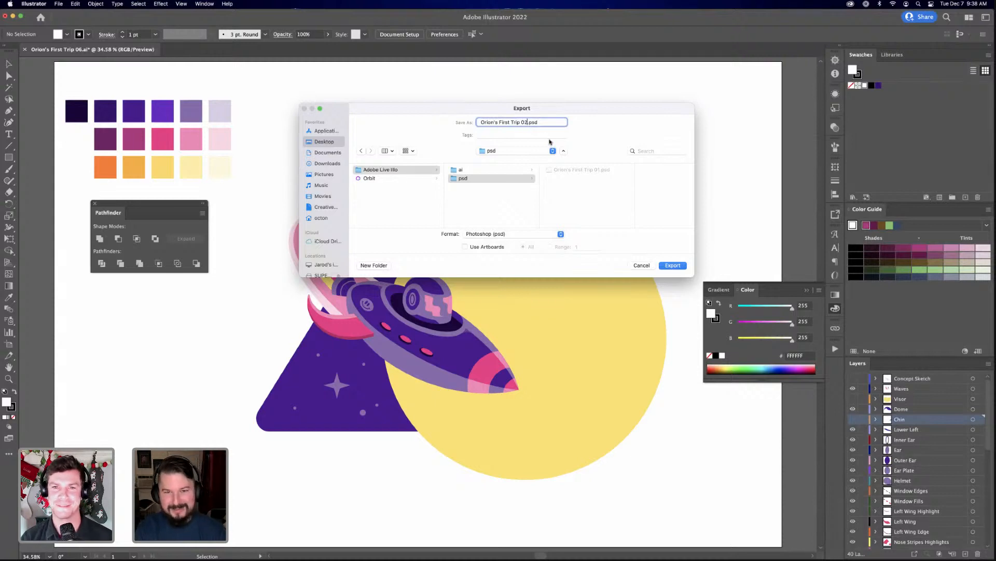
left_click(530, 219)
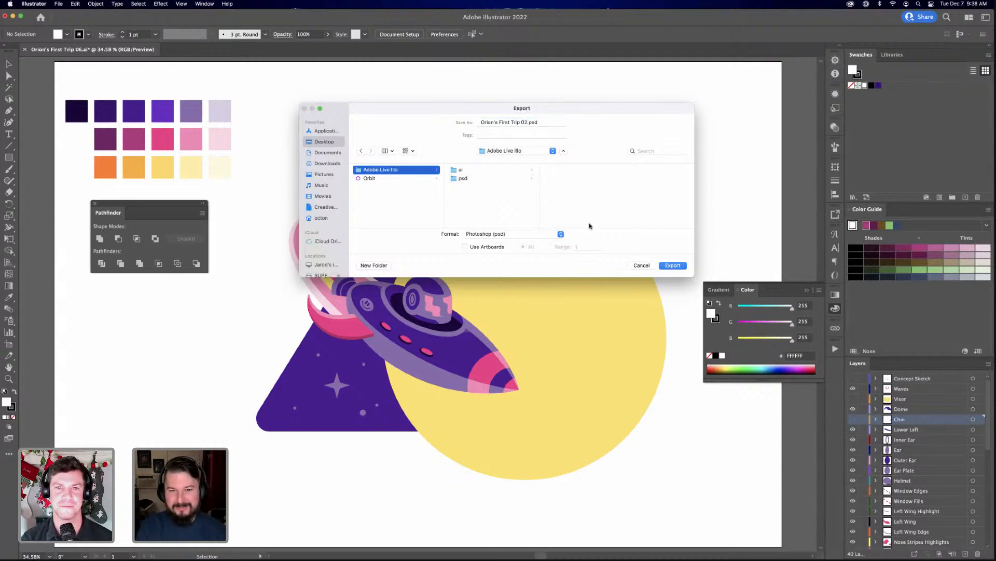
left_click(676, 268)
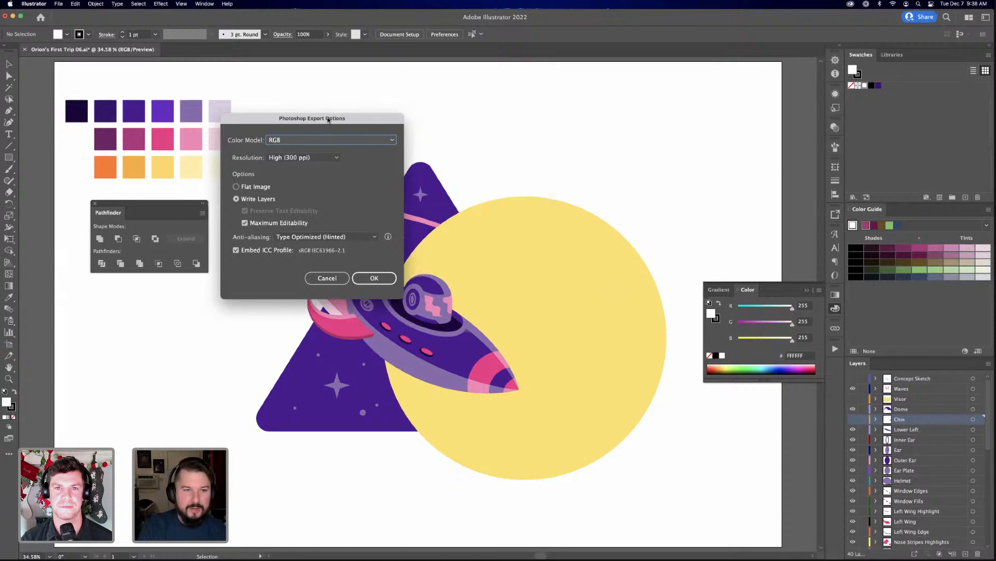
Try the CMYK color model, set it back to RGB with Write Layers, and export the Photoshop file
left_click_drag(328, 120, 483, 129)
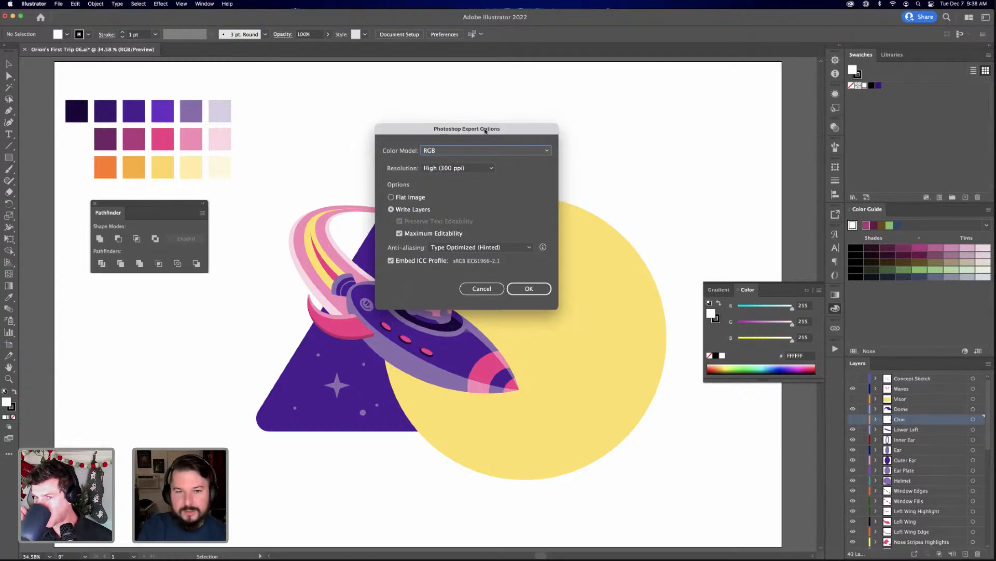
left_click_drag(485, 131, 482, 139)
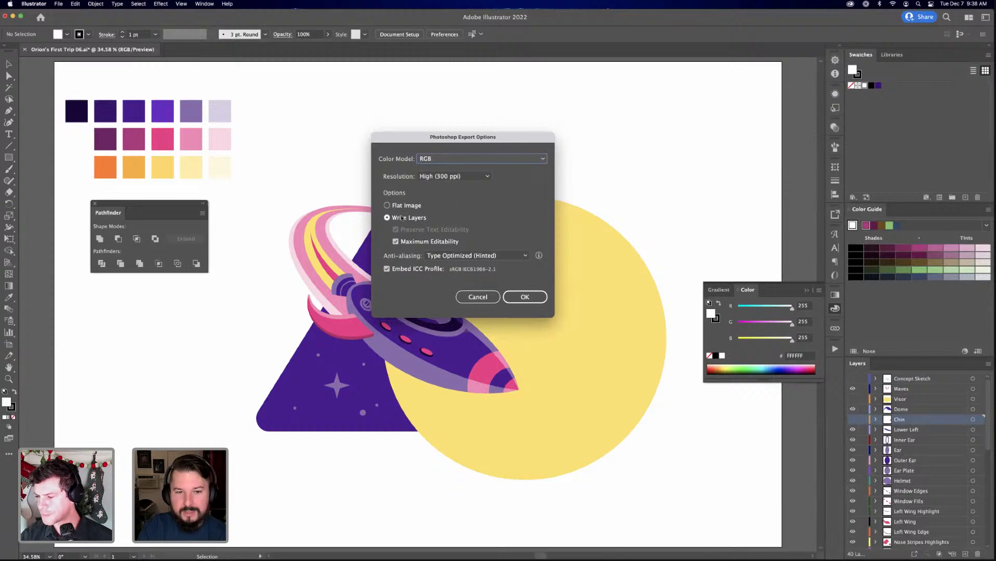
left_click(478, 159)
left_click(440, 179)
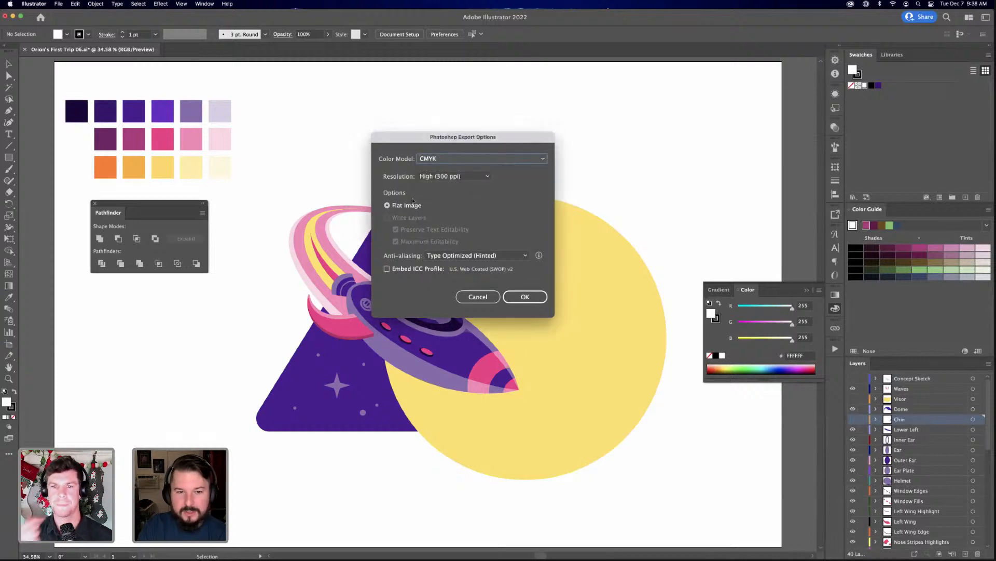
left_click(439, 168)
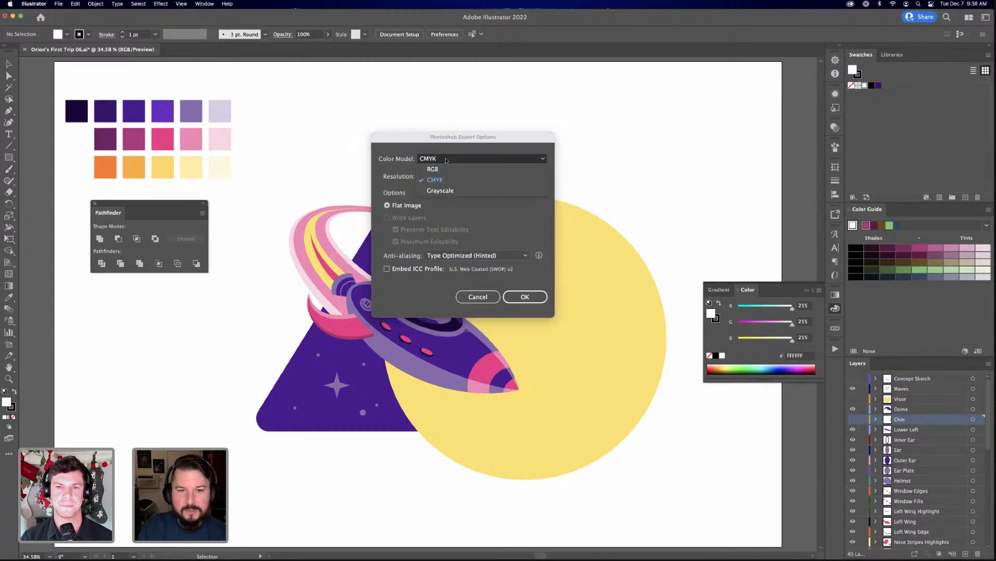
left_click(441, 169)
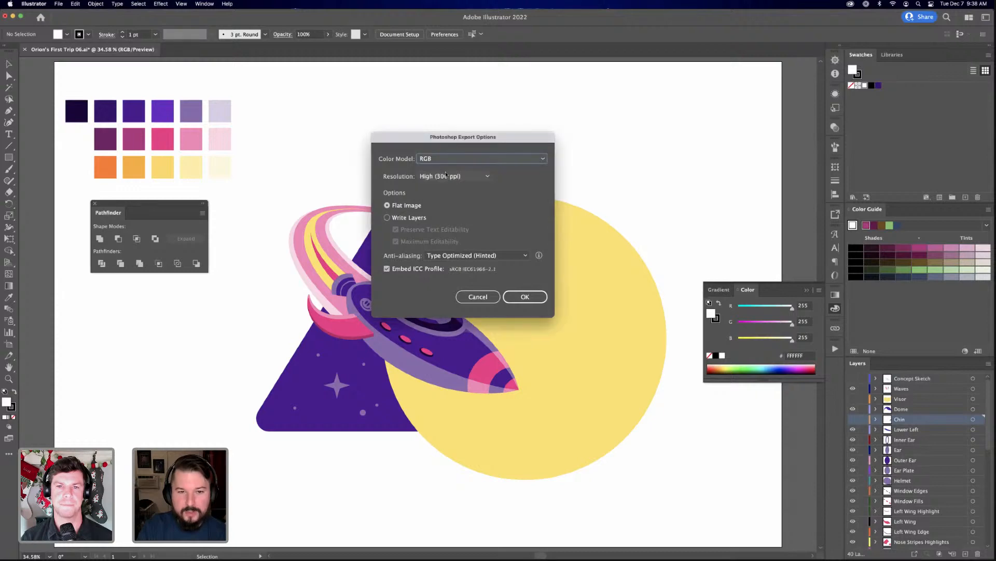
left_click(388, 217)
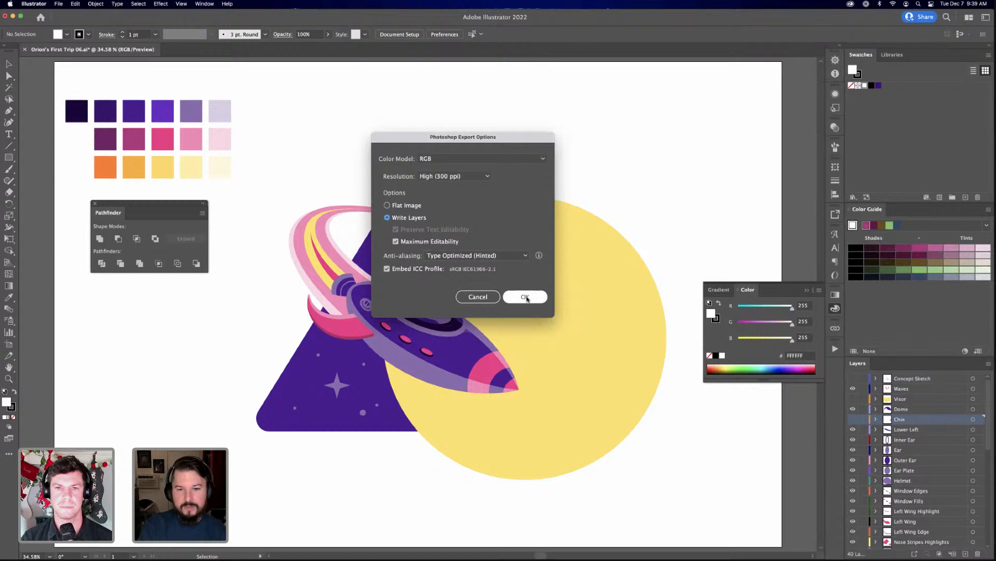
left_click(526, 298)
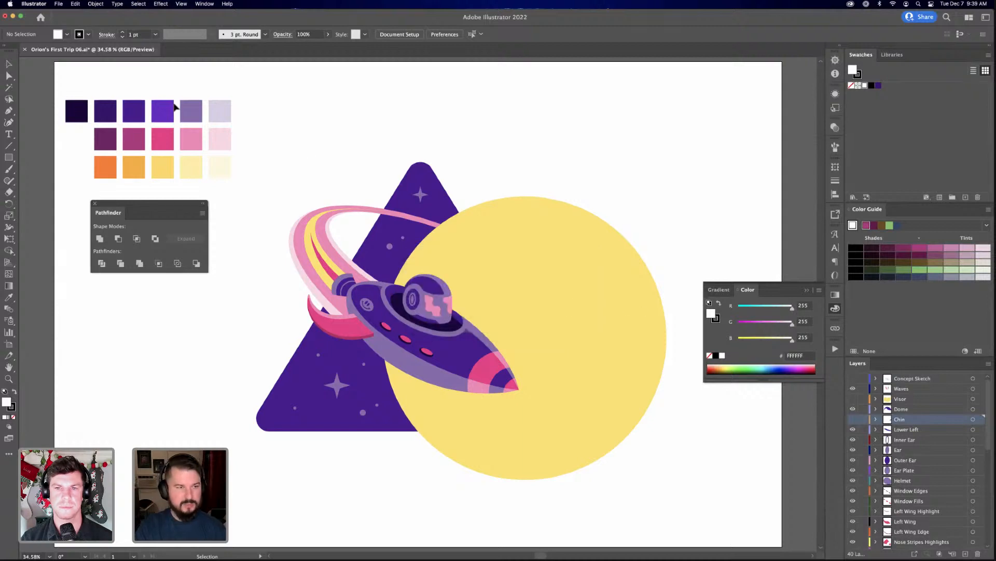
Close the Illustrator document without saving changes and switch to Photoshop with Orion's First Trip 01.psd
left_click(25, 50)
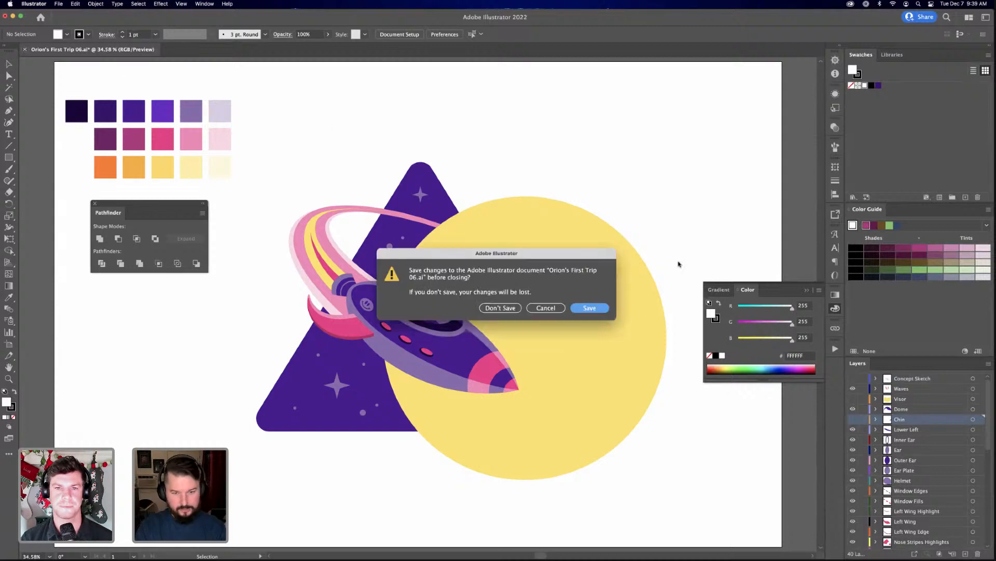
left_click(500, 307)
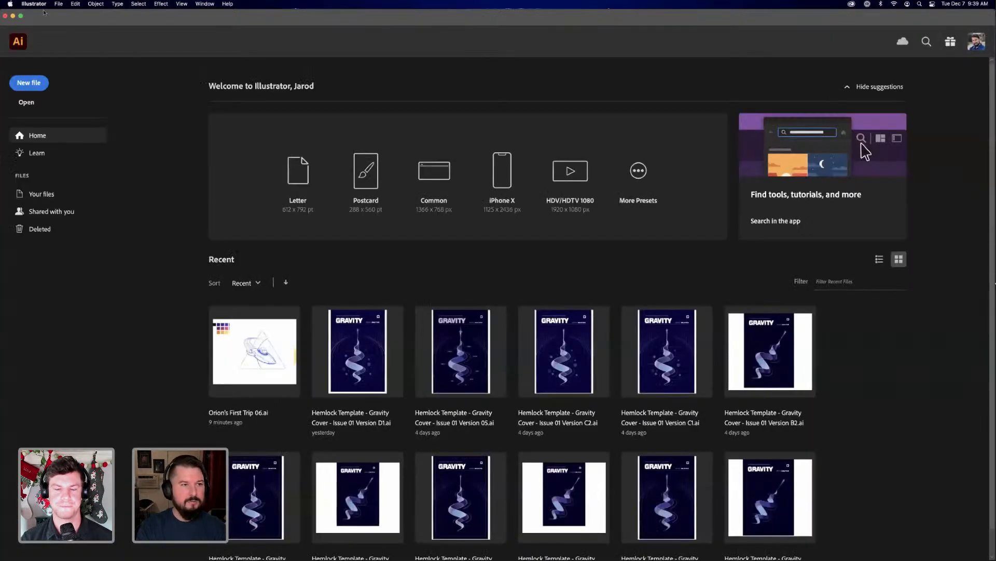
left_click(34, 3)
left_click(41, 62)
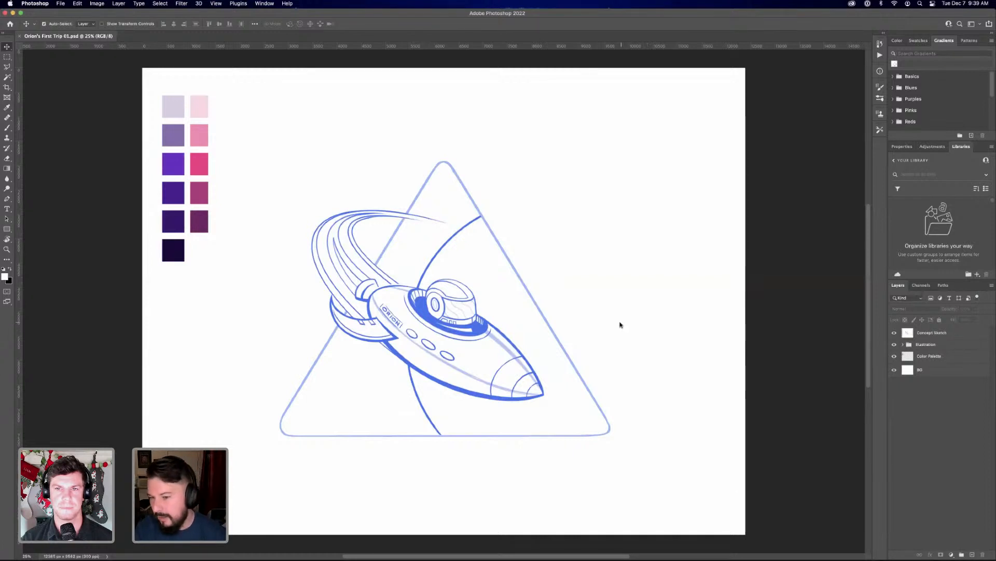
Hide the Concept Sketch layer and expand the Illustration group to list its subgroups
left_click(894, 333)
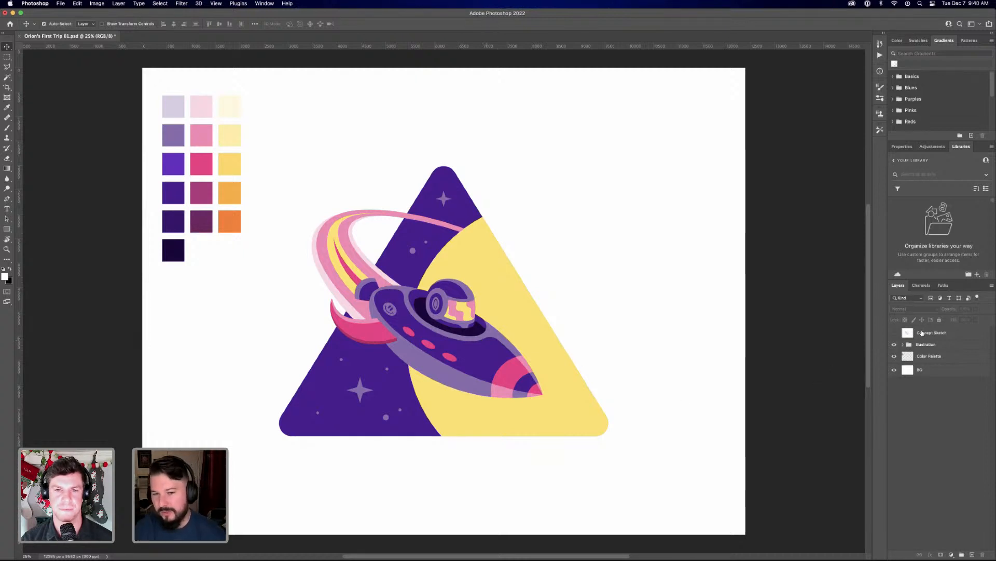
left_click(929, 333)
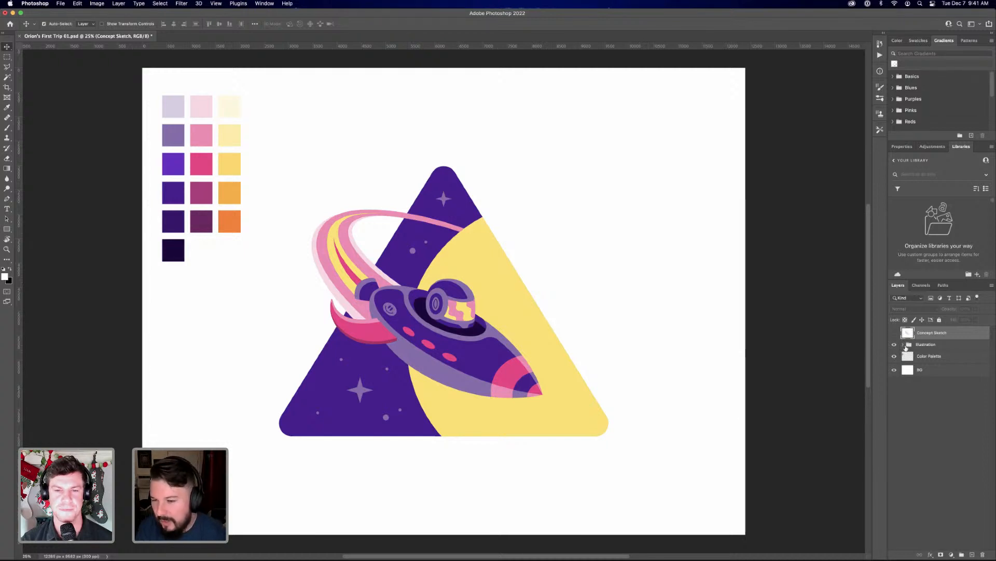
left_click(903, 344)
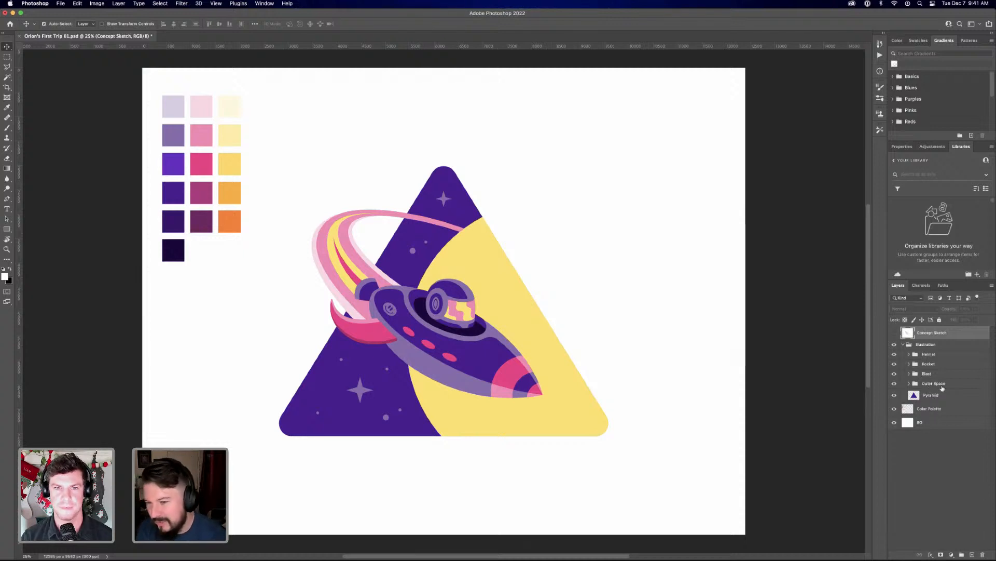
left_click(904, 345)
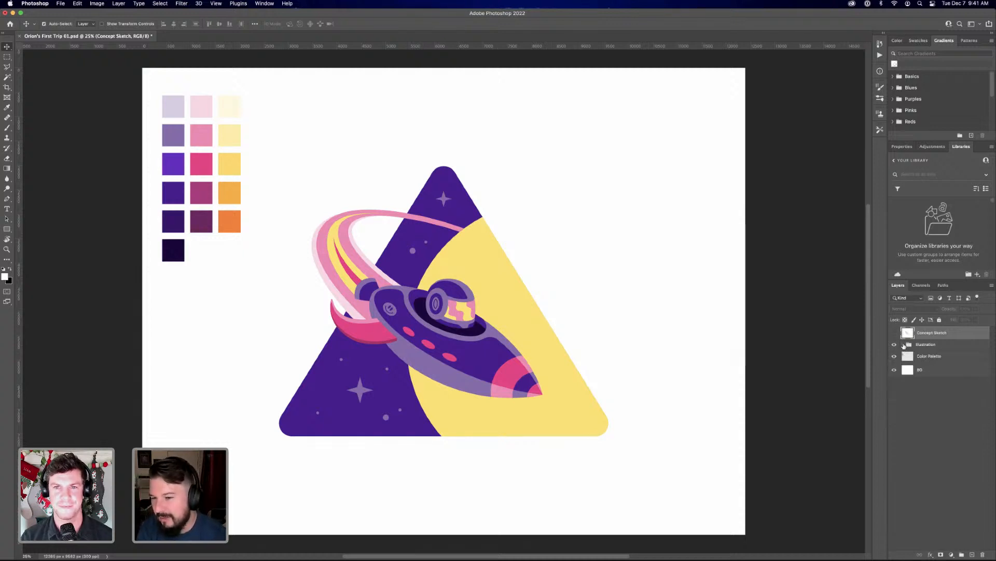
left_click(904, 344)
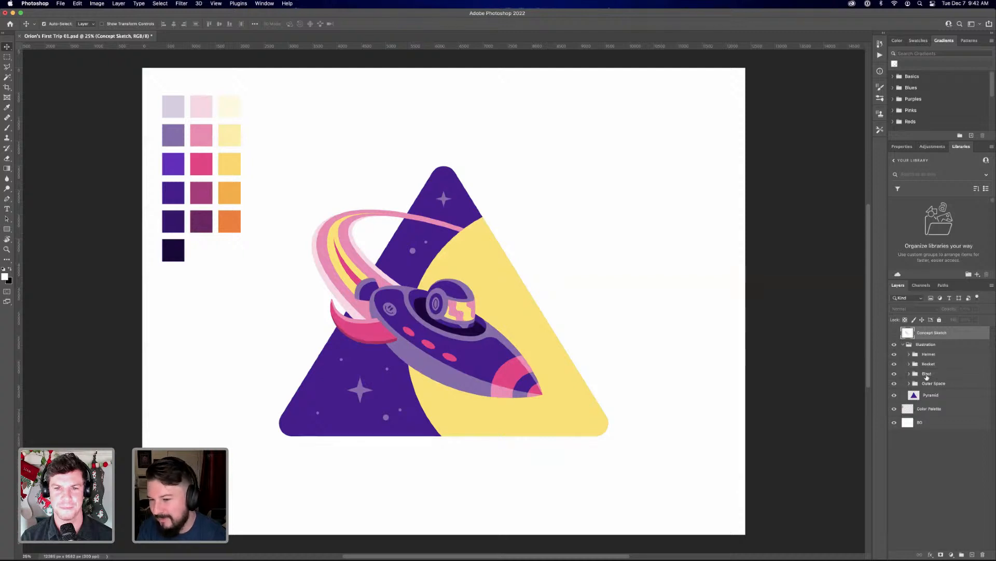
Hide and show the Blast, Rocket, Helmet and Outer Space groups one at a time to check their contents
left_click(895, 373)
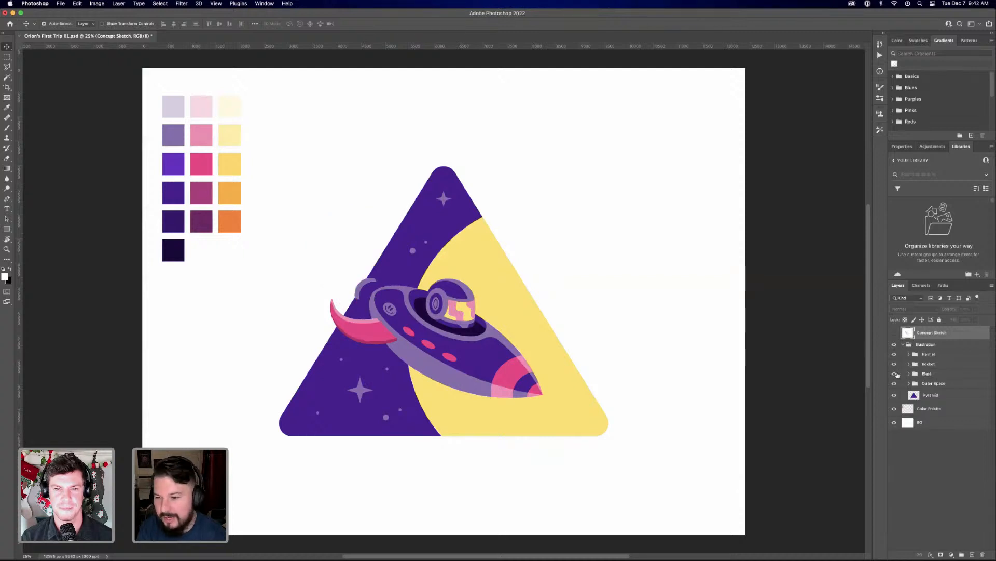
left_click(895, 374)
left_click(895, 364)
left_click(895, 364)
left_click(894, 354)
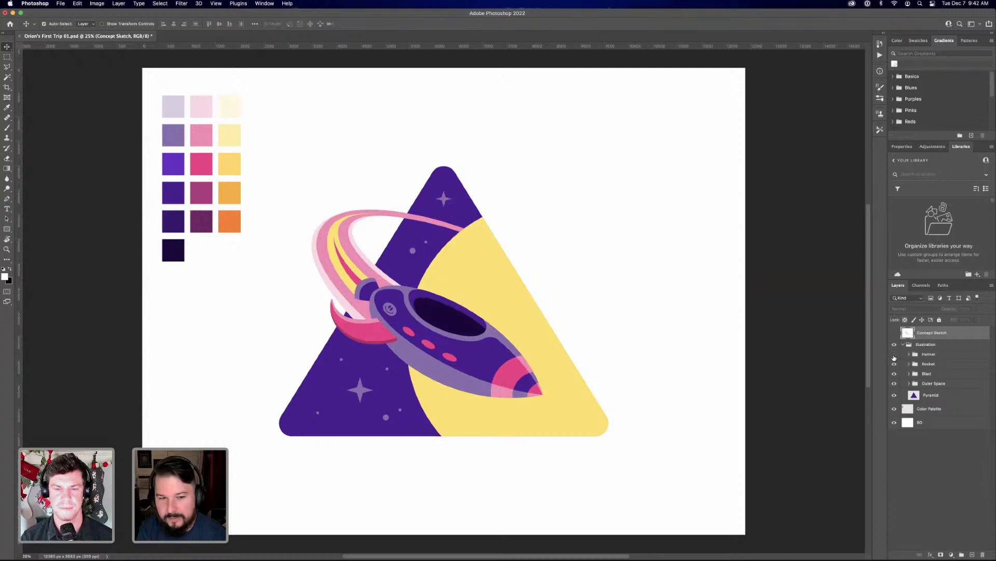
left_click(895, 354)
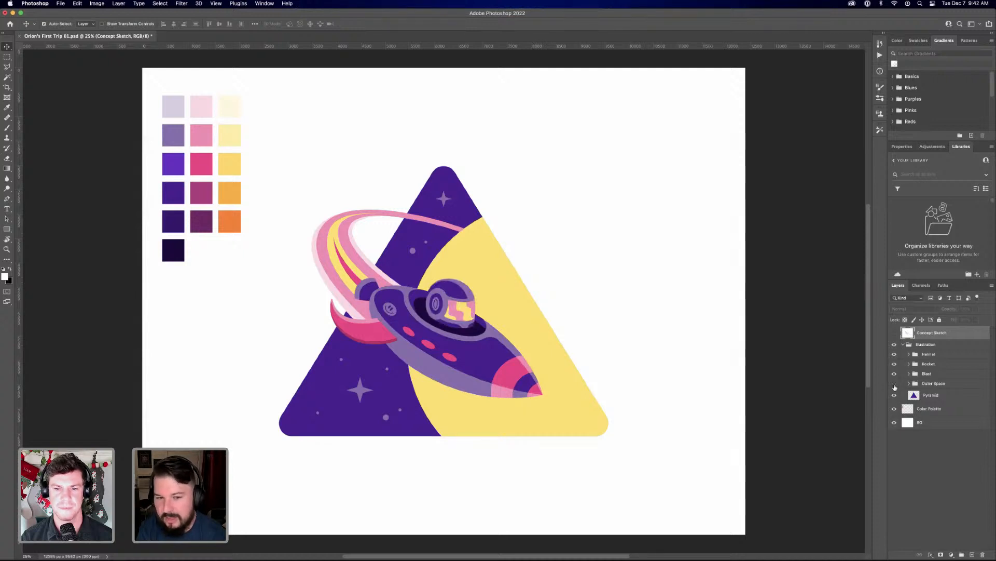
left_click(895, 383)
left_click(895, 383)
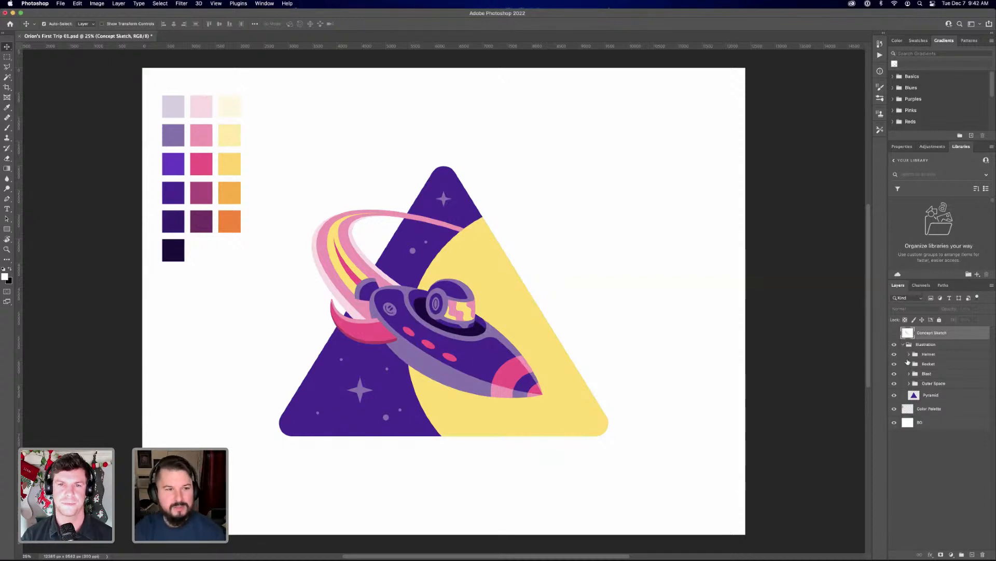
Expand the Outer Space and Sun groups and add a new layer directly above the Cut Sun layer
left_click(915, 355)
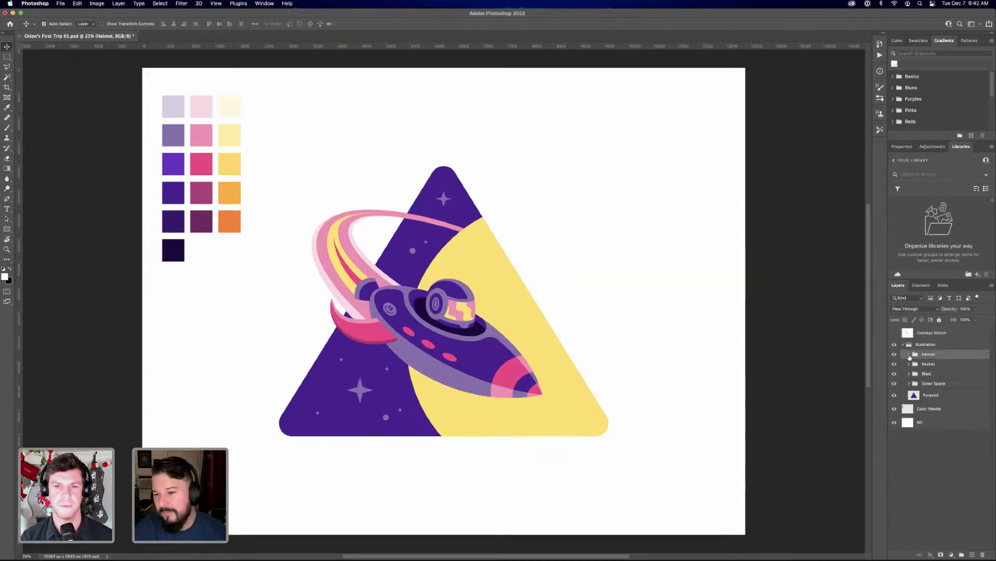
left_click(909, 383)
left_click(916, 393)
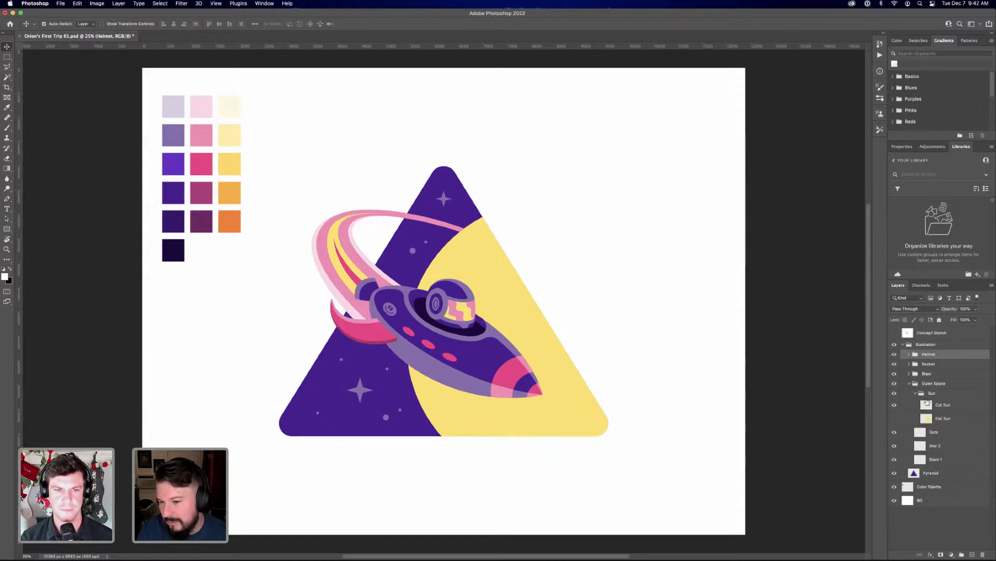
left_click(969, 410)
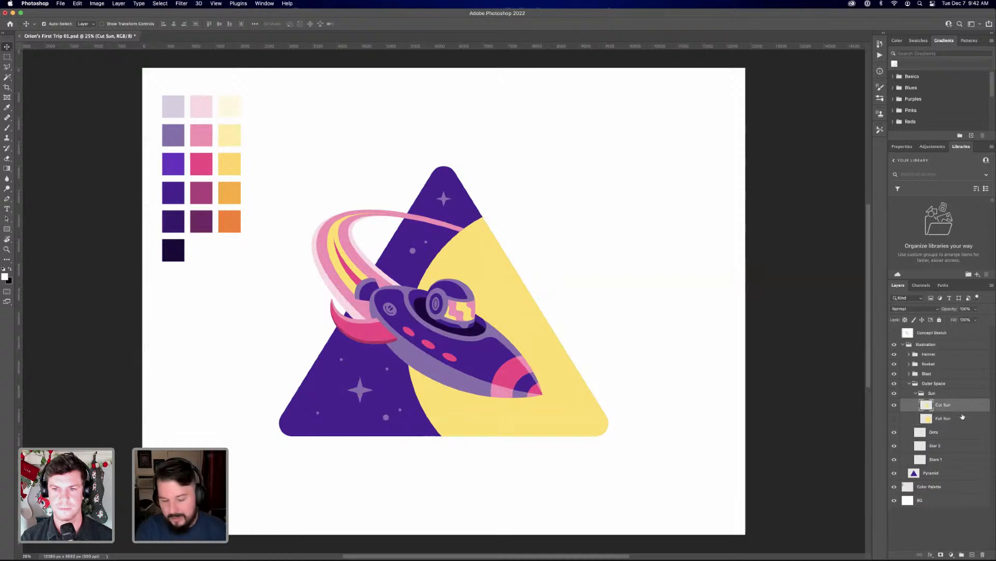
left_click(972, 553)
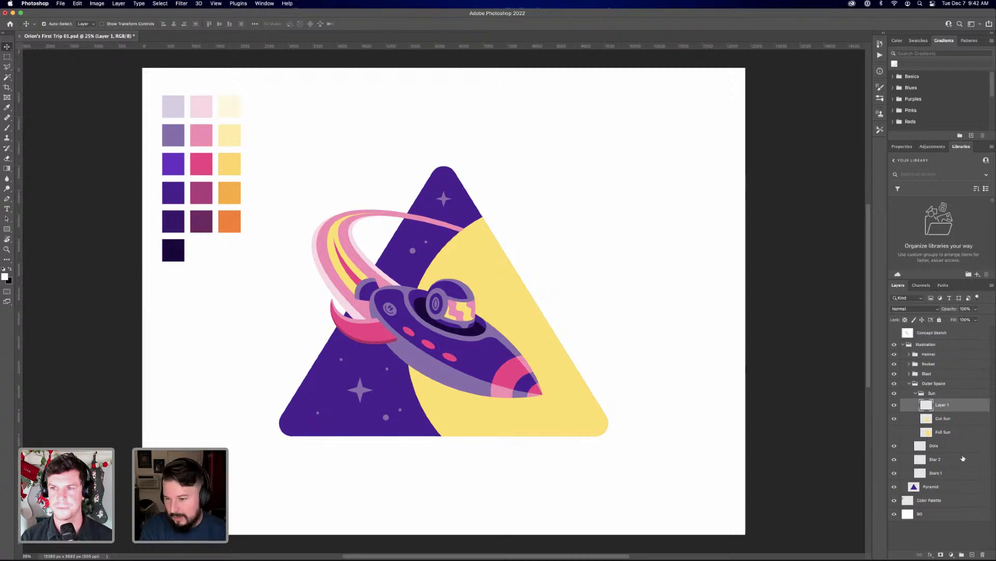
Rename the new layer in the Sun group as Textured Shadows
double_click(947, 407)
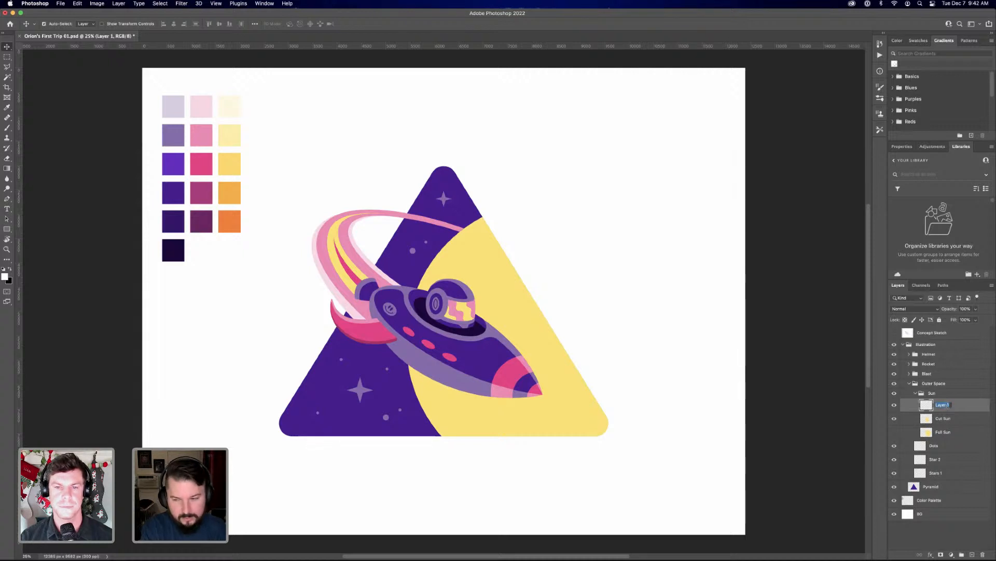
type("Shap")
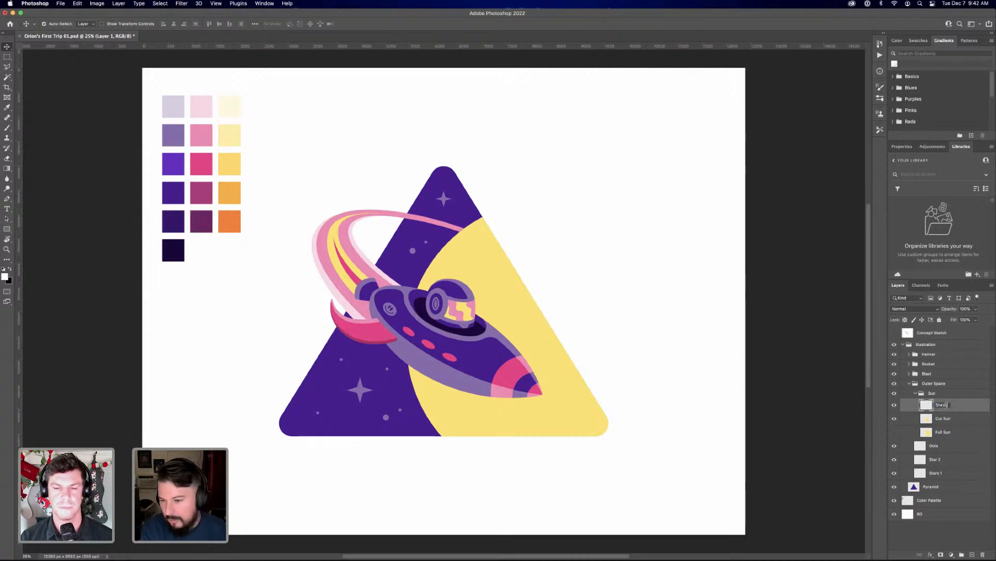
type("ows")
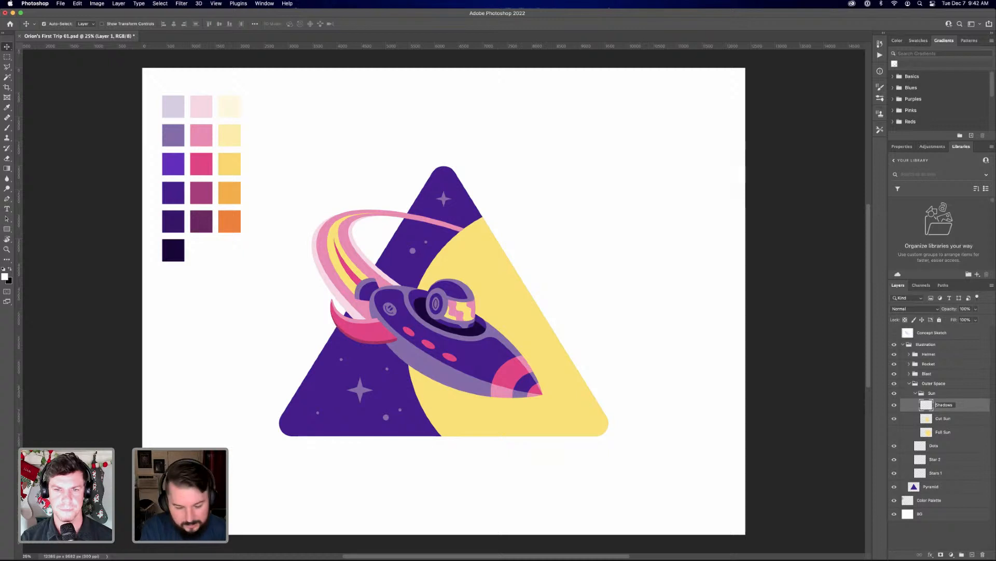
type("xture")
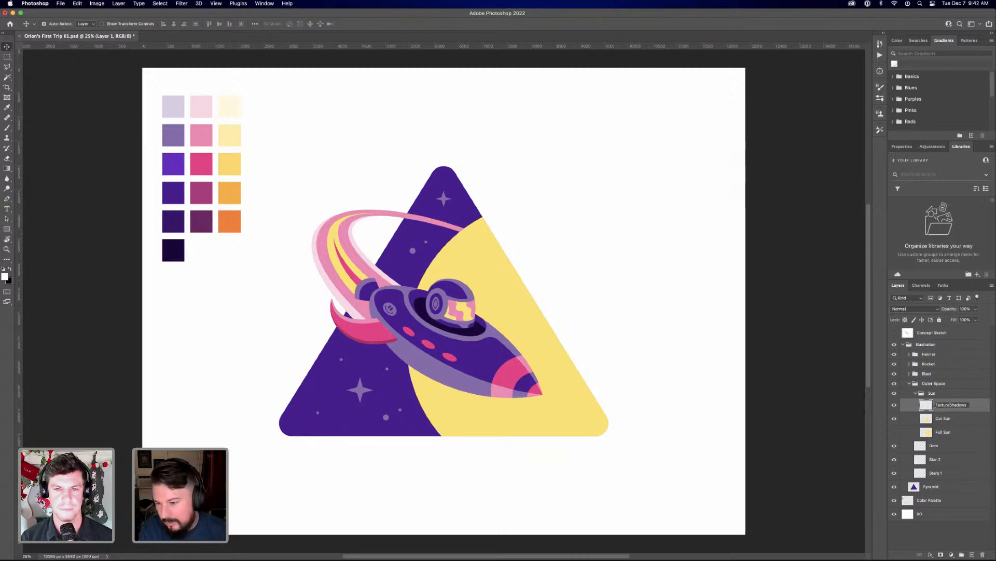
type("d")
key("Return")
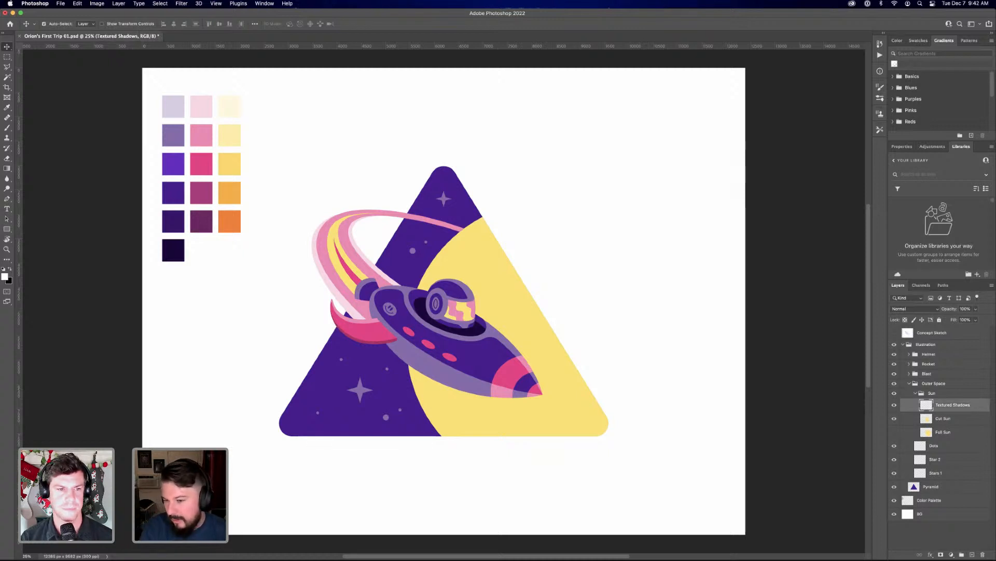
Show the Full Sun layer and mask the Sun group with a selection loaded from the Pyramid layer
left_click(928, 432, "super")
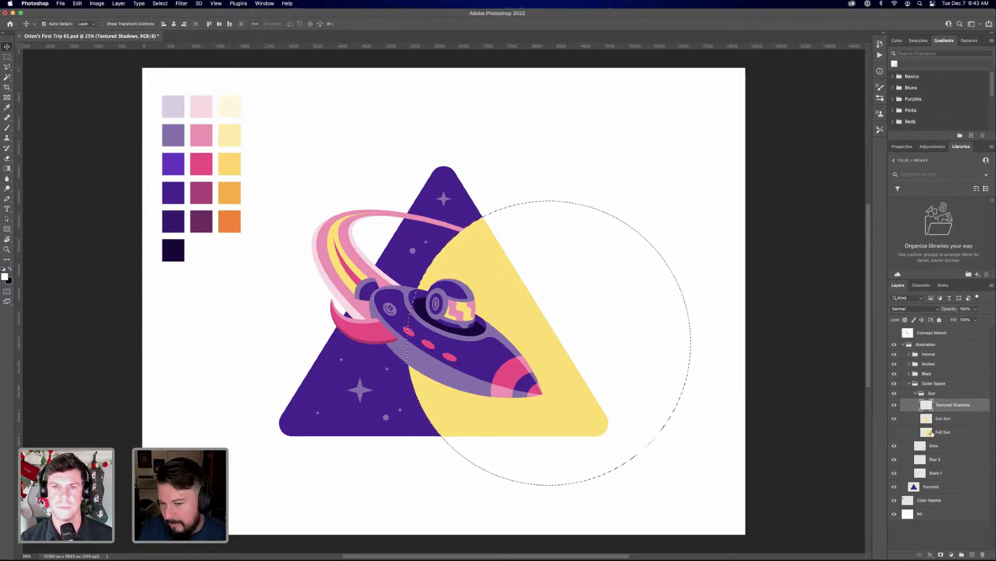
left_click(894, 432)
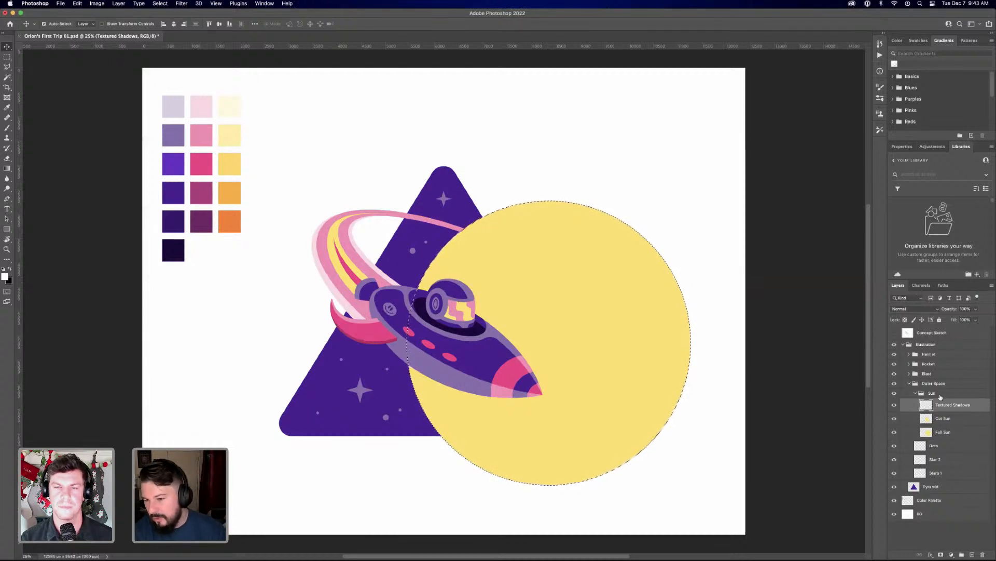
left_click(941, 395)
left_click(915, 488, "super")
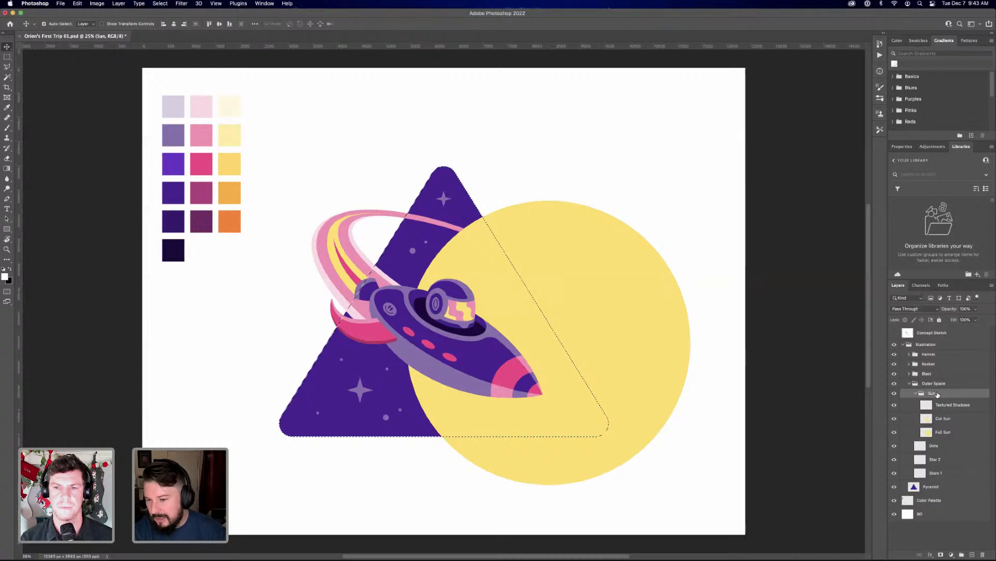
left_click(941, 555)
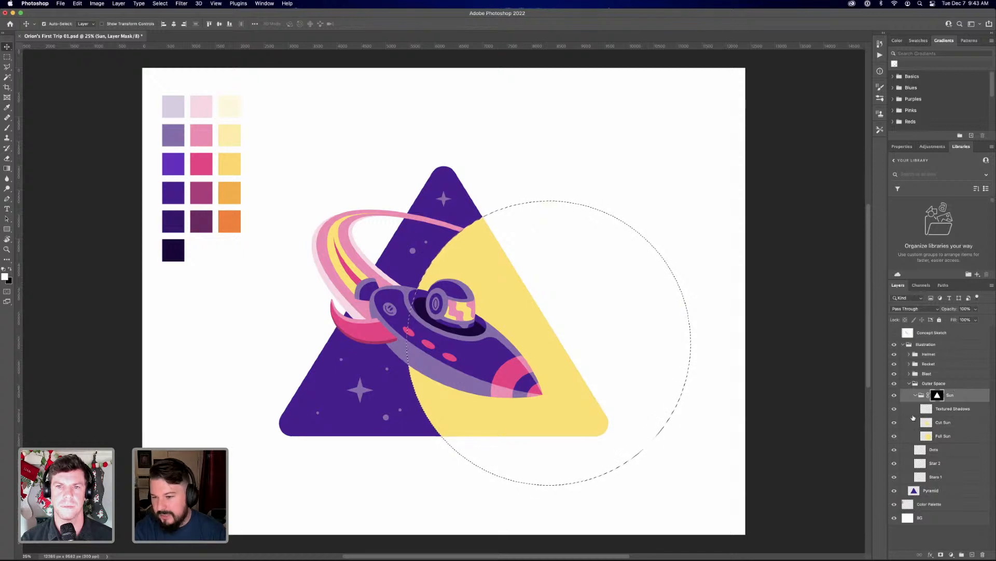
Toggle the Sun group's layer mask to compare the views, leaving the mask disabled
left_click(937, 396, "shift")
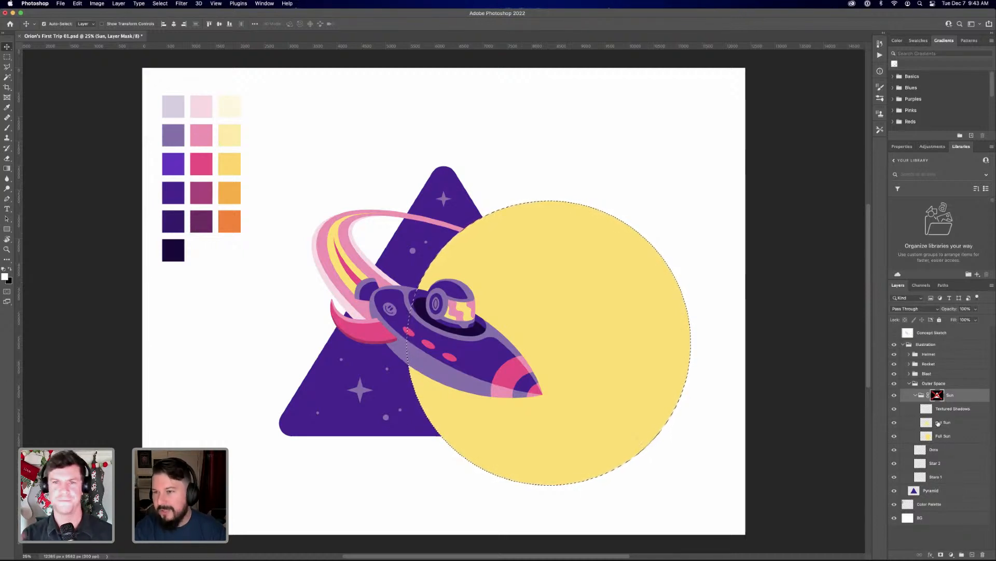
left_click(937, 395, "shift")
left_click(937, 396, "shift")
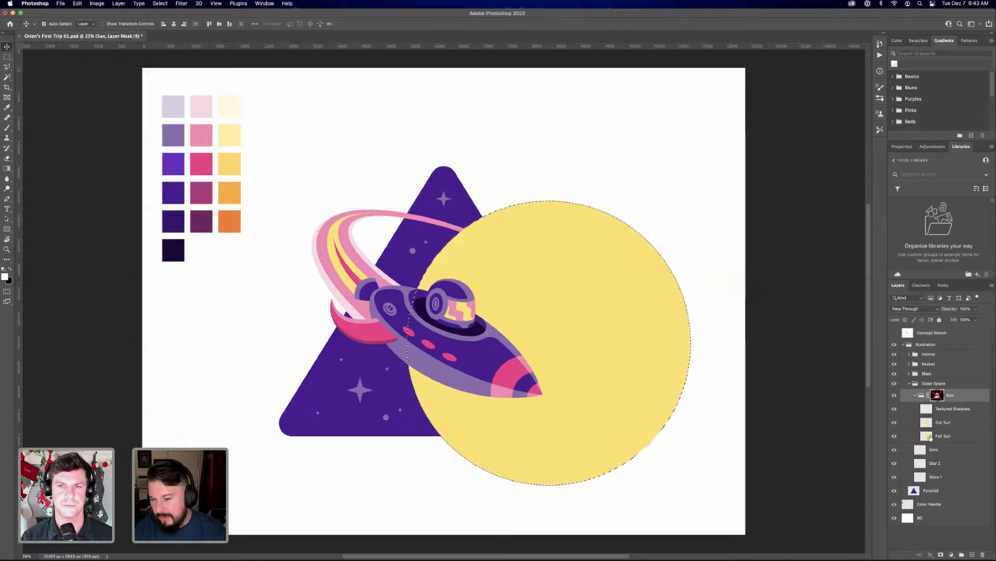
Hide the Cut Sun layer and make Textured Shadows the active layer
left_click(894, 424)
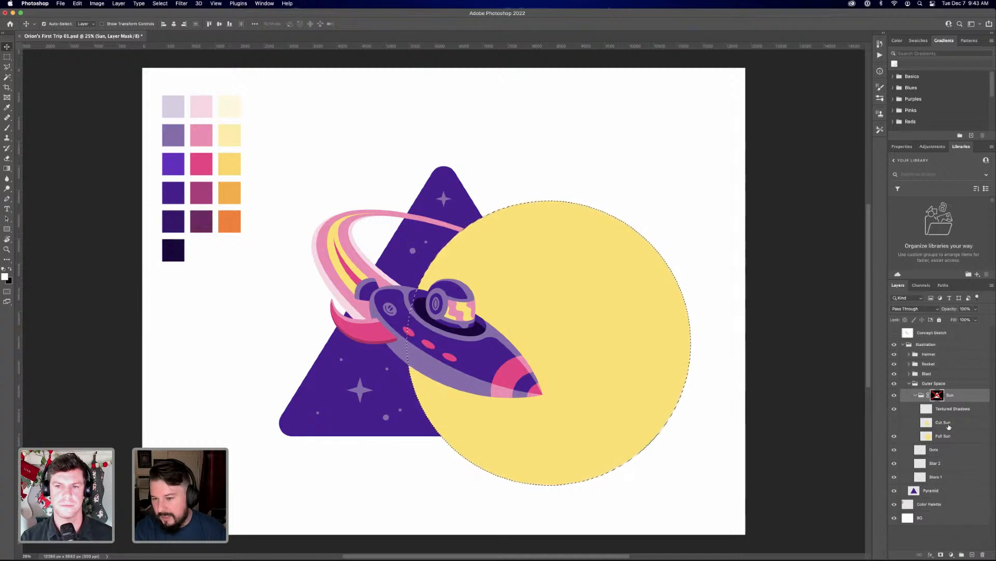
left_click(941, 426)
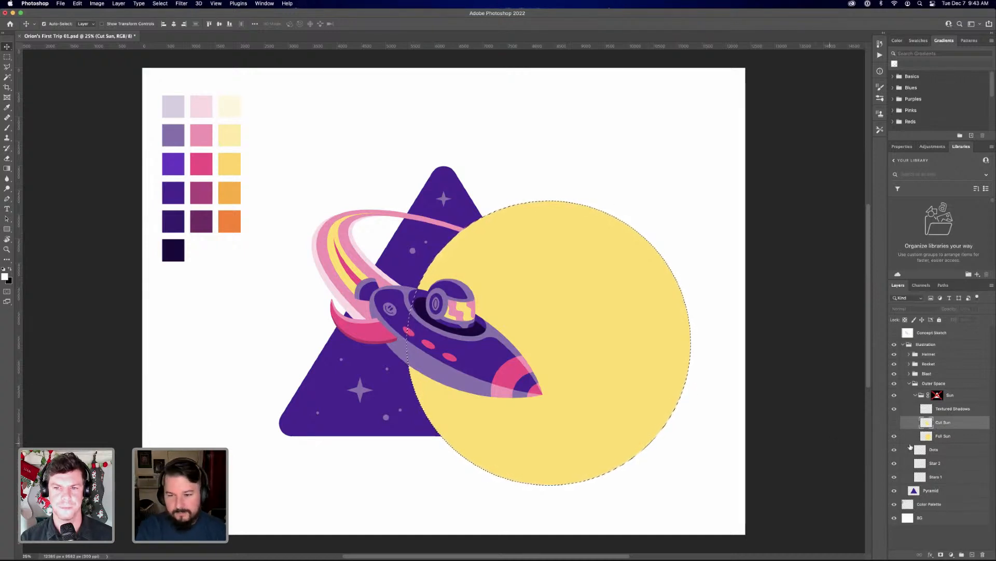
left_click(937, 396, "shift")
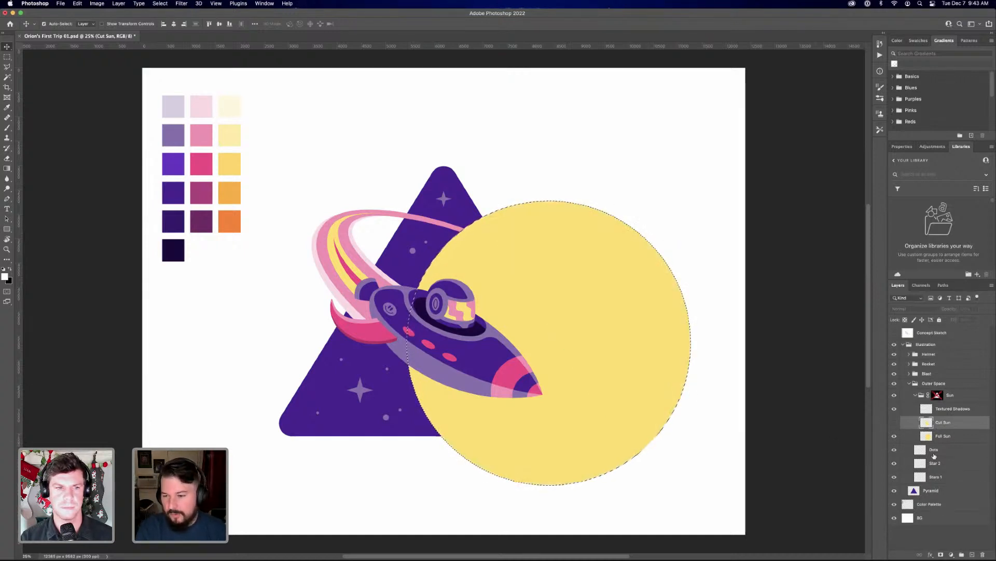
left_click(939, 410)
left_click(894, 409)
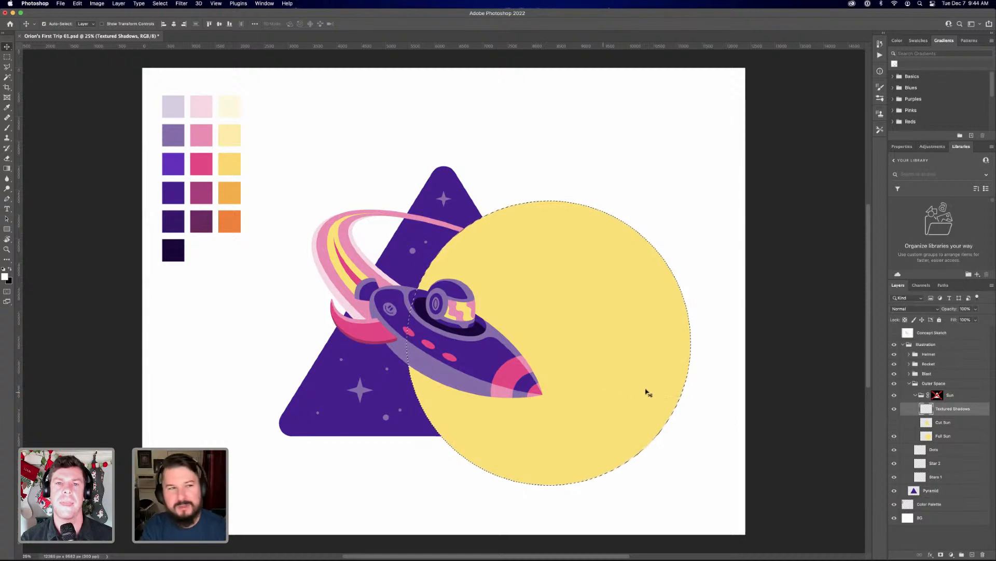
Save the changes to the Orion's First Trip 01.psd document
left_click(61, 3)
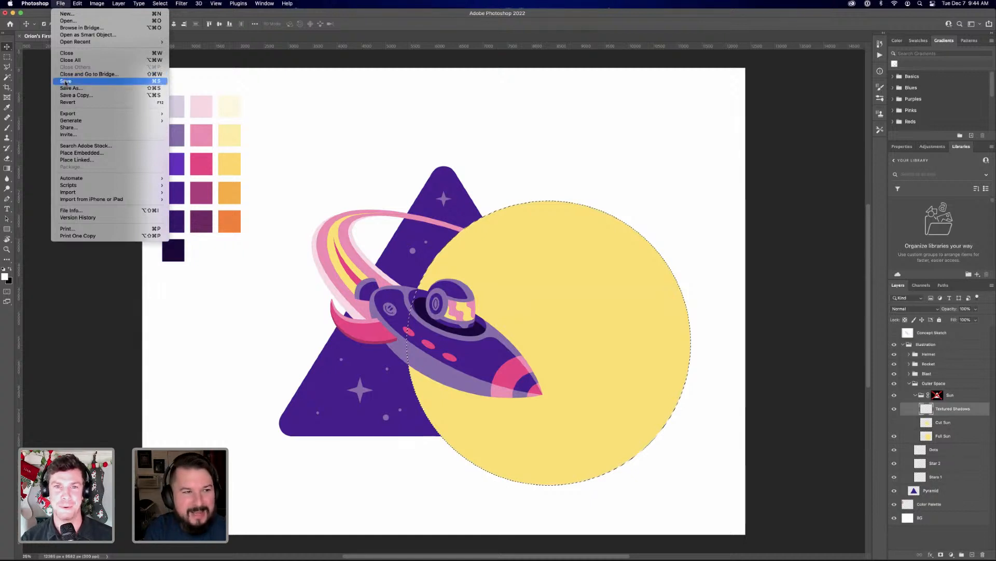
left_click(66, 81)
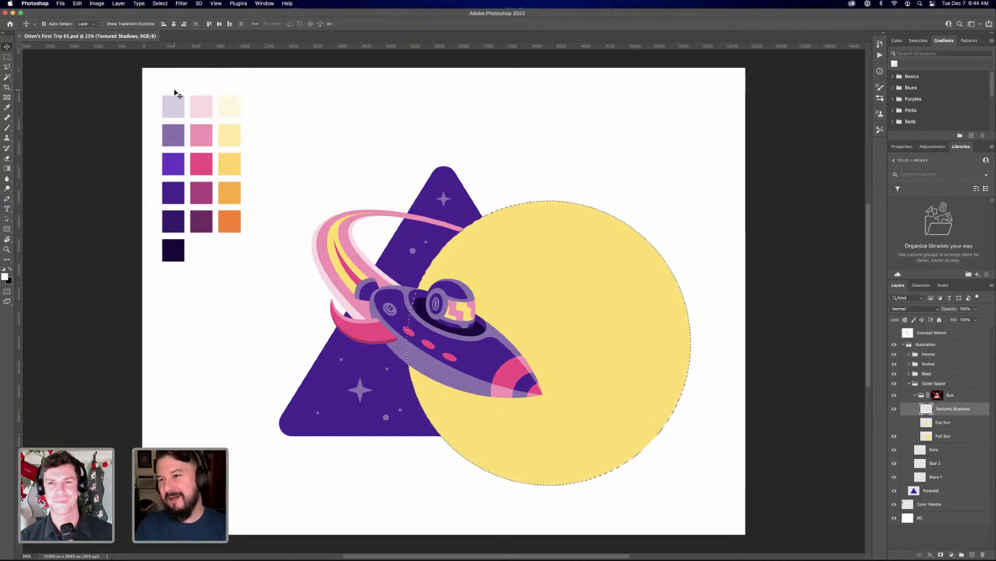
left_click(61, 4)
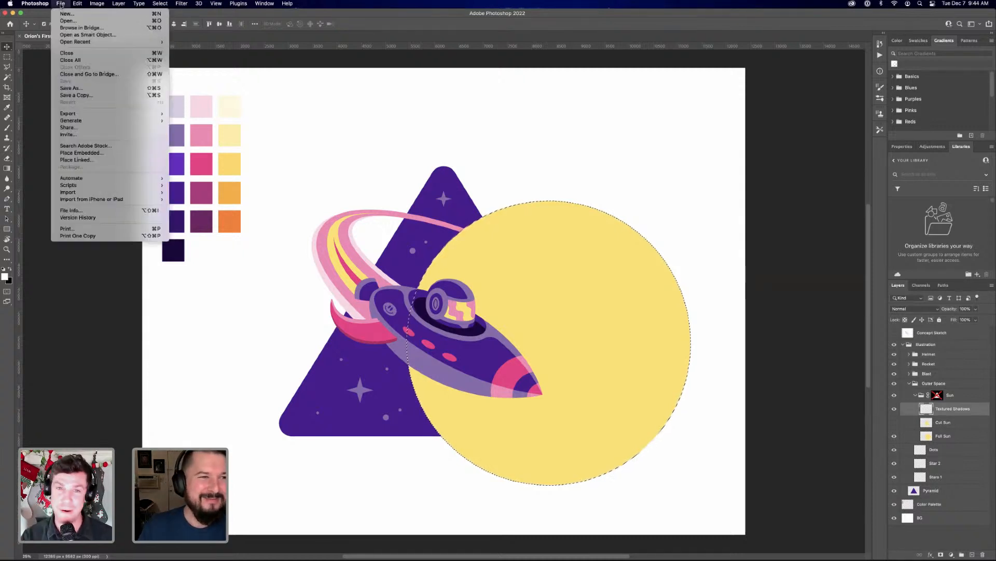
left_click(62, 5)
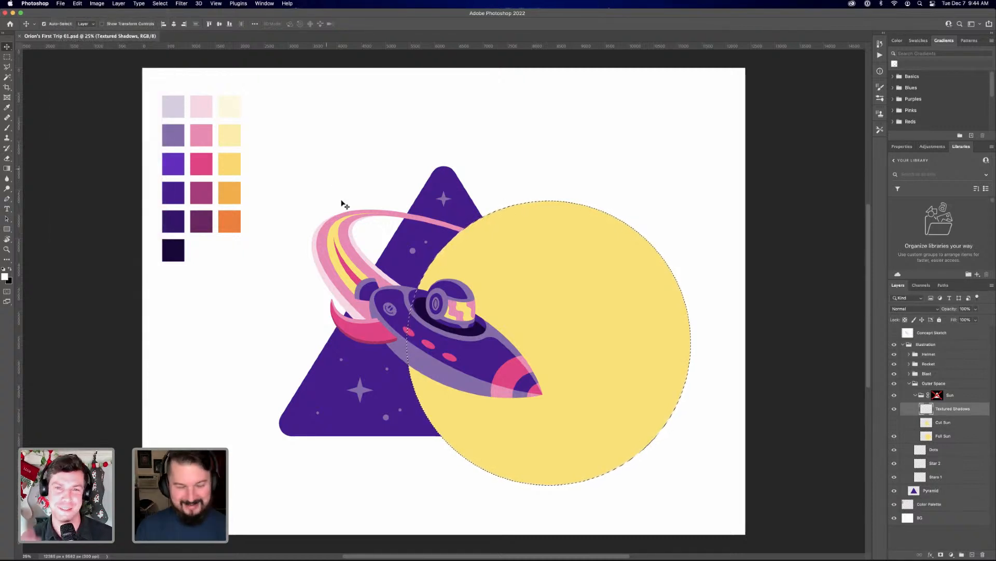
Switch to the Brush tool, enlarge the brush tip and check which brush preset is active
key("b")
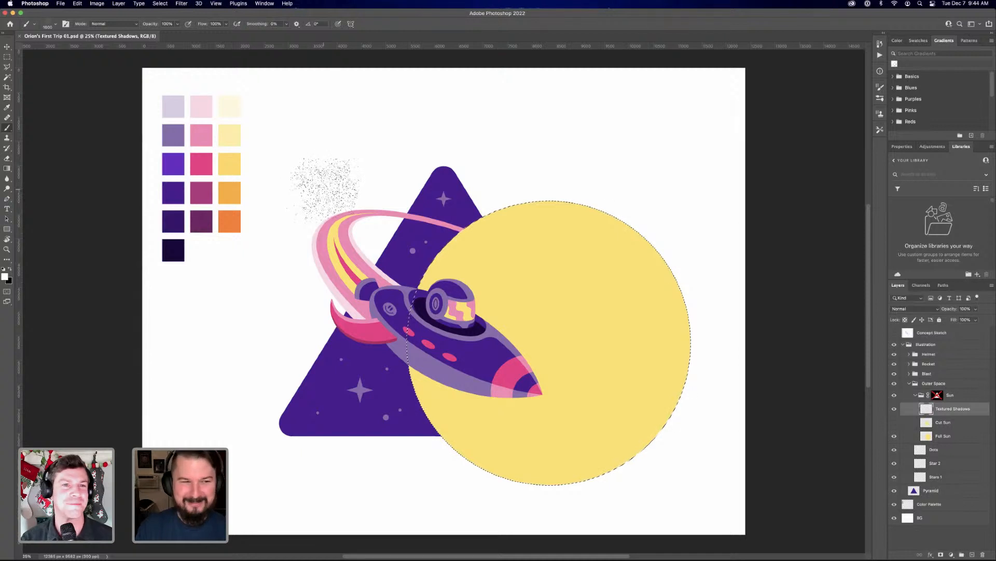
key("bracketright")
key("bracketright")
key("bracketright")
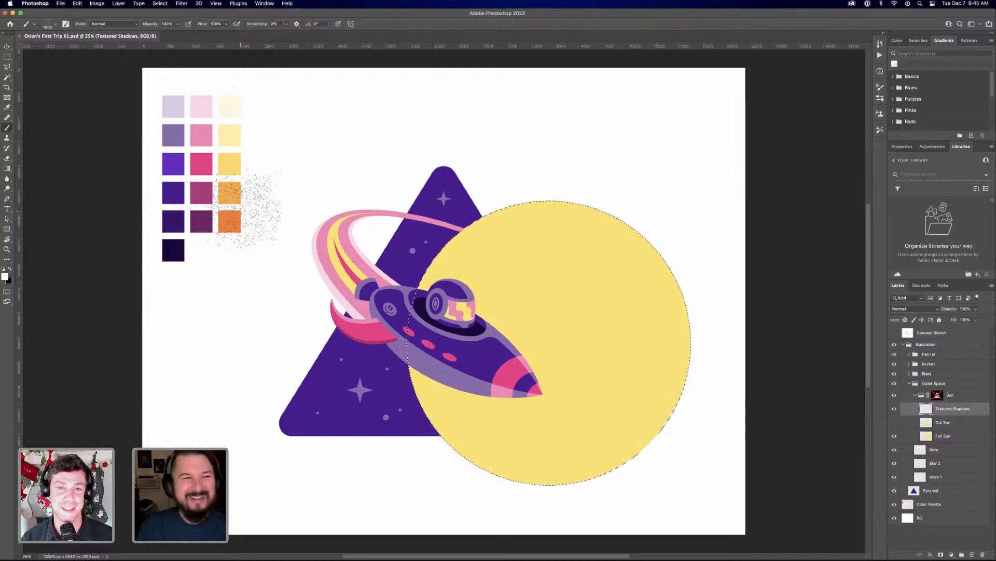
left_click(46, 24)
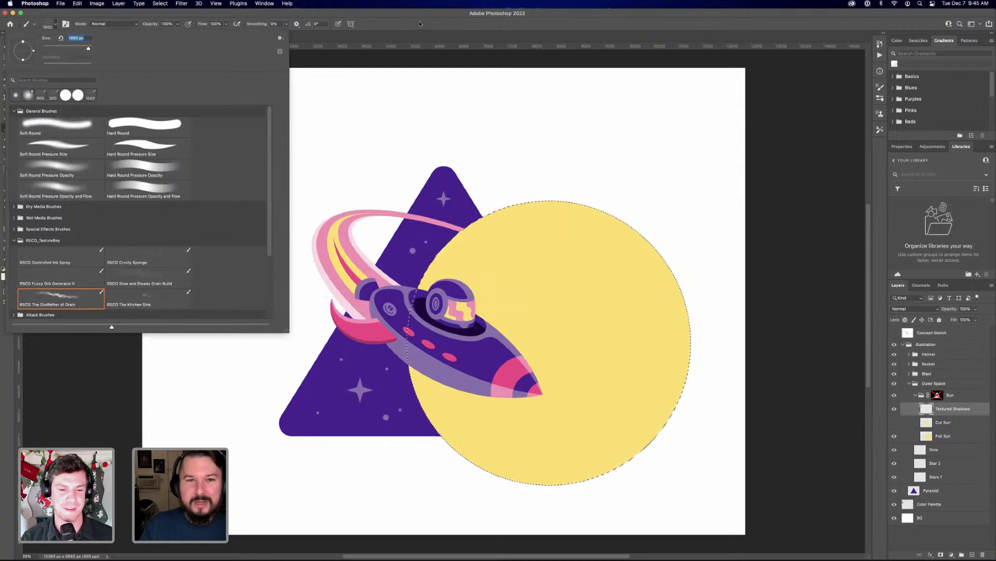
left_click(444, 34)
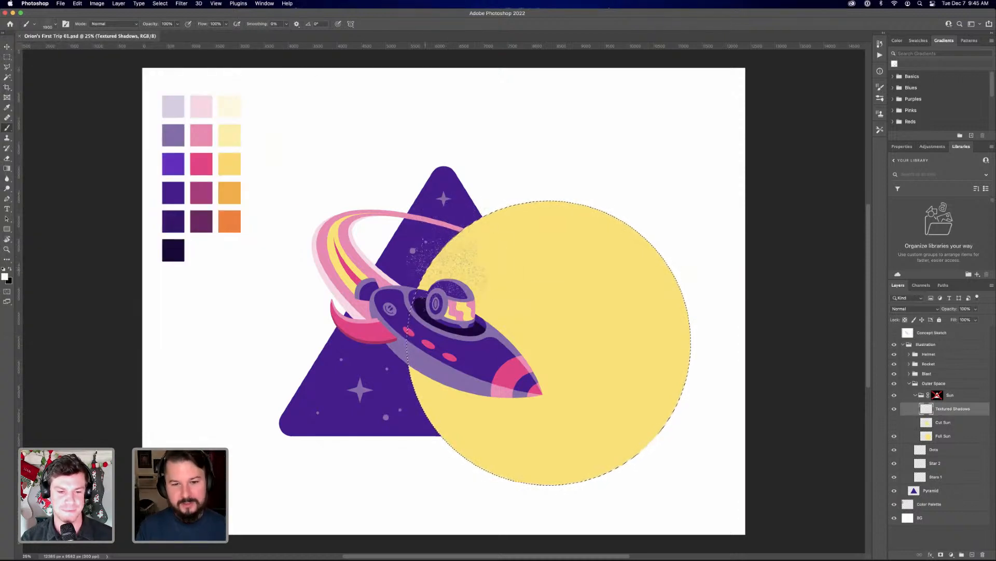
Browse the RSCO_TextureBoy brush presets and choose RSCO The Godfather of Grain
left_click(51, 24)
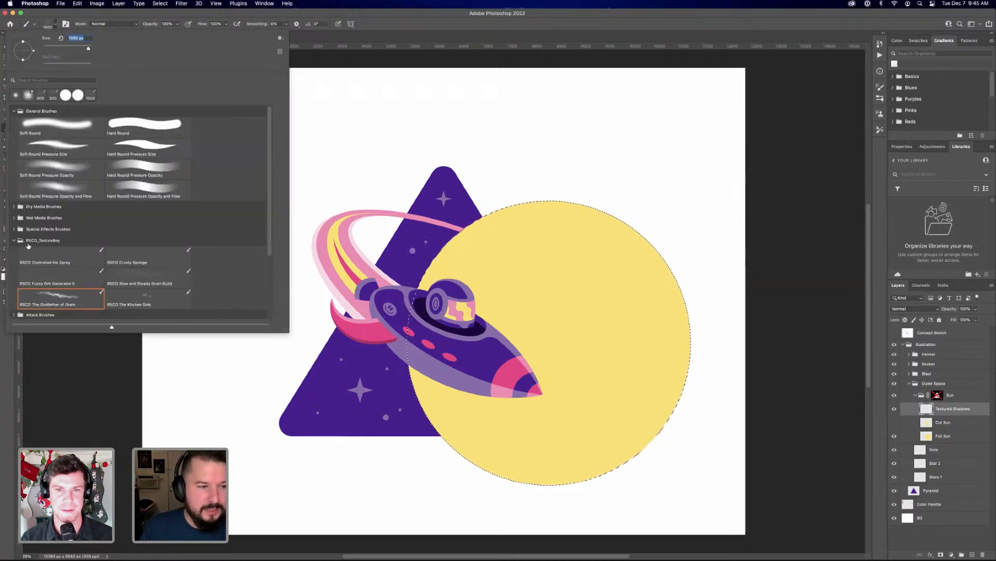
scroll(161, 277, "down", 3)
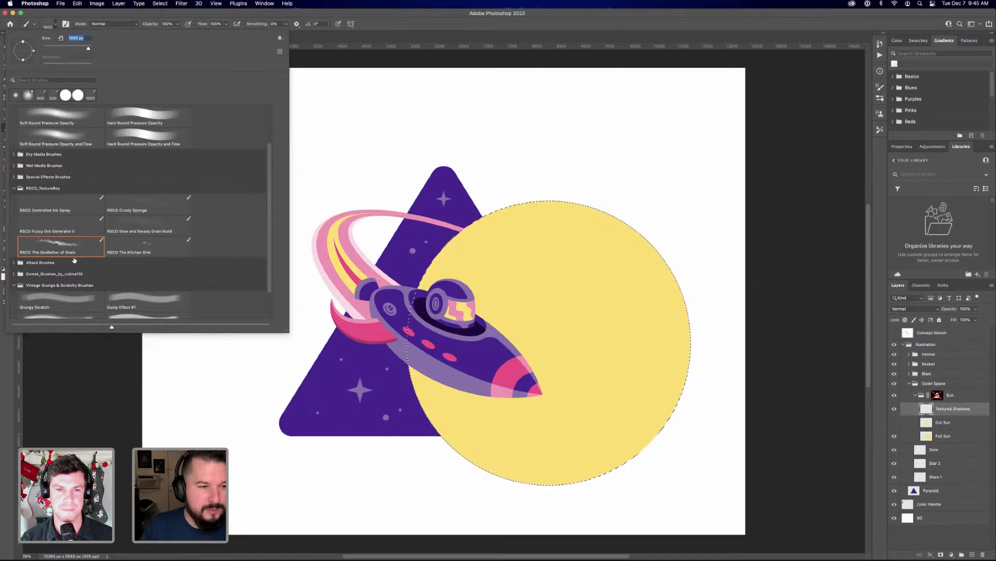
scroll(210, 274, "up", 2)
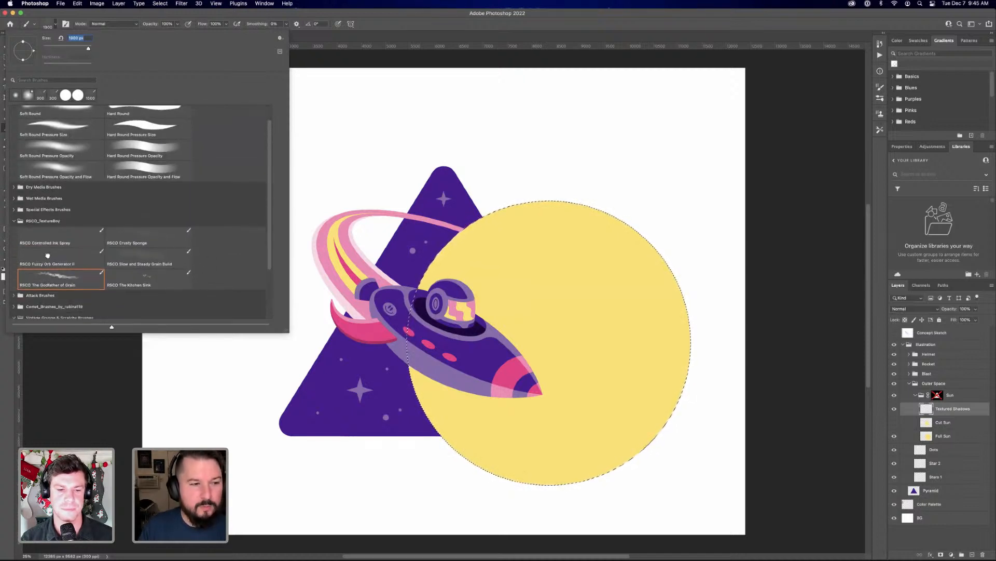
left_click(47, 255)
left_click(141, 237)
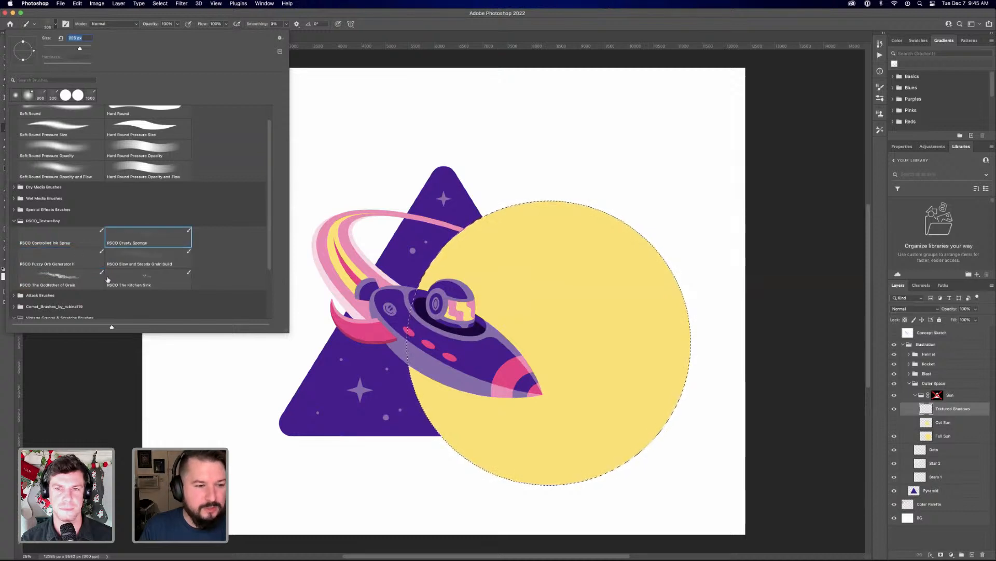
left_click(70, 281)
left_click(413, 15)
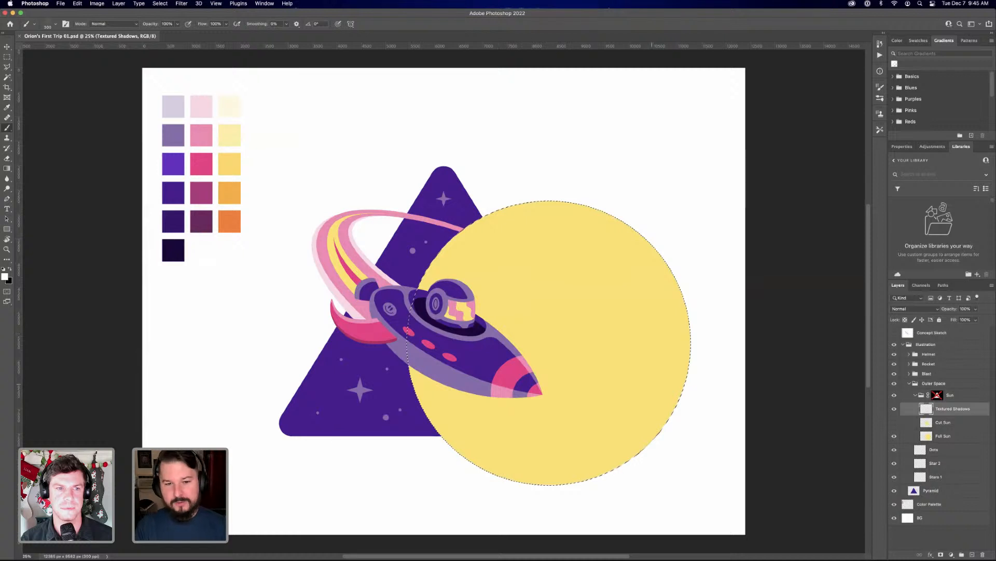
Paint a short white test stroke on the sun in the Textured Shadows layer
left_click(614, 409)
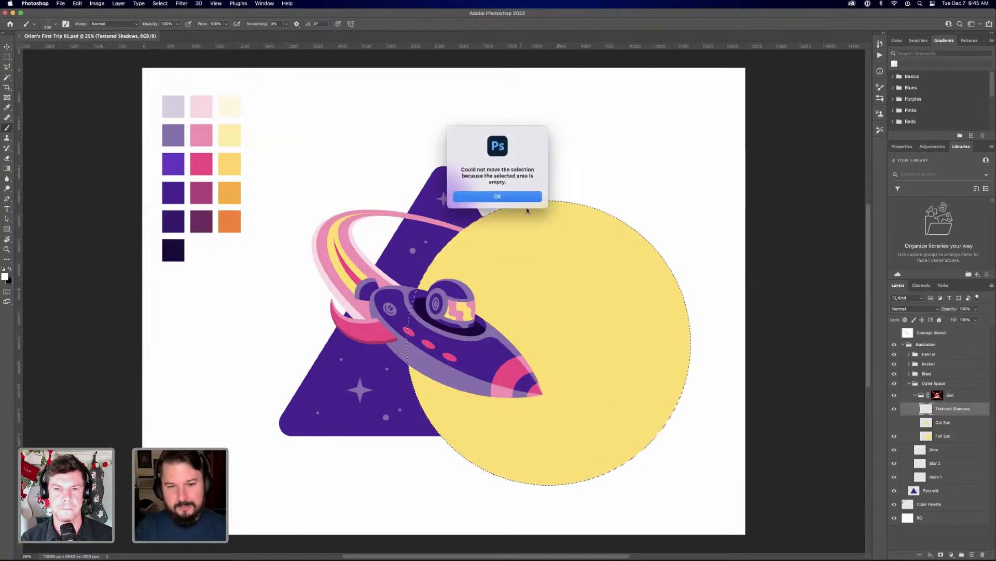
left_click(517, 199)
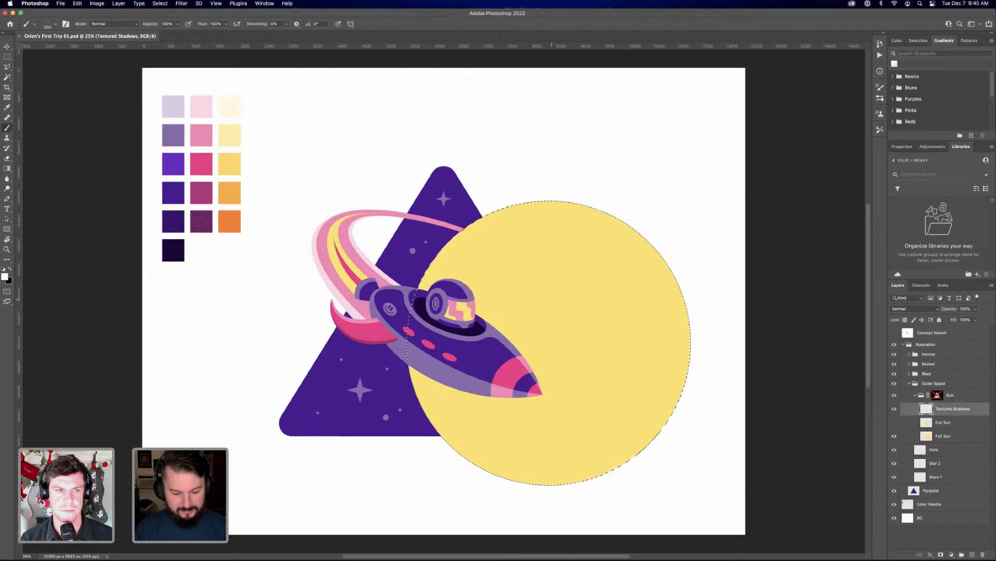
mouse_move(545, 304)
left_mouse_down()
mouse_move(529, 314)
mouse_move(540, 320)
left_mouse_up()
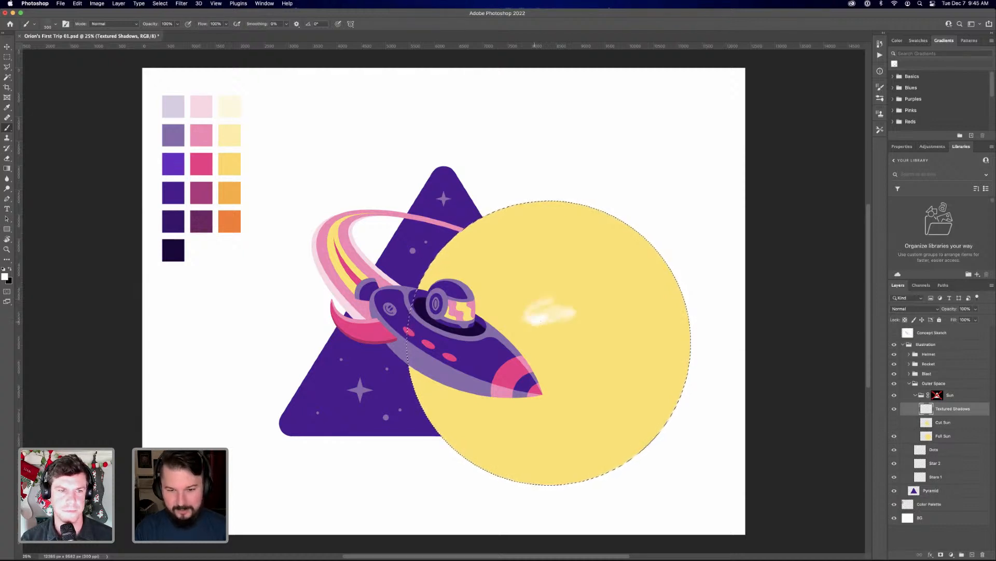
Undo the white test stroke on the sun and enlarge the grain brush tip
key("super+z")
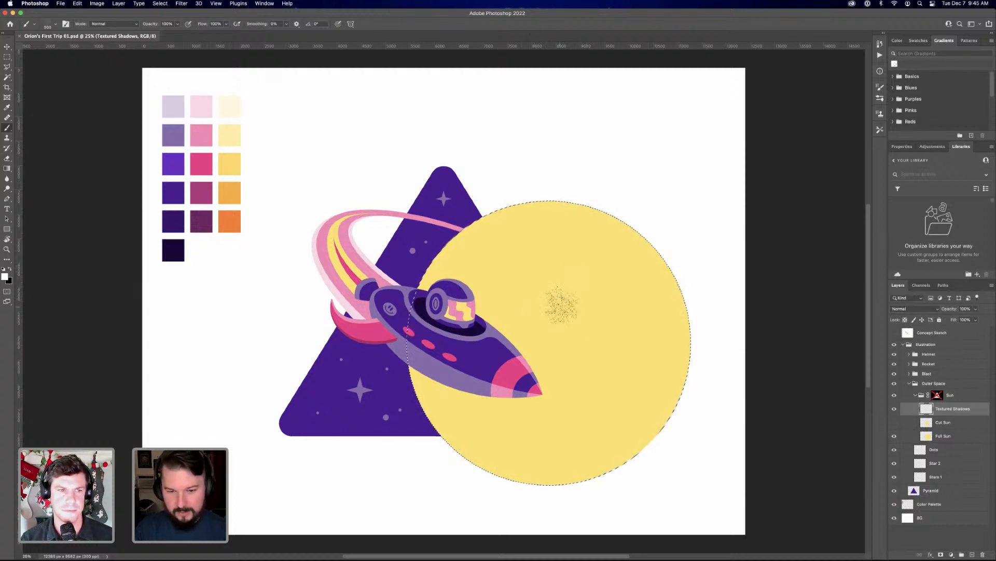
key("bracketright")
key("bracketright")
key("bracketright")
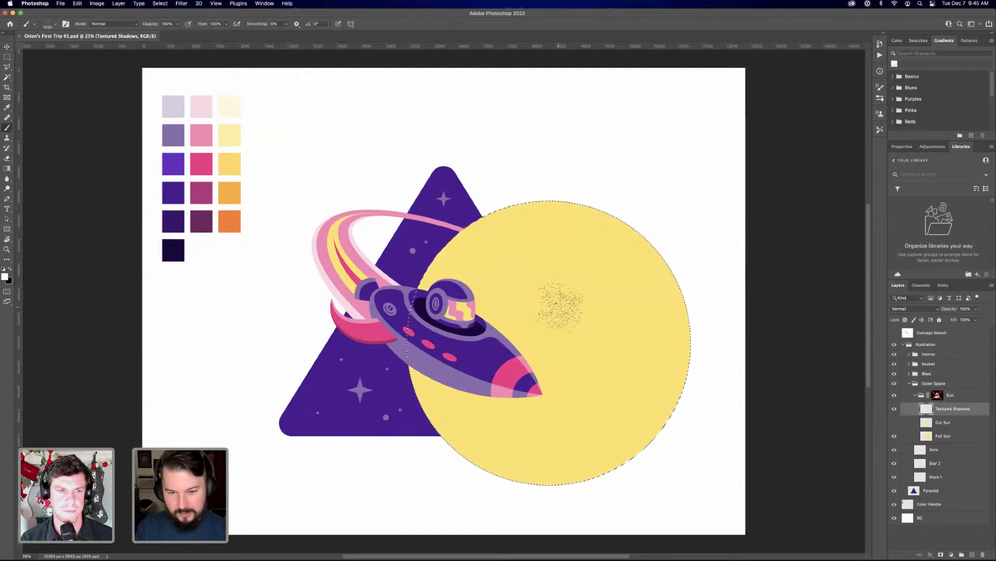
key("bracketright")
key("bracketright")
key("bracketright")
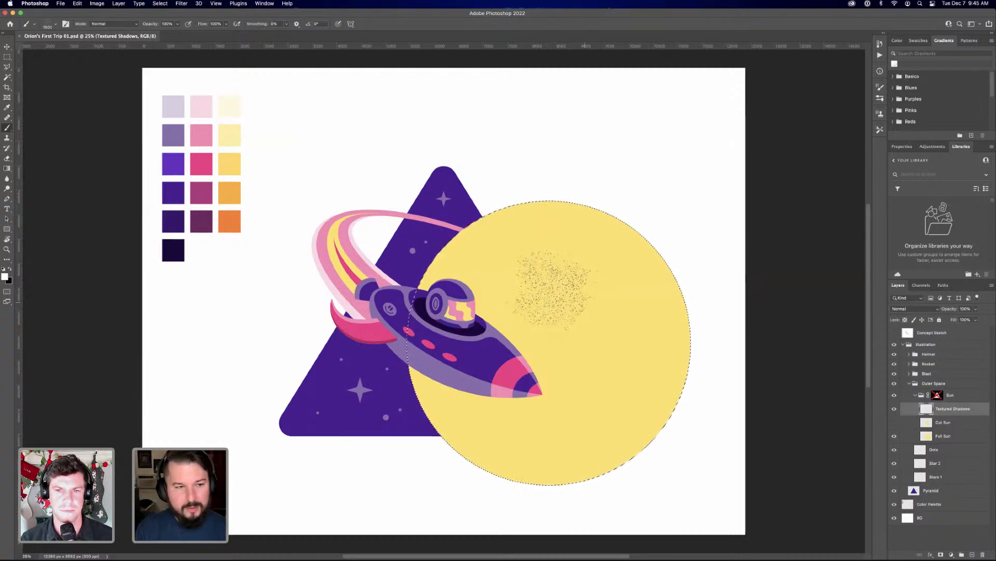
key("bracketright")
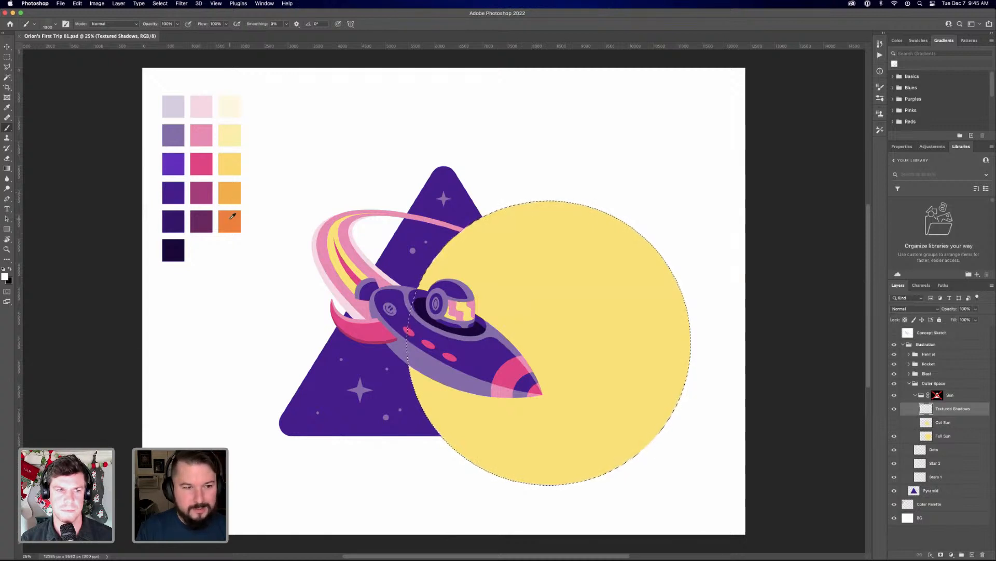
Sample the darkest orange palette swatch and paint grain over the sun on the Textured Shadows layer with a further enlarged brush
left_click(232, 216, "alt")
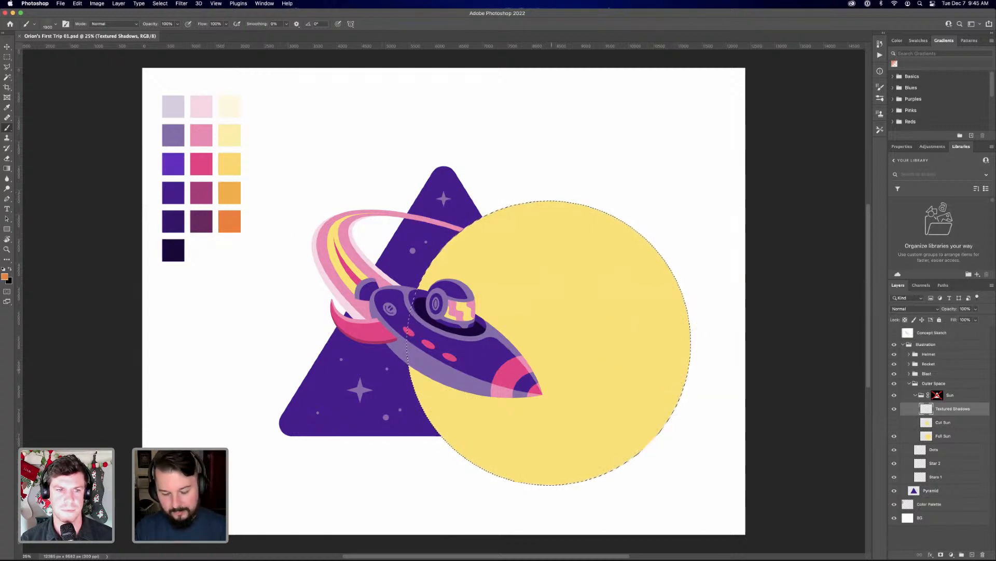
key("bracketright")
key("bracketright")
key("bracketright")
key("bracketright")
key("bracketright")
key("bracketright")
key("bracketright")
key("bracketright")
key("bracketright")
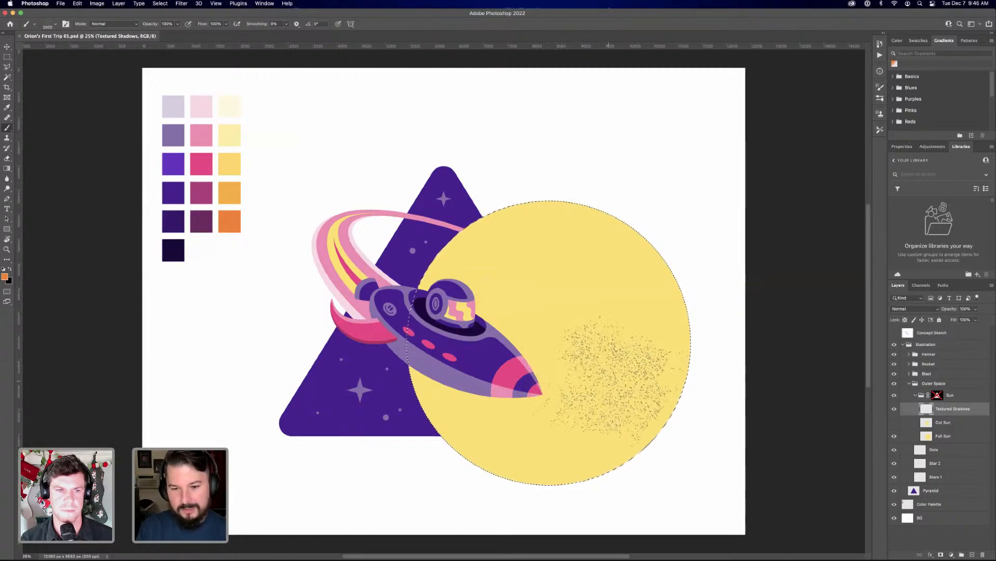
mouse_move(633, 343)
left_mouse_down()
mouse_move(571, 327)
mouse_move(545, 426)
mouse_move(695, 374)
mouse_move(654, 270)
mouse_move(597, 281)
mouse_move(524, 431)
mouse_move(659, 420)
mouse_move(654, 327)
mouse_move(680, 420)
mouse_move(519, 485)
mouse_move(664, 451)
mouse_move(480, 475)
mouse_move(602, 483)
mouse_move(696, 369)
mouse_move(690, 431)
mouse_move(706, 326)
mouse_move(587, 194)
mouse_move(700, 332)
mouse_move(550, 192)
mouse_move(519, 265)
mouse_move(592, 259)
mouse_move(540, 286)
mouse_move(545, 327)
mouse_move(535, 306)
mouse_move(561, 379)
mouse_move(514, 347)
mouse_move(487, 415)
left_mouse_up()
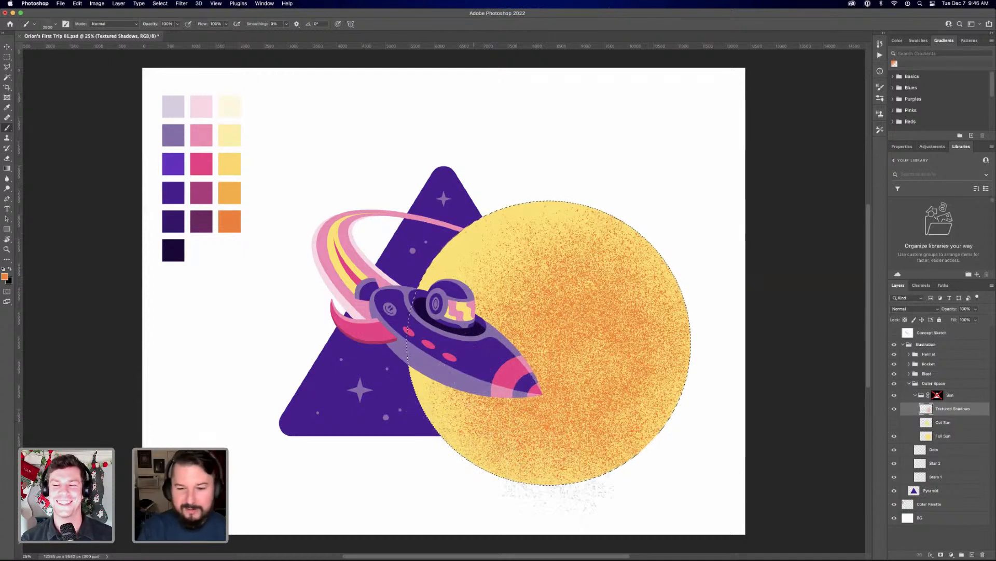
mouse_move(631, 332)
left_mouse_down()
mouse_move(621, 270)
mouse_move(641, 442)
mouse_move(626, 353)
left_mouse_up()
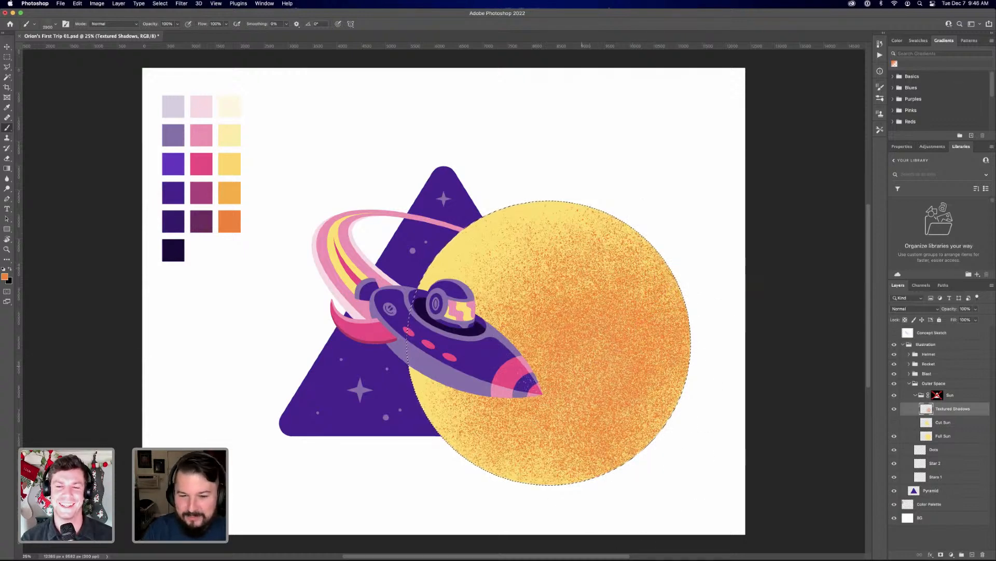
mouse_move(559, 414)
left_mouse_down()
mouse_move(649, 400)
mouse_move(509, 437)
mouse_move(545, 403)
left_mouse_up()
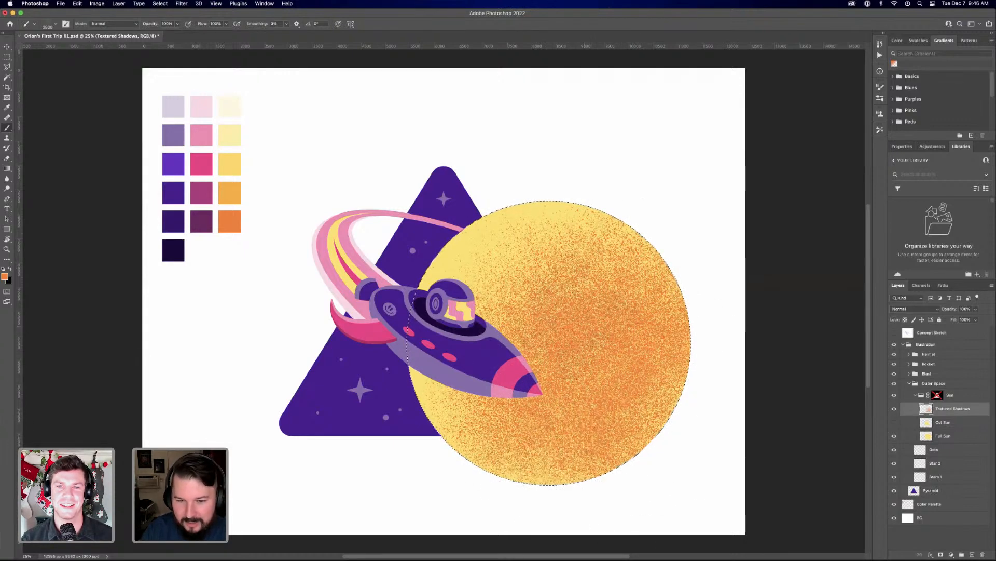
Build up denser orange grain across the sun's centre and lower half, leaving the upper-left rim yellow
mouse_move(547, 282)
left_mouse_down()
mouse_move(496, 416)
mouse_move(522, 434)
left_mouse_up()
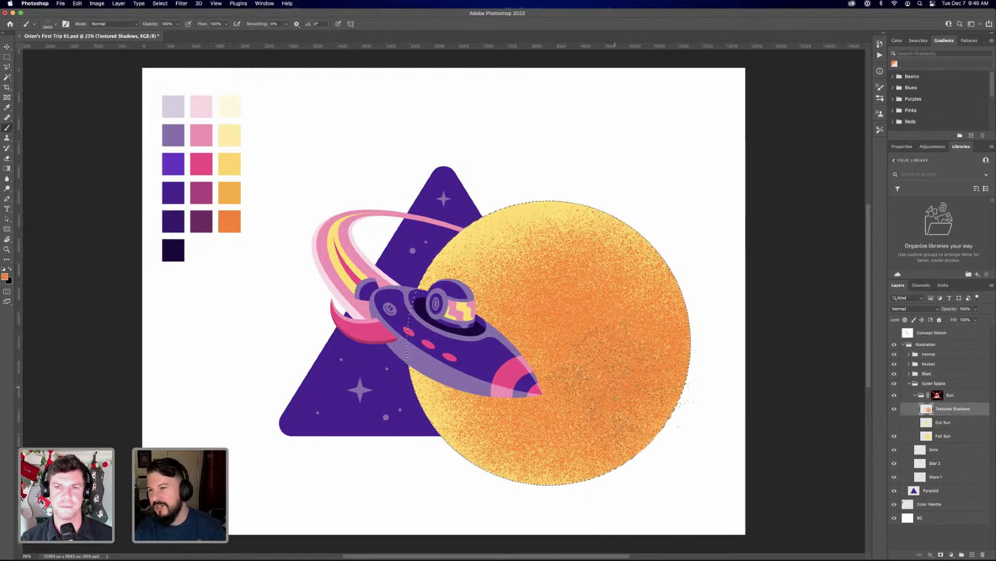
left_click_drag(615, 386, 640, 401)
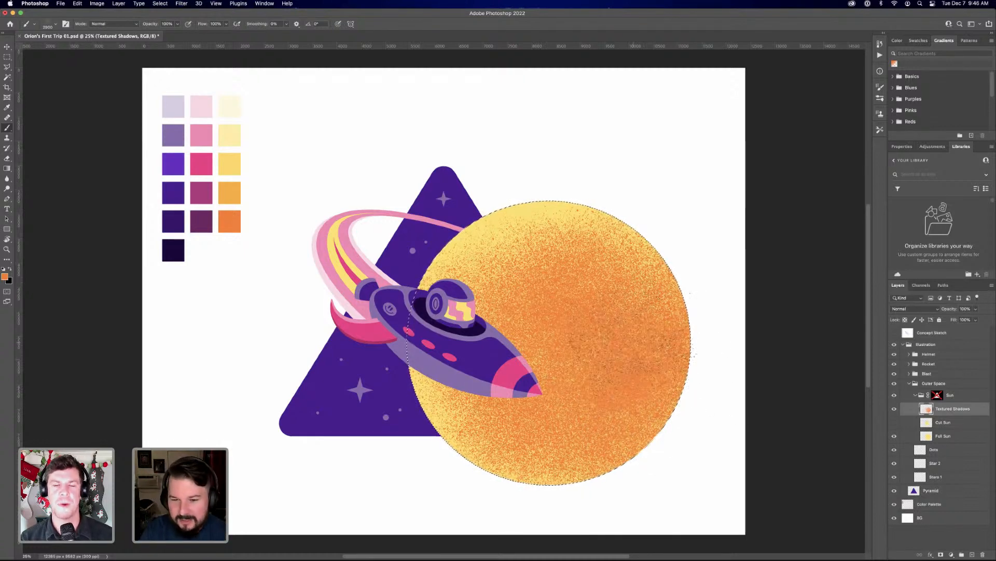
left_click_drag(636, 363, 654, 275)
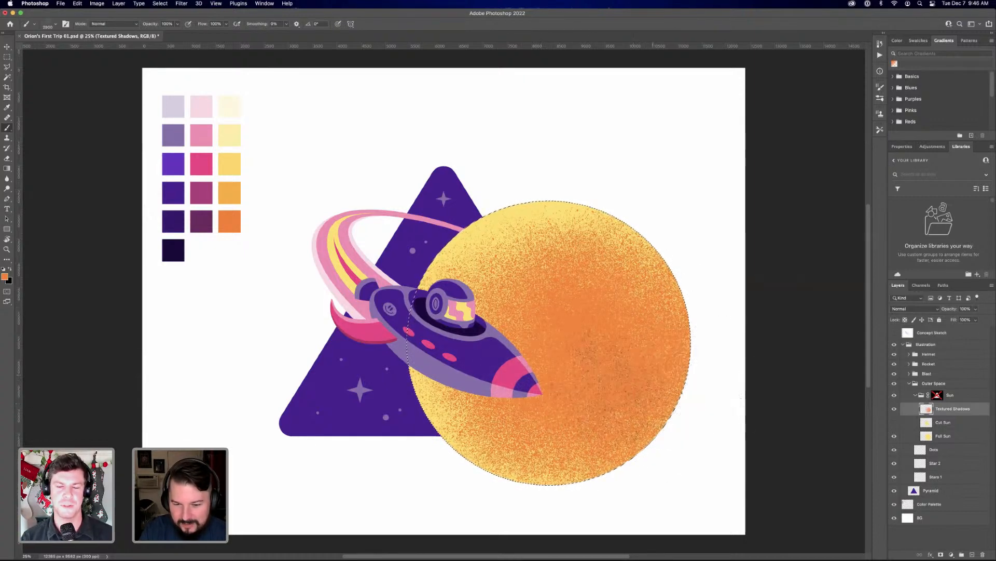
left_click_drag(627, 322, 528, 276)
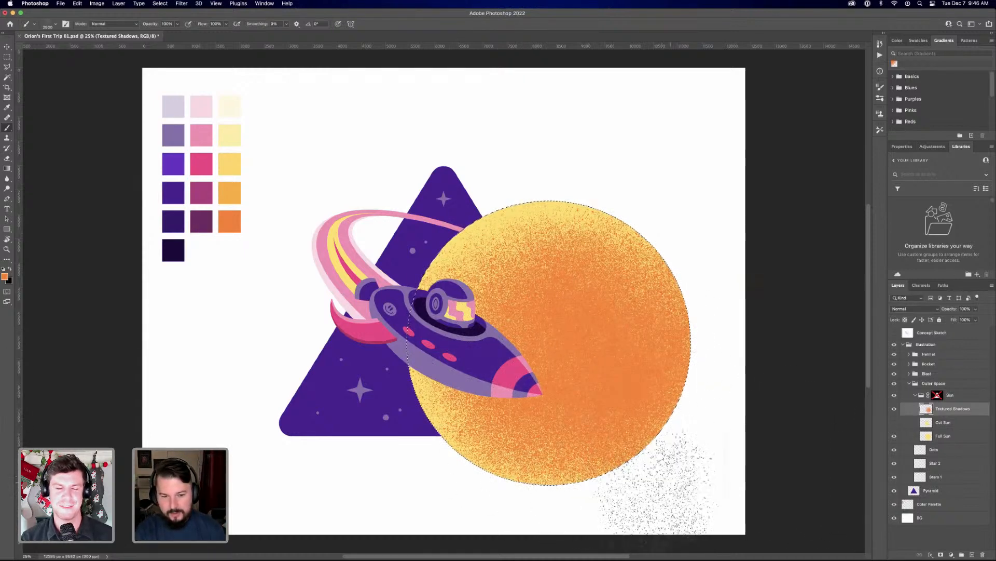
Turn the Sun group's mask on and off again to preview the shading inside the pyramid
left_click(937, 395, "shift")
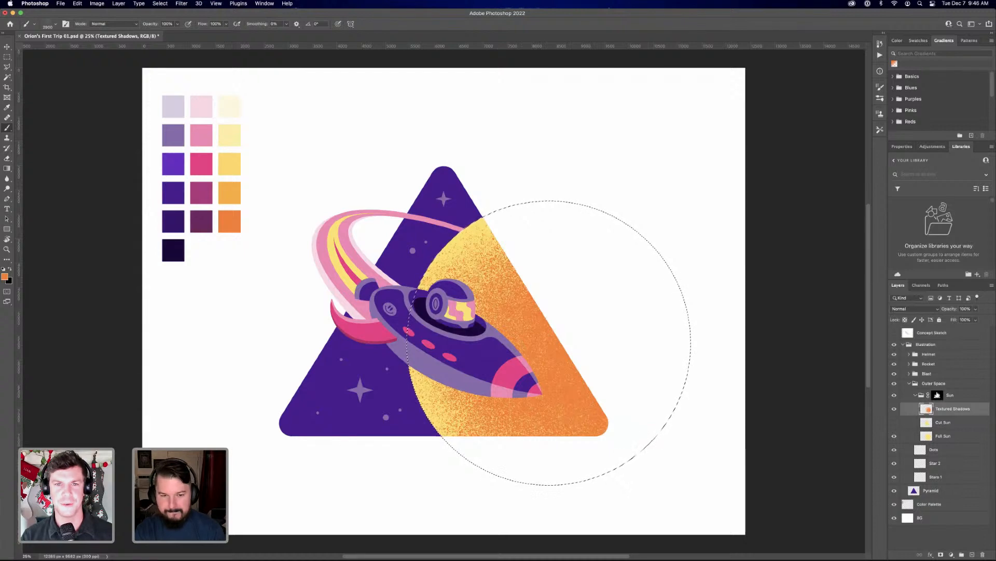
left_click(937, 395, "shift")
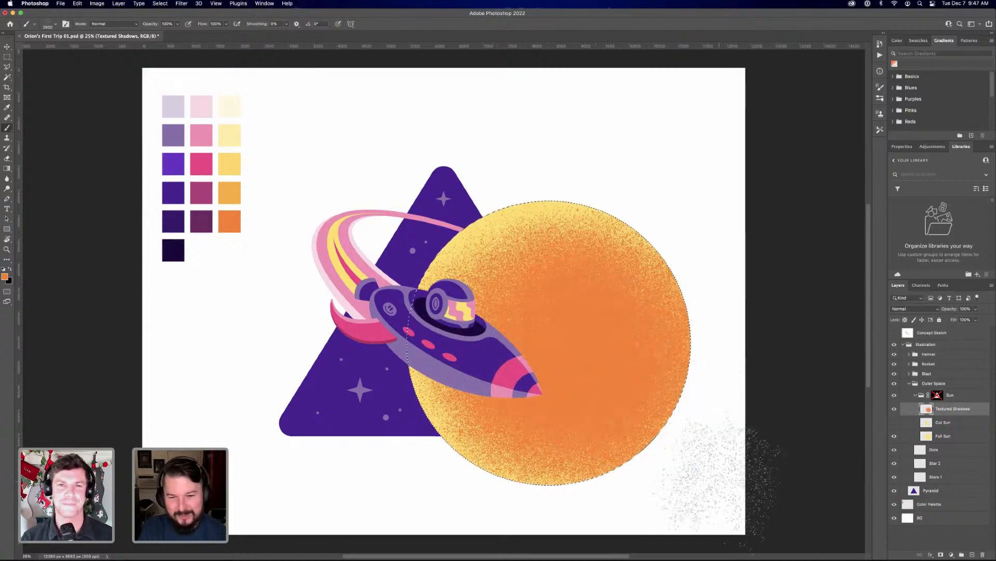
right_click(611, 342)
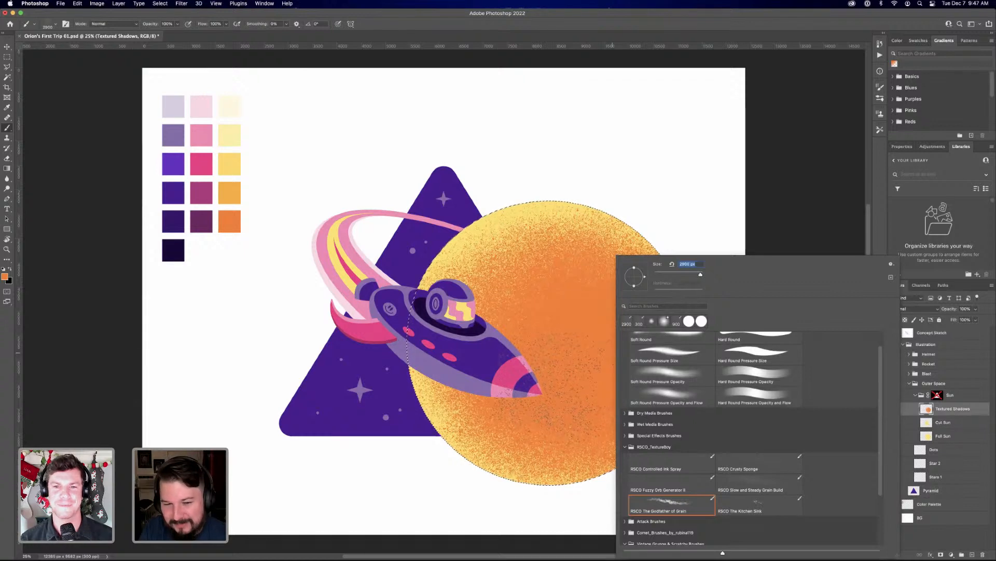
right_click(552, 239)
right_click(522, 267)
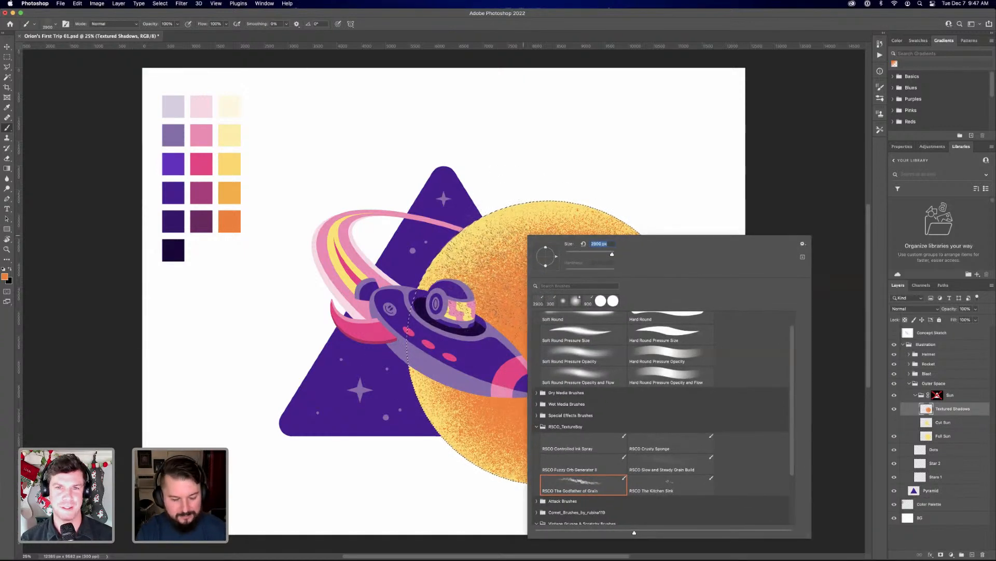
right_click(489, 236)
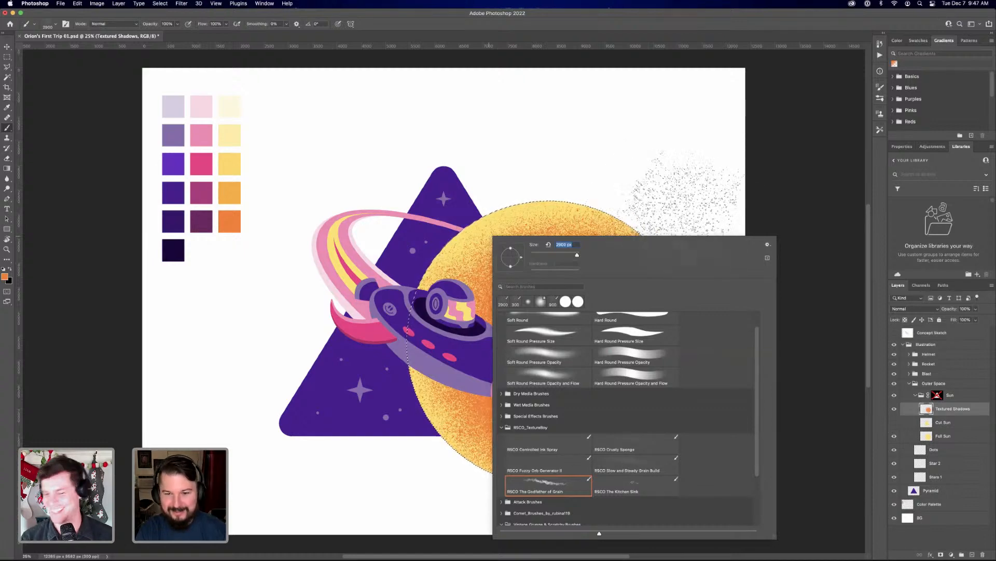
right_click(688, 218)
right_click(557, 254)
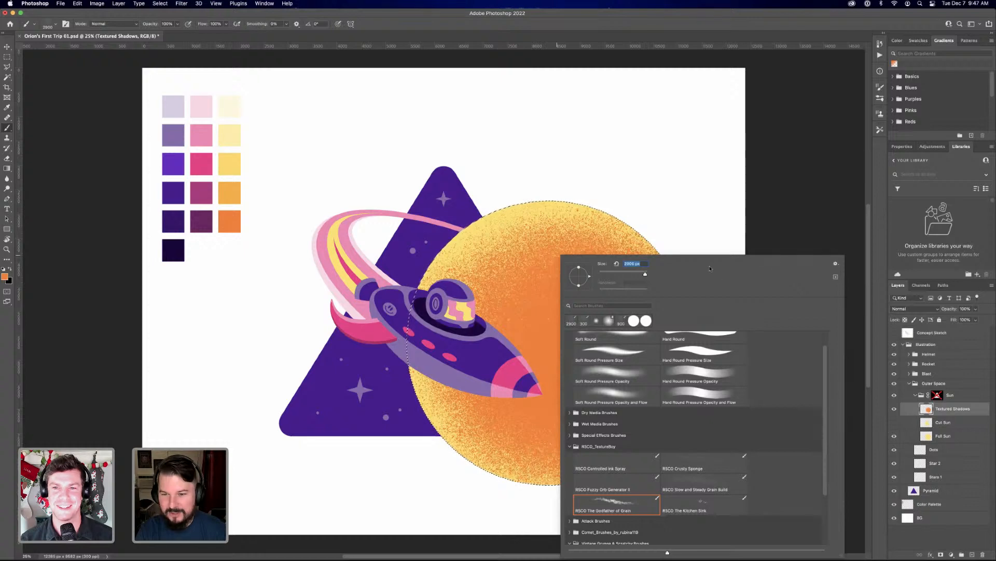
right_click(505, 177)
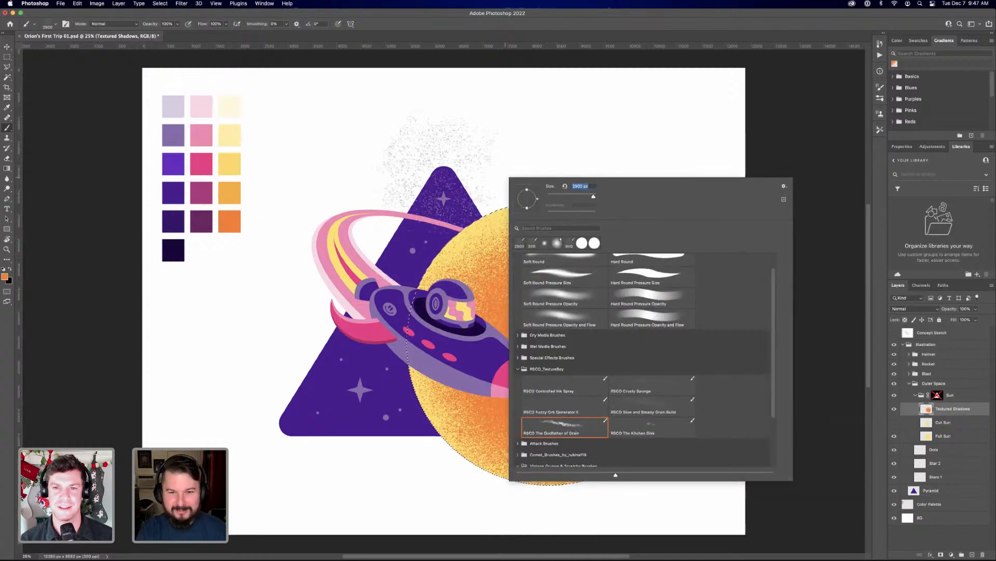
left_click(459, 149)
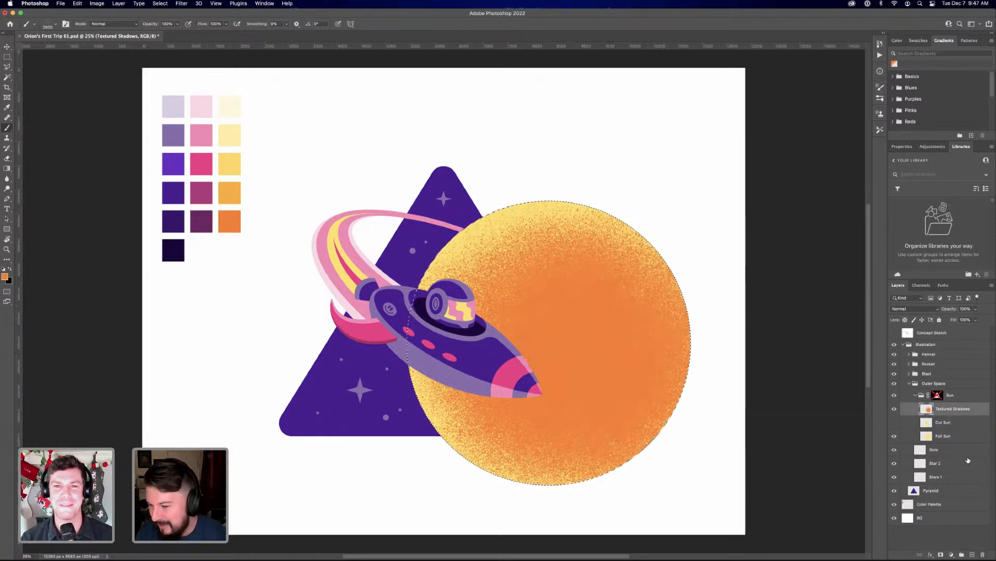
Add a layer above Textured Shadows, sampling the palest cream swatch and re-enabling the Sun group's mask
left_click(972, 554)
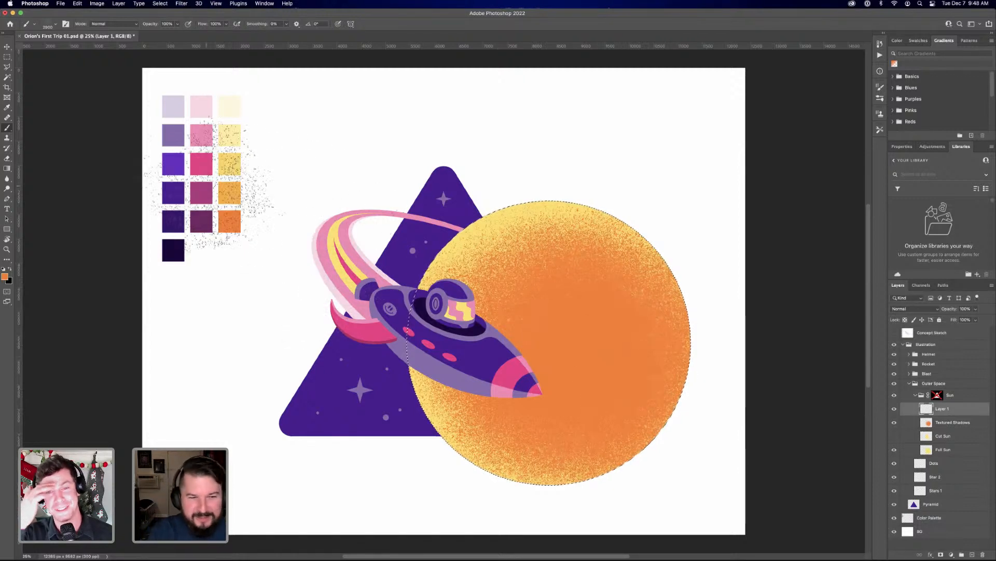
left_click(229, 107, "alt")
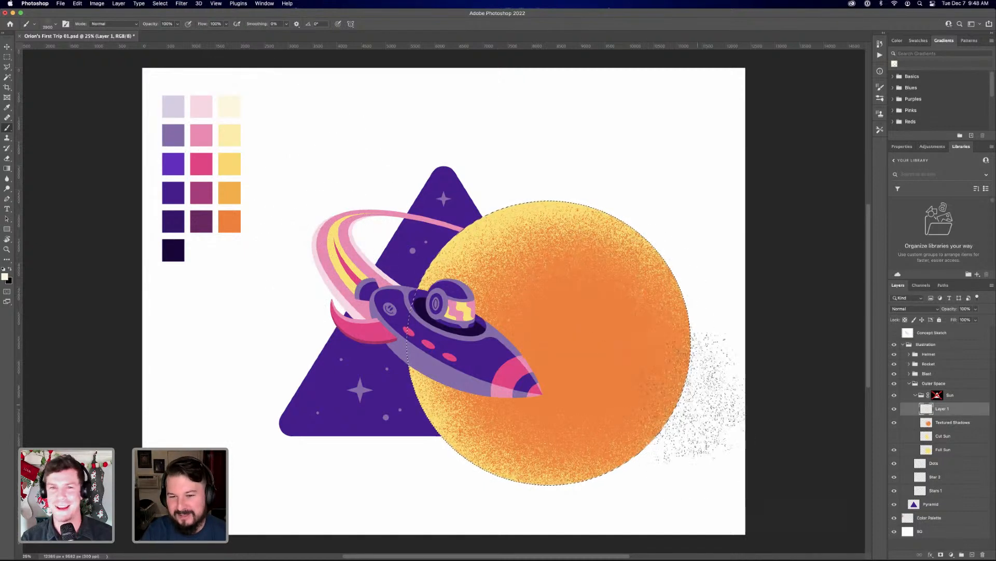
left_click(938, 395, "shift")
Rename the new layer above Textured Shadows as Textured Highlights
left_click(953, 410)
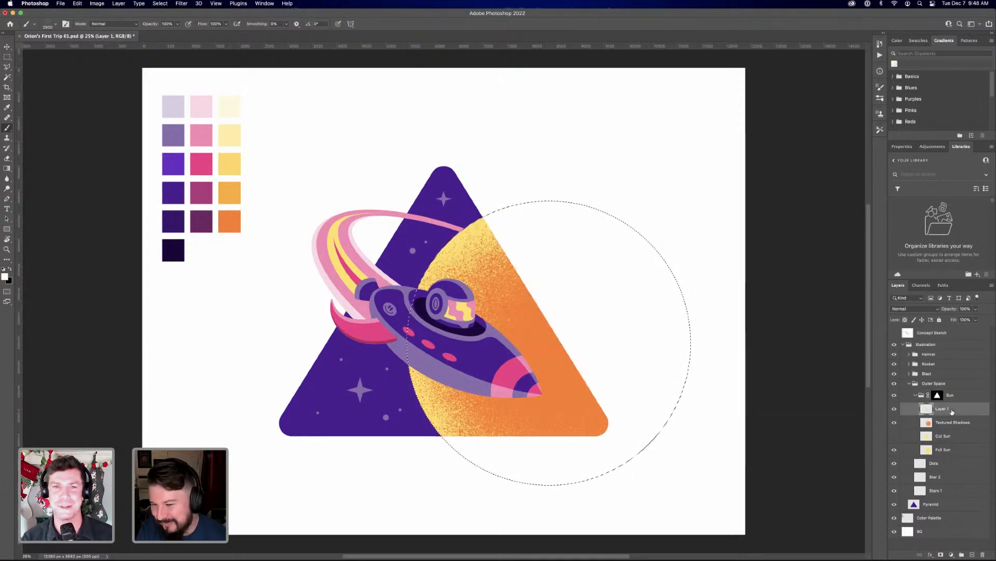
double_click(948, 408)
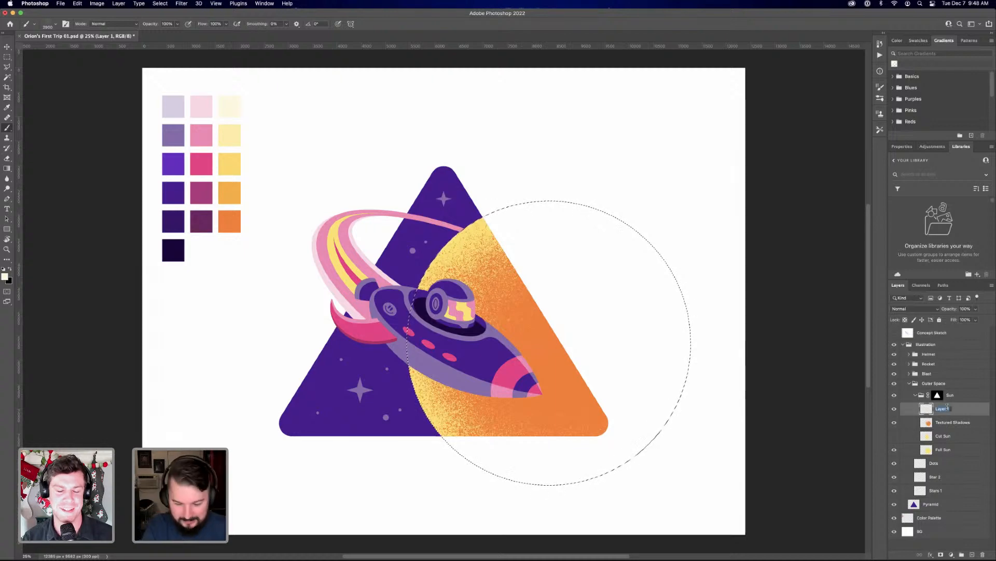
type("Textu")
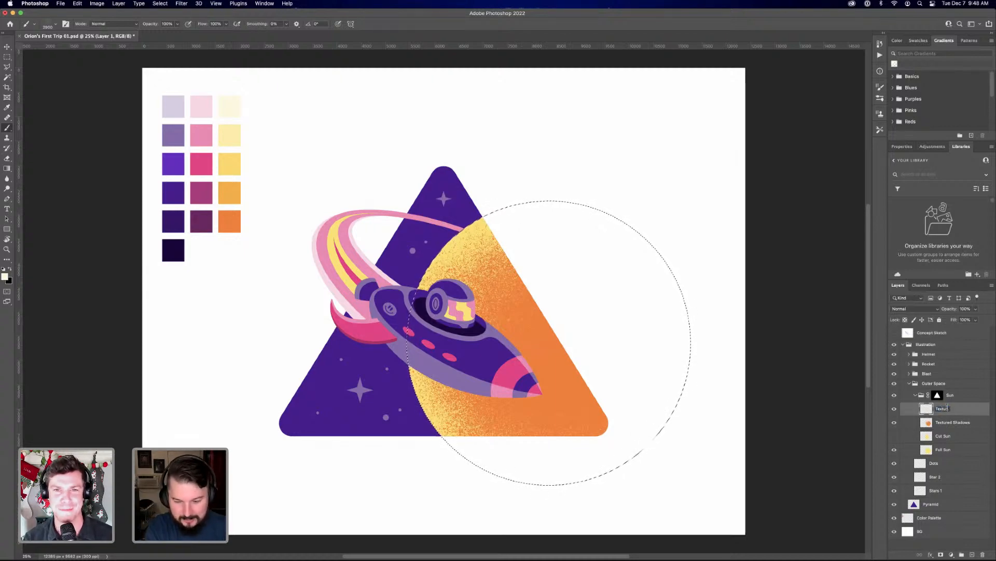
type("red H")
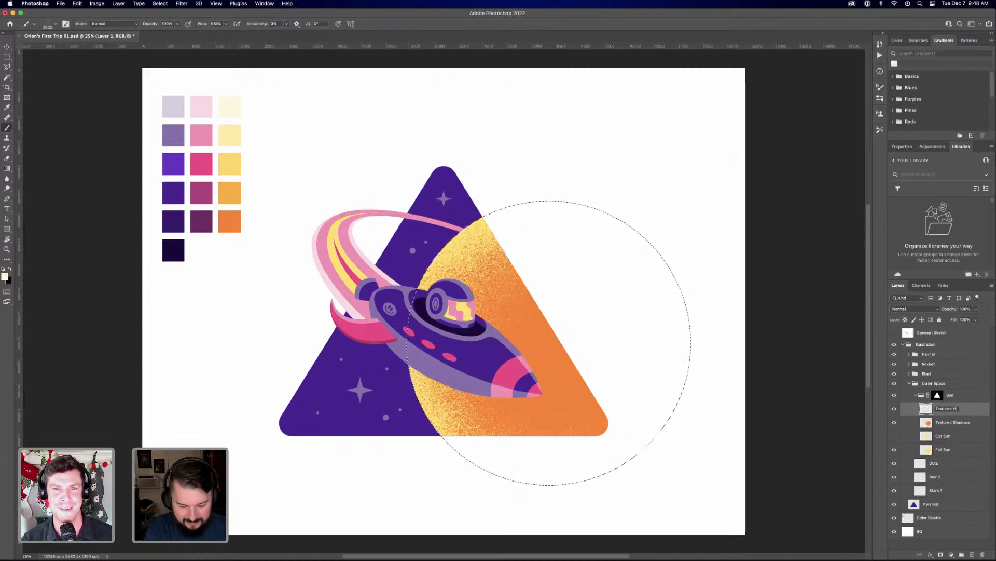
type("ighlight")
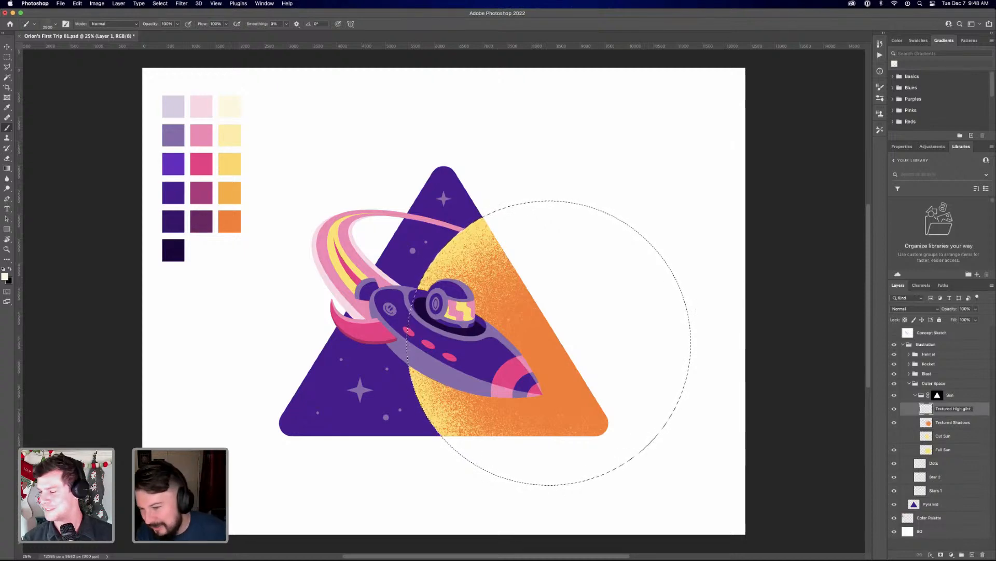
type("s")
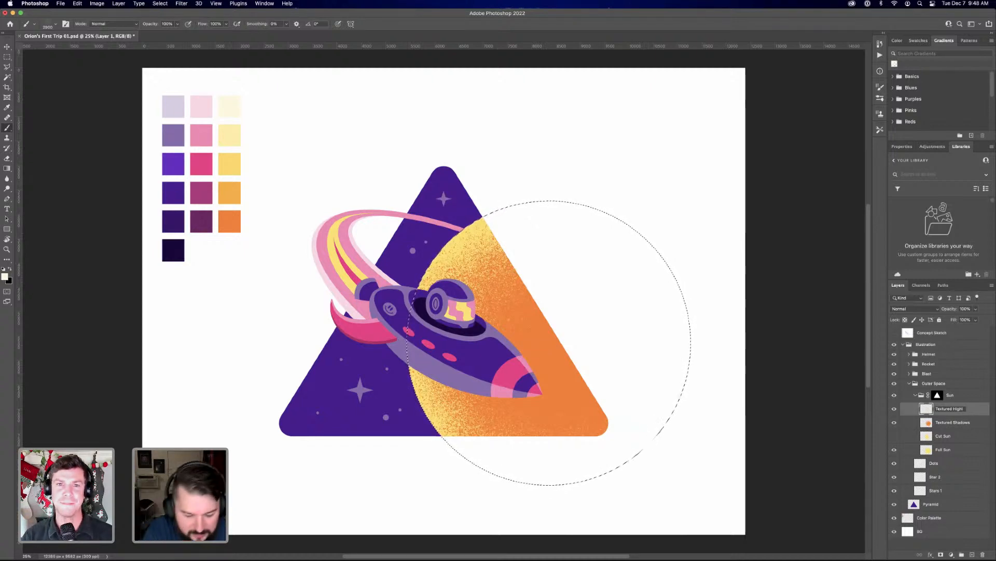
key("Return")
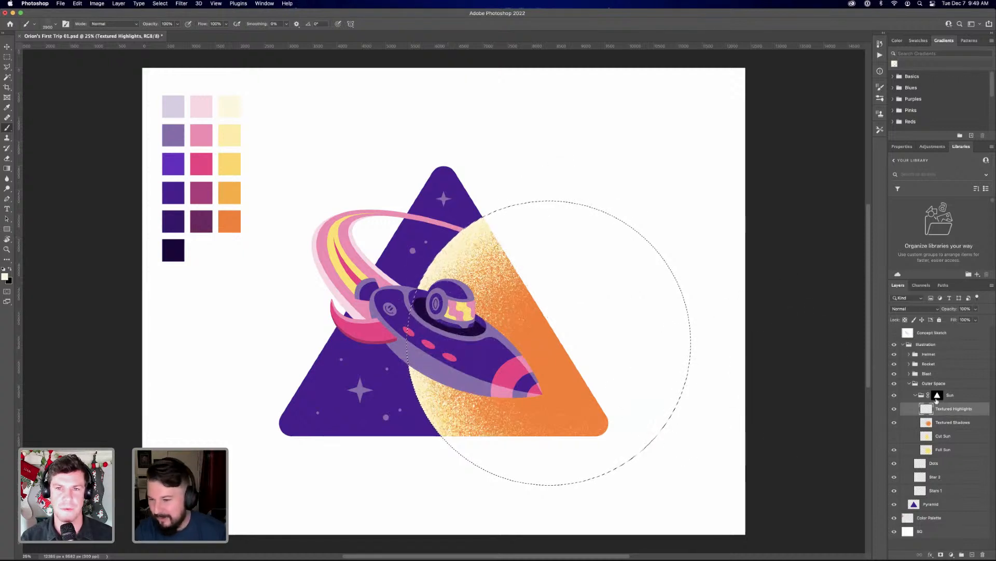
Disable the Sun group's mask to view the highlights on the full sun, and reselect the Textured Highlights layer
left_click(937, 396)
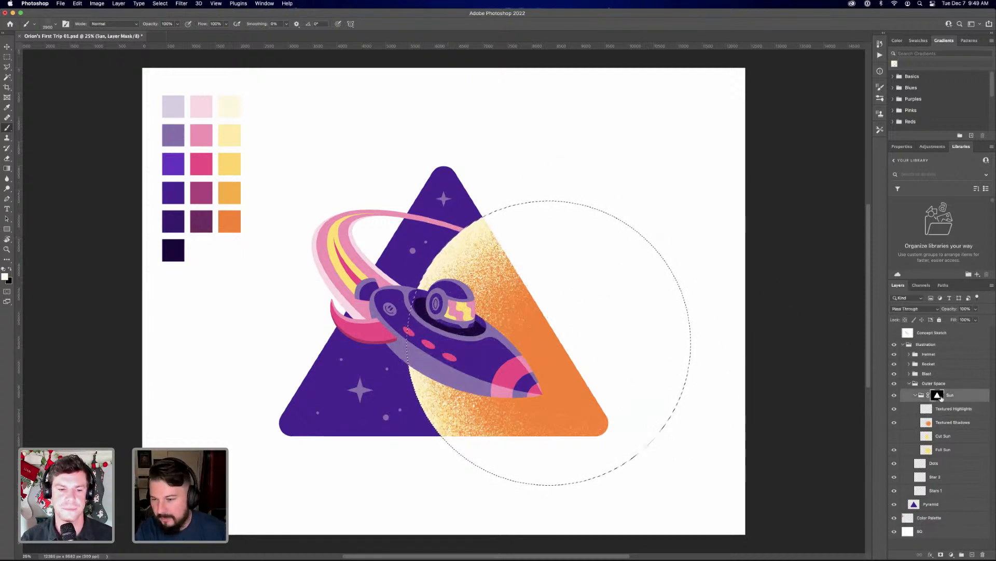
left_click(937, 395, "shift")
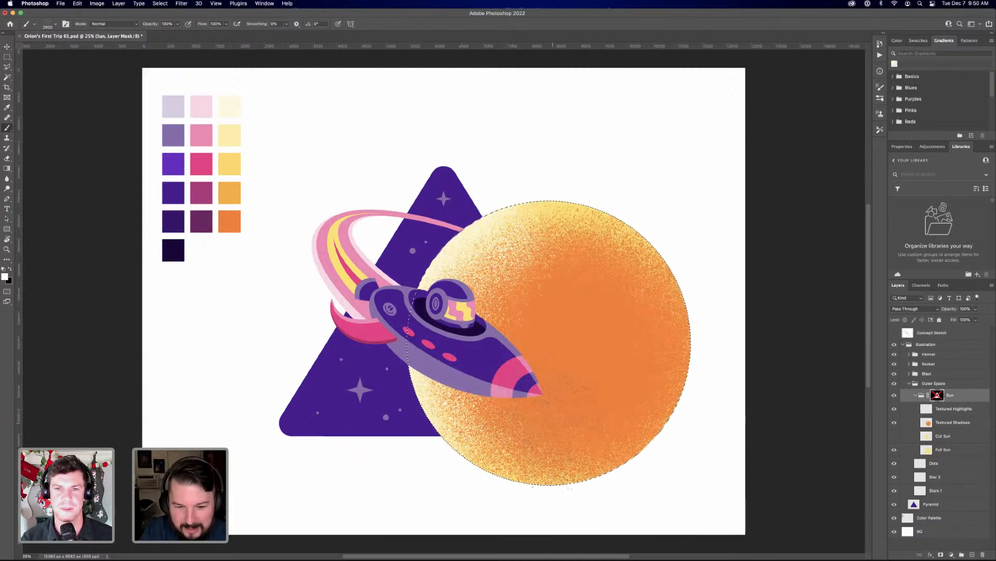
left_click(957, 409)
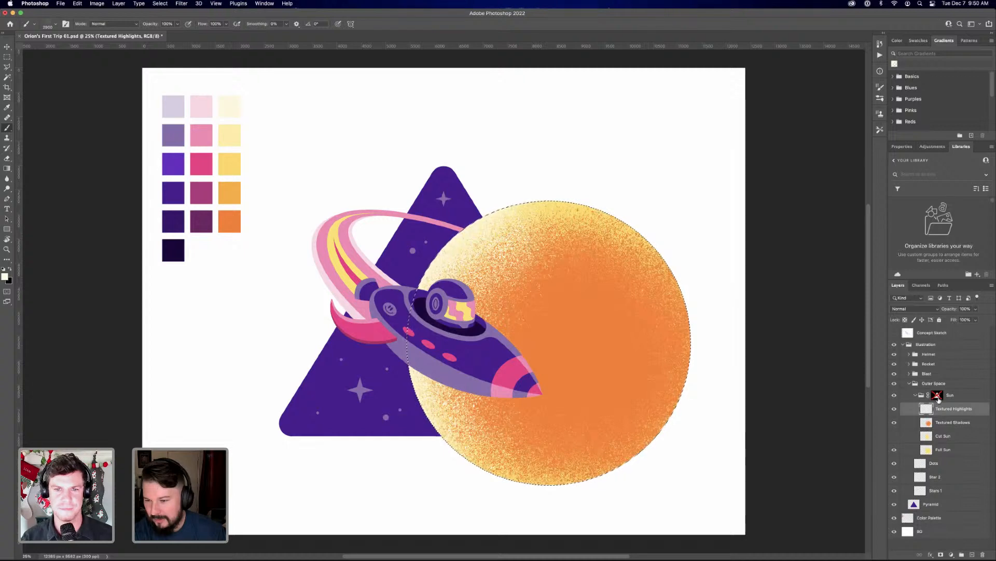
Re-enable and select the Sun group's mask, and fill the circular selection in it with white
left_click(937, 396)
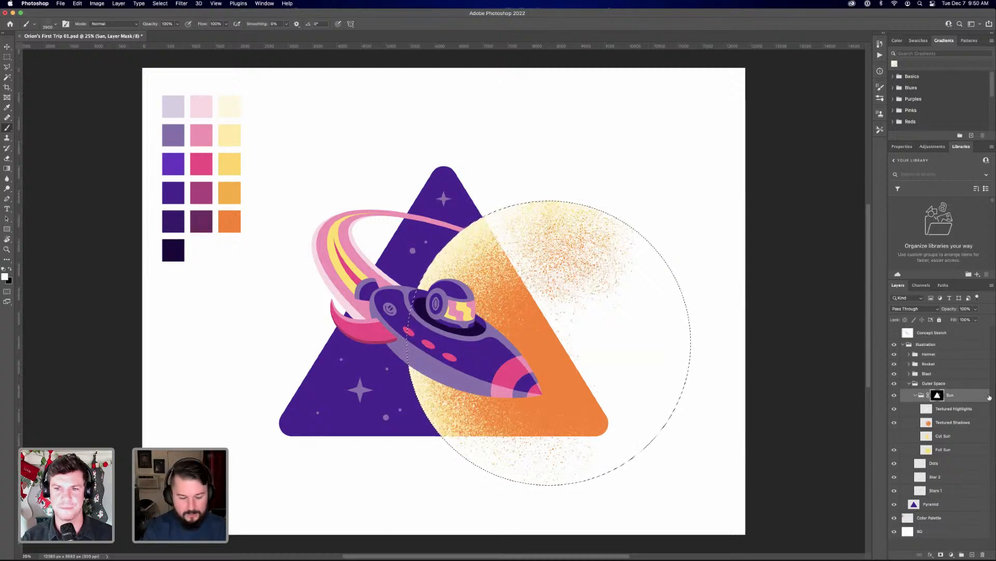
key("alt+BackSpace")
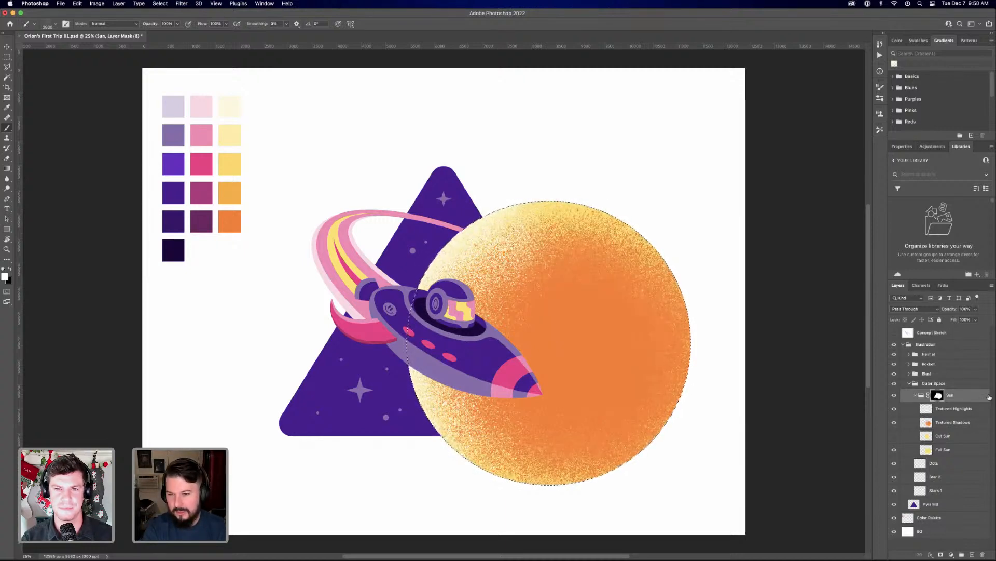
Reset the Sun group's mask to solid black, then fill the Pyramid layer's outline in it with white
key("super+d")
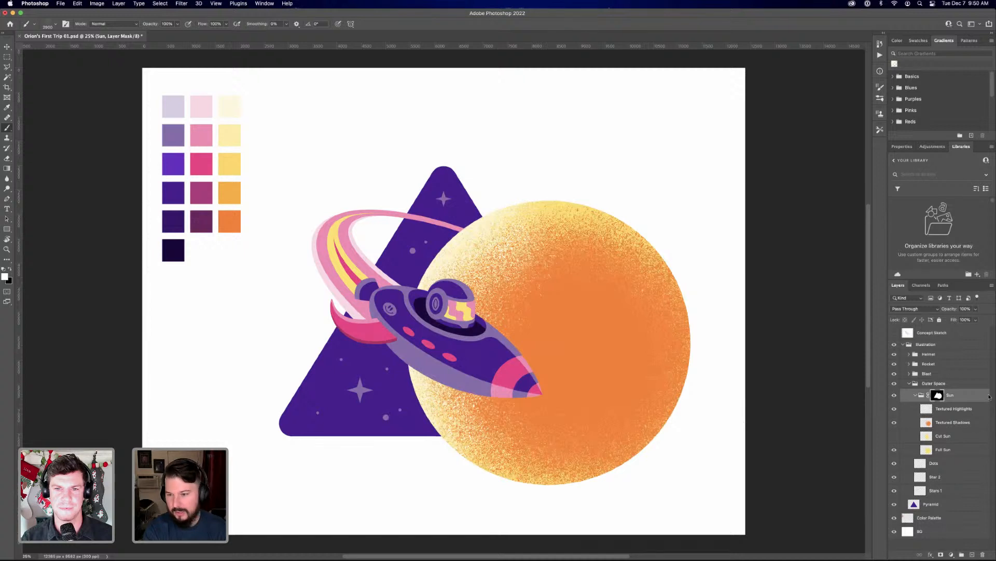
key("alt+BackSpace")
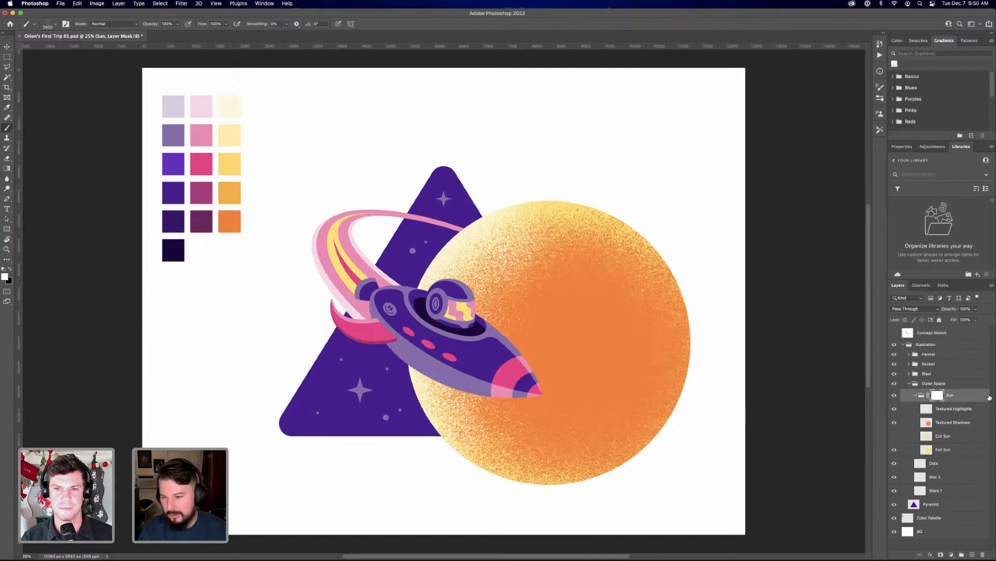
key("x")
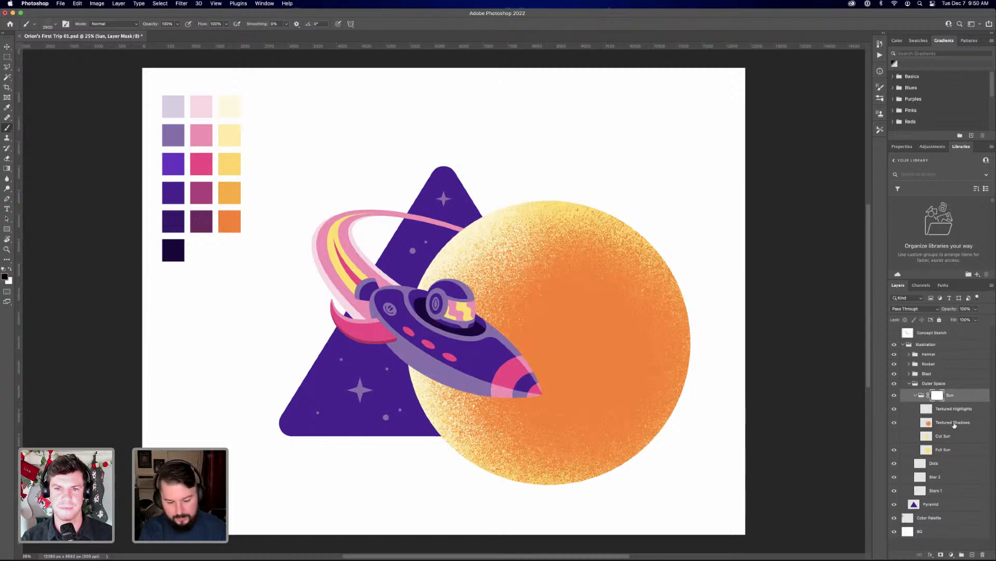
key("alt+BackSpace")
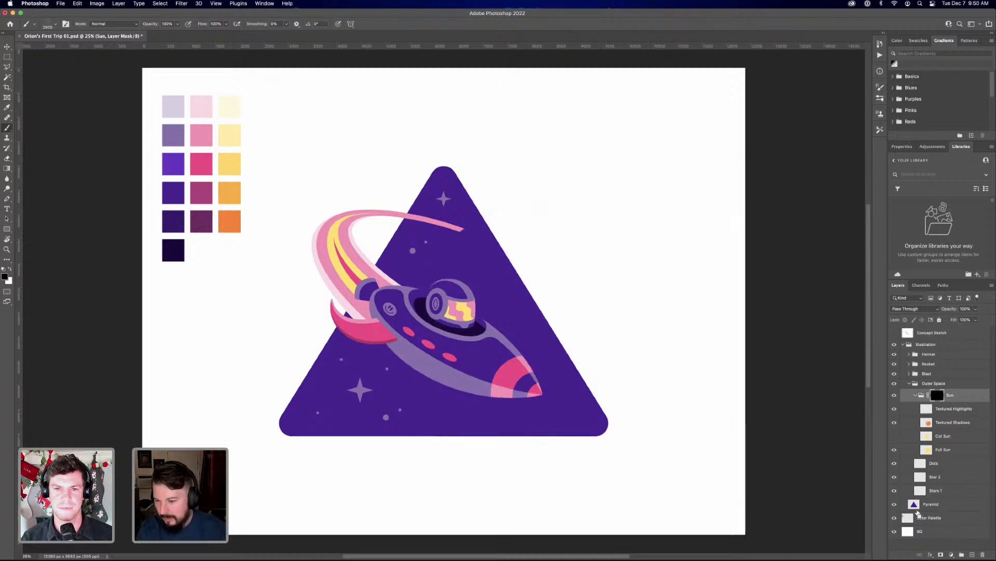
left_click(914, 504, "super")
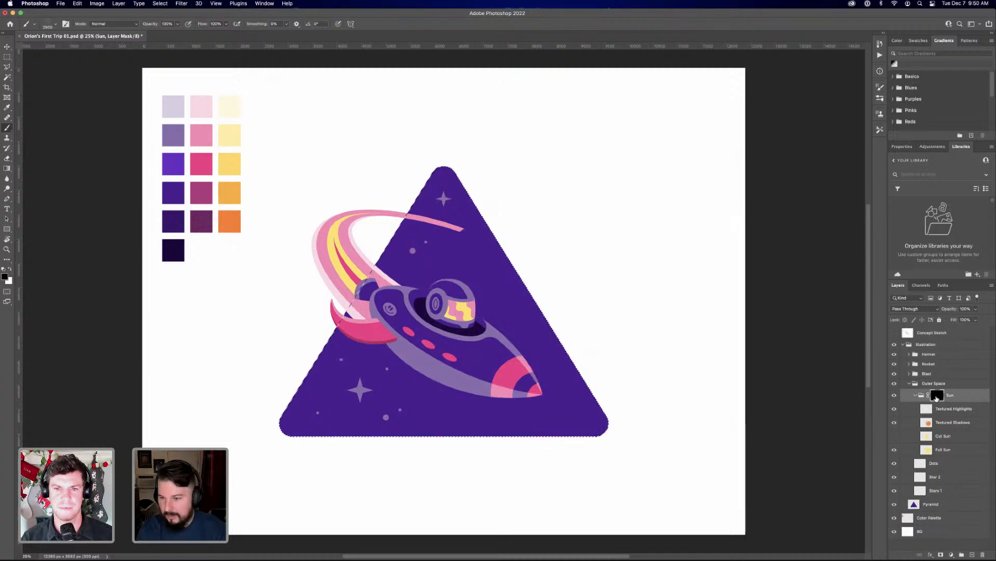
key("x")
key("alt+BackSpace")
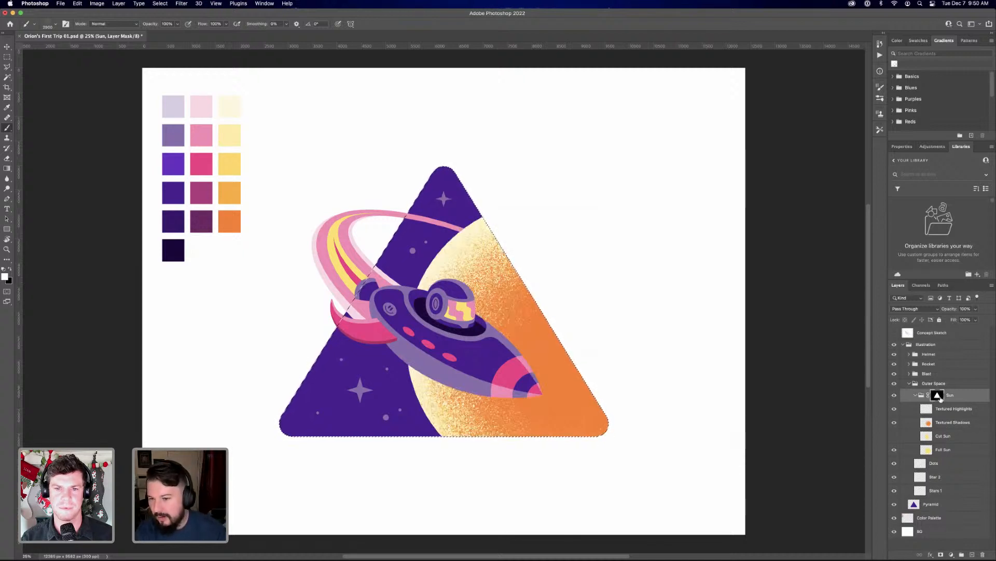
Disable the Sun group's mask and load the full sun's circular outline as a selection for the Textured Highlights layer
left_click(944, 410)
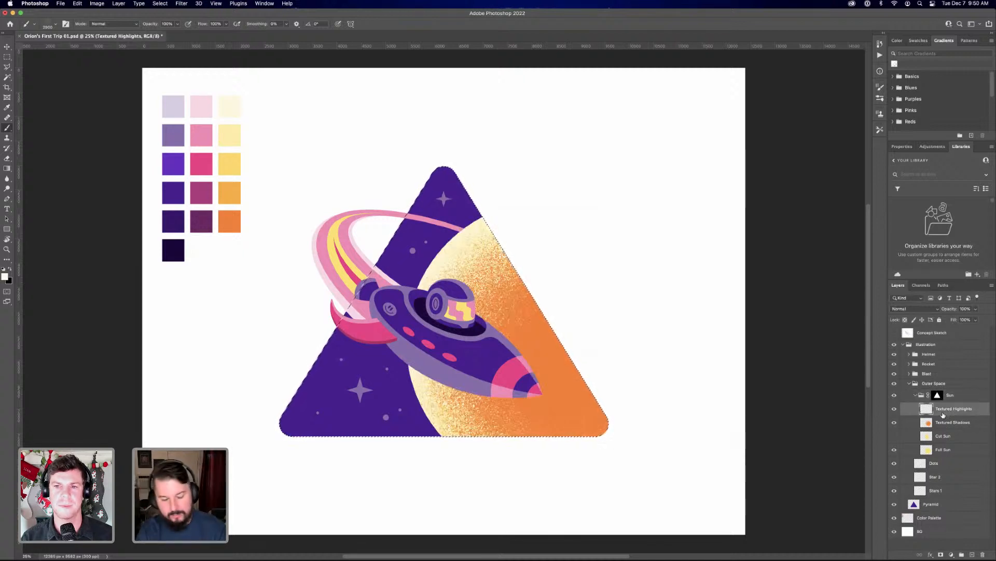
key("v")
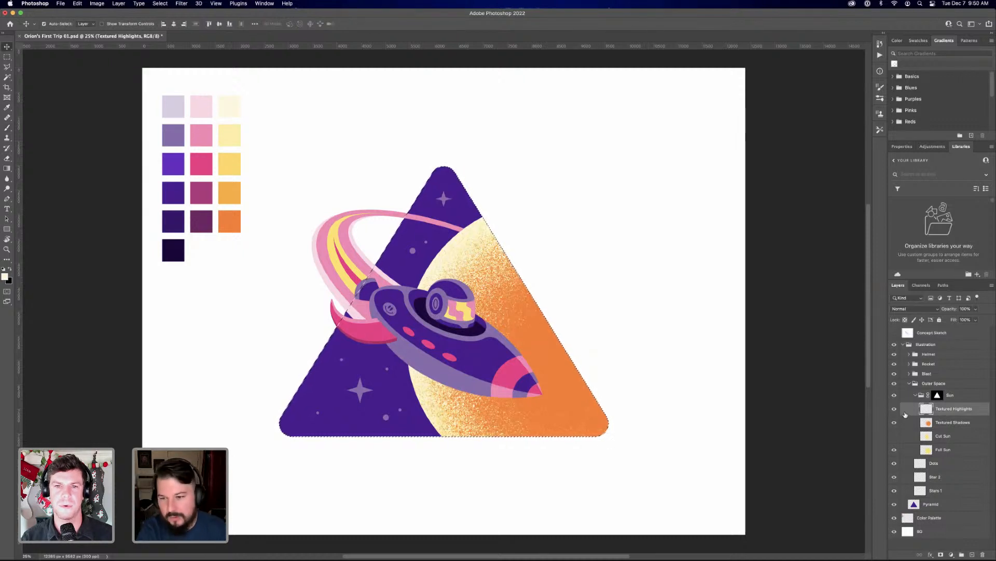
left_click(937, 395, "shift")
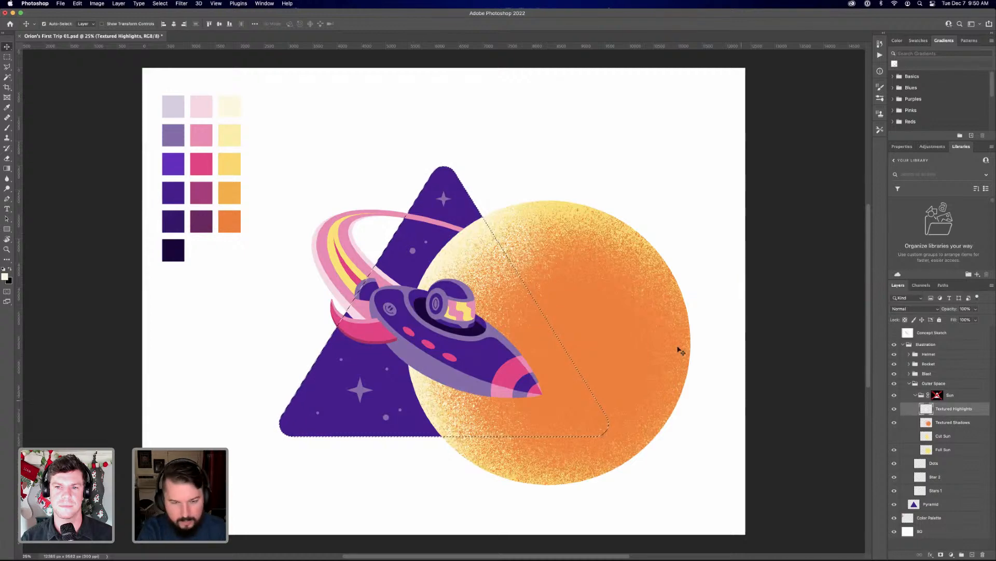
key("b")
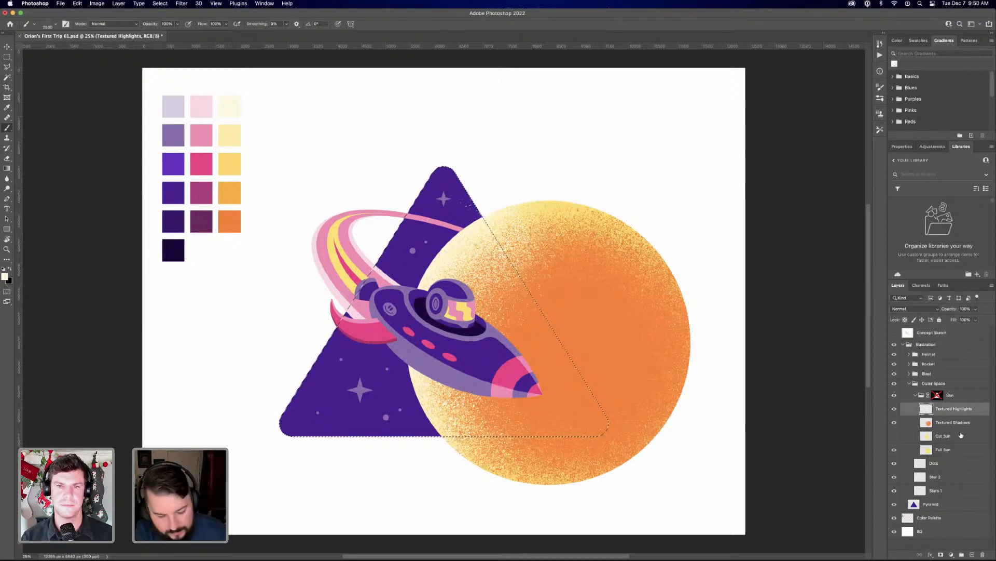
key("super+d")
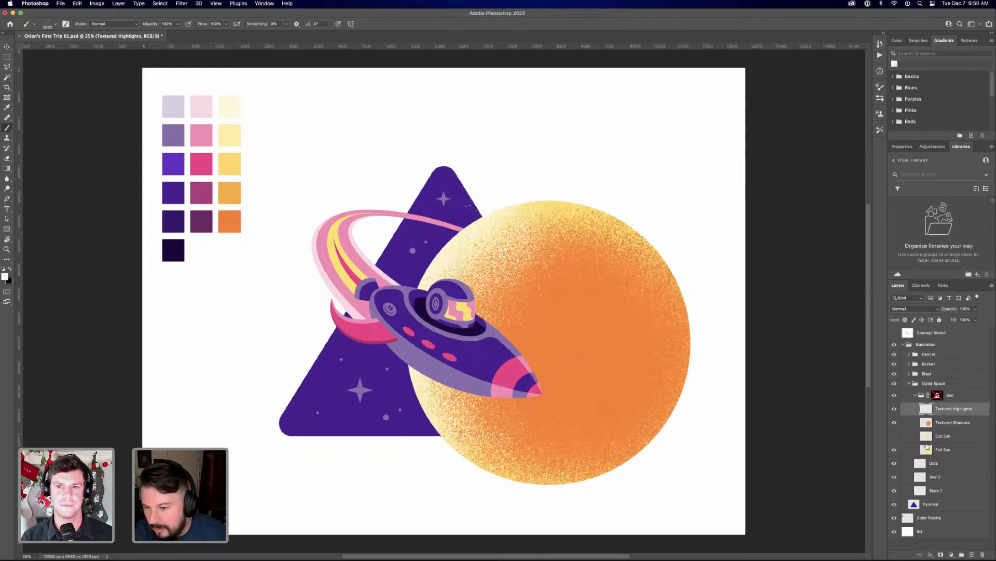
left_click(928, 437, "super")
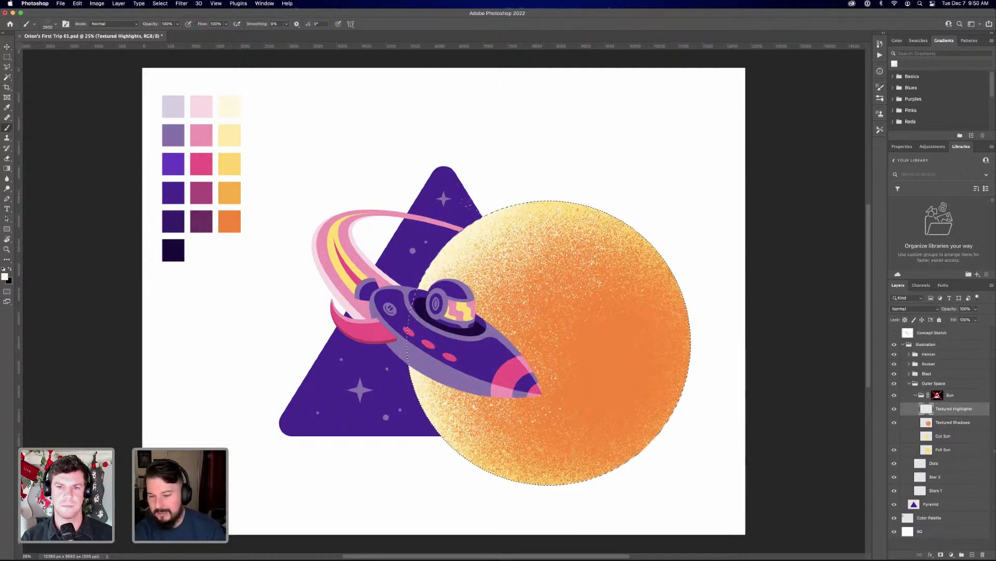
Brush black over the sun's orange centre in a new layer mask on Textured Highlights, and apply that mask
key("super+d")
left_click(941, 554)
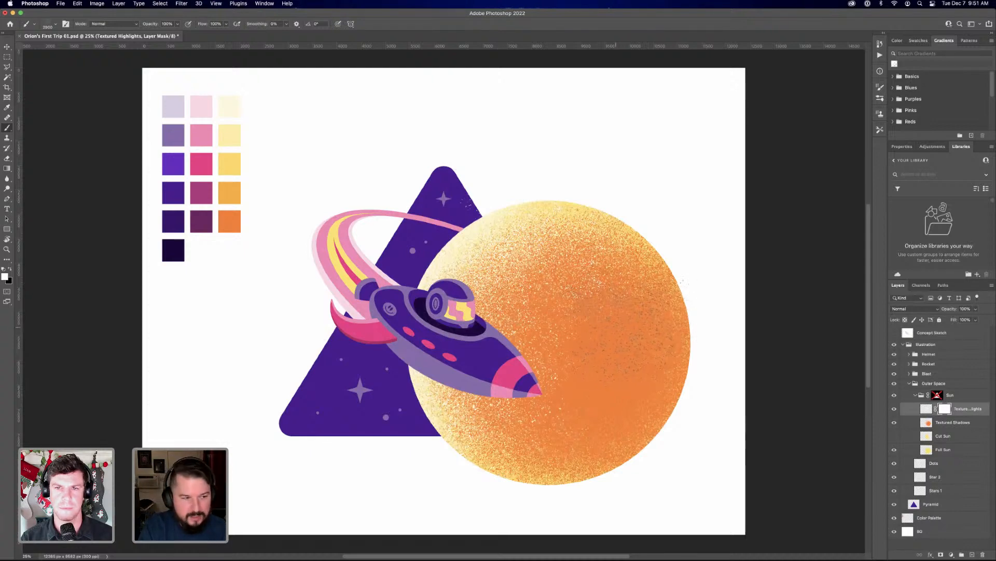
key("x")
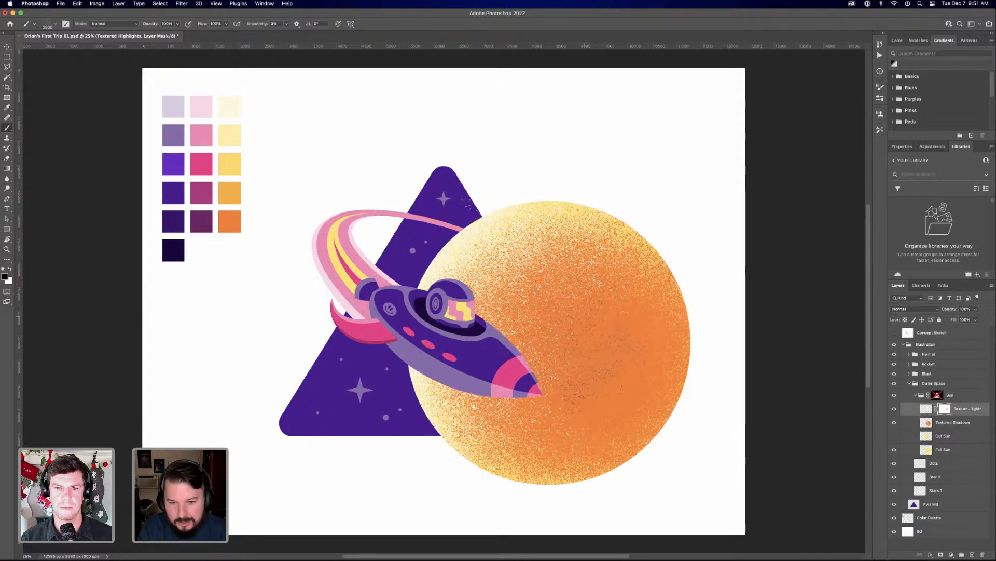
mouse_move(589, 317)
left_mouse_down()
mouse_move(581, 345)
mouse_move(602, 277)
mouse_move(542, 285)
mouse_move(510, 274)
mouse_move(558, 337)
mouse_move(550, 347)
mouse_move(574, 356)
mouse_move(558, 363)
mouse_move(592, 371)
mouse_move(597, 337)
mouse_move(568, 370)
mouse_move(546, 367)
left_mouse_up()
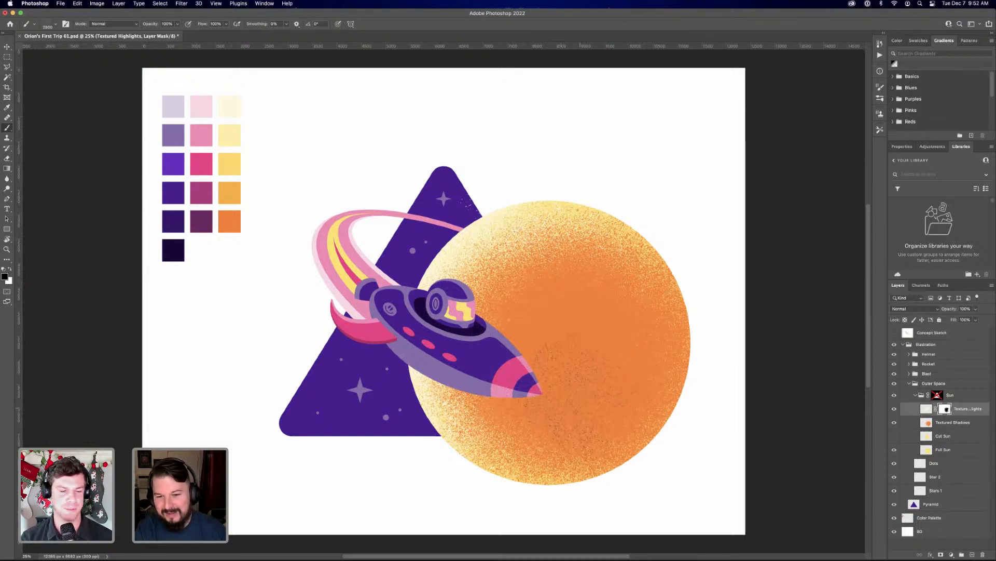
right_click(946, 409)
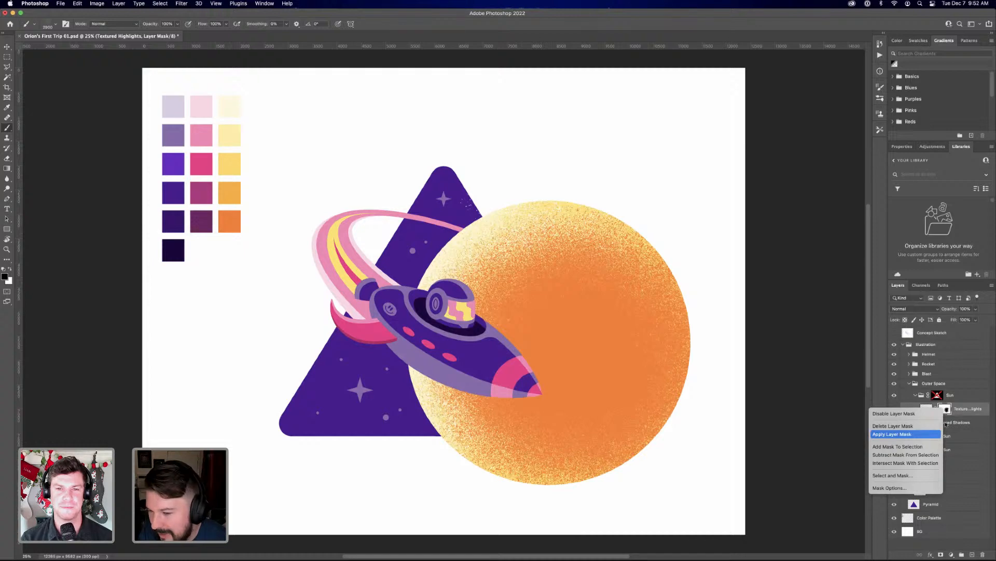
left_click(934, 433)
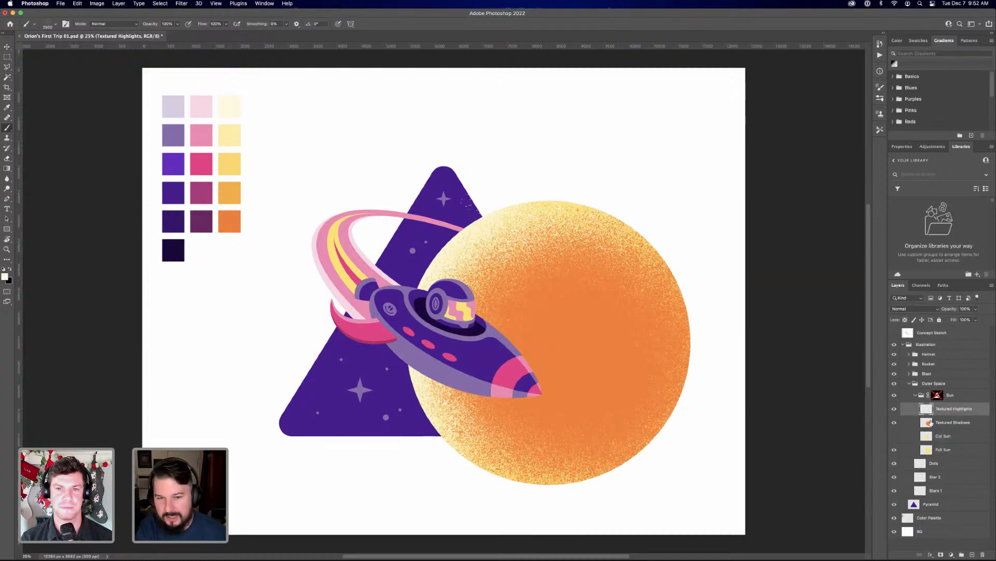
Add a new layer above Textured Highlights and load the Full Sun layer's outline as a selection, checking the highlights' visibility
left_click(973, 555)
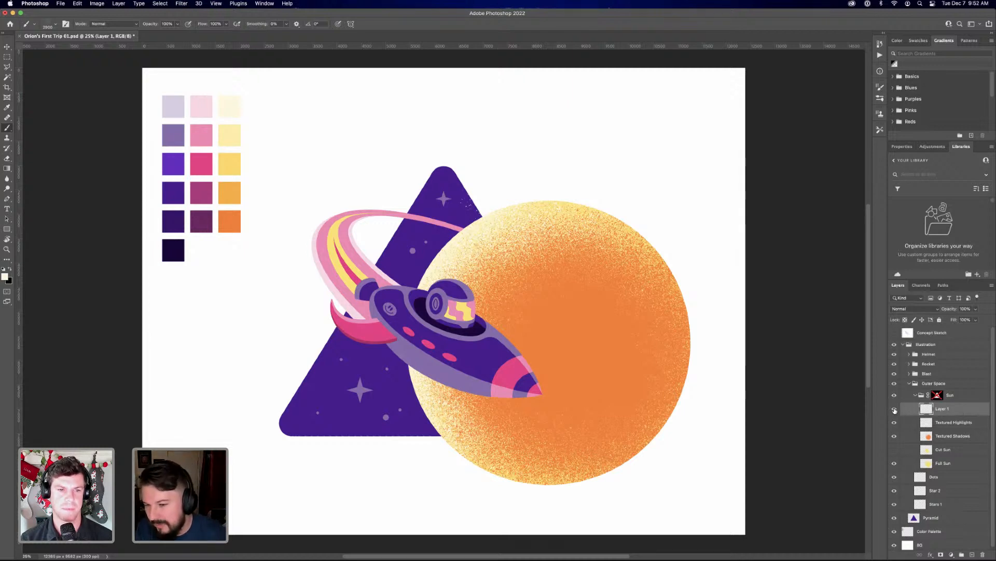
left_click(927, 462, "super")
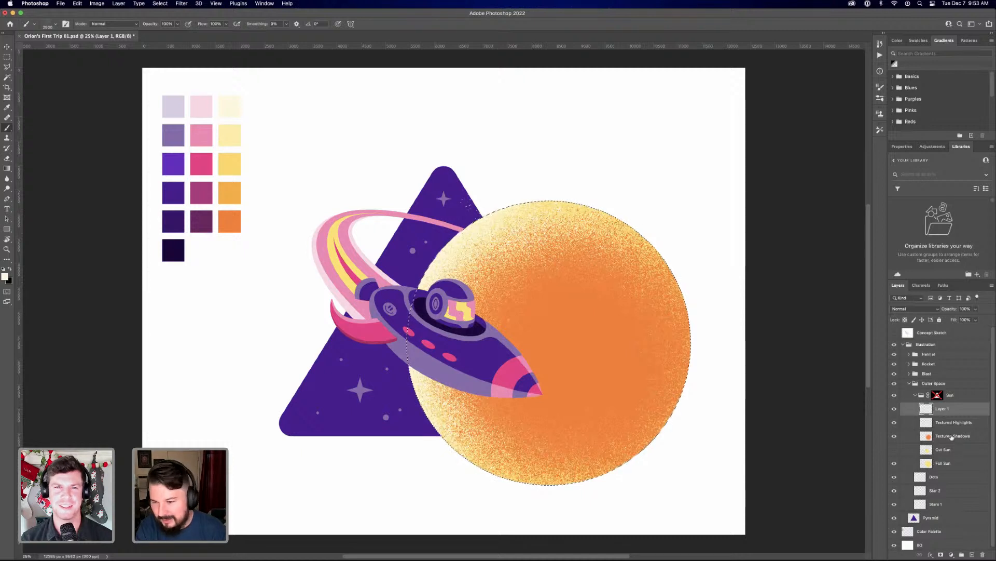
left_click(894, 422)
left_click(894, 422)
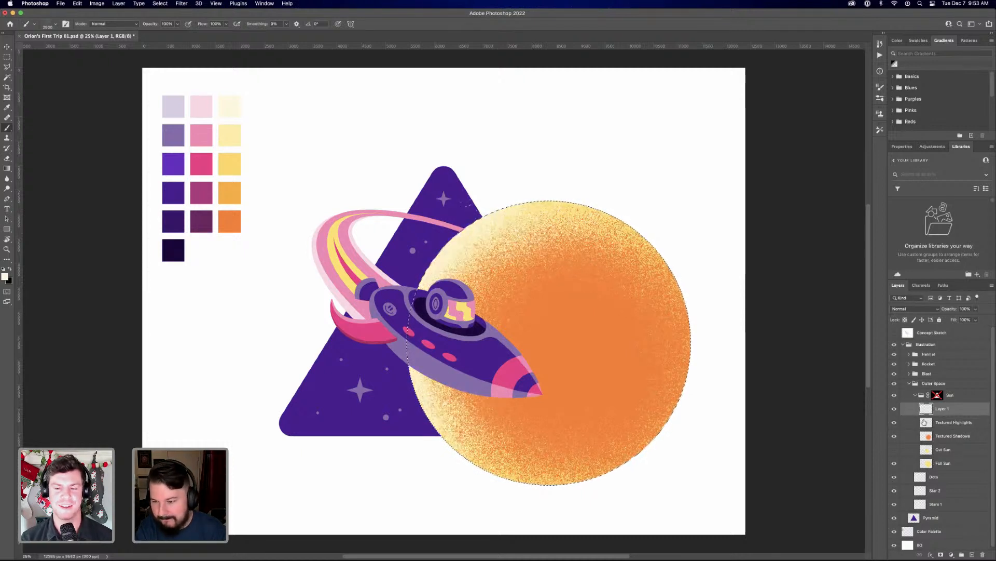
Trim Textured Highlights to the circular selection with a layer mask and apply the mask
left_click(954, 422)
left_click(941, 554)
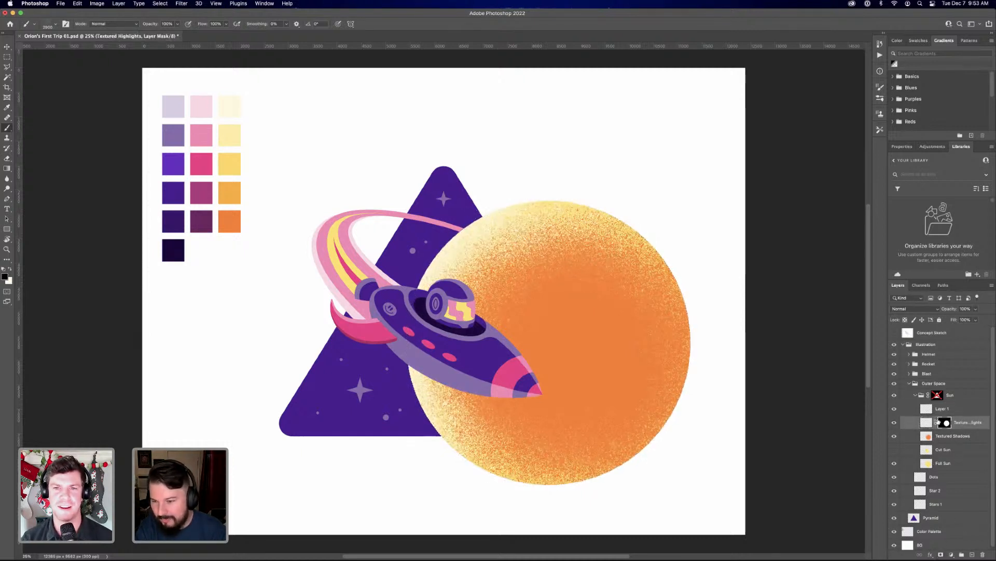
right_click(942, 427)
left_click(929, 439)
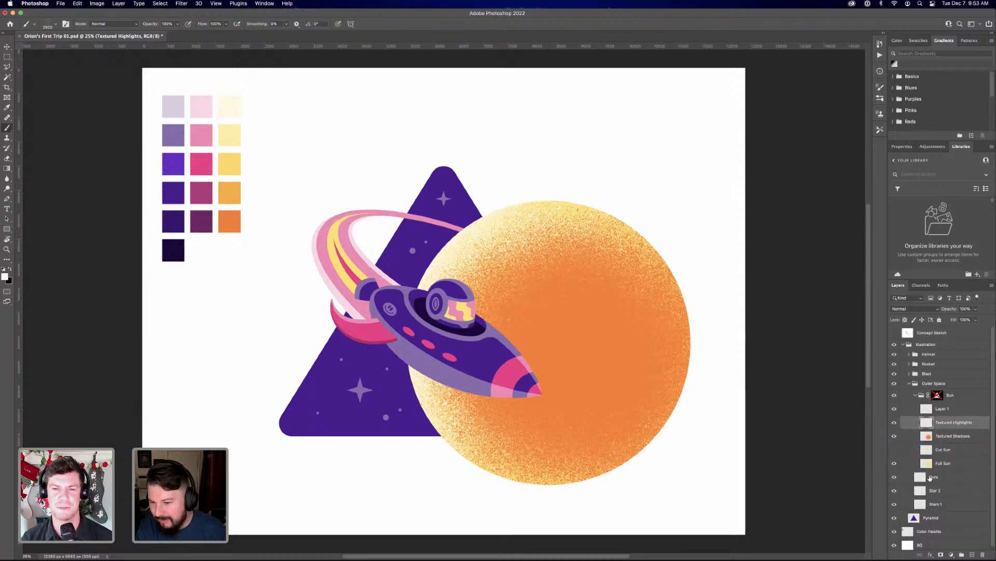
Re-enable the Sun group's mask, delete the empty Layer 1 and clear the selection
left_click(945, 410)
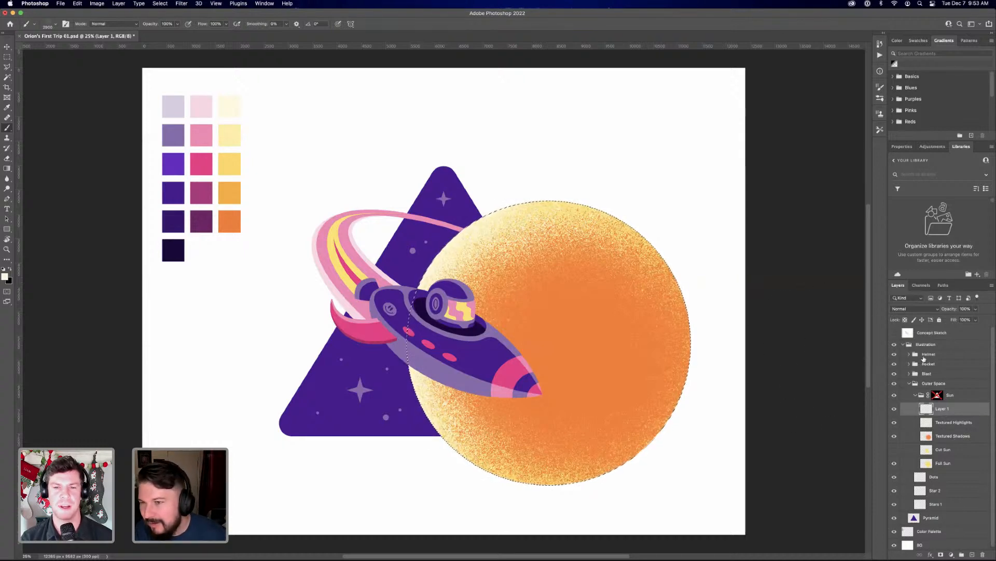
left_click(938, 396, "shift")
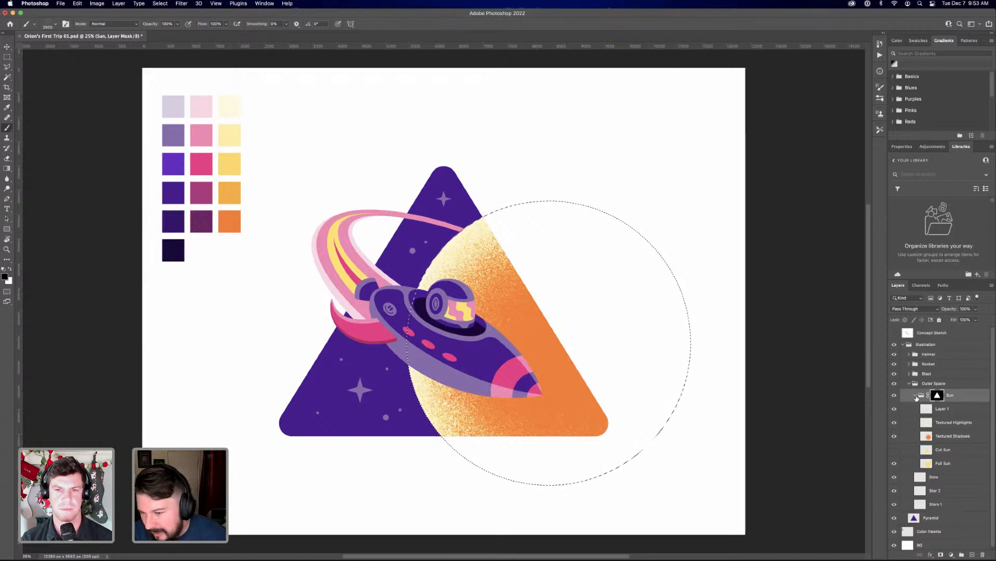
left_click_drag(948, 411, 982, 554)
key("super+d")
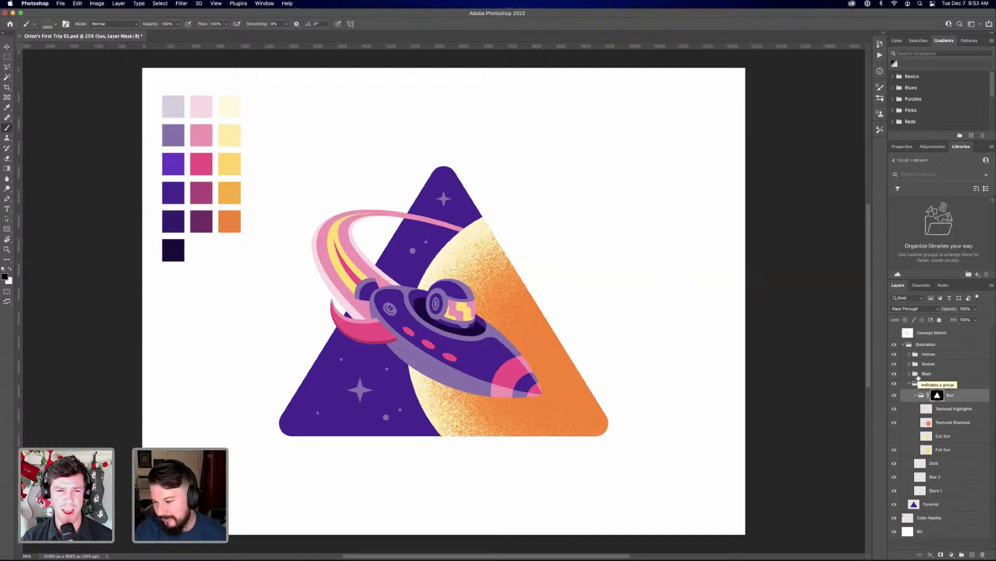
Collapse the Sun and Outer Space groups and select the Helmet group
left_click(916, 396)
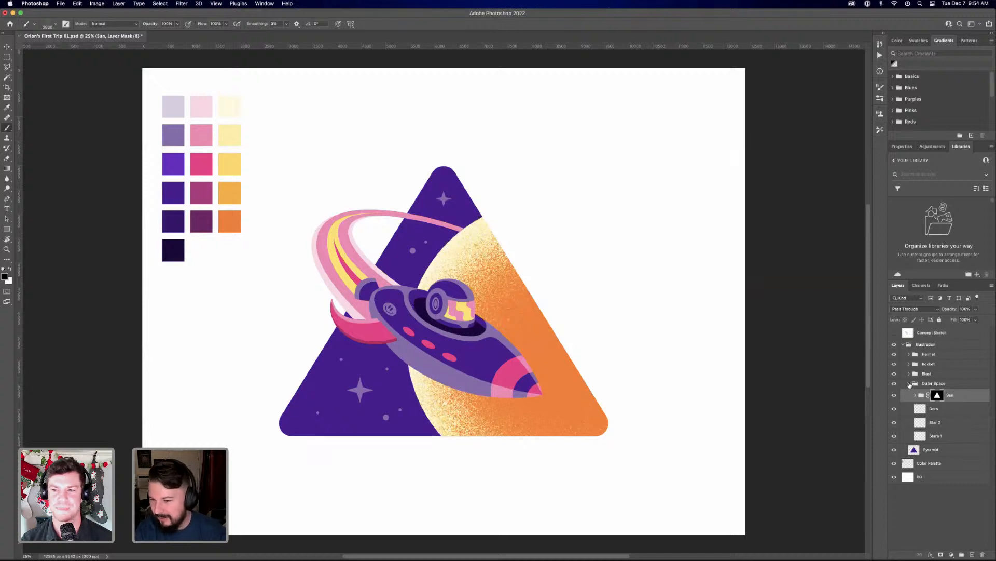
left_click(913, 386)
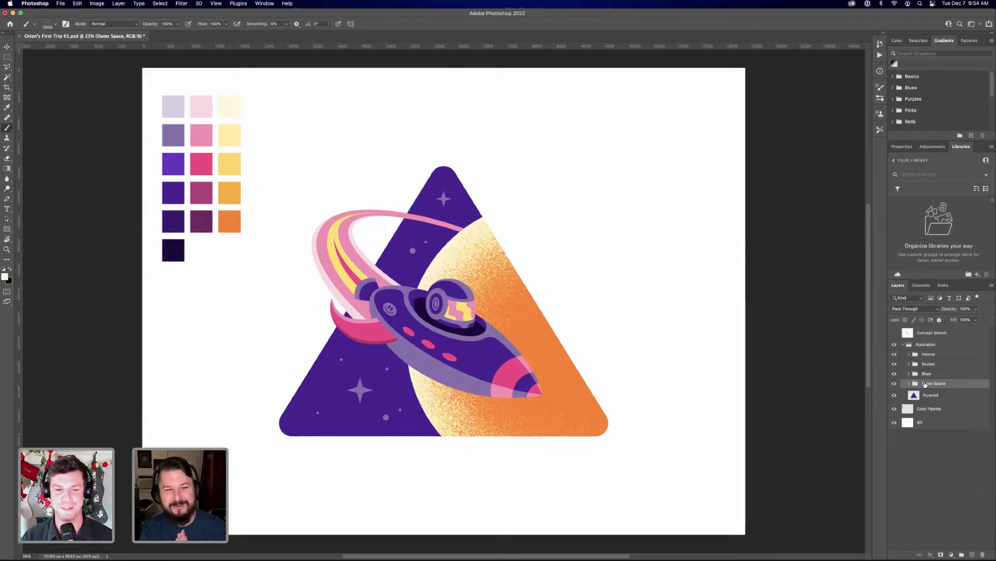
left_click(929, 355)
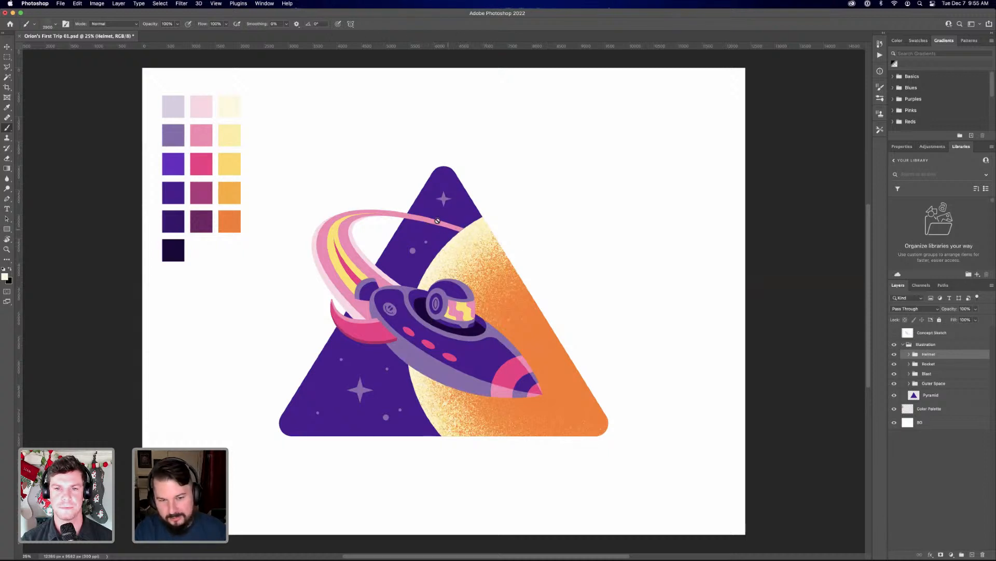
Expand the Blast group and select its Inner Swoosh layer
left_click(908, 374)
left_click(955, 386)
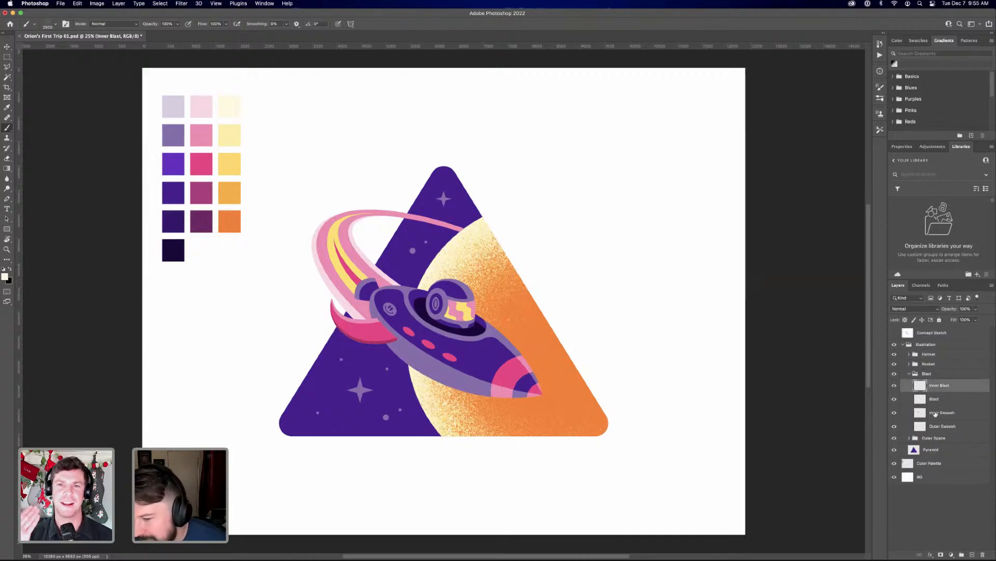
left_click(925, 402)
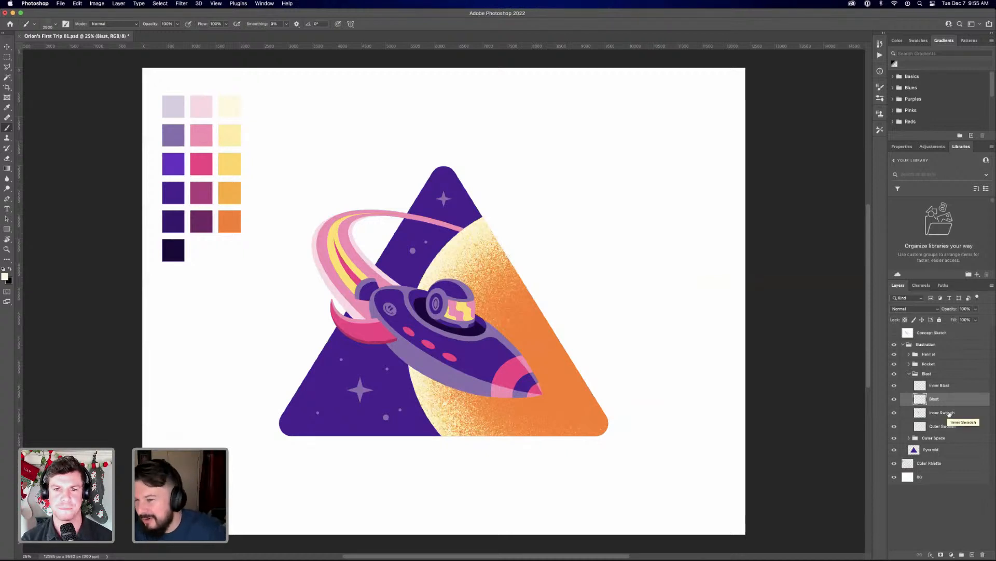
left_click(942, 413)
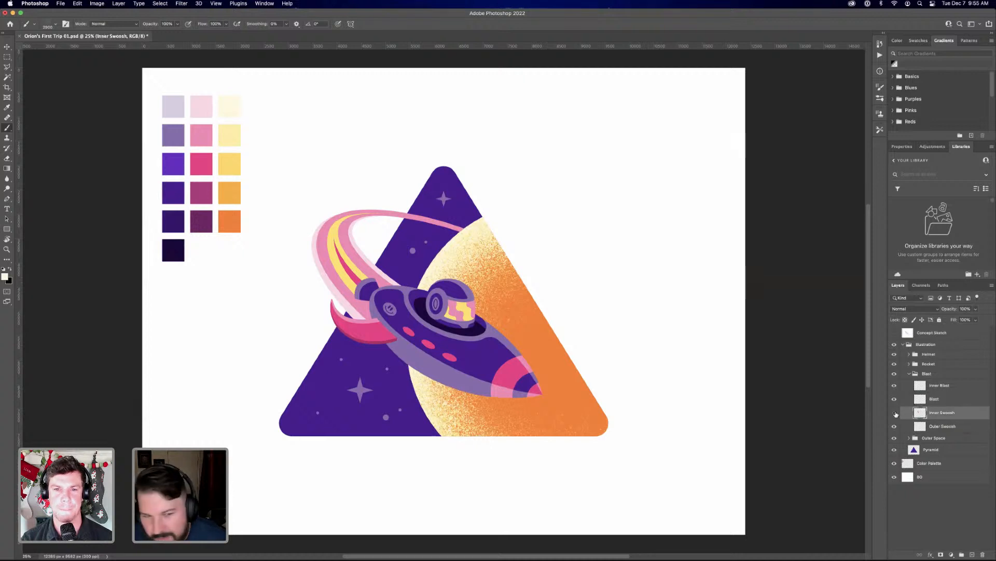
Toggle the visibility of the Inner Swoosh and Outer Swoosh layers to examine which parts of the trail each contains
left_click(894, 413)
left_click(894, 413)
left_click(895, 413)
left_click(895, 413)
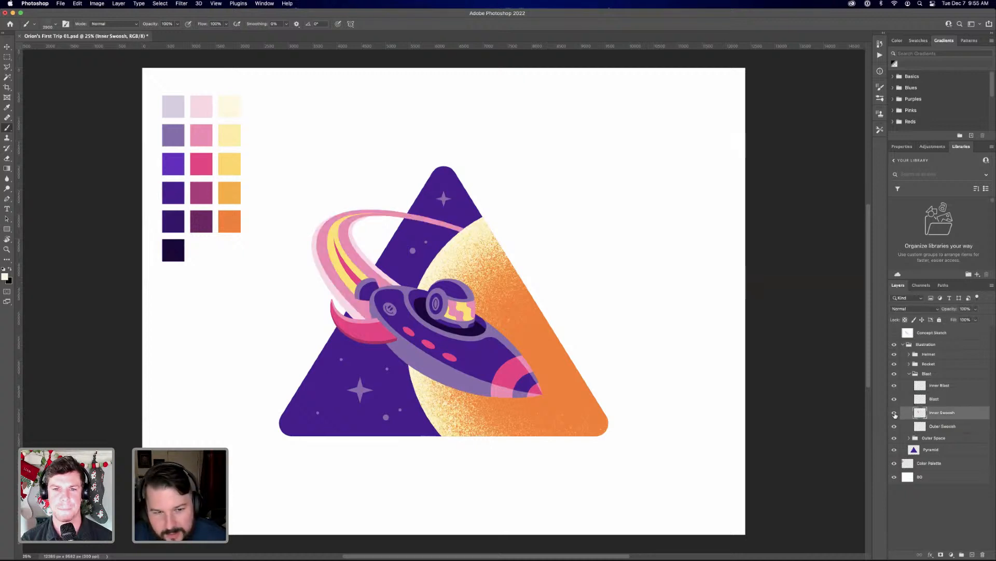
left_click(895, 413)
left_click(895, 413)
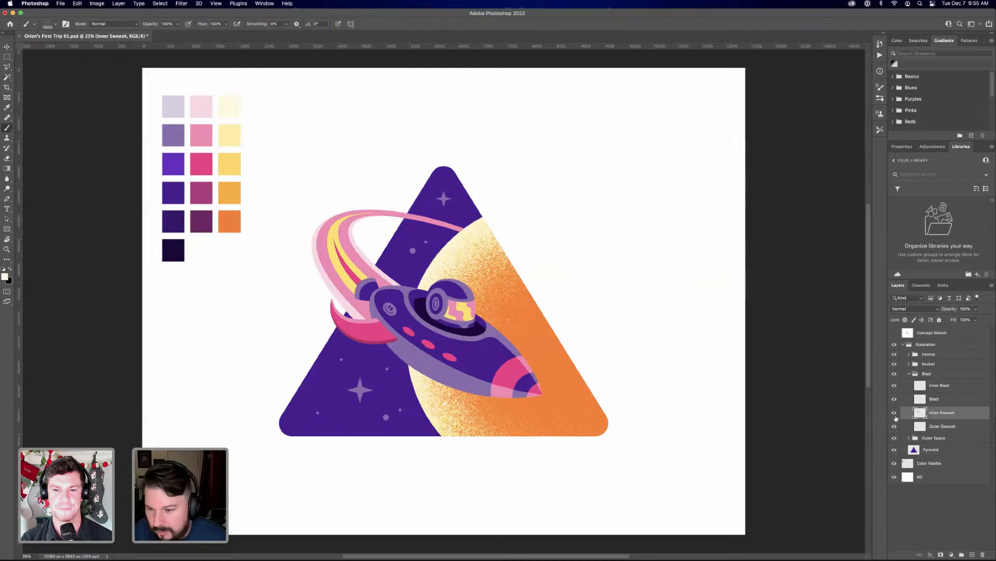
left_click(894, 413)
left_click(895, 426)
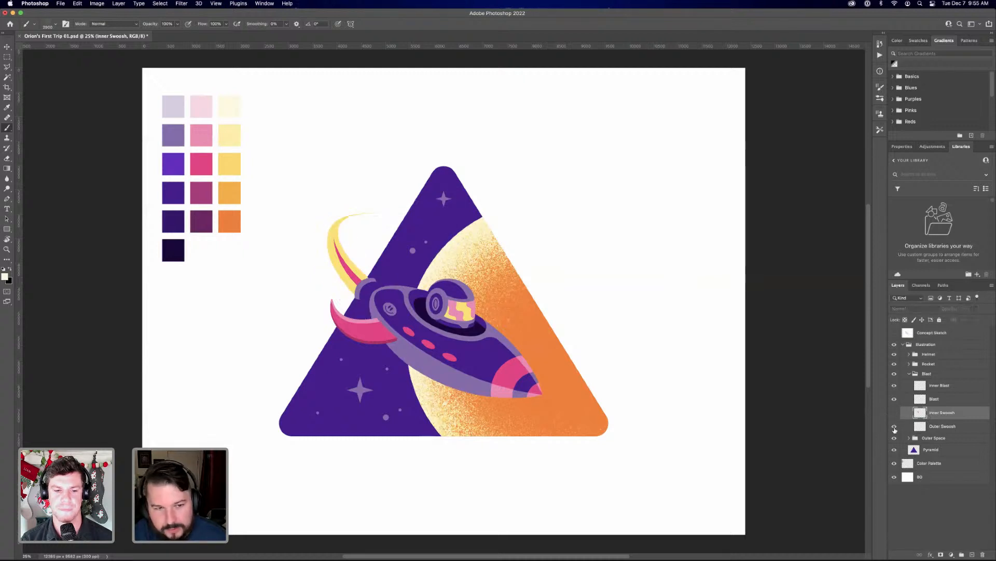
left_click(894, 427)
left_click(894, 413)
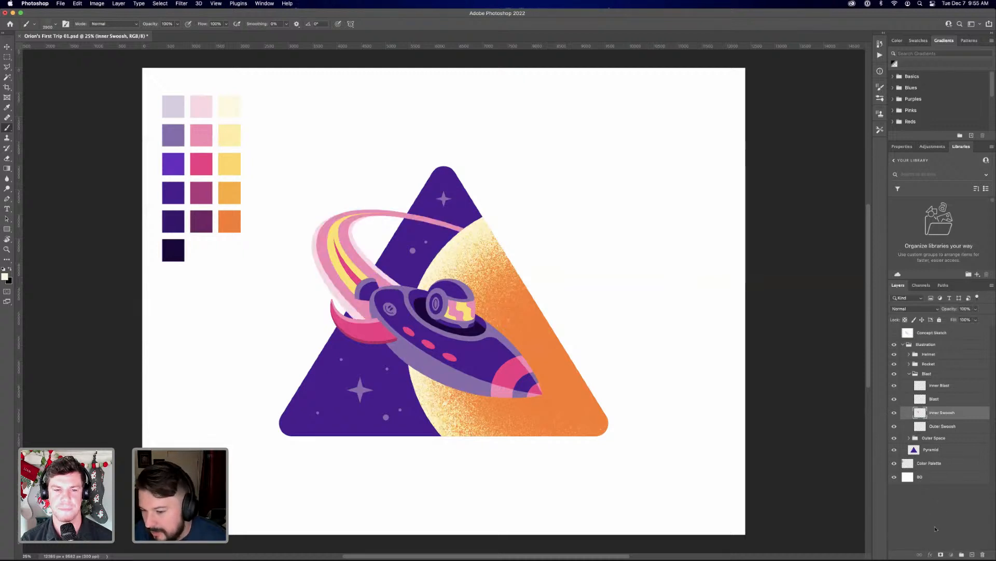
Add a layer mask to the Inner Swoosh layer and reduce the grain brush's size
left_click(941, 554)
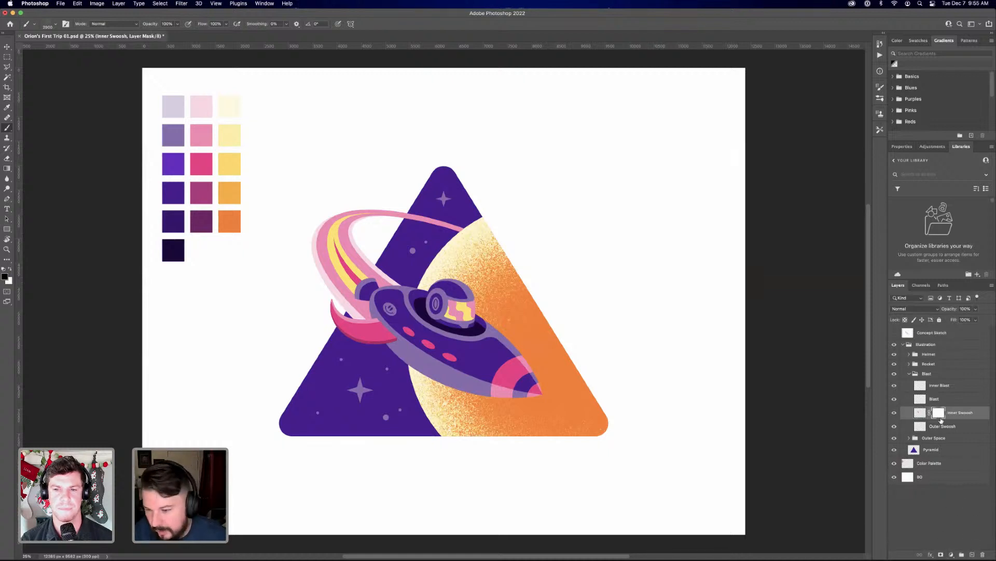
left_click(920, 413)
left_click_drag(496, 200, 542, 260)
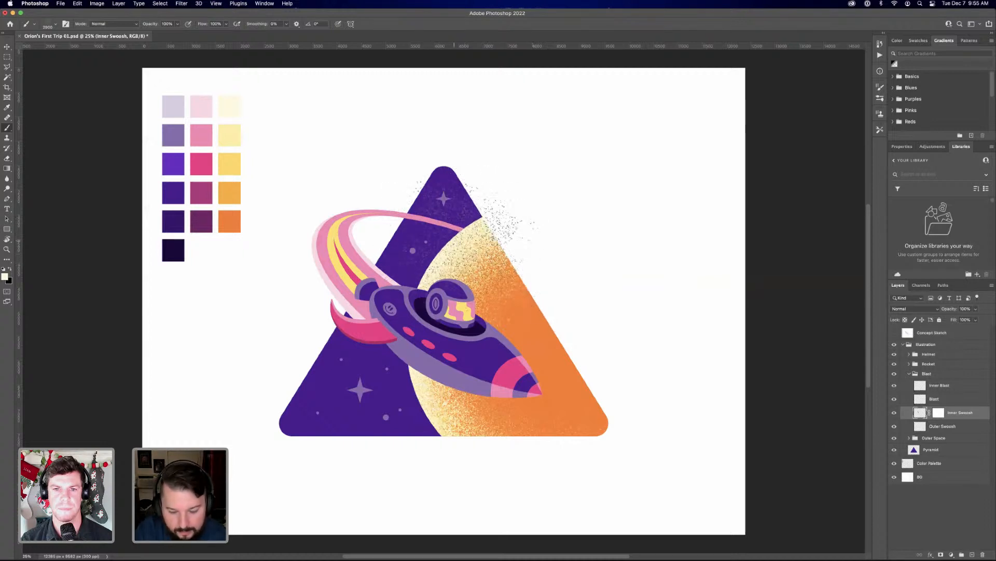
key("bracketleft")
key("bracketleft")
key("bracketleft")
key("bracketleft")
key("bracketleft")
key("bracketleft")
key("bracketleft")
key("bracketleft")
key("bracketleft")
key("bracketleft")
key("bracketleft")
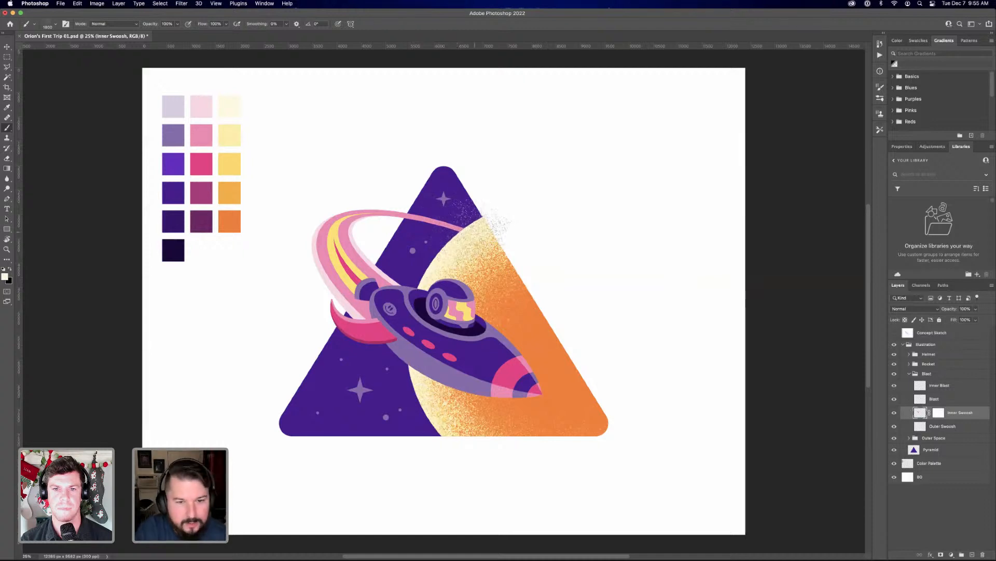
Paint grain on the Inner Swoosh mask, alternating black and white, to fade the thin tail end into the purple sky
key("x")
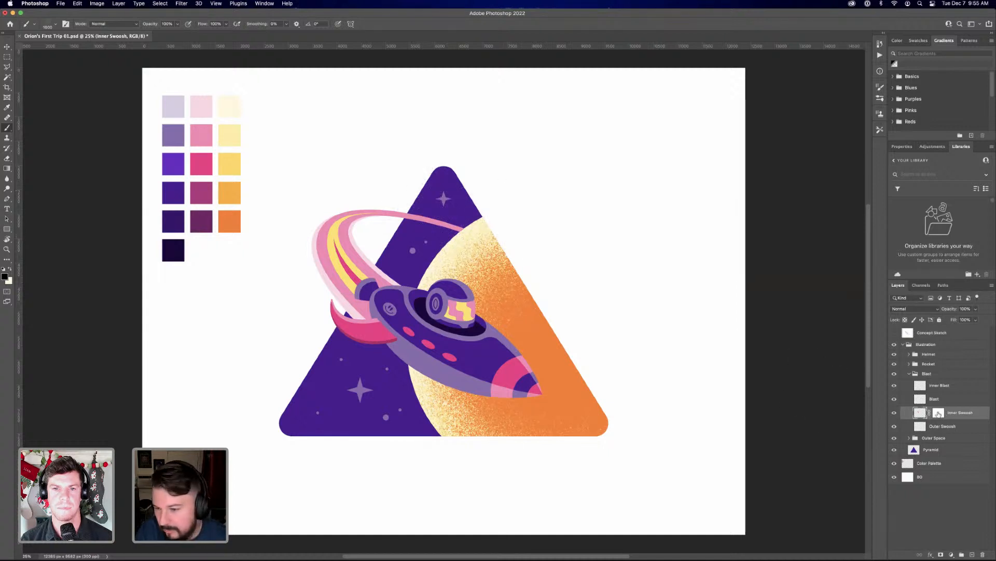
left_click(939, 413)
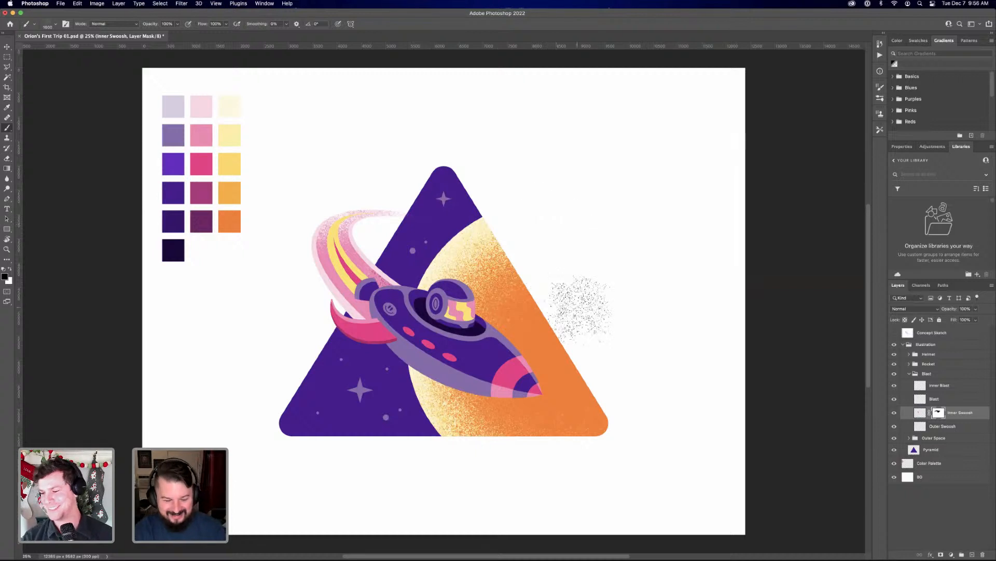
key("x")
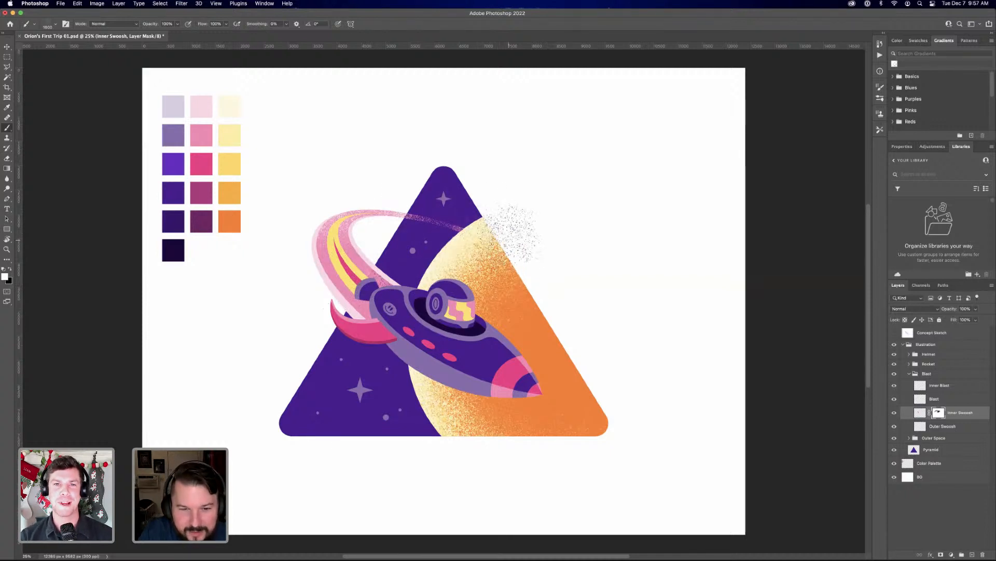
key("x")
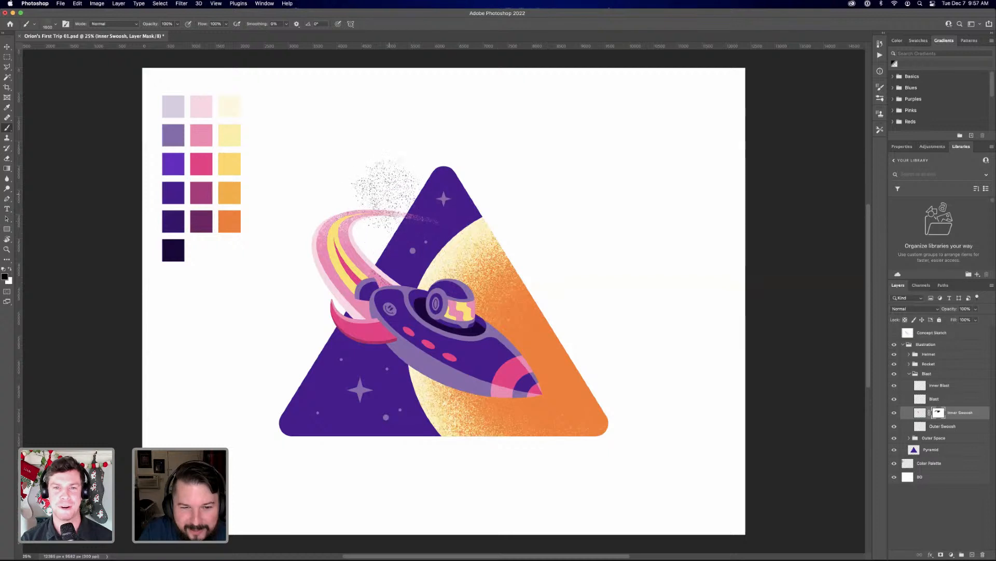
key("x")
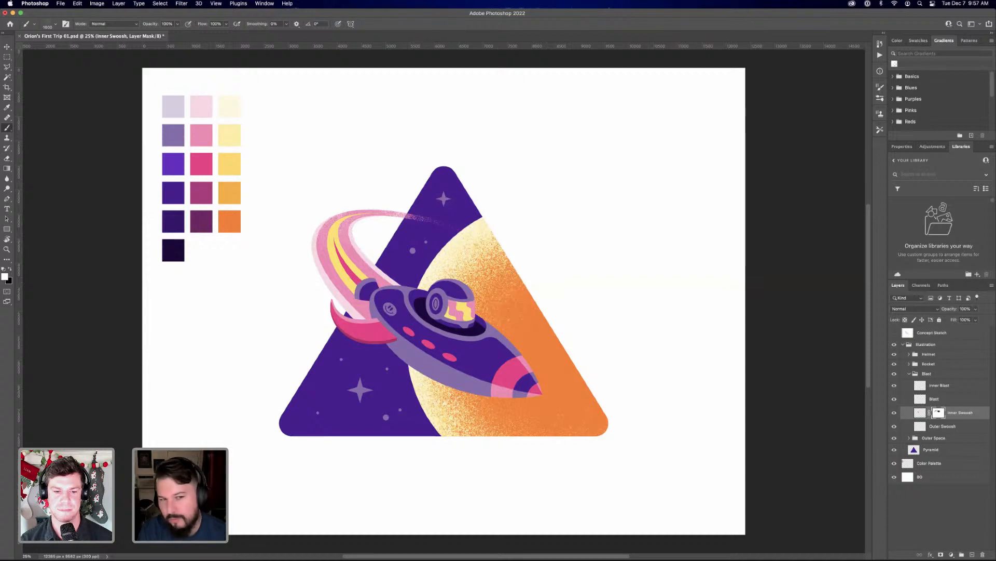
Disable the Inner Swoosh mask and paint the pyramid's purple as grain inside the swoosh's outline on a new layer above it
left_click(939, 412, "shift")
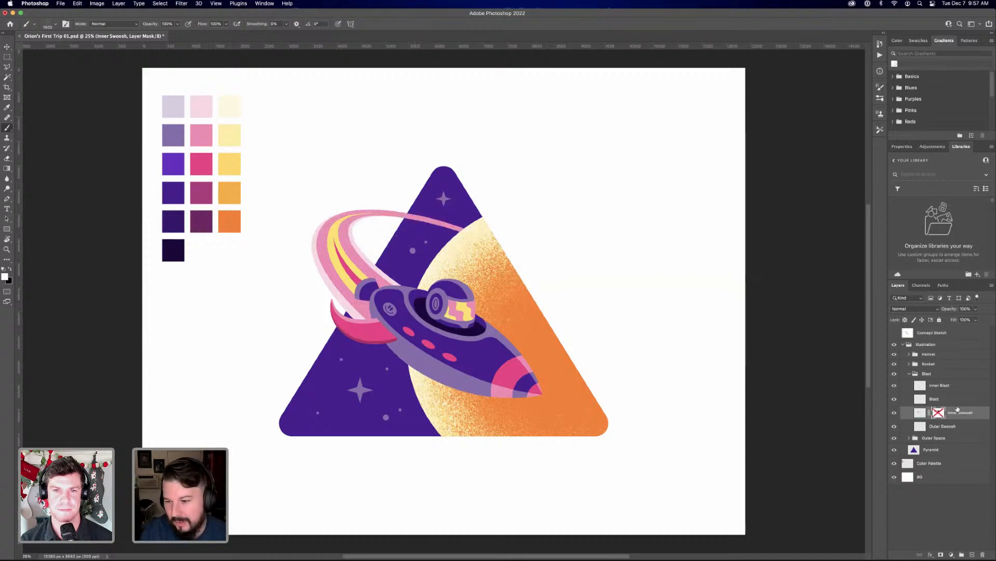
left_click(972, 554)
key("x")
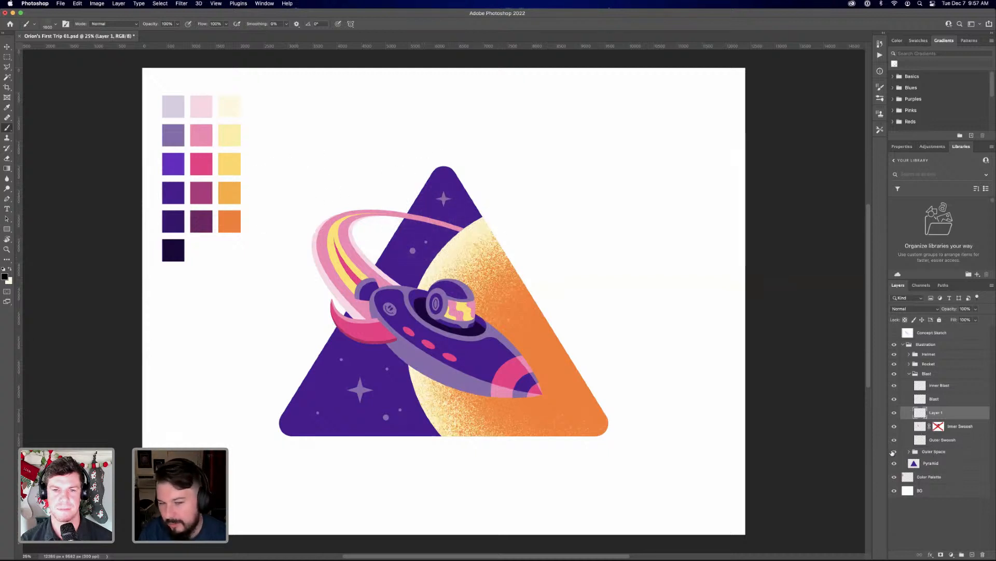
left_click(174, 193, "alt")
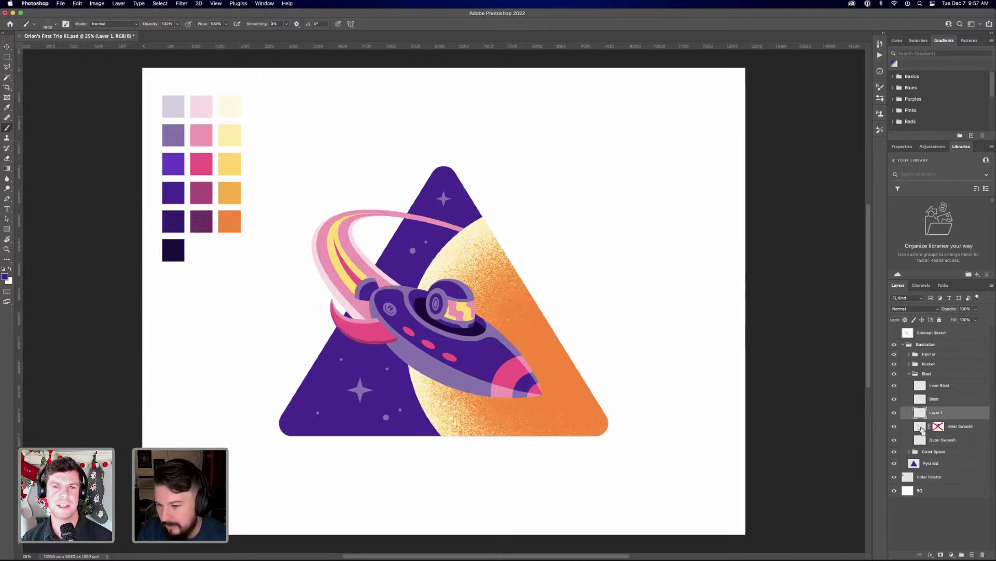
left_click(922, 427, "super")
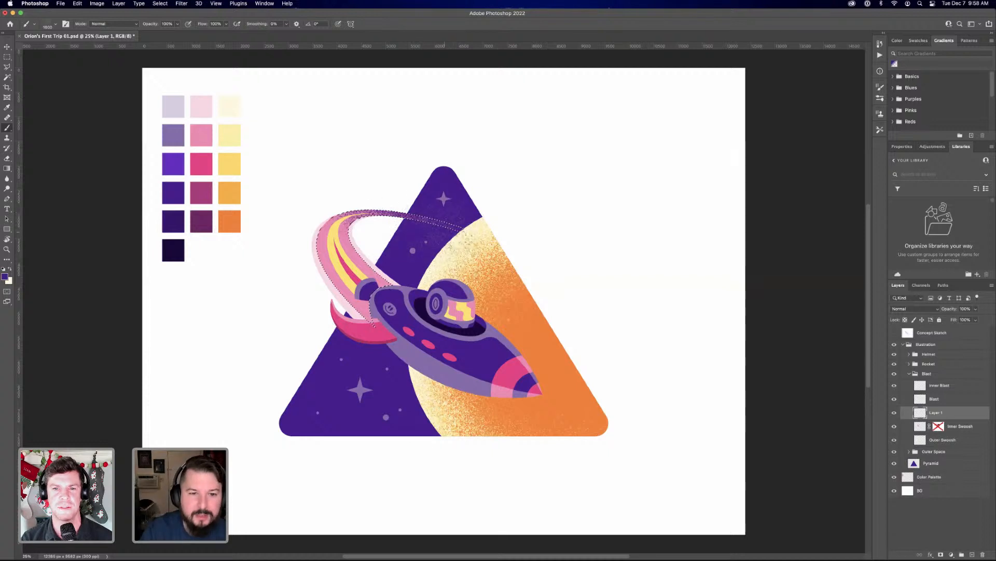
mouse_move(394, 208)
left_mouse_down()
mouse_move(367, 192)
mouse_move(286, 229)
mouse_move(362, 213)
left_mouse_up()
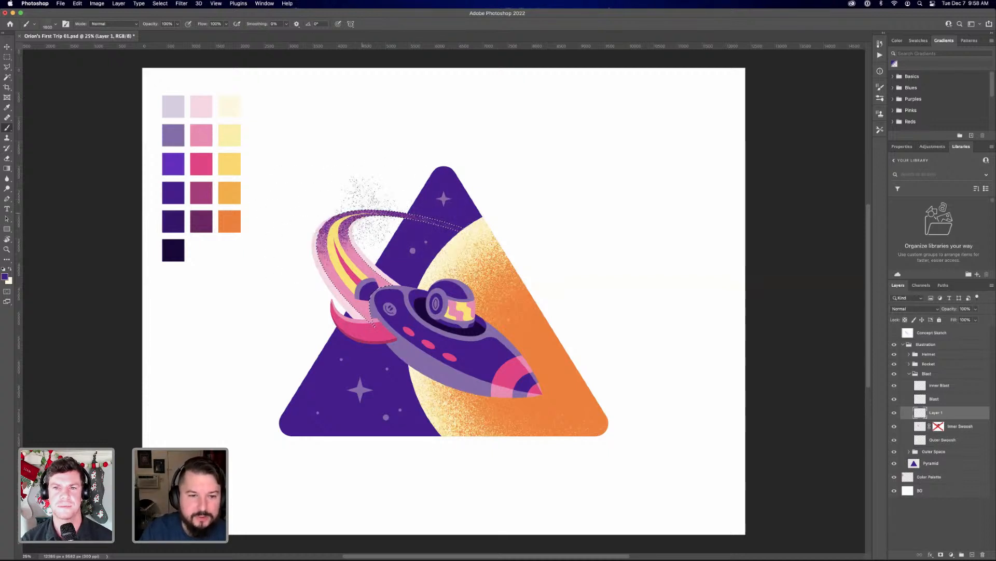
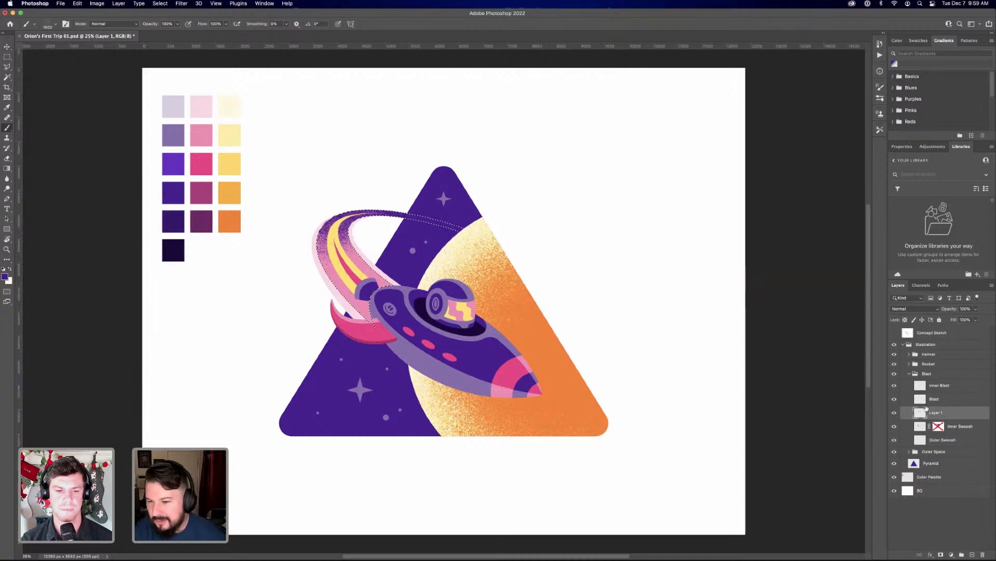
Hide and delete the purple grain layer above Inner Swoosh, and re-enable the Inner Swoosh mask
left_click(895, 413)
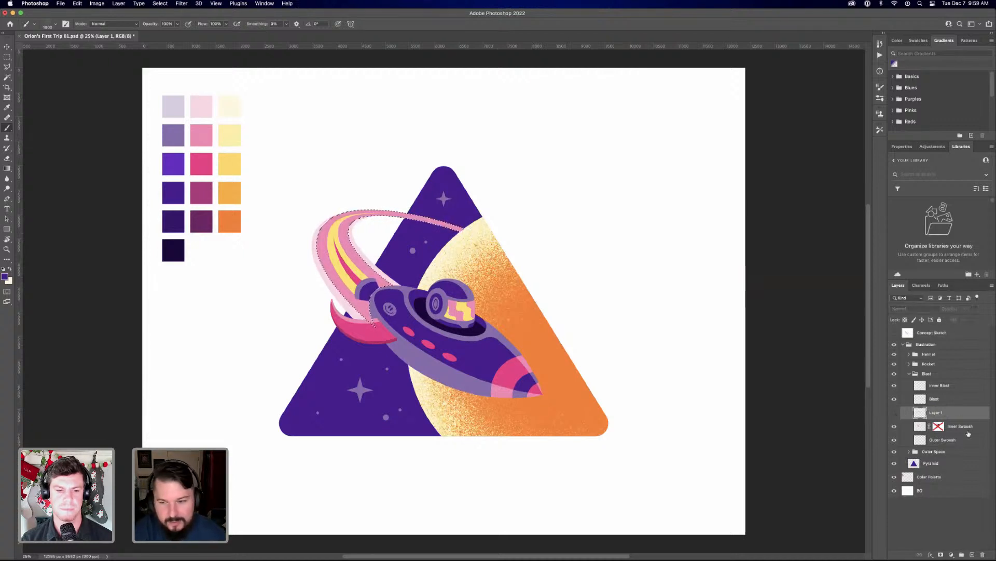
left_click(936, 426, "shift")
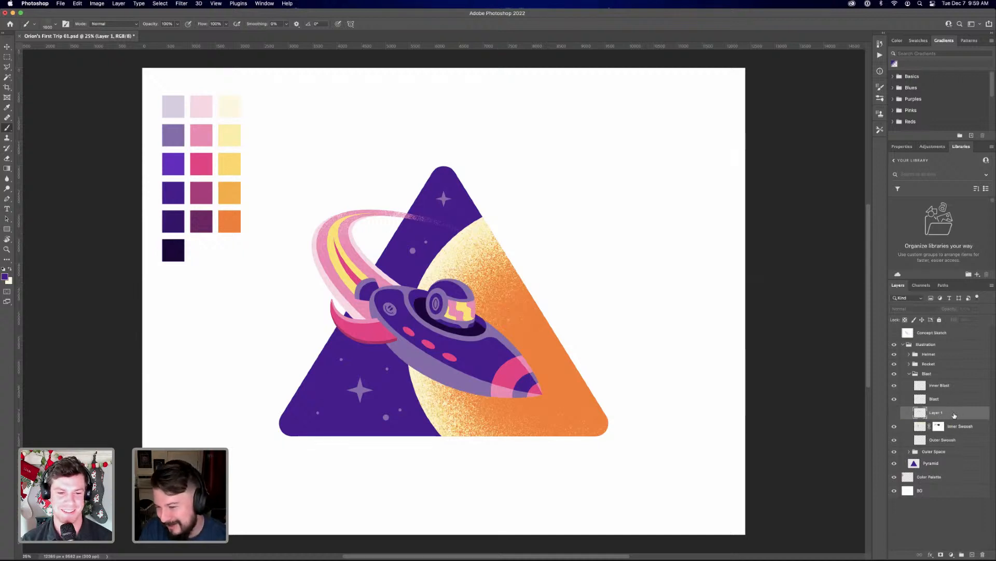
left_click_drag(954, 415, 983, 554)
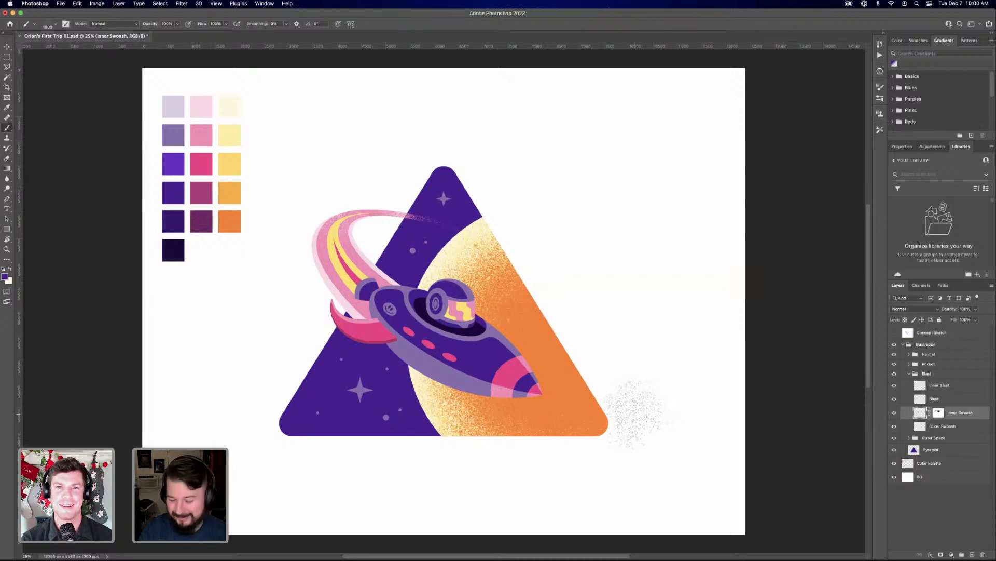
Toggle the visibility of the Inner Blast and Blast layers to examine which part of the flame each contains
left_click(940, 374)
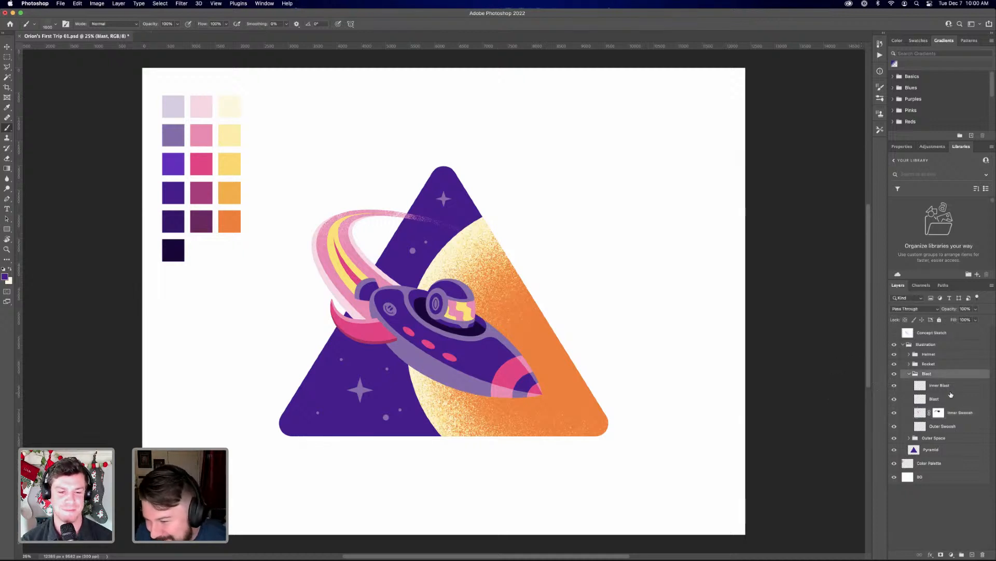
left_click(939, 385)
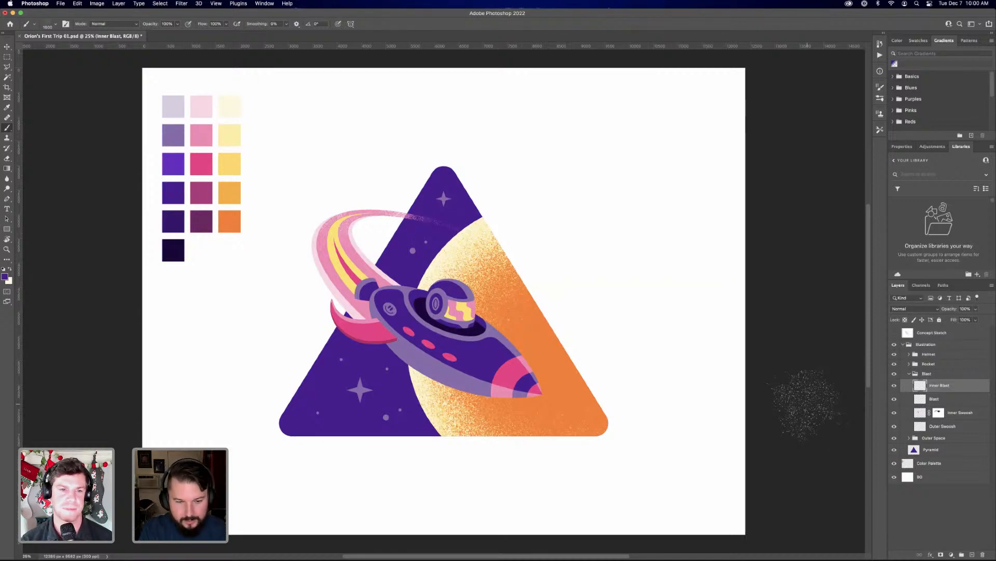
key("super+equal")
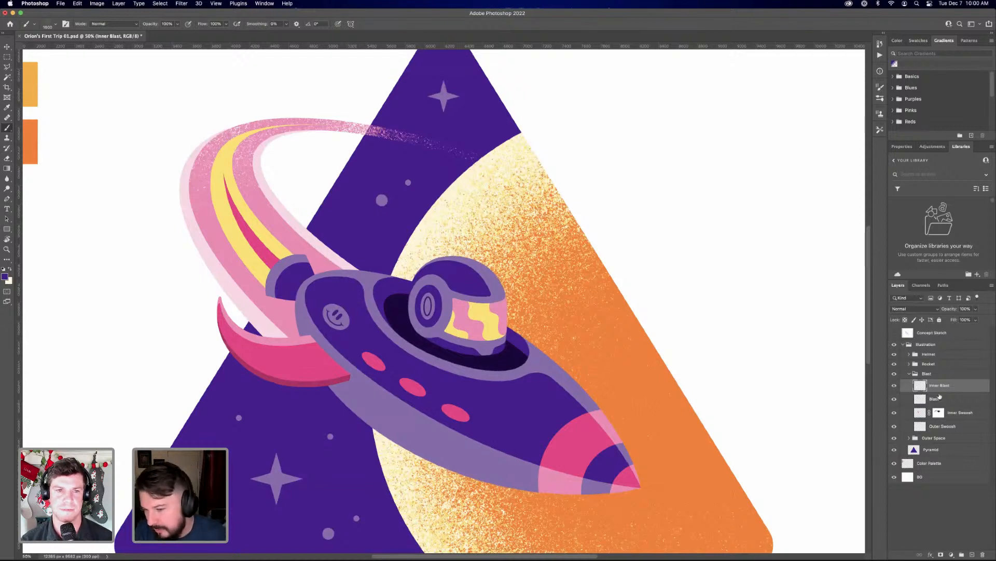
left_click(894, 386)
left_click(893, 386)
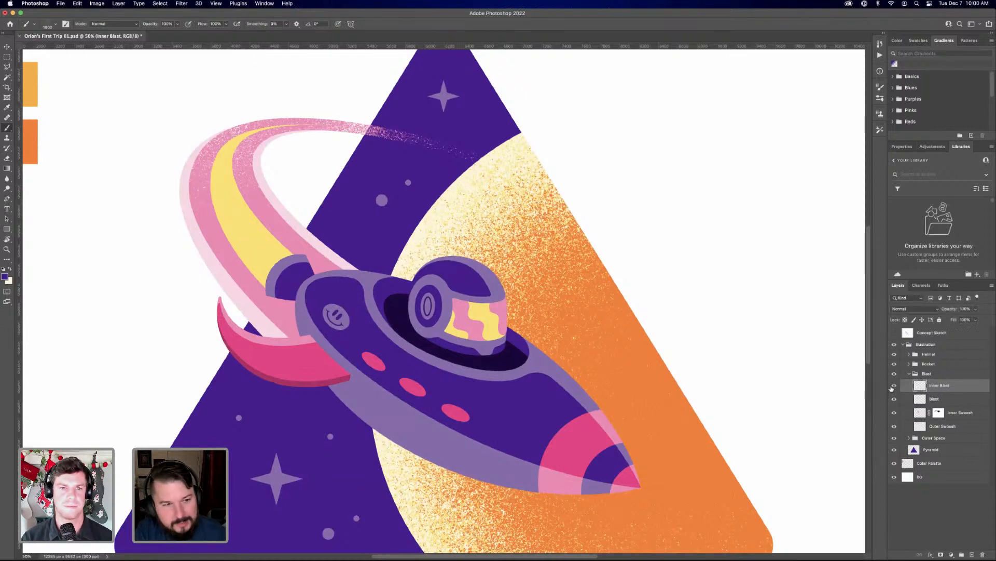
left_click(894, 401)
left_click(894, 399)
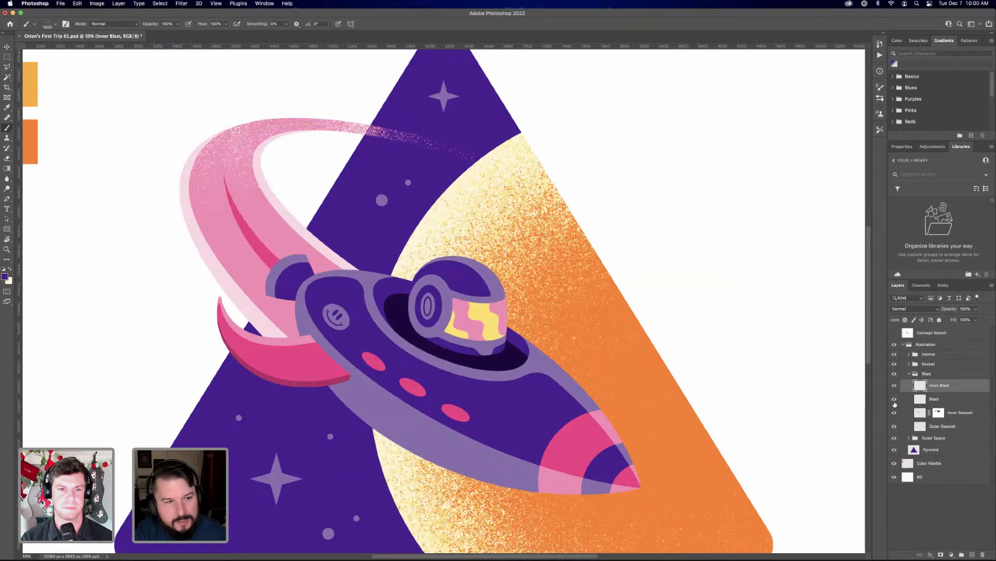
Try to fade the tail of the yellow Blast streak by painting black grain with a smaller brush on a new layer mask
left_click(949, 403)
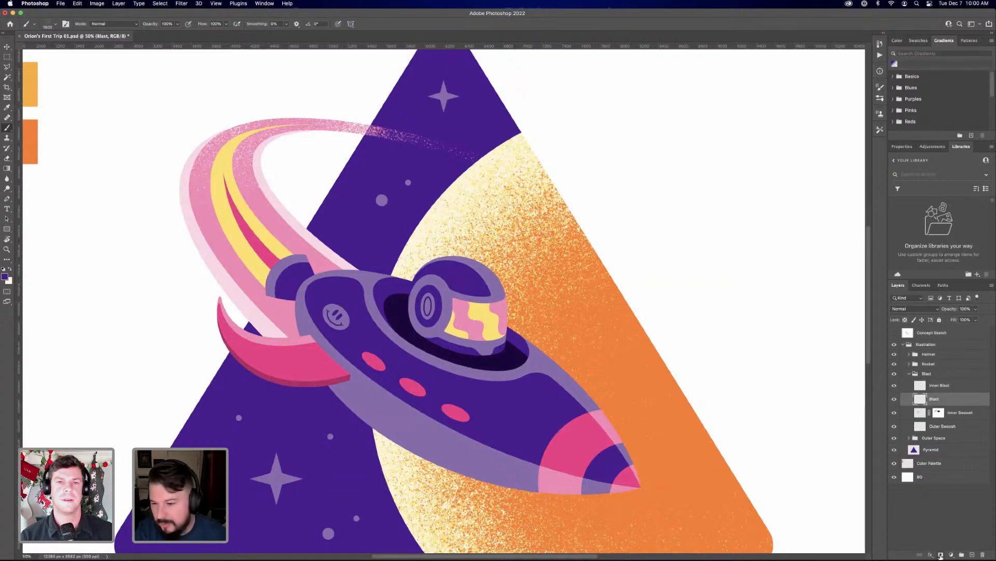
left_click(941, 555)
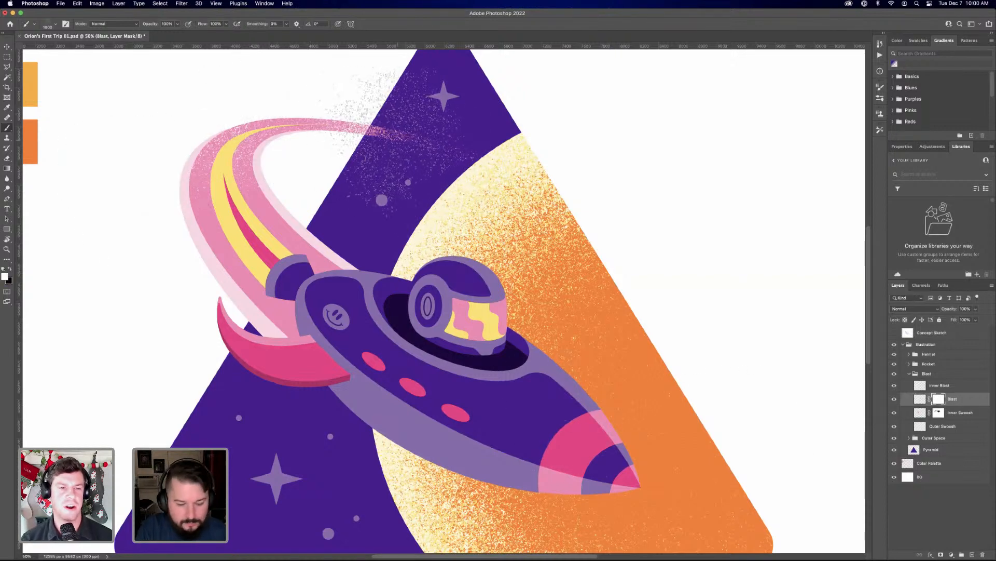
key("bracketleft")
key("bracketleft")
key("bracketleft")
key("bracketleft")
key("bracketleft")
key("bracketleft")
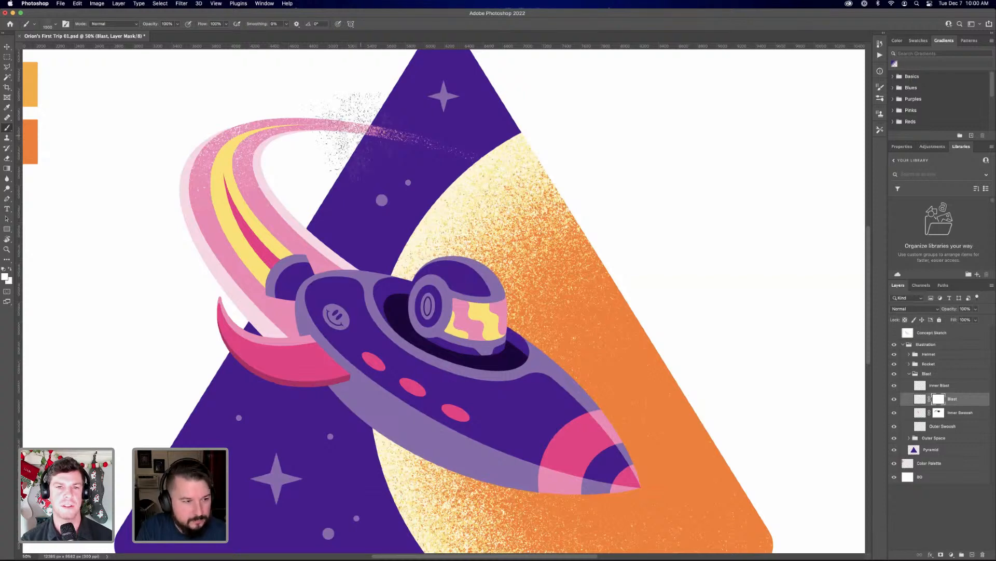
key("x")
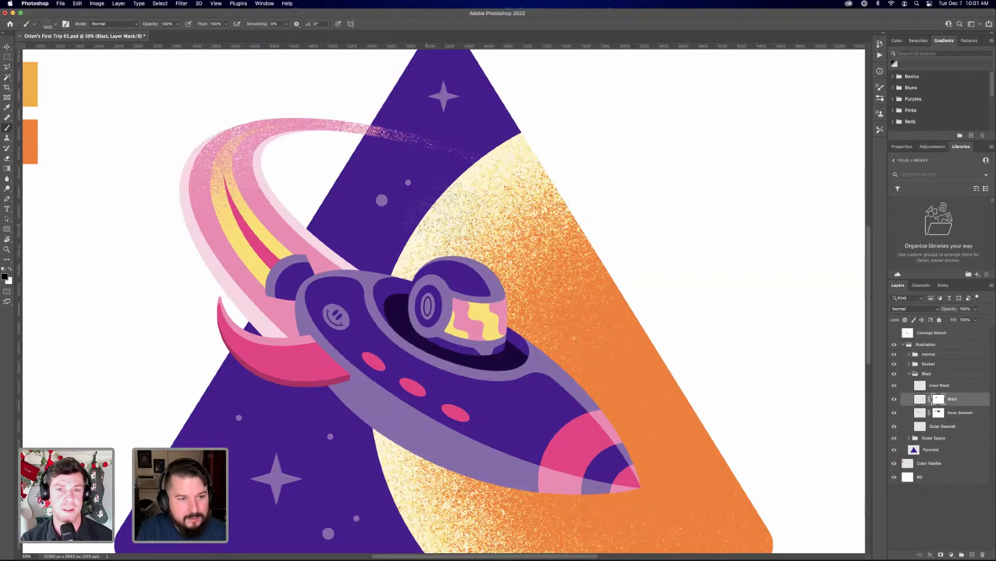
Compare the yellow streak with its mask disabled, and delete the Blast layer's mask
key("super+minus")
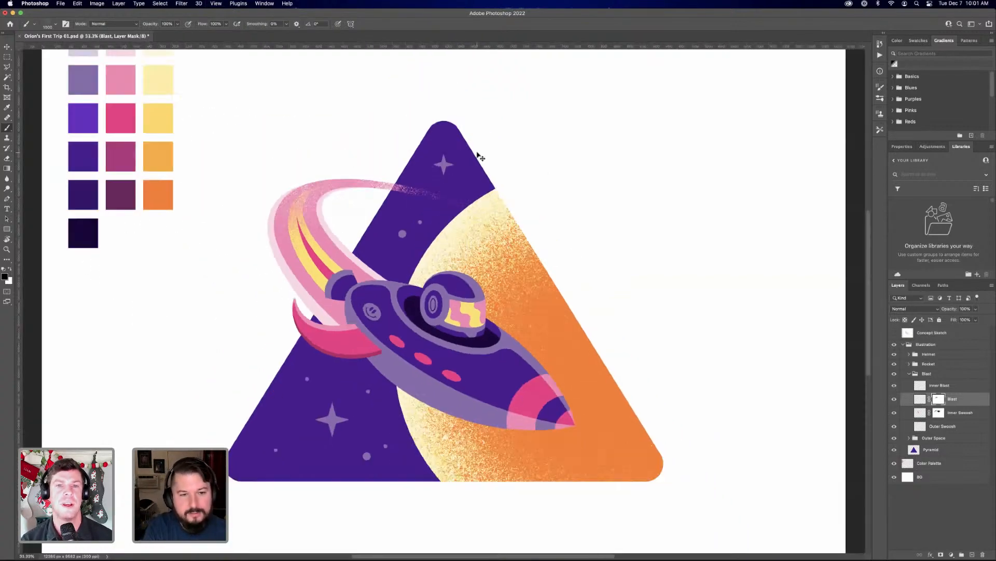
key("super+equal")
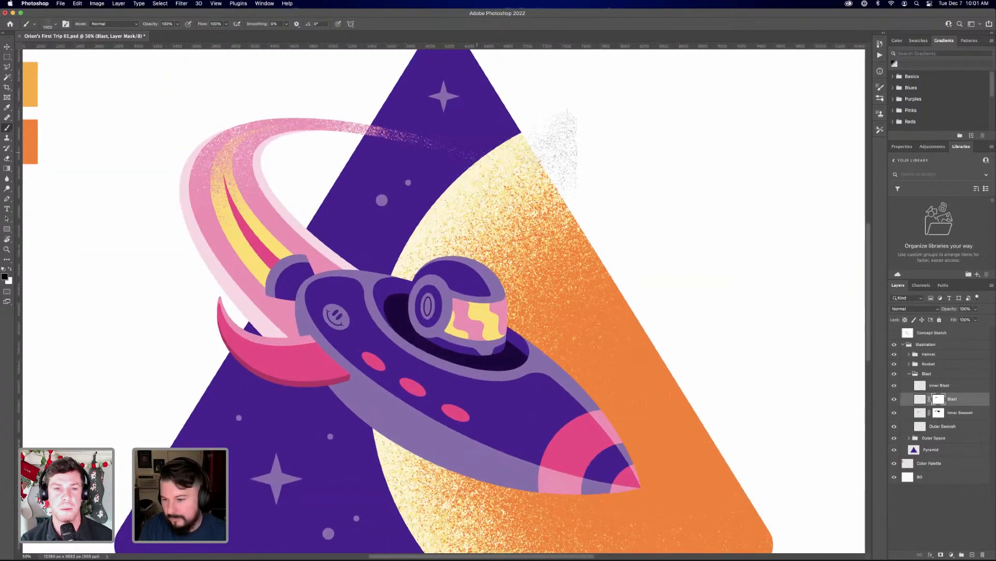
left_click(939, 399, "shift")
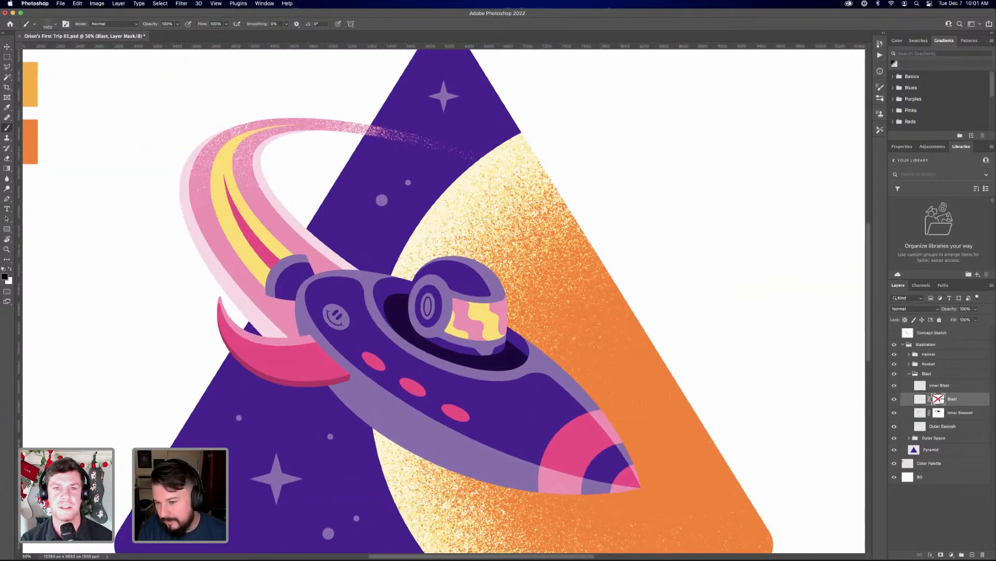
left_click_drag(943, 401, 982, 555)
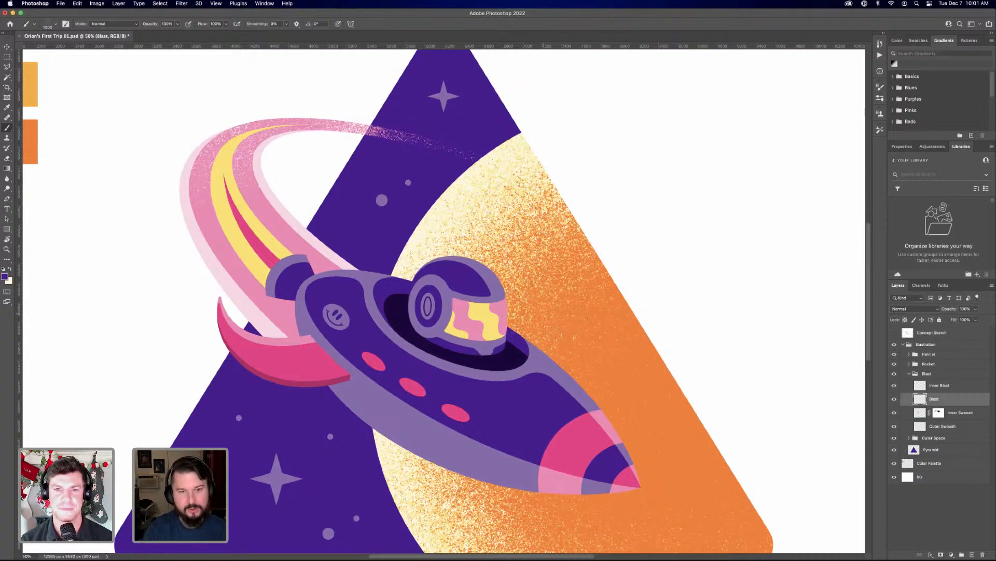
Collapse the Blast layer group, and expand the Rocket group and the Main Hull group inside it
key("super+minus")
key("v")
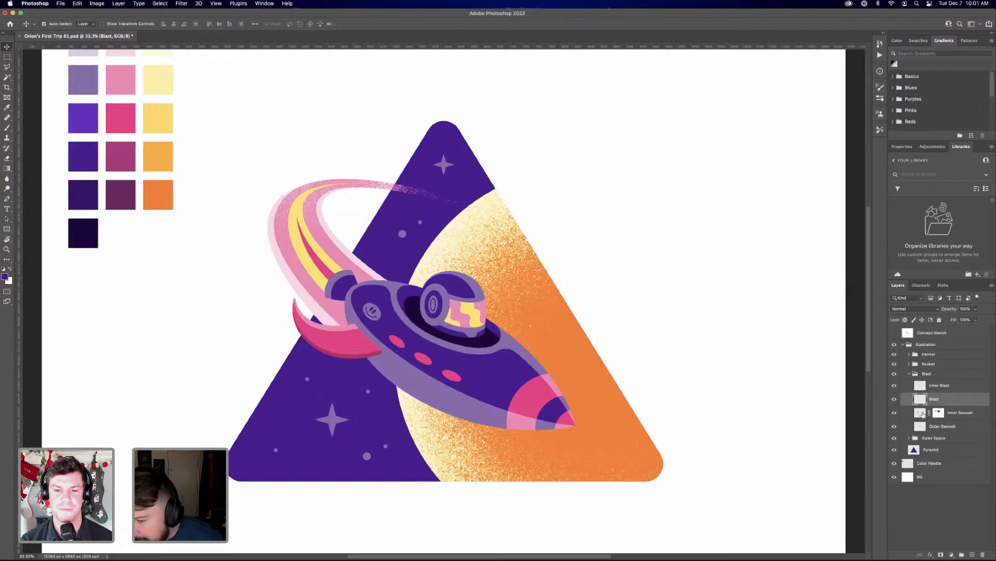
left_click(911, 374)
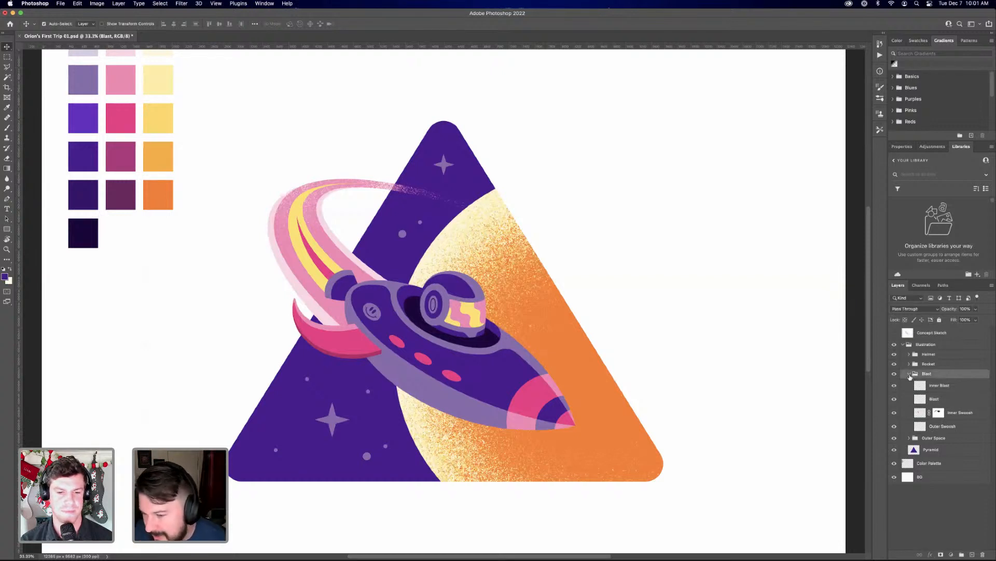
left_click(909, 374)
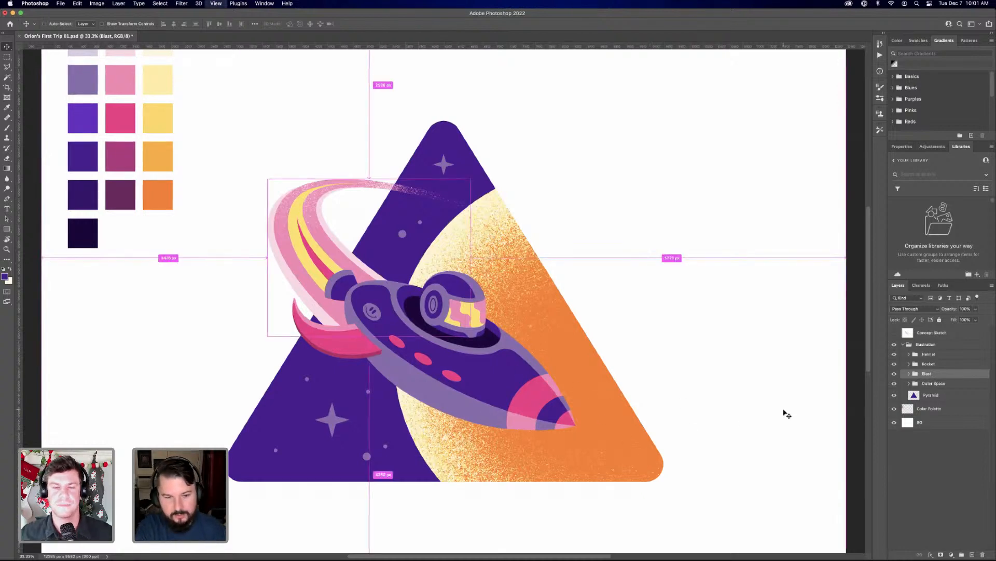
key("super+plus")
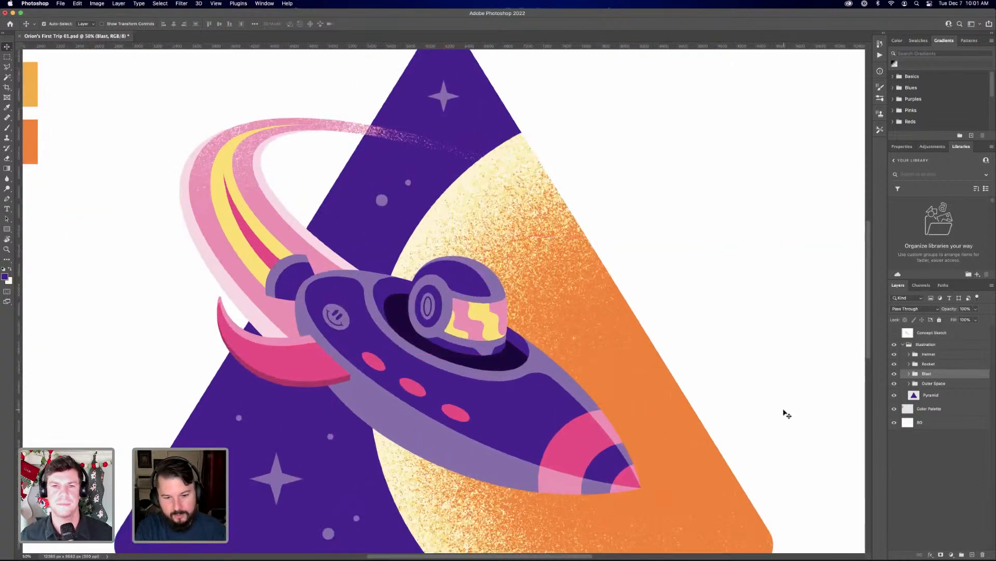
left_click(910, 364)
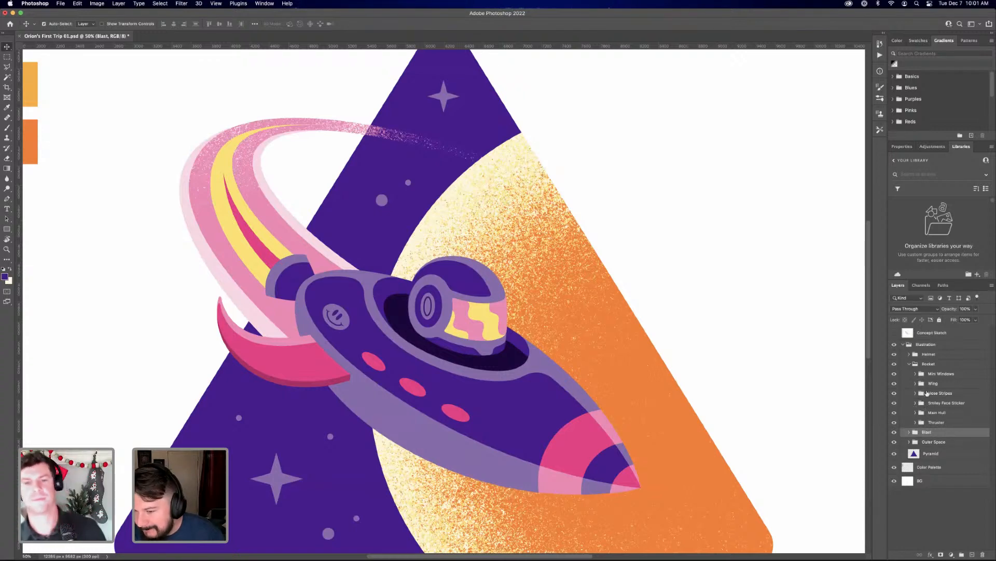
left_click(916, 412)
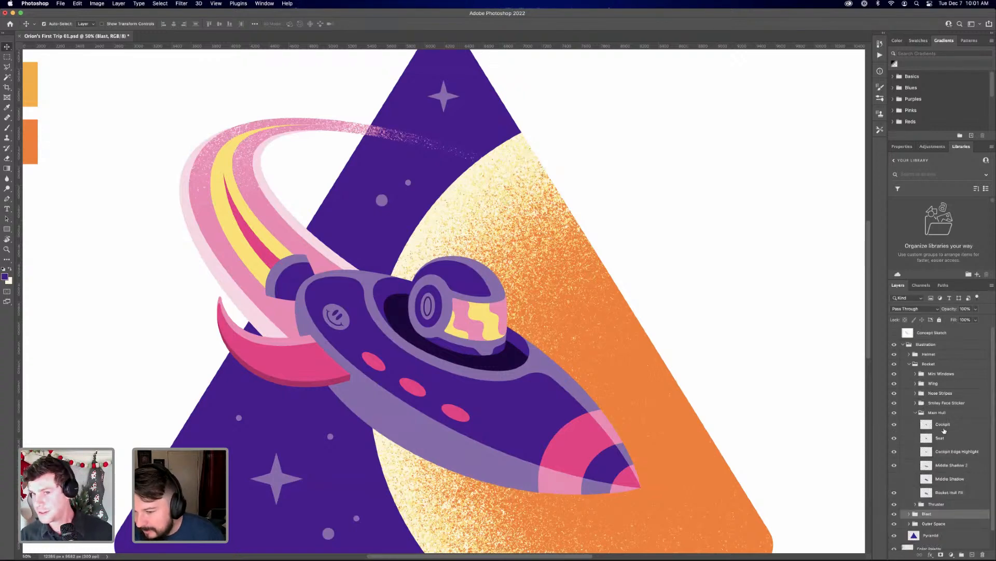
scroll(947, 444, "down", 1)
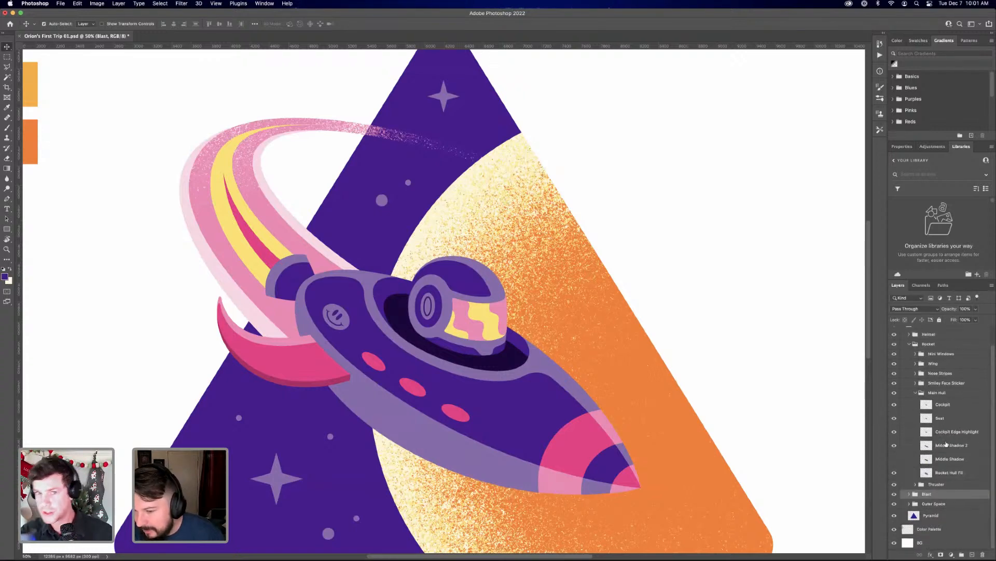
Go through the Main Hull layers and load the Rocket Hull Fill layer's outline as a selection
left_click(943, 407)
left_click(952, 419)
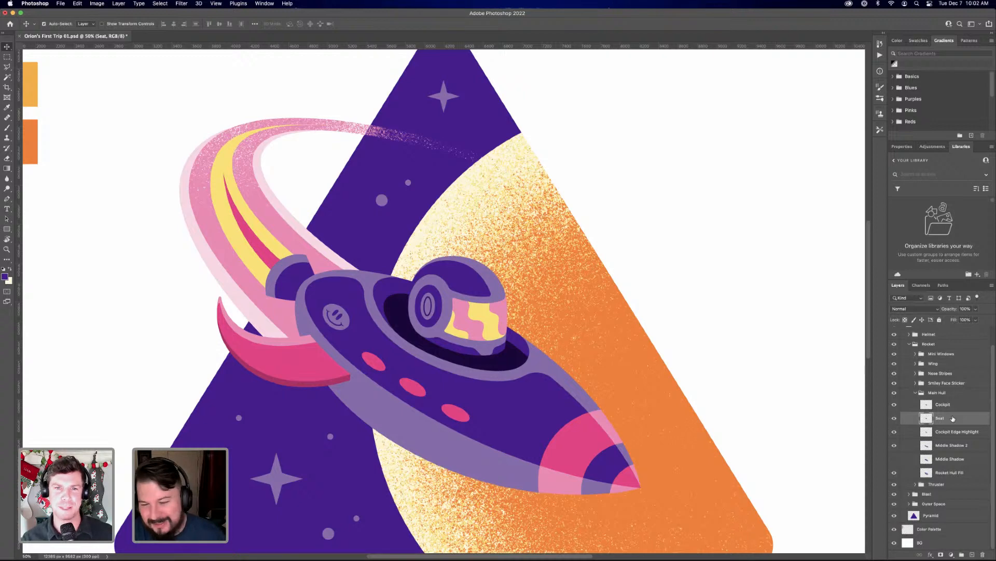
left_click(949, 408)
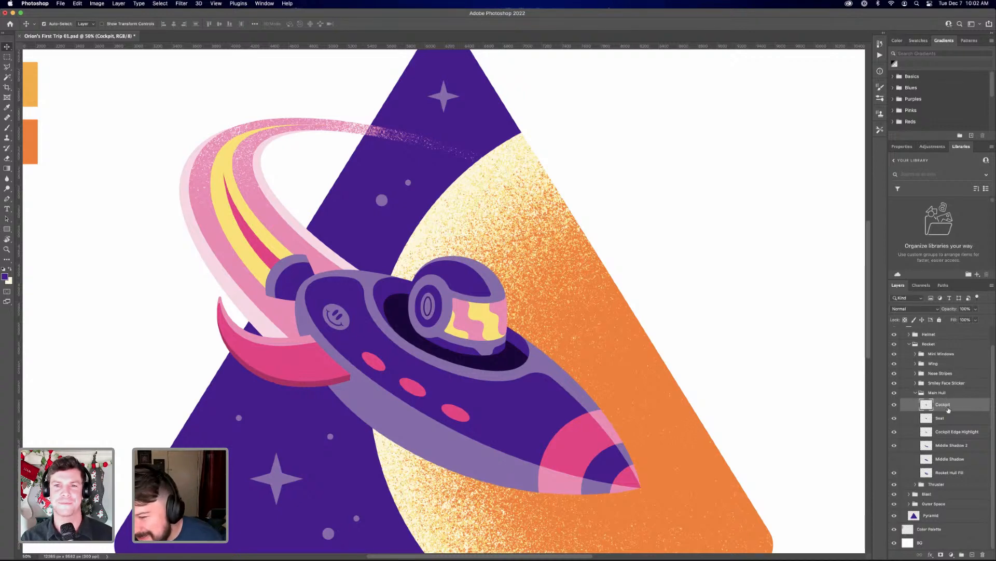
left_click(957, 436)
left_click(953, 446)
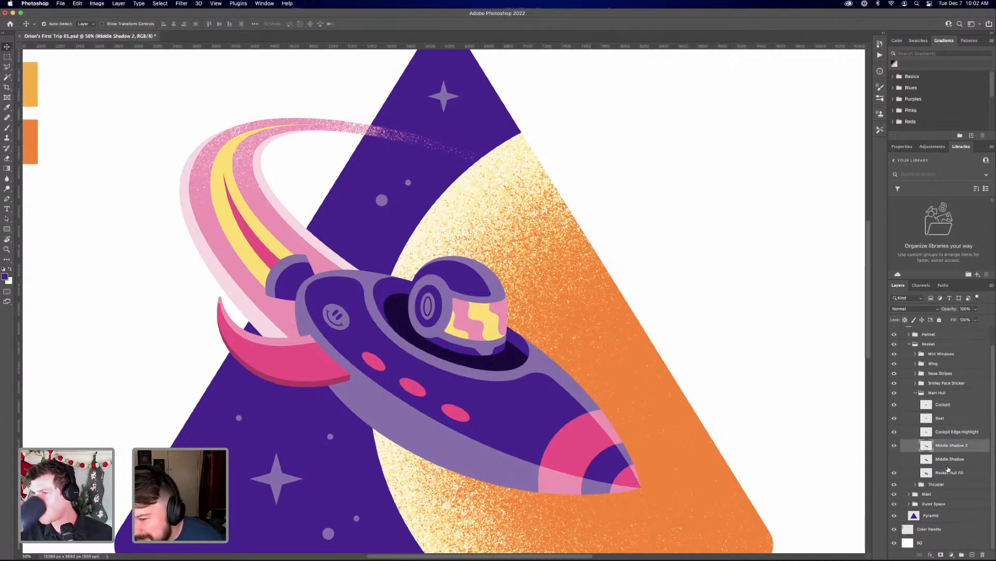
left_click(933, 473)
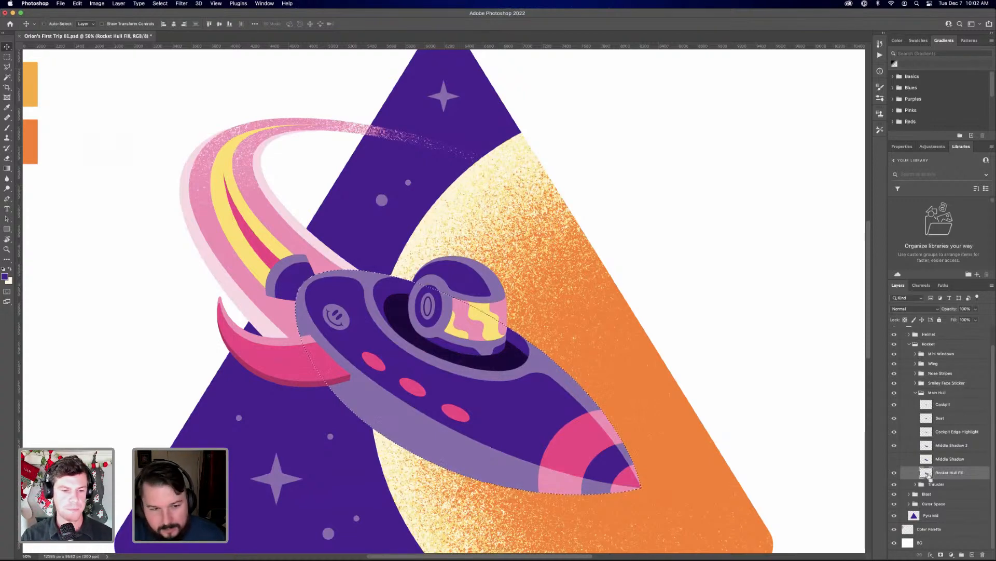
left_click(927, 473, "super")
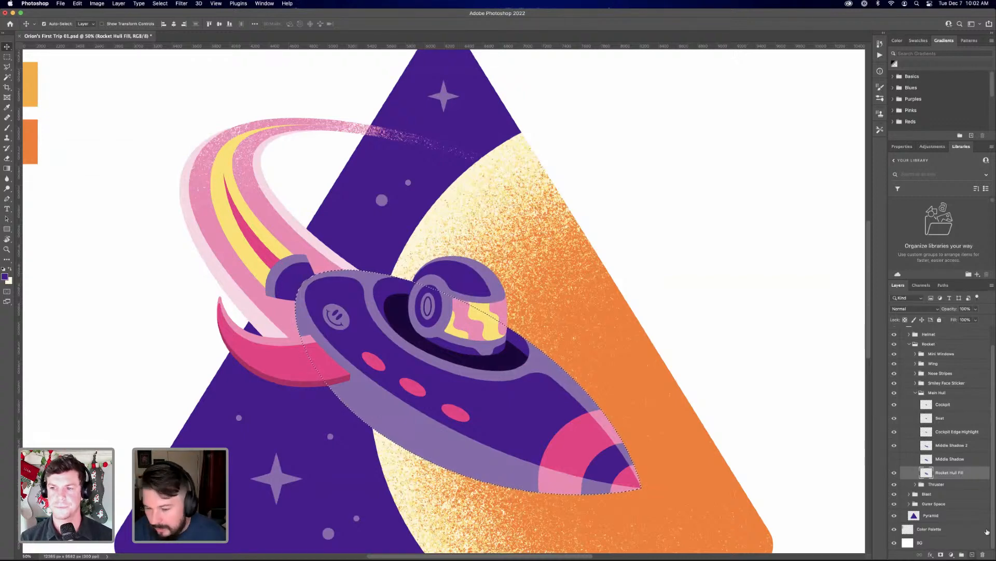
Paint purple grain inside the hull selection on a new layer, and place that layer above Cockpit Edge Highlight
key("alt+shift+super+n")
key("b")
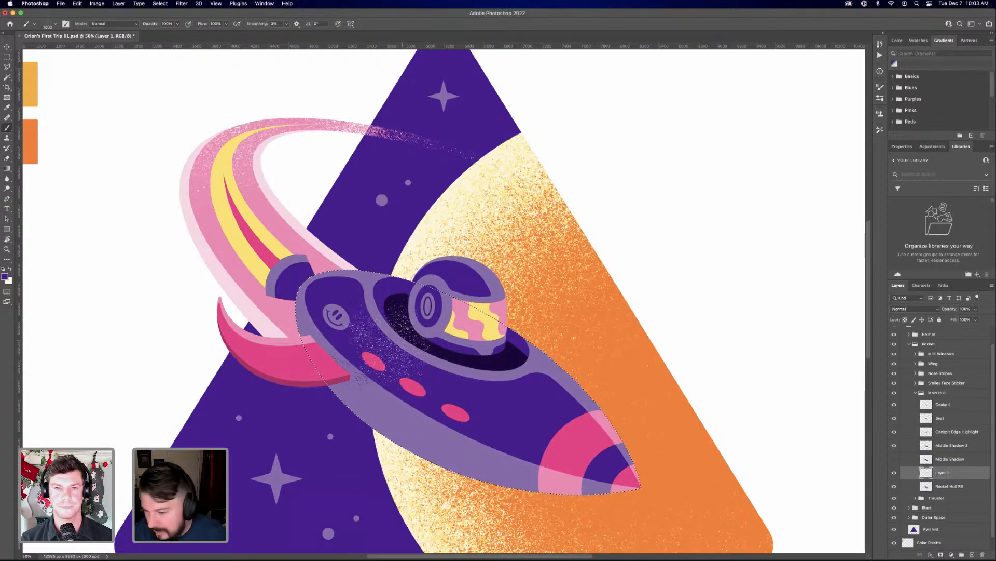
left_click_drag(366, 355, 388, 332)
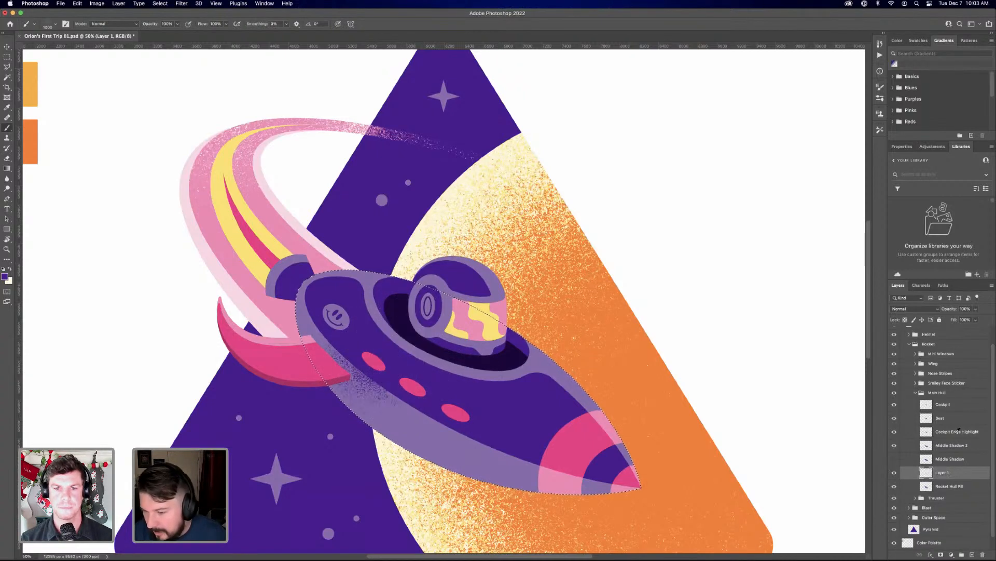
left_click_drag(952, 474, 952, 430)
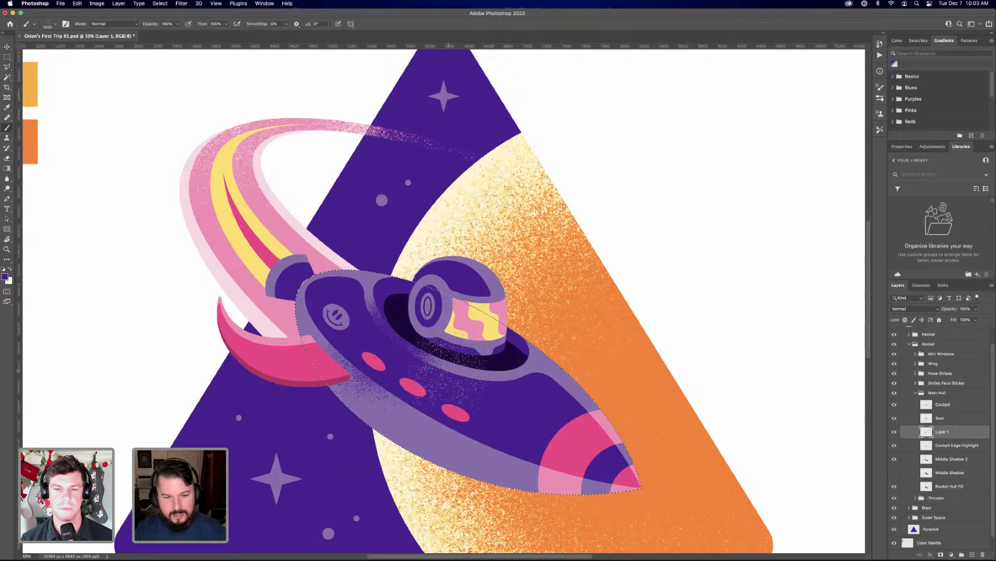
key("bracketright")
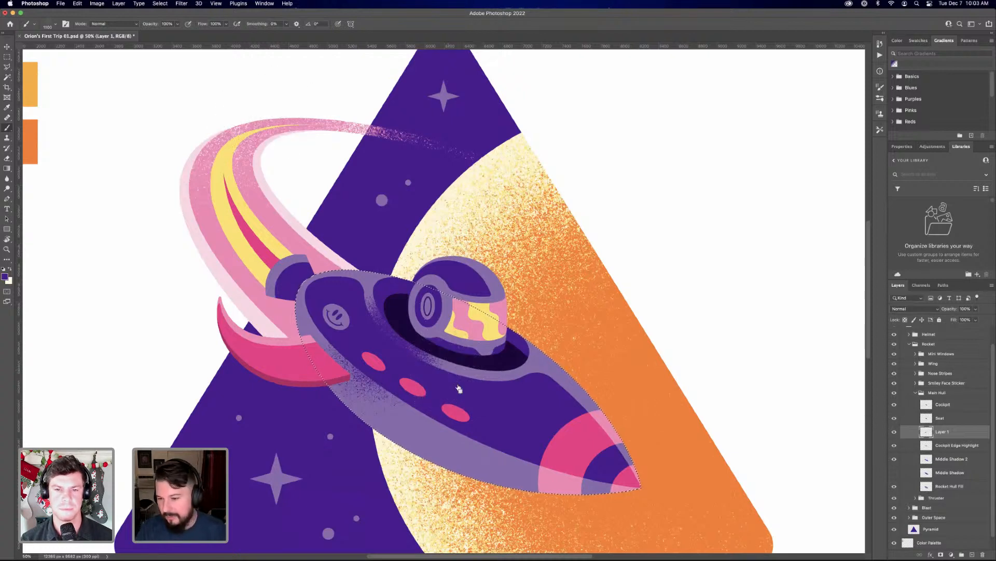
Hide the purple grain layer and prepare a new layer above it for painting with a soft round brush
key("super+comma")
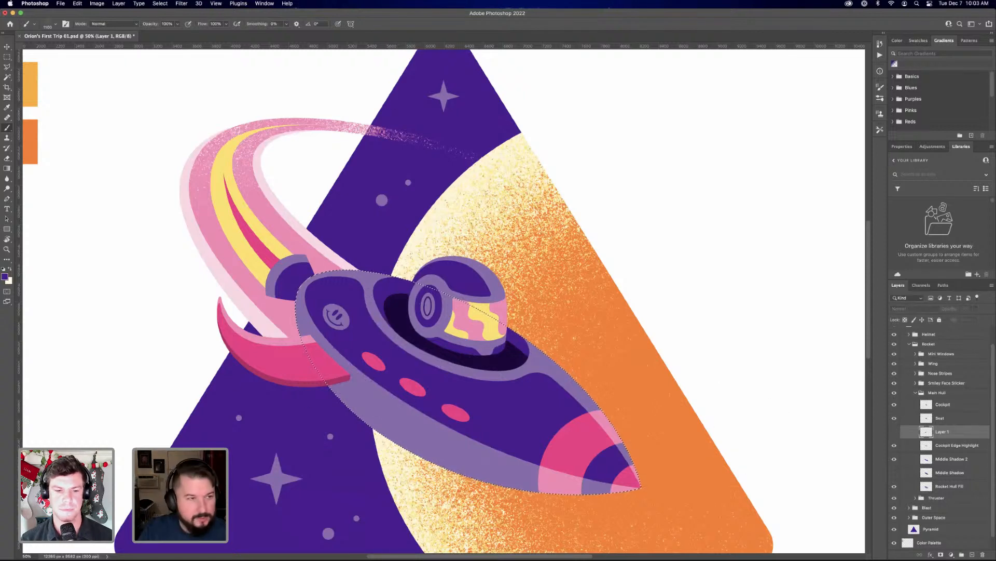
key("super+shift+alt+n")
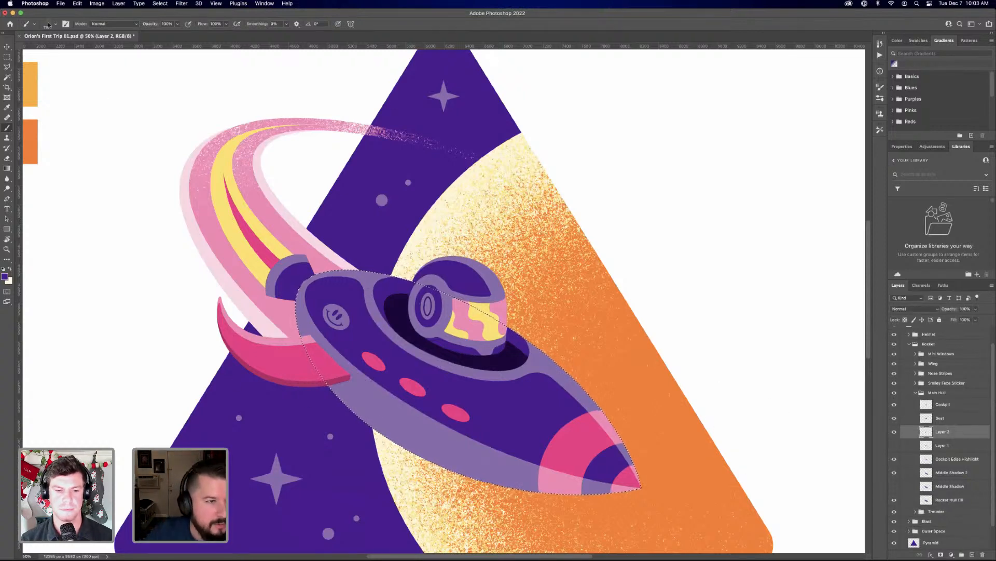
right_click(125, 141)
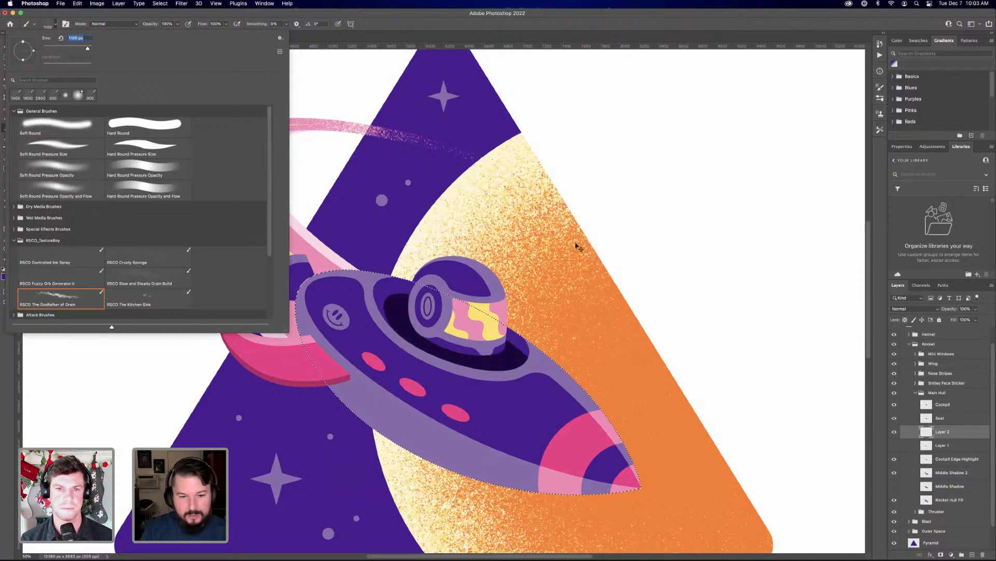
scroll(578, 246, "up", 3)
key("Return")
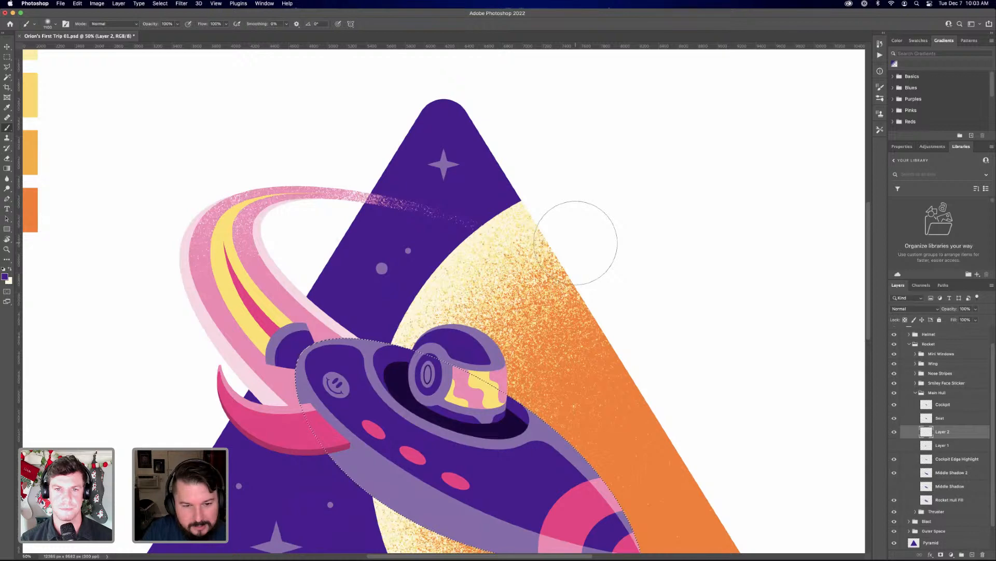
key("super+equal")
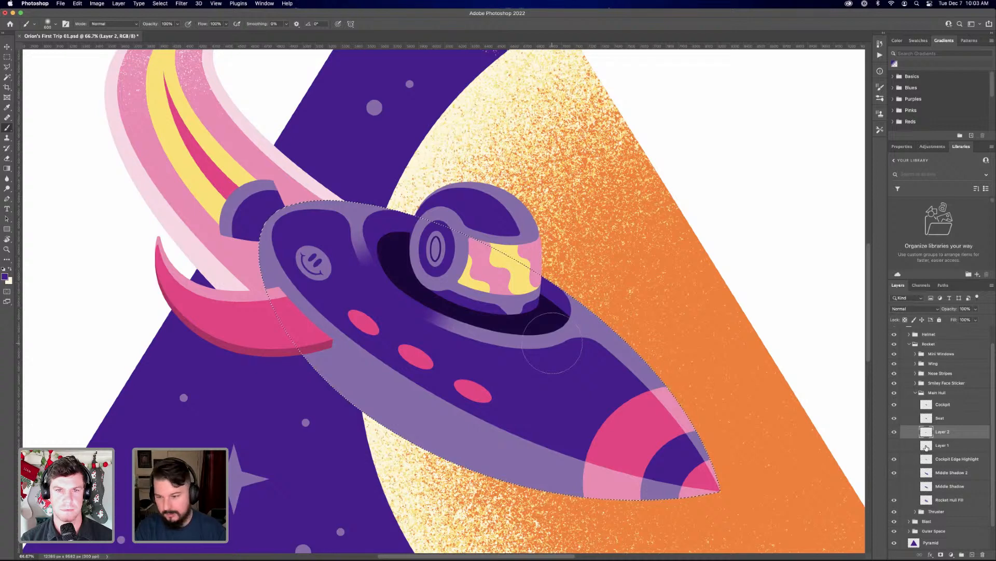
Load the Middle Shadow and Rocket Hull Fill outlines as selections and paint a soft purple shadow on the rim below the cockpit
left_click(928, 475, "super")
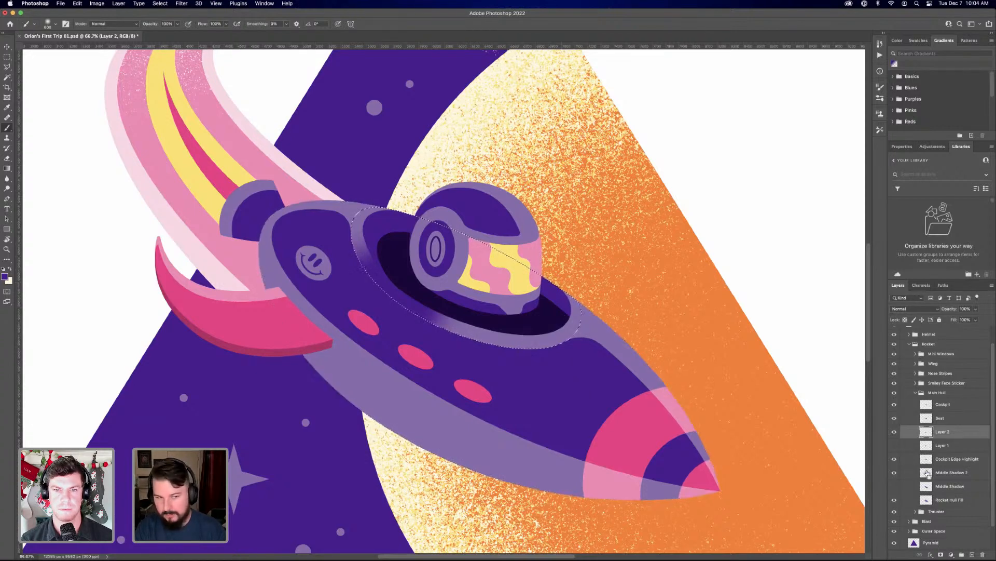
left_click(927, 486, "super")
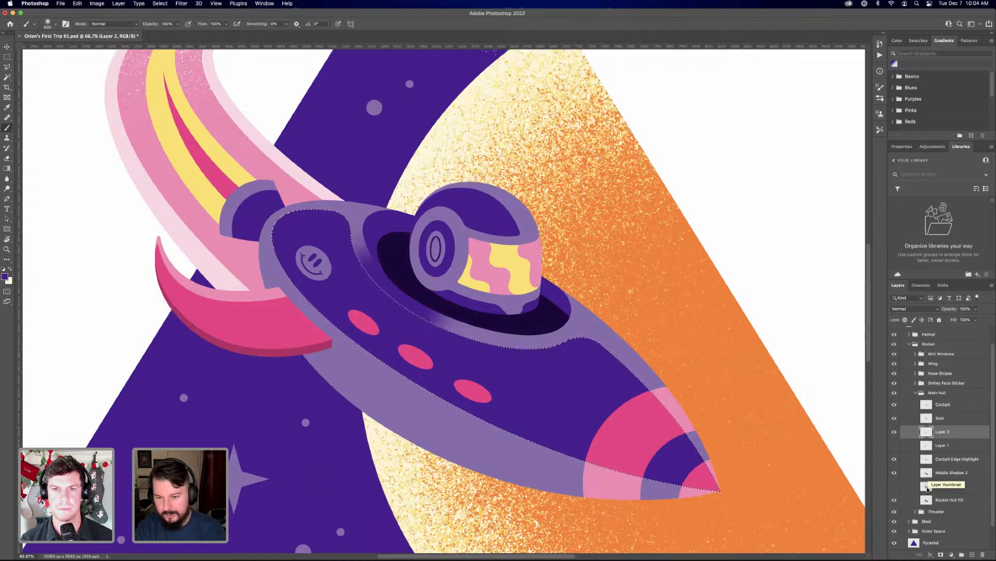
left_click(927, 500, "super")
left_click(929, 491, "super")
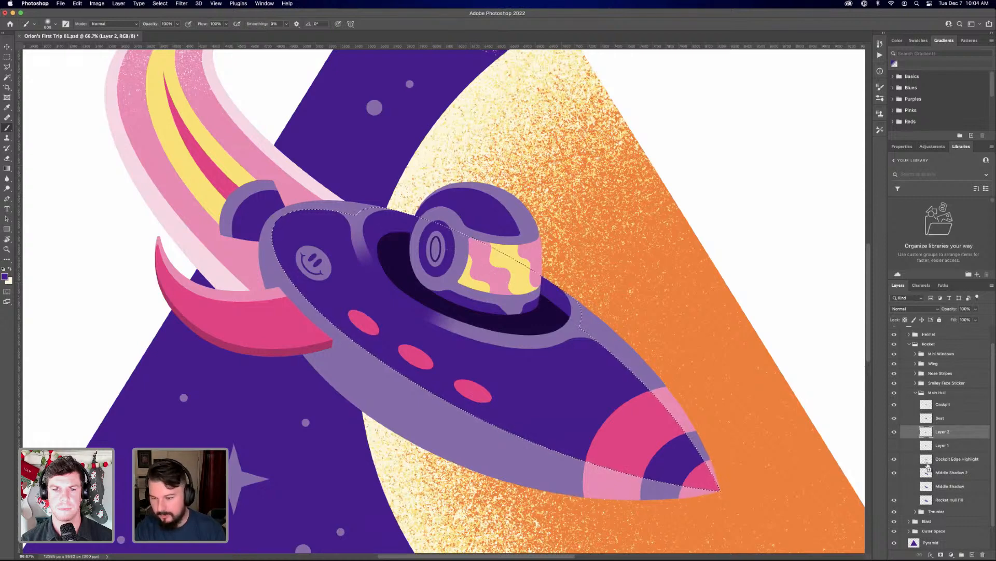
left_click(928, 490, "super")
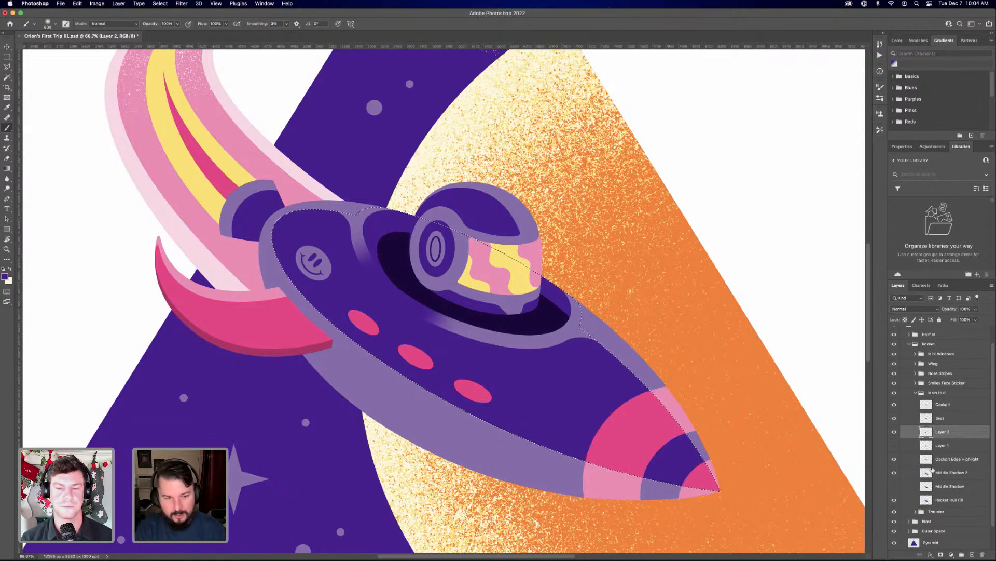
left_click(928, 501, "super")
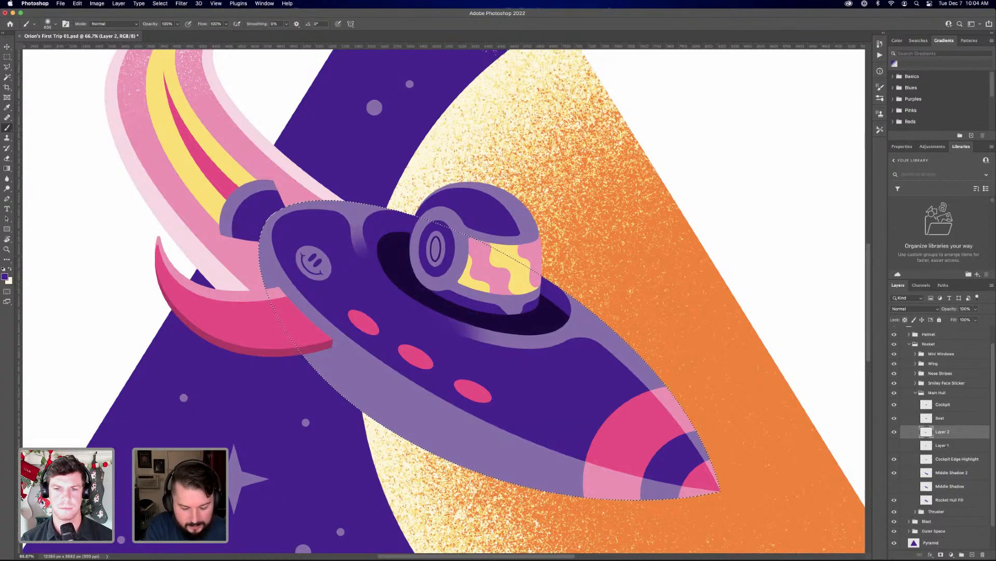
Add another empty layer, and rename Layer 2 as Helmet Cast Shadow
left_click(972, 554)
double_click(943, 445)
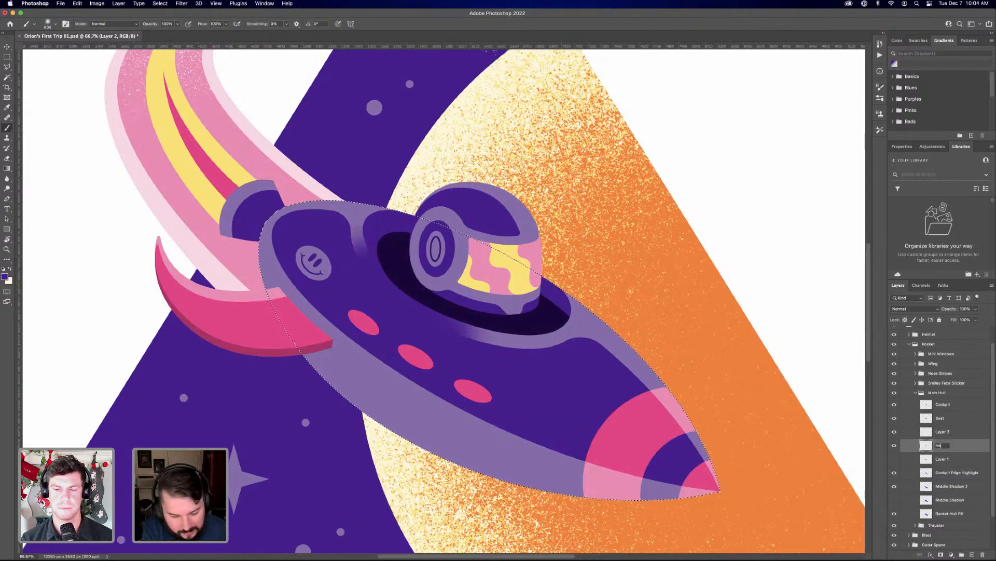
type("Helmet Cast Sha")
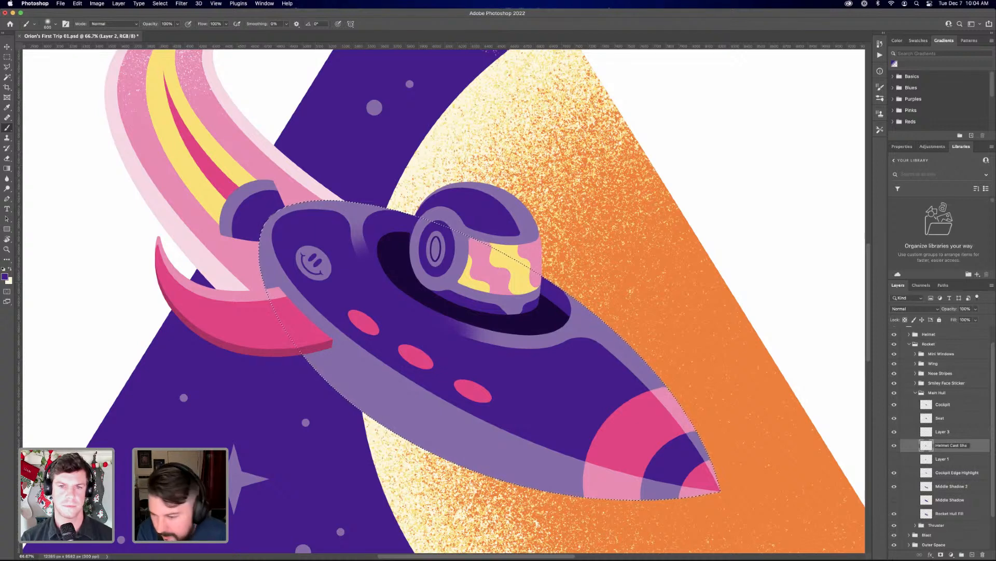
type("dow")
key("Return")
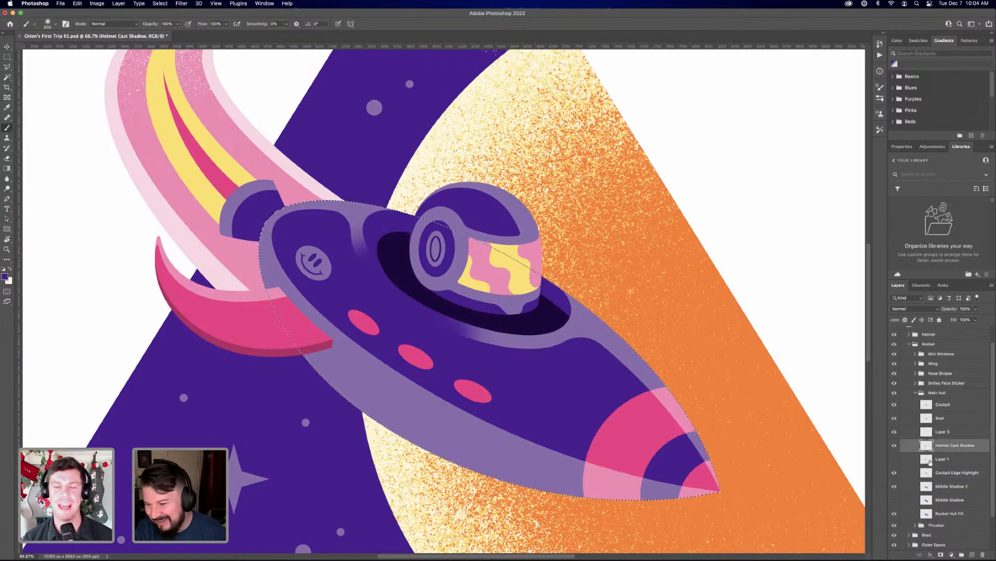
Show the hidden grain layer, Layer 1, delete it, and make Layer 3 active
left_click(895, 458)
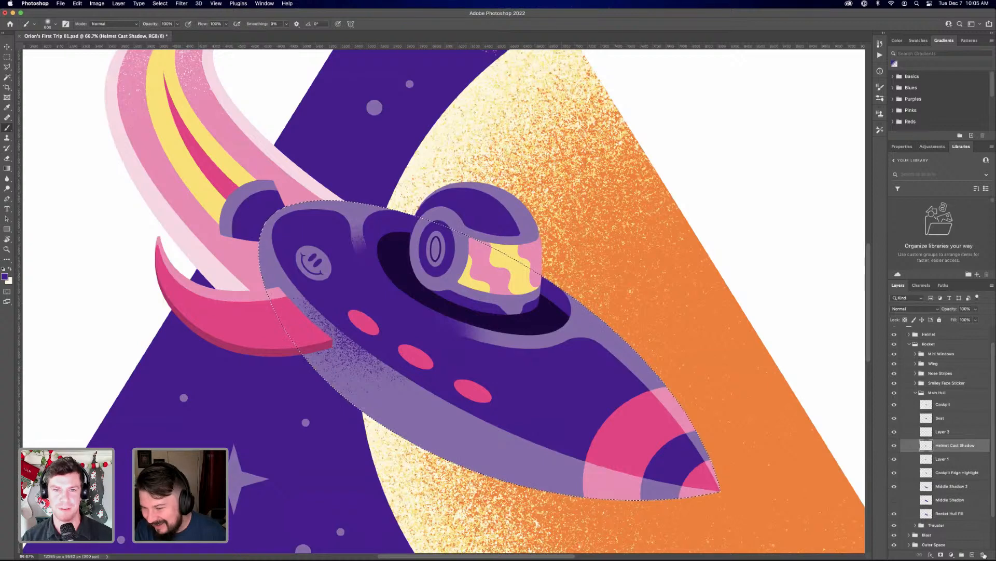
left_click(983, 555)
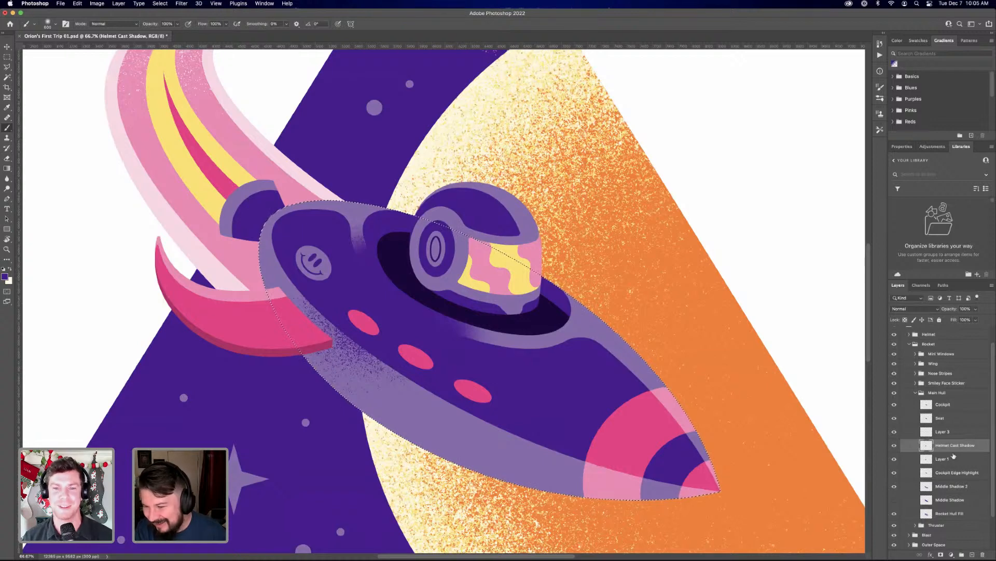
left_click(942, 431)
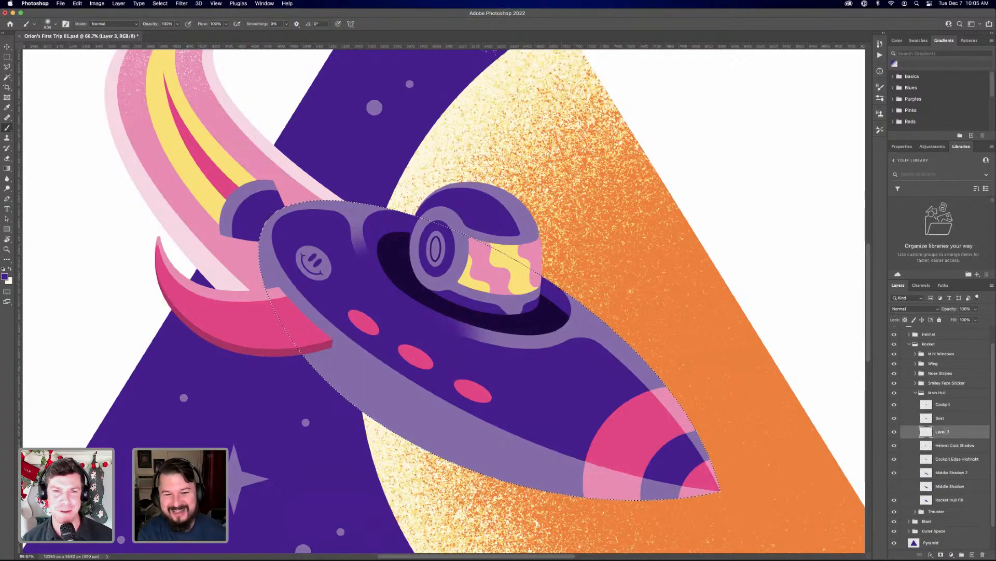
Rename Layer 3 as Helmet Cast Shadow 1 and the painted shadow layer below it as Helmet Cast Shadow 2
double_click(942, 431)
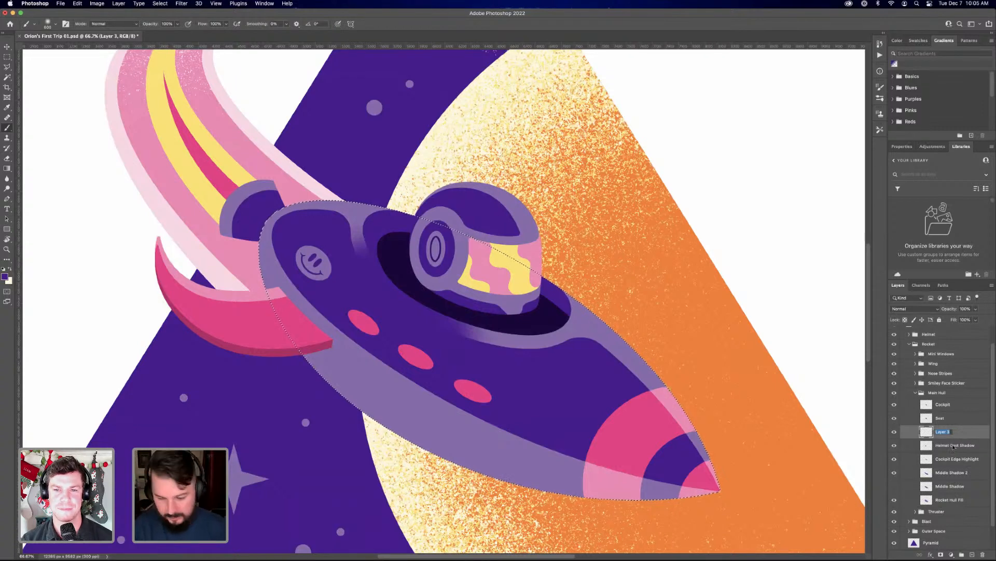
key("Tab")
key("super+c")
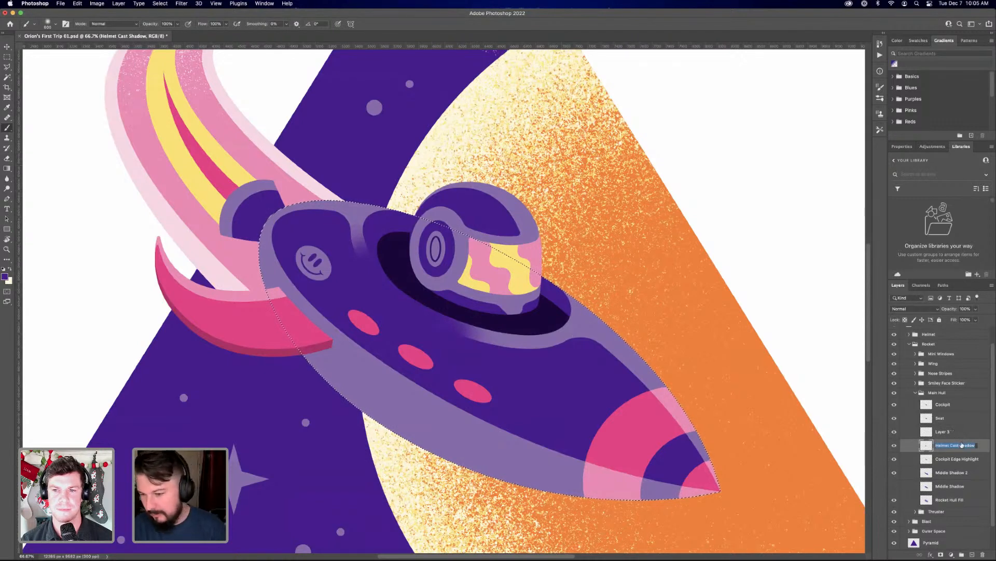
key("shift+Tab")
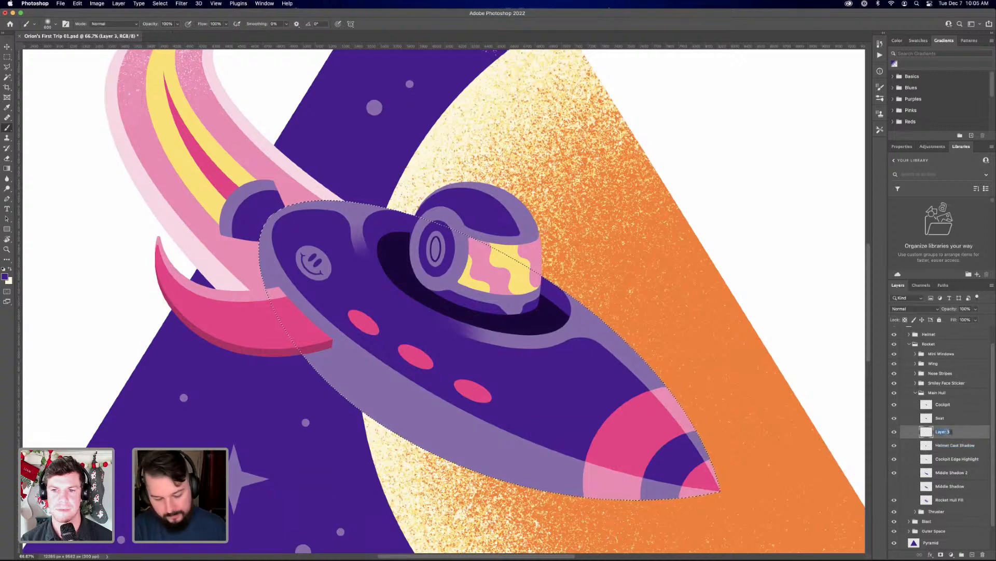
key("super+v")
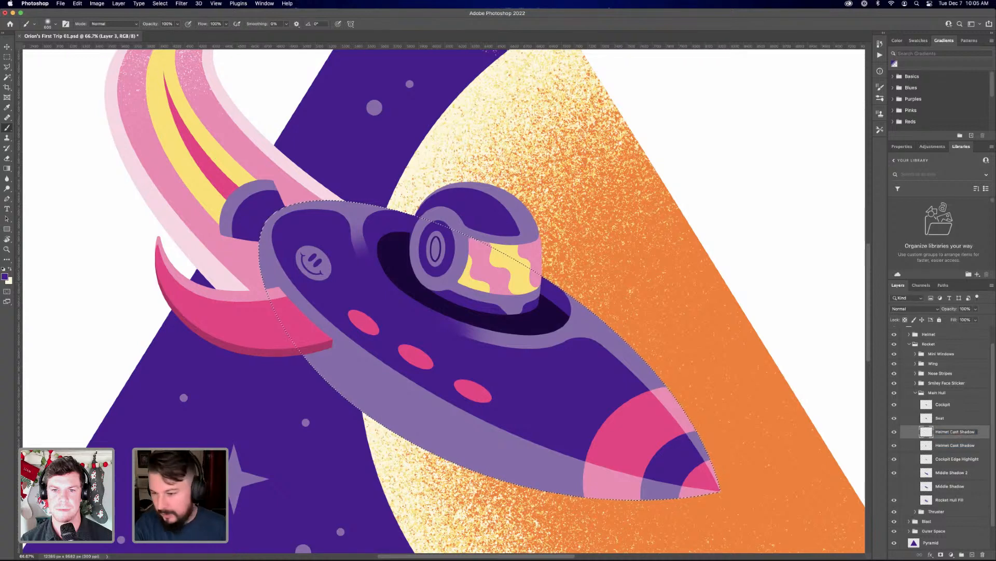
type("1")
key("Return")
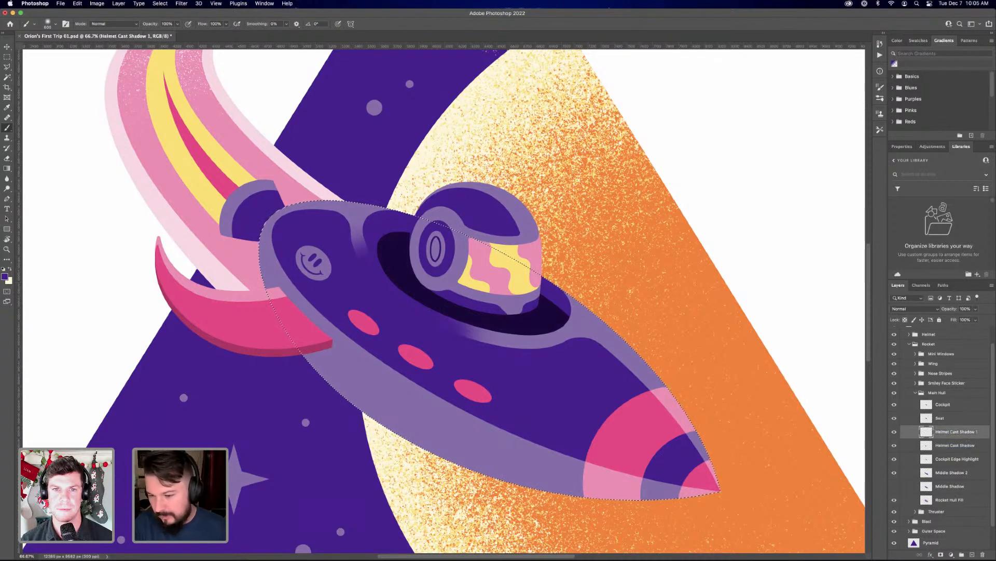
left_click(981, 447)
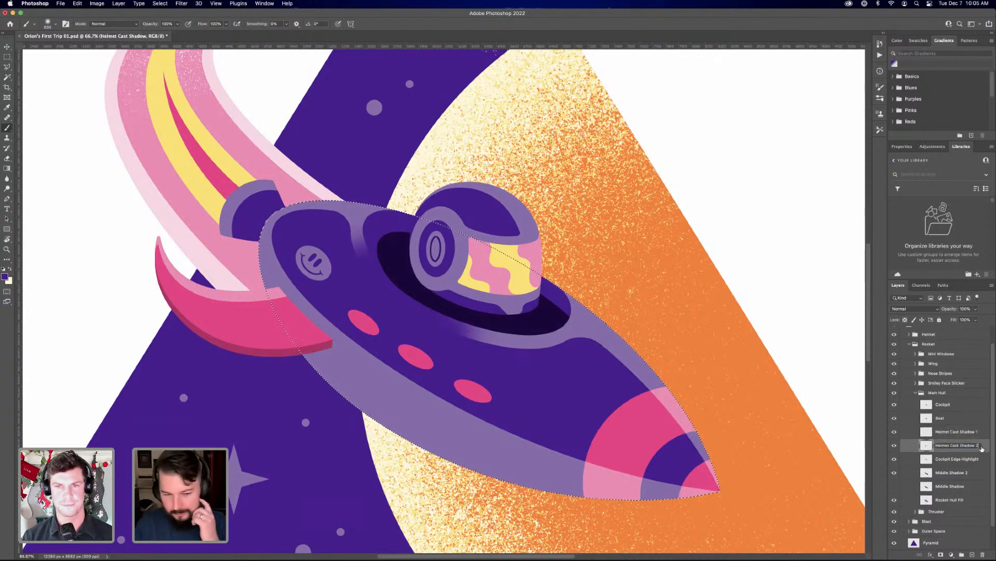
key("Return")
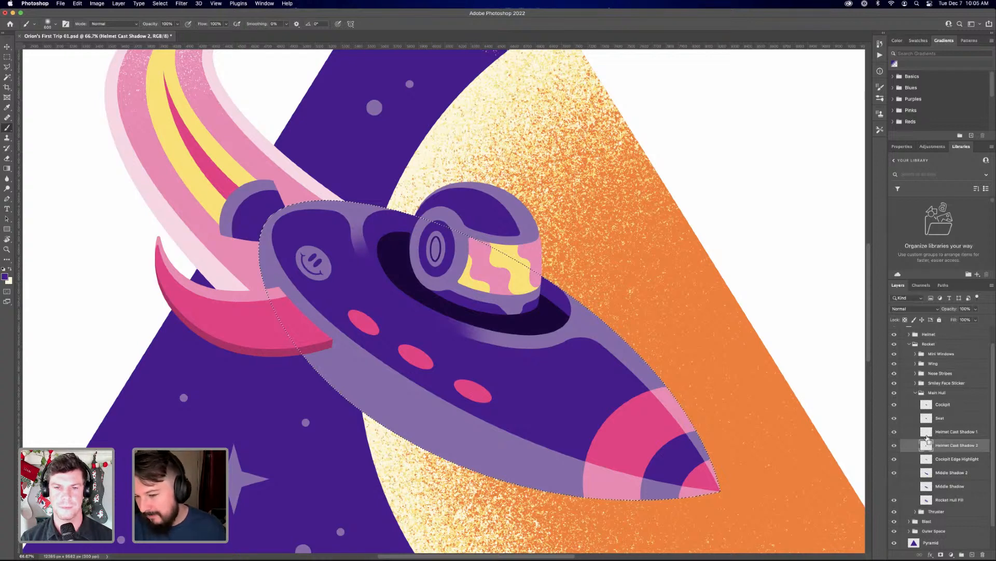
Make Helmet Cast Shadow 1 active, load the Middle Shadow outline as a selection and subtract the Middle Shadow 2 outline from it
key("super+minus")
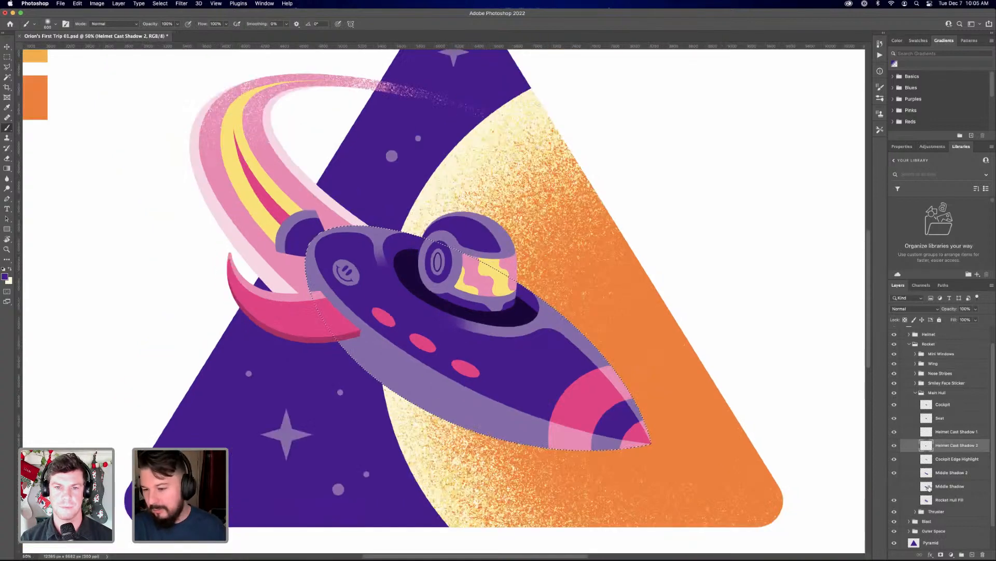
key("super+plus")
key("alt+bracketright")
left_click(930, 487, "super")
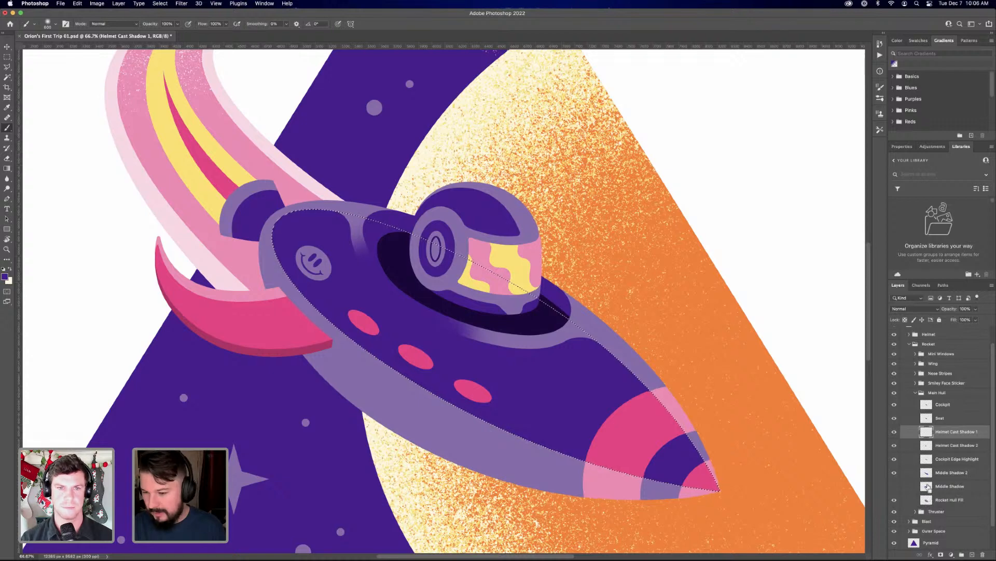
left_click(928, 474, "super")
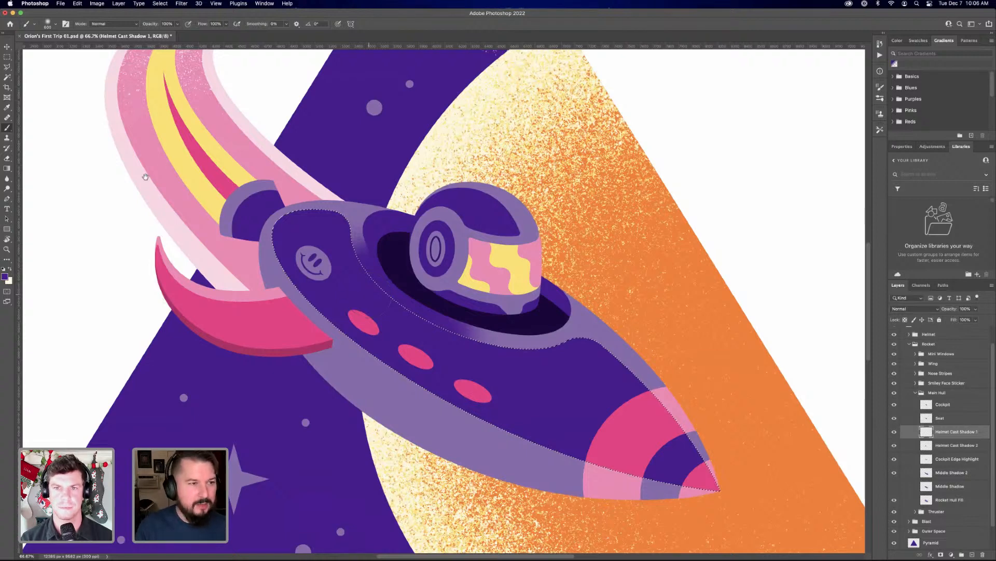
Paint a soft darker purple shadow inside the hull selection below the cockpit, and deselect
key("super+minus")
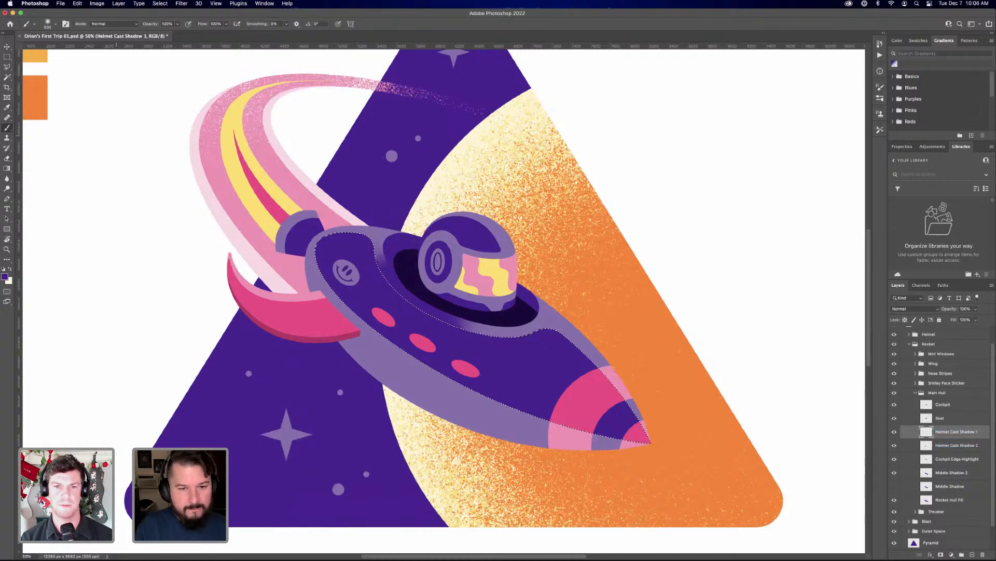
mouse_move(379, 265)
left_mouse_down()
mouse_move(318, 161)
mouse_move(408, 234)
mouse_move(459, 234)
left_mouse_up()
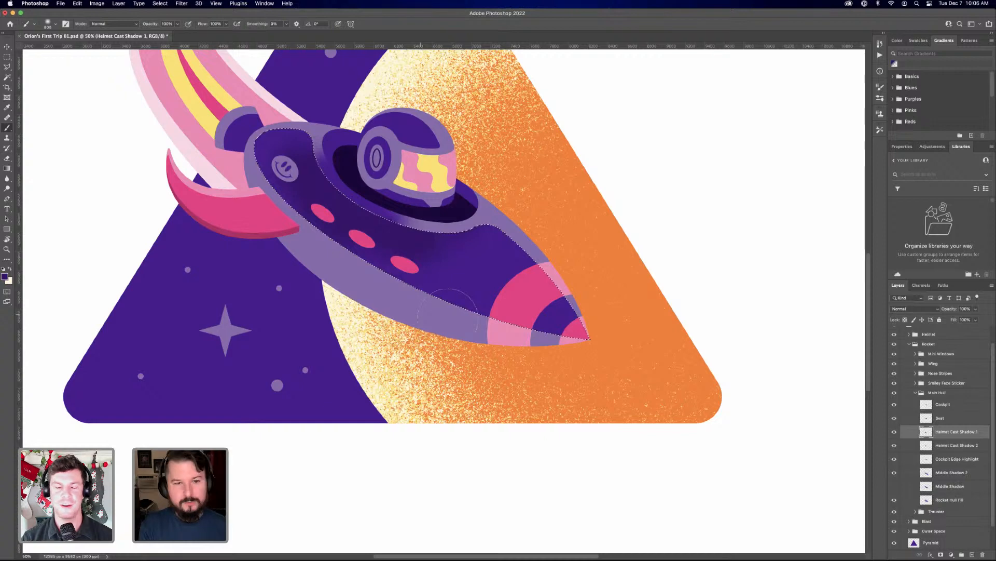
key("super+d")
Add a layer mask to Helmet Cast Shadow 1, fade the shadow's outer areas with a large soft black brush, and apply the mask
left_click(941, 554)
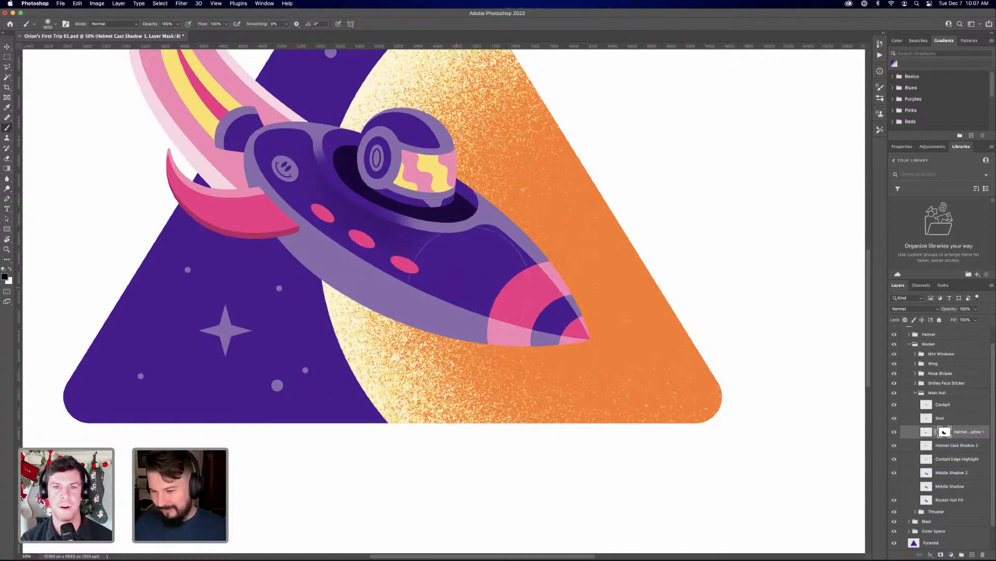
right_click(942, 433)
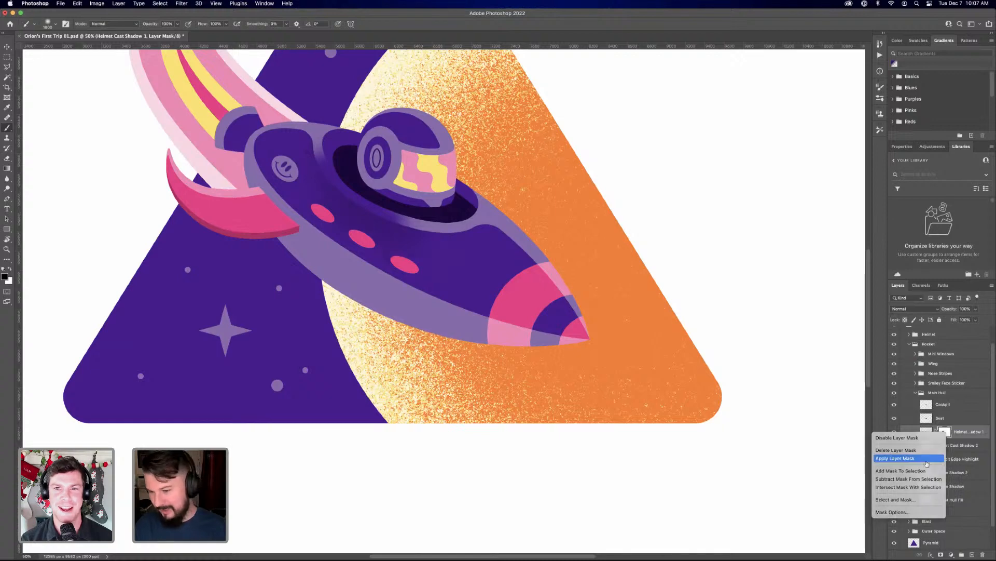
left_click(927, 459)
Add a layer mask to Helmet Cast Shadow 2, fade the shadow's outer areas with a large soft black brush, and apply the mask
left_click(954, 447)
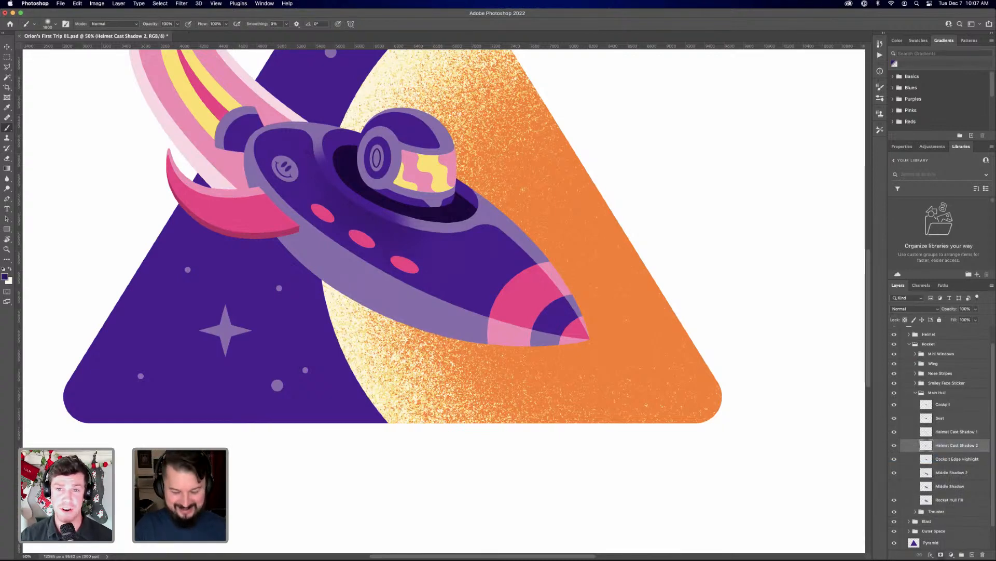
left_click(941, 554)
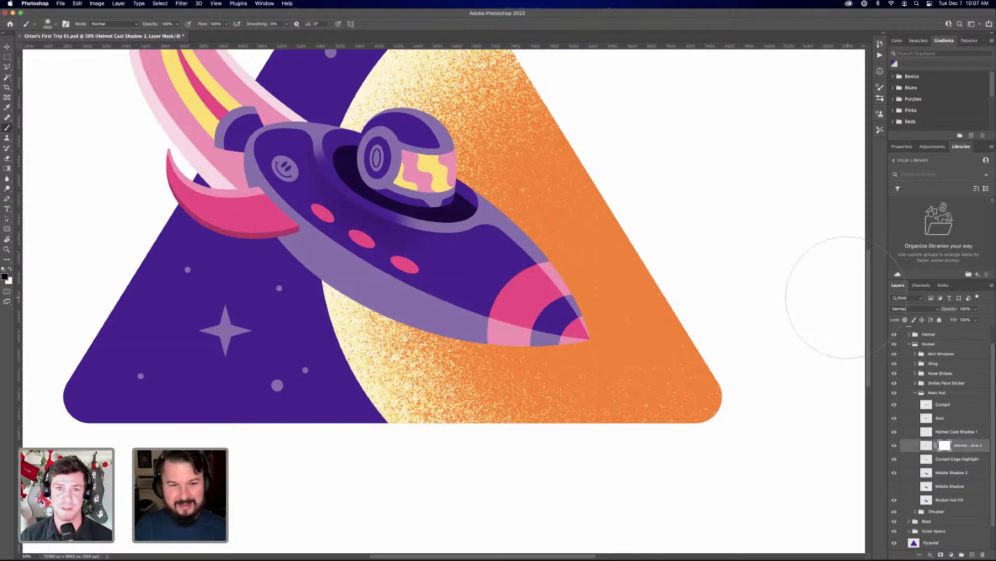
left_click(444, 254)
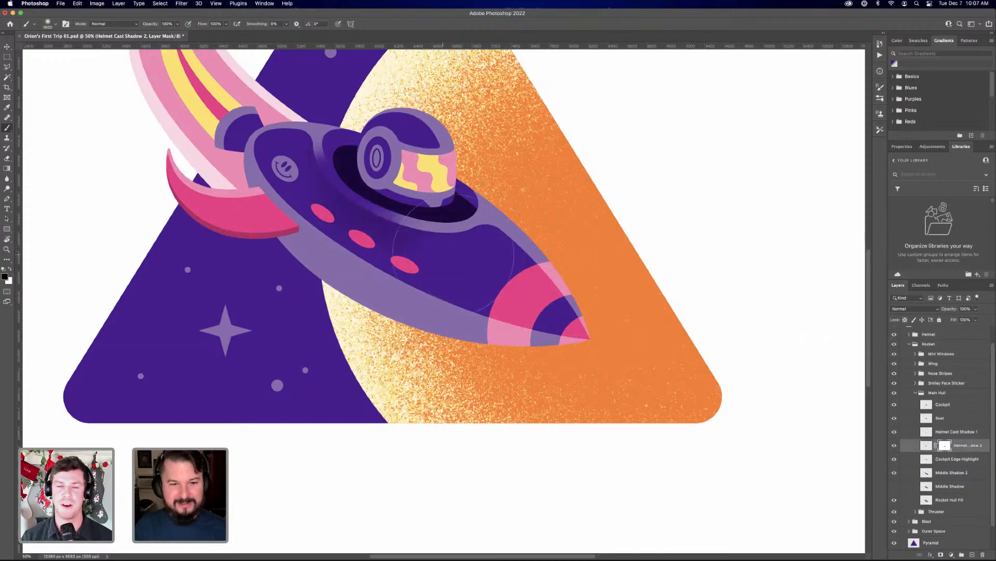
left_click(435, 253)
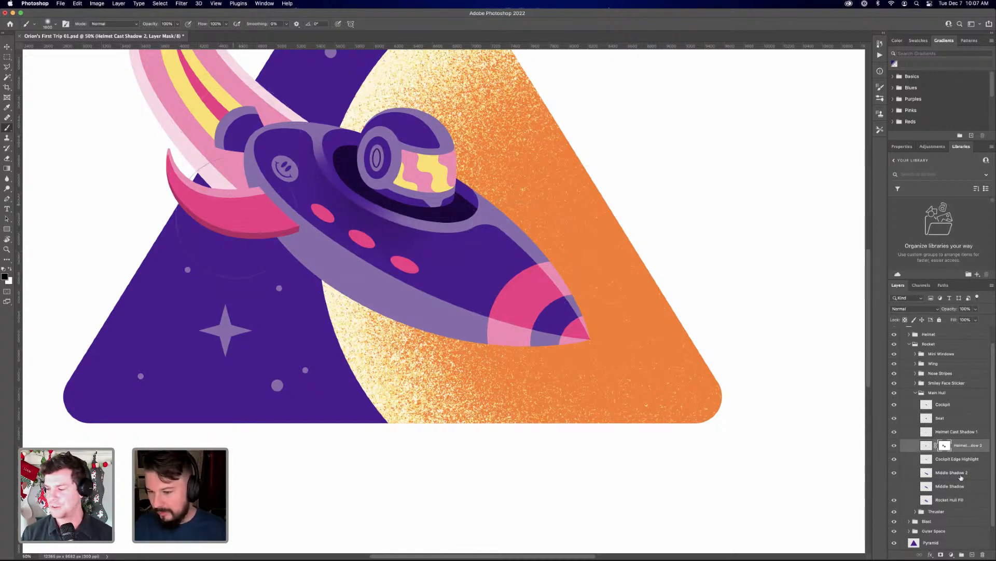
right_click(945, 445)
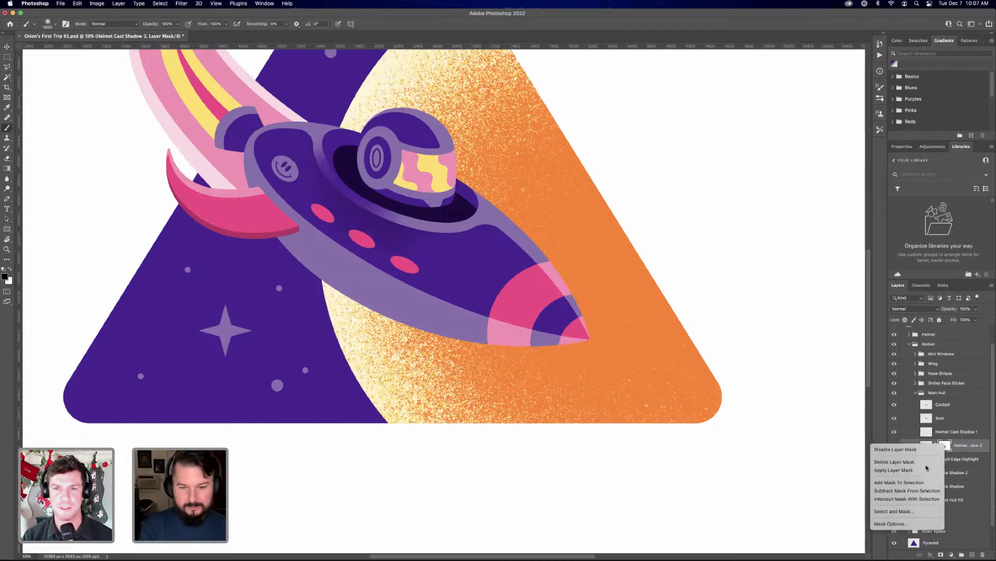
left_click(929, 470)
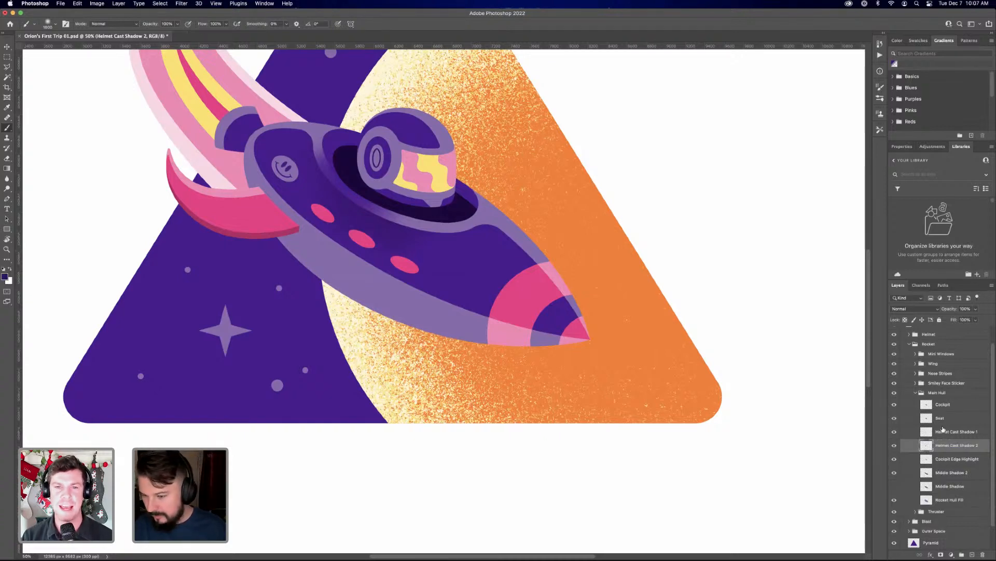
Create a new layer directly above Rocket Hull Fill and load the Rocket Hull Fill outline as a selection
left_click(951, 473)
left_click(953, 486)
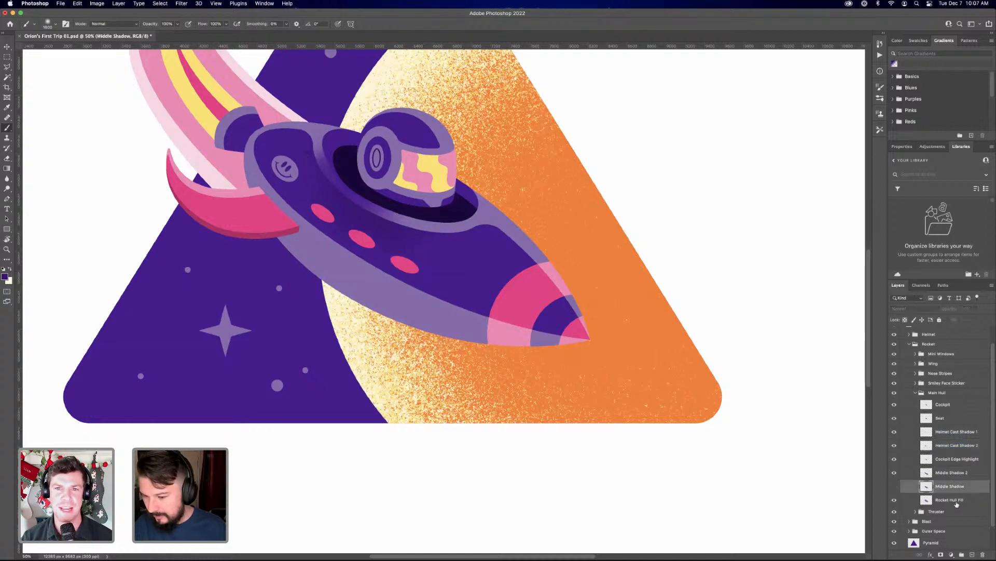
left_click(952, 499)
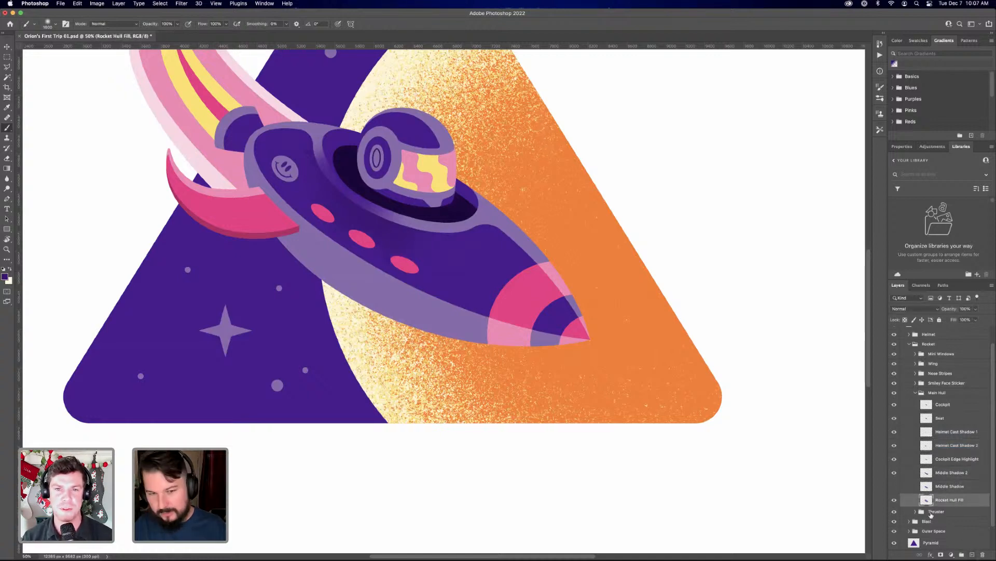
key("super+shift+alt+n")
left_click(927, 514, "super")
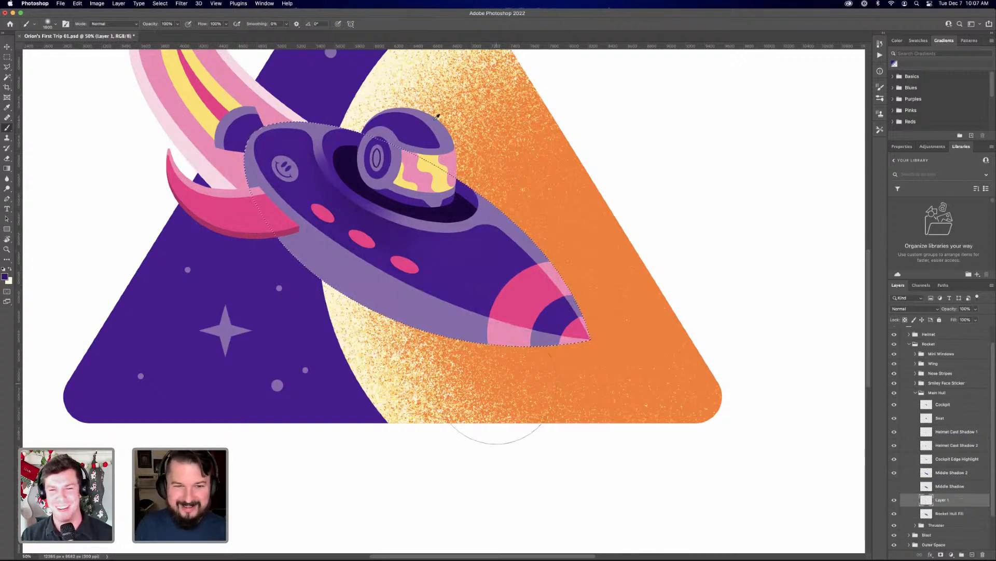
Sample a pale yellow and paint a soft highlight inside the selection along the hull's upper edge near the nose with a smaller brush
key("super+minus")
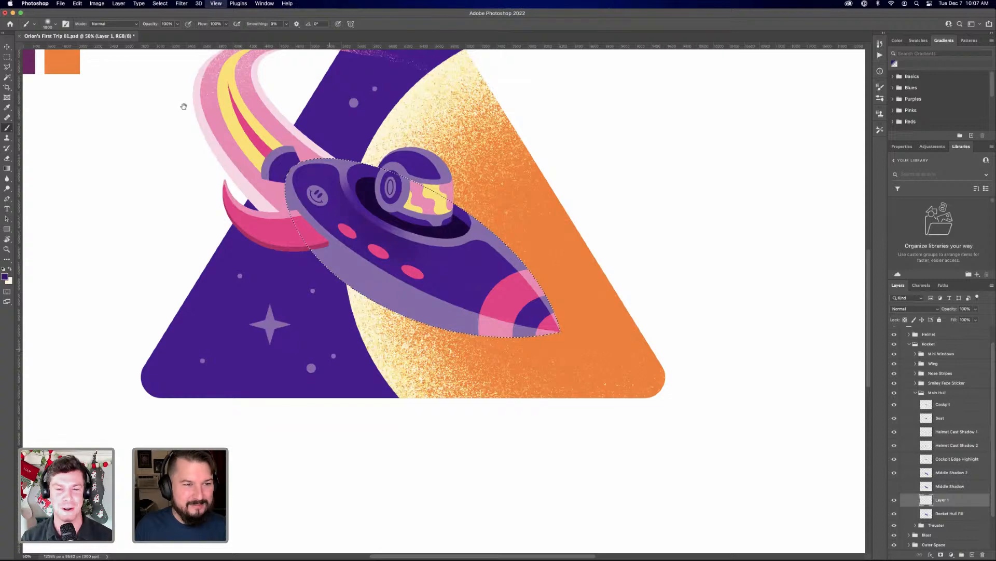
key("super+minus")
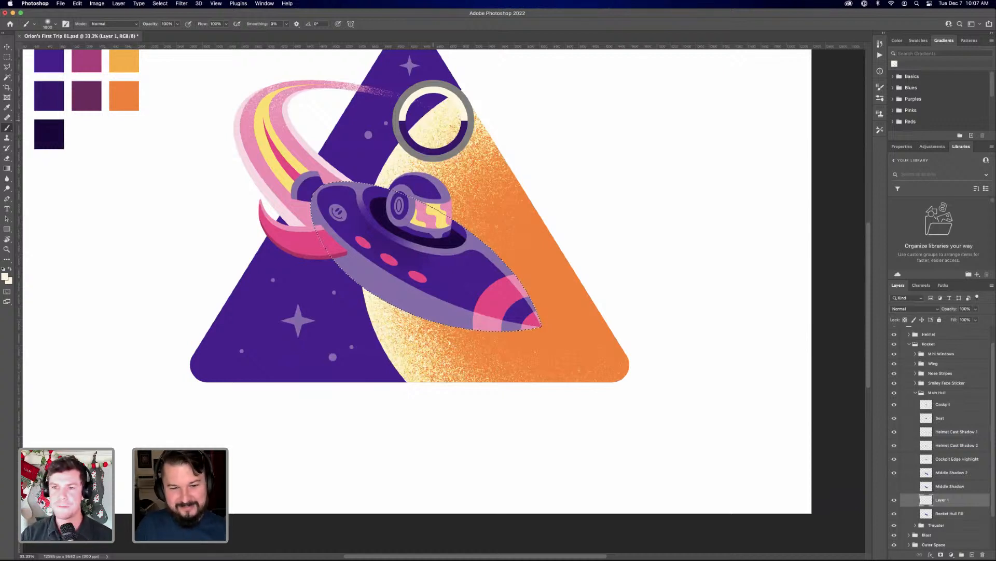
scroll(486, 242, "up", 3)
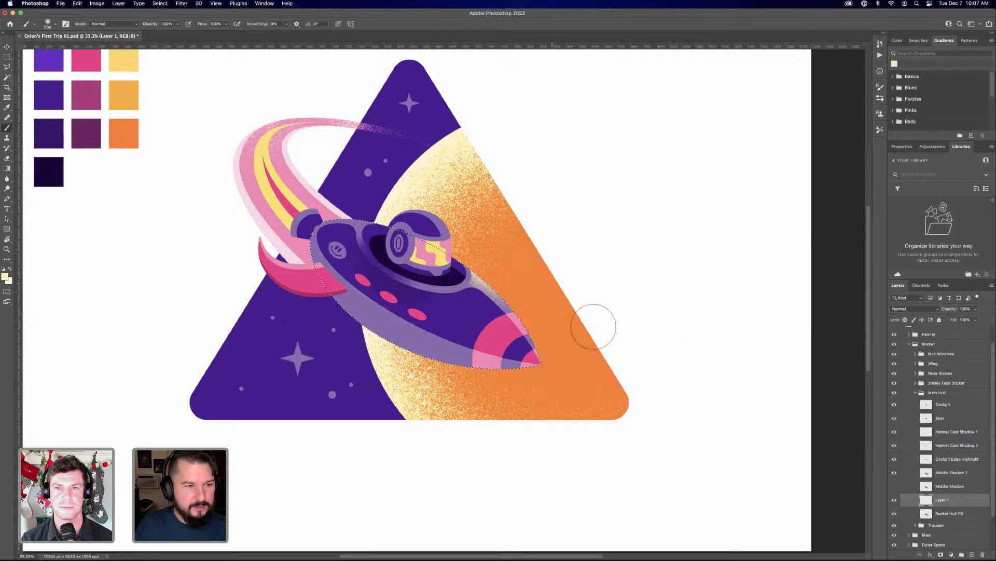
key("bracketleft")
key("bracketleft")
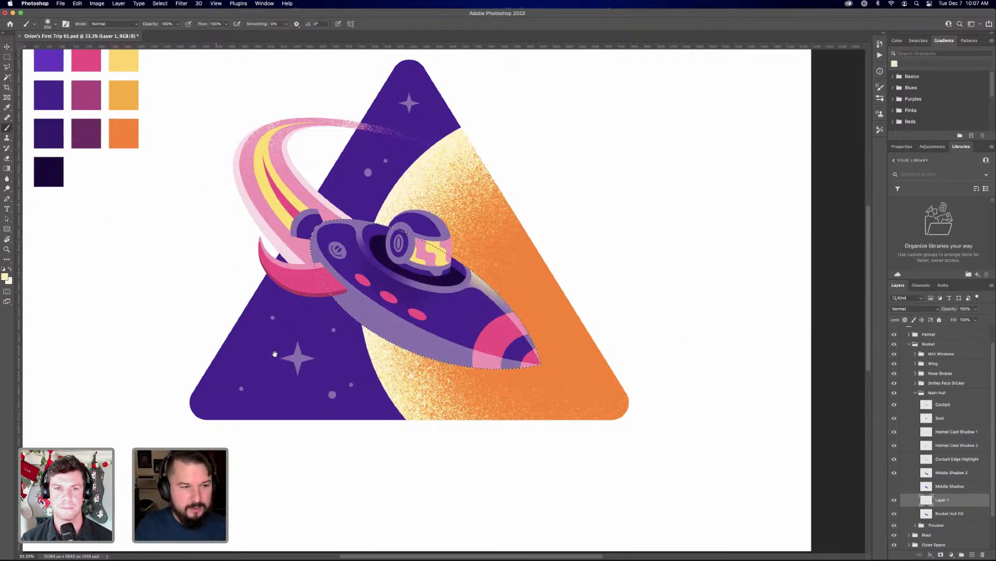
left_click_drag(213, 212, 276, 342)
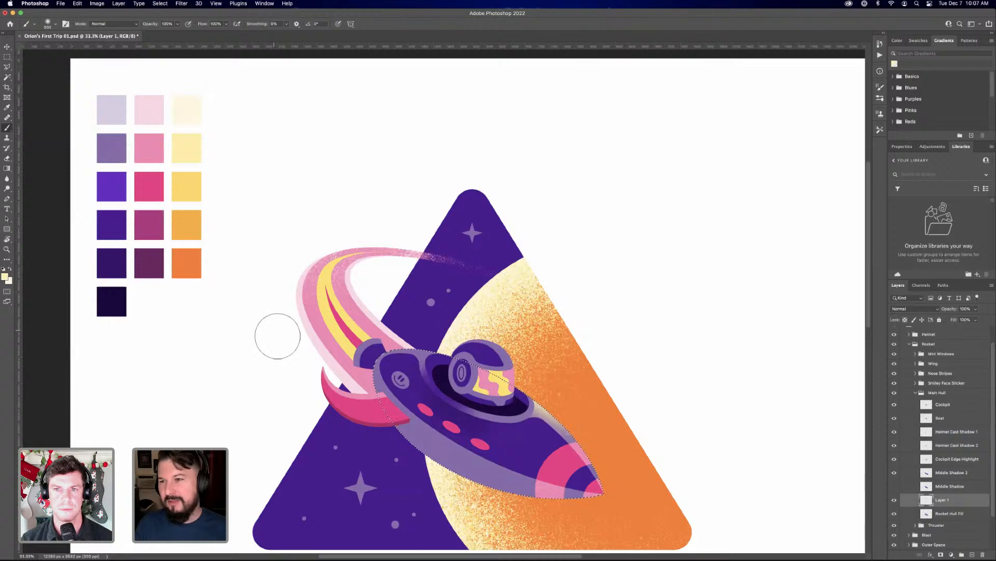
Move Layer 1 above Cockpit Edge Highlight and extend the soft pale yellow highlight along the hull's upper edge at the nose and rear
scroll(277, 336, "right", 2)
scroll(278, 336, "down", 1)
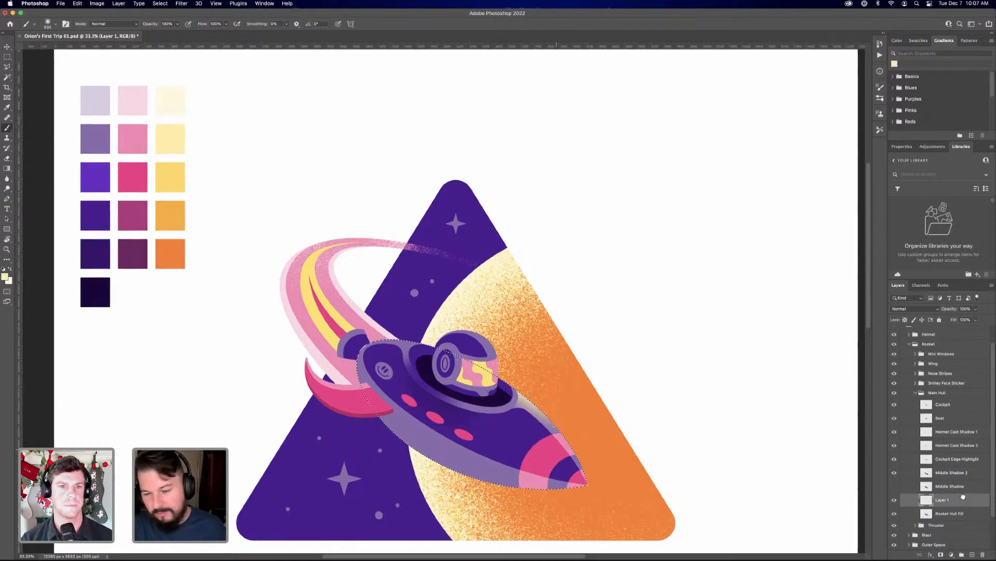
key("super+equal")
left_click_drag(961, 467, 959, 454)
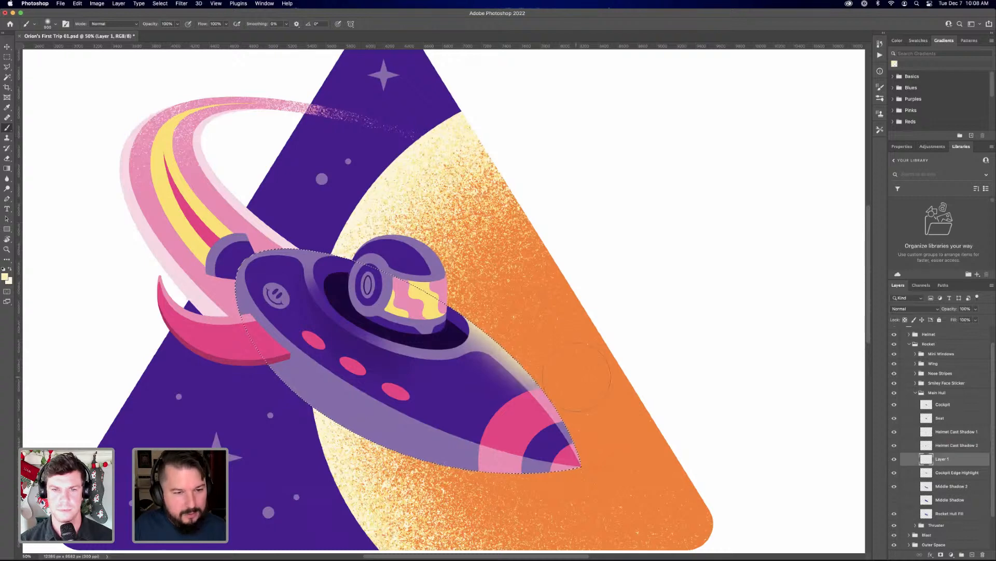
left_click_drag(576, 378, 601, 431)
left_click_drag(278, 223, 335, 233)
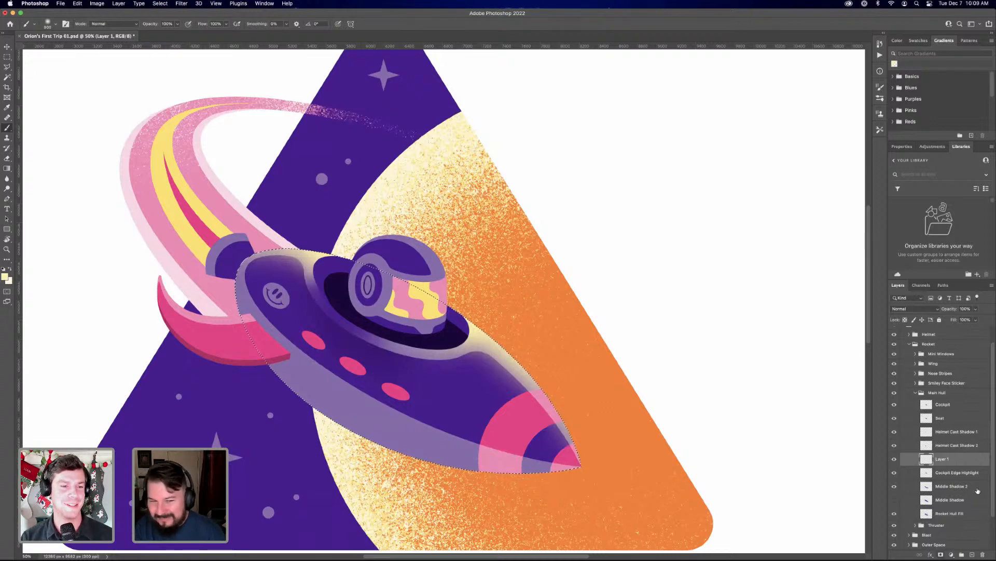
Add a layer mask to Layer 1 from the hull selection and soften the highlight's inner edges with a soft black brush
left_click(941, 554)
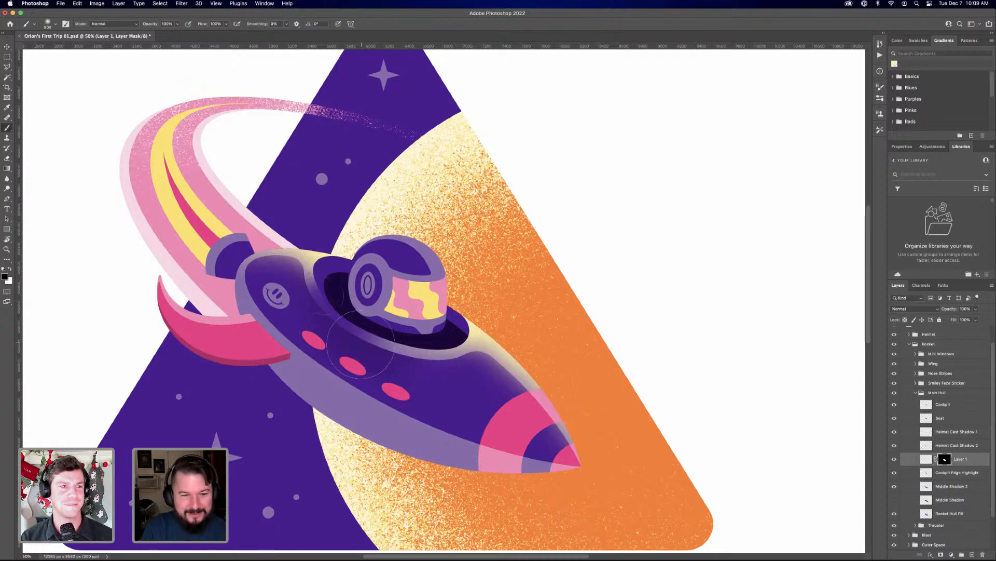
key("bracketleft")
key("bracketleft")
key("bracketleft")
key("bracketleft")
key("bracketleft")
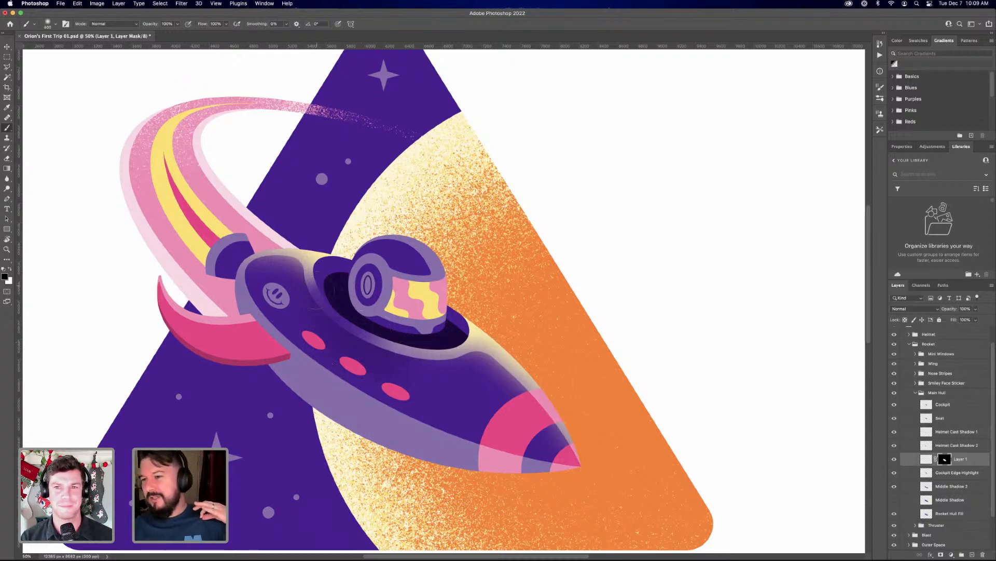
key("bracketright")
key("bracketright")
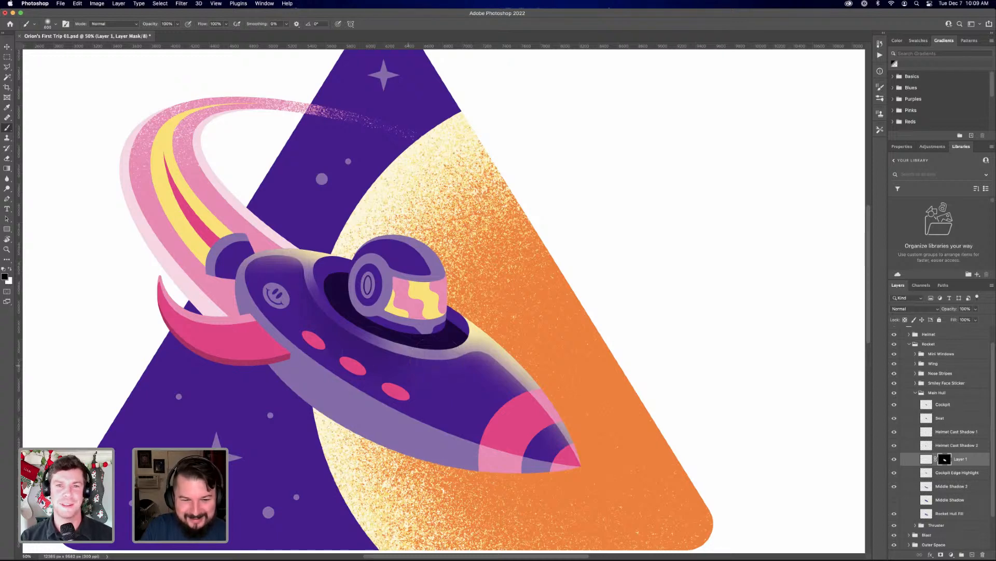
key("bracketleft")
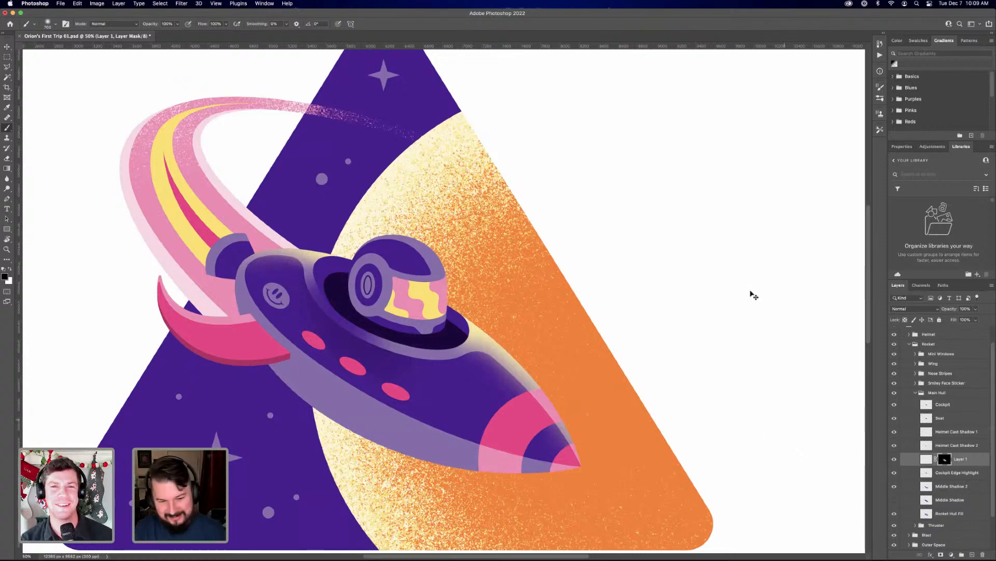
Apply Layer 1's mask and rename the layer as Sun Highlight
key("super+h")
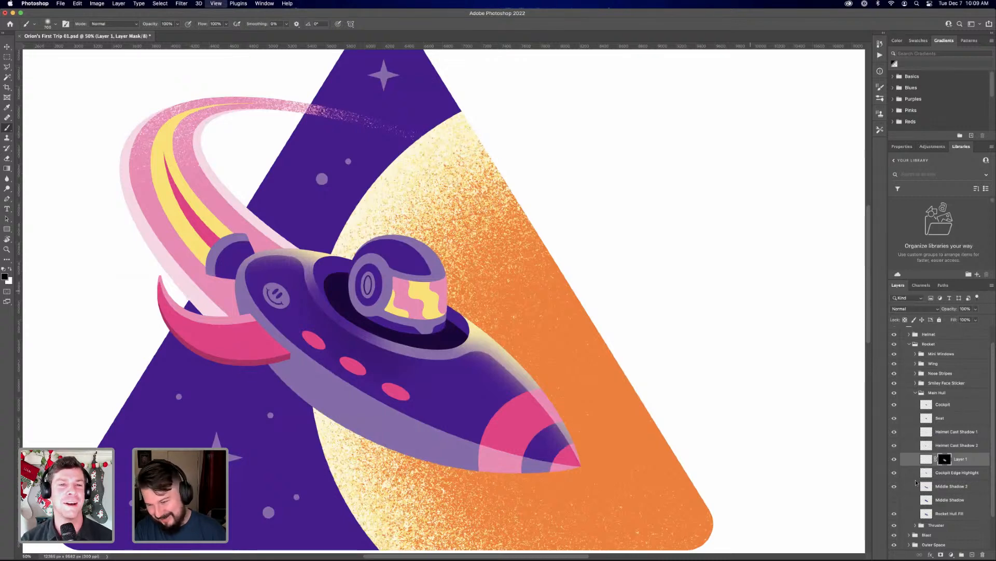
key("super+minus")
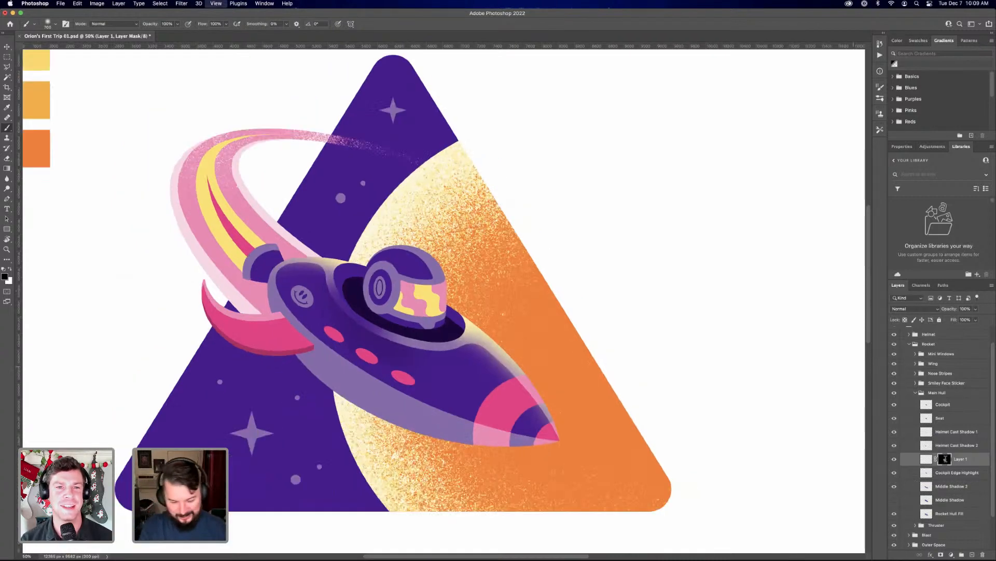
double_click(942, 459)
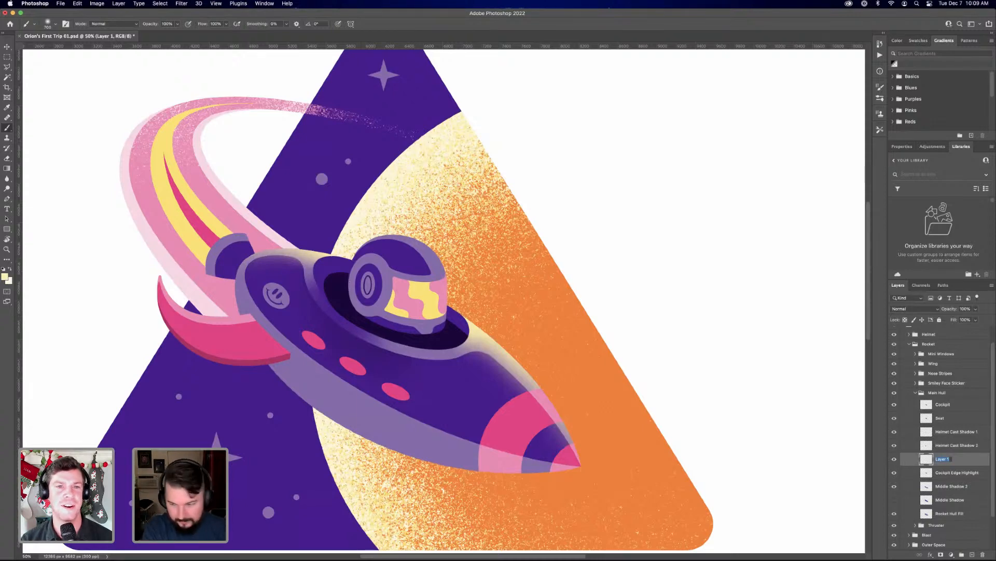
type("Sun H")
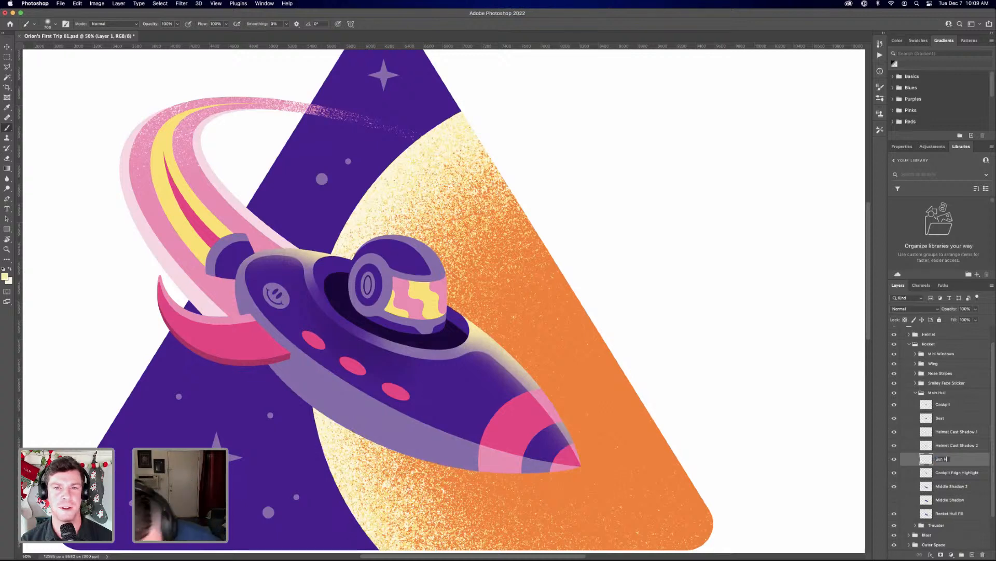
type("ighlight")
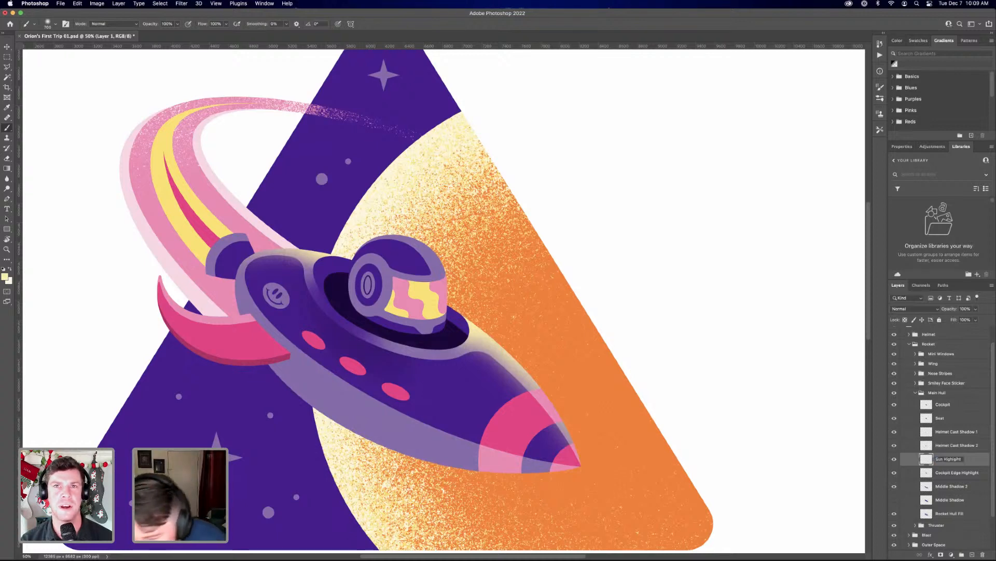
key("BackSpace")
key("BackSpace")
key("BackSpace")
key("BackSpace")
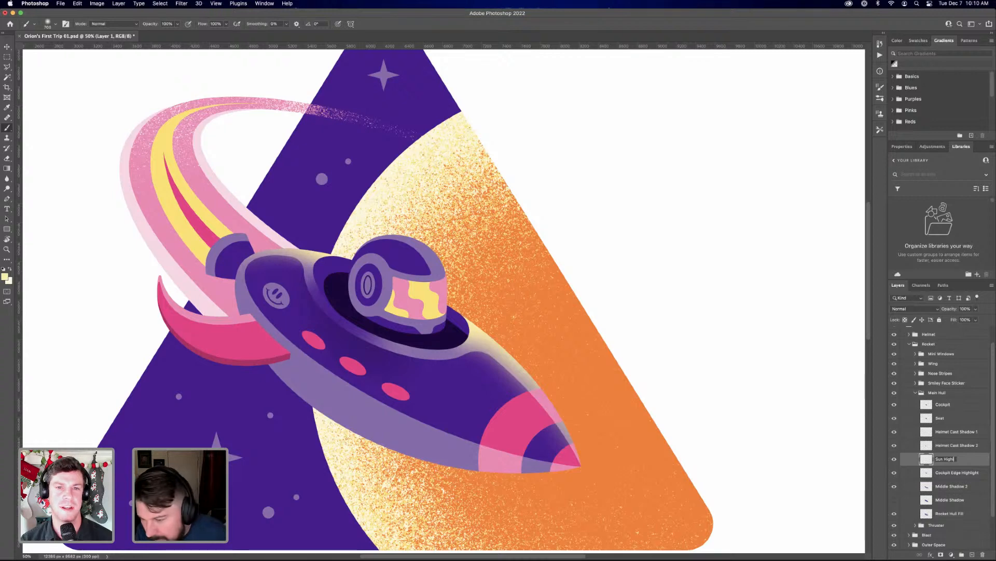
type("ight")
key("Return")
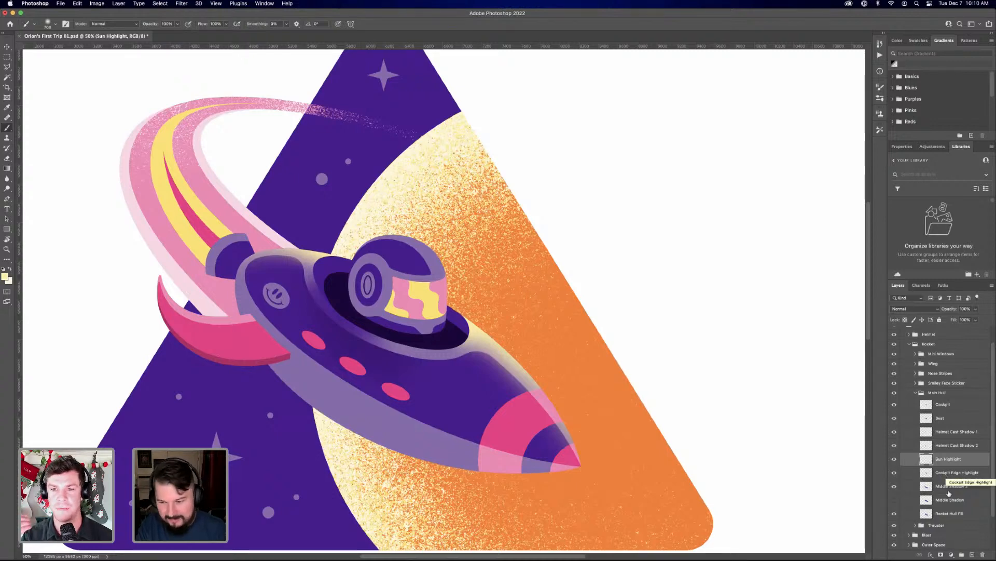
Check the Cockpit Edge Highlight outline as a selection, deselect it, and toggle the visibility of Middle Shadow 2 to compare the hull shading
left_click(928, 474, "super")
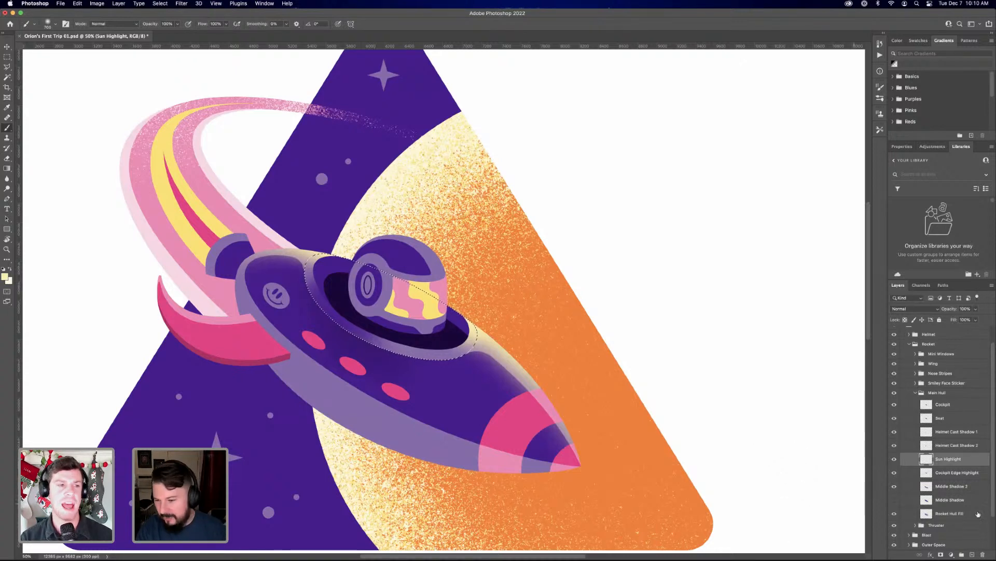
key("super+d")
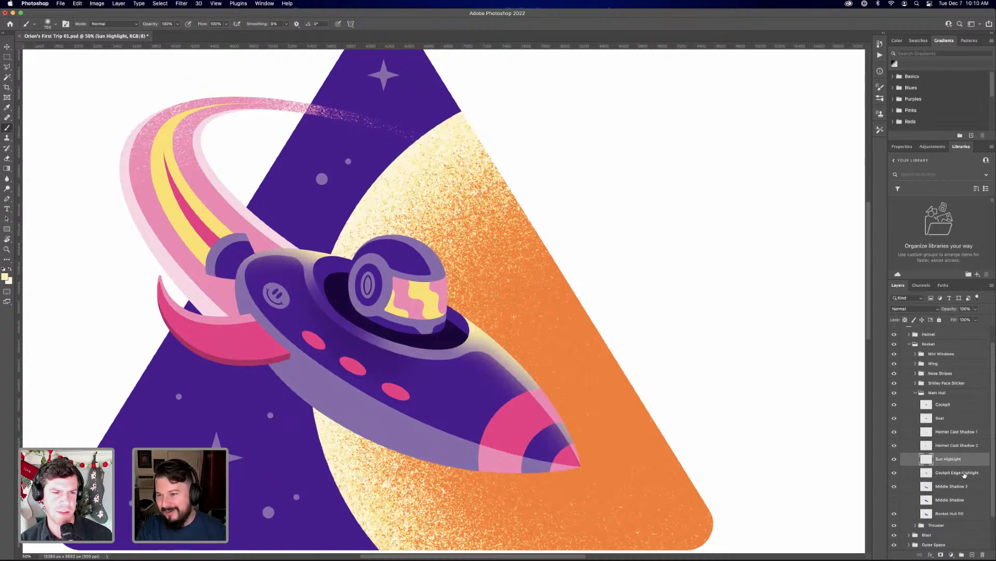
left_click(964, 474)
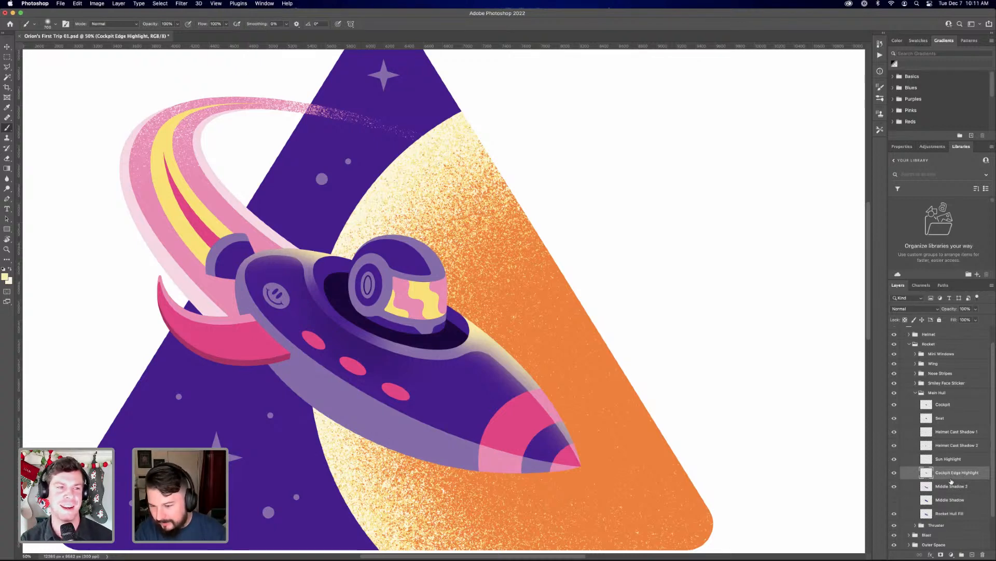
left_click(950, 487)
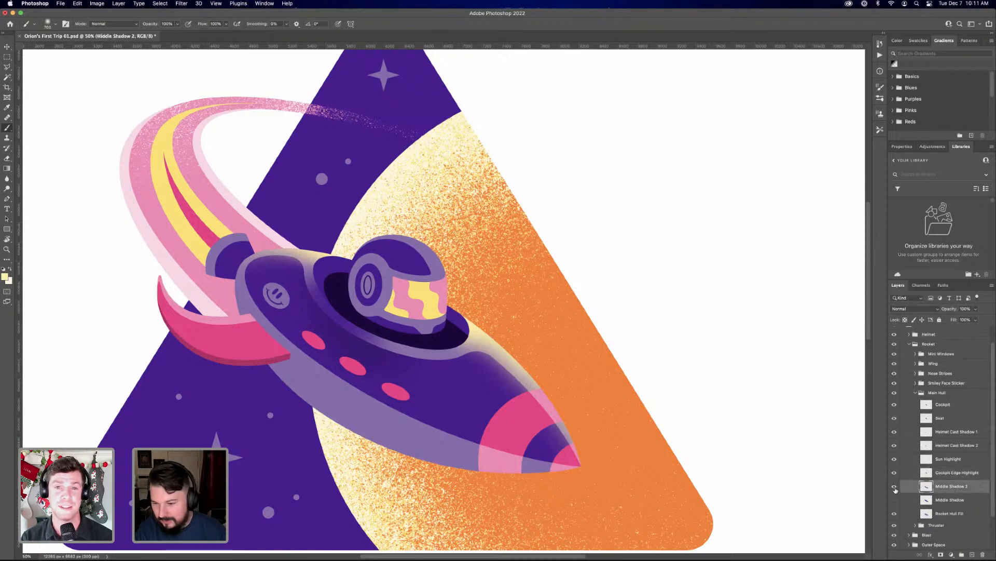
left_click(893, 486)
left_click(893, 487)
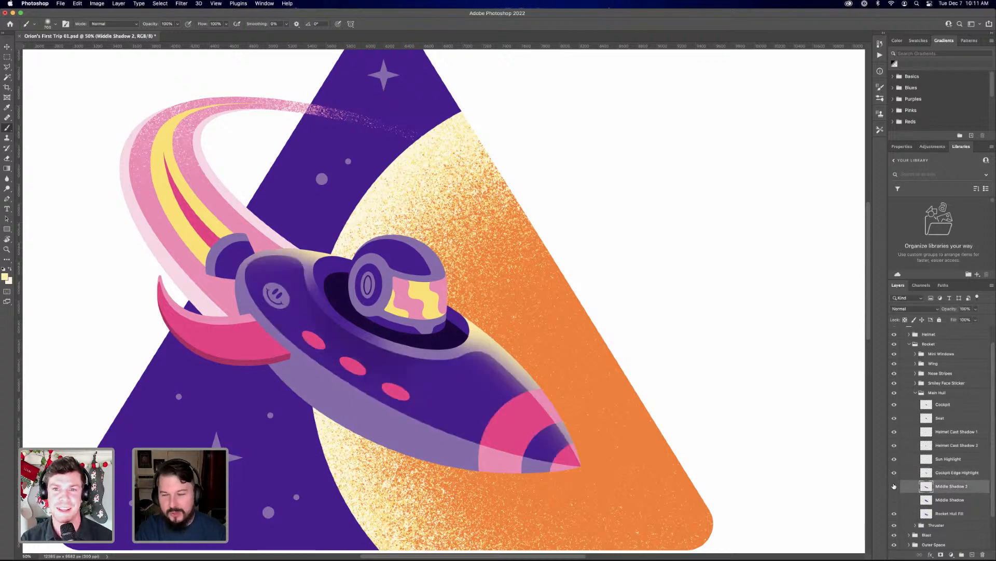
left_click(894, 486)
left_click(895, 486)
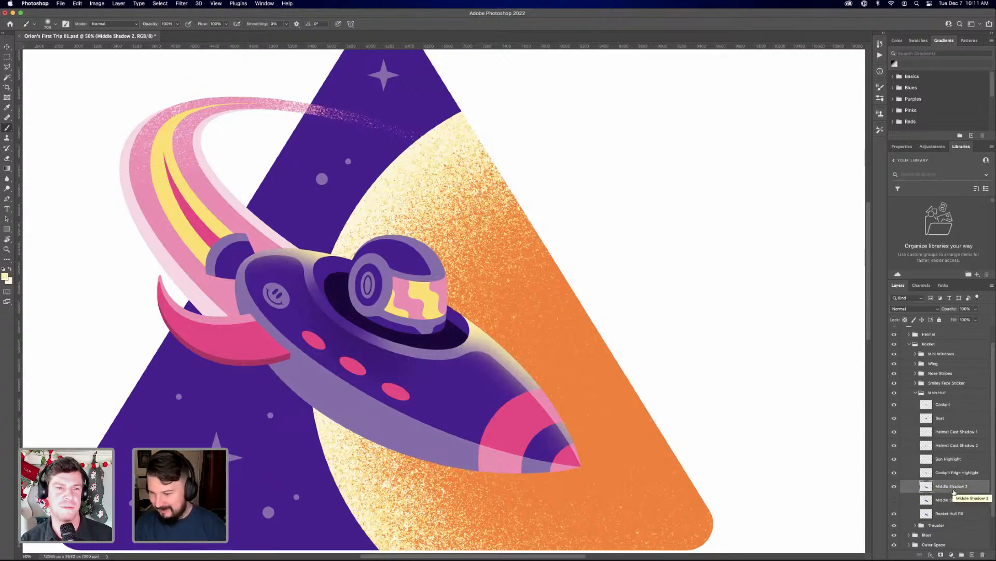
Add a new layer directly above Rocket Hull Fill and load the hull's outline as a selection
left_click(949, 445)
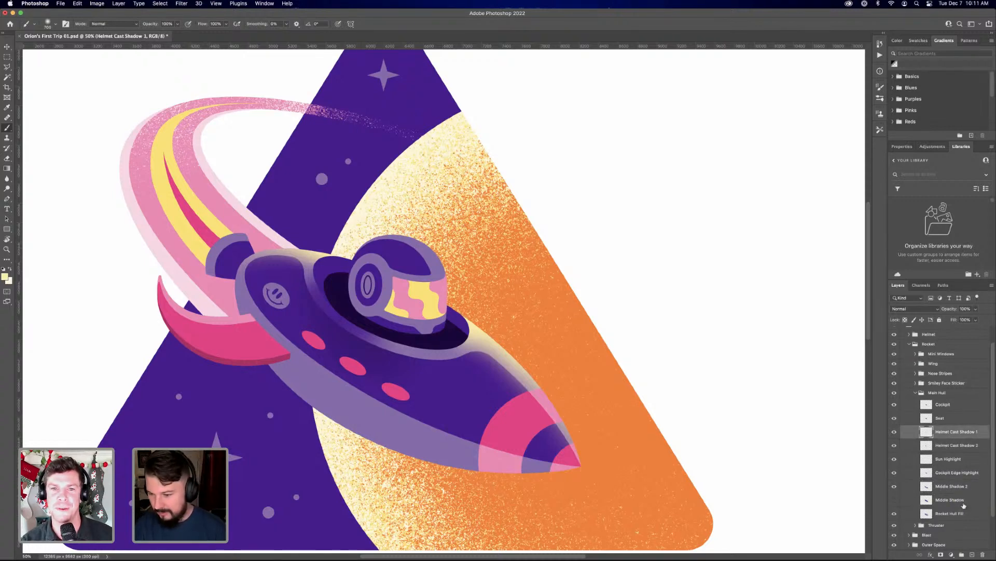
left_click(960, 486)
left_click(956, 514)
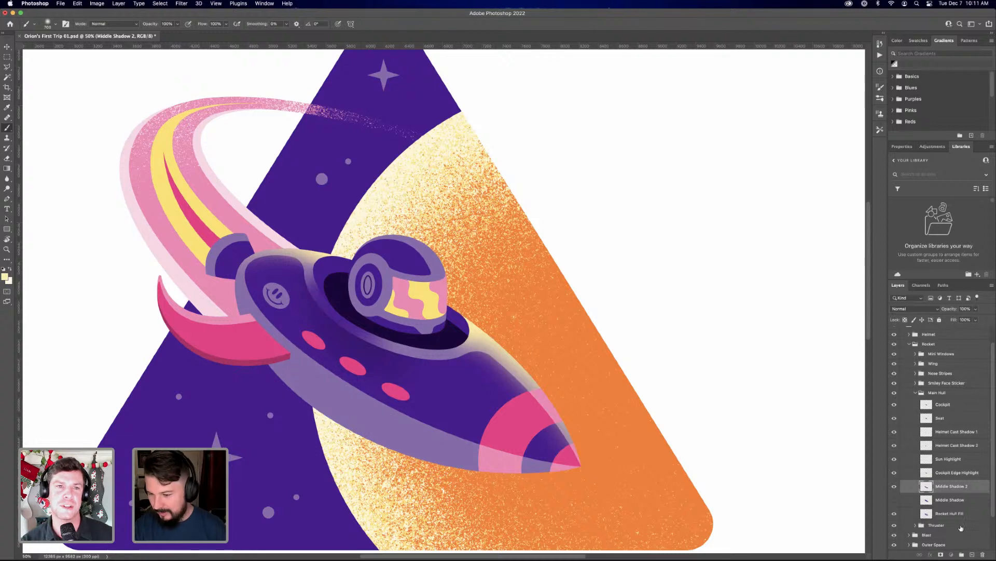
left_click(972, 554)
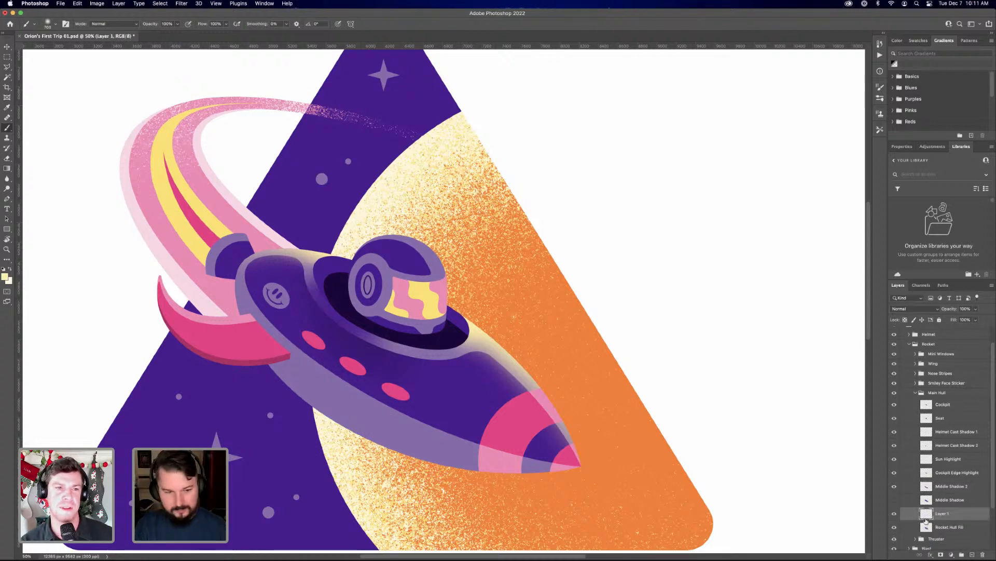
left_click(928, 527, "super")
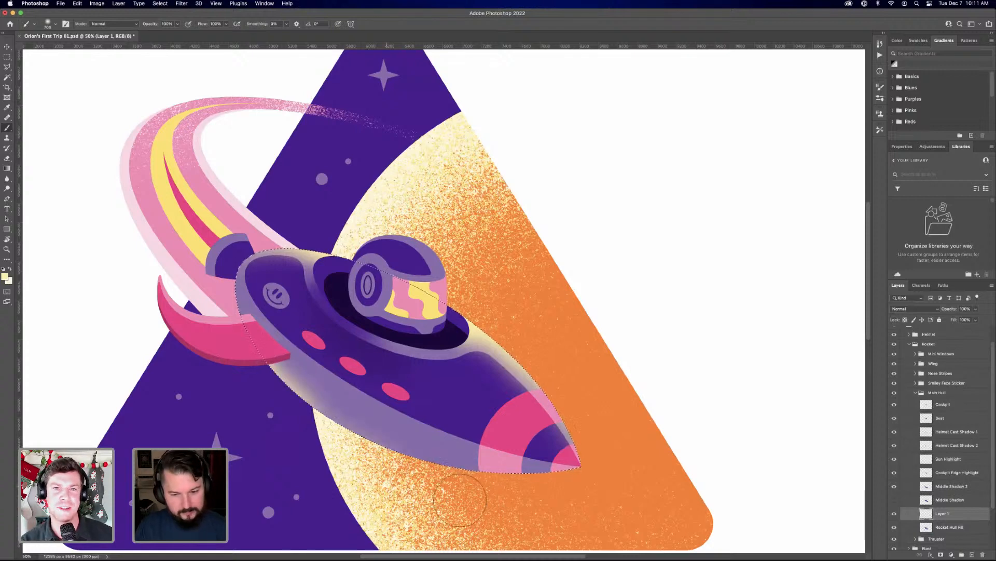
Paint a soft pale yellow highlight along the hull's lower edge inside the selection on Layer 1, and deselect
mouse_move(459, 499)
left_mouse_down()
mouse_move(339, 461)
mouse_move(534, 509)
mouse_move(427, 492)
left_mouse_up()
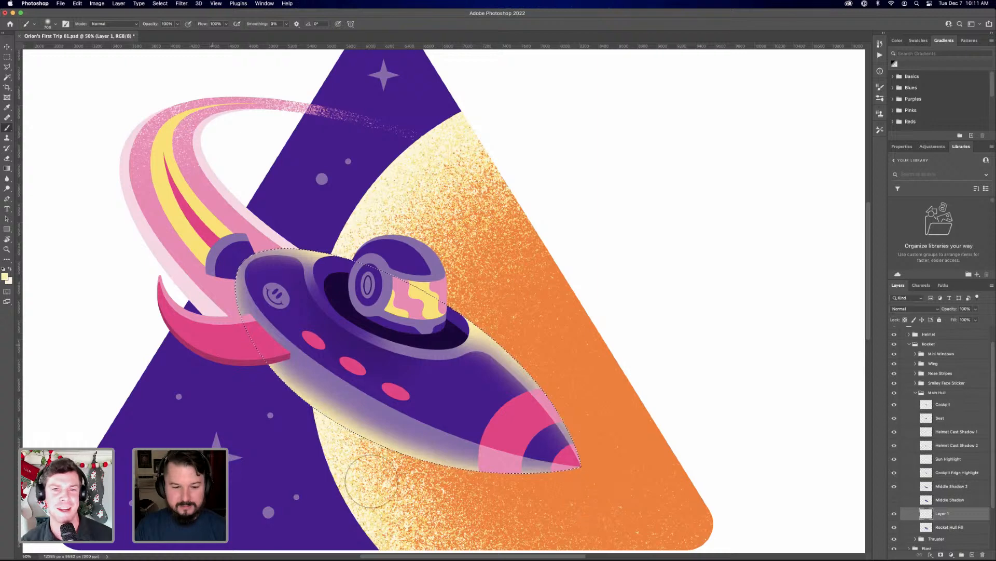
left_click_drag(480, 470, 335, 457)
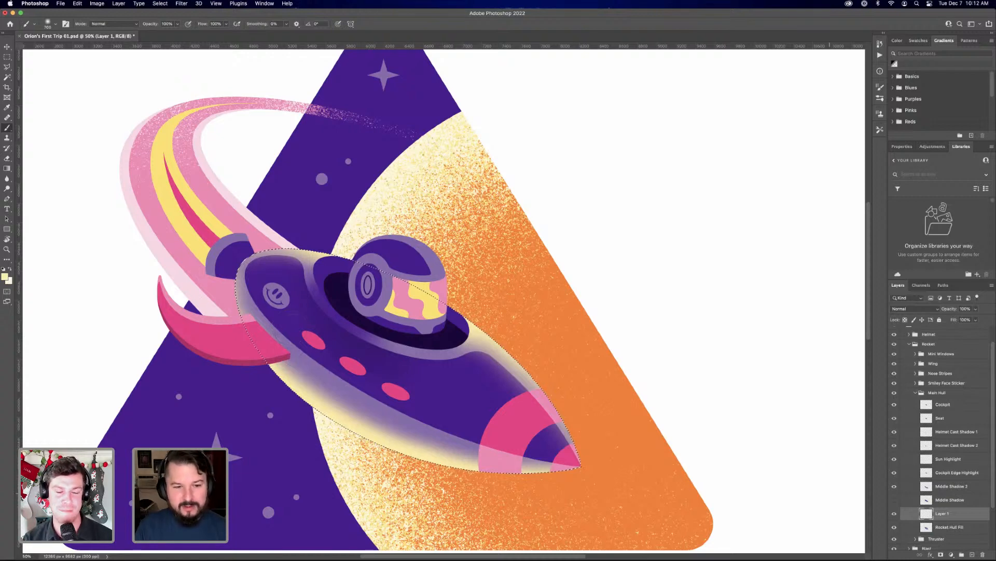
key("super+minus")
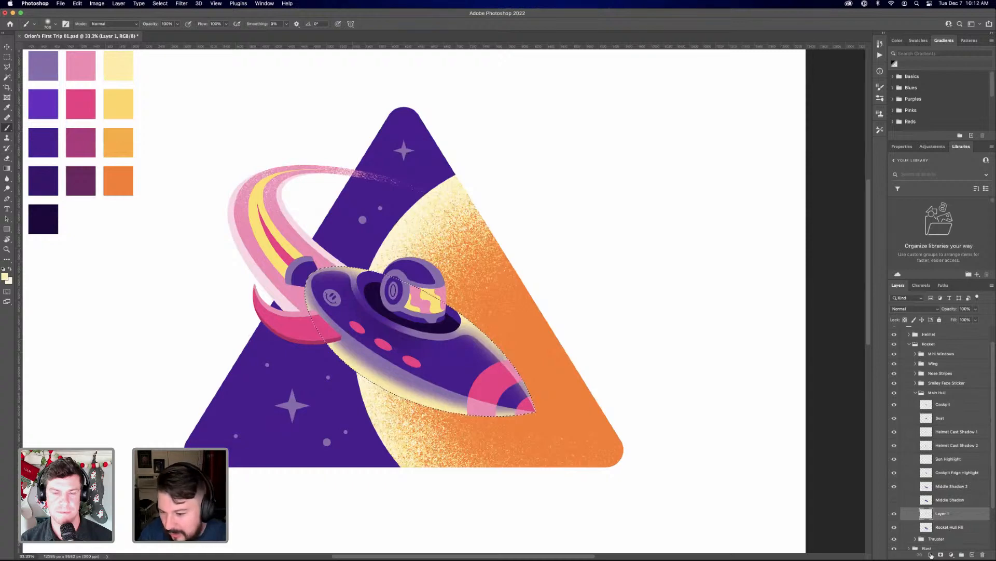
key("super+equal")
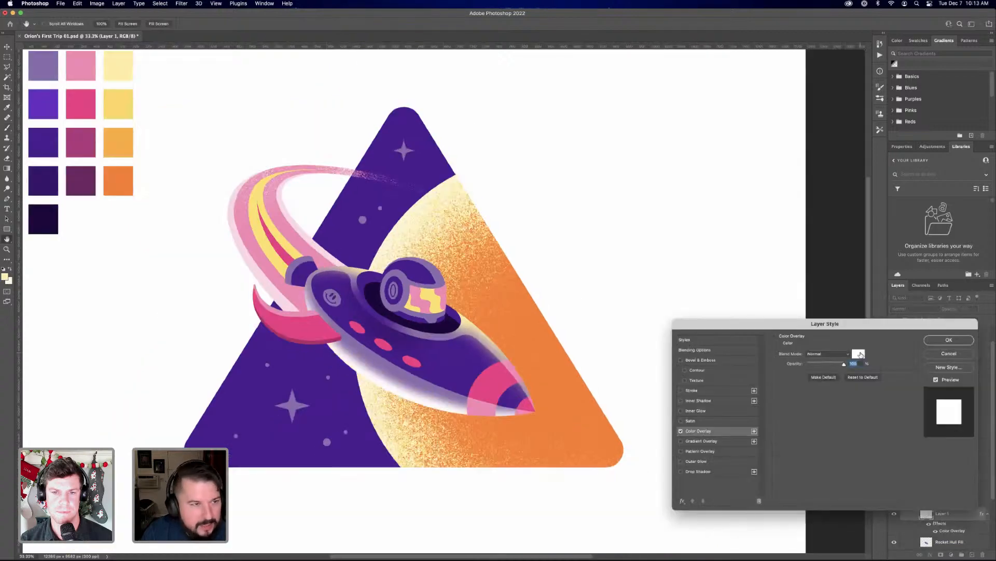
Try a Color Overlay on Layer 1 using the lightest cream swatch of the colour palette
left_click(859, 355)
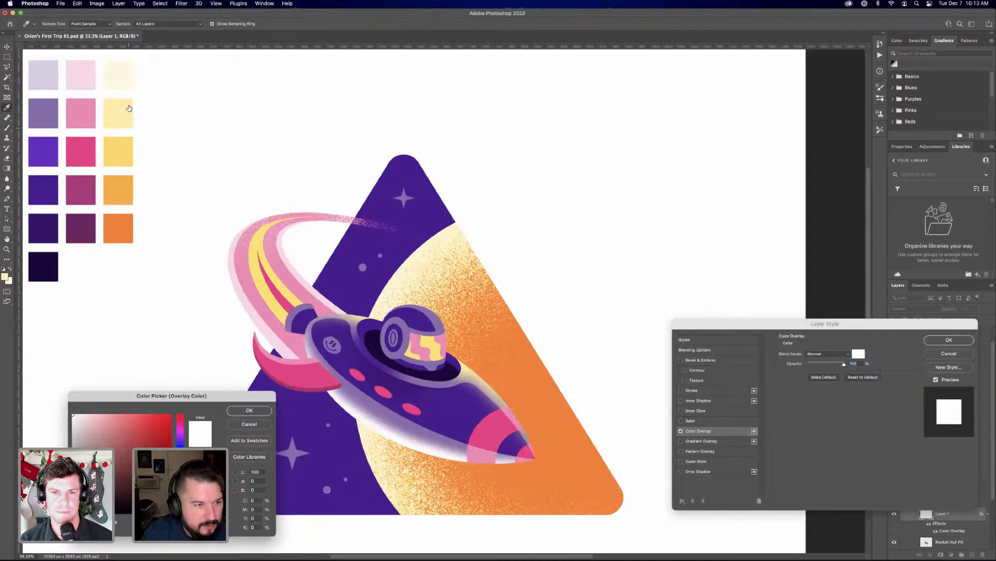
scroll(129, 108, "up", 5)
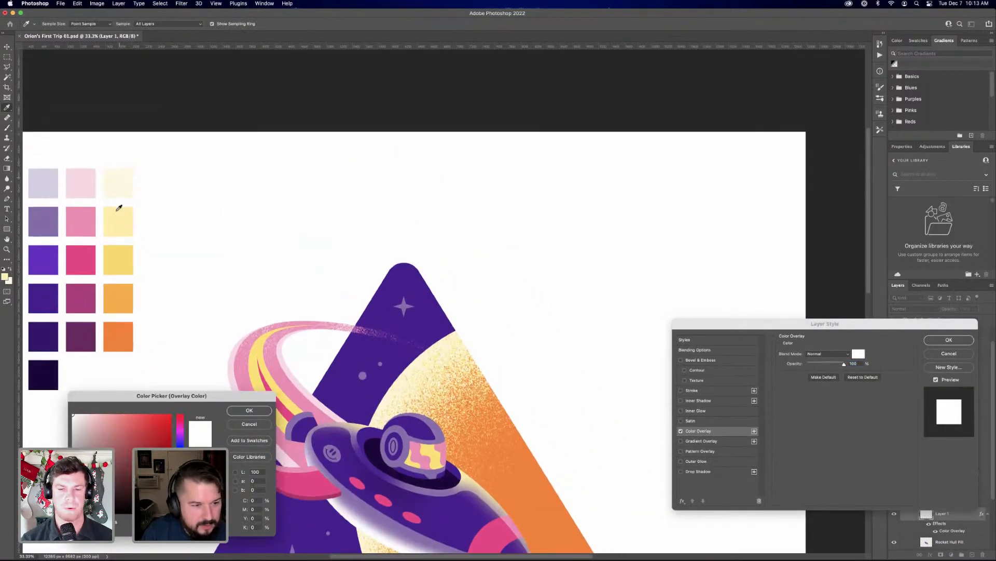
scroll(124, 210, "up", 1)
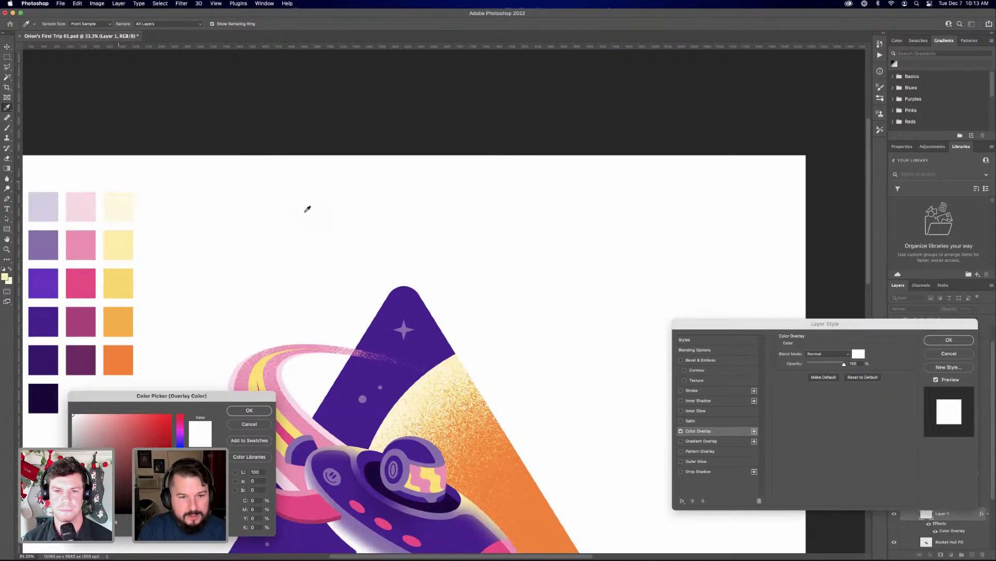
left_click(118, 204)
scroll(306, 209, "down", 1)
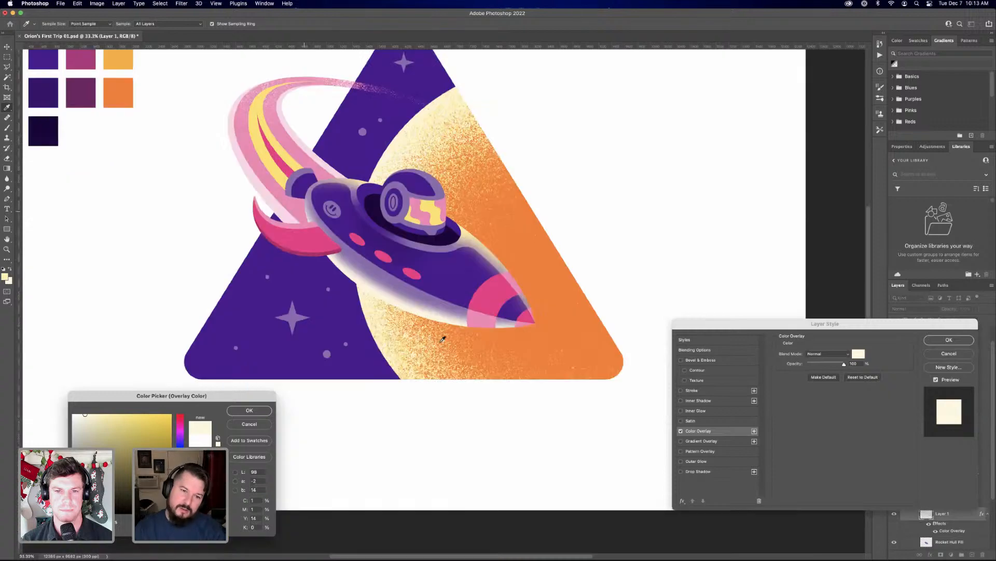
scroll(312, 295, "down", 10)
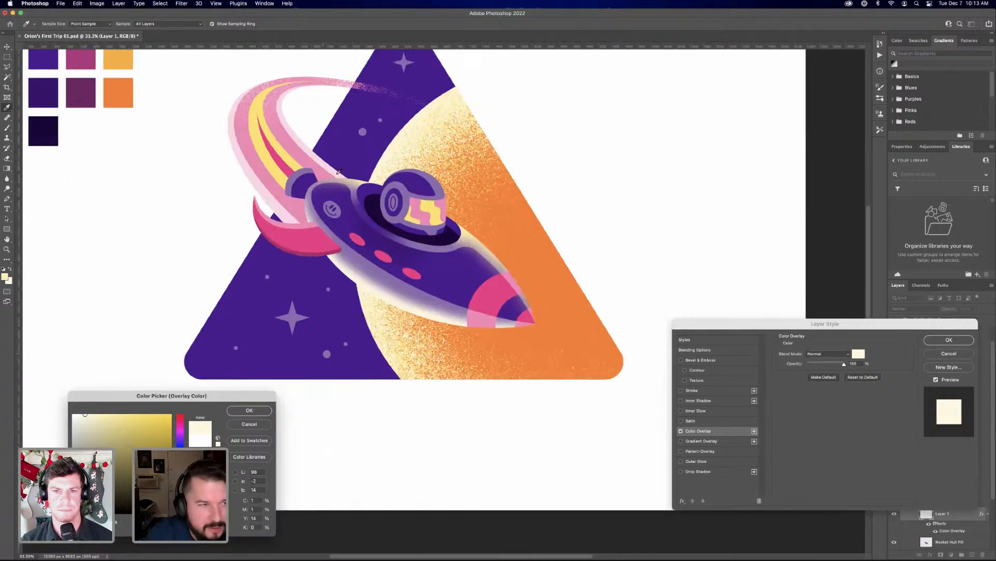
Try the golden yellow and pale yellow palette swatches as the overlay colour, and delete the Color Overlay from Layer 1
scroll(171, 83, "up", 1)
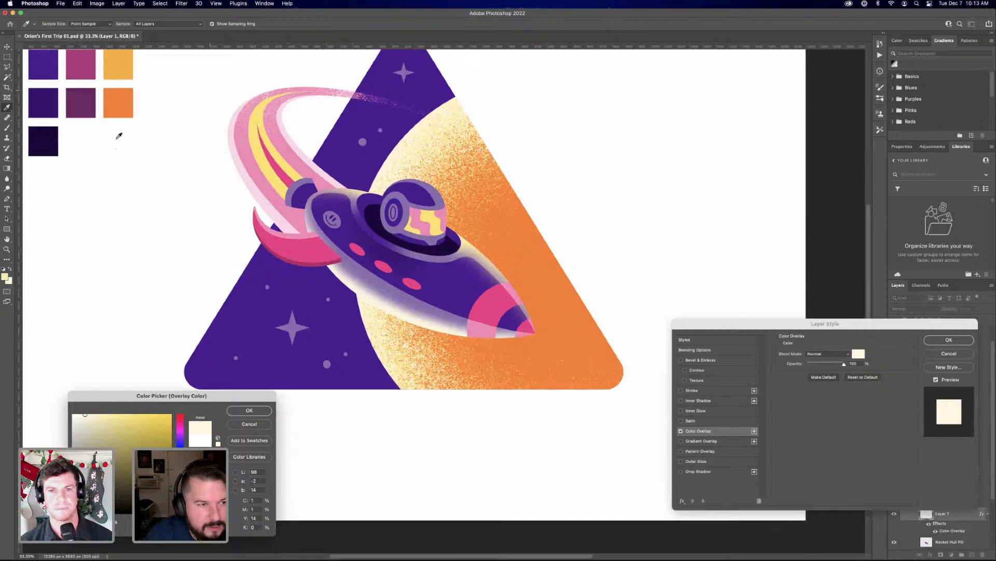
scroll(119, 136, "up", 5)
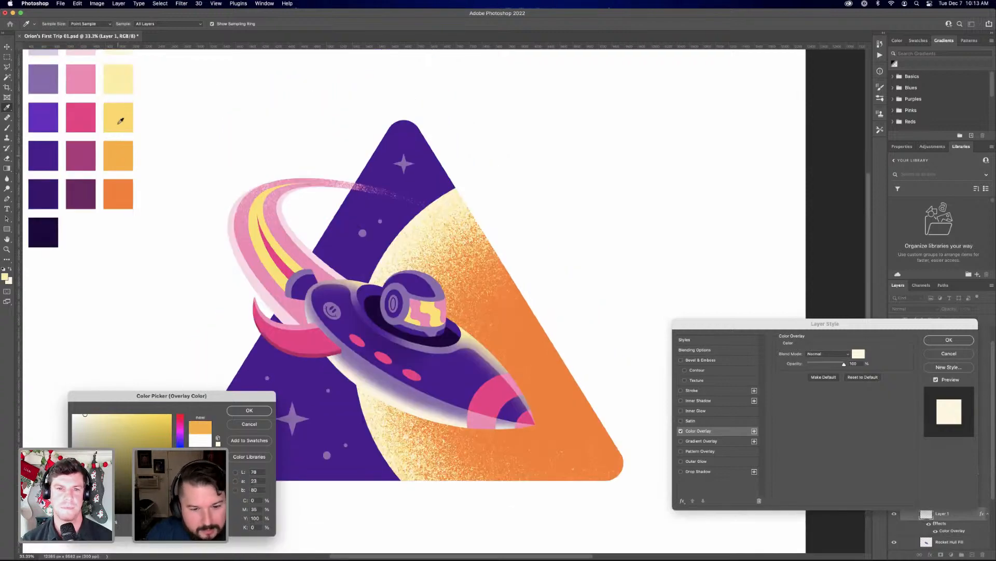
left_click(125, 106)
left_click(123, 107)
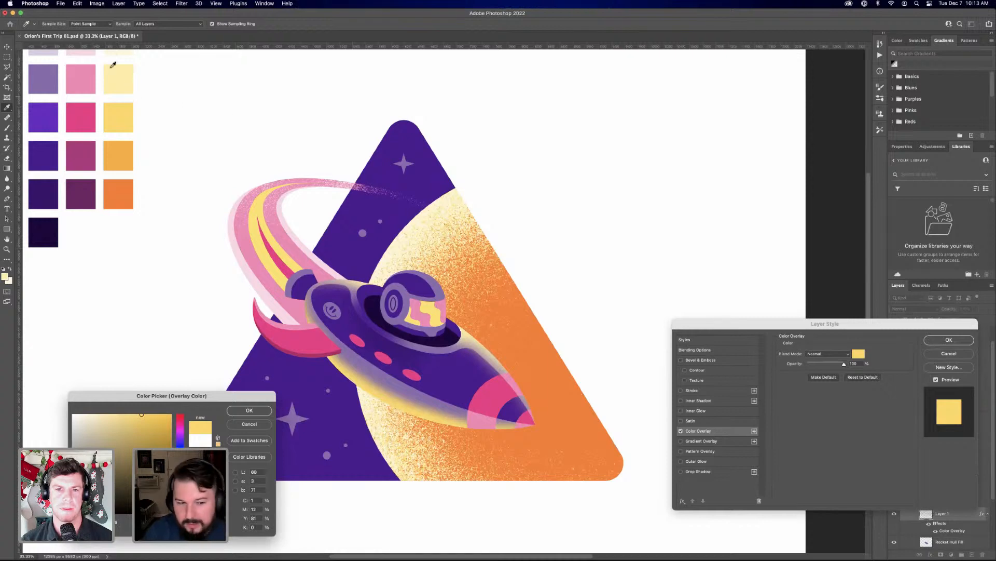
left_click(247, 411)
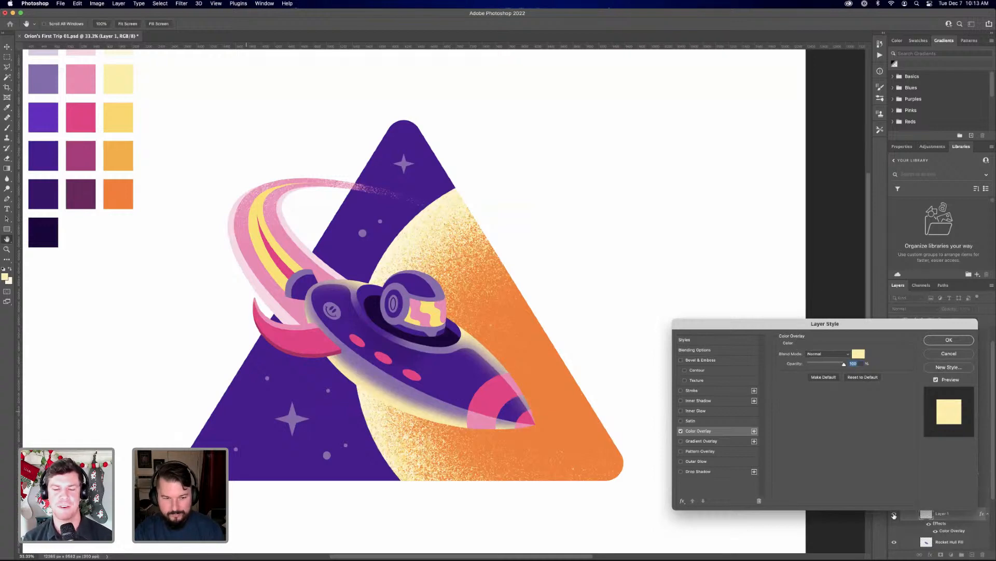
key("Return")
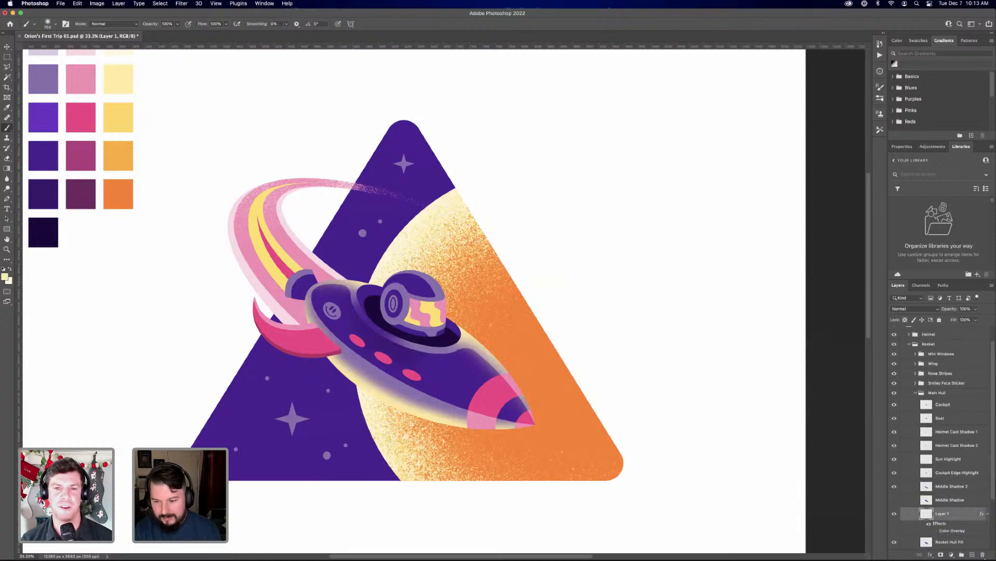
left_click_drag(953, 531, 983, 555)
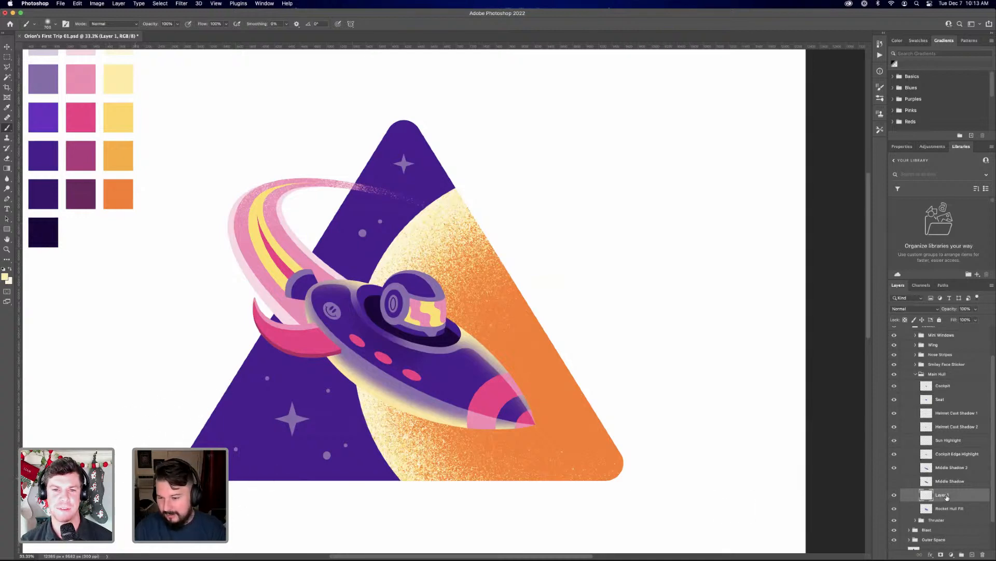
Add a Color Overlay to Layer 1 again and try the hot pink, medium pink and pale pink palette swatches
left_click(932, 555)
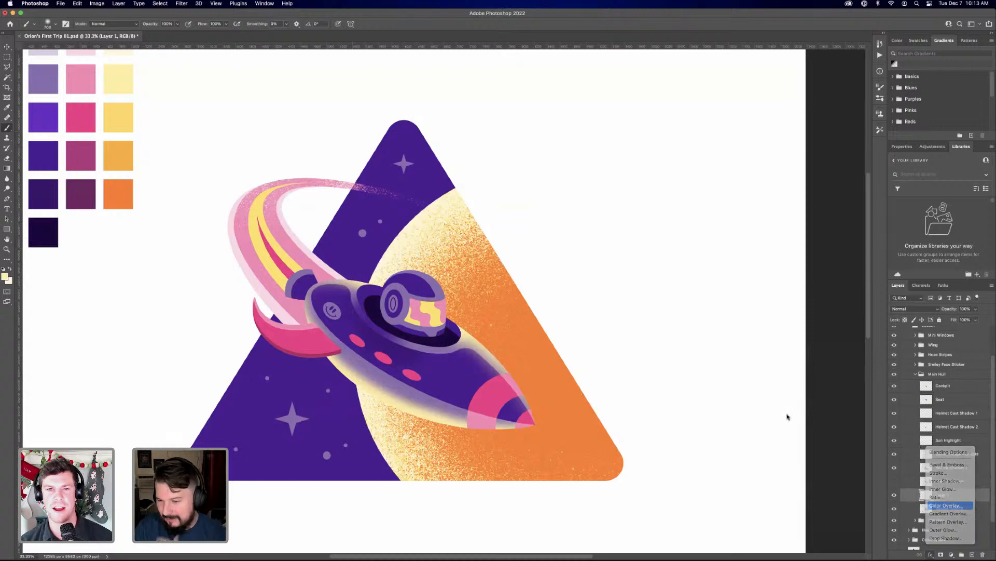
left_click(946, 505)
left_click(858, 354)
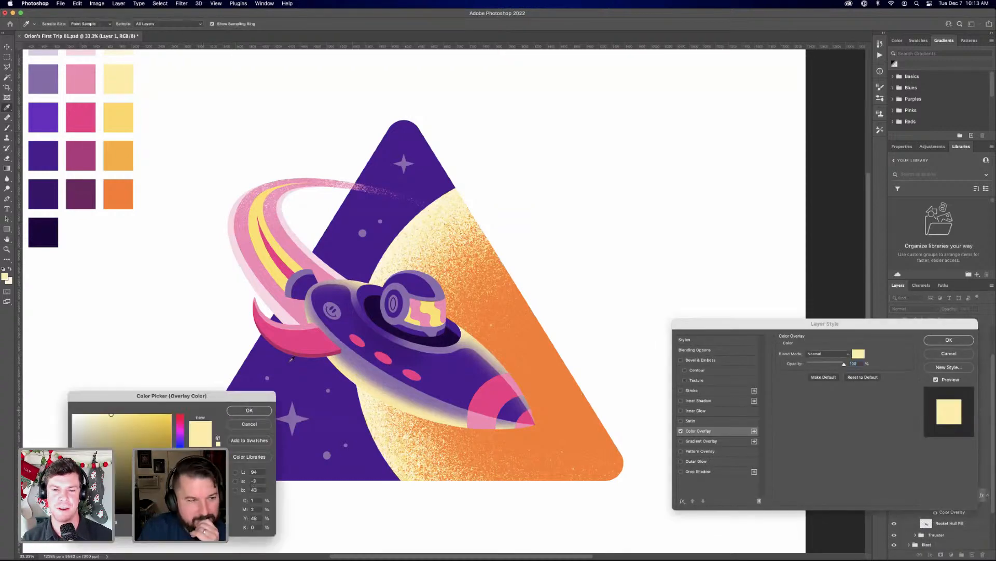
left_click(79, 119)
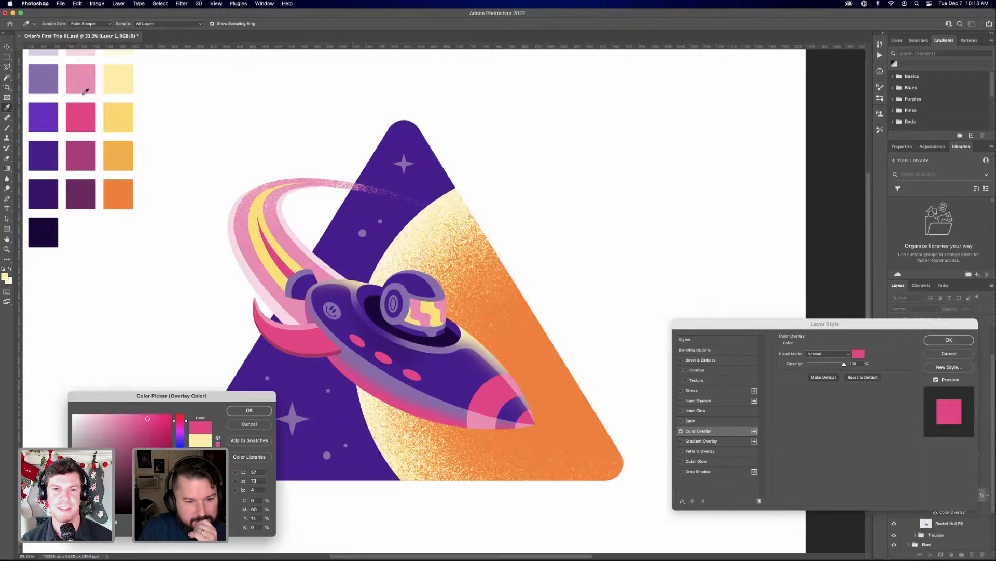
left_click(84, 93)
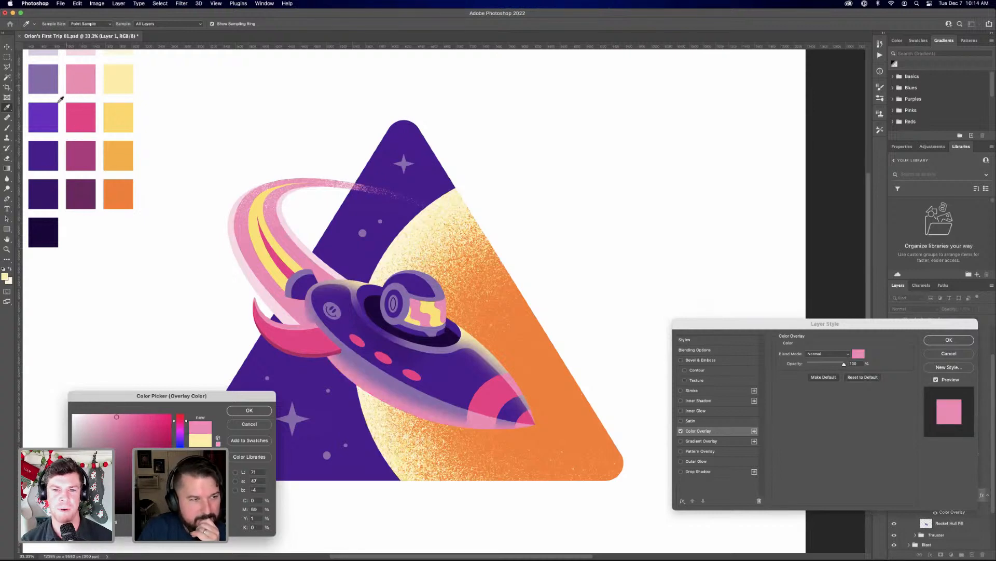
scroll(55, 95, "up", 2)
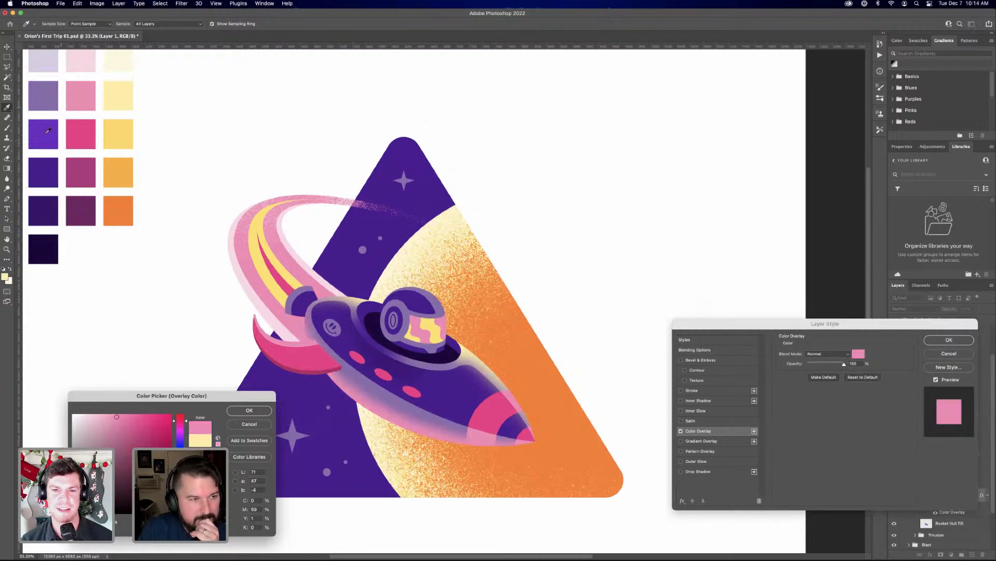
left_click(88, 61)
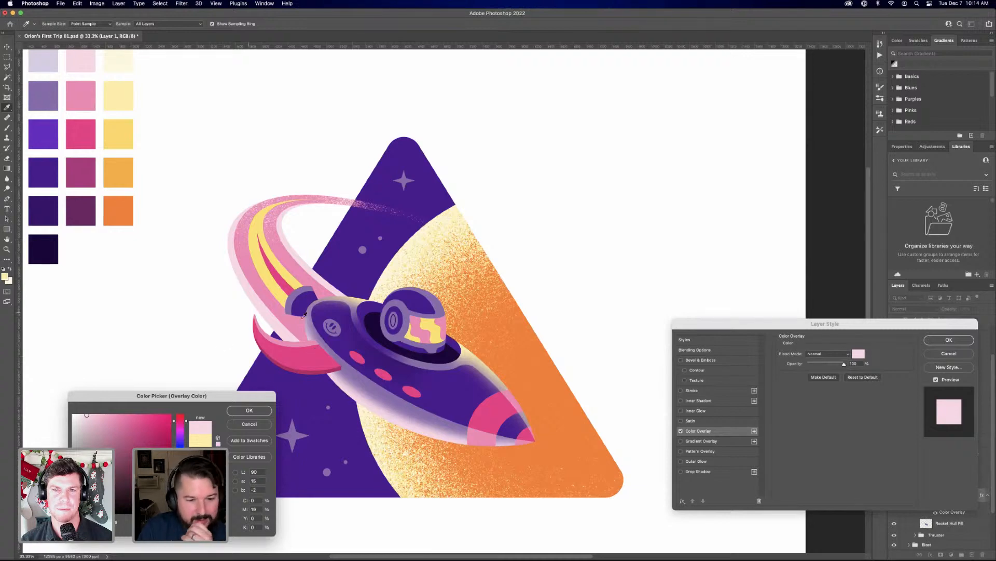
Try the muted purple and pale lavender swatches and a custom mint green as the overlay colour
left_click(47, 92)
left_click(46, 61)
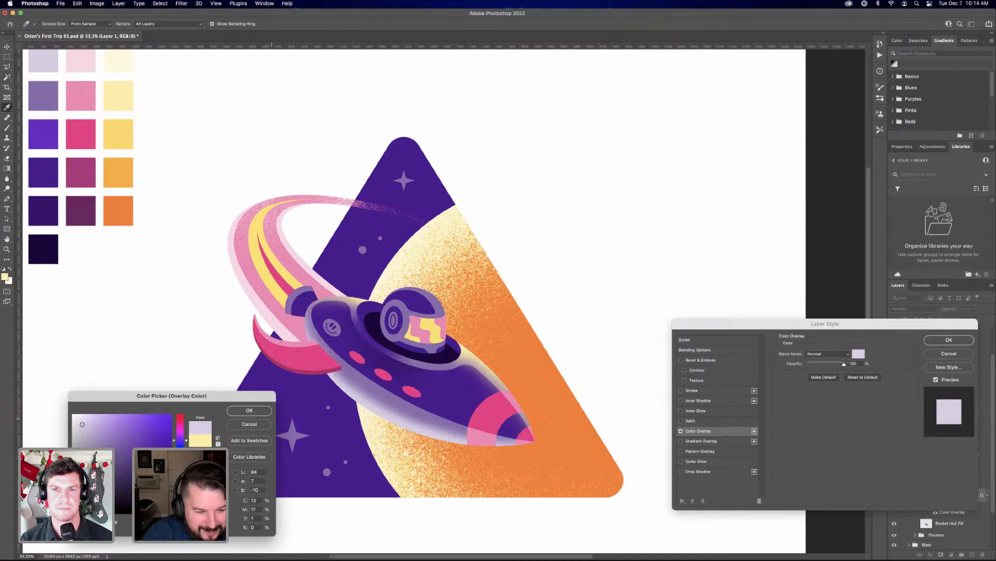
left_click_drag(186, 440, 186, 469)
left_click_drag(119, 422, 108, 413)
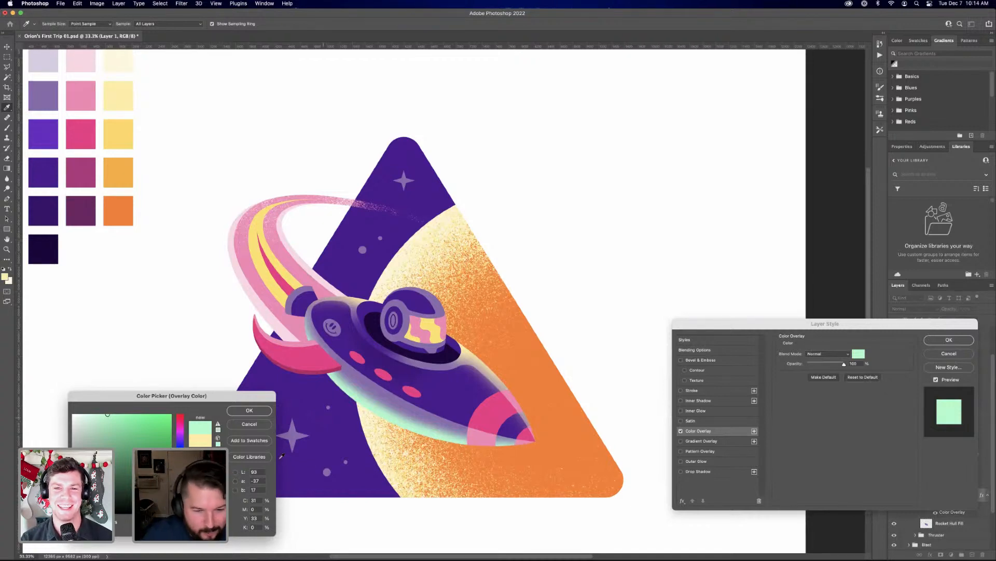
Set Layer 1's Color Overlay to the pale lavender palette swatch, apply it, and collapse the layer's effects list
left_click(53, 109)
left_click(41, 59)
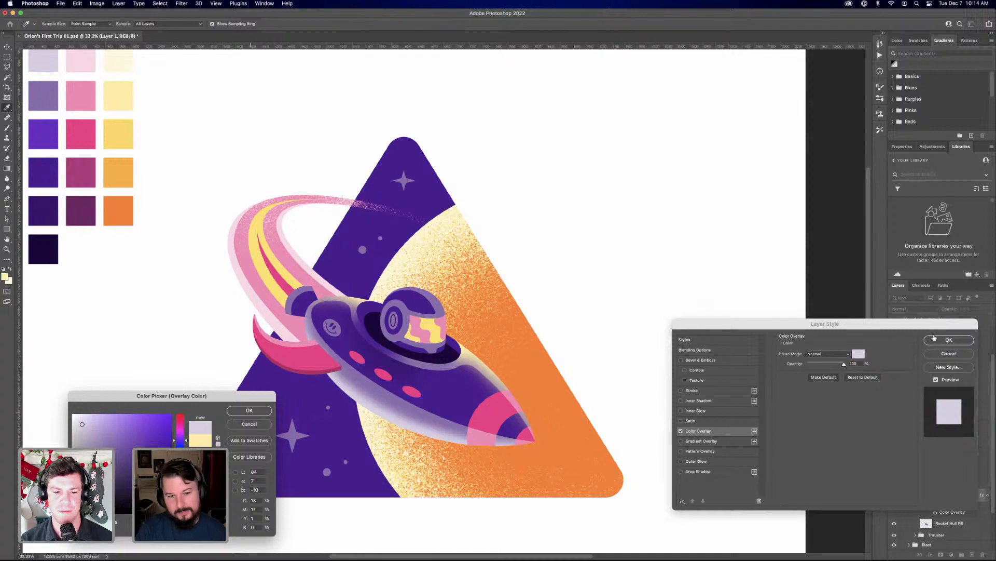
key("Return")
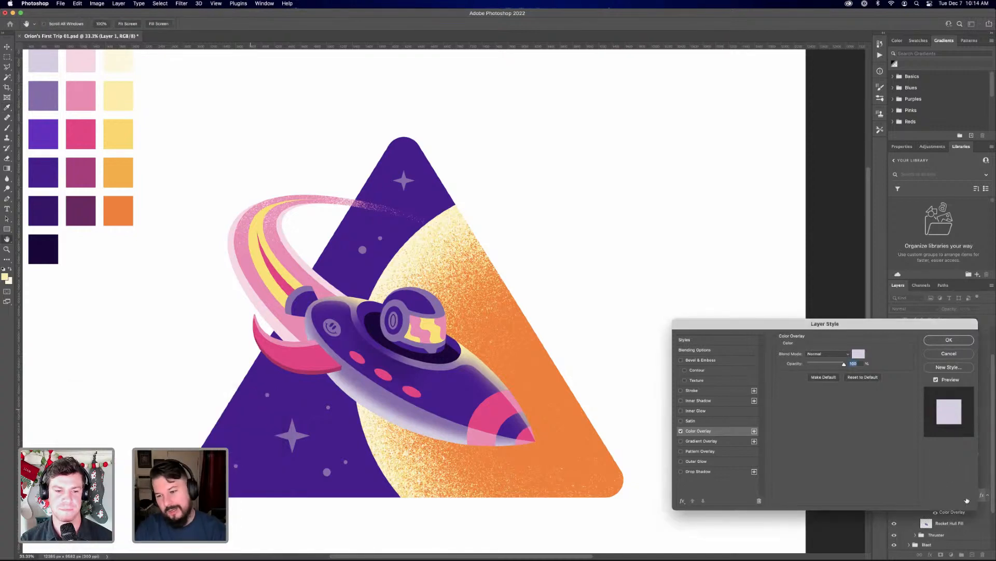
key("Return")
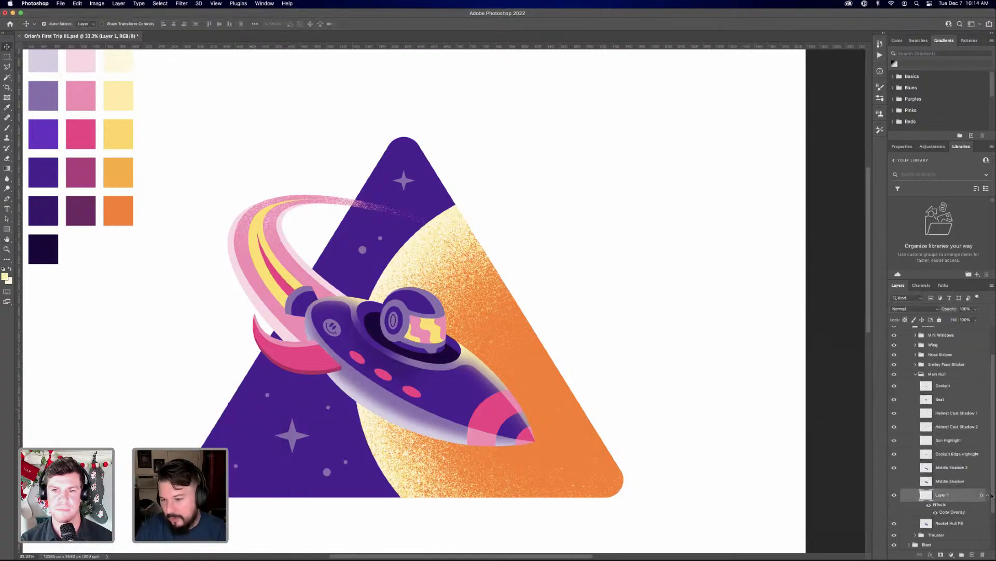
left_click(989, 496)
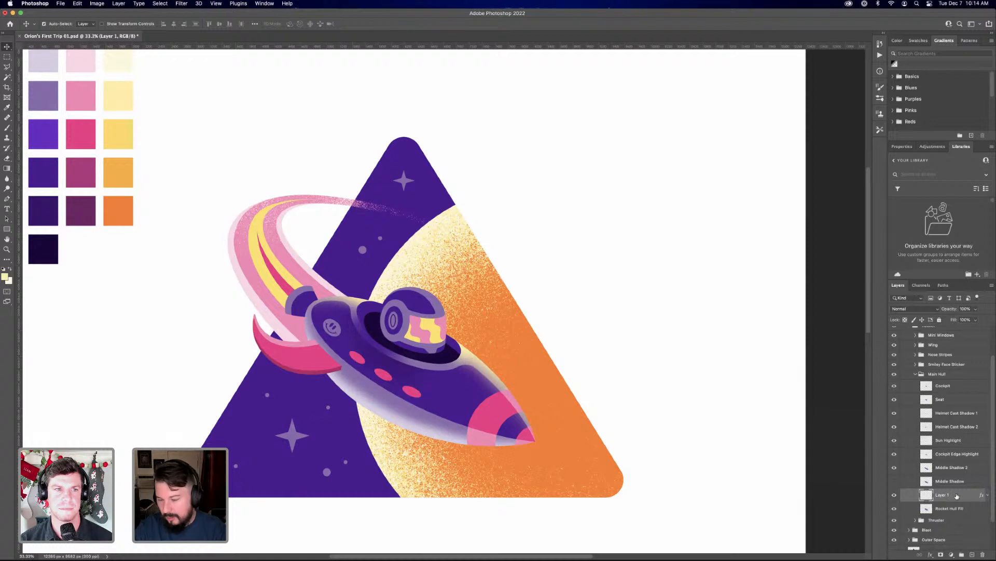
key("super+h")
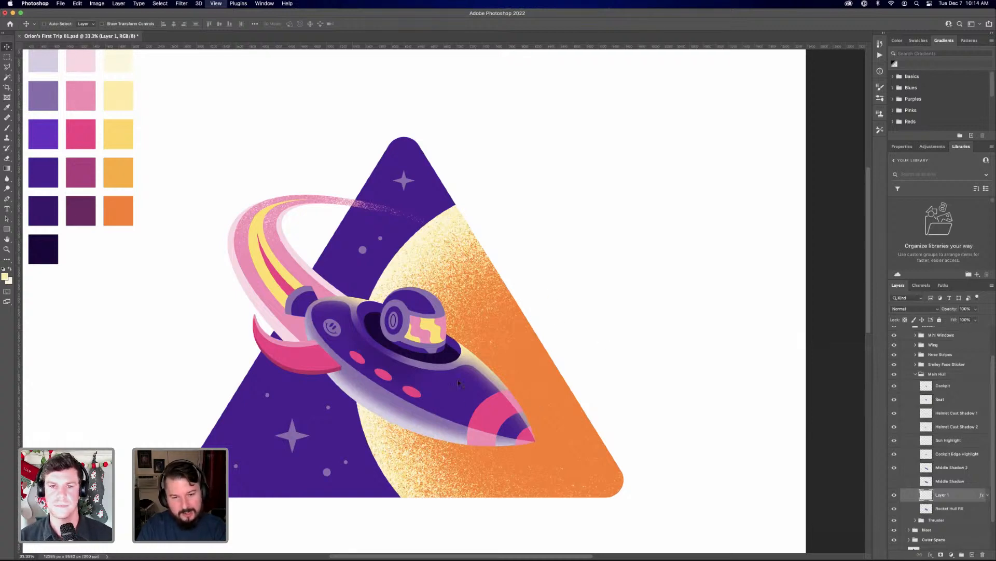
scroll(441, 369, "up", 2)
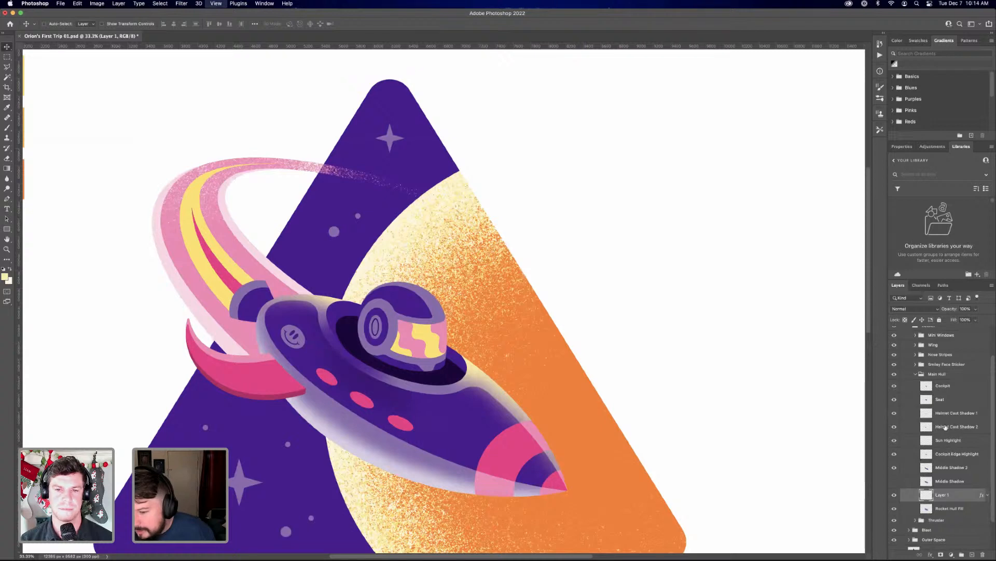
key("super+equal")
key("super+equal")
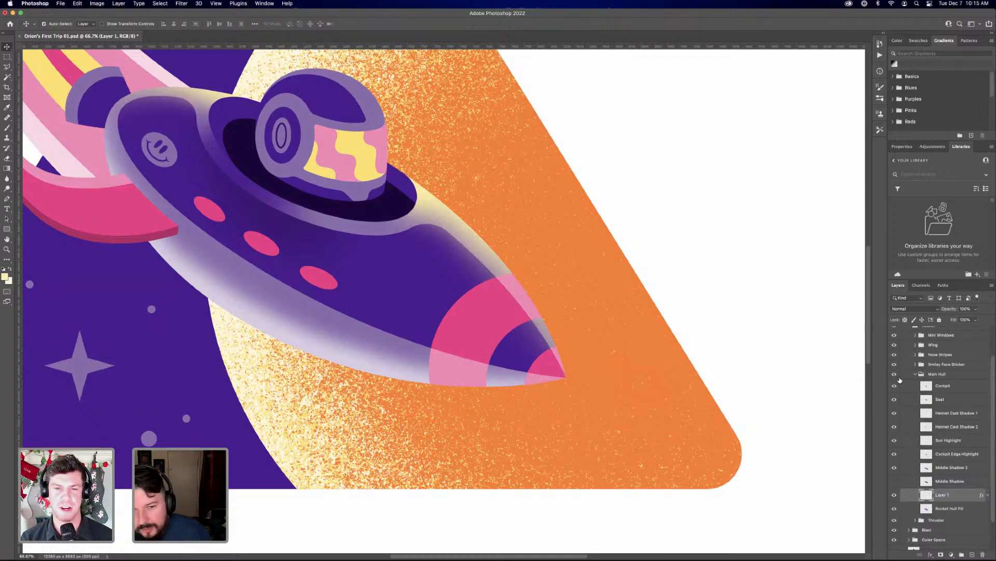
scroll(900, 381, "up", 2)
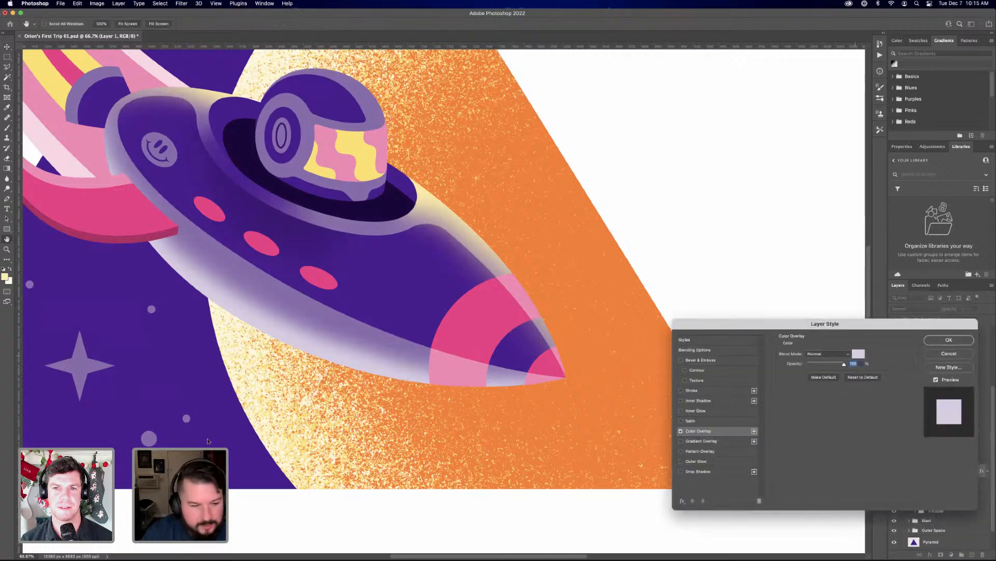
Change Layer 1's Color Overlay to a light periwinkle blue with Lab values 78, 7, -33 and apply the layer style
left_click(858, 353)
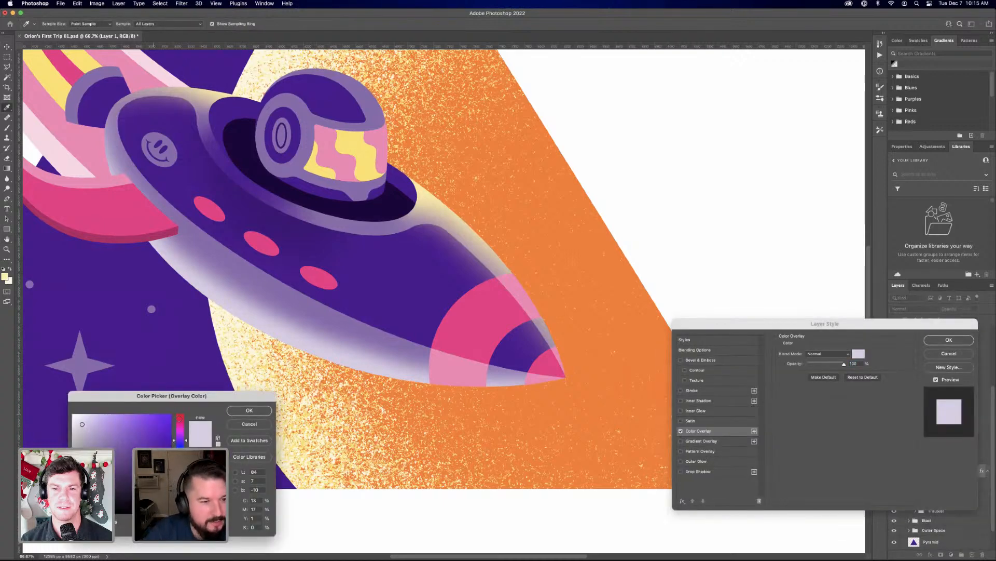
scroll(348, 260, "down", 3)
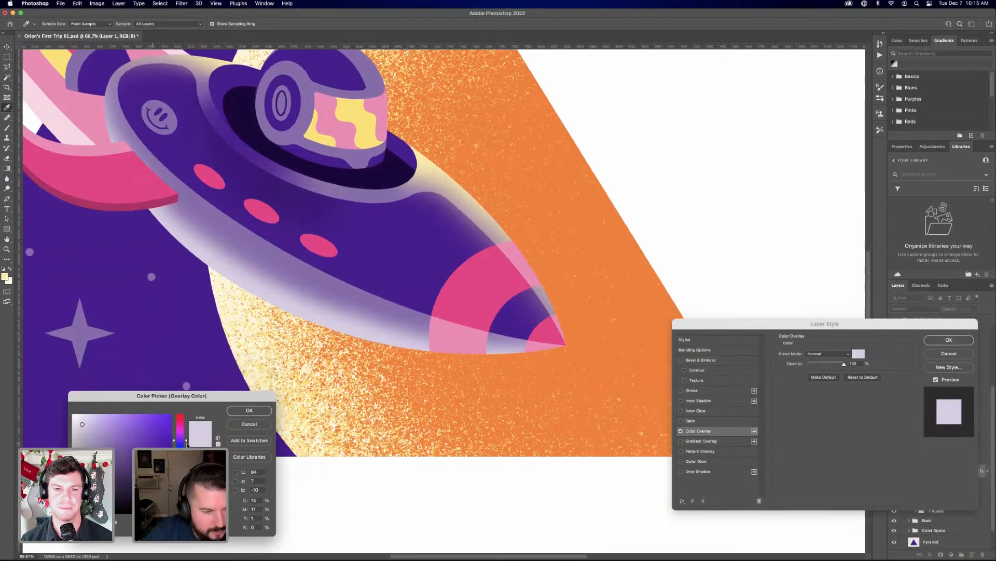
scroll(348, 255, "down", 1)
left_click_drag(187, 442, 186, 449)
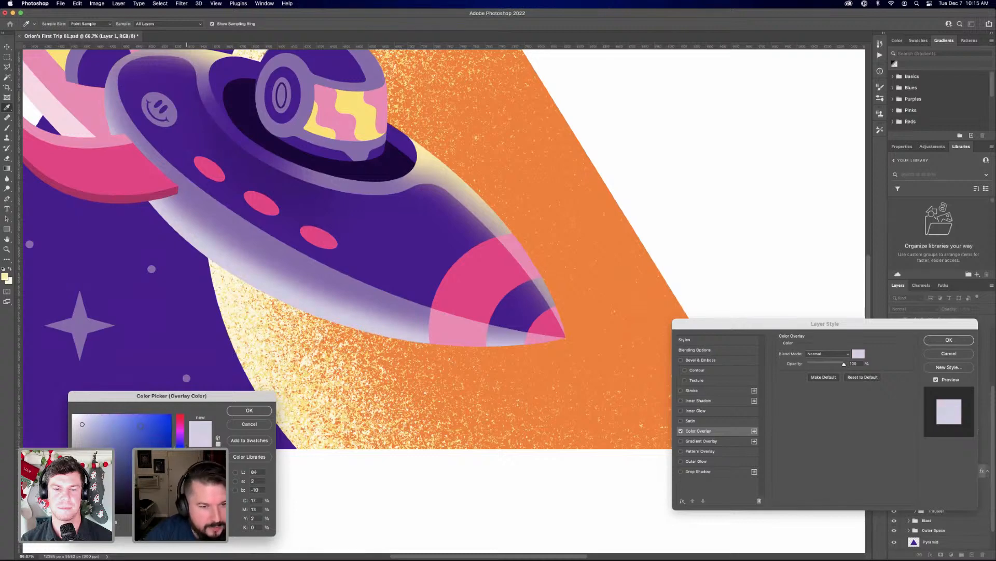
left_click(97, 414)
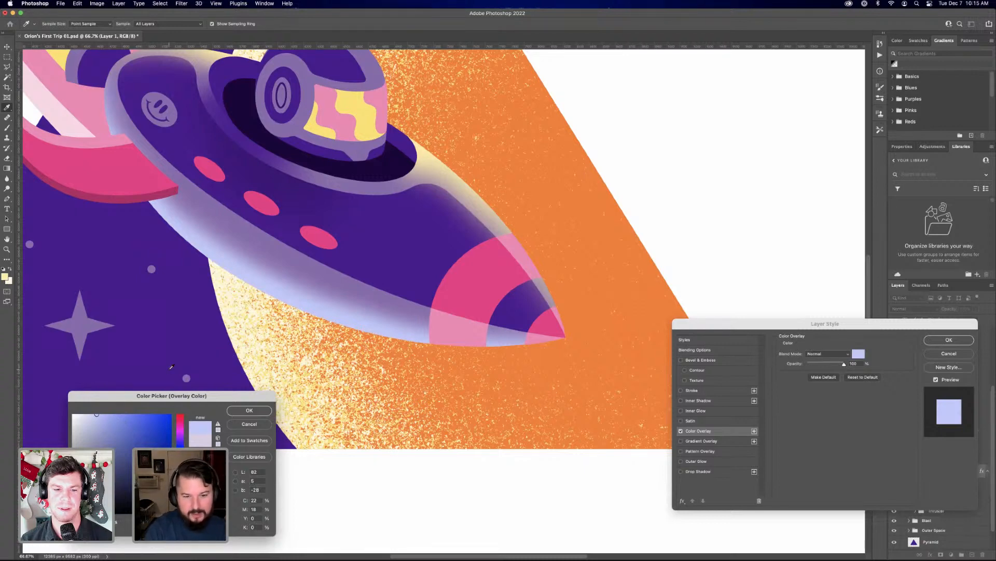
key("super+minus")
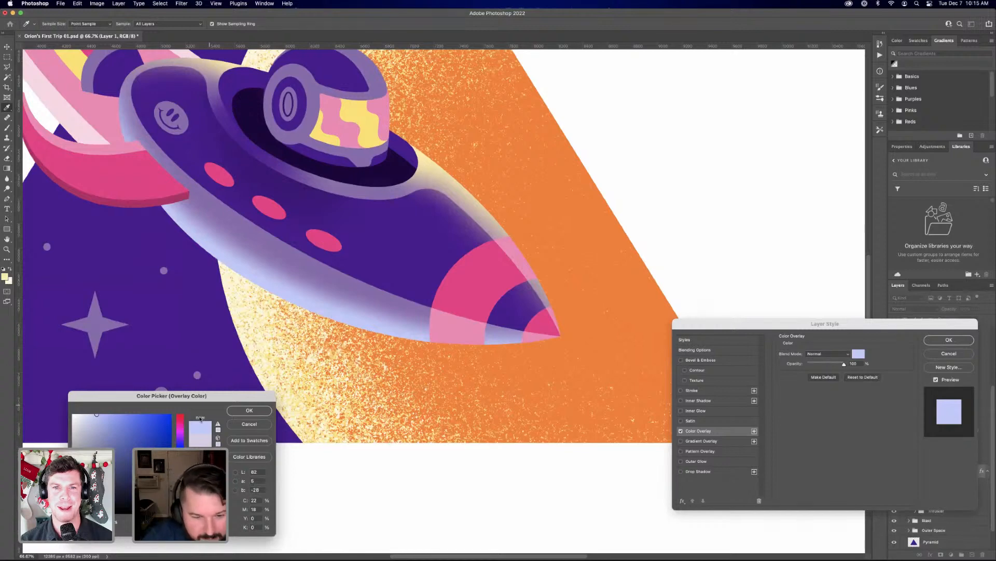
key("super+minus")
key("super+minus")
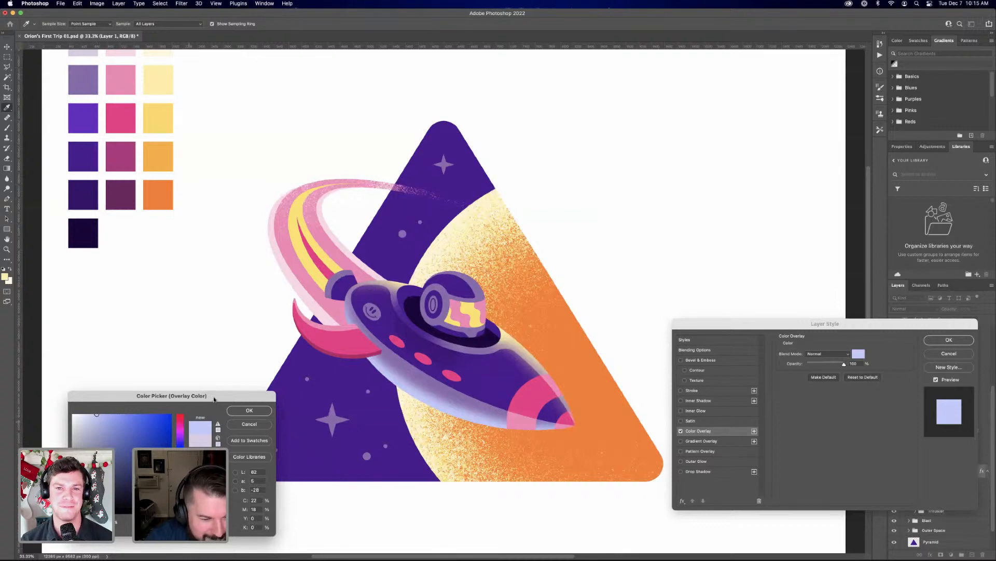
left_click_drag(215, 398, 219, 393)
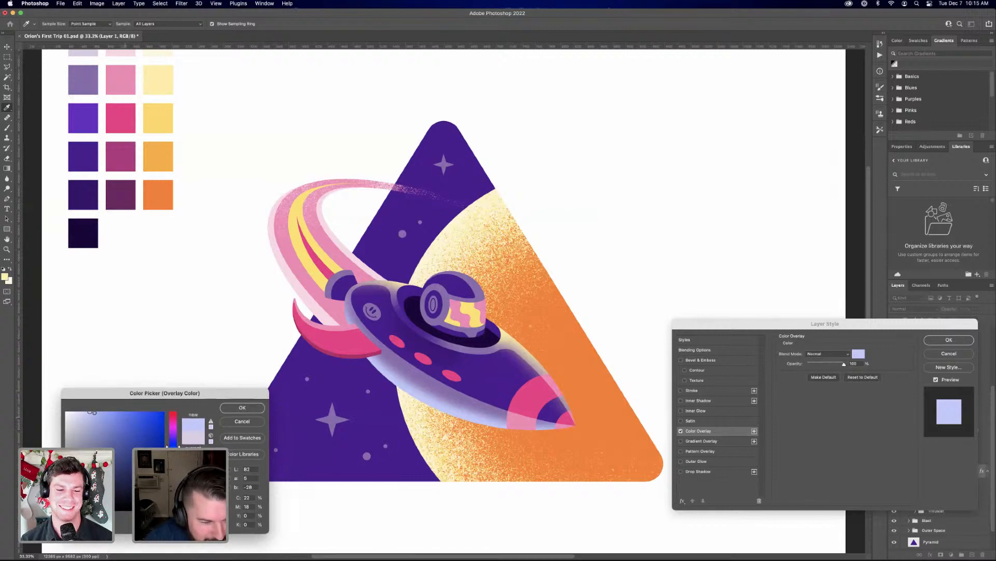
left_click(94, 411)
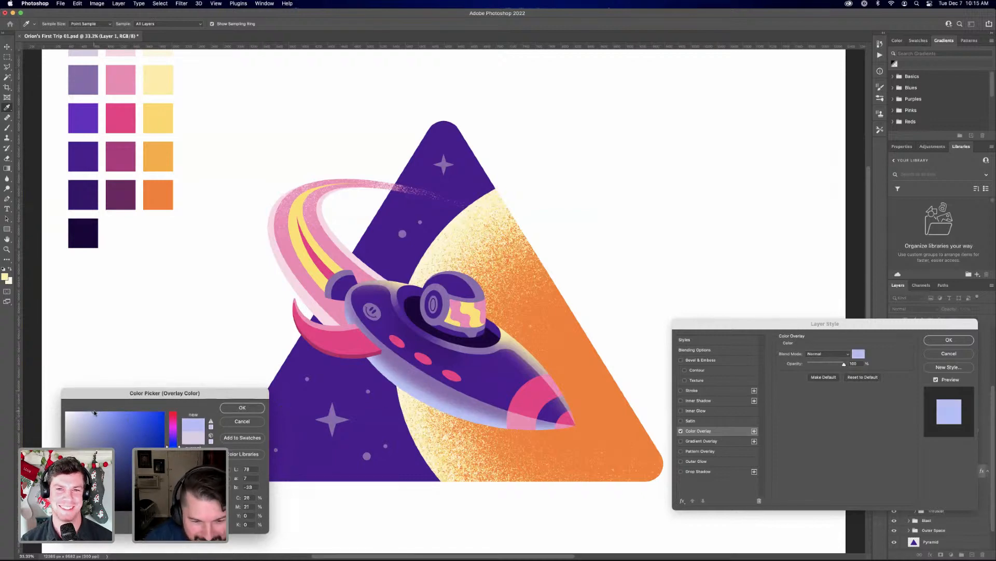
left_click(242, 408)
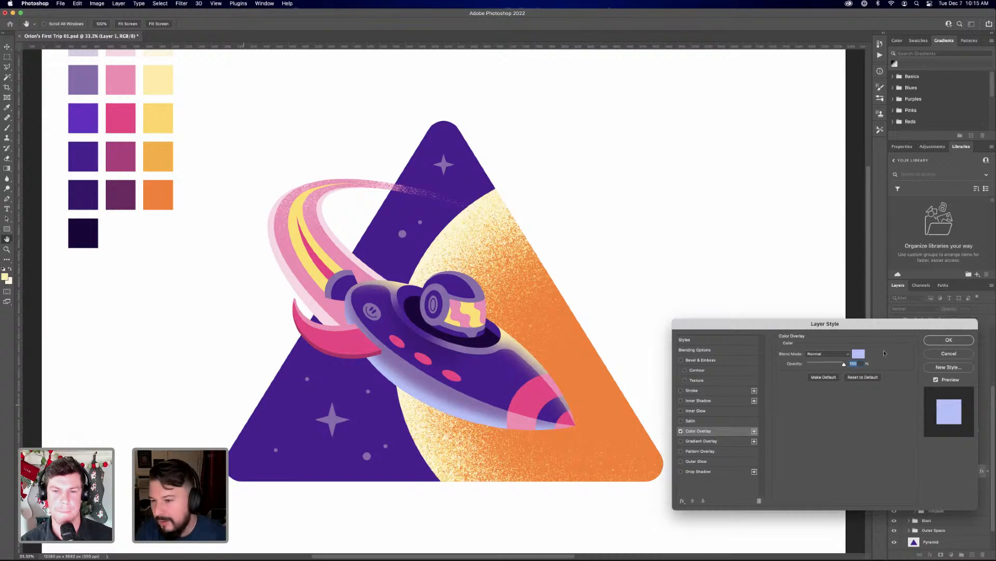
left_click(958, 340)
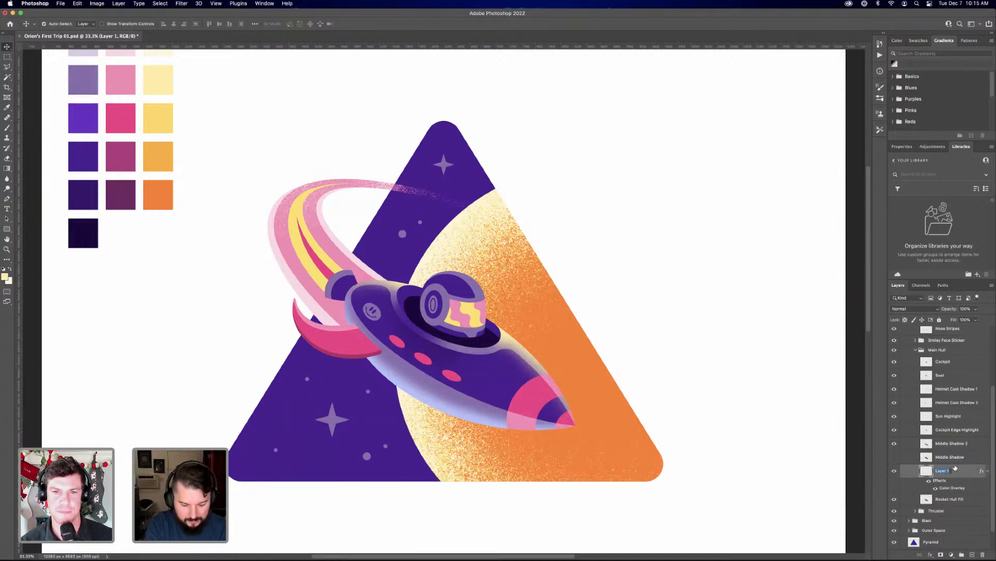
Rename Layer 1 as Cool Blue Highlight and collapse its effects list
type("Cool")
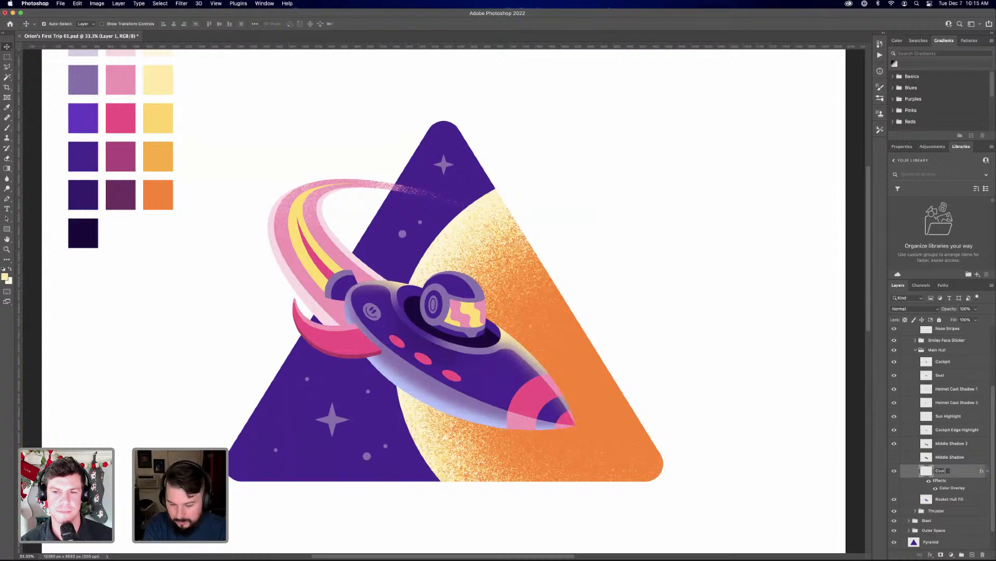
type(" Blue H")
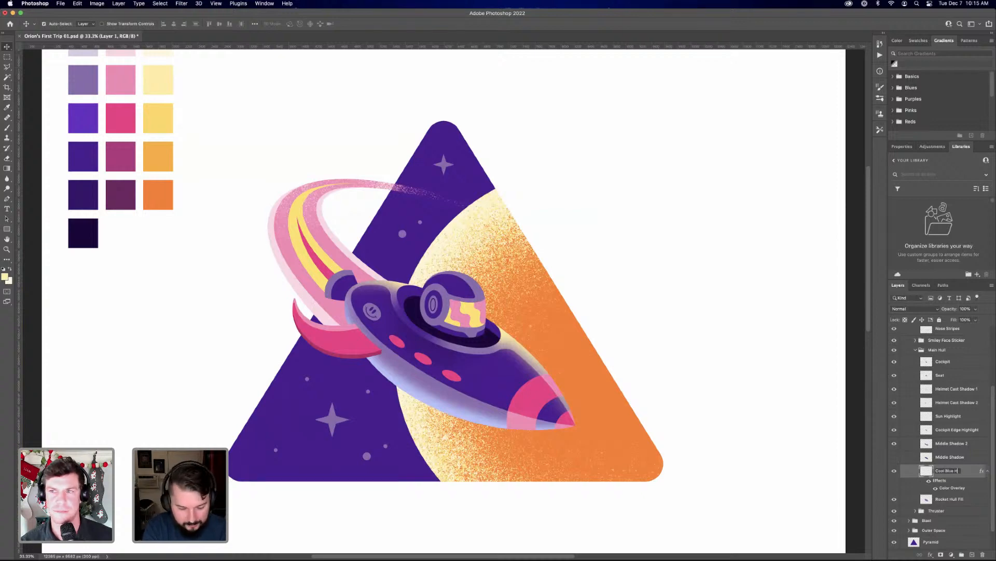
type("ighlight")
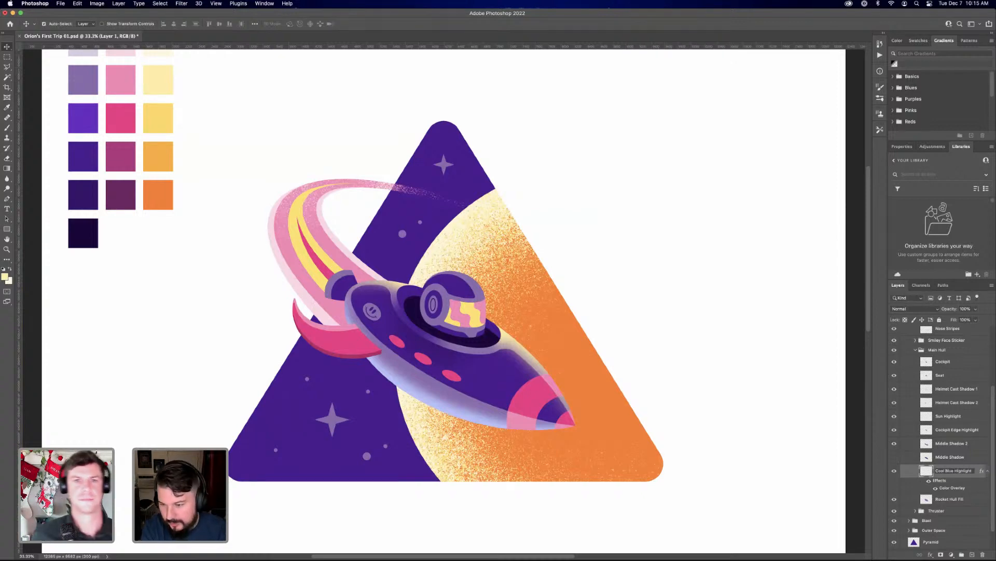
key("Return")
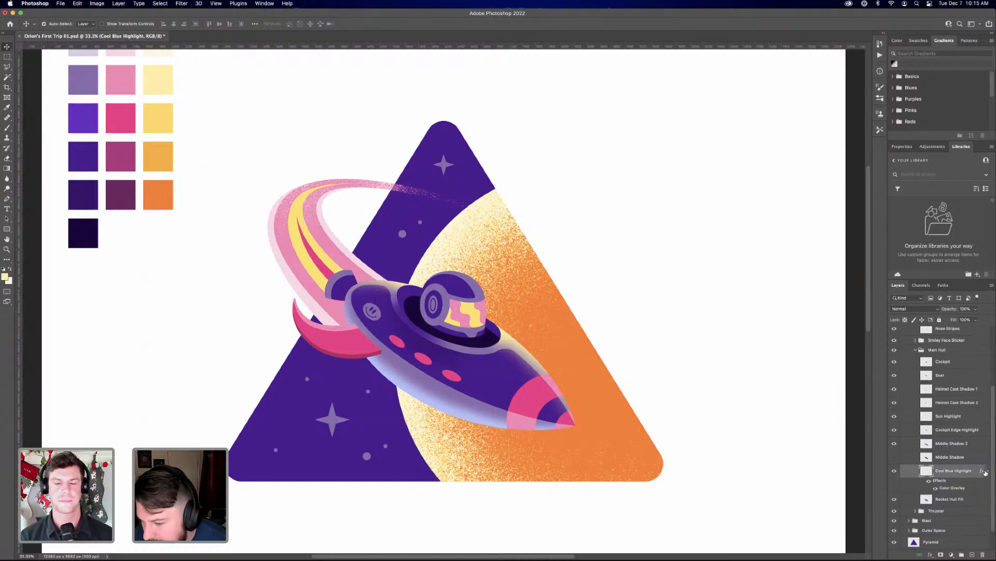
right_click(959, 472)
left_click(987, 471)
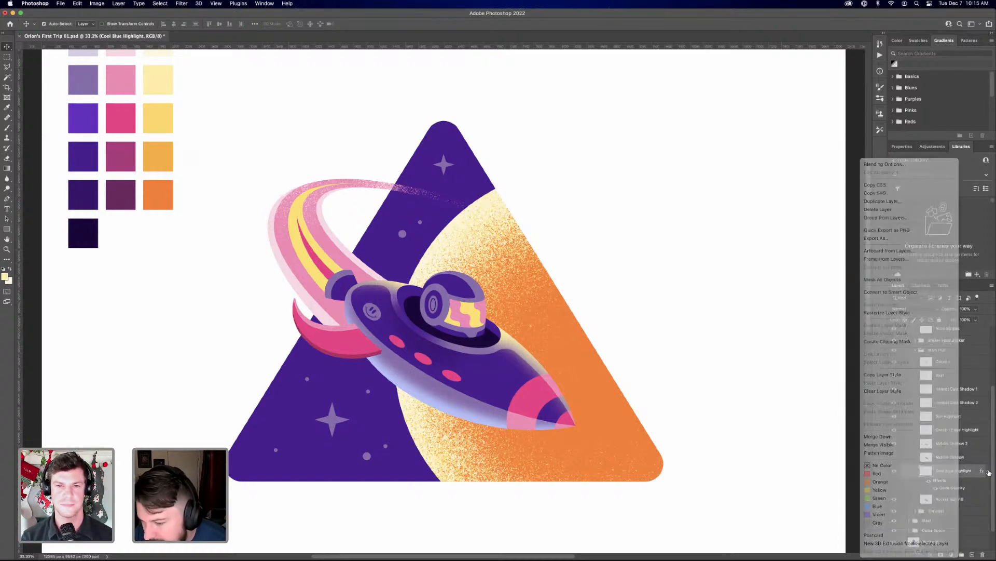
left_click(987, 471)
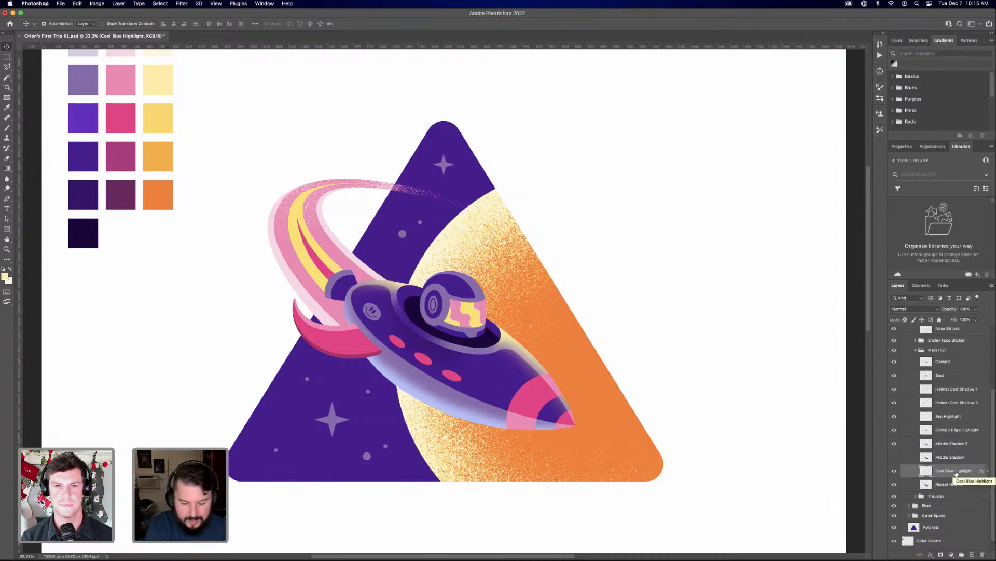
Duplicate Cool Blue Highlight into the Nose Stripes group above Nose Stripes Highlights, and mask the copy to the shape of the Nose Stripes layer
key("super+j")
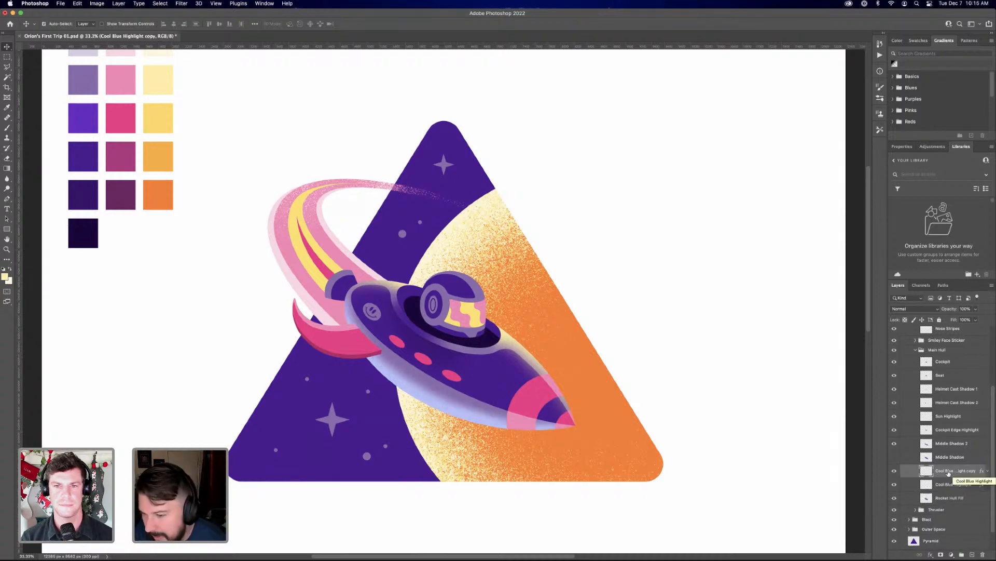
left_click_drag(949, 472, 960, 357)
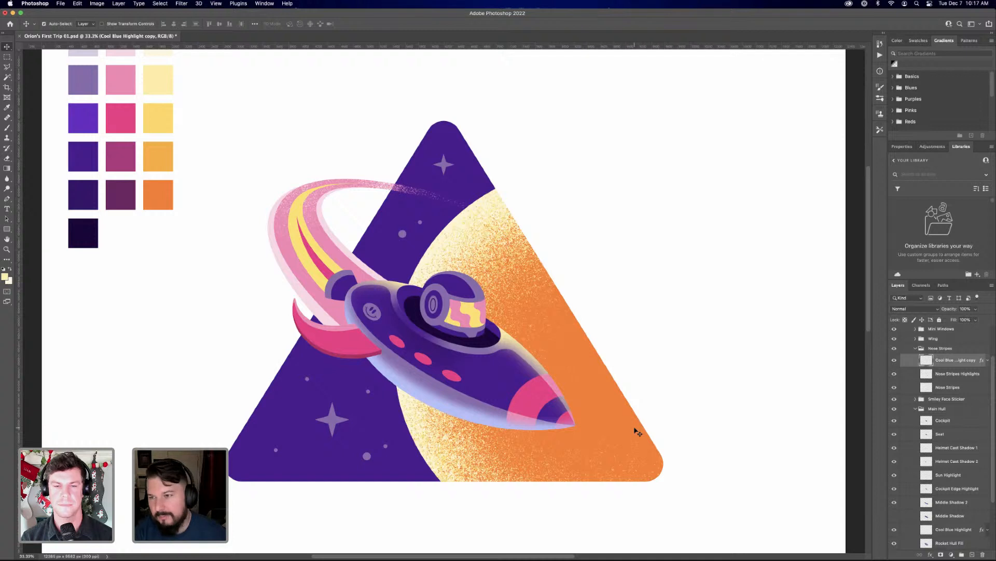
left_click(920, 308)
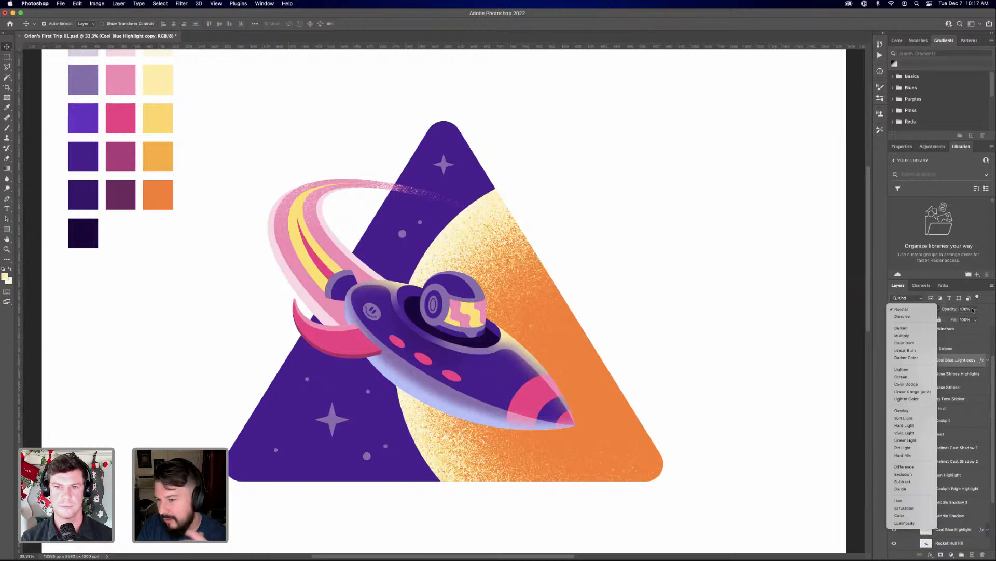
left_click(992, 301)
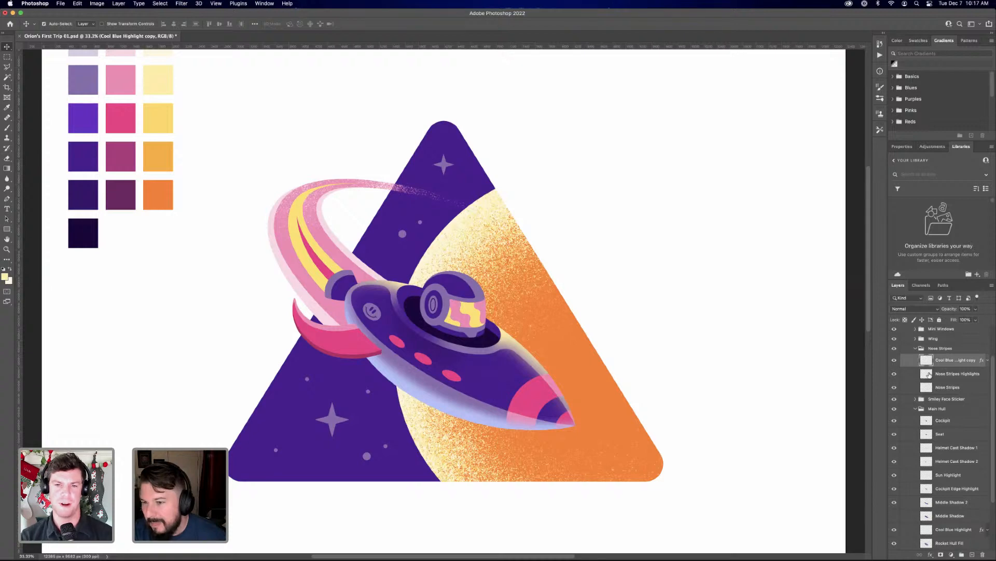
left_click(927, 387, "super")
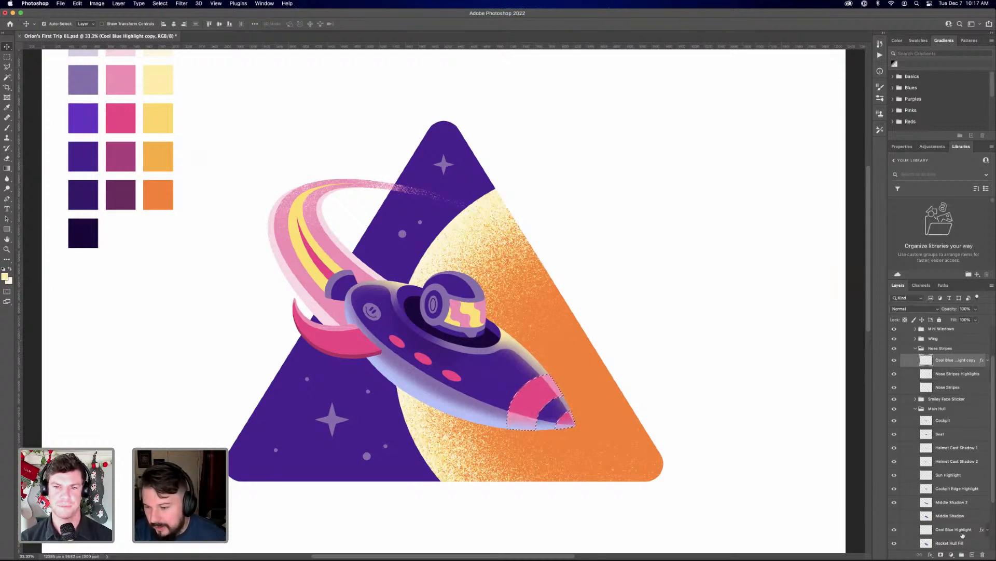
left_click(941, 554)
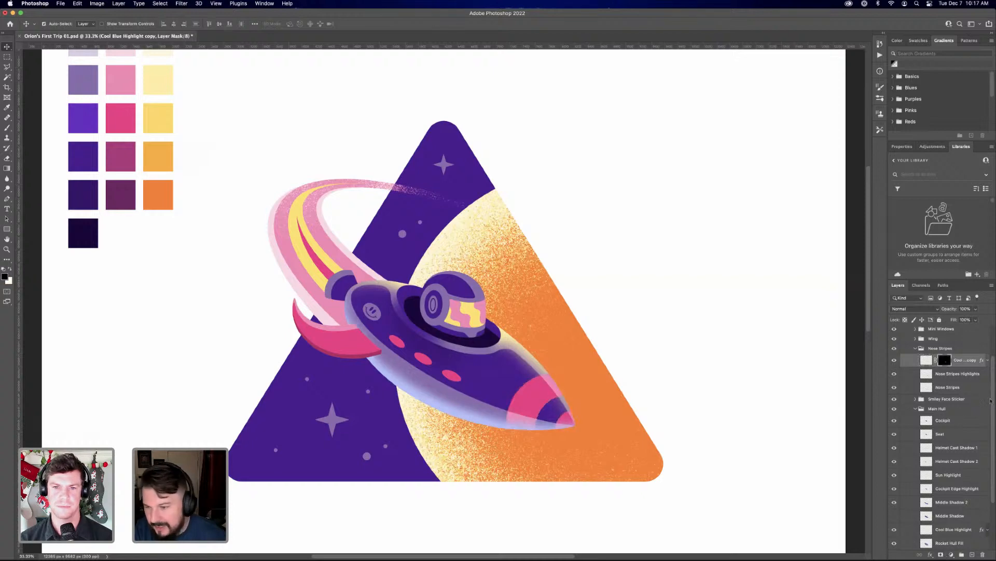
Set the Color Overlay of the highlight copy in the Nose Stripes group to the pale pink palette swatch and apply it
left_click(988, 359)
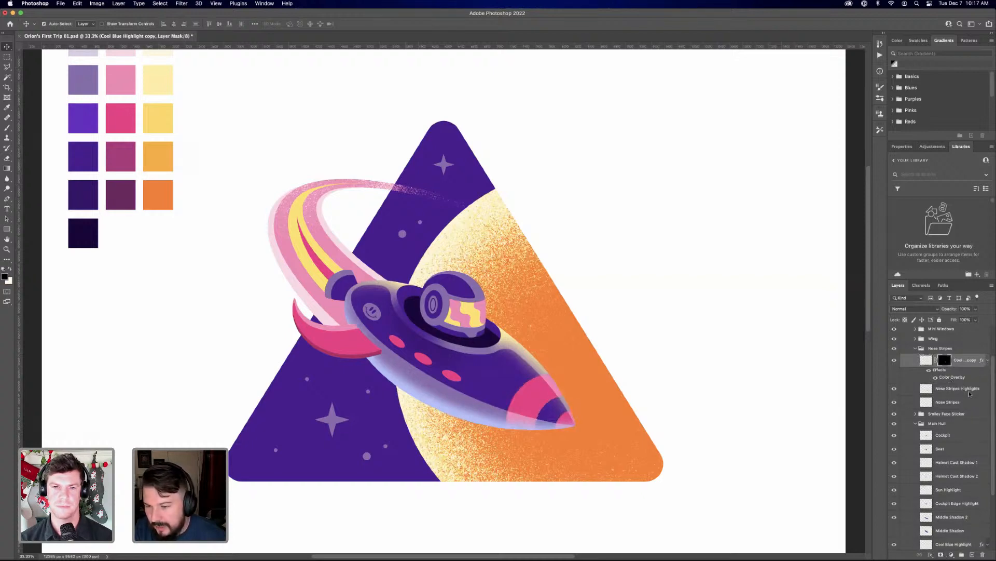
double_click(952, 377)
left_click(858, 354)
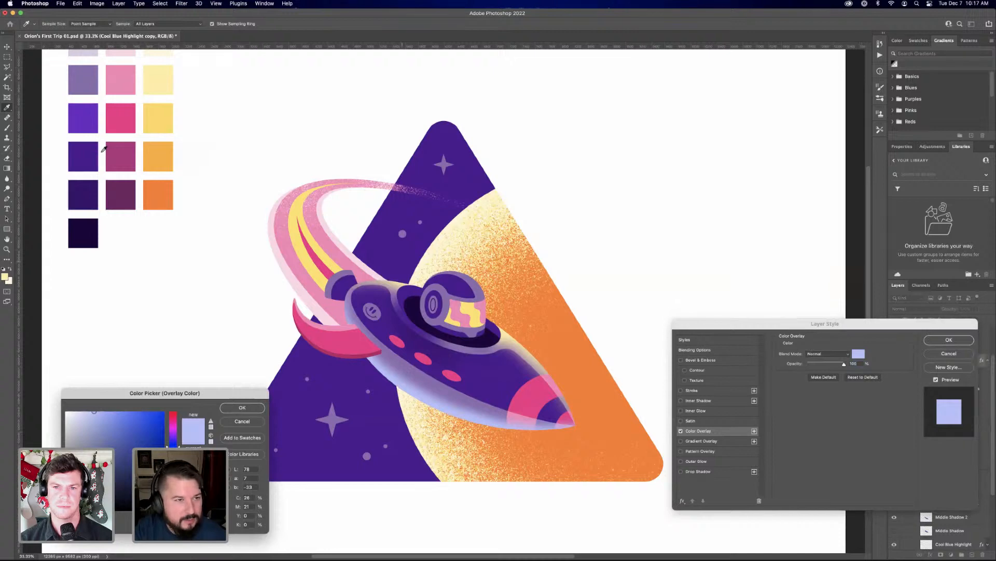
scroll(126, 76, "up", 5)
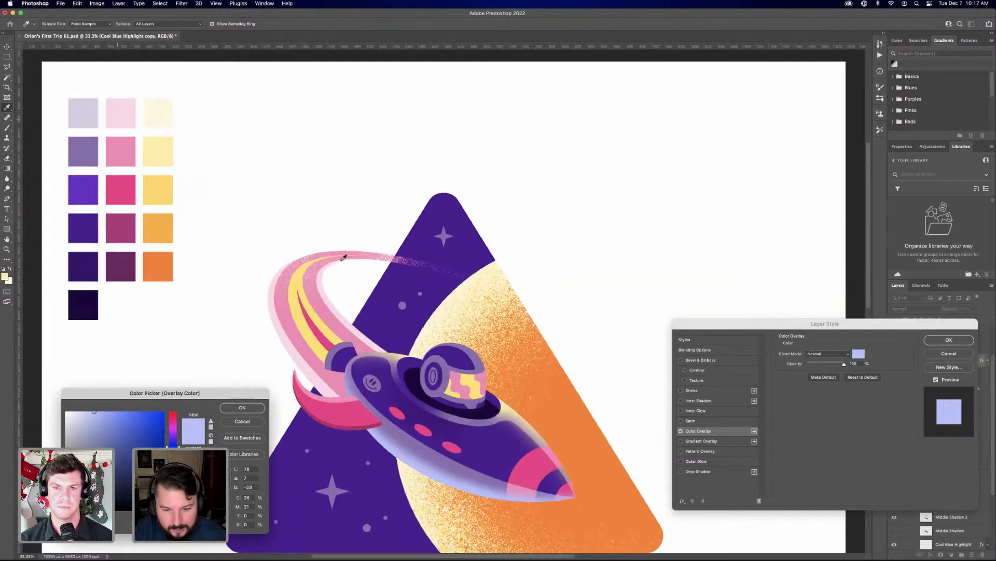
left_click(119, 118)
scroll(513, 449, "down", 4)
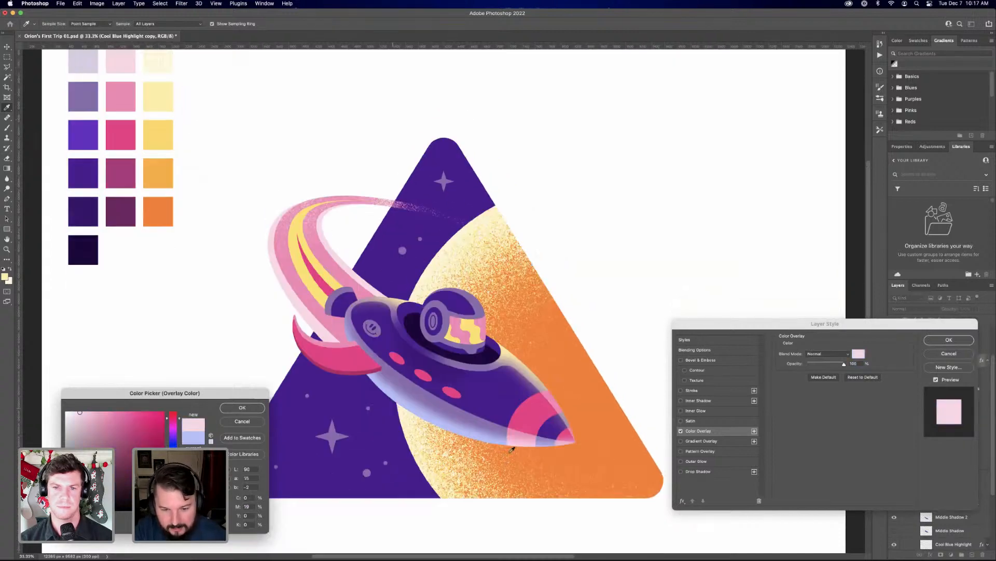
left_click(241, 407)
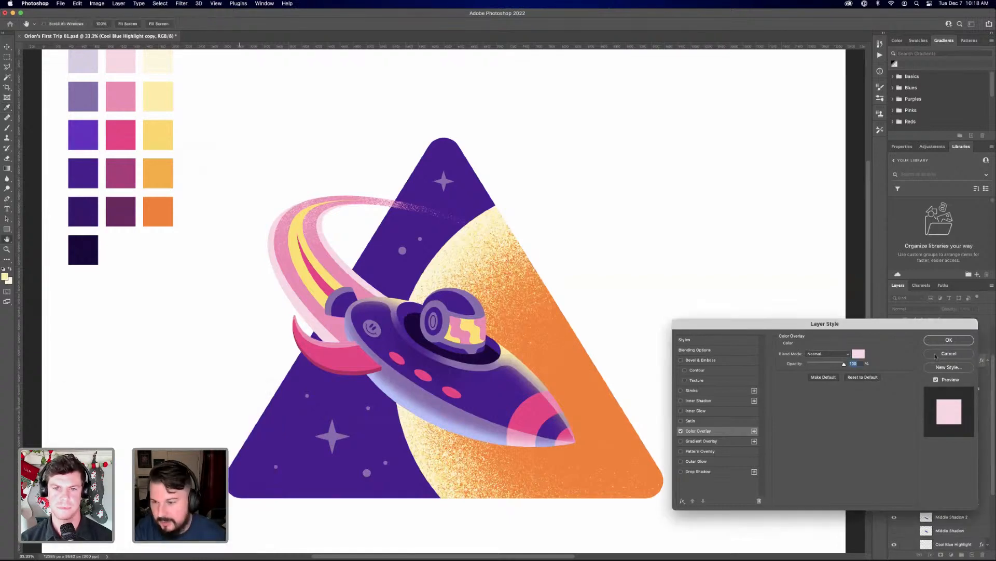
left_click(949, 339)
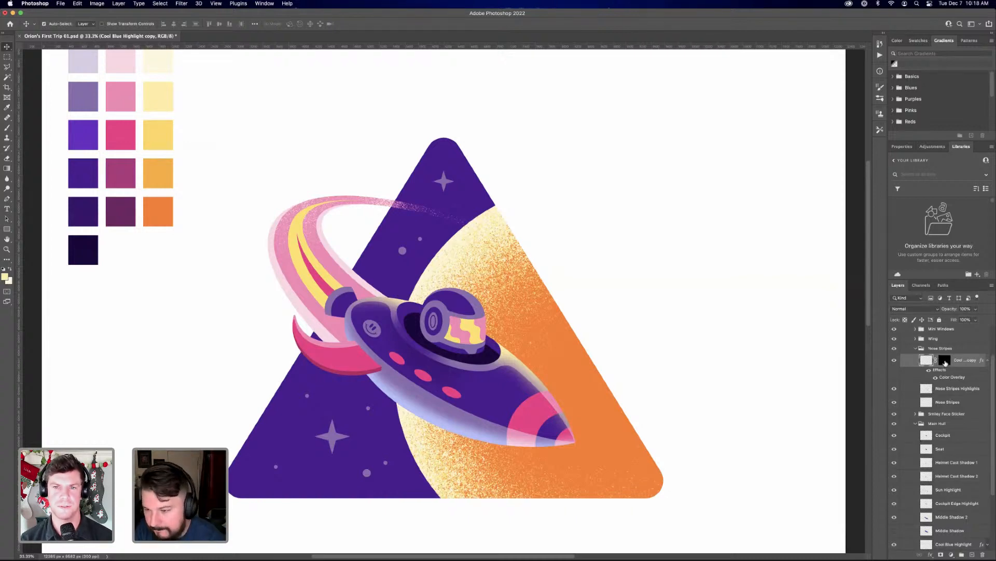
Apply the highlight copy's layer mask permanently and collapse the layer's effects list
right_click(945, 361)
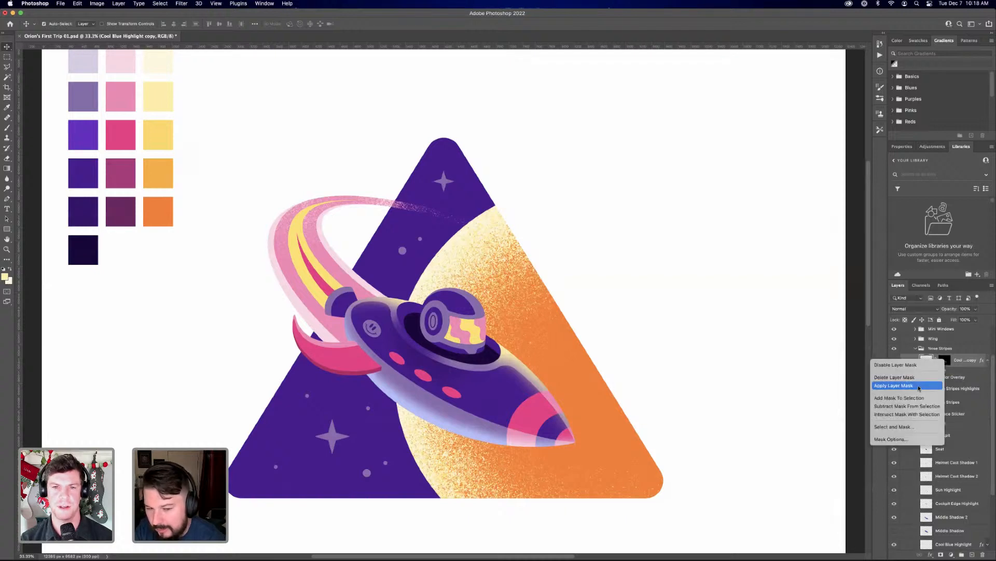
left_click(919, 387)
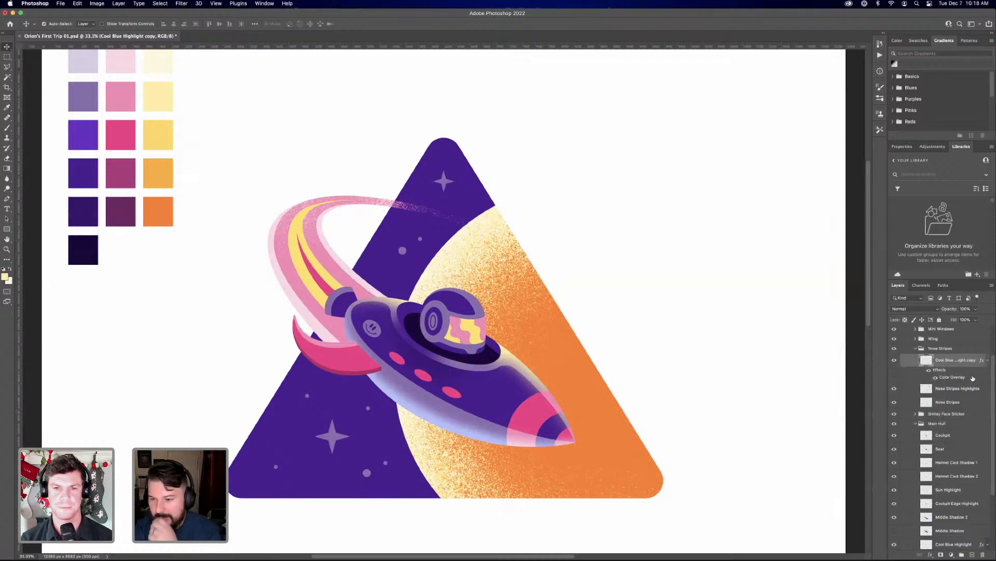
left_click(989, 361)
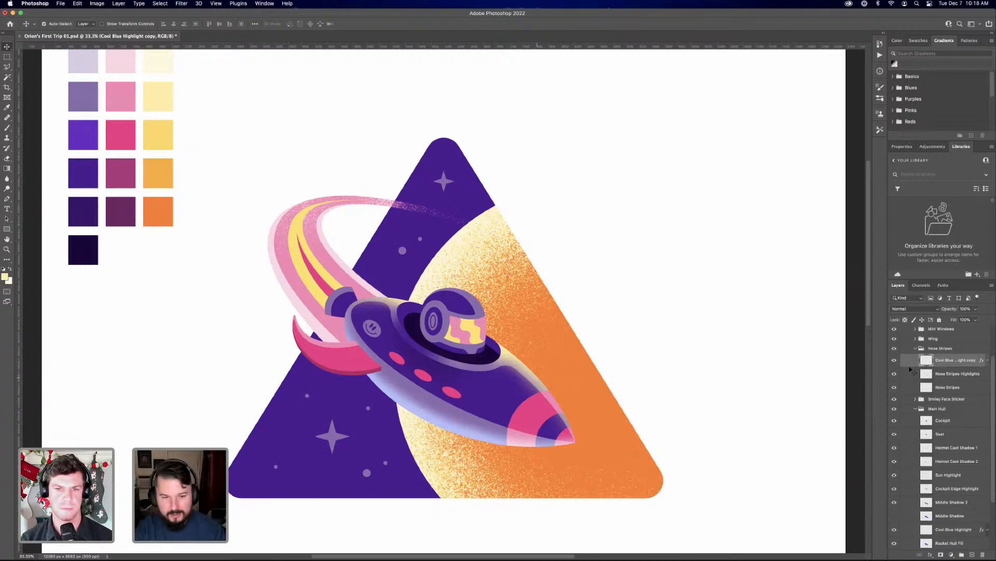
Check the new highlights on the rocket up close, and collapse the Nose Stripes and Main Hull groups
key("super+plus")
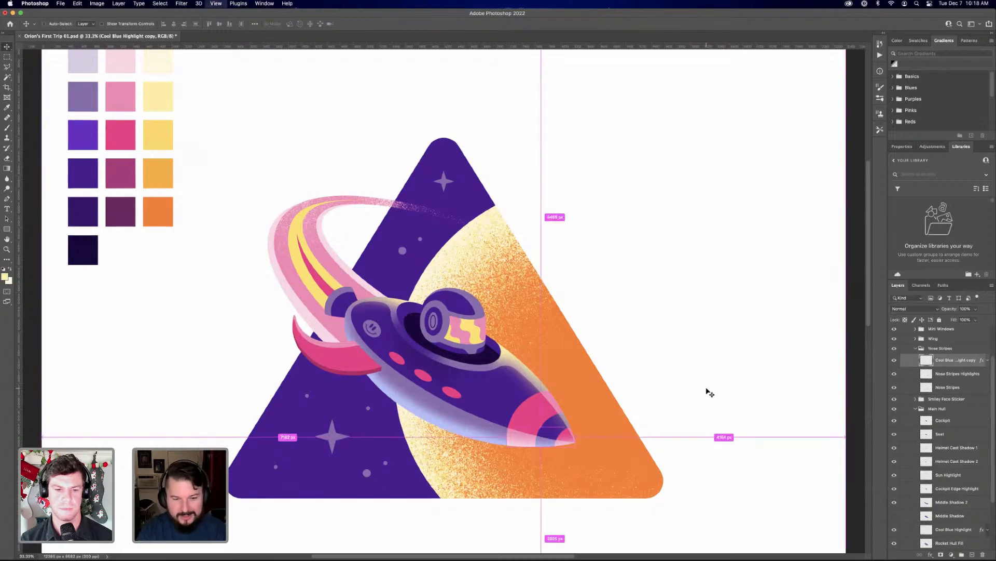
key("super+plus")
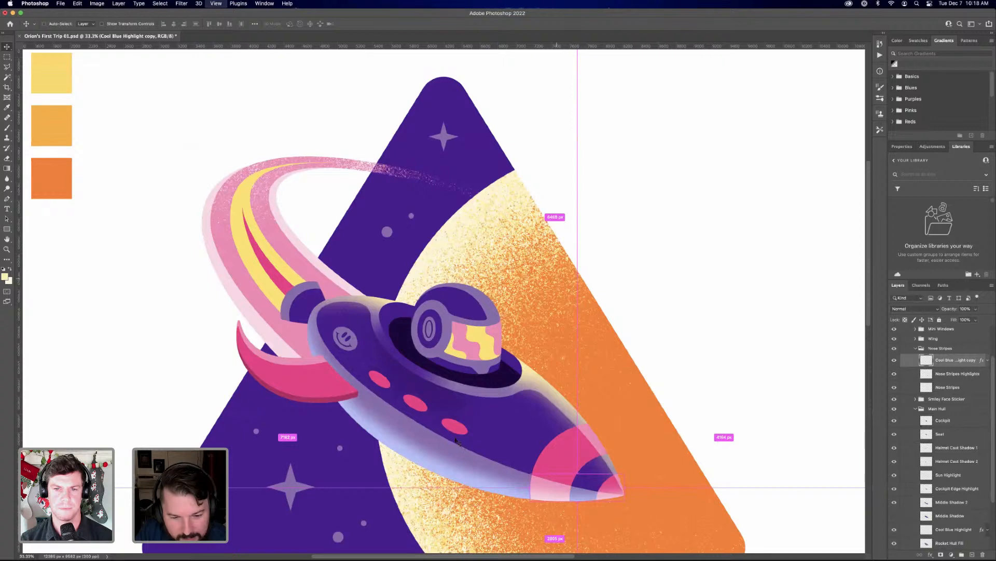
key("super+plus")
key("super+minus")
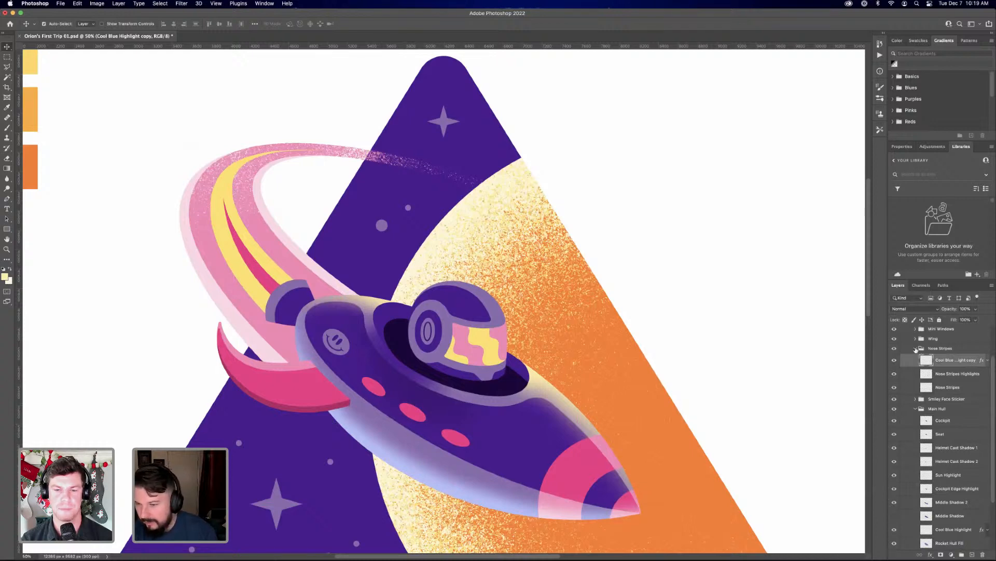
left_click(915, 348)
left_click(915, 368)
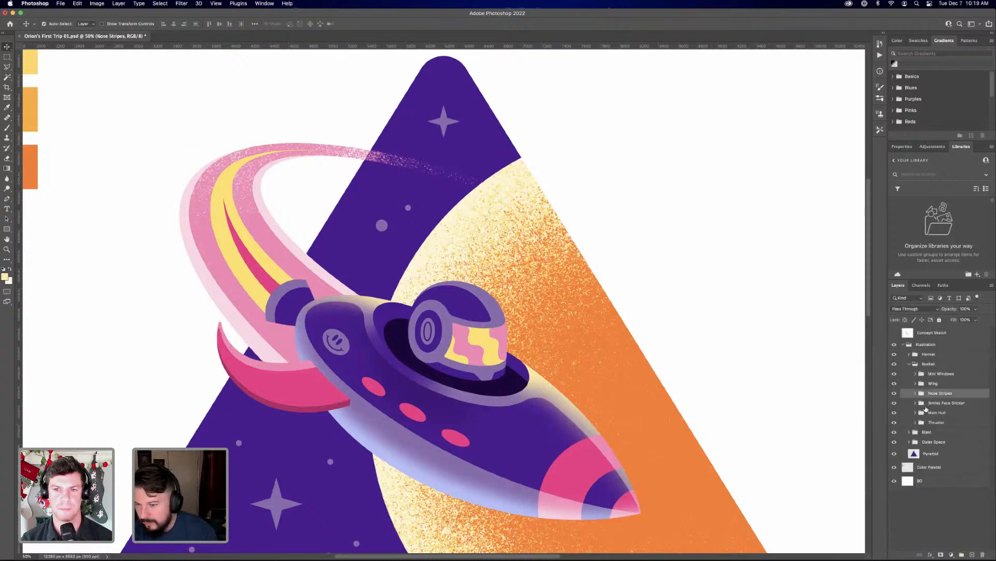
Expand the Mini Windows group and compare the rocket's windows with and without the Window Edges and Window Fills layers
left_click(916, 374)
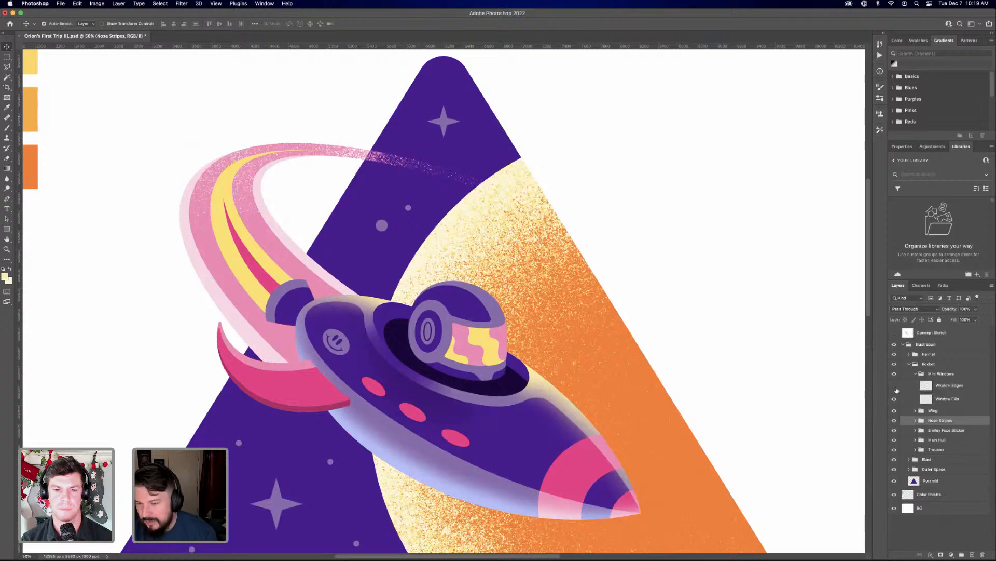
left_click(894, 387)
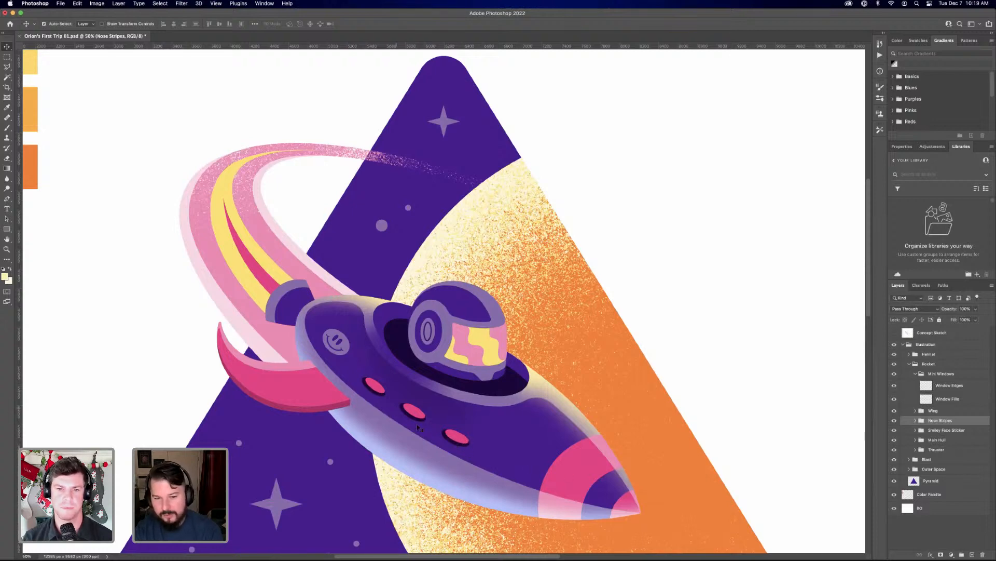
left_click(894, 399)
left_click(894, 399)
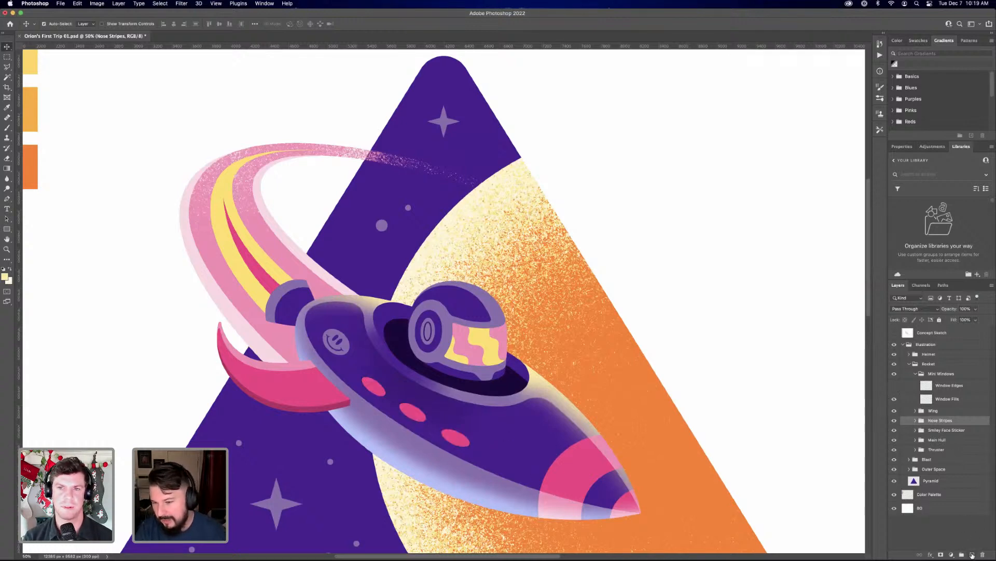
Add a new layer above Window Fills and load the Window Fills shapes as a selection
left_click(955, 399)
left_click(972, 555)
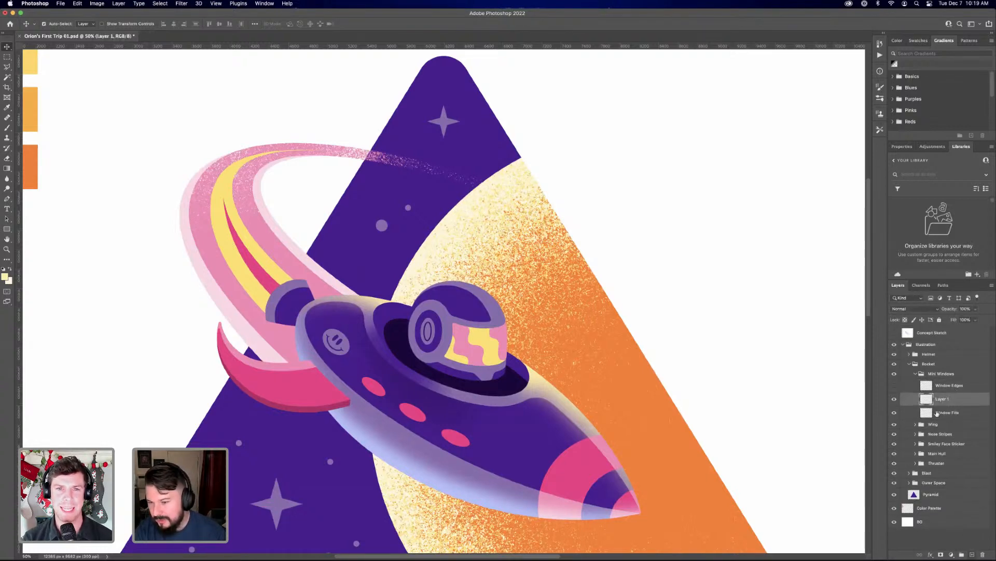
left_click(927, 413, "super")
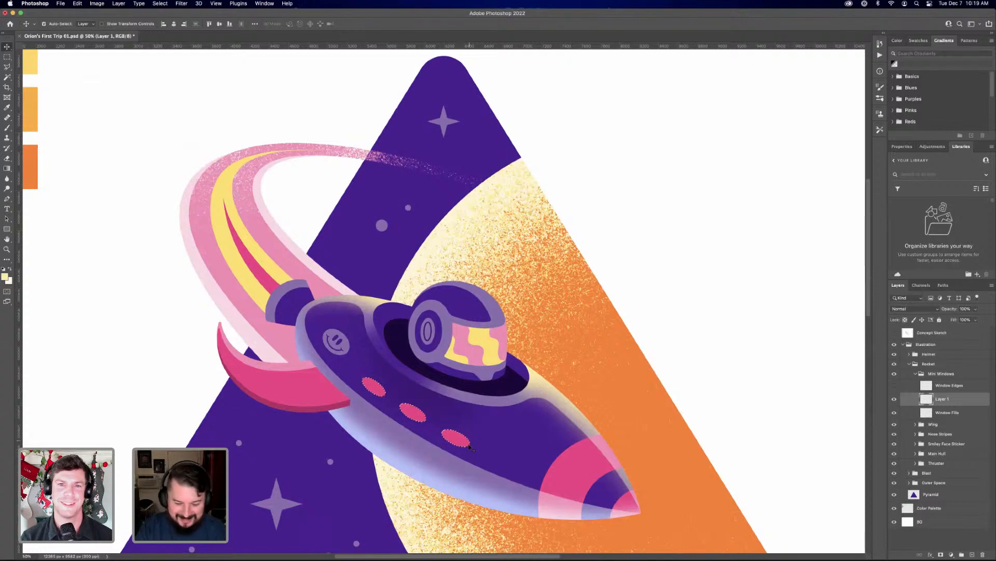
Paint soft highlights in the palette's light pink inside the three selected windows using a smaller brush, and clear the selection
key("super+equal")
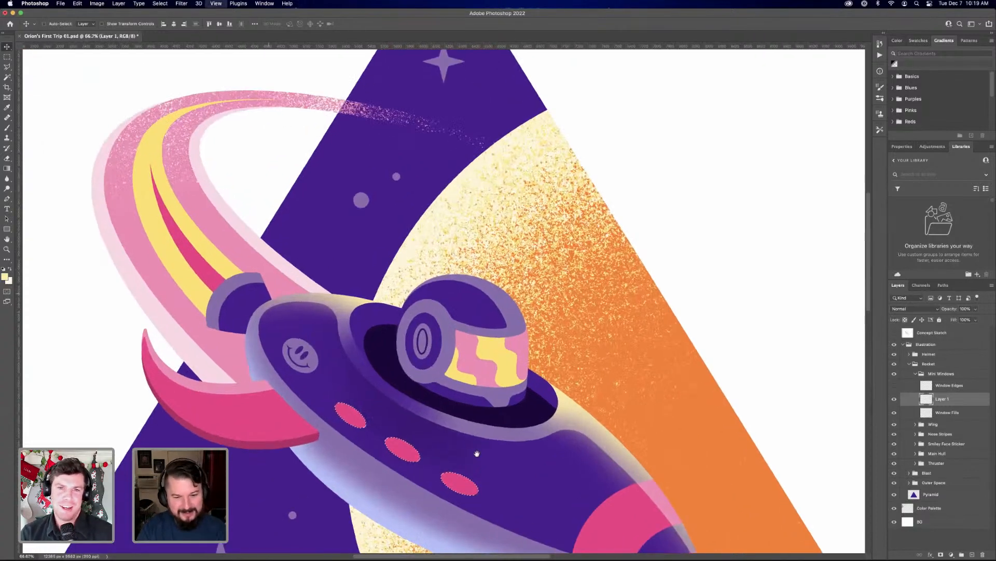
scroll(496, 395, "down", 2)
scroll(495, 395, "down", 4)
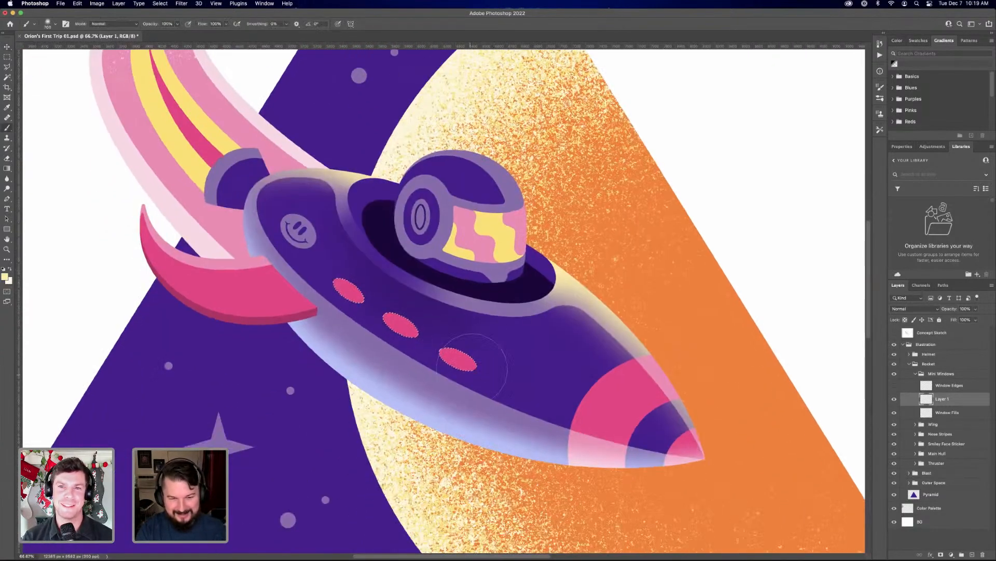
key("b")
key("bracketleft")
key("bracketleft")
key("bracketleft")
key("bracketleft")
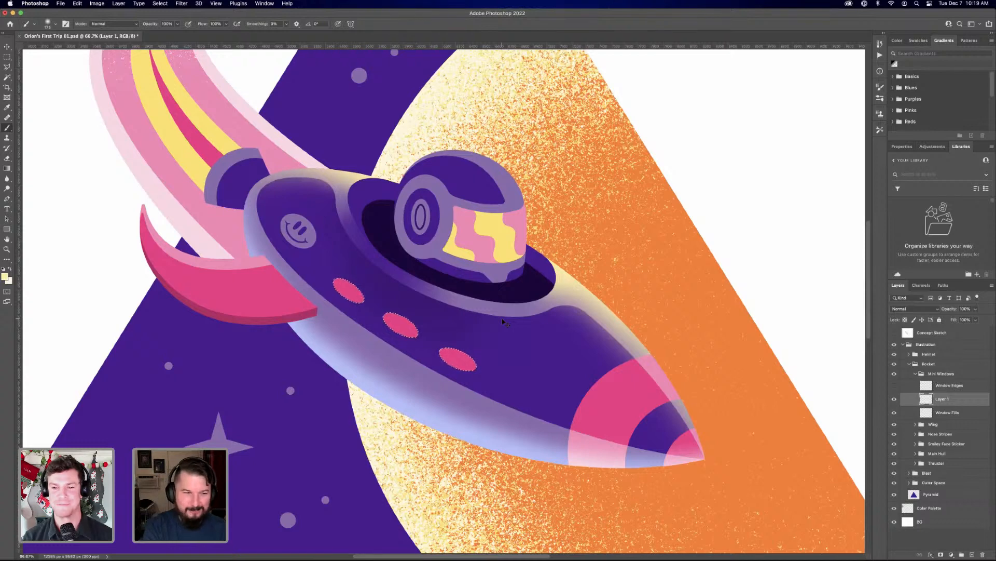
key("super+minus")
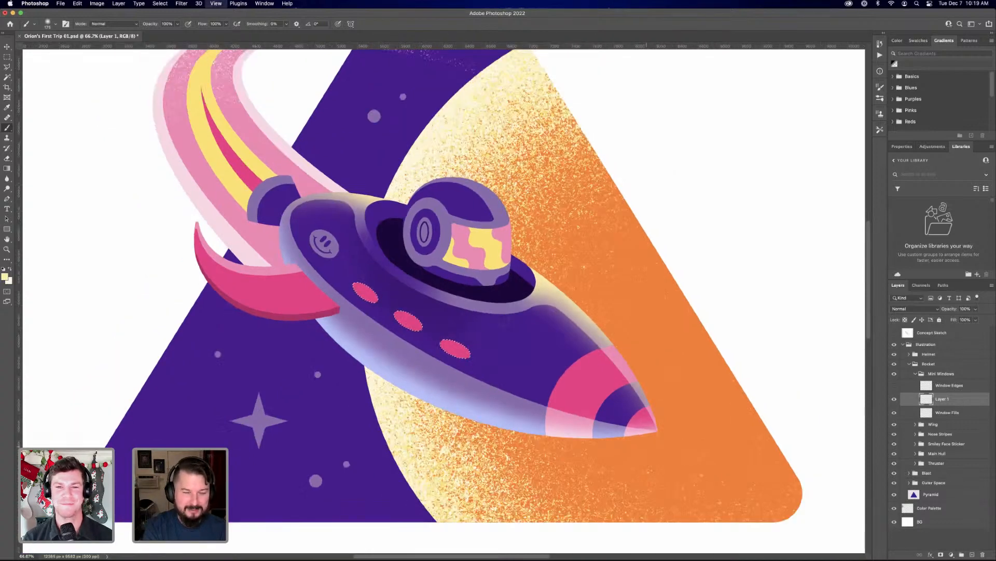
key("super+minus")
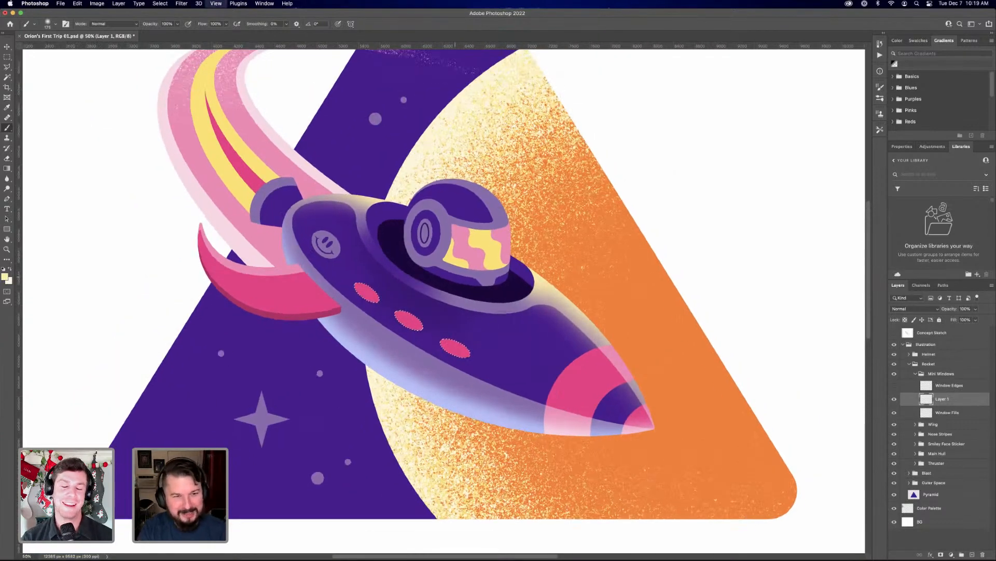
key("super+plus")
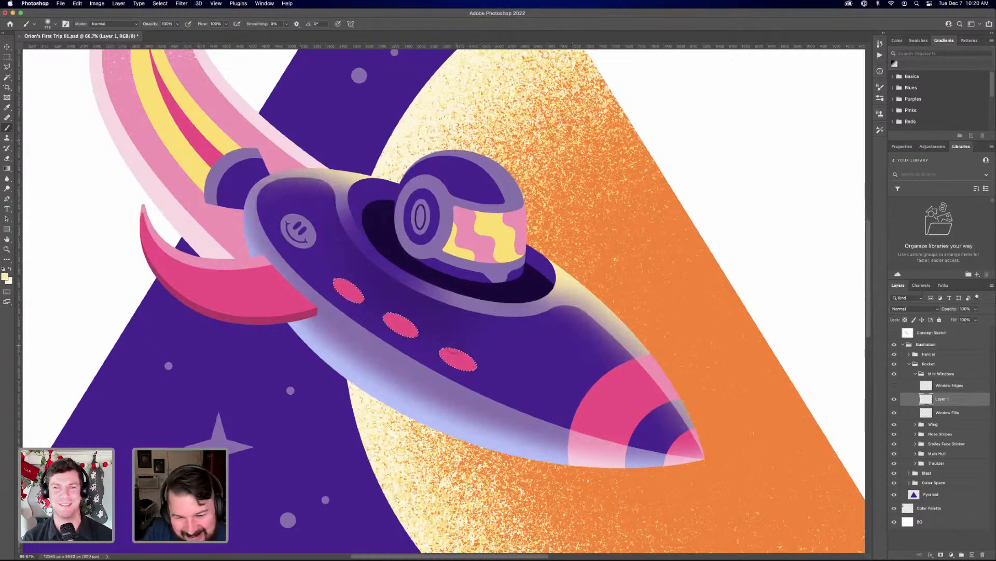
left_click(260, 150, "alt")
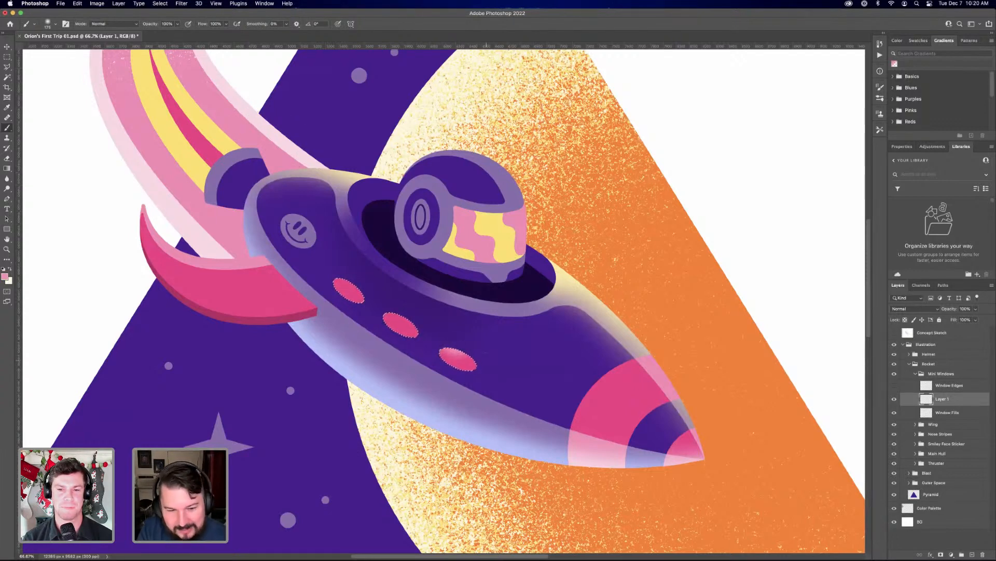
key("bracketright")
key("bracketright")
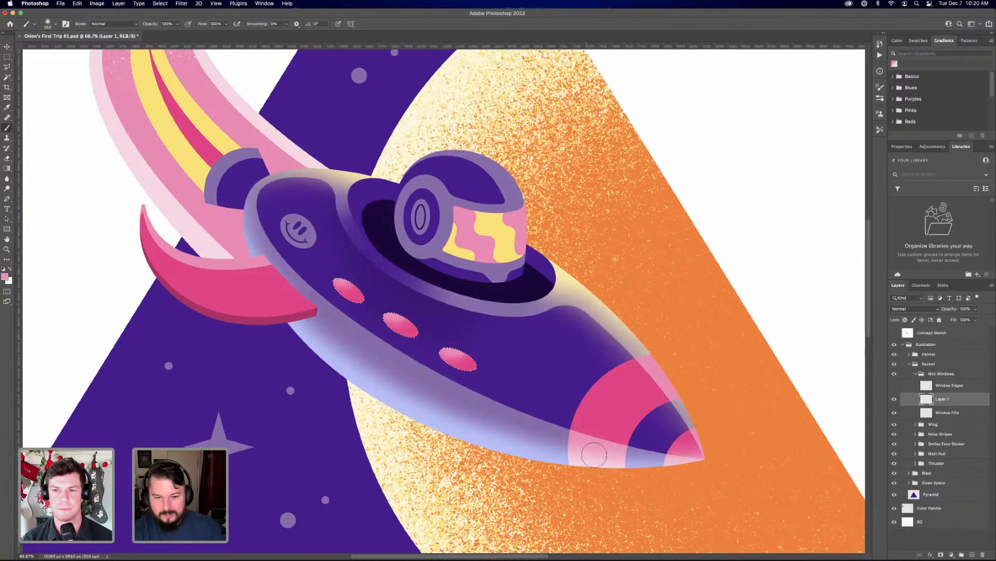
key("super+d")
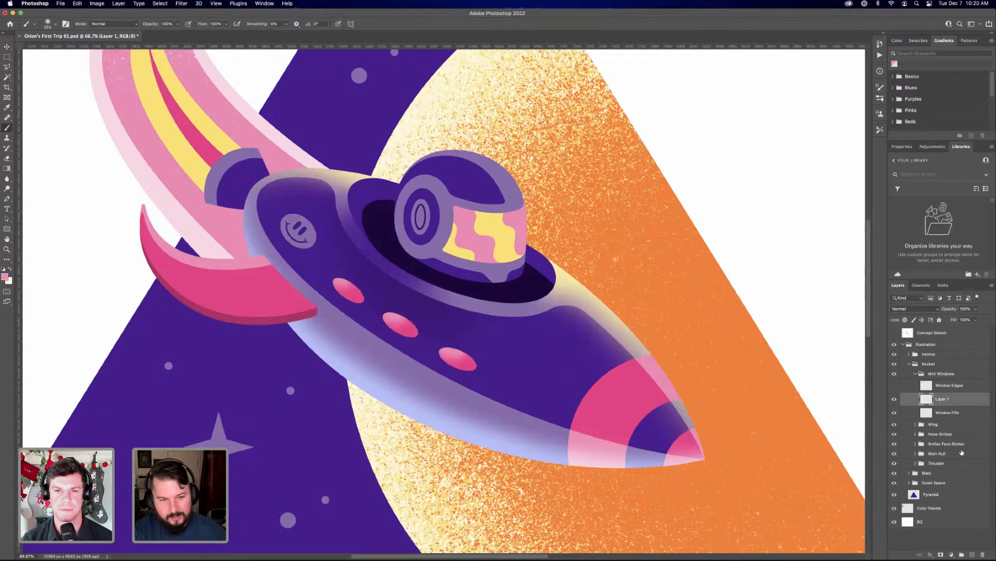
Try dark plum shading from the palette on the windows, on a new layer above Window Fills limited to the window shapes
left_click(957, 415)
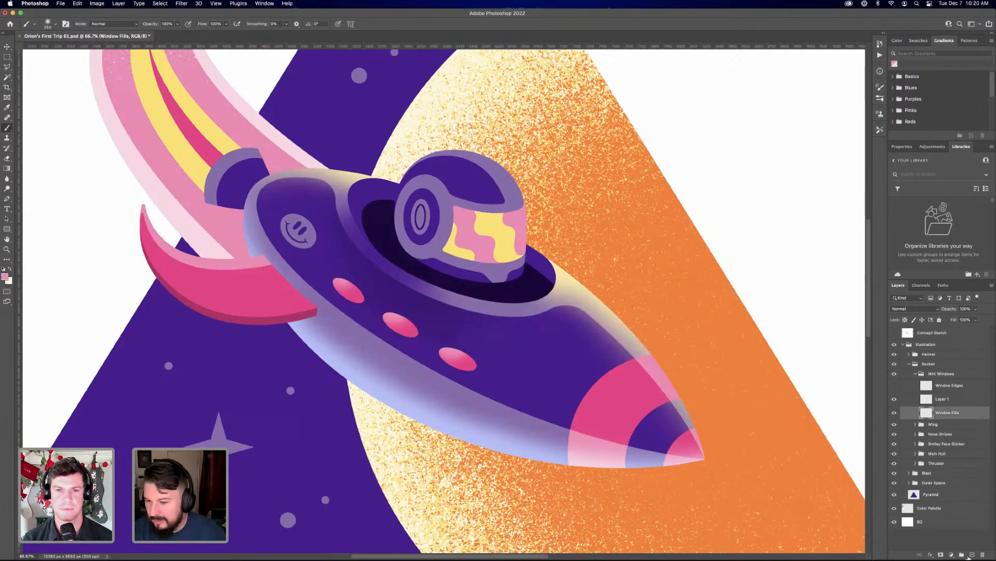
left_click(972, 555)
left_click(926, 426, "super")
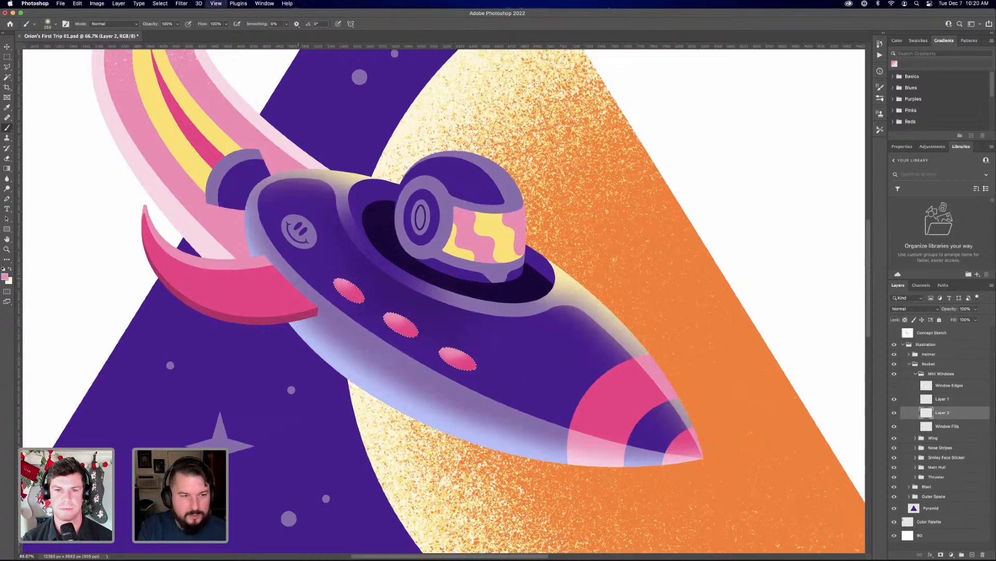
key("super+minus")
left_click_drag(337, 359, 480, 491)
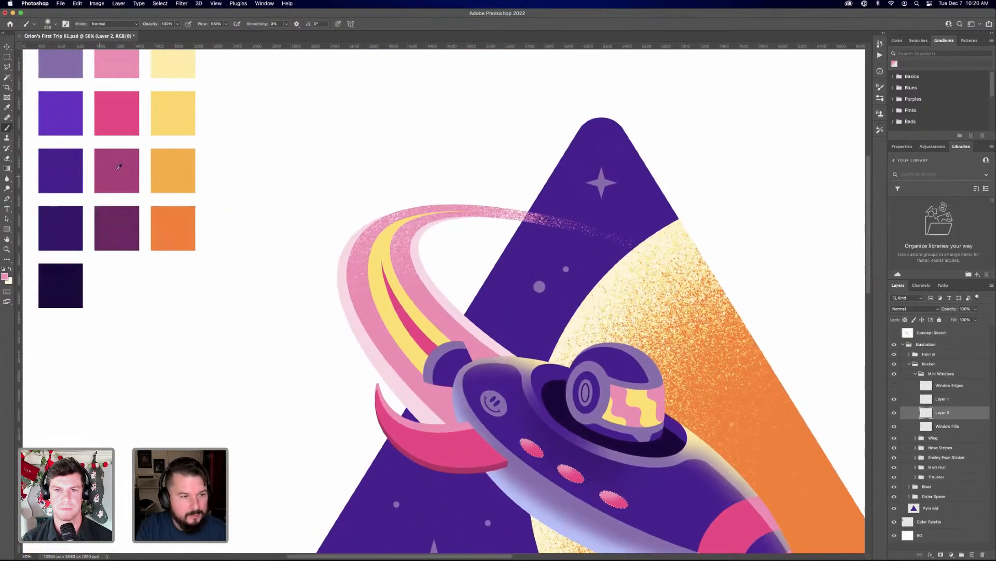
left_click(125, 217, "alt")
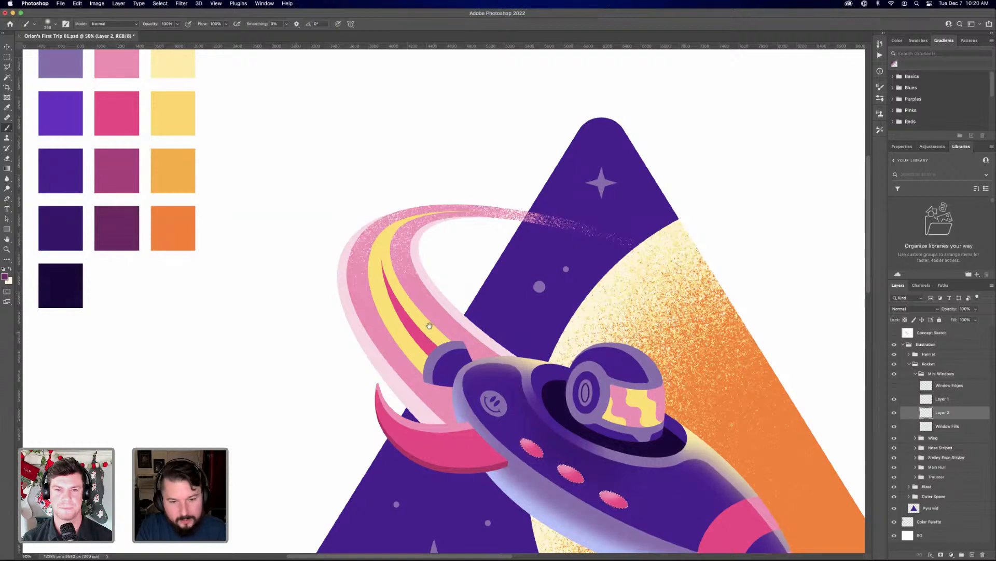
left_click_drag(542, 395, 530, 375)
left_click_drag(608, 495, 529, 372)
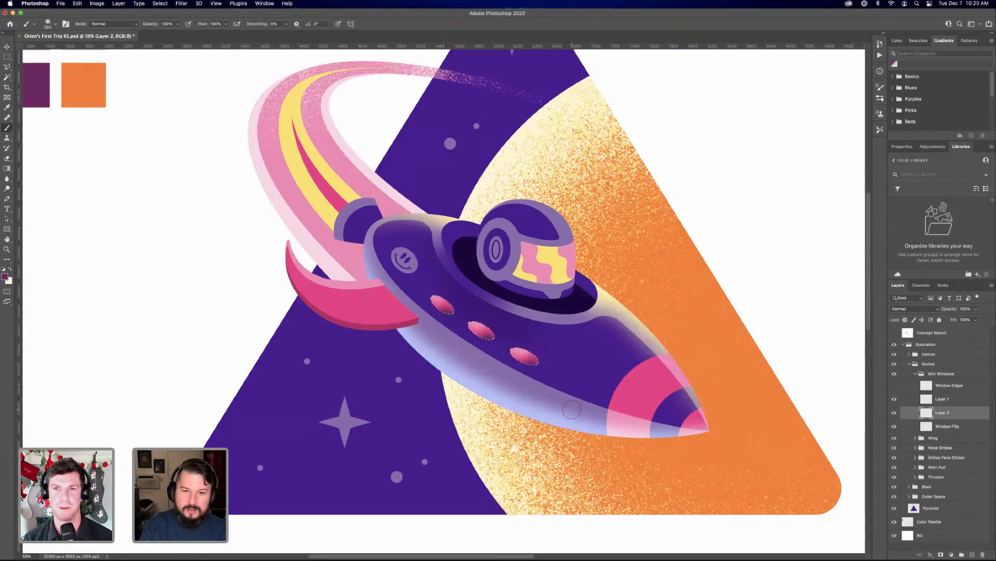
Compare the windows with and without the plum shading, and leave the shading layer hidden
left_click(894, 413)
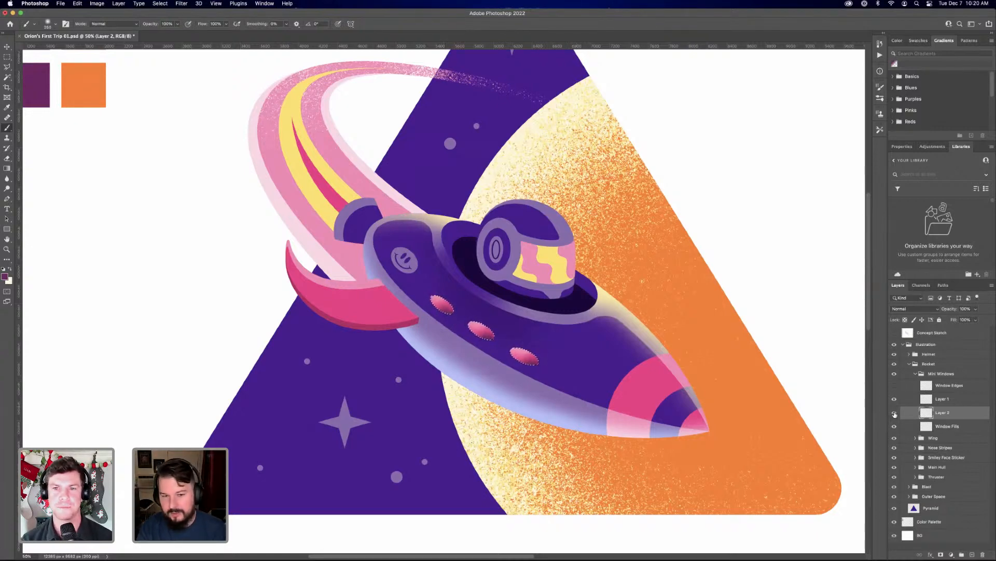
left_click(895, 413)
left_click(894, 413)
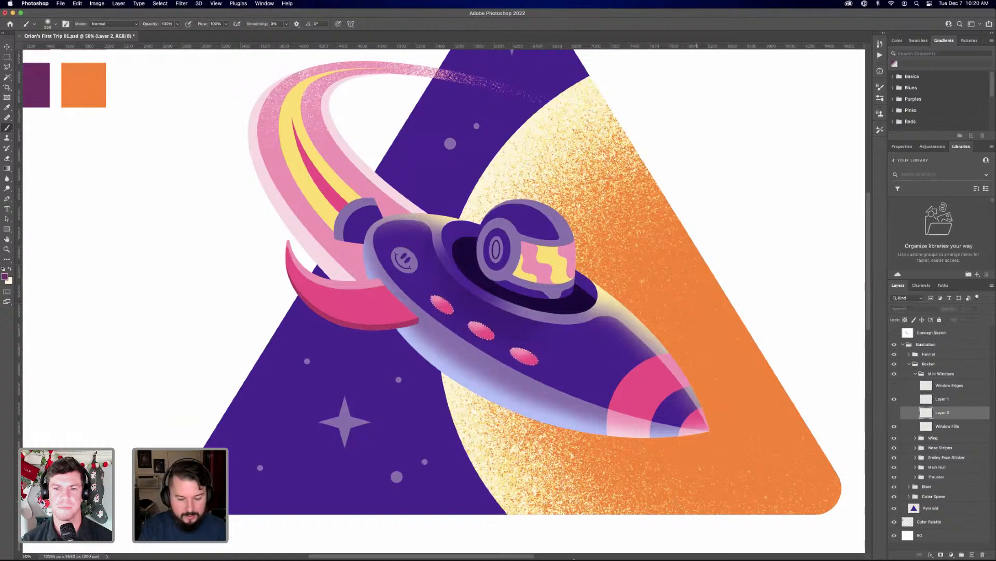
Switch to Illustrator and move the palette column of bright purple, pink and yellow swatches down, apart from the other swatches
left_click(538, 541)
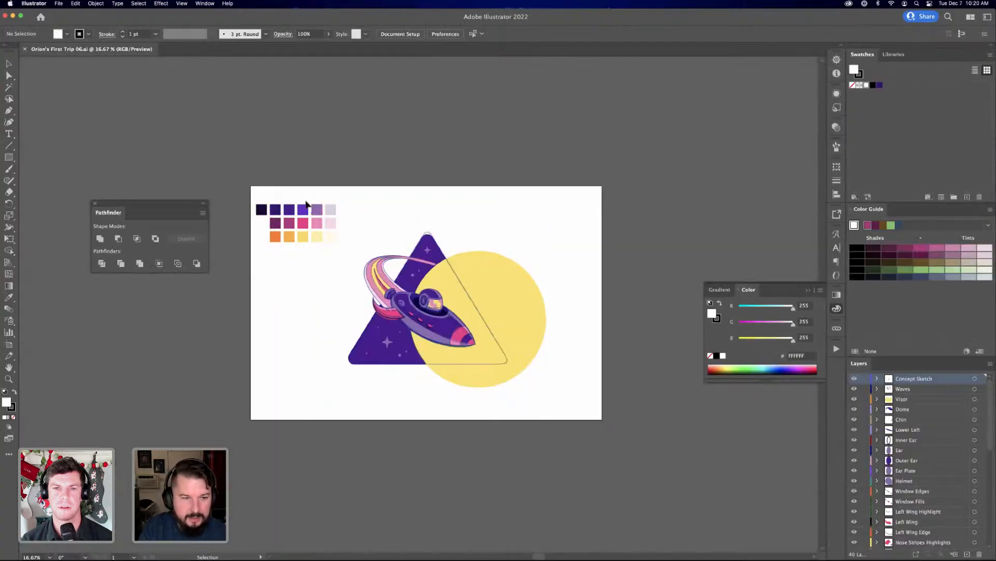
left_click_drag(245, 187, 287, 259)
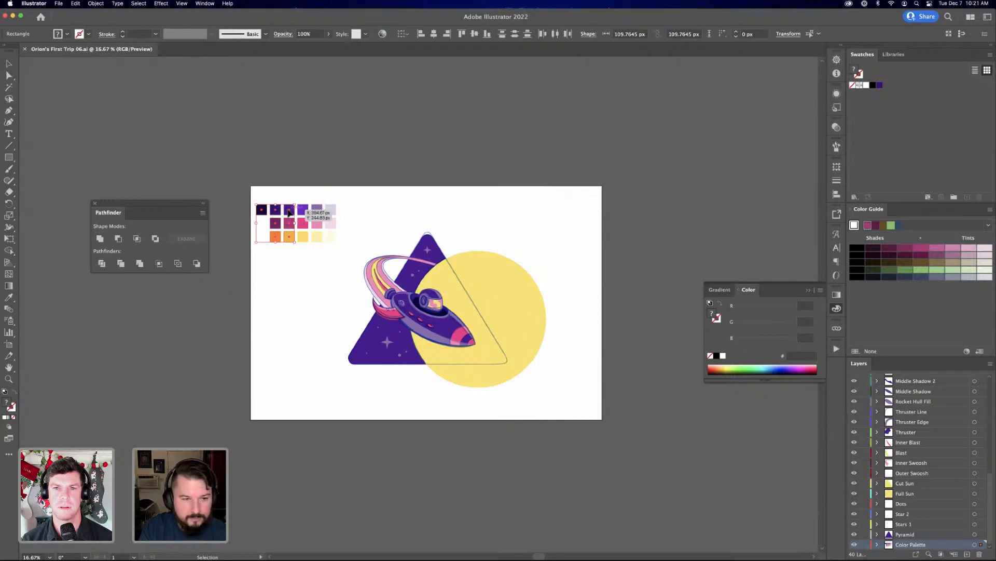
left_click_drag(289, 212, 292, 332)
left_click(282, 352)
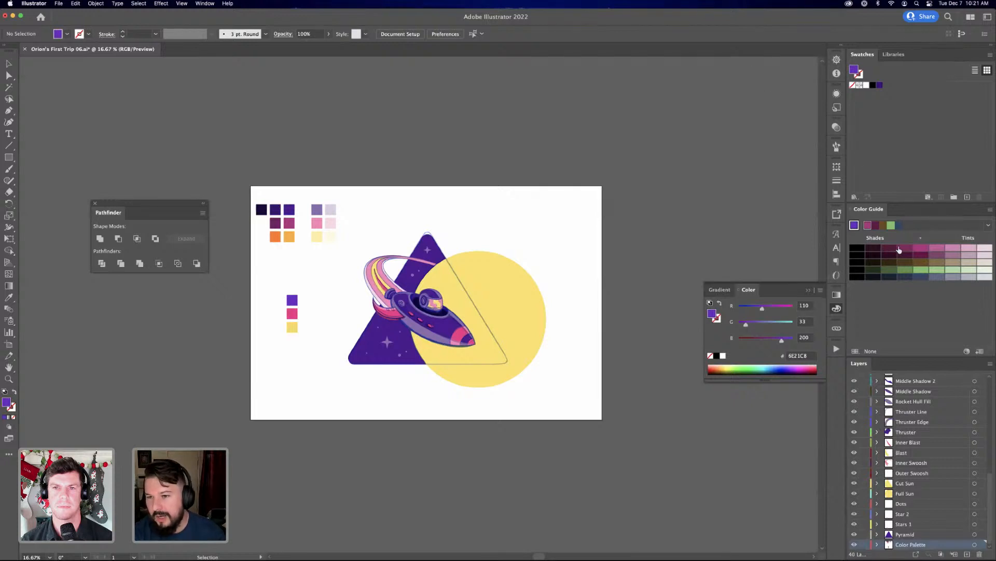
Examine the separated pink and yellow swatches and the palette's orange and dark purple swatches for their color values
left_click(207, 4)
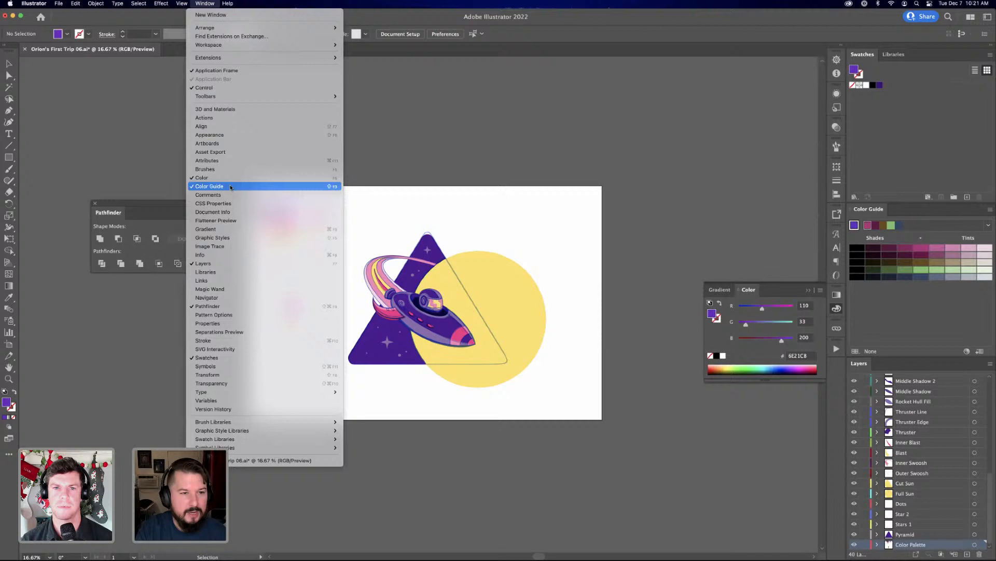
left_click(935, 209)
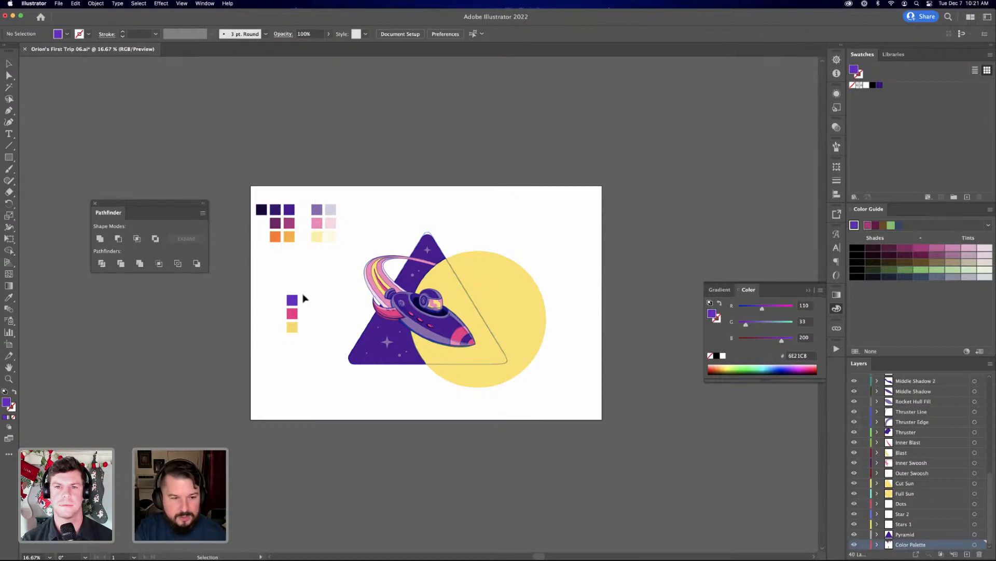
left_click(293, 314)
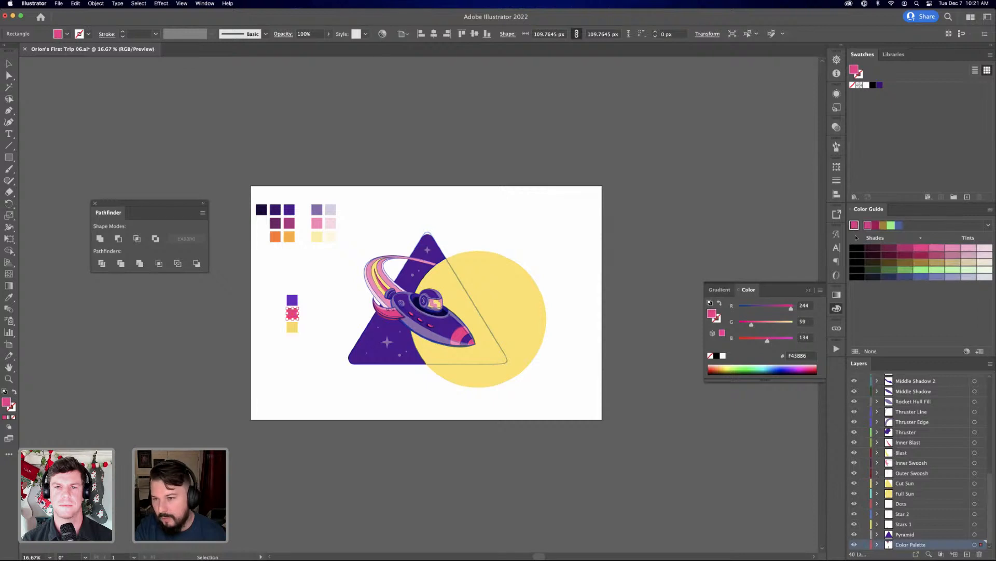
left_click(294, 327)
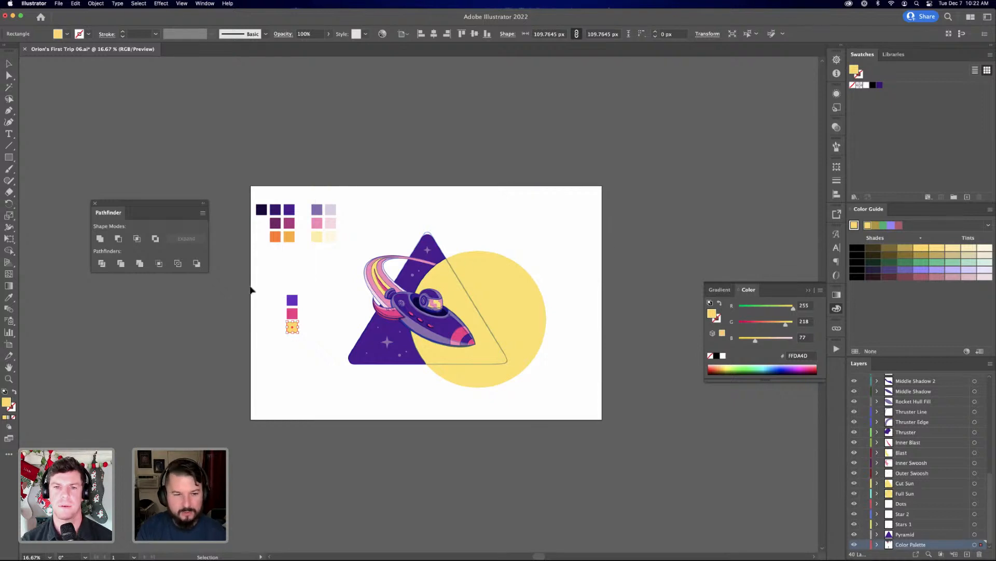
left_click(275, 237)
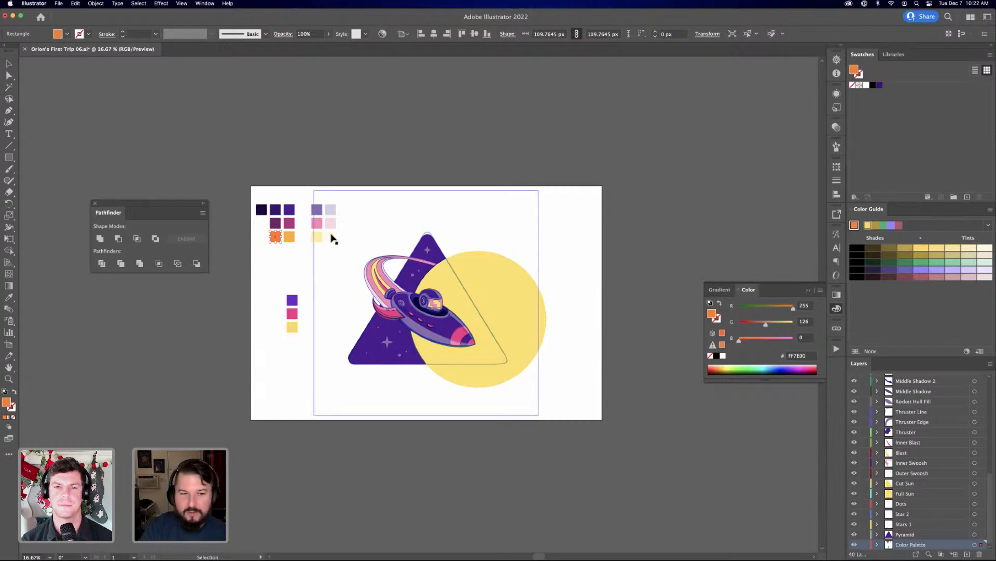
left_click(276, 209)
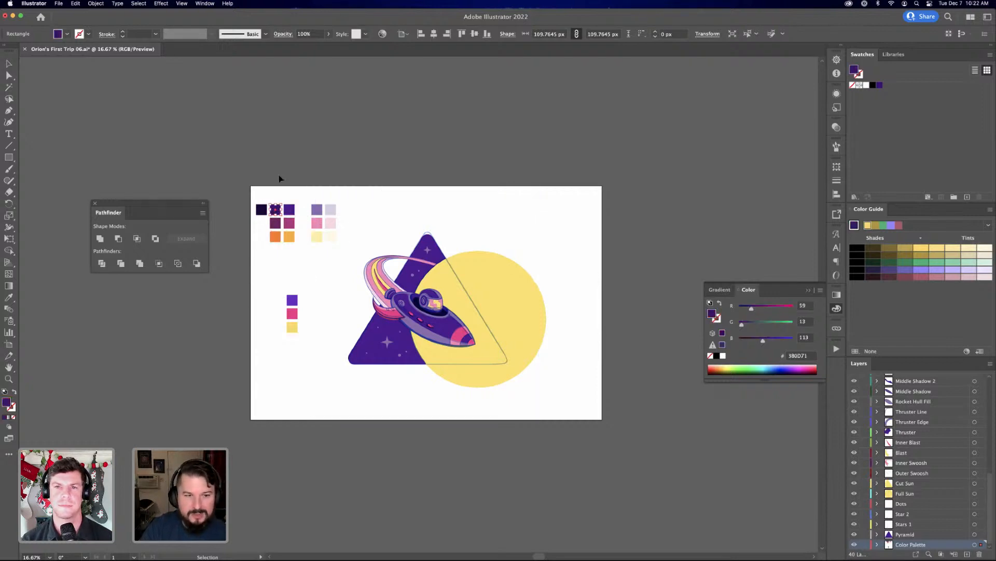
left_click(290, 211)
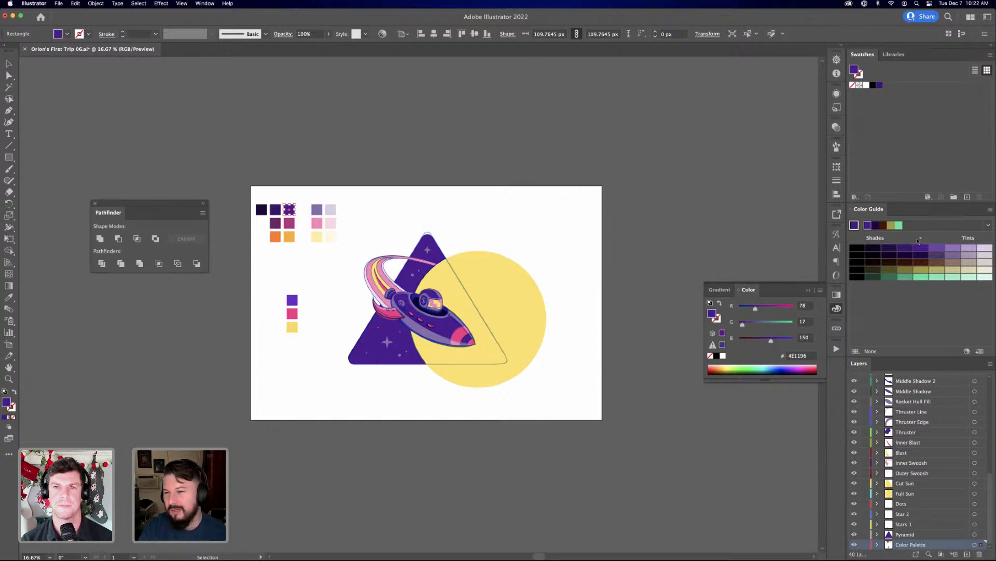
Switch back to Photoshop and delete the hidden plum shading layer from the Mini Windows group
left_click(44, 5)
left_click(44, 6)
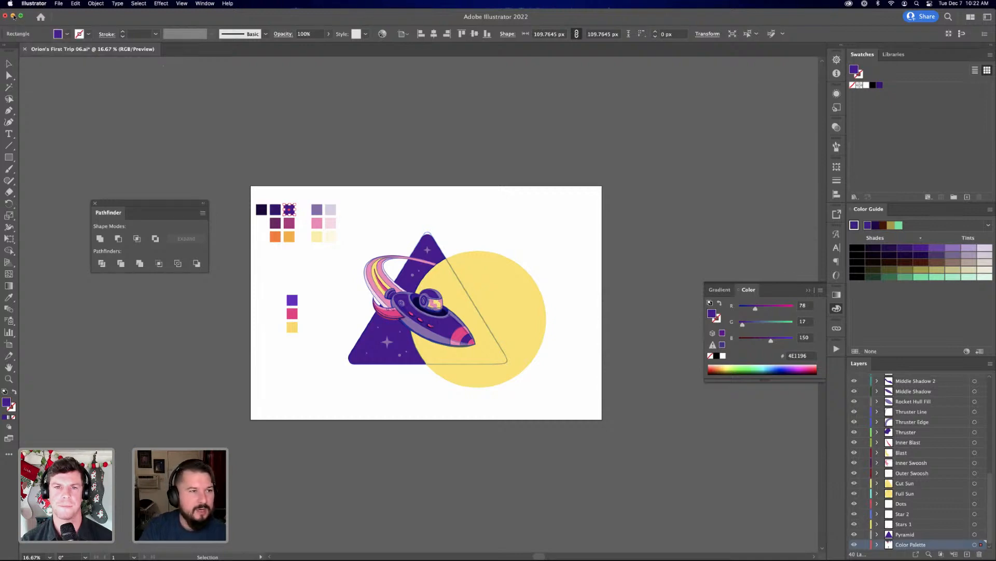
left_click(13, 16)
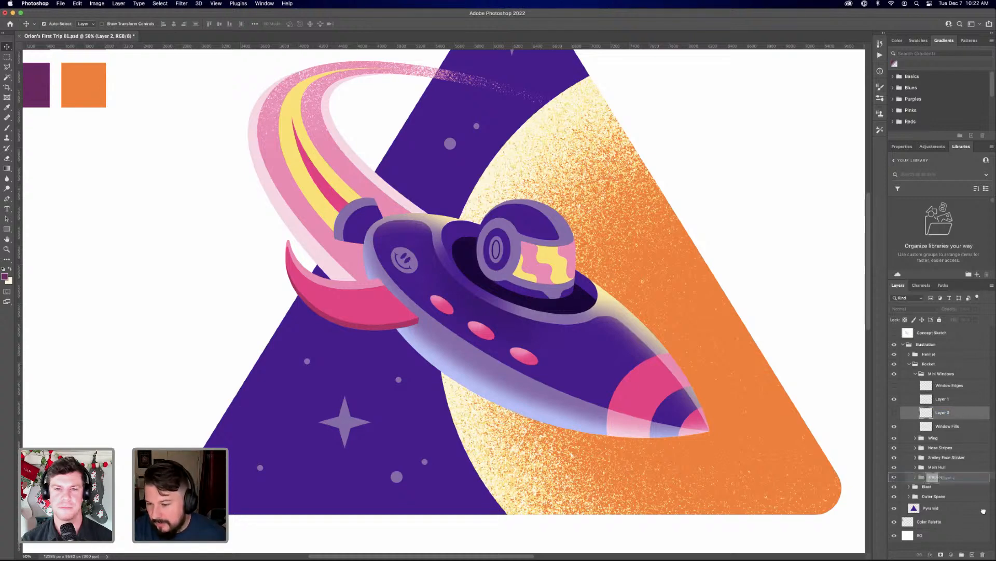
key("BackSpace")
Rename the pink highlight layer in the Mini Windows group as Highlights
double_click(945, 400)
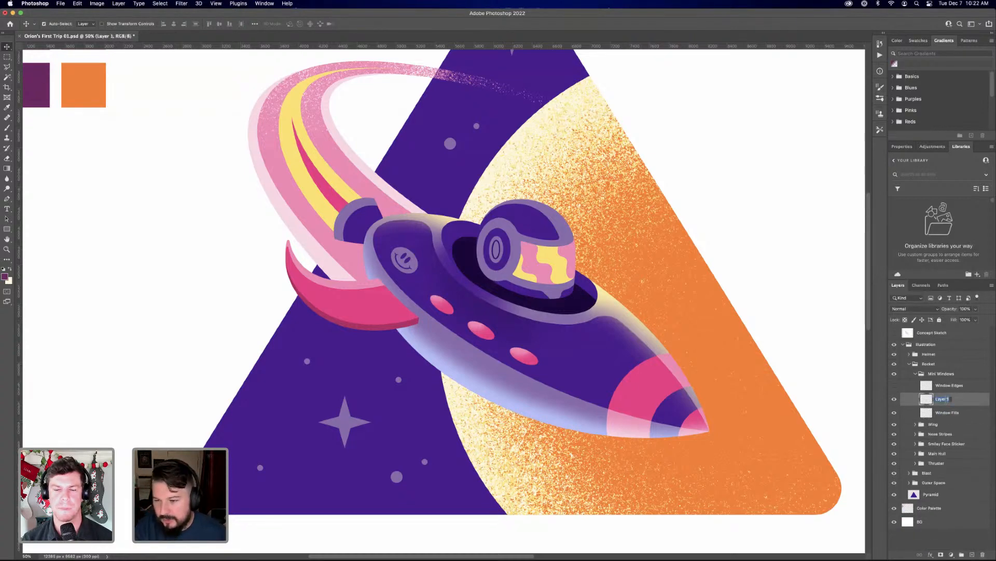
type("H")
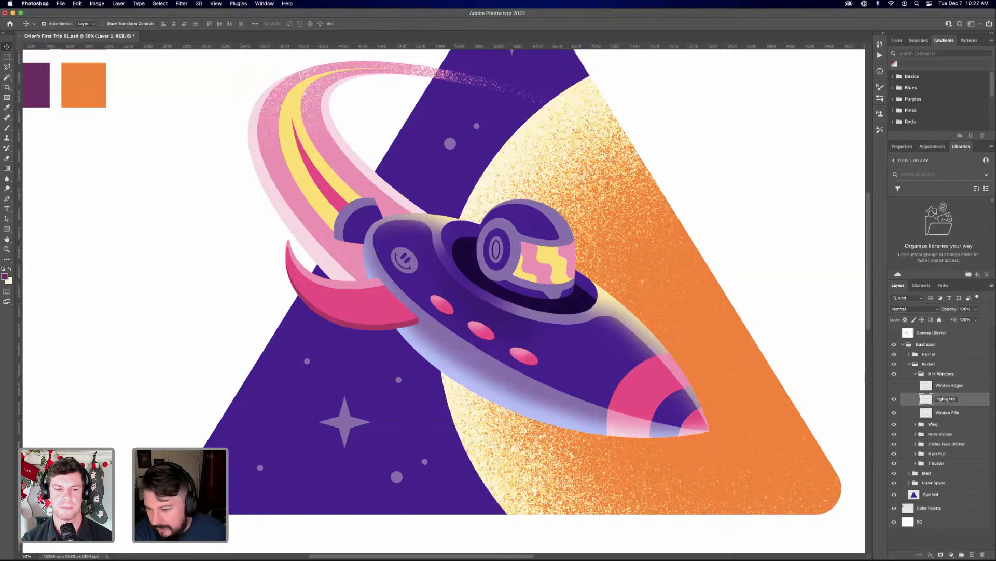
type("ighlights")
key("Return")
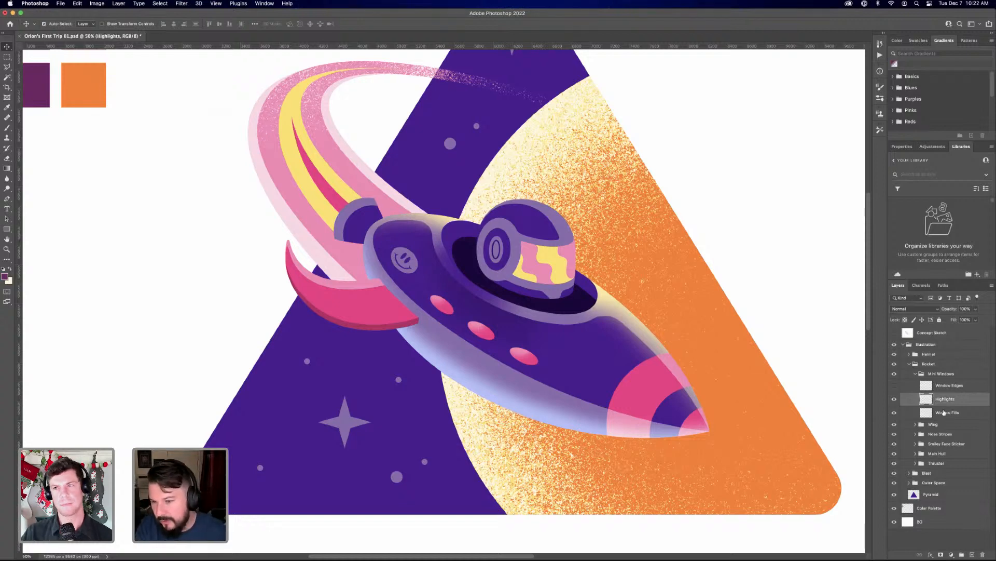
left_click(941, 410)
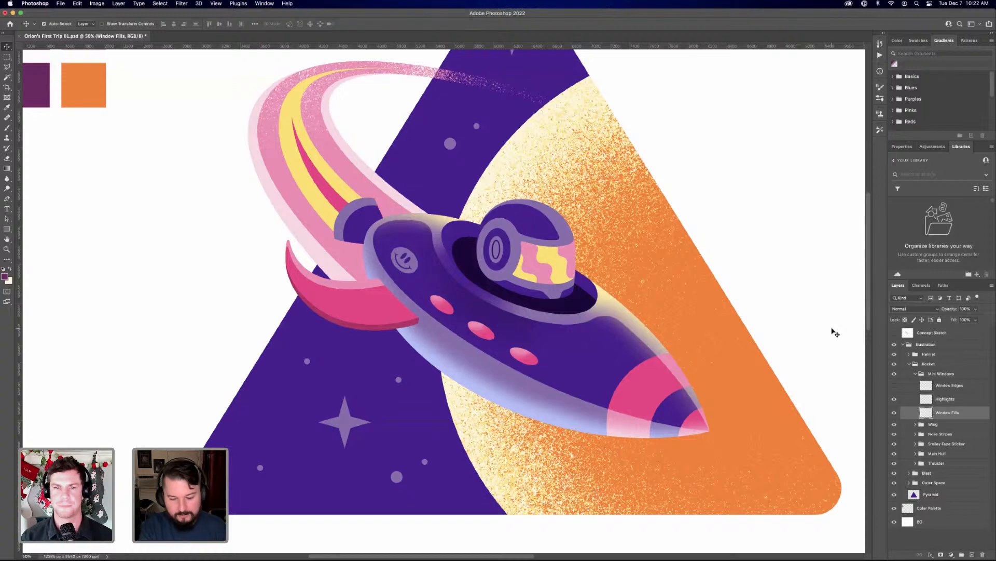
key("super+minus")
key("super+minus")
key("super+equal")
key("super+equal")
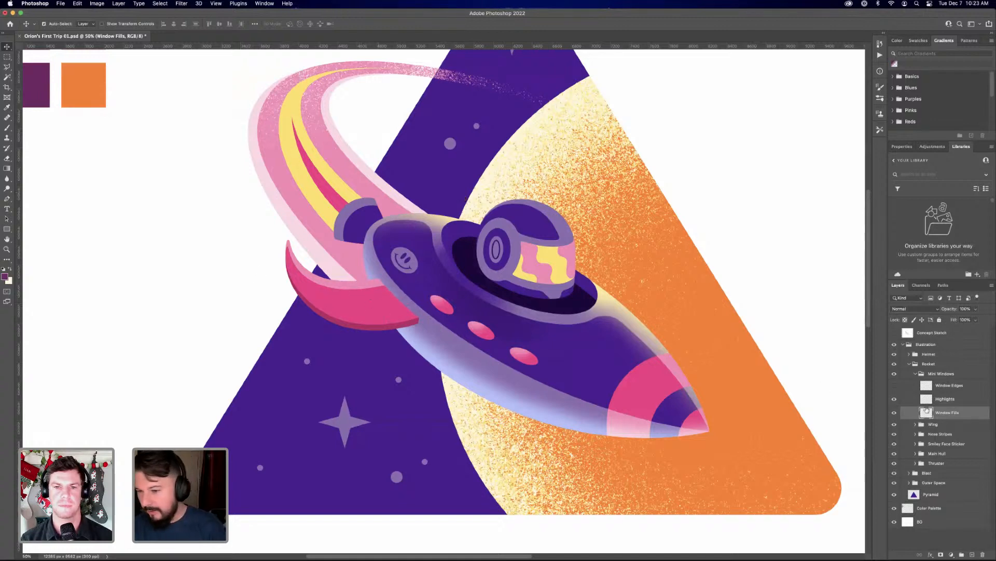
In the Wing group, add a new layer directly above Left Wing and hide the Left Wing Highlight layer
left_click(915, 374)
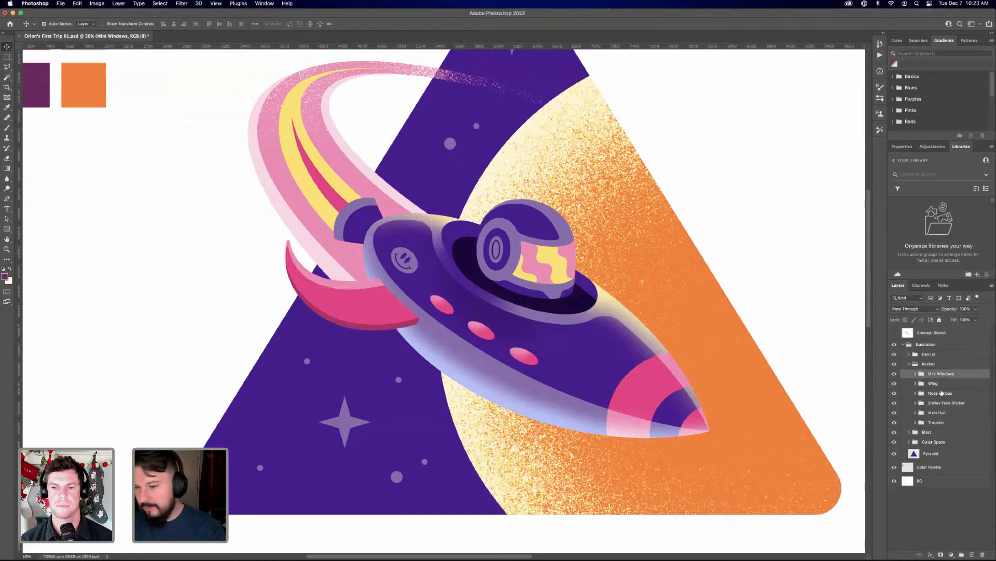
left_click(916, 384)
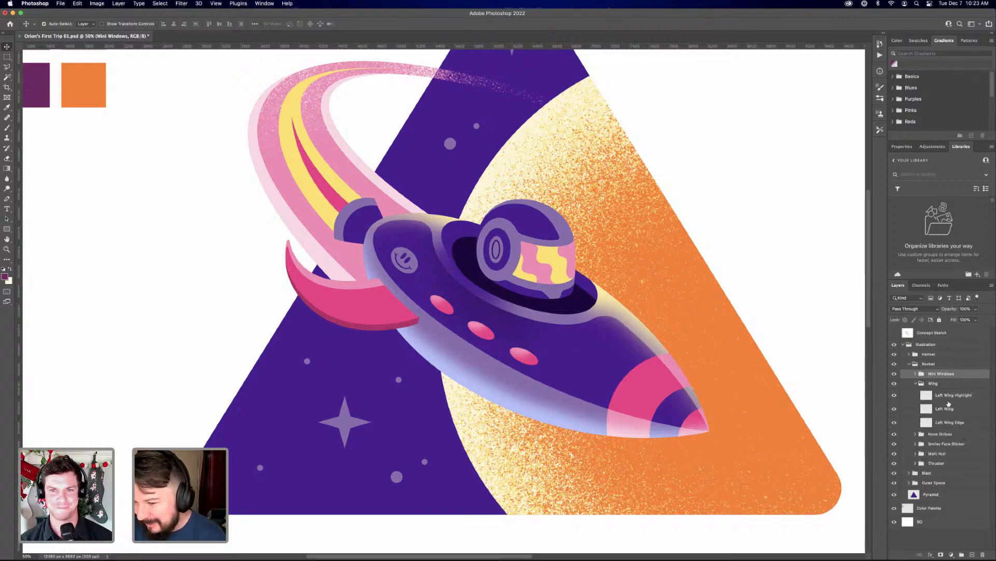
left_click(923, 384)
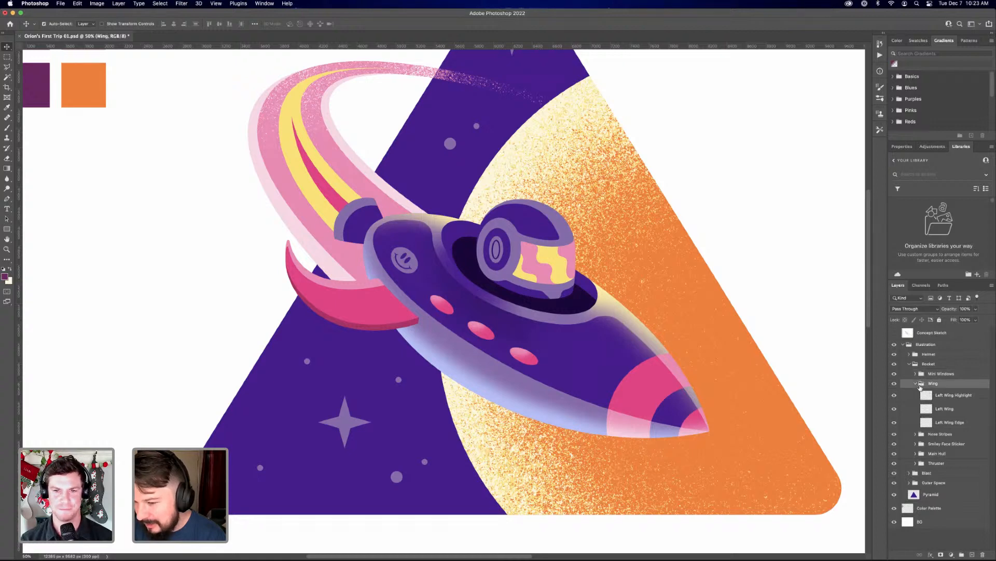
left_click(955, 396)
left_click(960, 410)
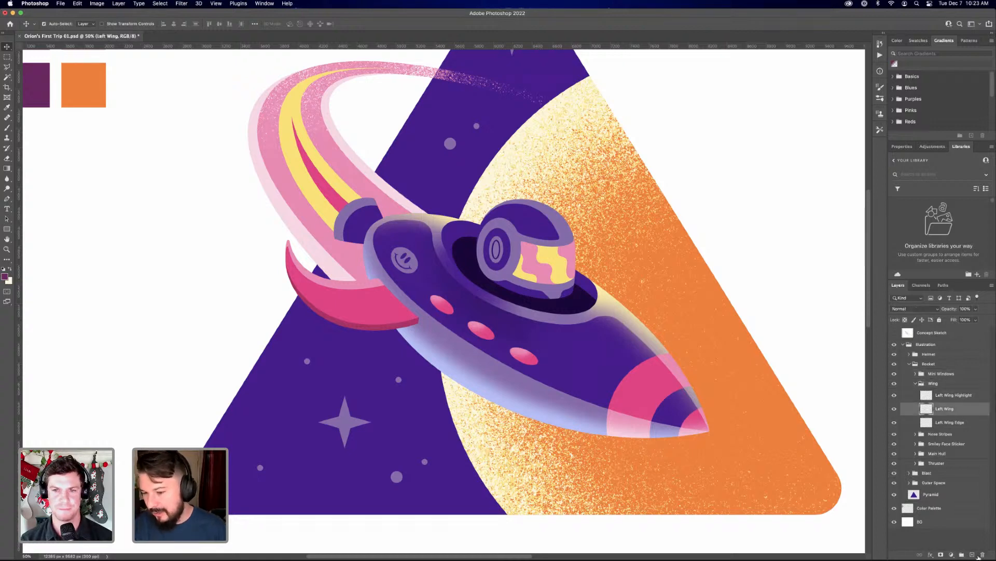
left_click(973, 554)
left_click(894, 395)
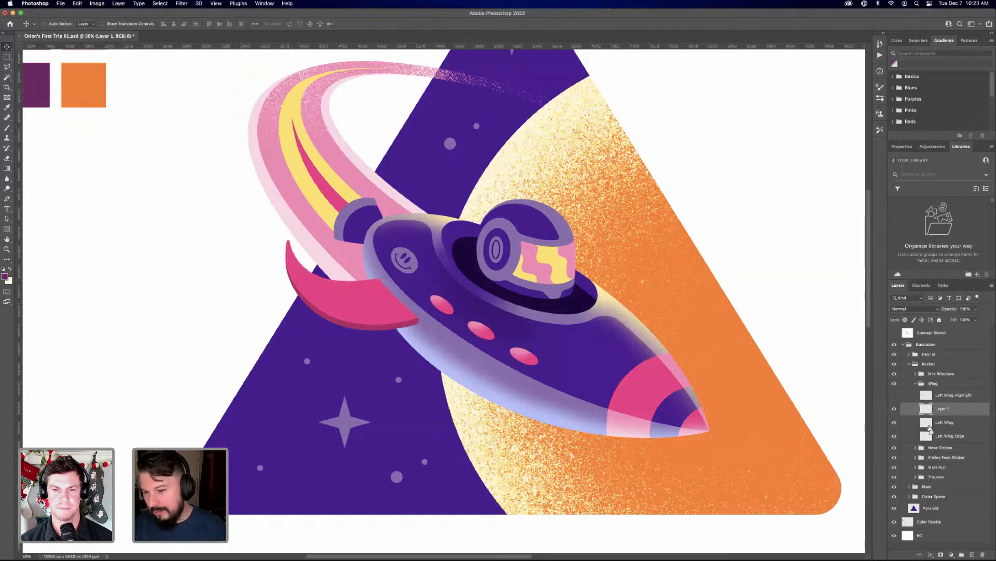
Load the Left Wing shape as a selection while keeping the new layer active, and switch to the Brush tool
left_click(928, 424, "super")
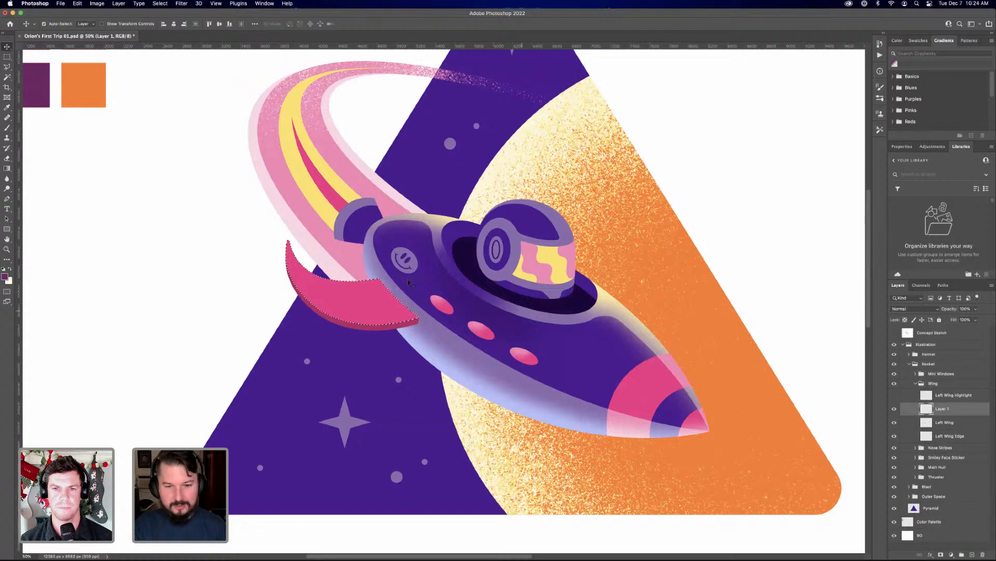
key("b")
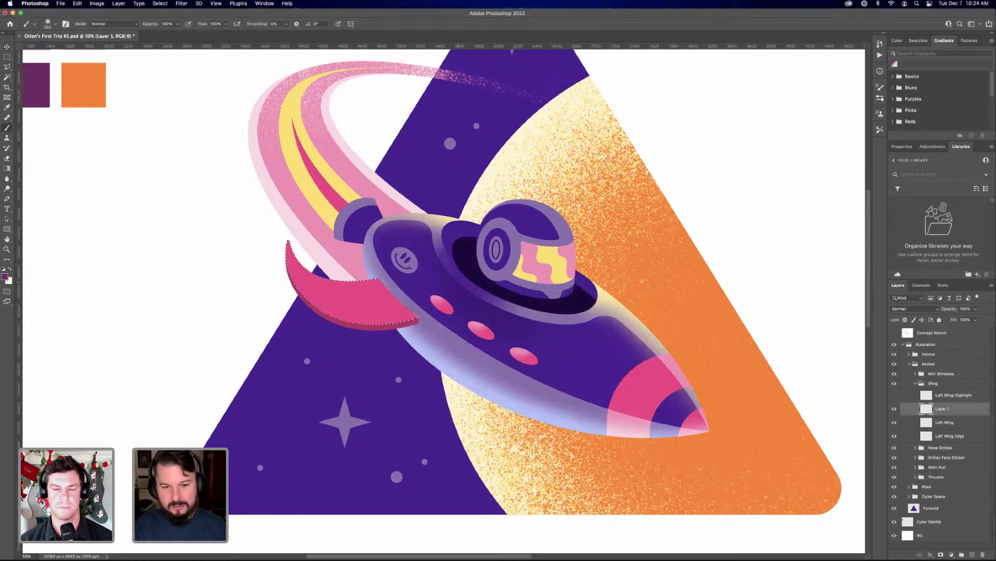
scroll(752, 364, "down", 1)
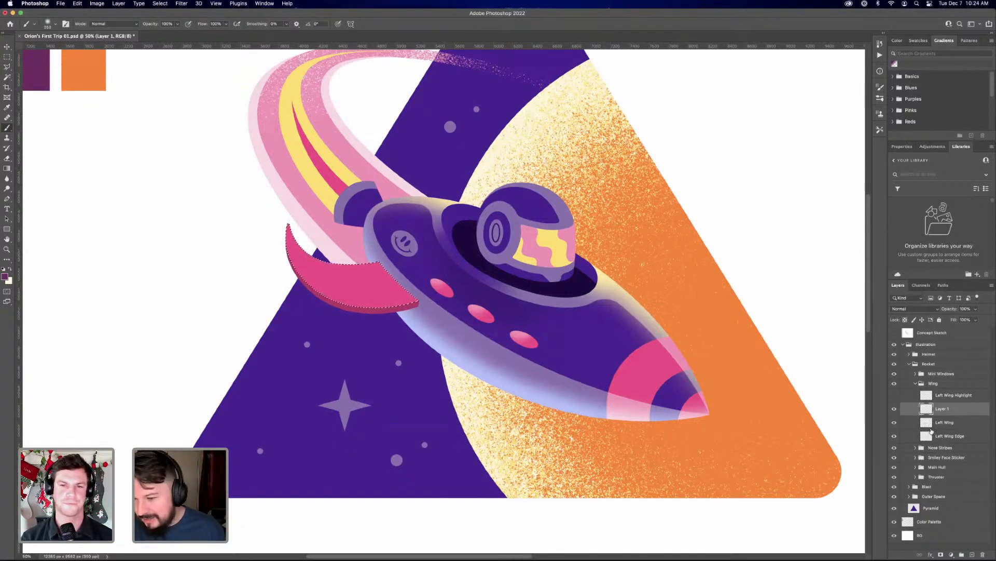
Rename the new layer above Left Wing as Blast Highlight
double_click(950, 410)
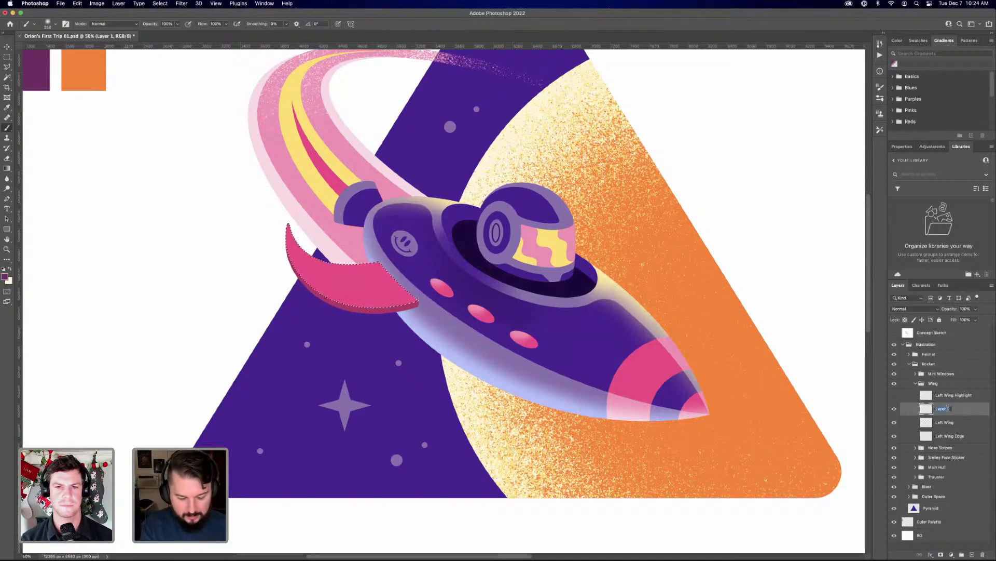
type("L")
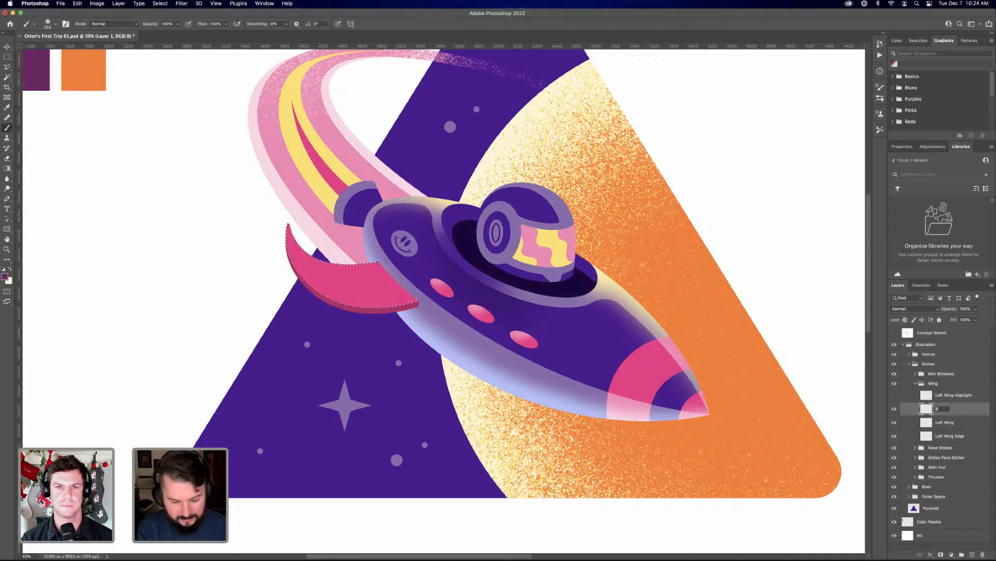
type("last")
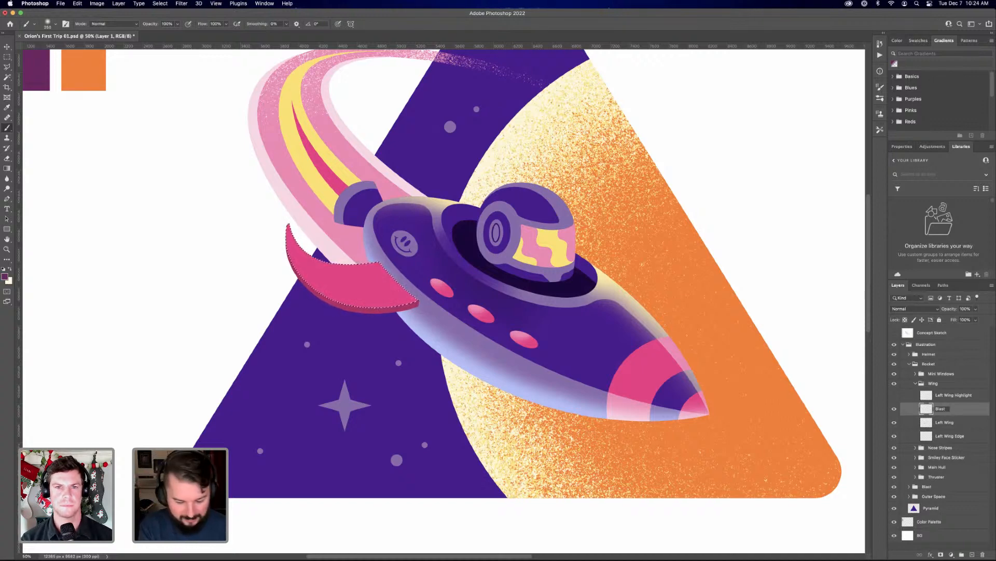
type(" Highlight")
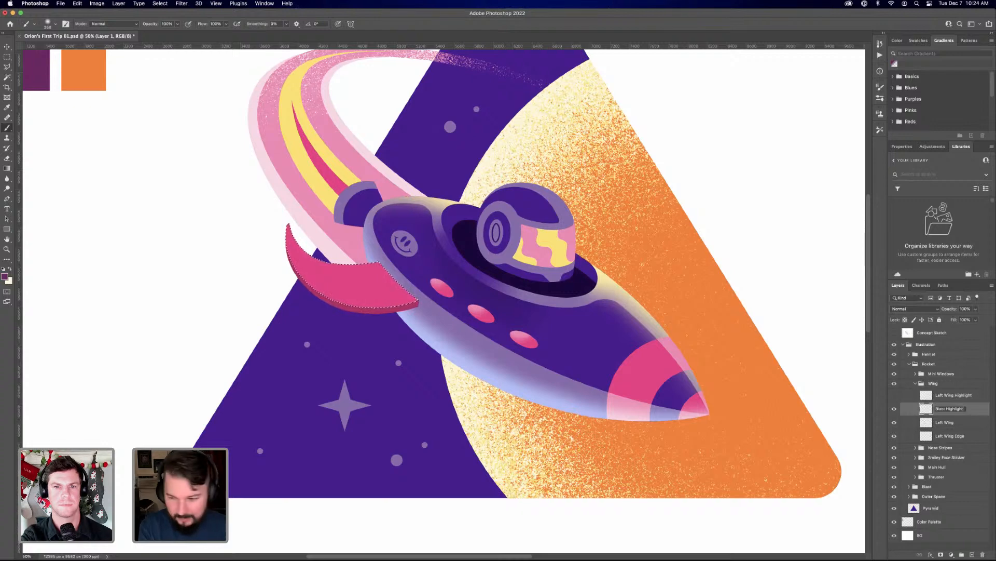
key("Return")
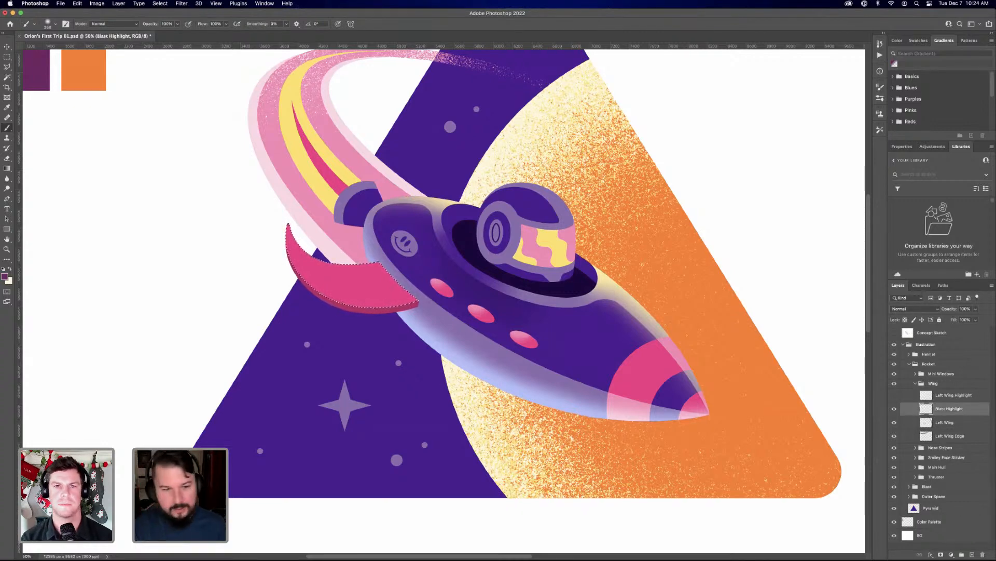
Set up the RSCO The Godfather of Grain brush at a larger size, using the pink sampled from the blast trail beside the wing
left_click(49, 27)
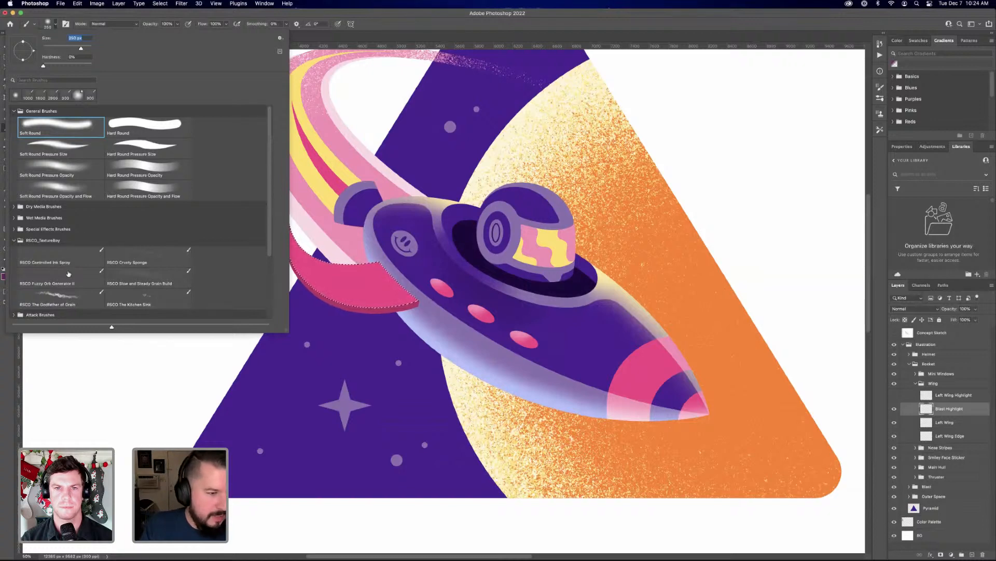
left_click(67, 295)
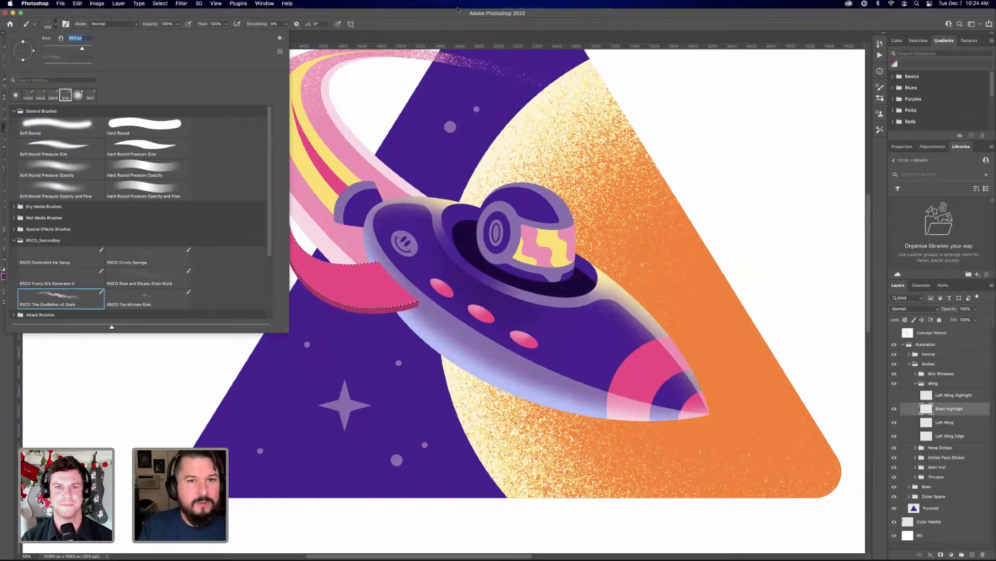
left_click(51, 25)
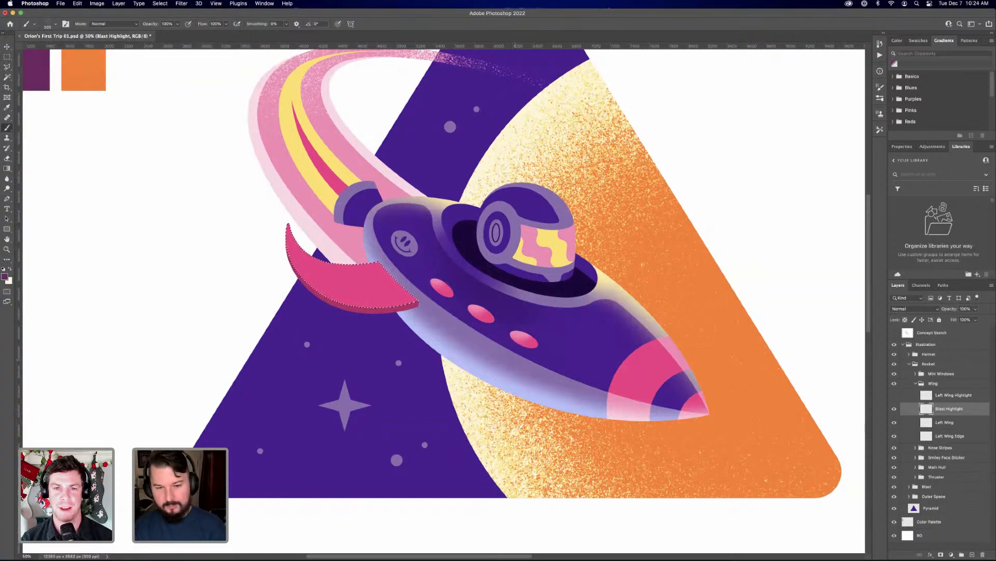
key("bracketright")
key("bracketright")
key("bracketright")
key("bracketright")
key("bracketright")
key("bracketright")
key("bracketright")
key("bracketright")
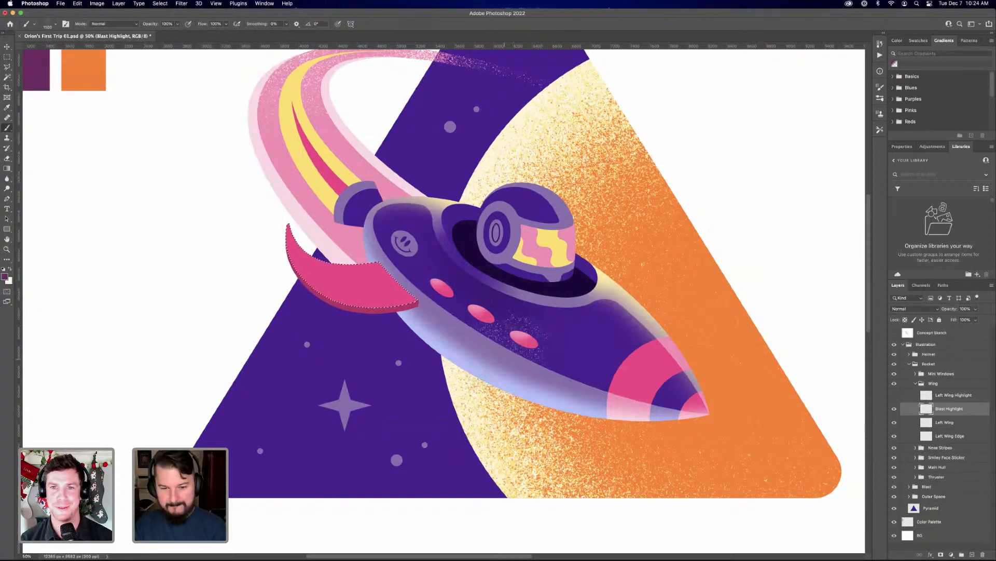
key("bracketleft")
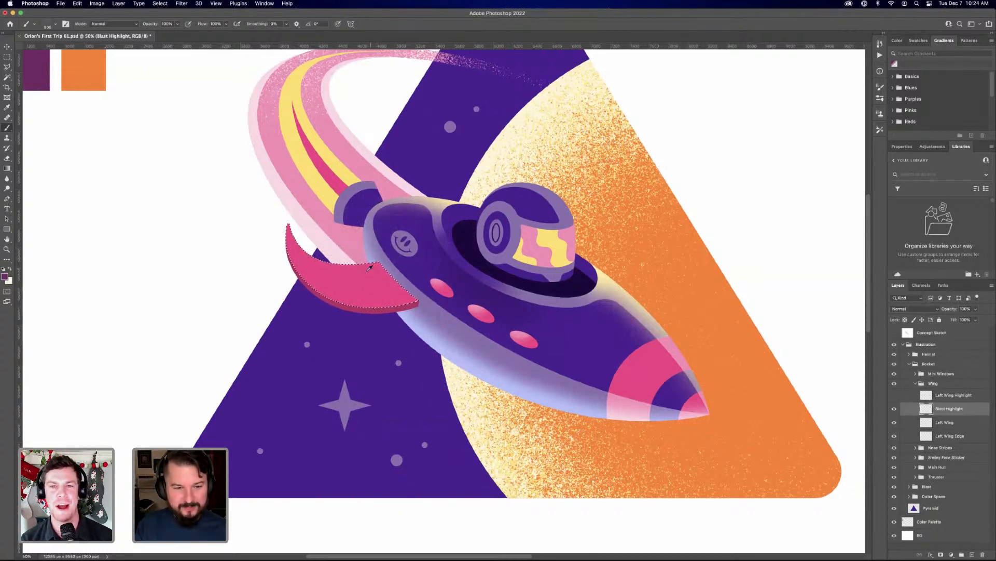
left_click(350, 239, "alt")
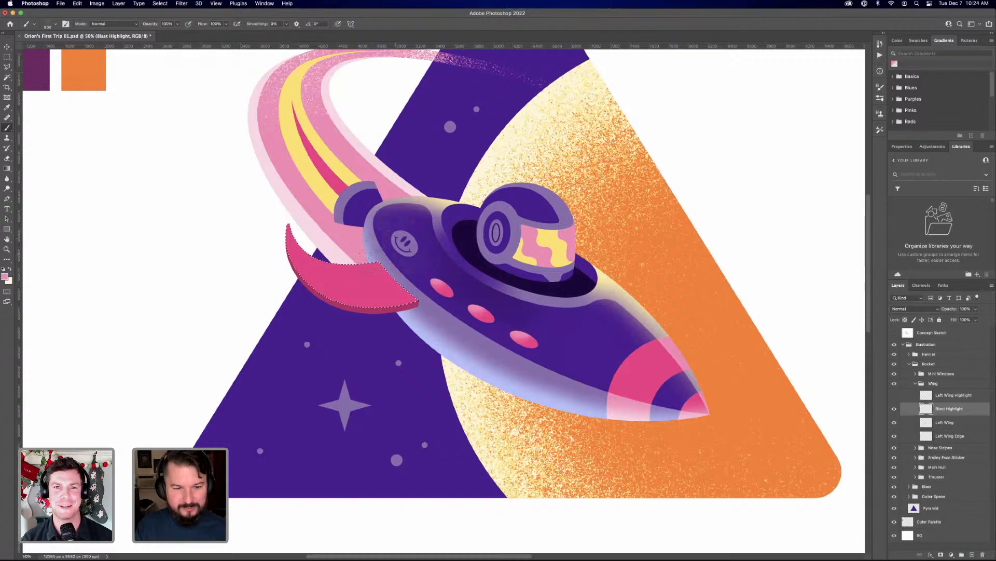
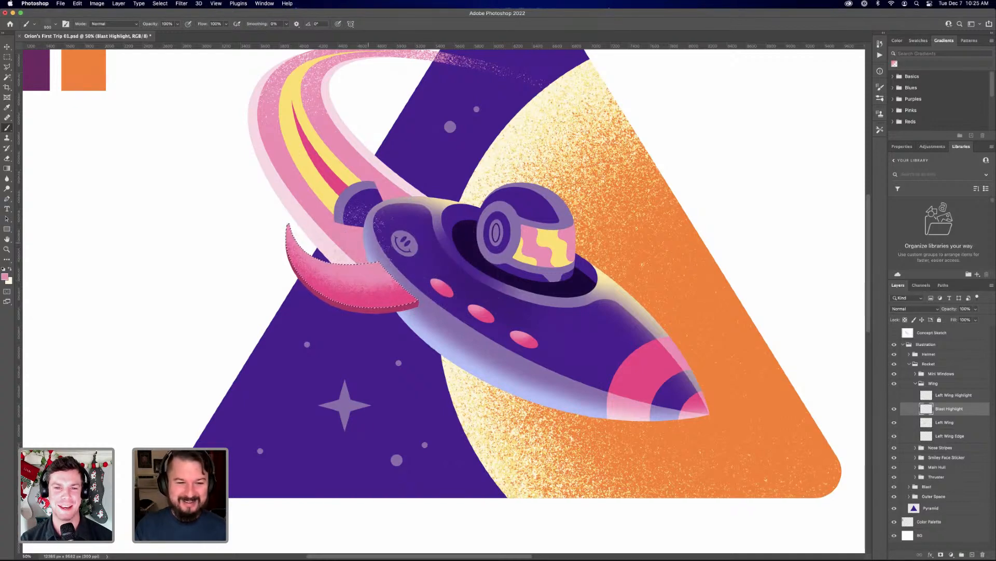
Paint a grainy yellow highlight, sampled from the blast trail, along the wing's upper edge on a new layer above Blast Highlight and compare it hidden and shown
left_click(972, 555)
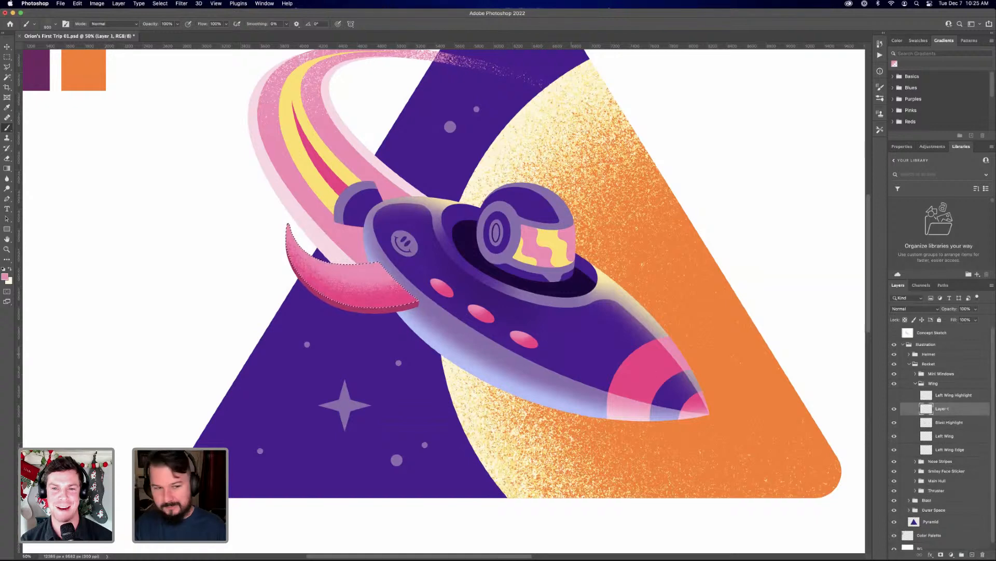
left_click(329, 191, "alt")
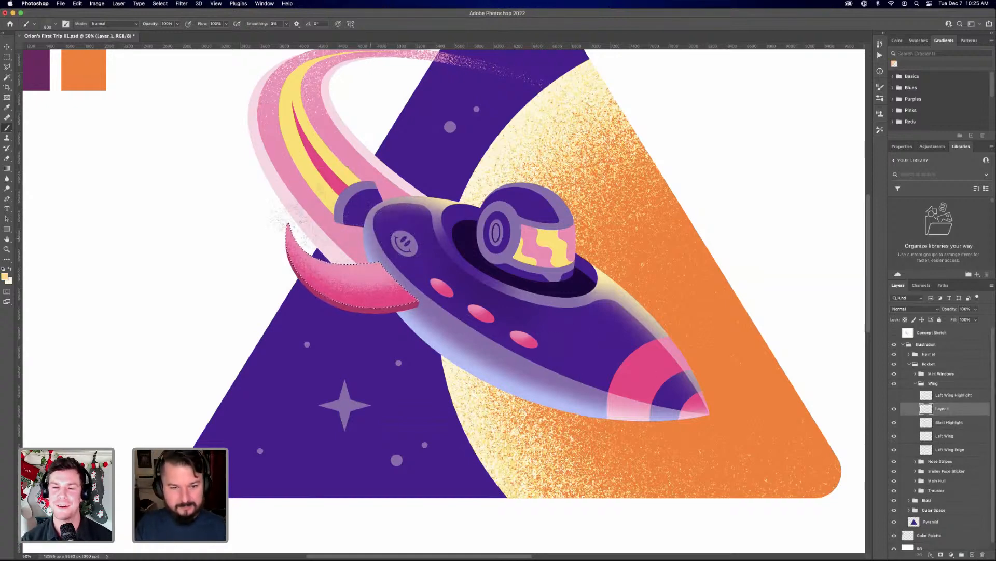
left_click_drag(345, 229, 387, 227)
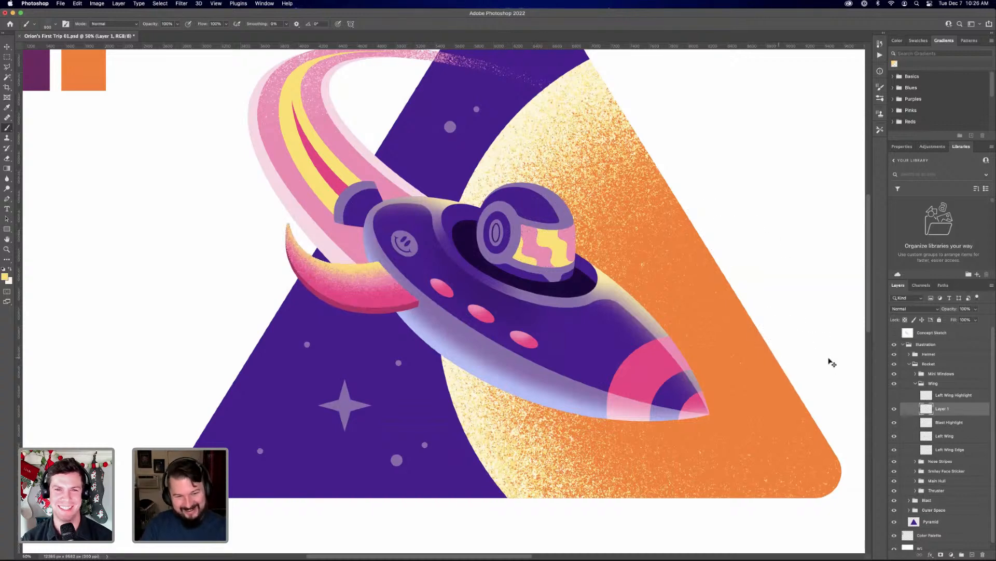
key("super+h")
key("super+minus")
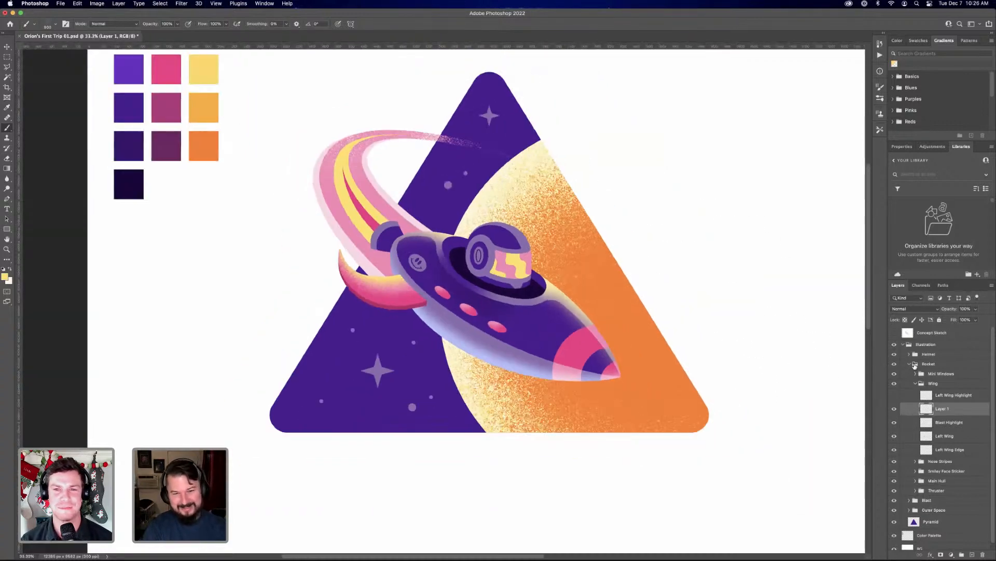
key("super+plus")
left_click(894, 408)
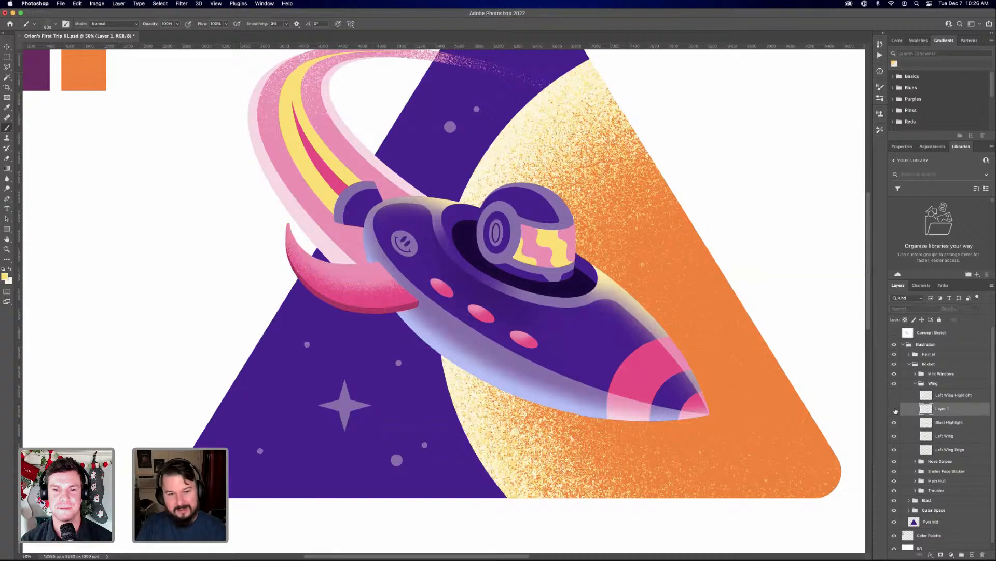
left_click(894, 409)
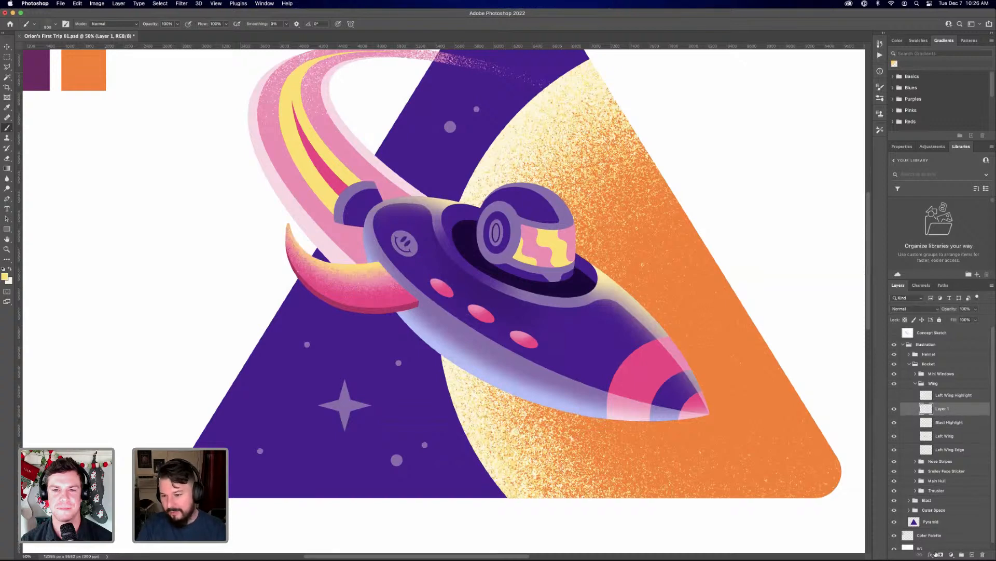
Add a Color Overlay effect to the new grain highlight layer and set the overlay colour to white
left_click(931, 553)
left_click(947, 505)
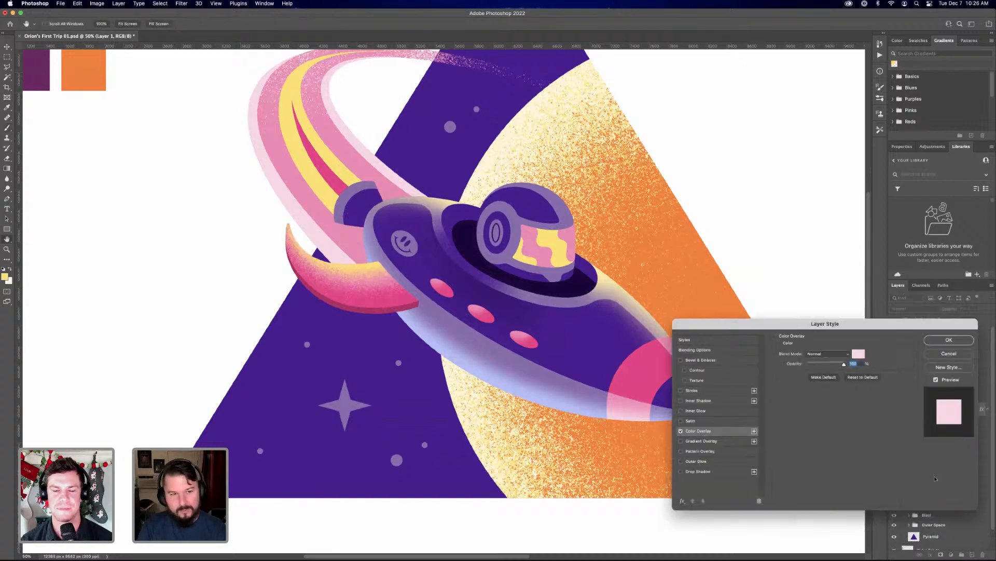
left_click(858, 354)
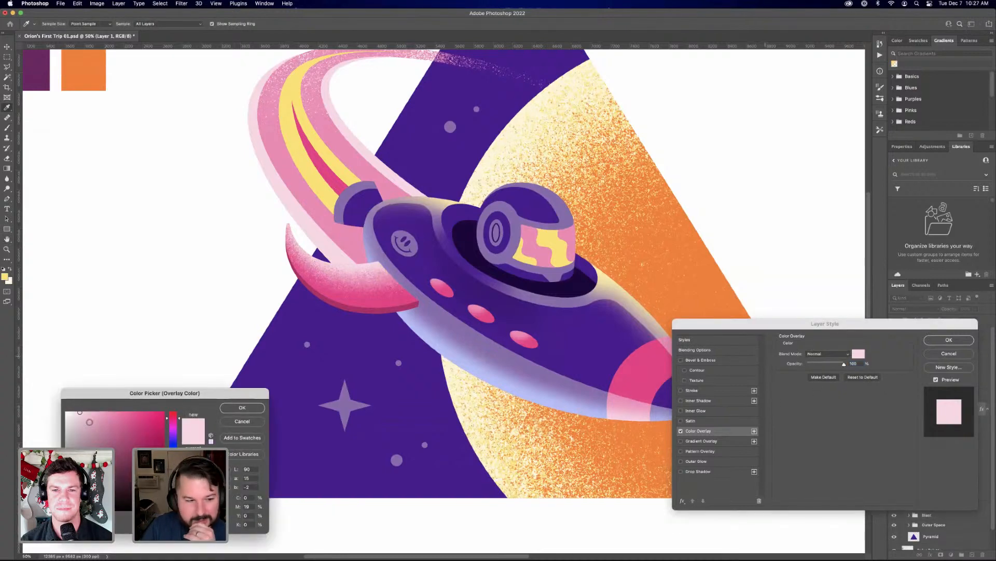
scroll(81, 213, "up", 5)
scroll(80, 213, "up", 14)
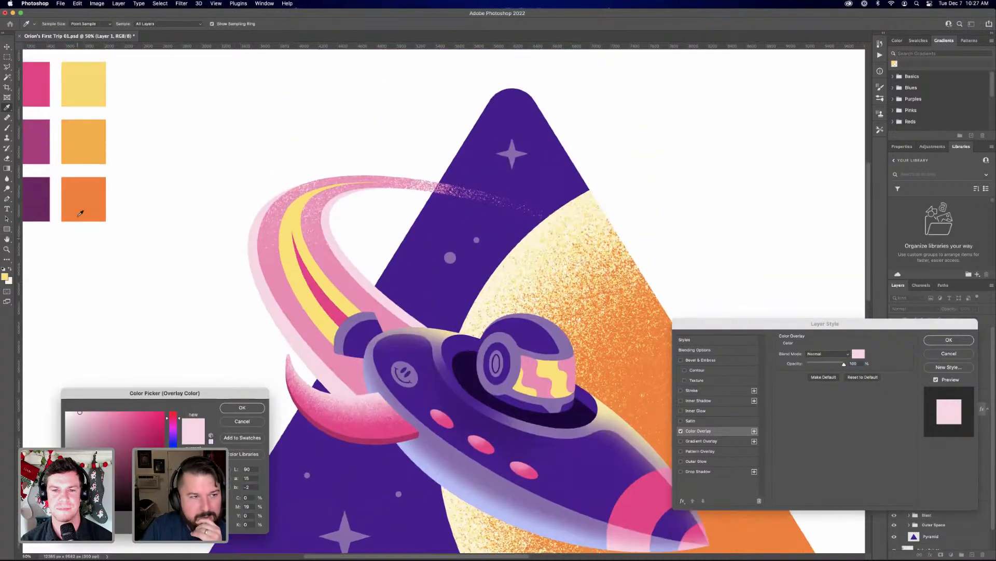
scroll(40, 180, "up", 17)
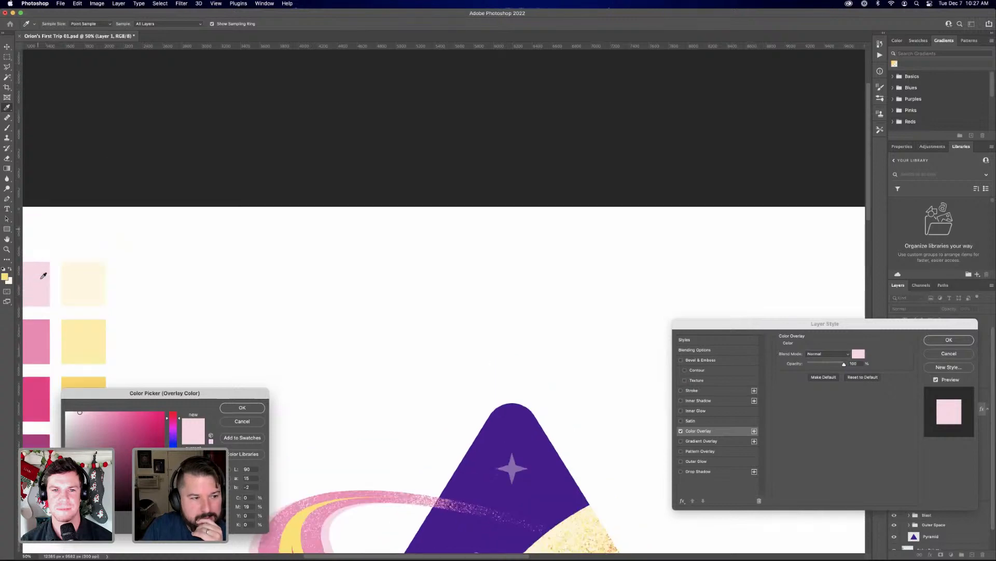
scroll(94, 313, "down", 20)
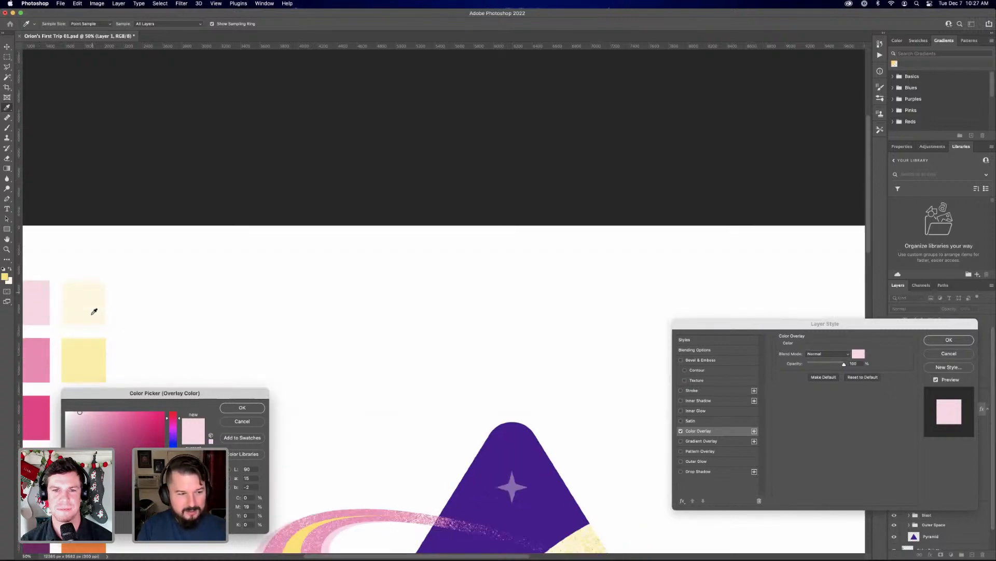
scroll(46, 162, "down", 14)
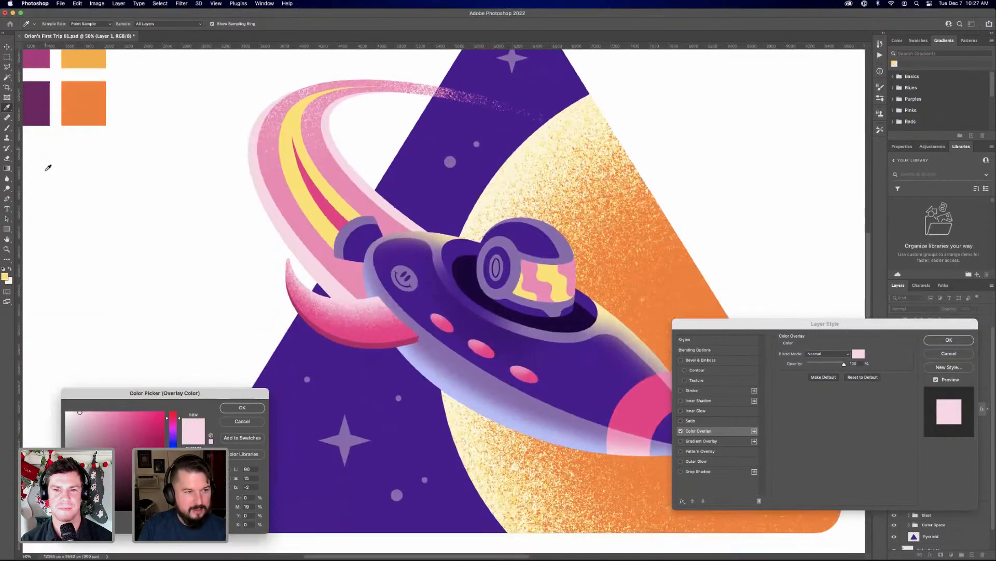
scroll(45, 165, "up", 3)
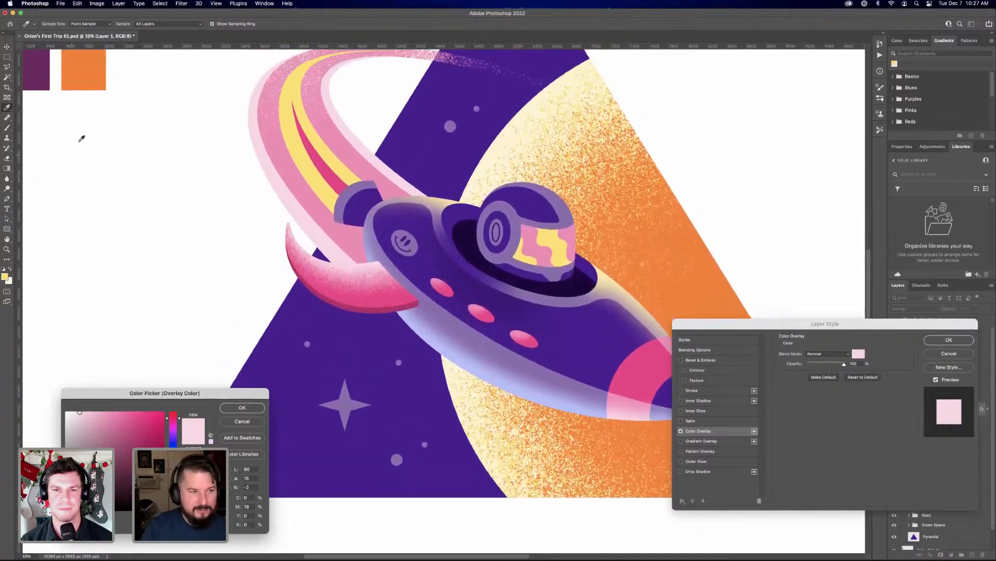
key("super+0")
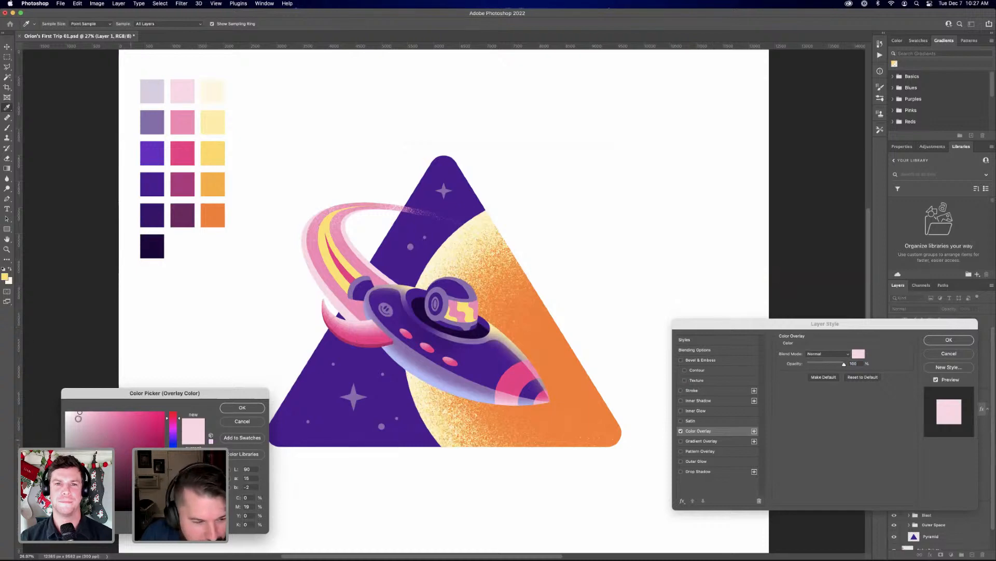
left_click_drag(78, 415, 55, 405)
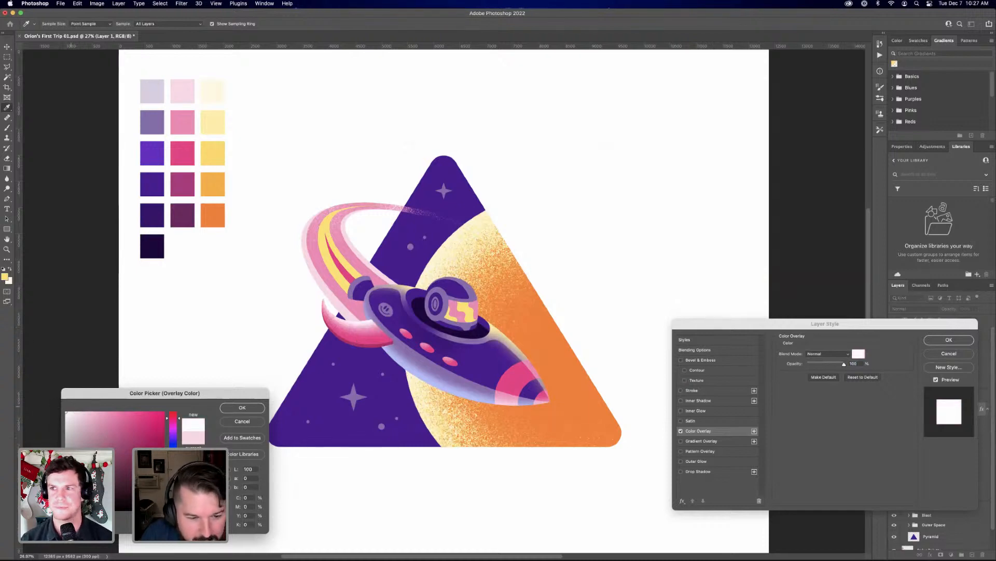
left_click(230, 408)
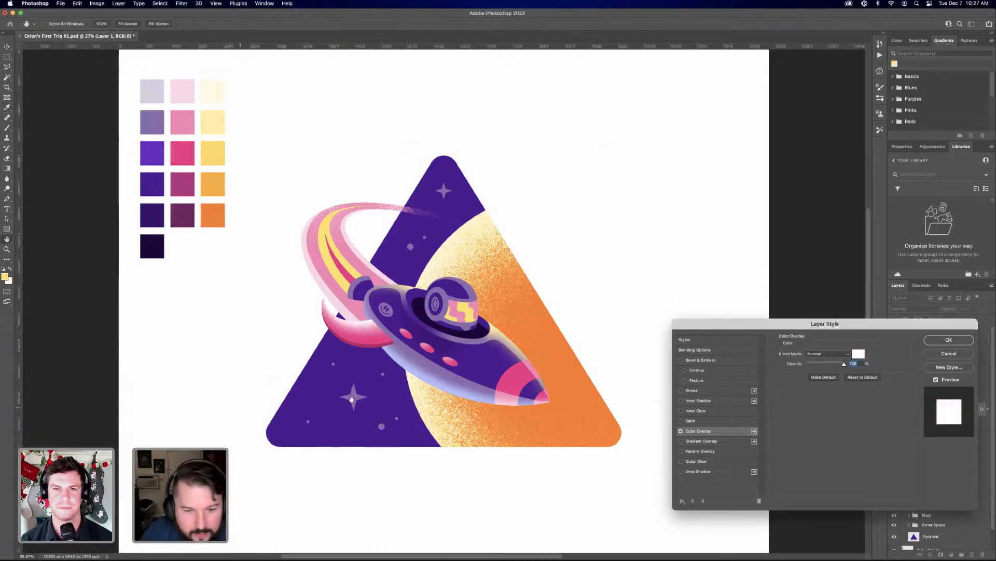
left_click(943, 339)
key("b")
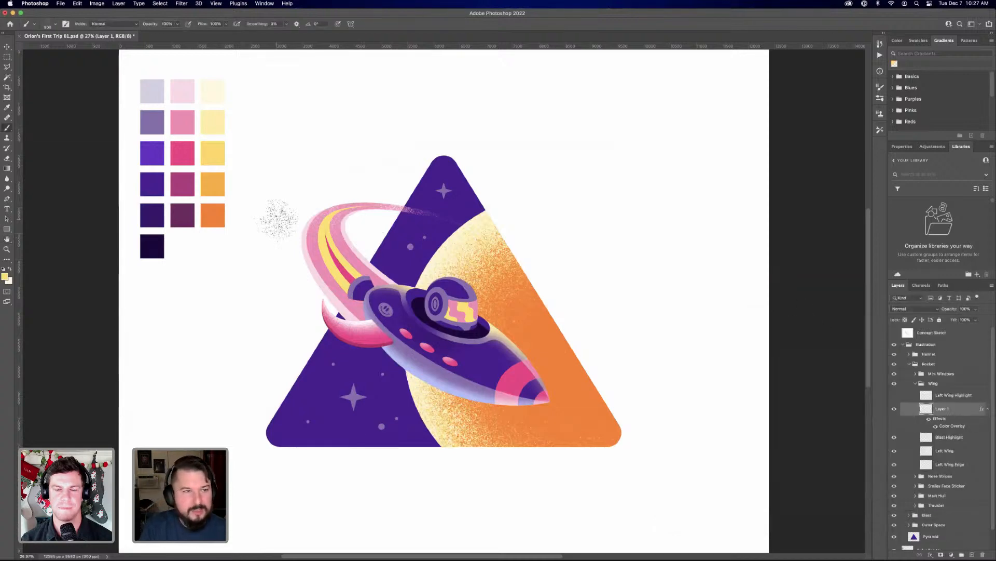
Check the document's image size in inches and leave it unchanged
left_click(99, 4)
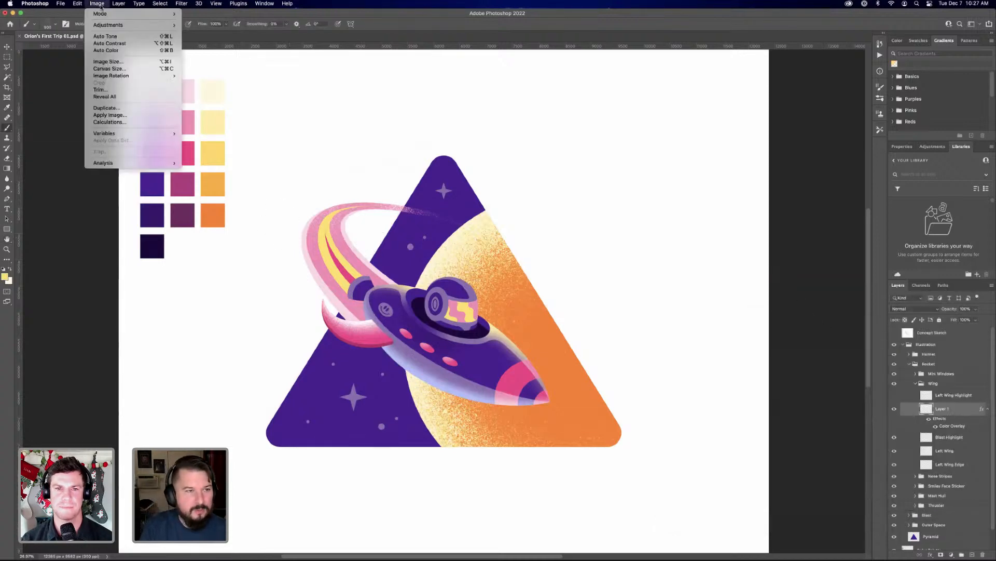
left_click(127, 62)
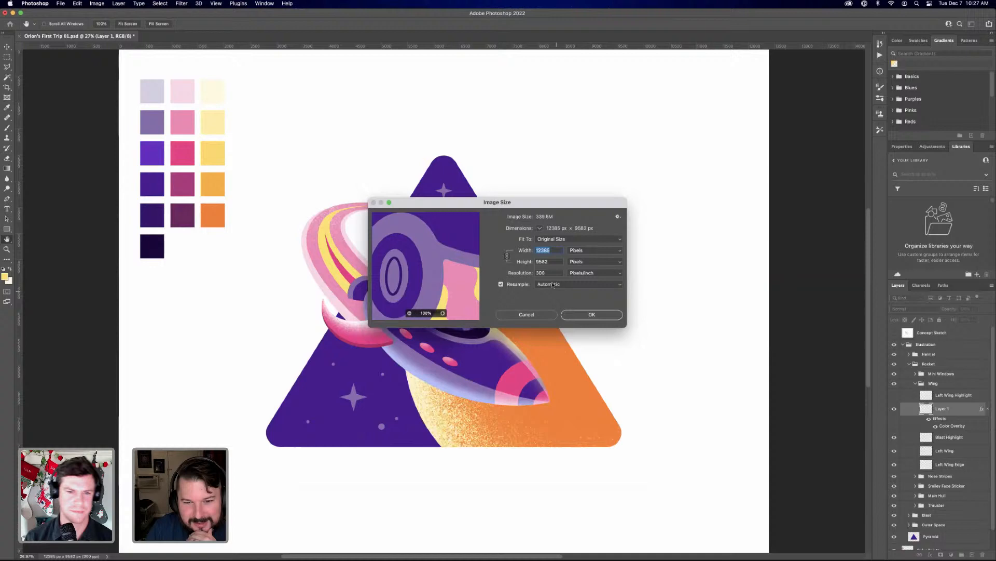
left_click(581, 250)
left_click(583, 260)
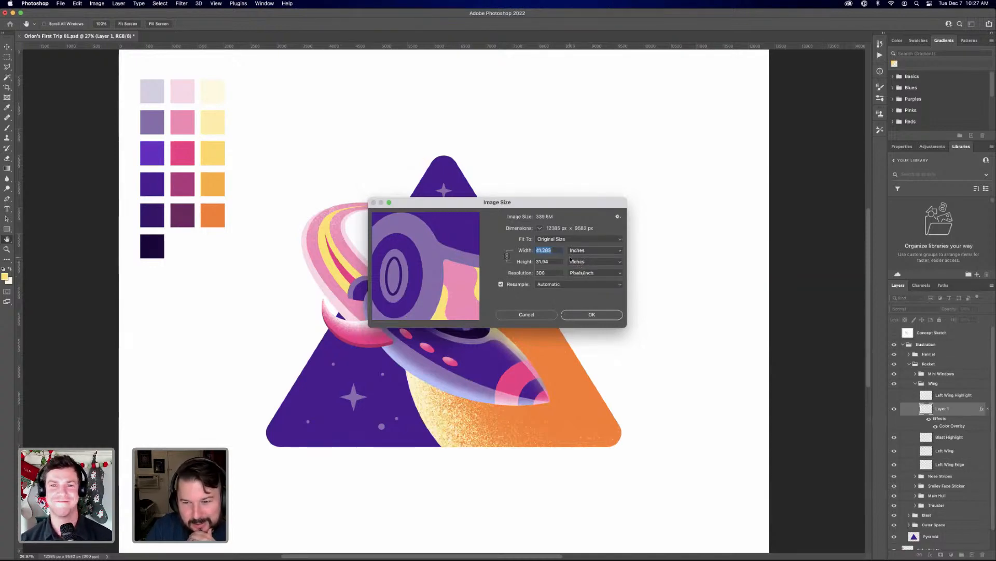
left_click_drag(543, 204, 485, 253)
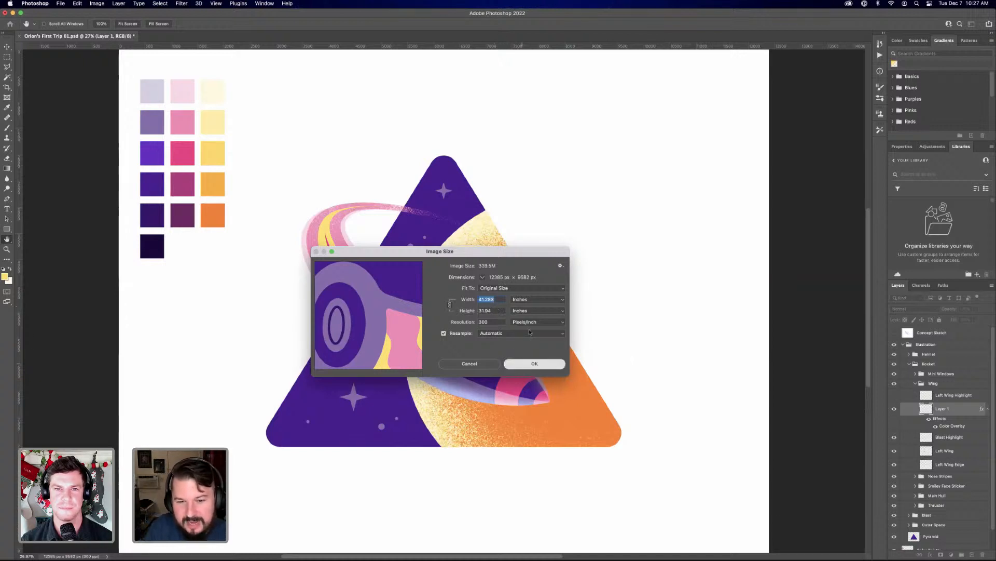
key("Escape")
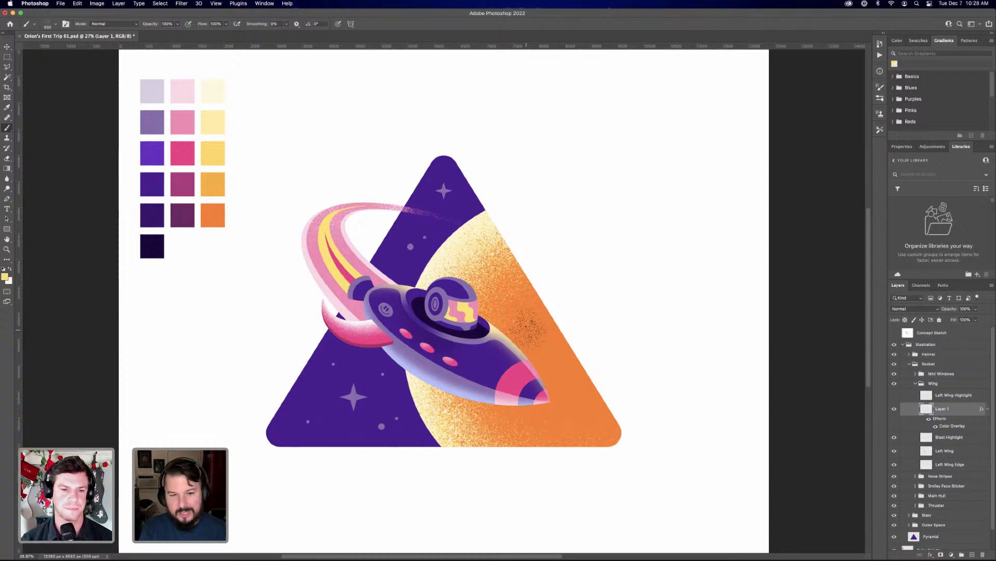
key("super+equal")
key("super+equal")
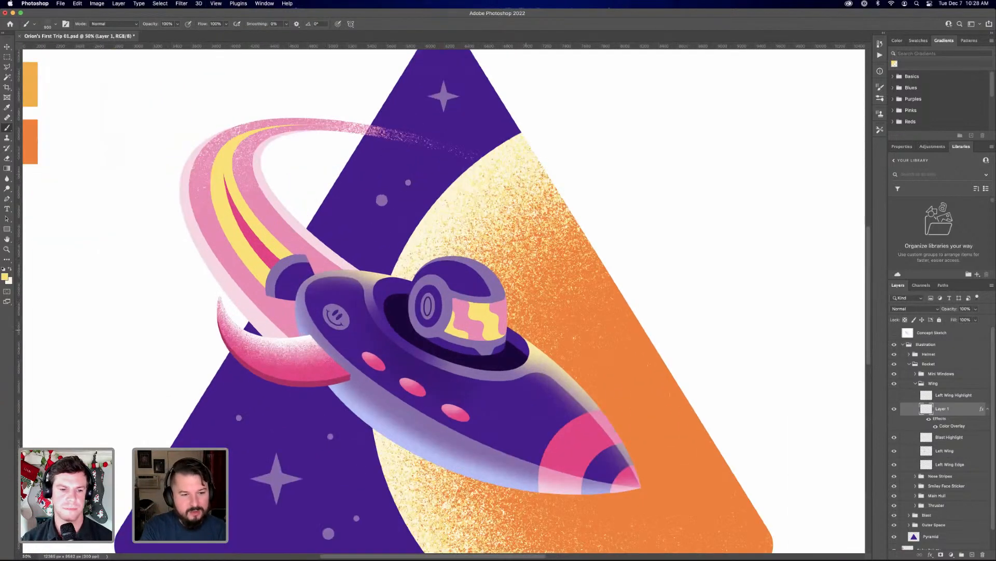
left_click_drag(655, 329, 670, 302)
key("super+z")
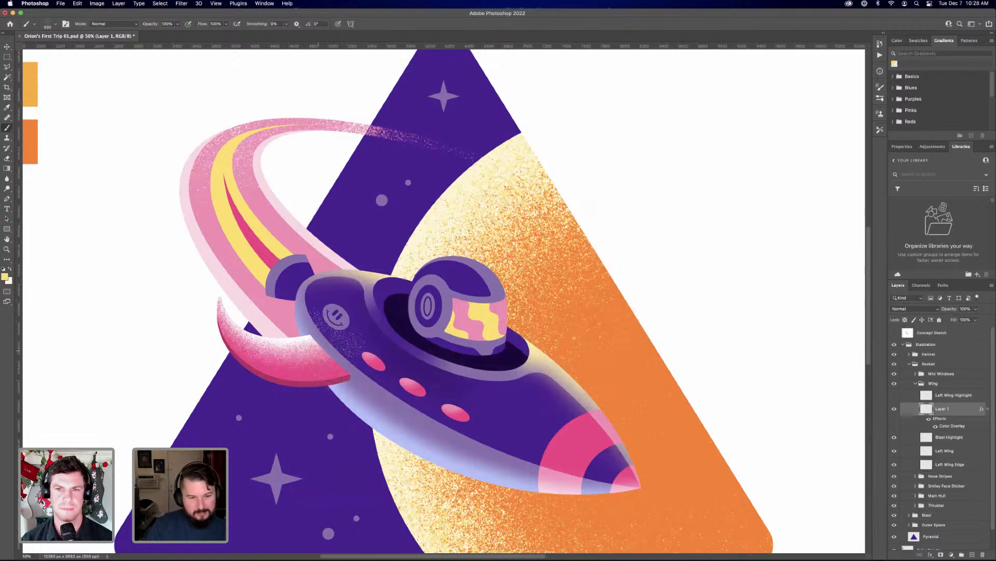
left_click_drag(322, 338, 270, 321)
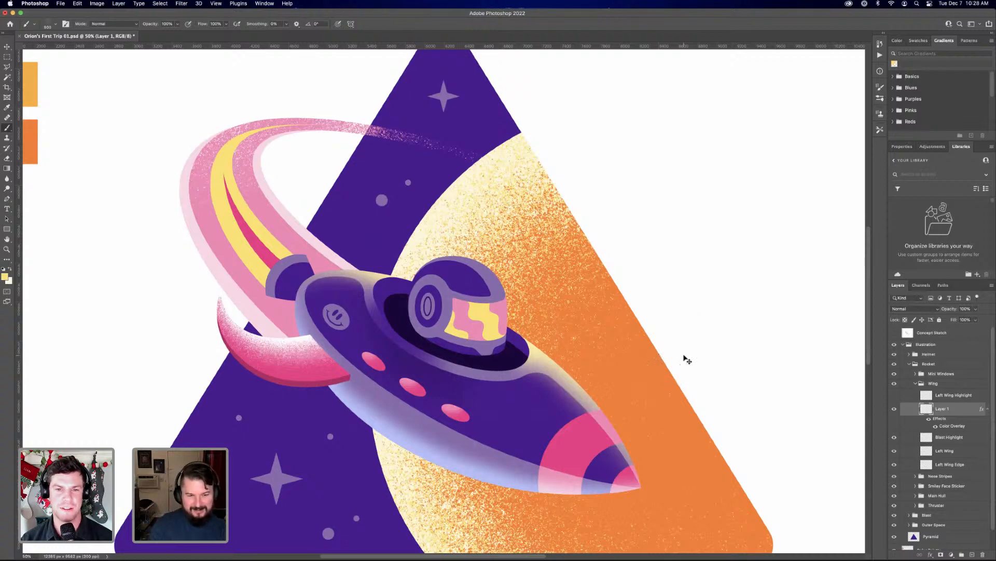
key("super+minus")
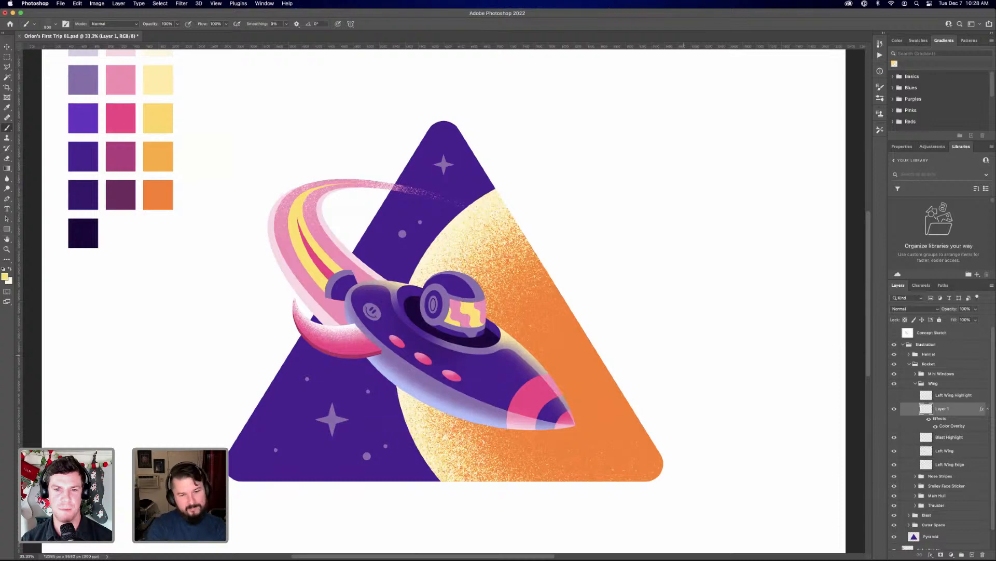
key("super+plus")
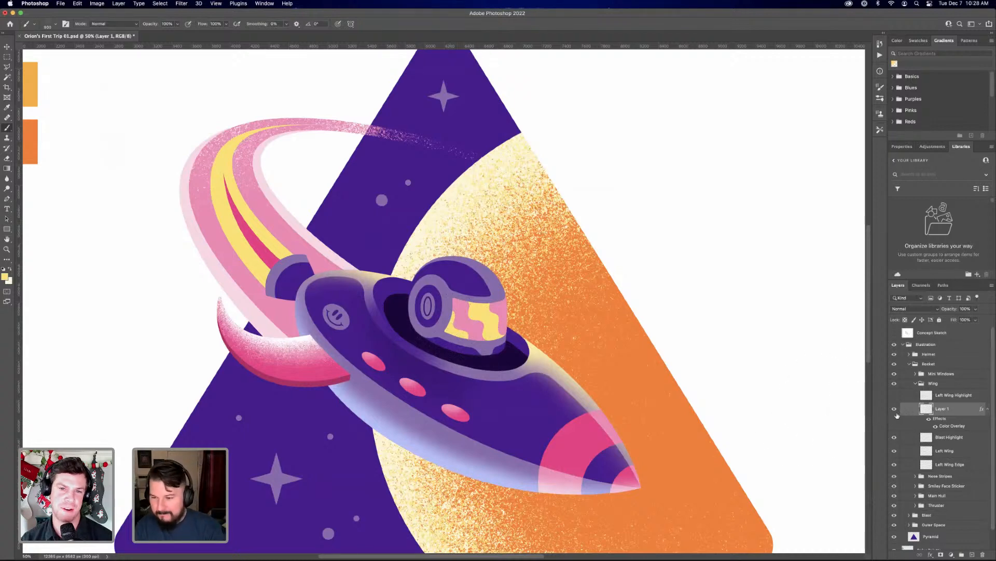
Hide the Layer 1 and Blast Highlight grain layers and add a new layer above them with the wing shape loaded as a selection
left_click(894, 408)
left_click(927, 408, "super")
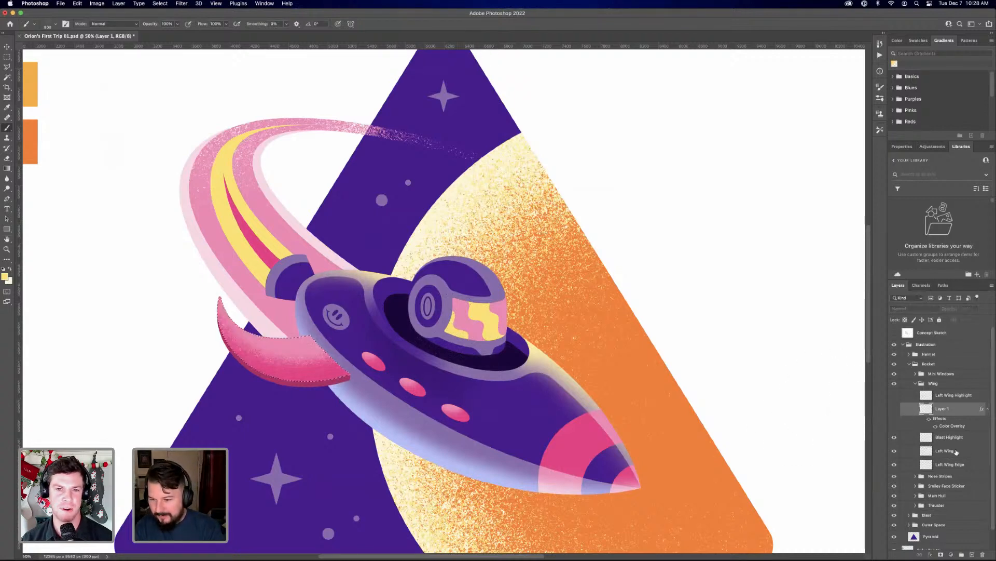
left_click(974, 554)
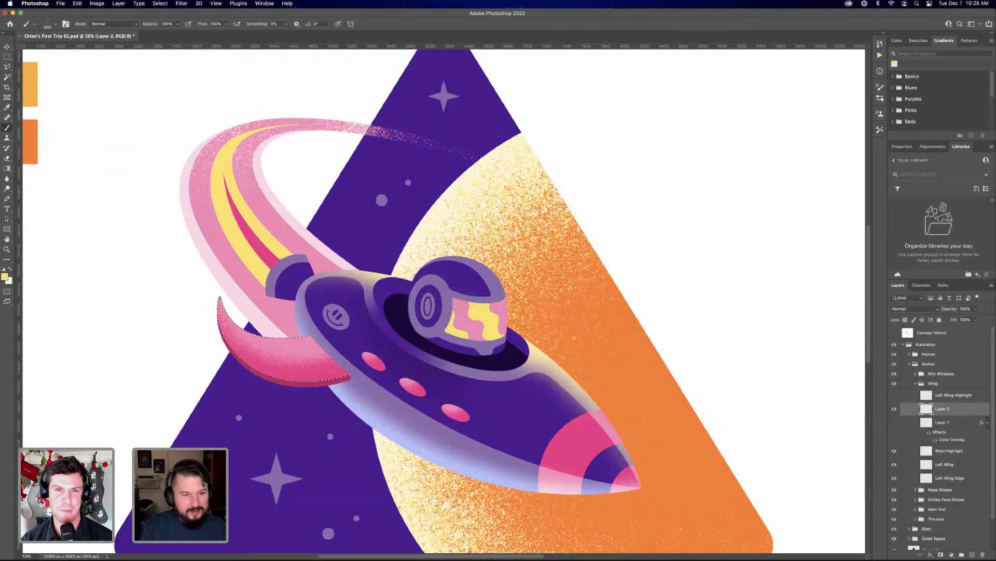
left_click(894, 451)
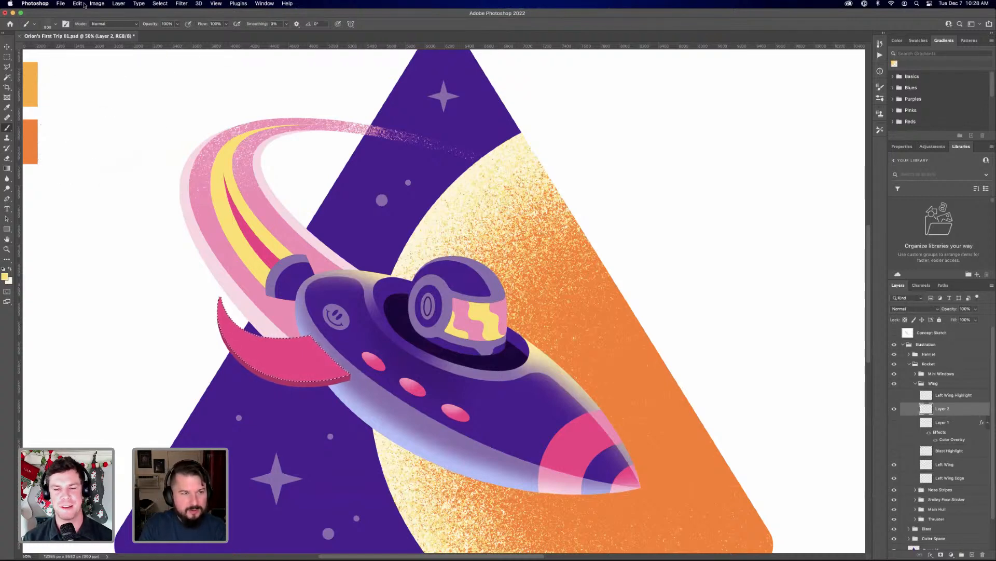
Paint a smooth highlight on the wing with the Soft Round brush in the blast trail's pink, and mask the layer to the wing selection
left_click(52, 26)
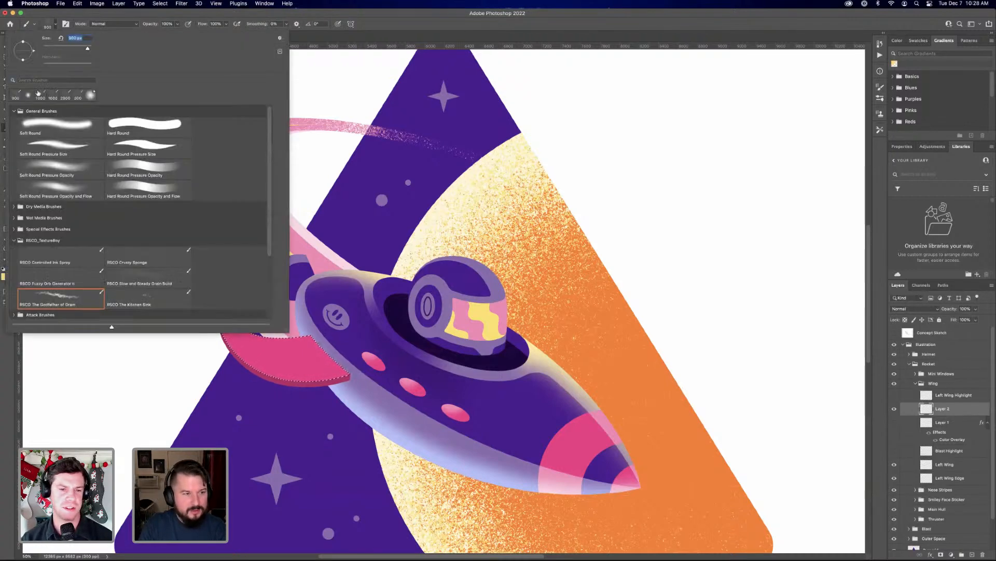
left_click(50, 128)
left_click(383, 28)
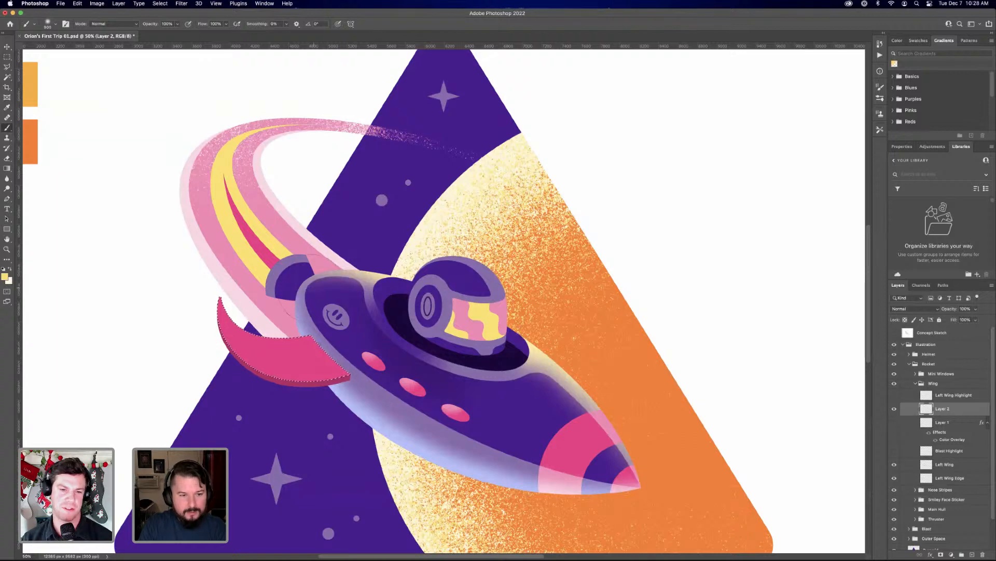
left_click(279, 304, "alt")
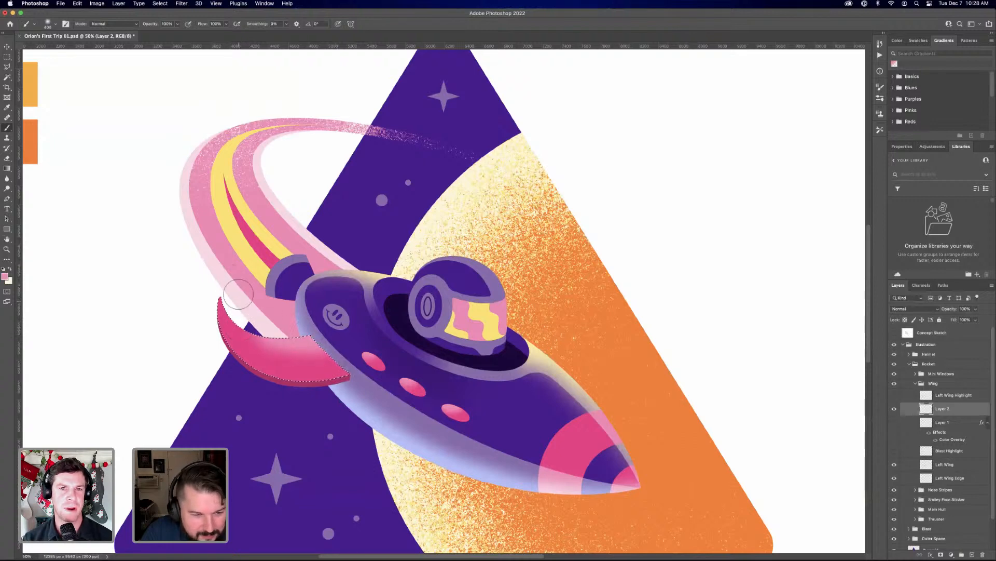
key("bracketright")
key("bracketright")
key("bracketright")
key("bracketleft")
key("bracketleft")
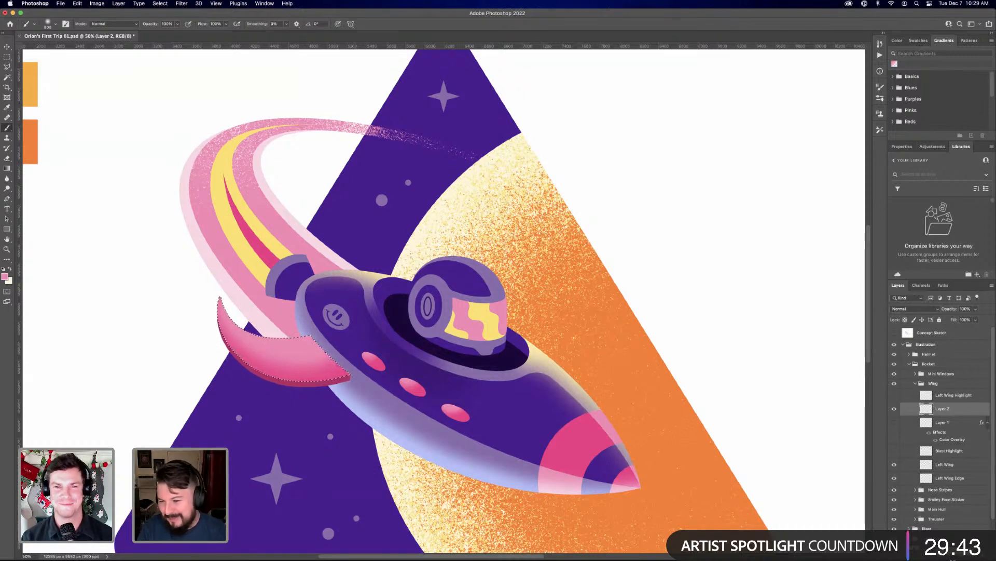
left_click(938, 556)
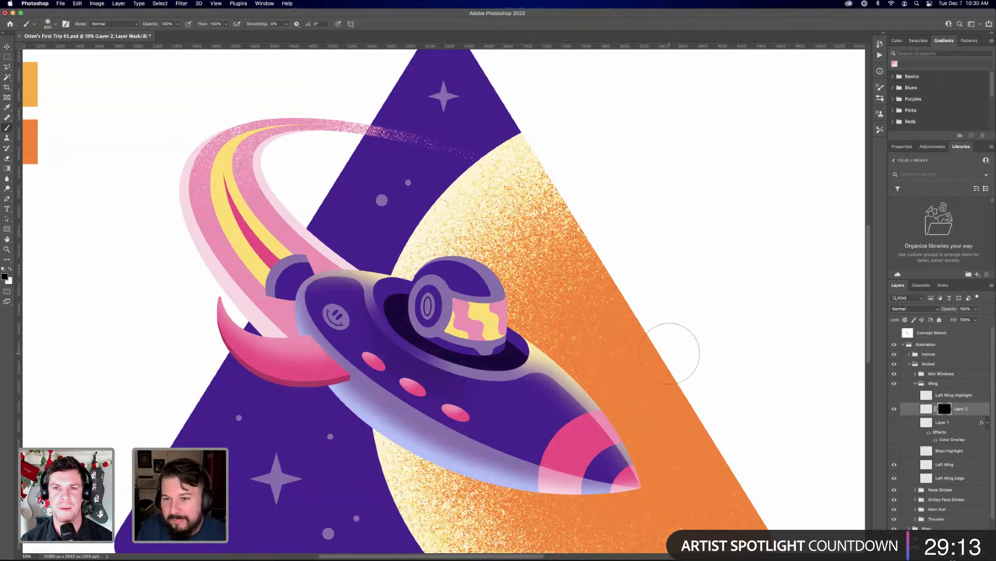
Switch to Chrome and open the shop page of the artist's portfolio website
mouse_move(605, 554)
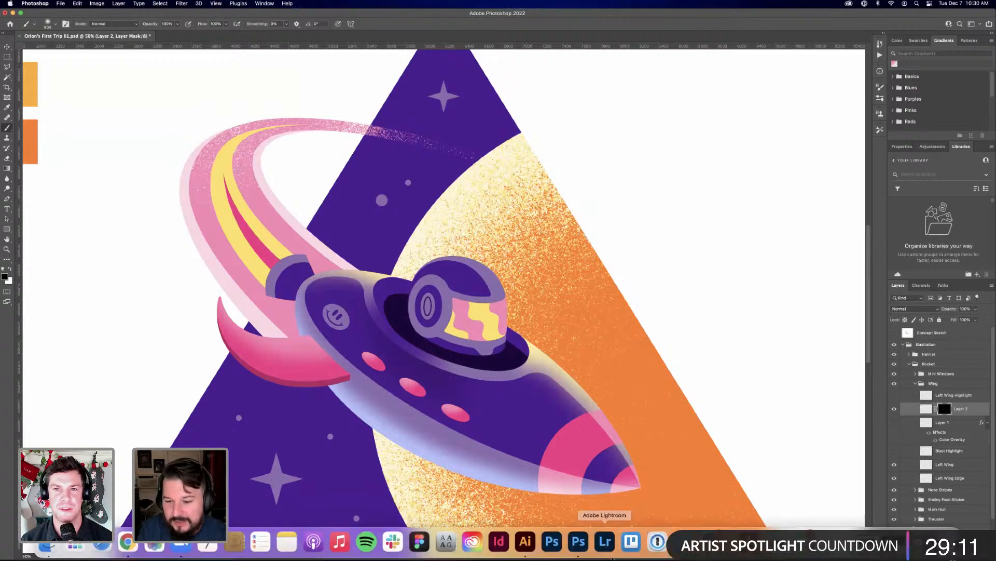
left_click(894, 542)
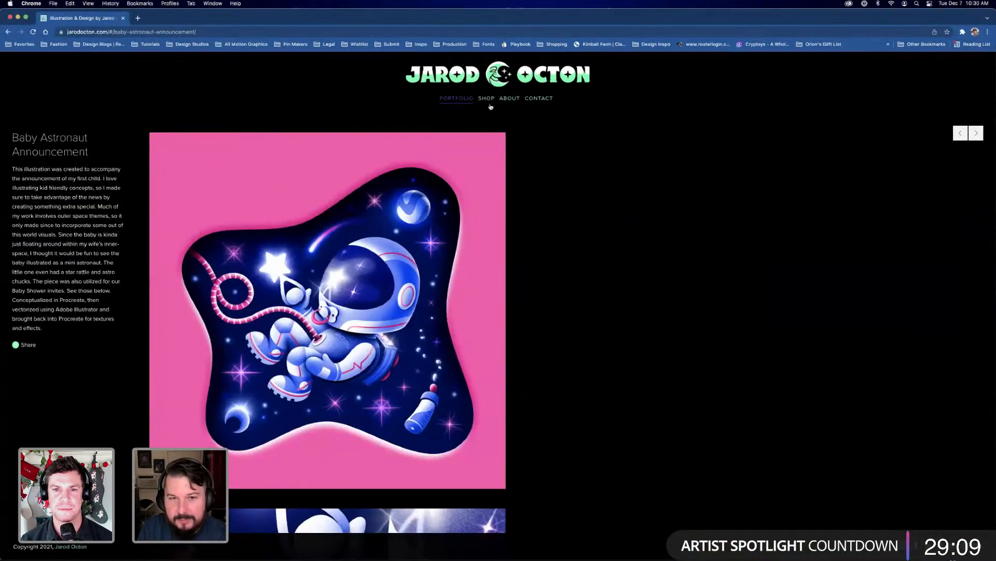
left_click(490, 104)
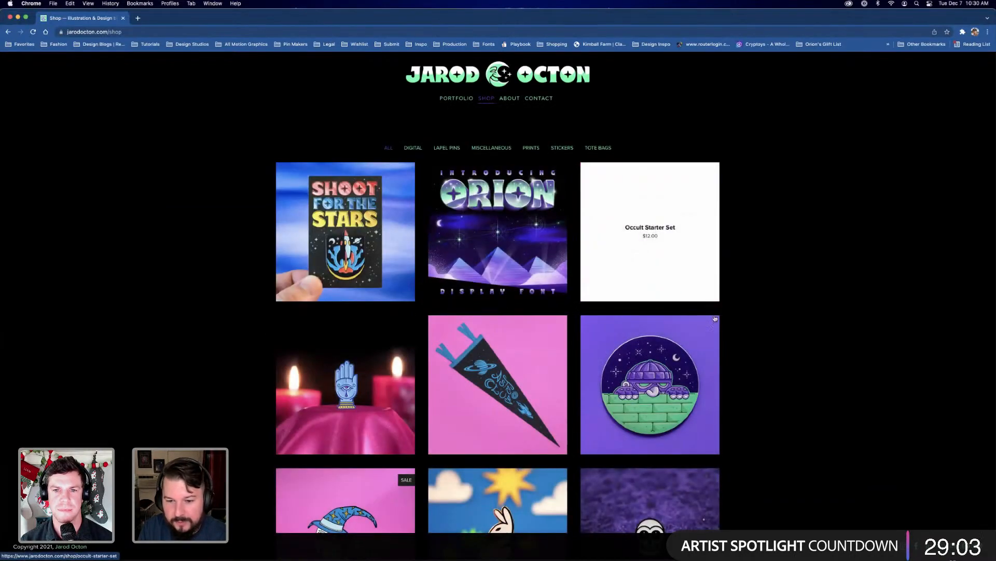
Examine the sticker, stamp, poster and shirt products shown across the shop page
scroll(623, 379, "down", 3)
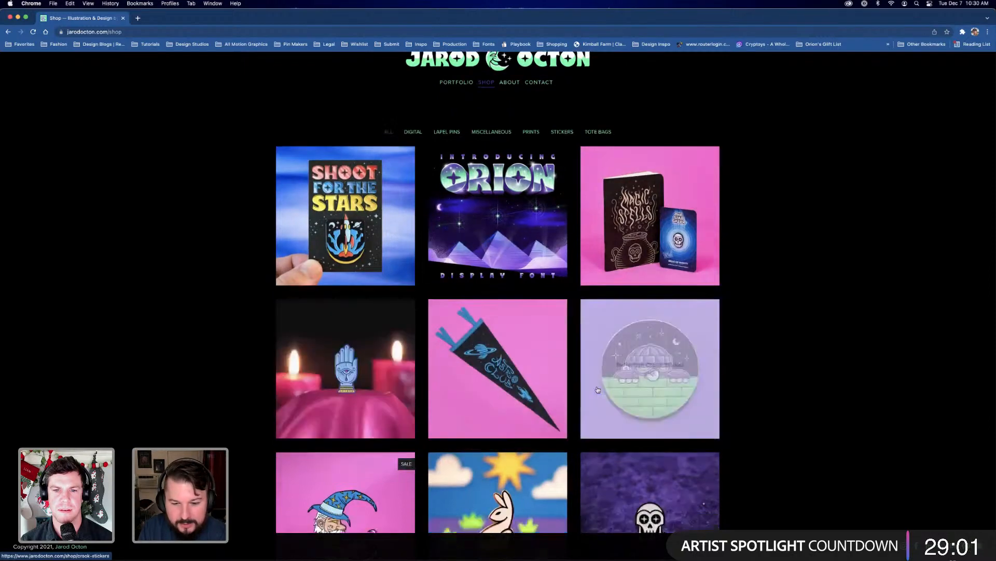
scroll(598, 389, "down", 8)
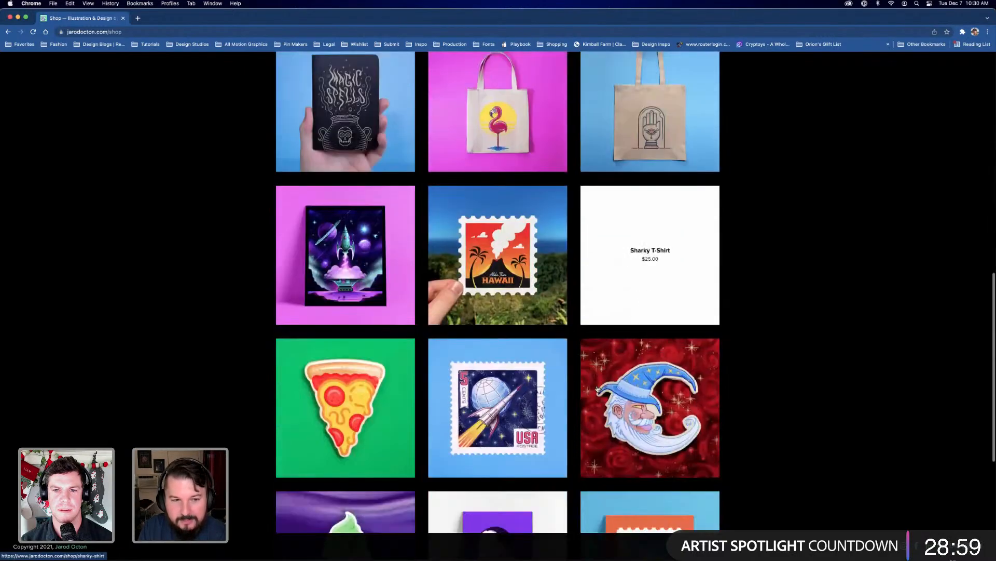
scroll(595, 384, "up", 1)
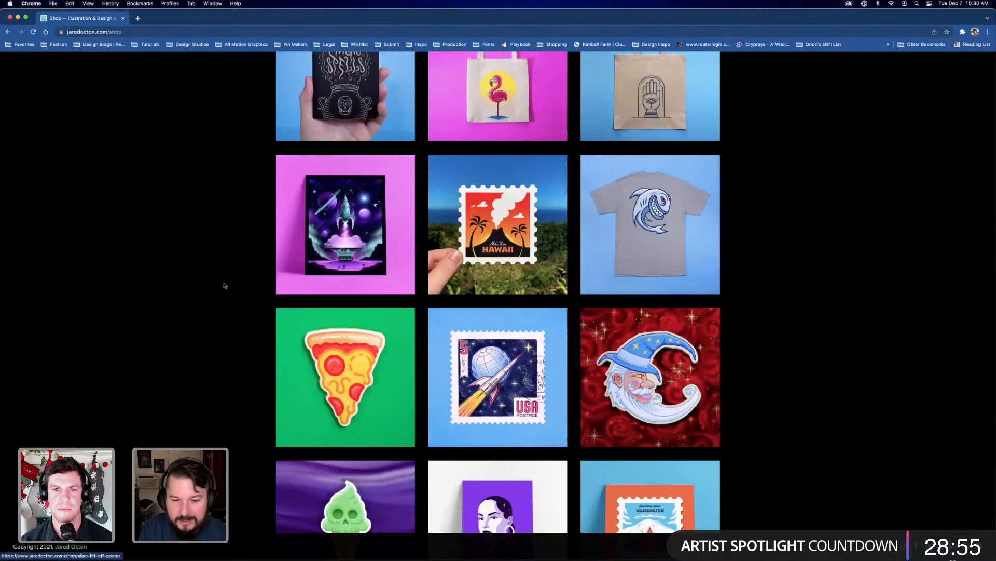
scroll(224, 284, "down", 3)
scroll(224, 286, "down", 1)
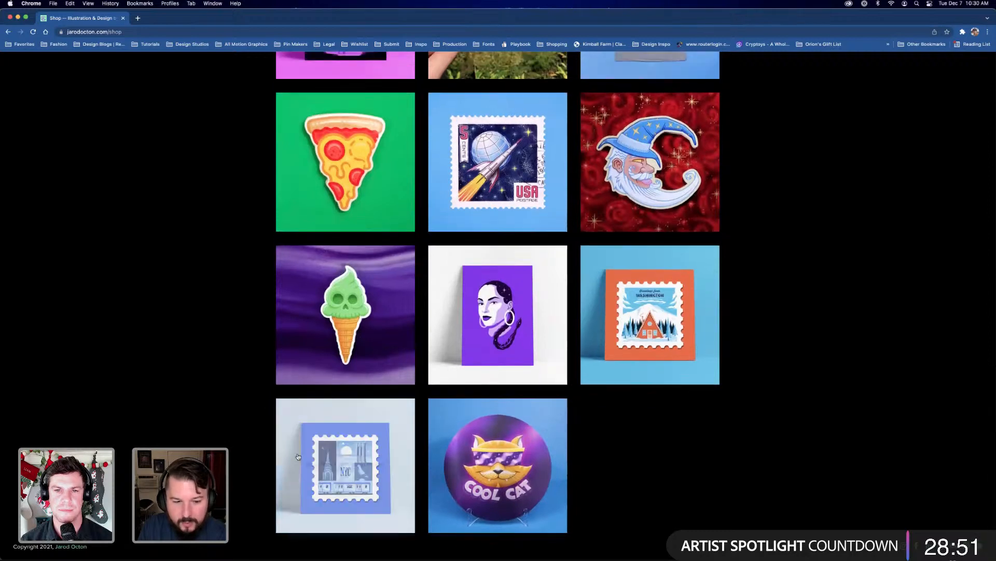
scroll(621, 345, "up", 1)
scroll(622, 345, "up", 4)
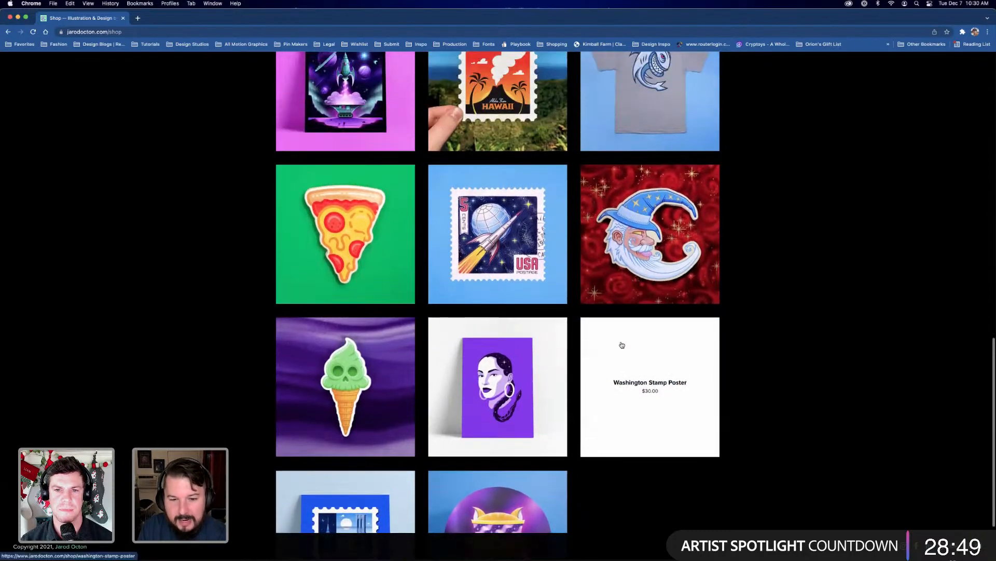
scroll(622, 344, "down", 2)
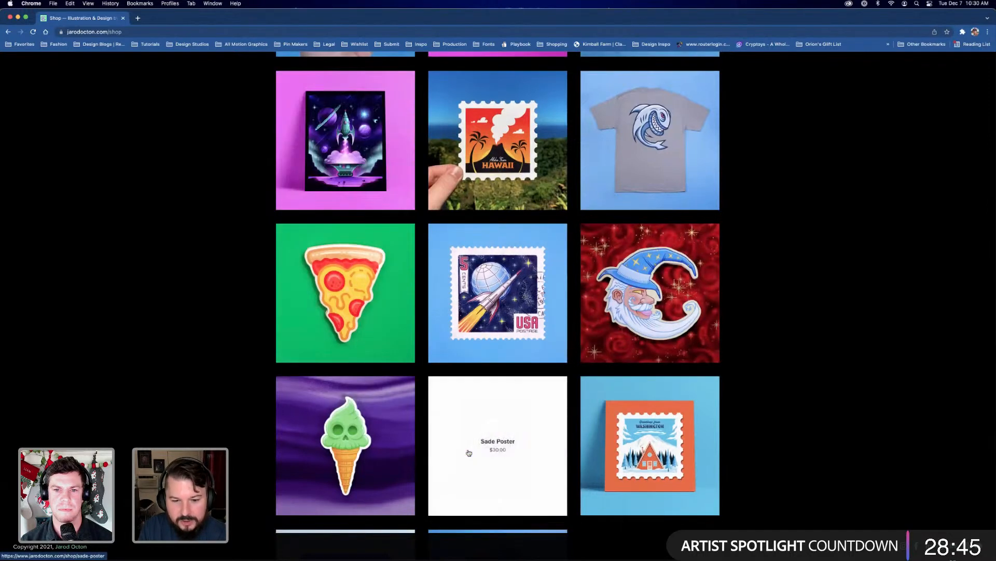
scroll(229, 222, "down", 1)
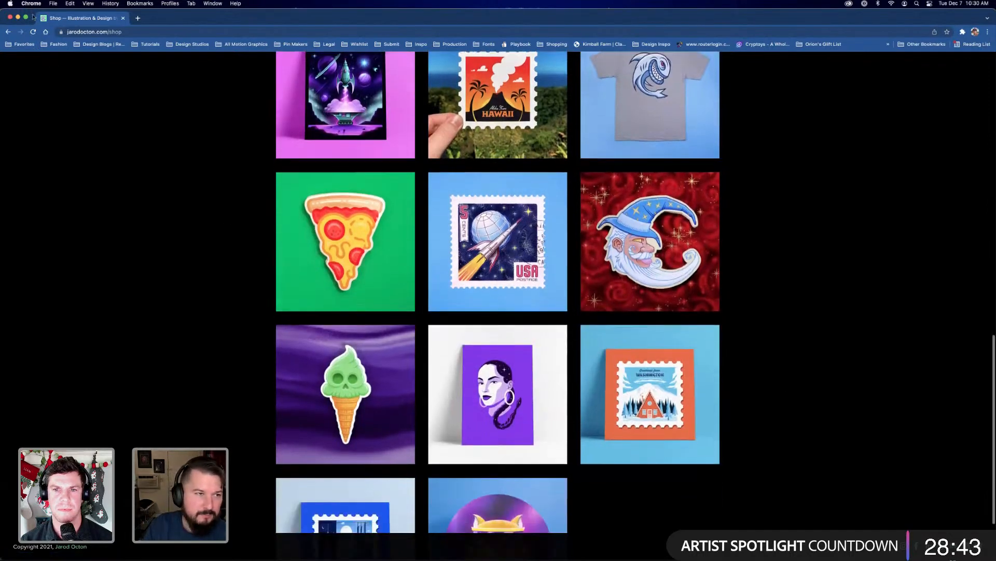
Hide Chrome to return to the rocket illustration in Photoshop
left_click(32, 3)
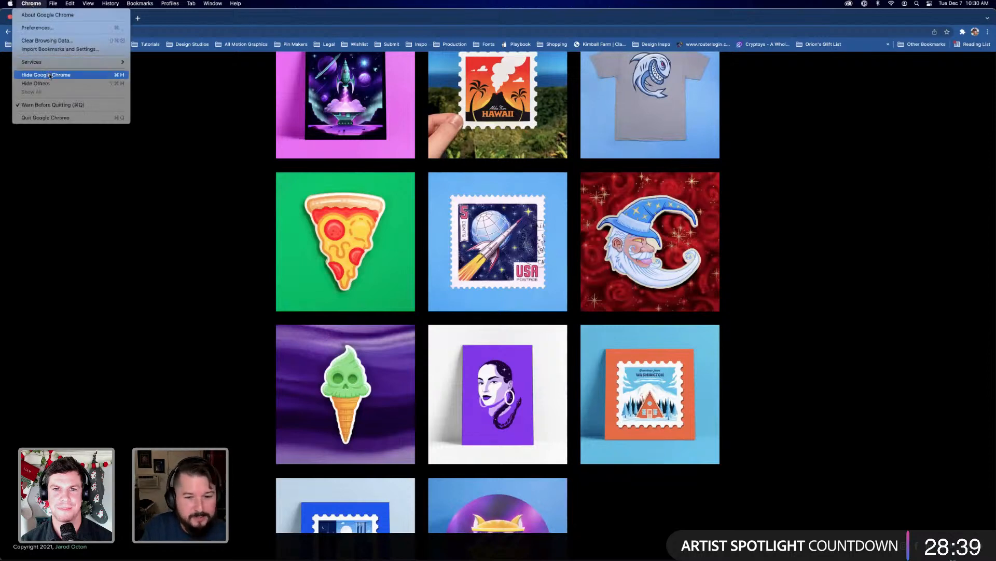
left_click(241, 338)
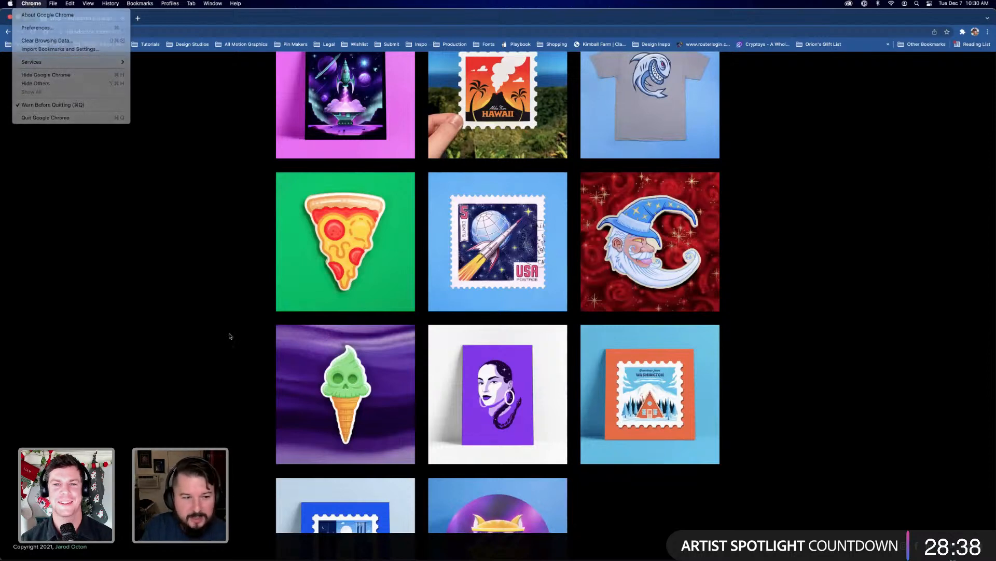
left_click(31, 3)
left_click(43, 74)
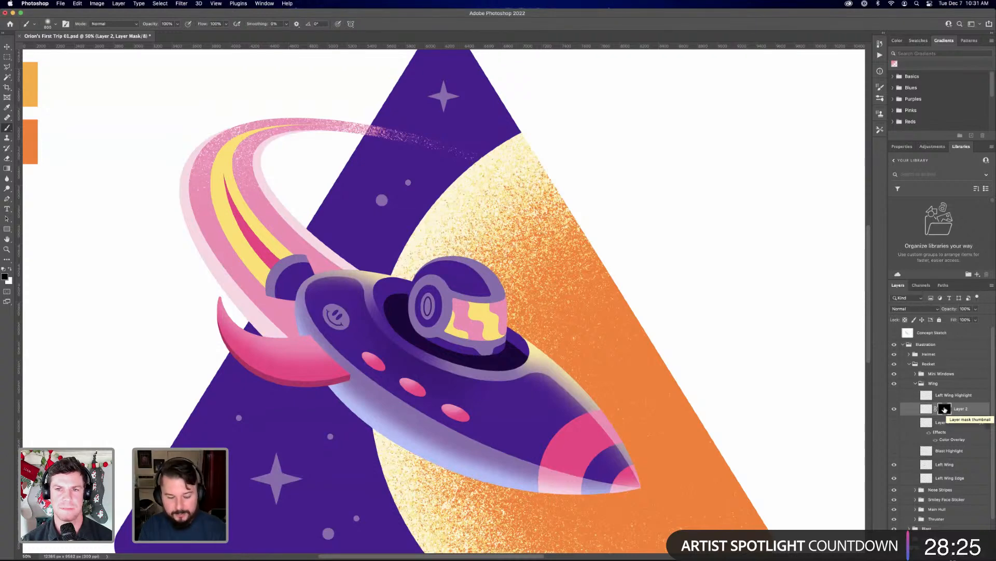
Add a new layer above Layer 2 and load the Left Wing shape as a selection
key("super+minus")
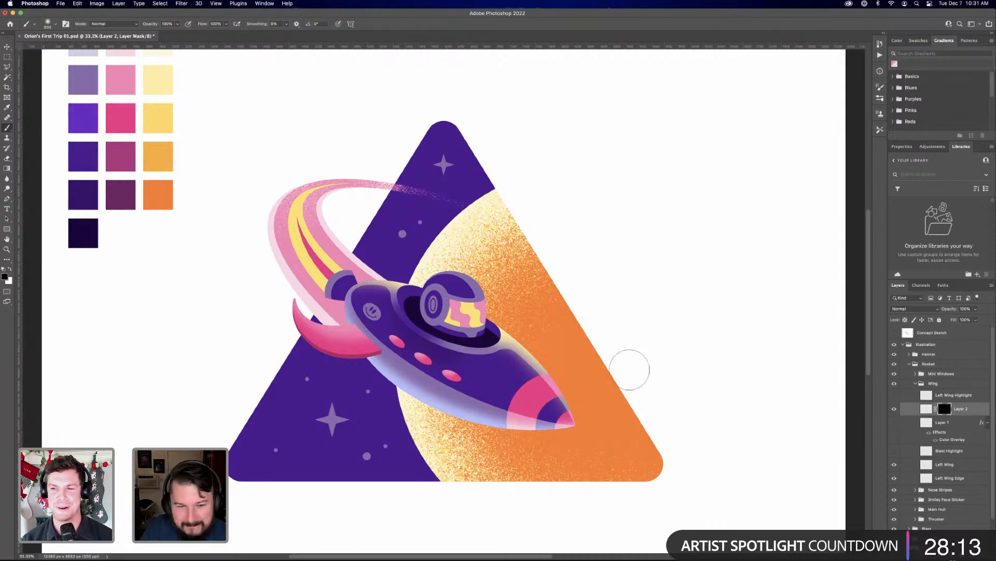
left_click(894, 409)
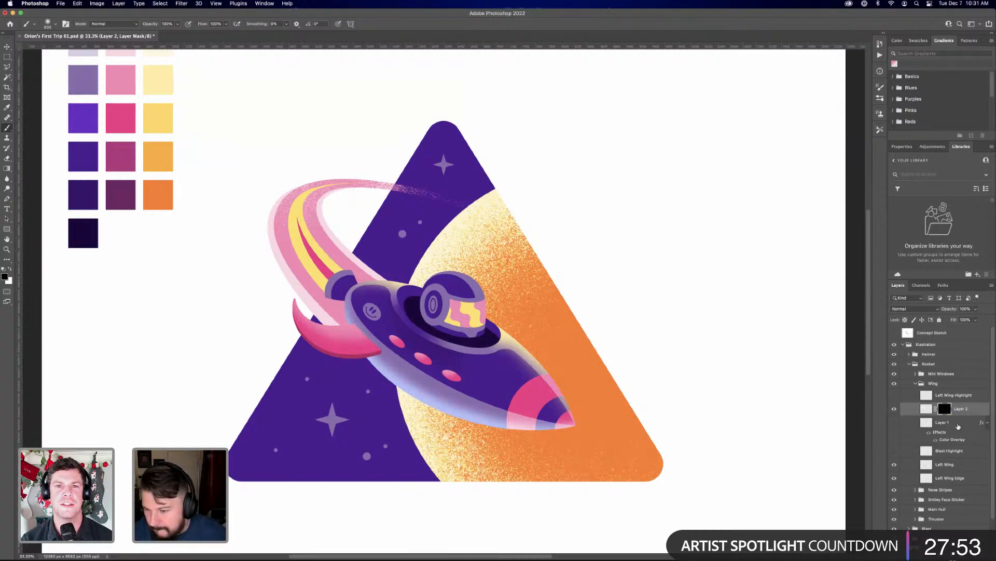
key("super+alt+shift+n")
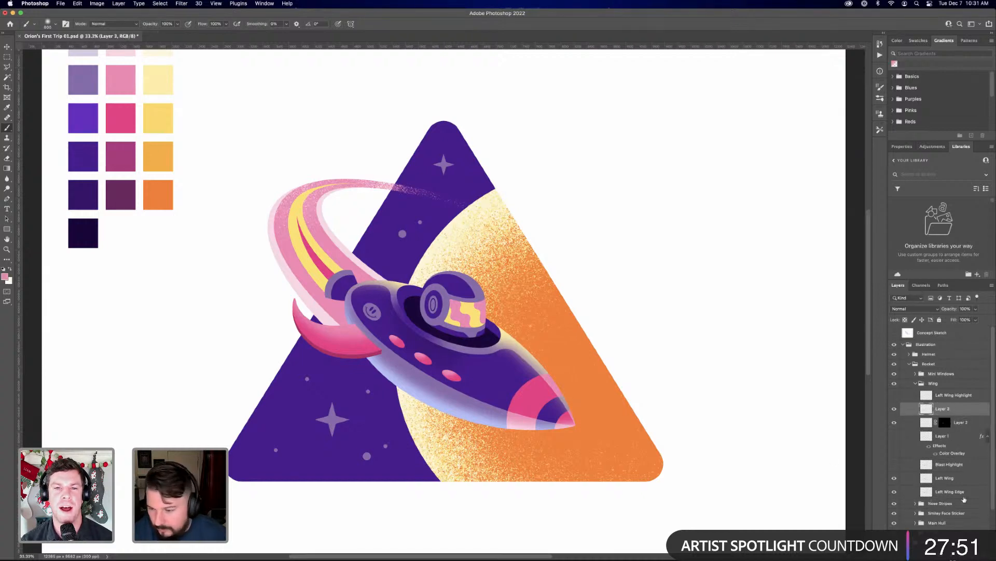
left_click(927, 478, "super")
key("super+equal")
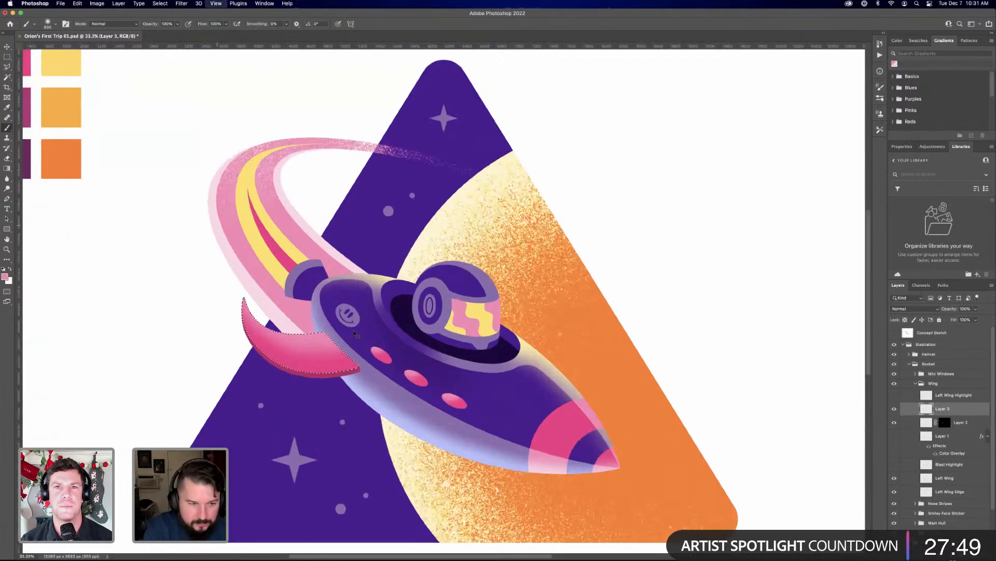
Paint a light pink highlight along the wing's upper edge with an enlarged soft brush and clear the selection
key("super+equal")
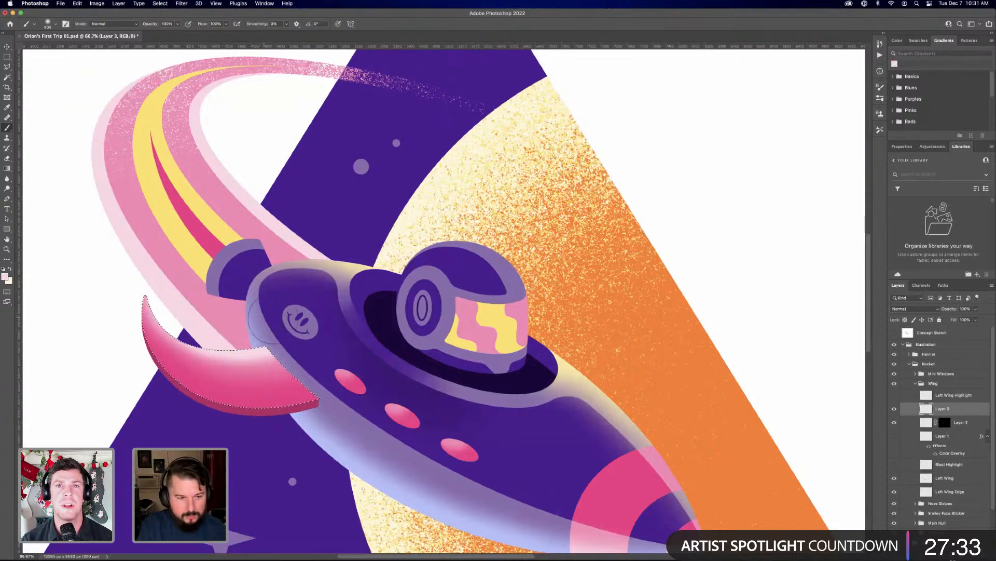
key("bracketright")
key("bracketright")
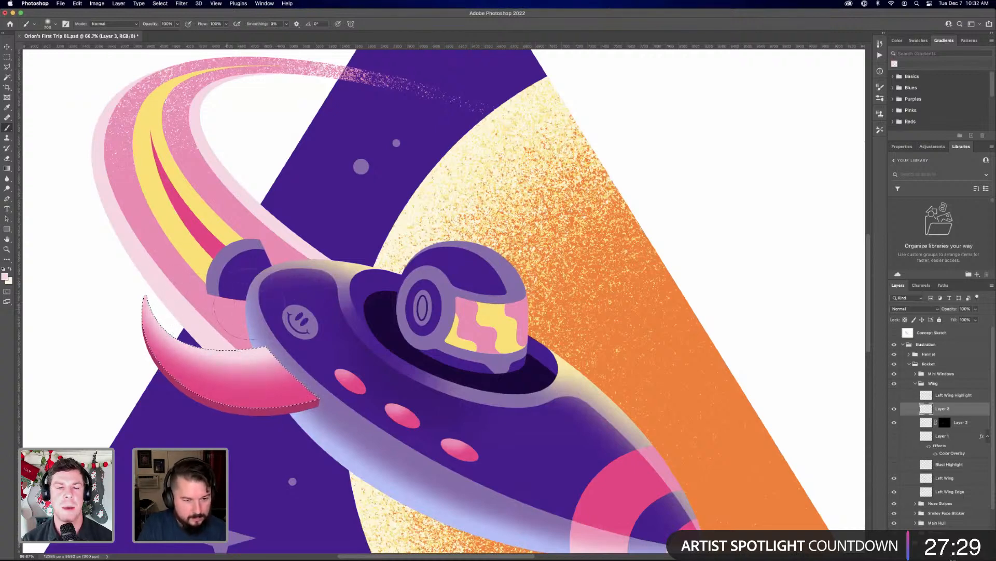
key("super+d")
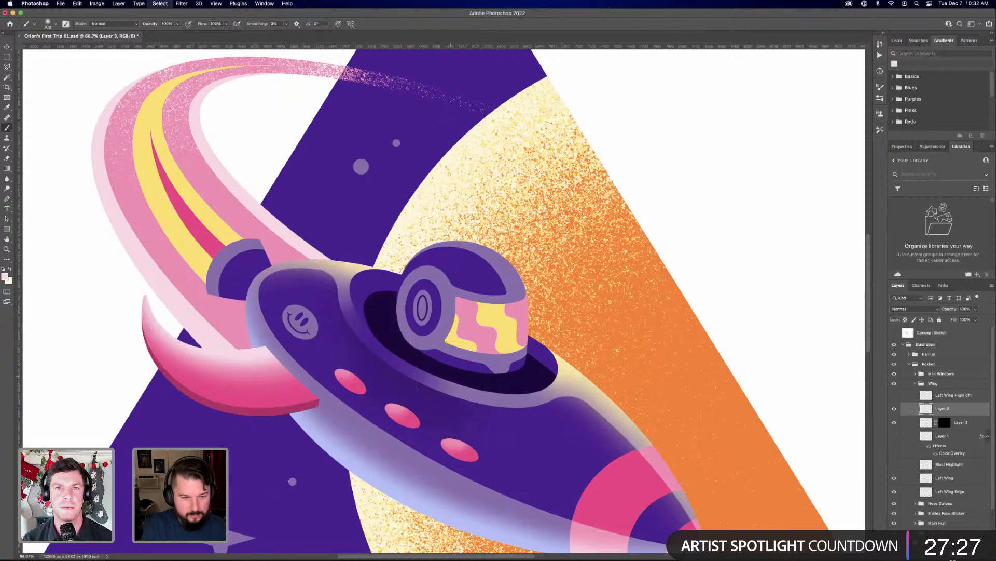
Restore the wing selection, rework the light pink highlight inside it, and deselect to check it against the whole illustration
key("super+minus")
key("super+minus")
key("super+minus")
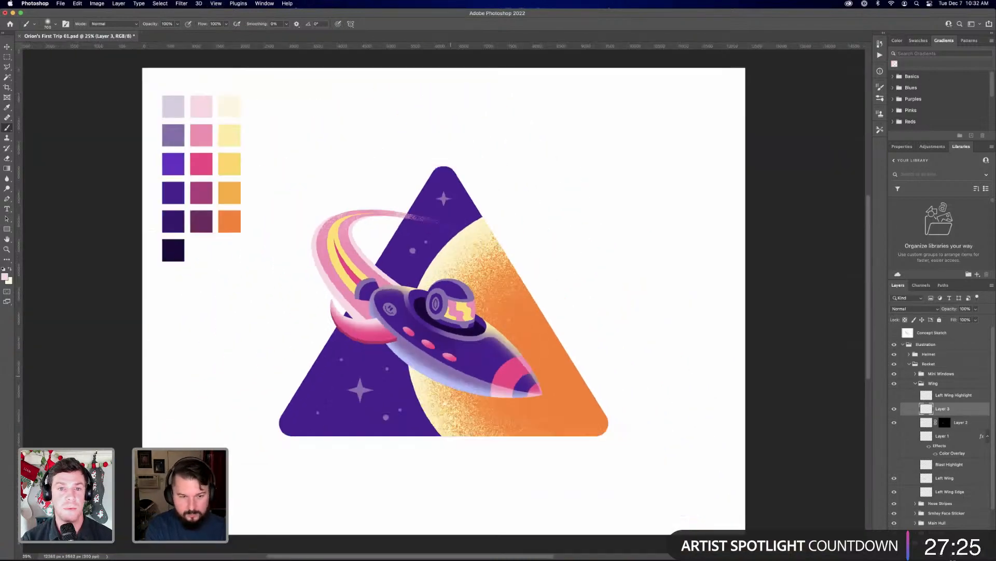
key("super+plus")
key("super+plus")
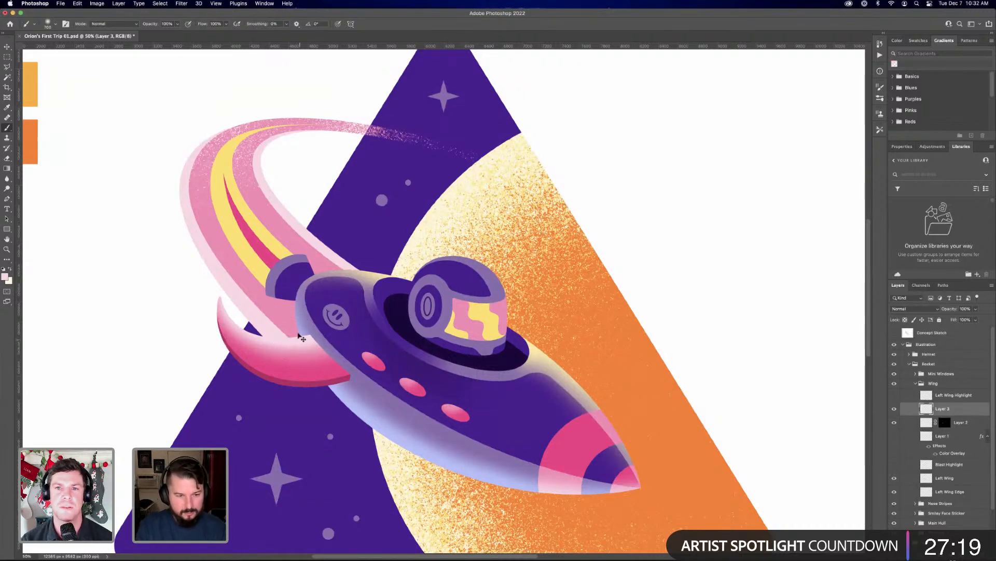
key("super+z")
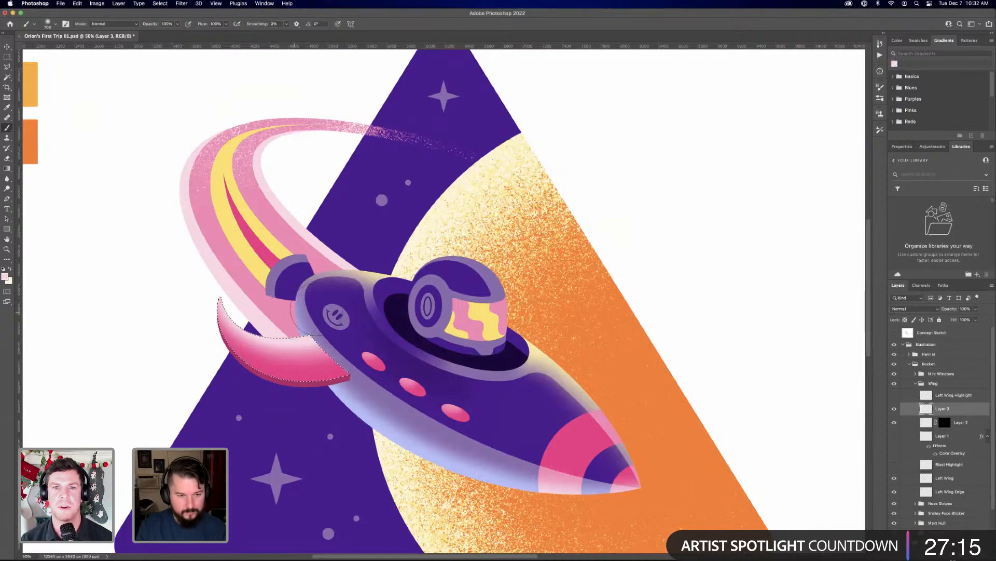
key("super+minus")
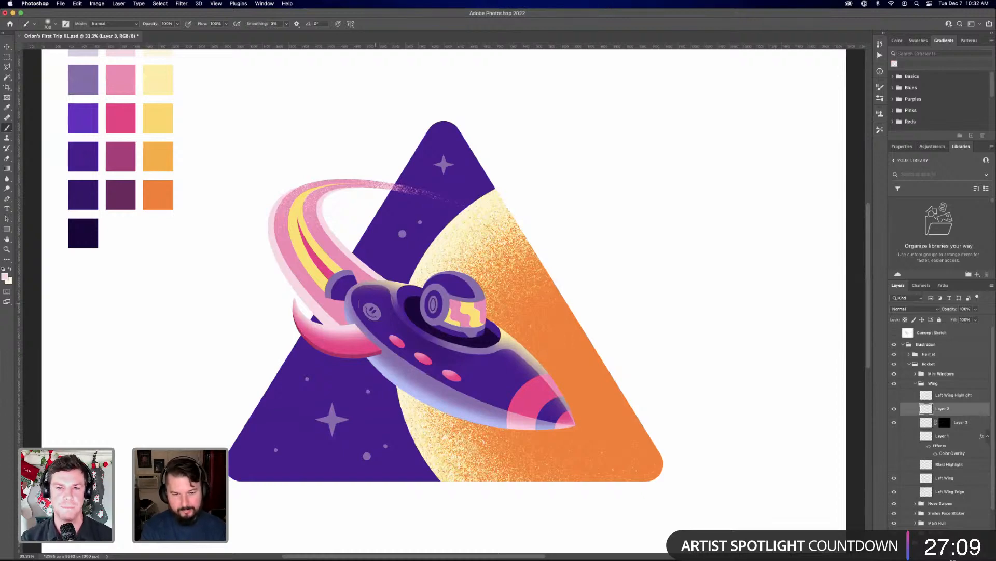
key("super+equal")
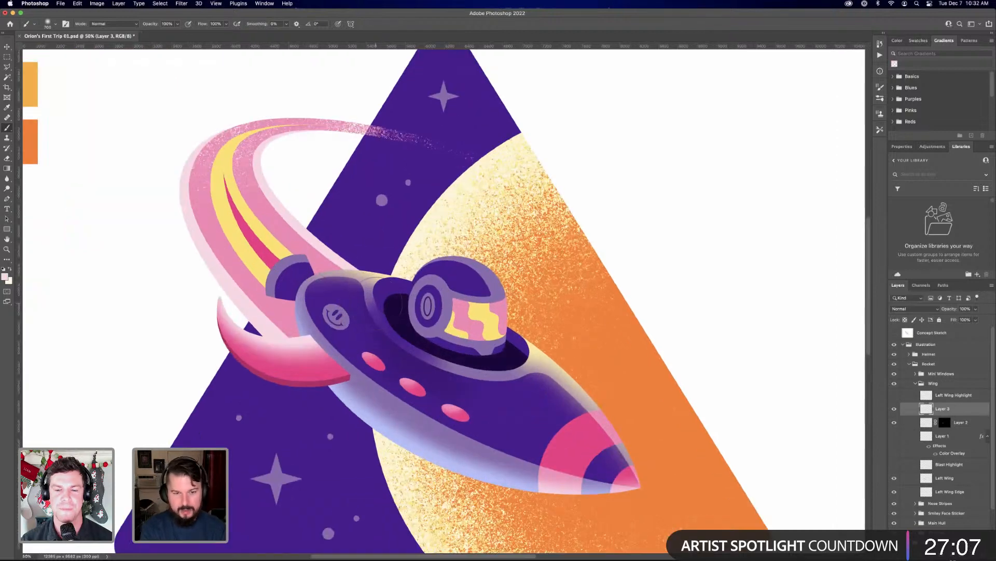
key("super+minus")
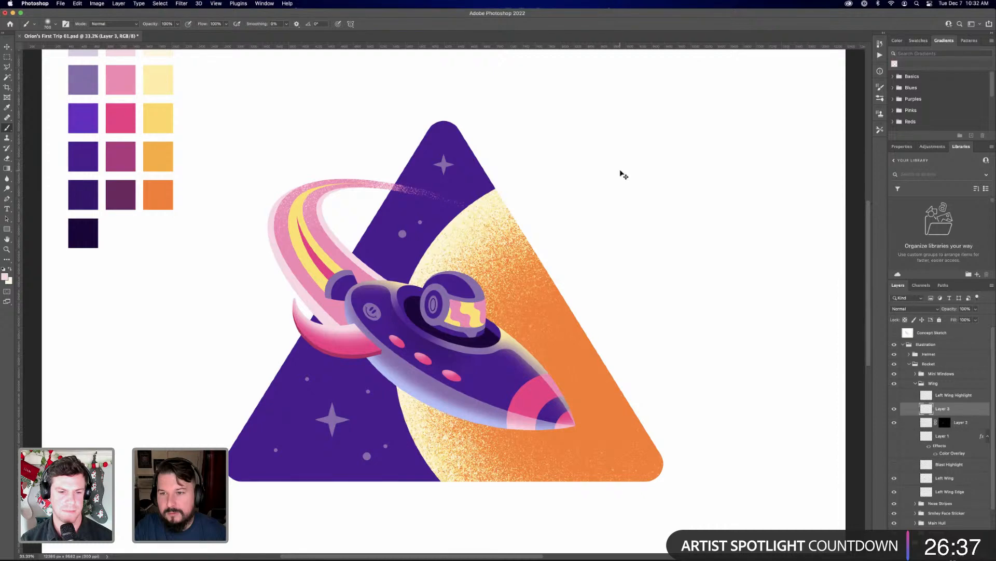
Select the Pyramid layer with the Move tool active and collapse the Wing and Rocket groups
left_click(623, 174, "ctrl")
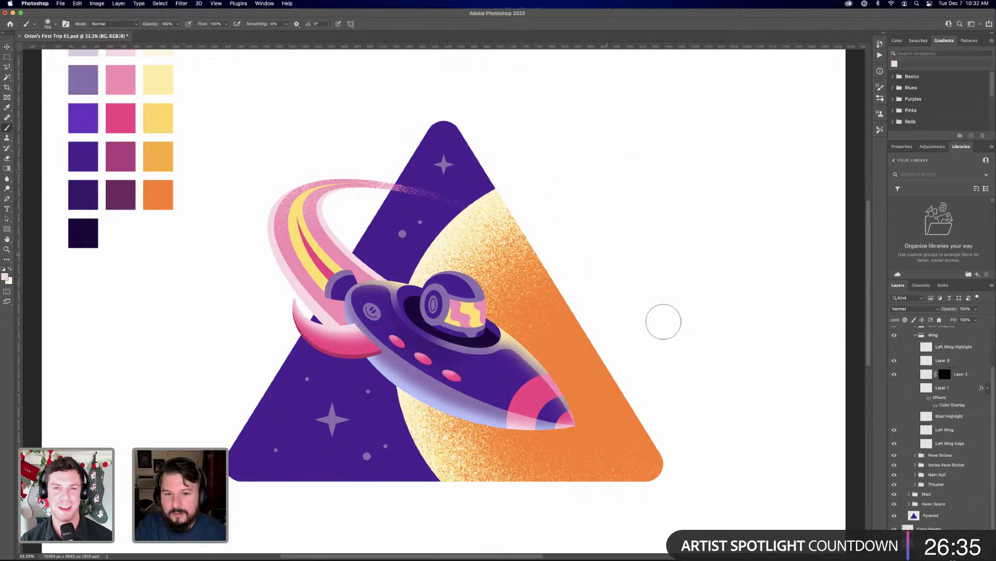
key("v")
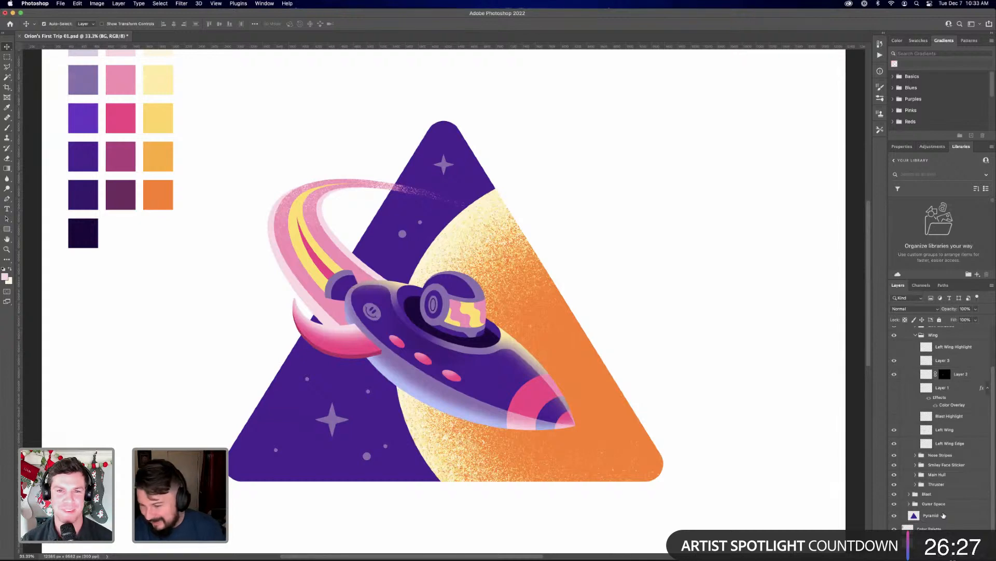
left_click(946, 515)
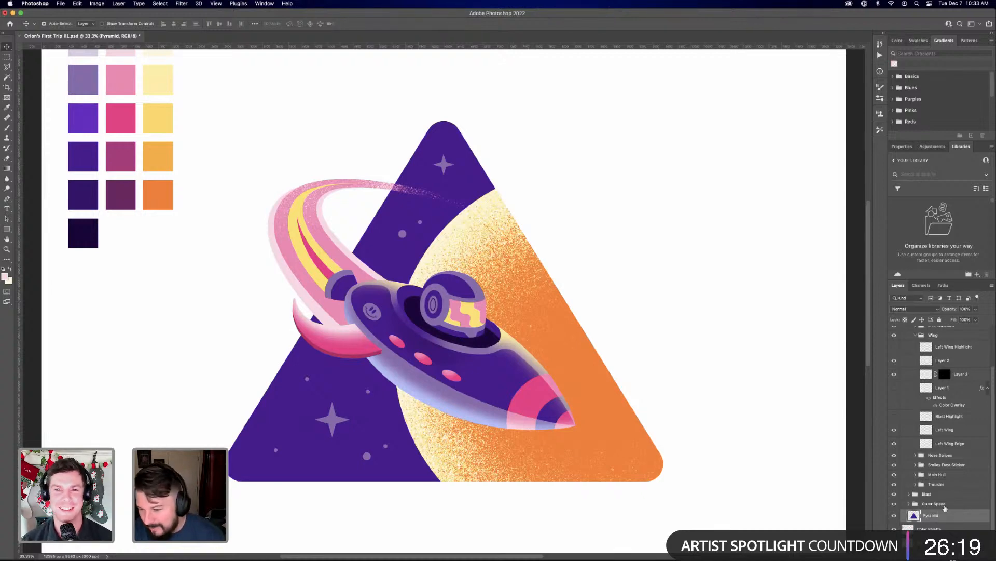
scroll(950, 426, "up", 3)
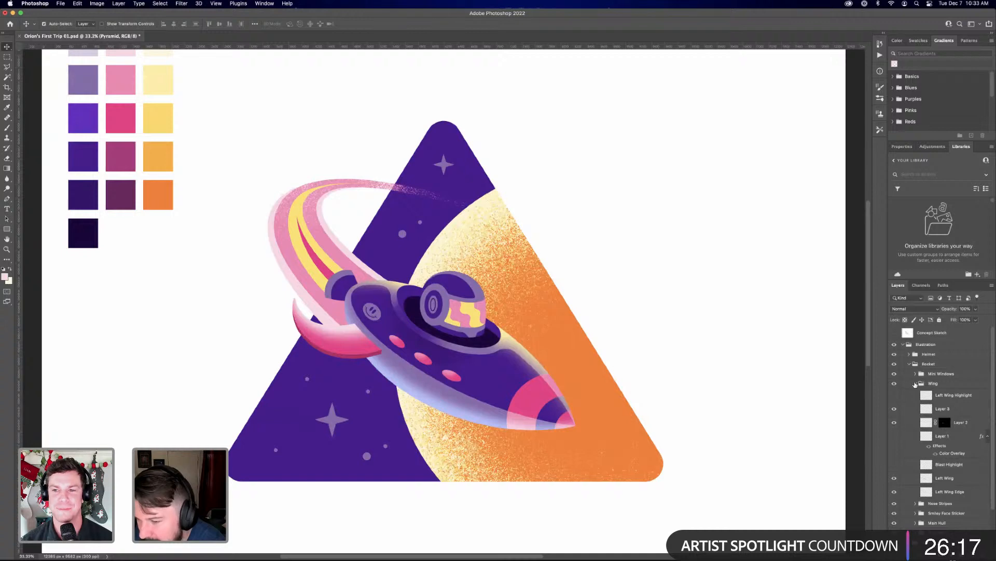
left_click(916, 384)
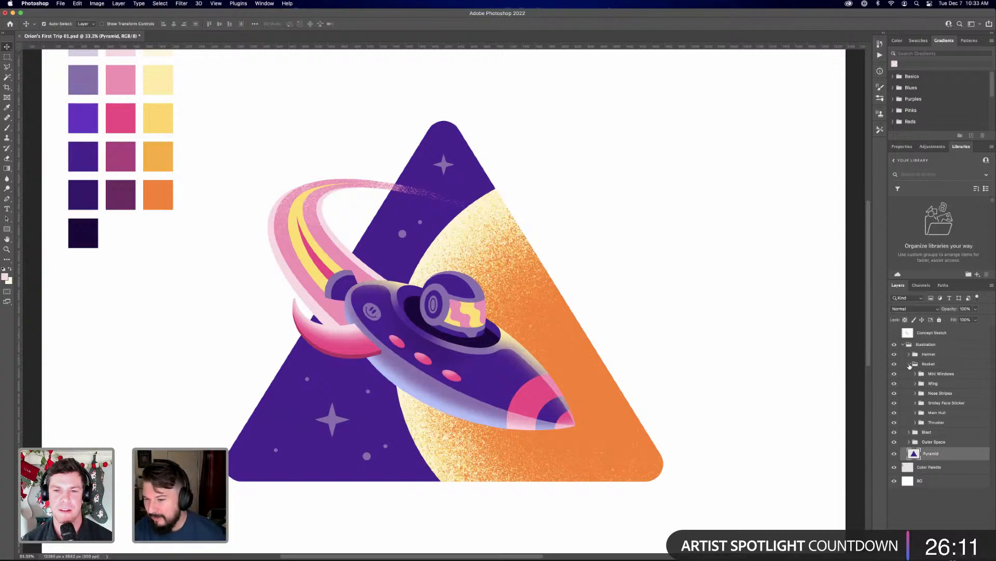
left_click(910, 364)
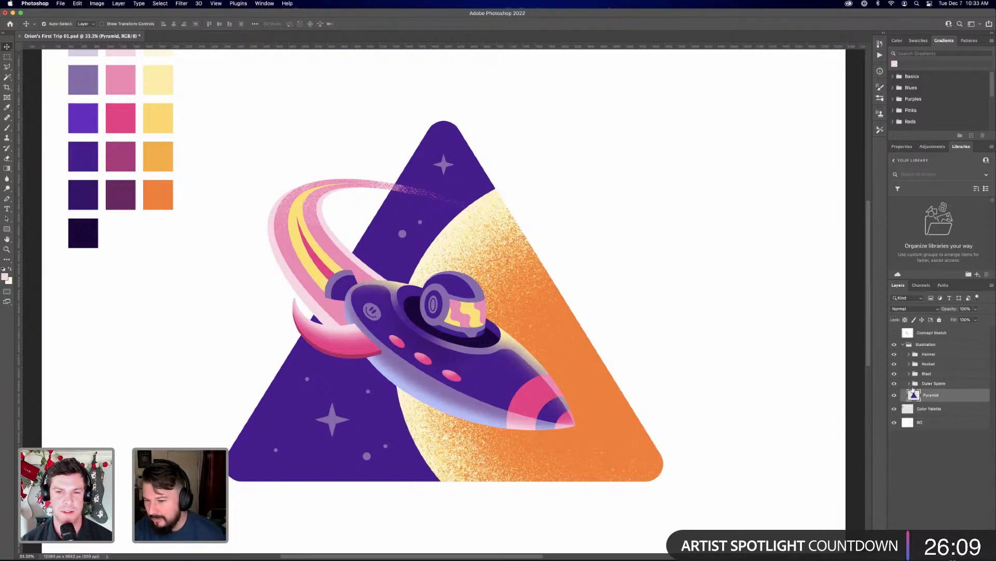
Expand the Outer Space group, select the Stars 1 layer, and toggle the Star 2 layer's visibility to compare the star shapes
left_click(910, 384)
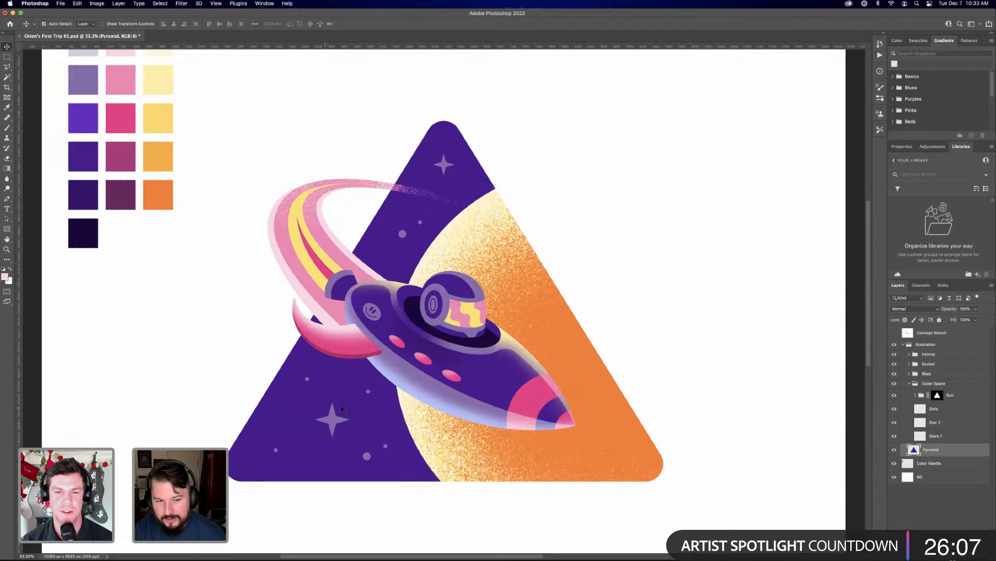
left_click(946, 427)
left_click(959, 439)
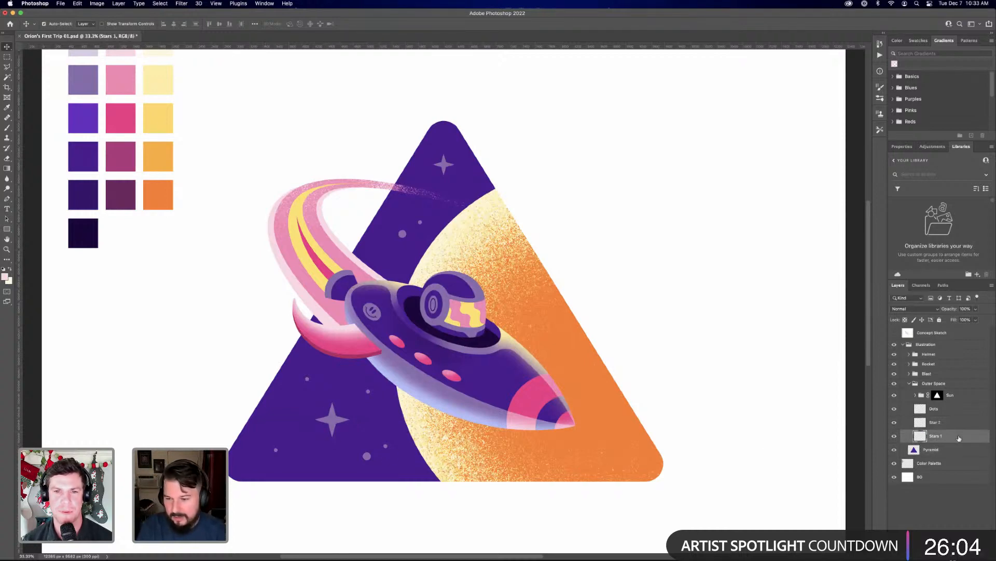
left_click(895, 423)
left_click(894, 423)
left_click(895, 423)
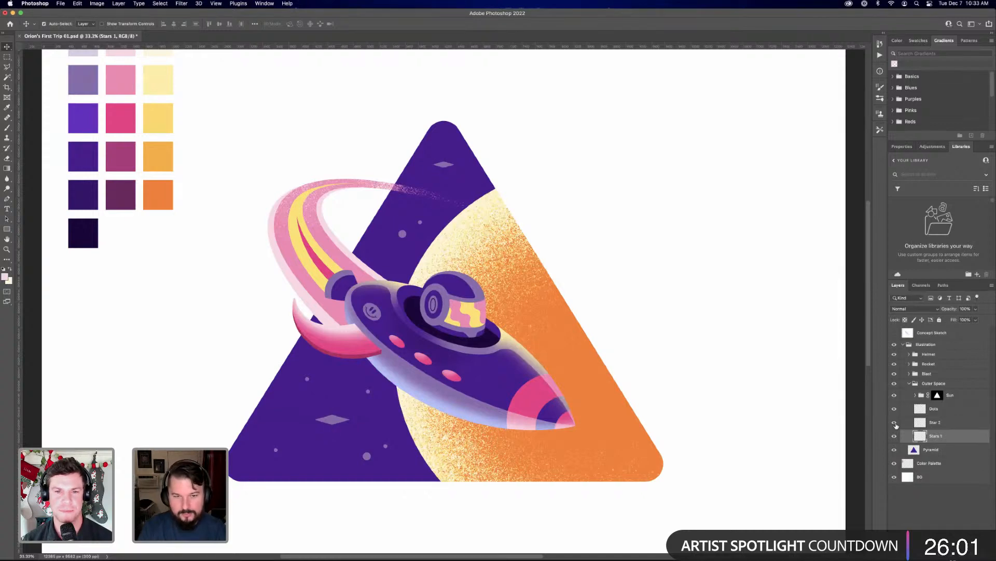
Show the Star 2 layer again and duplicate the Star 2 and Stars 1 layers together
left_click(895, 423)
left_click(941, 425)
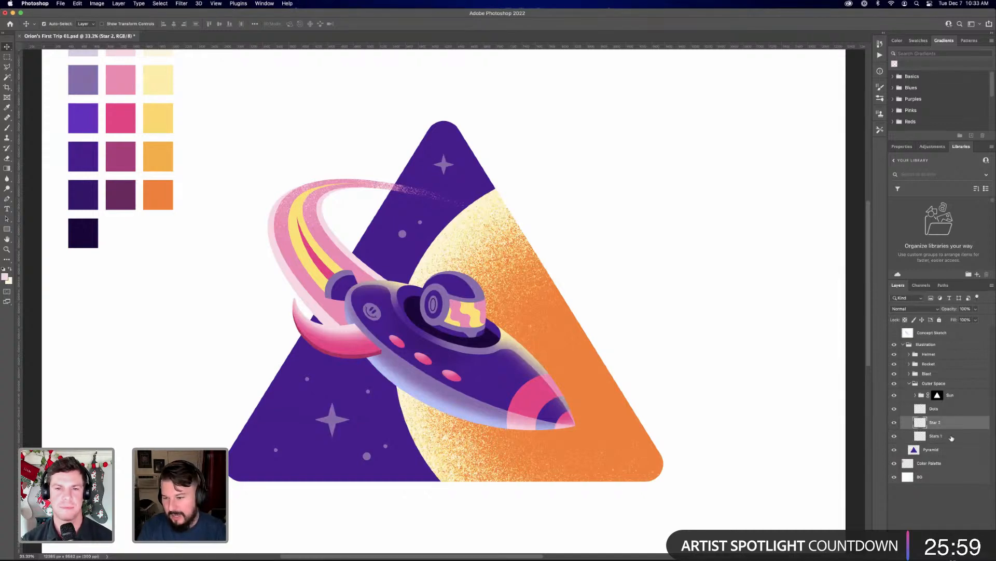
left_click(950, 437, "shift")
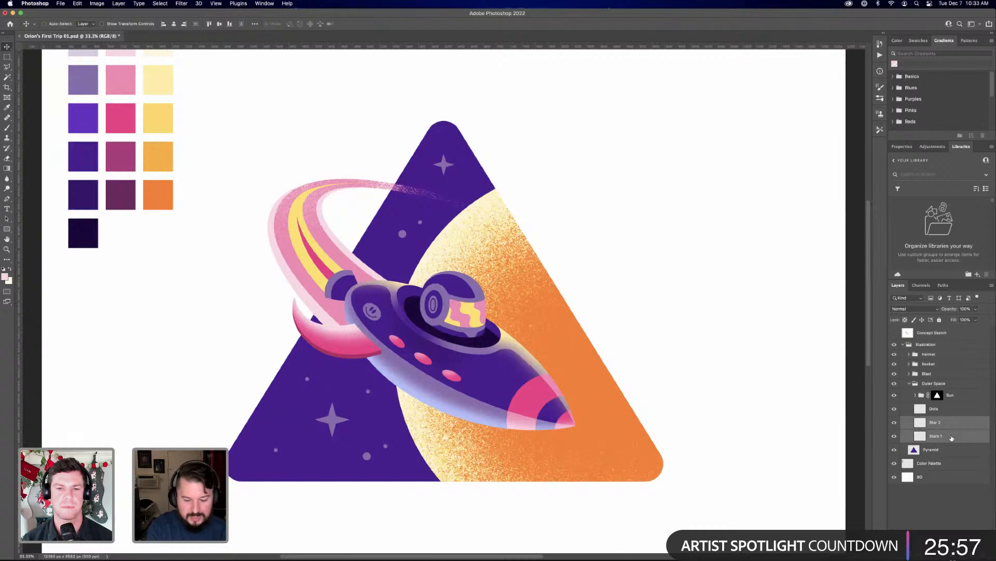
key("super+j")
right_click(951, 438)
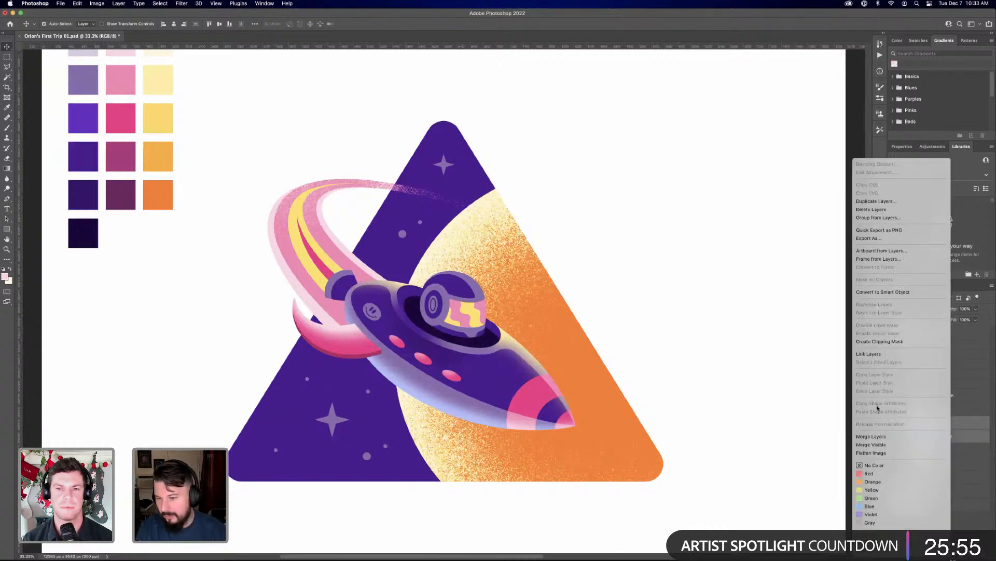
left_click(966, 383)
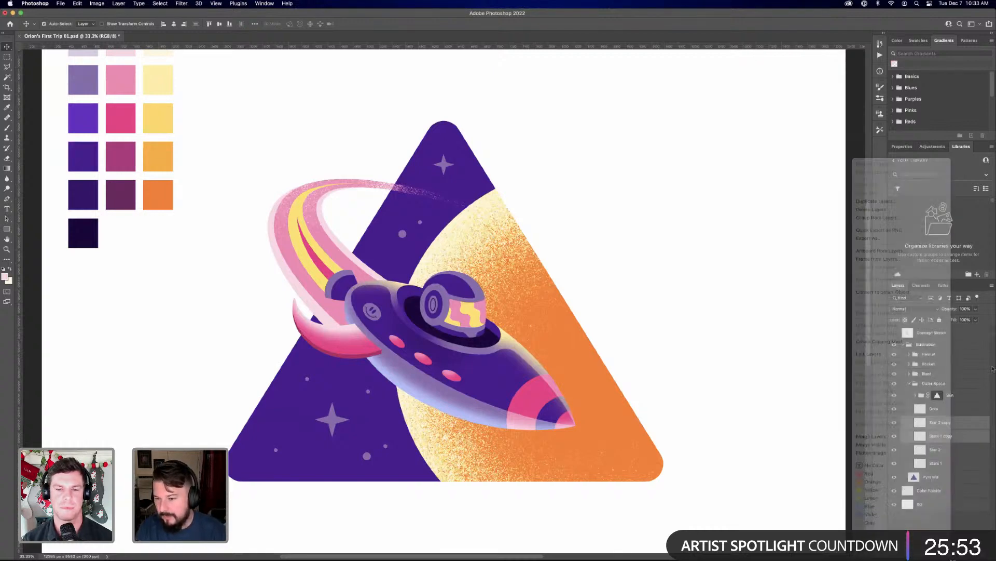
Group the two duplicated star layers and name the group Blurred Stars
key("super+g")
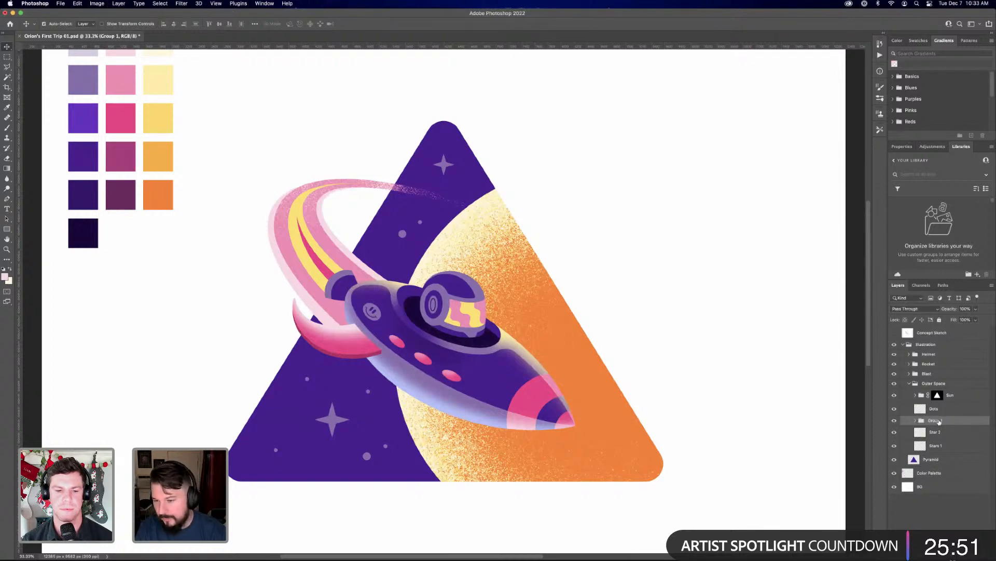
type("urred Stars")
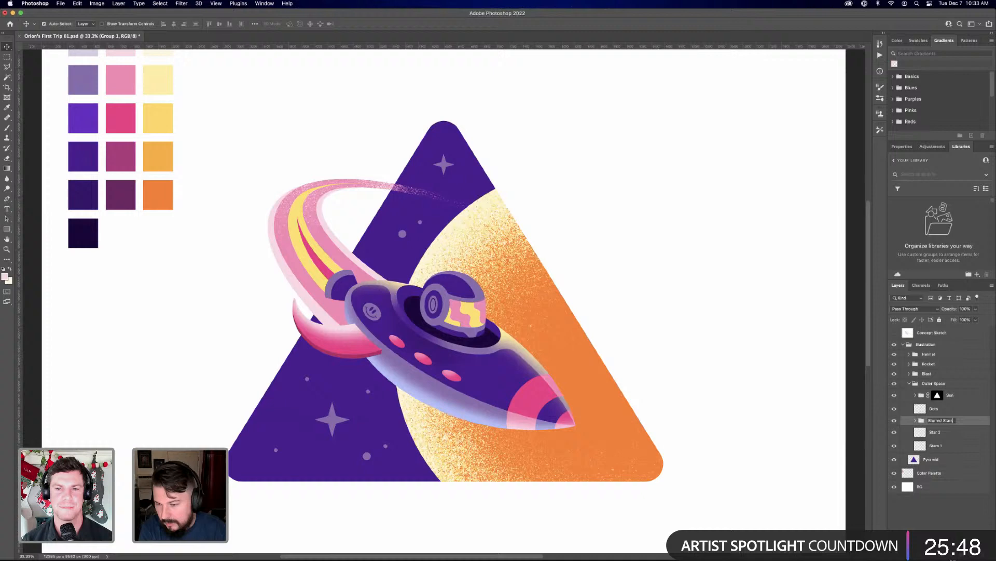
key("Return")
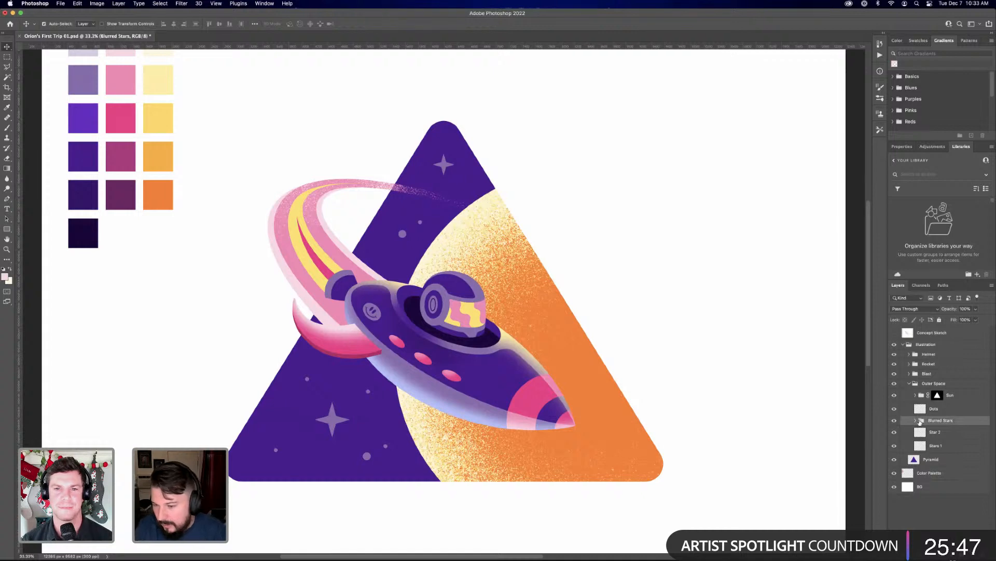
Expand the Blurred Stars group, select Star 2 copy, and hide the original Star 2 and Stars 1 layers
left_click(915, 421)
left_click(943, 434)
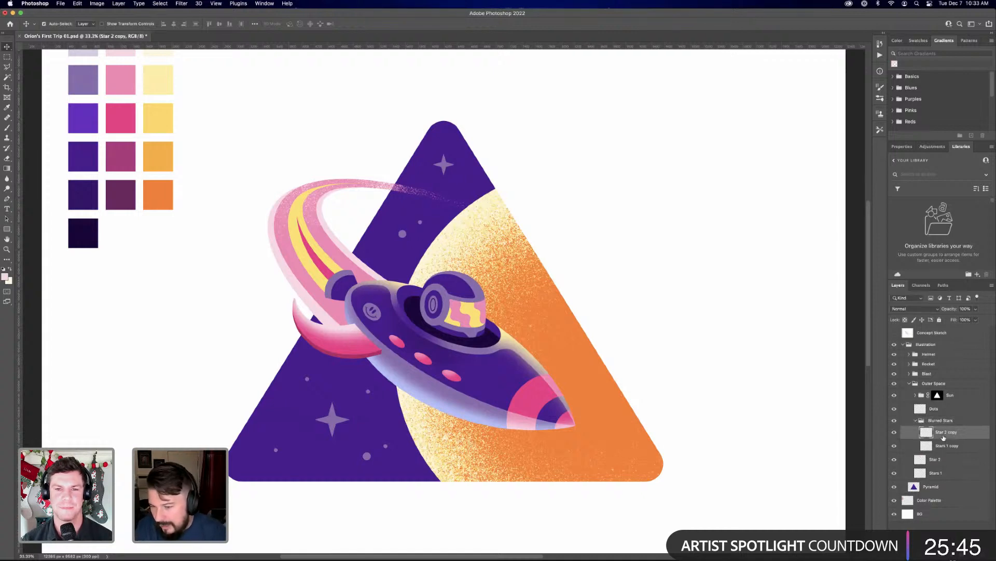
left_click(894, 433)
left_click(894, 433)
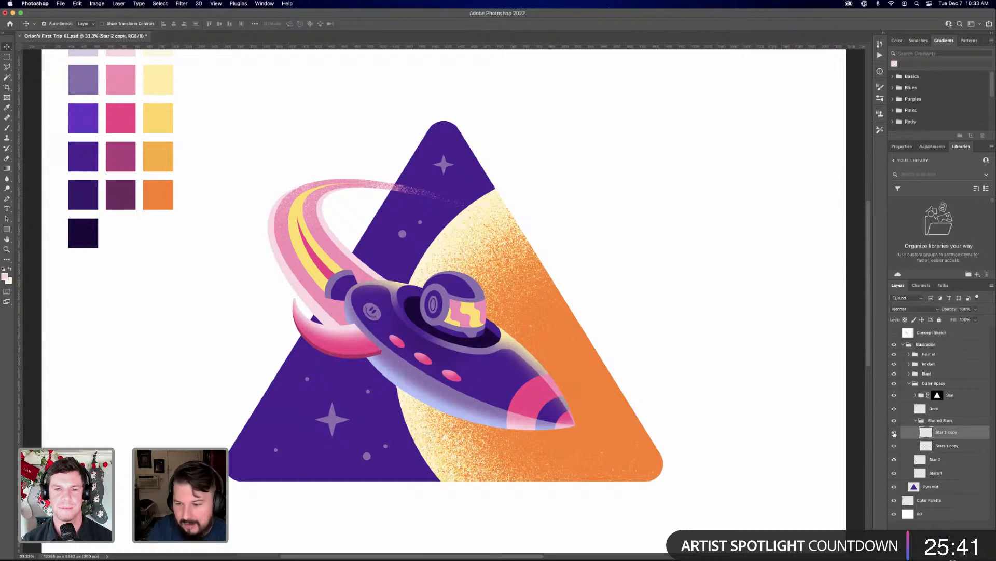
left_click(894, 433)
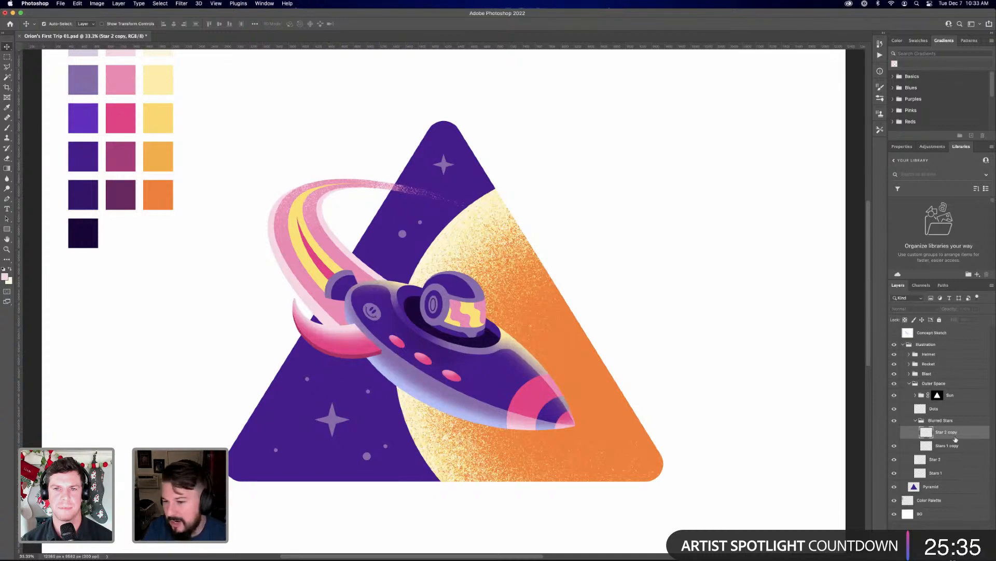
left_click(894, 431)
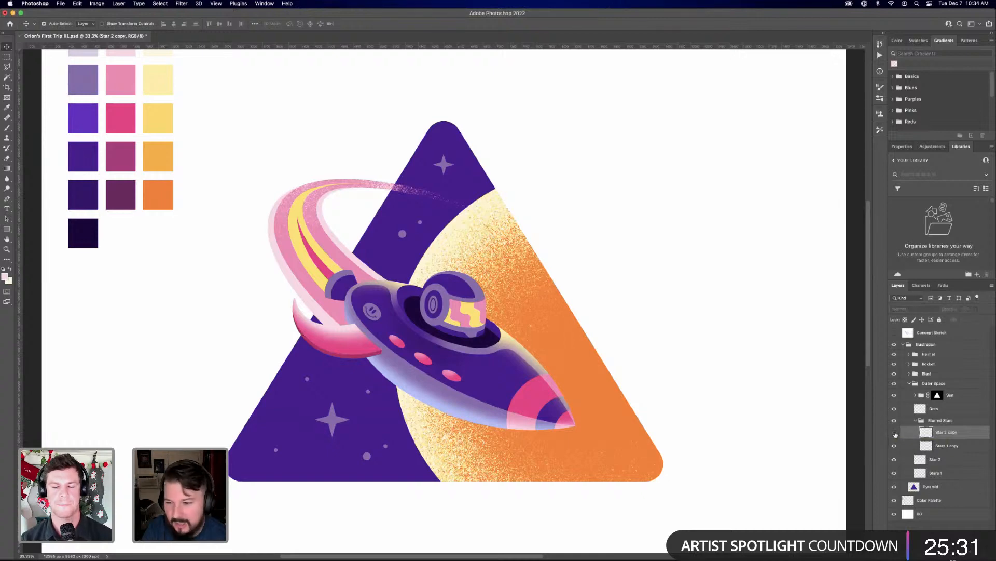
left_click(894, 459)
left_click(894, 473)
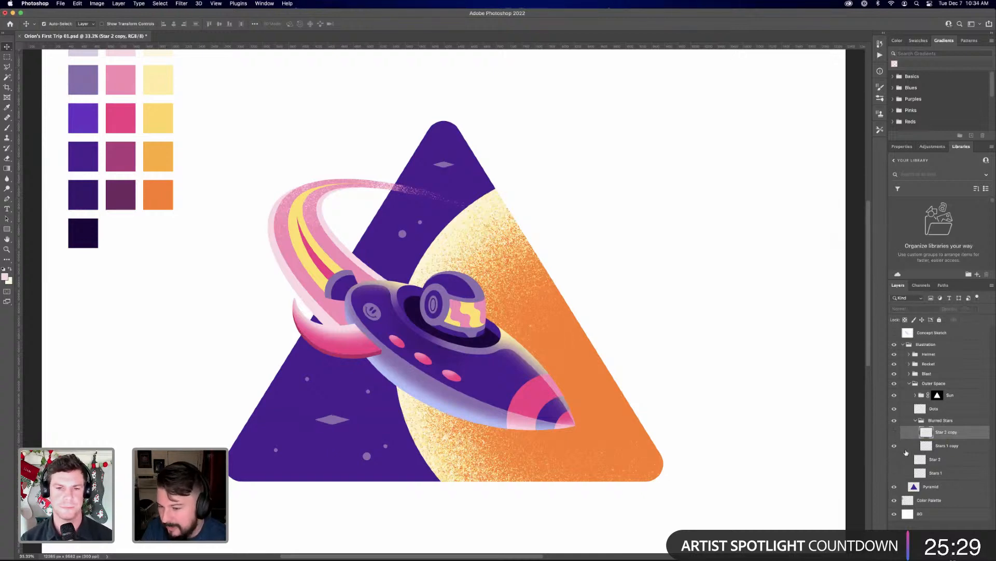
left_click(895, 432)
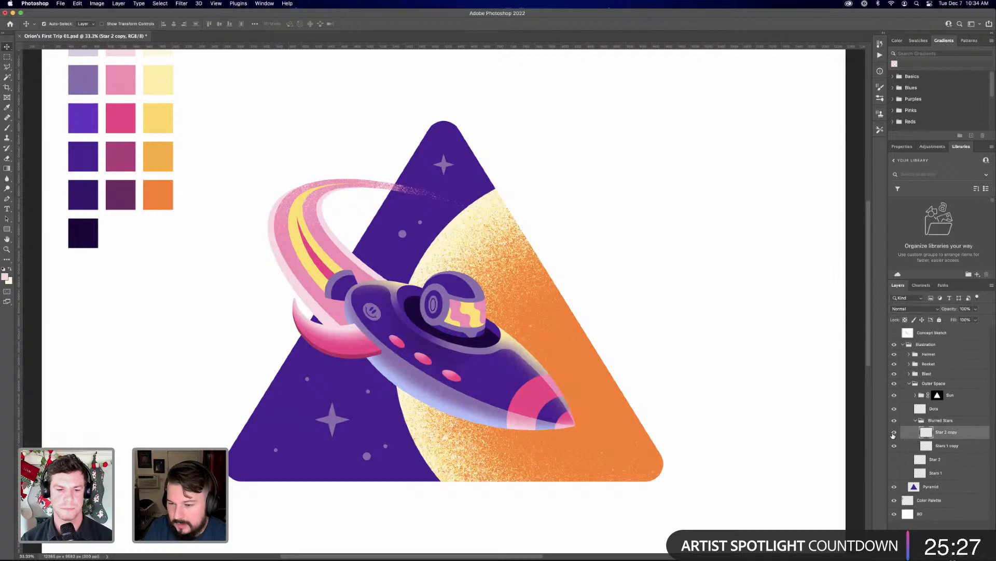
left_click(894, 433)
left_click(894, 433)
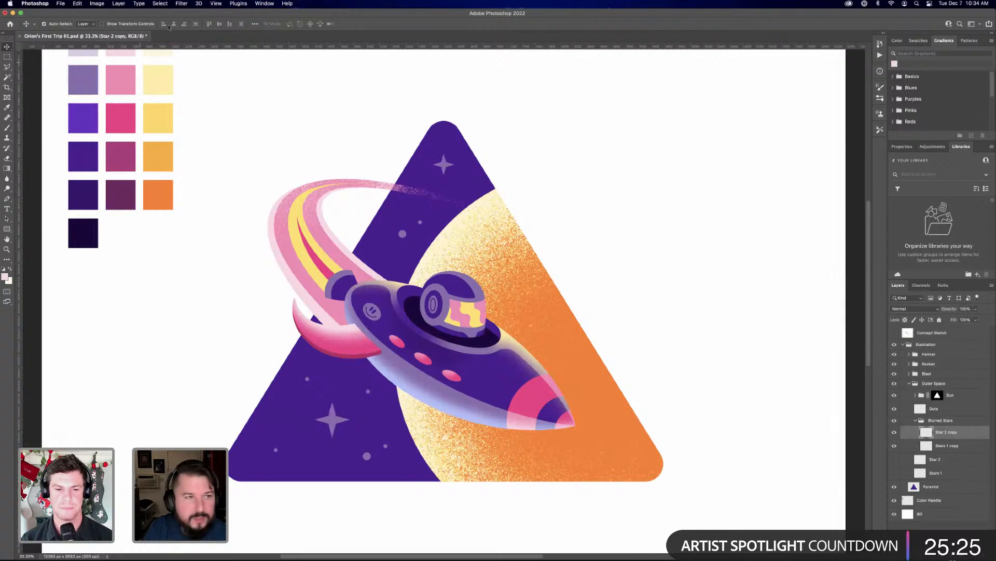
Apply a Motion Blur to Star 2 copy with a 90° angle and a distance of 800 pixels
left_click(181, 3)
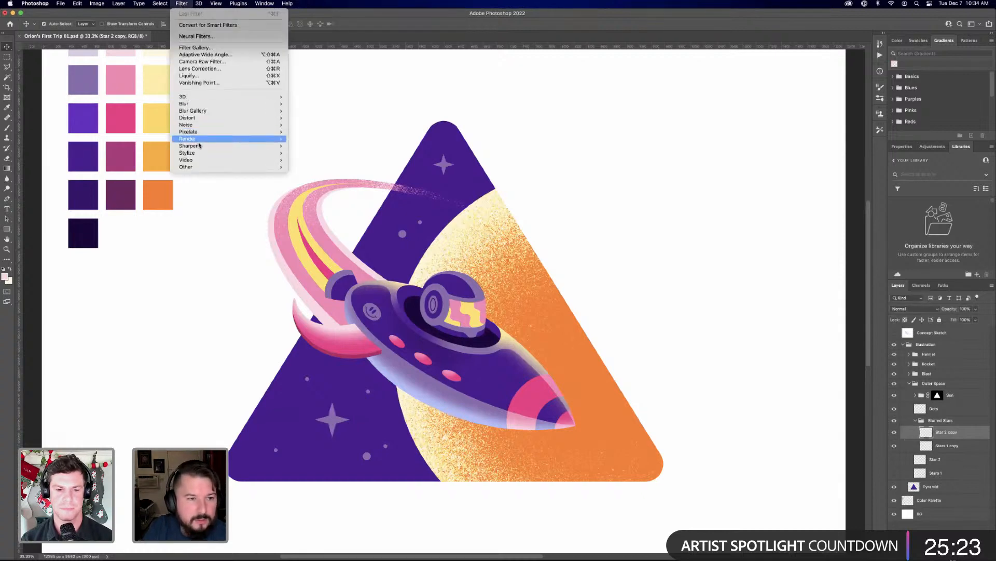
mouse_move(189, 107)
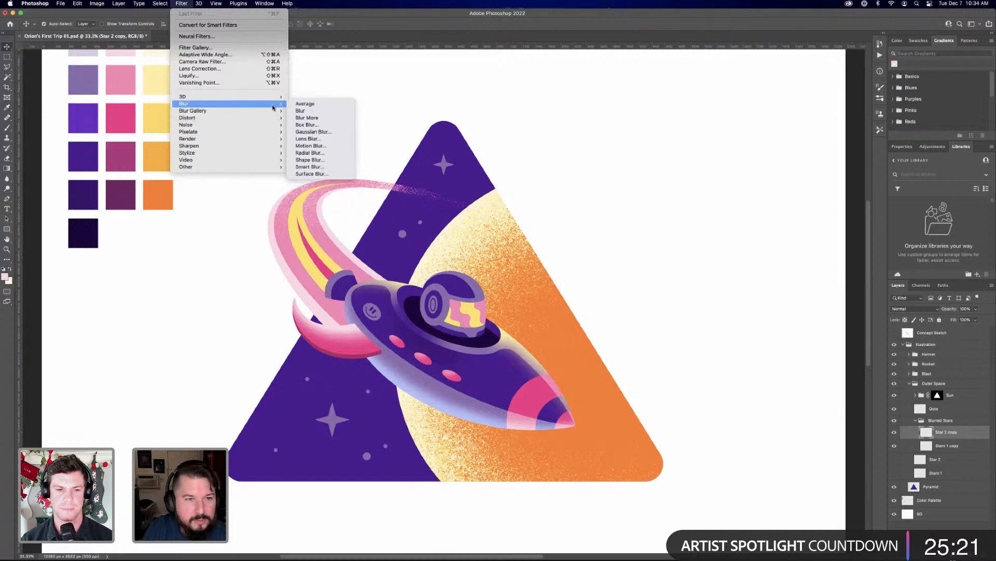
left_click(318, 146)
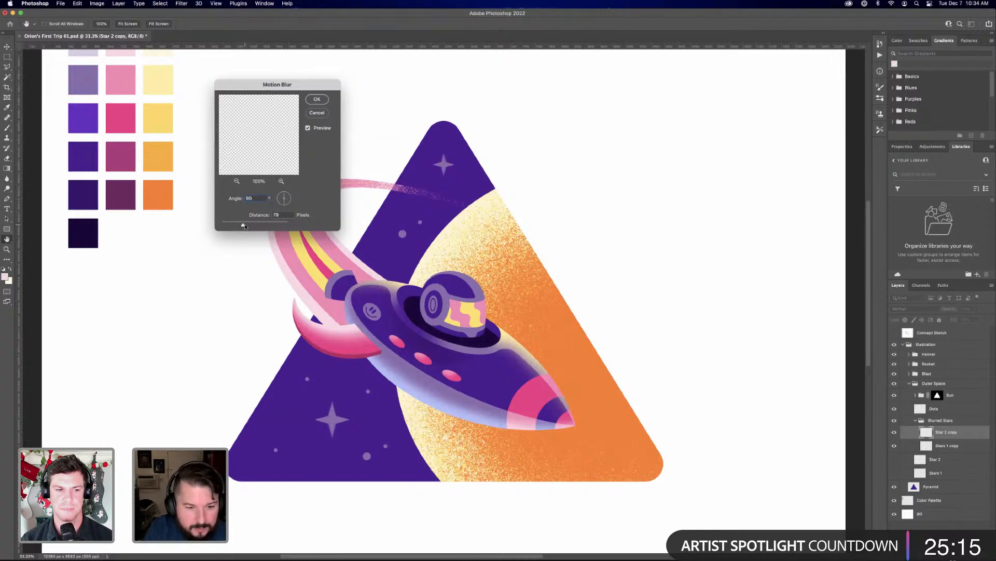
left_click_drag(246, 226, 275, 226)
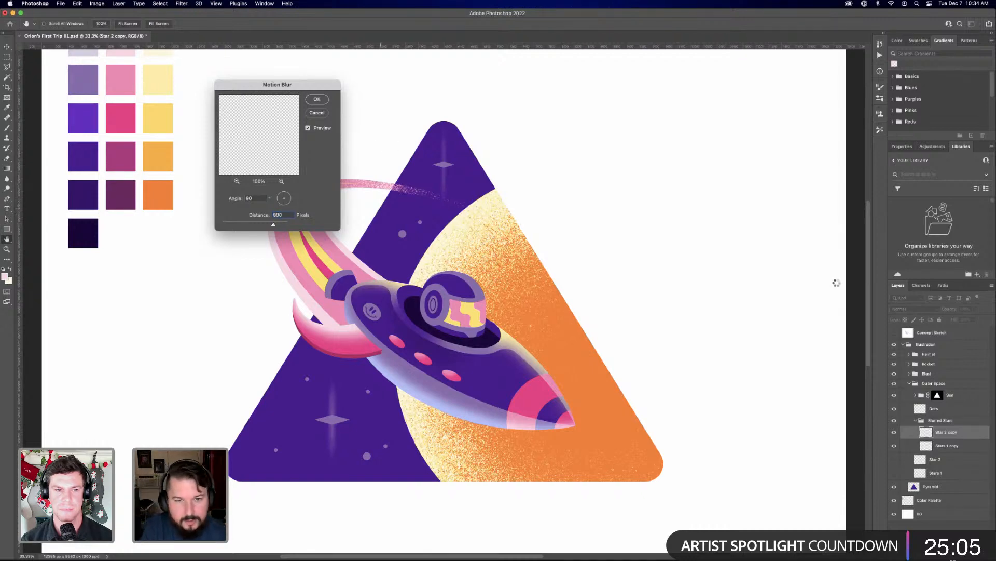
key("Return")
Apply a Motion Blur to Stars 1 copy with a 0° angle and a distance of 800 pixels
left_click(952, 445)
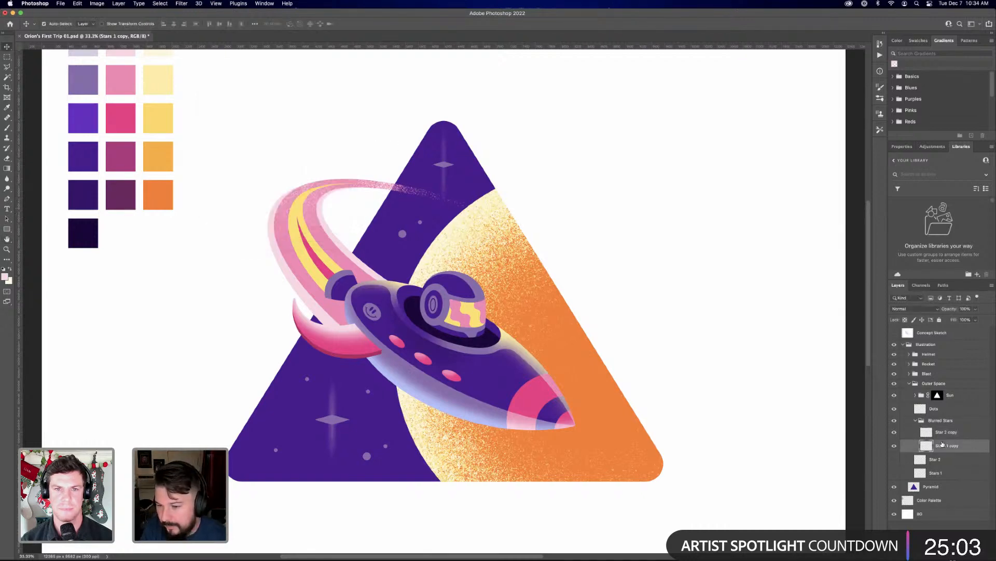
left_click(177, 3)
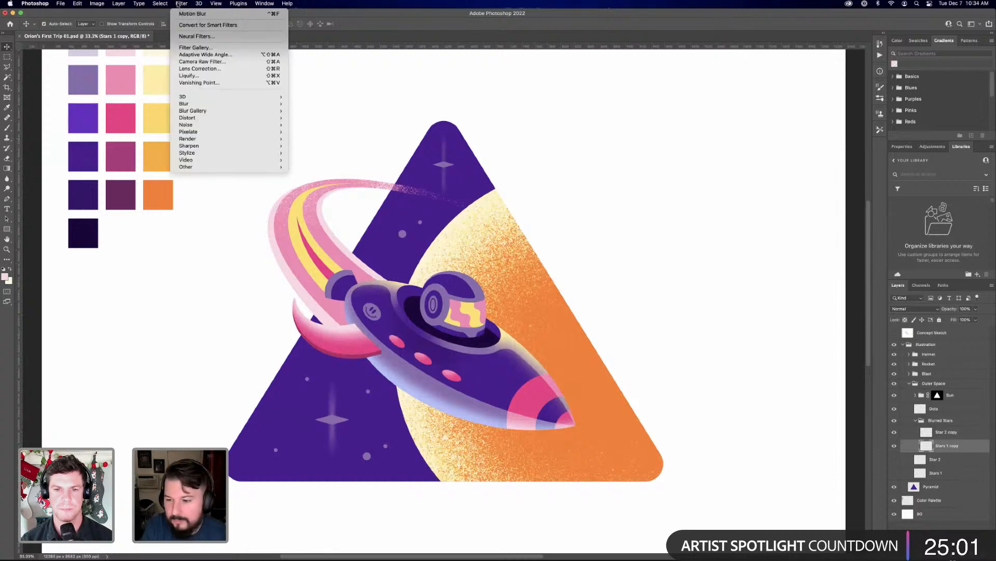
mouse_move(282, 107)
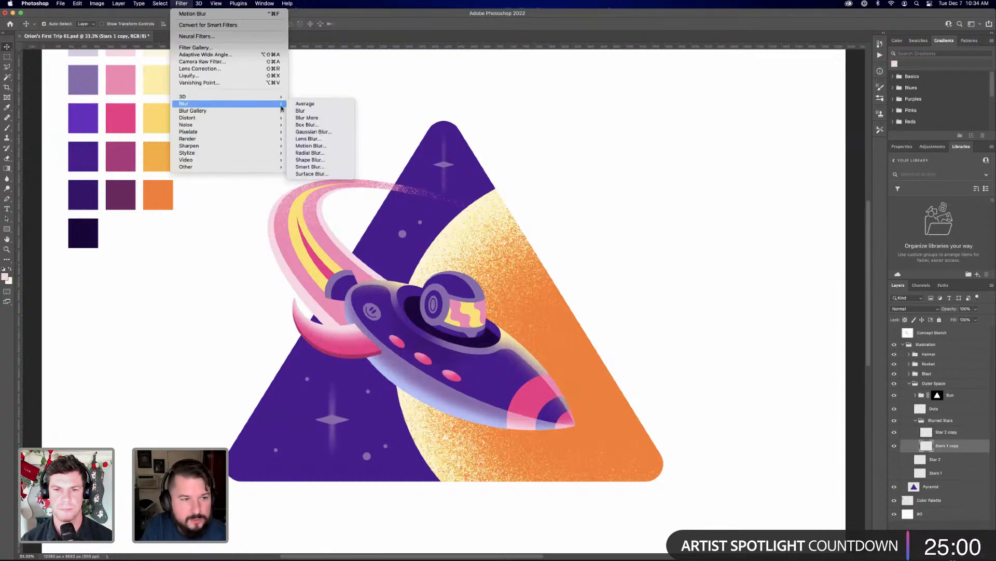
left_click(310, 146)
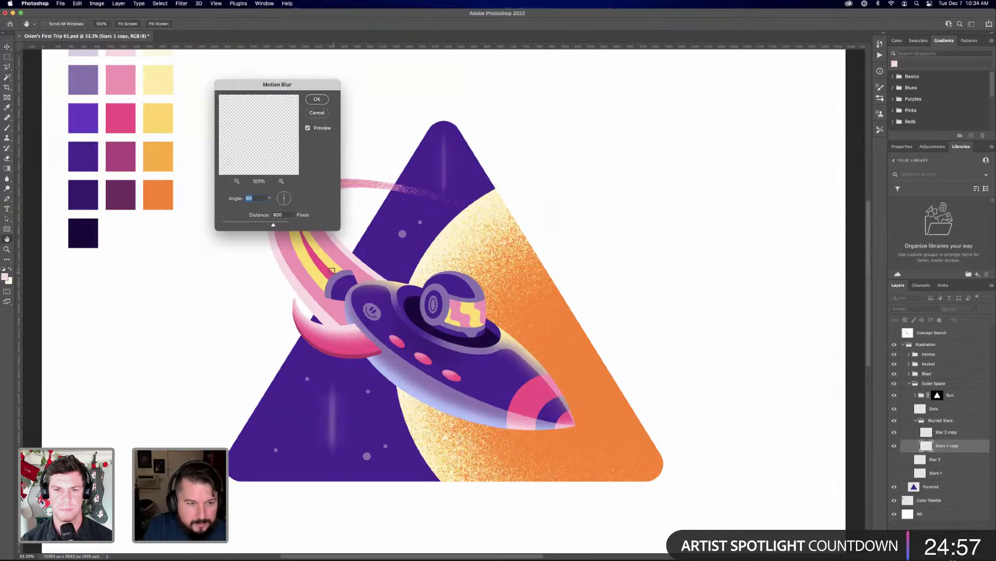
type("0")
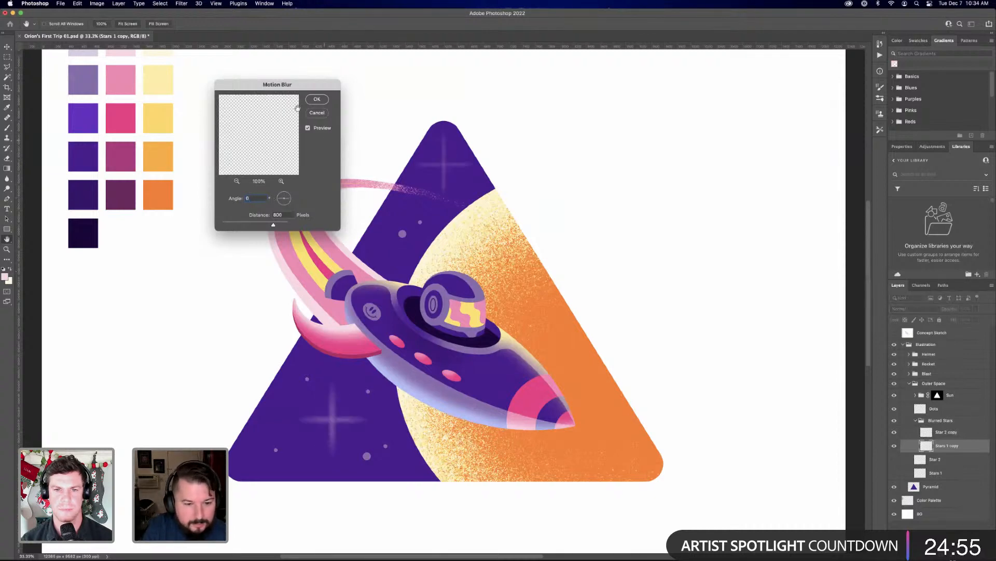
left_click(317, 99)
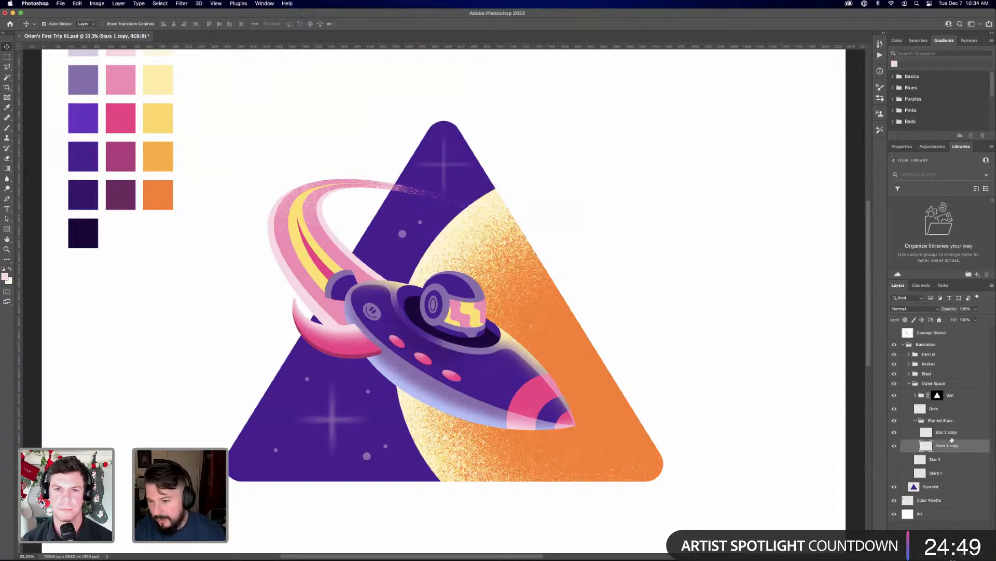
Add a layer mask to Stars 1 copy and paint grainy black texture over the horizontal streaks with the RSCO The Godfather of Grain brush
left_click(930, 556)
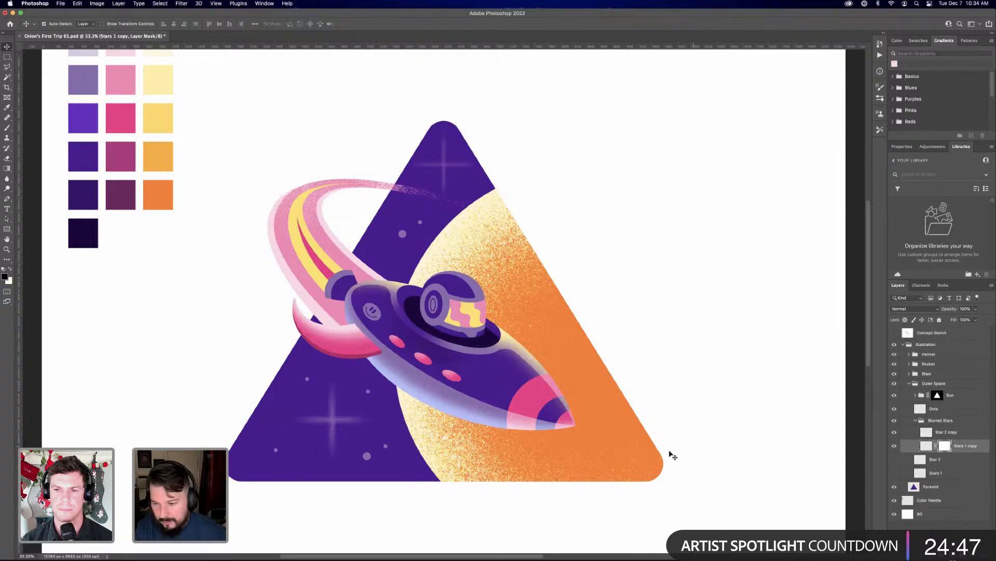
key("g")
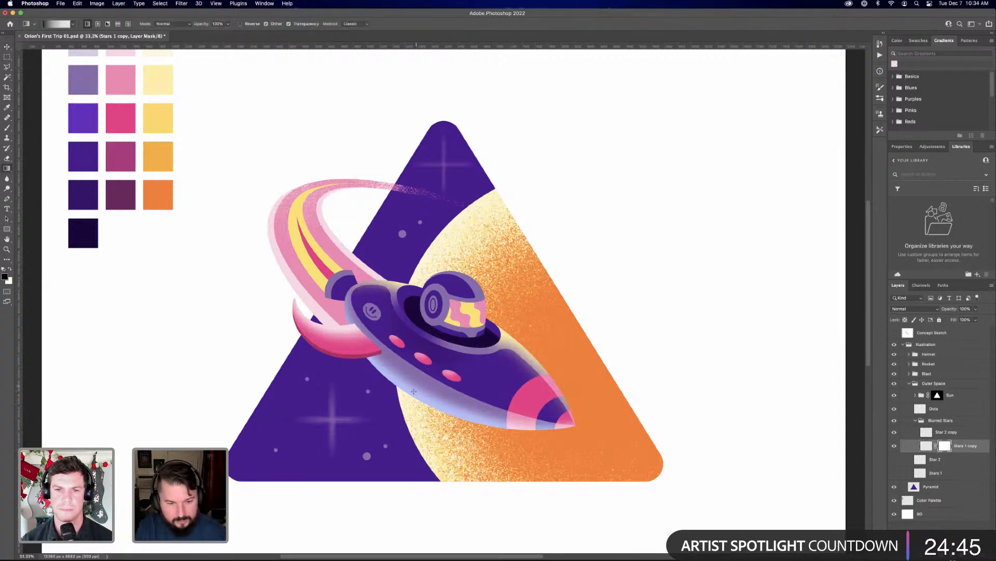
key("b")
key("bracketright")
key("bracketright")
key("bracketright")
key("bracketright")
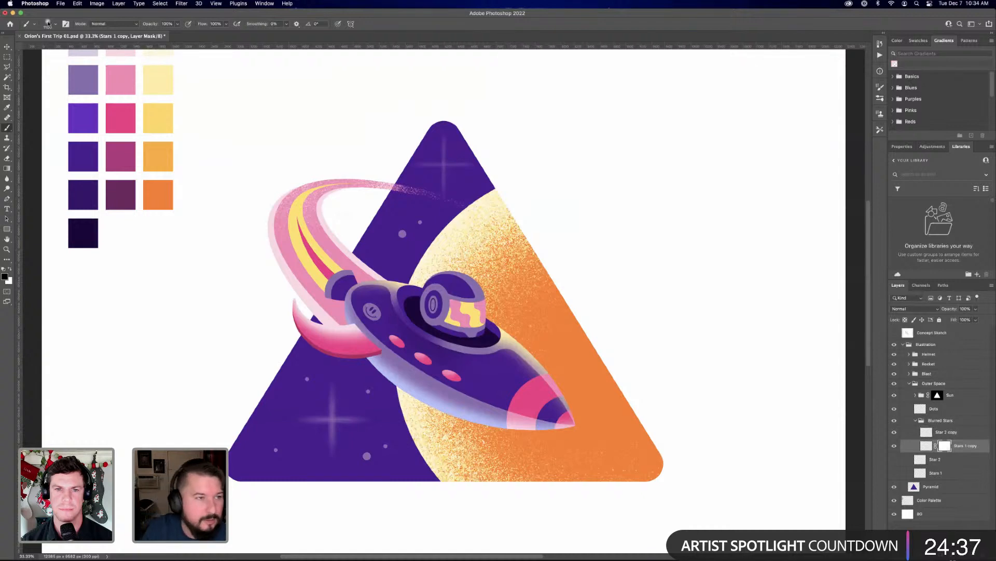
left_click(49, 25)
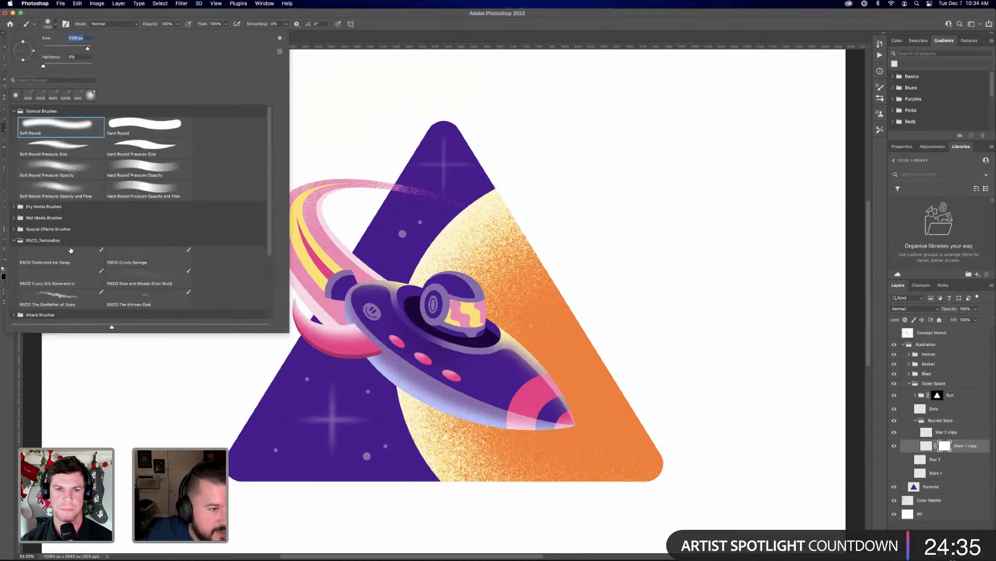
left_click(70, 293)
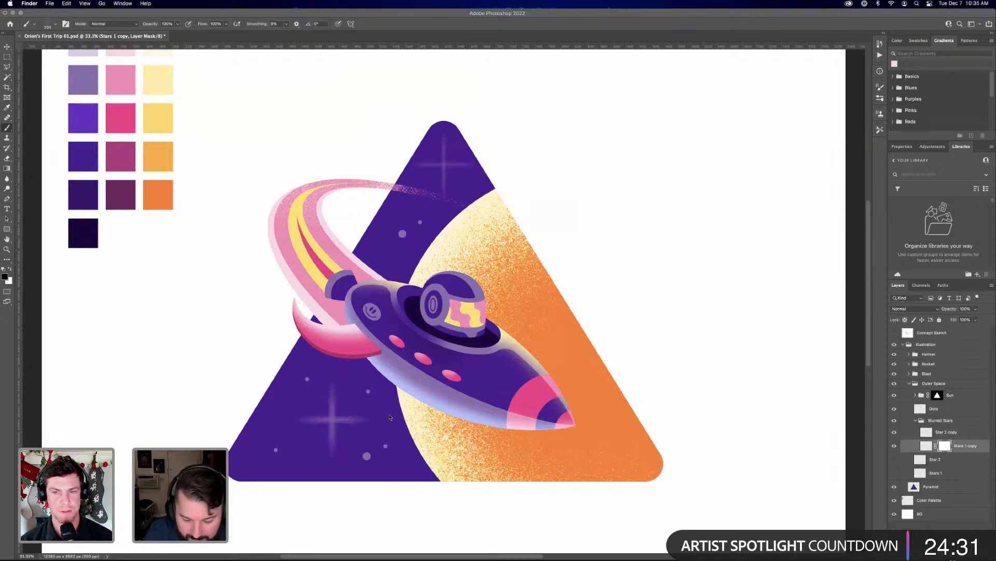
left_click(406, 423)
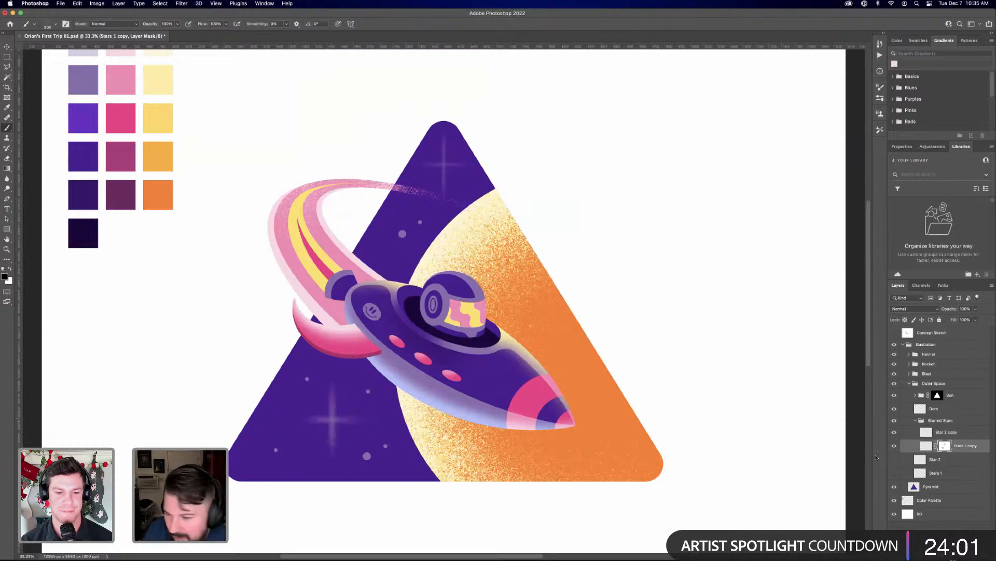
Apply the layer mask on Stars 1 copy permanently and repeat the last Motion Blur on that layer
right_click(948, 445)
left_click(913, 468)
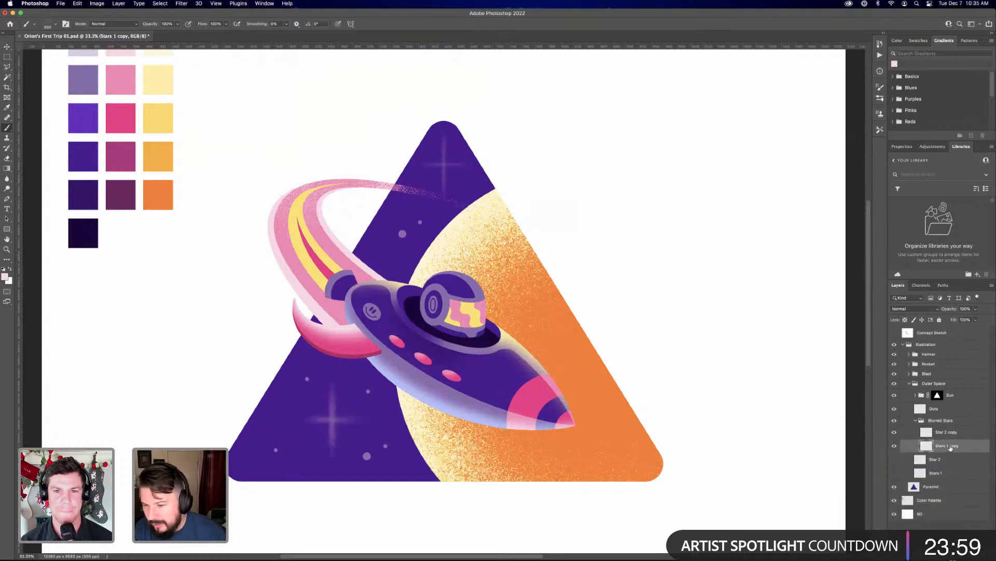
left_click(181, 4)
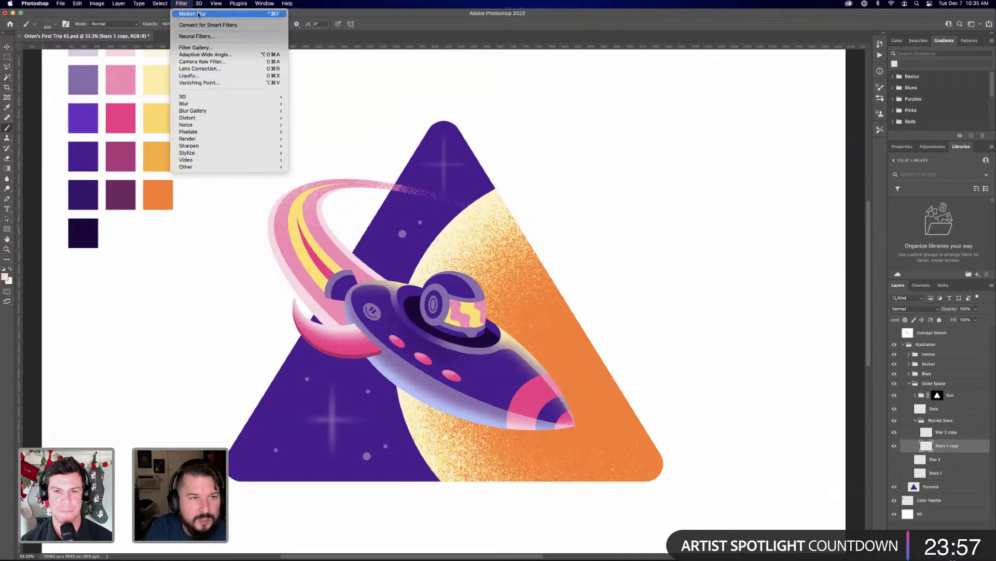
left_click(197, 14)
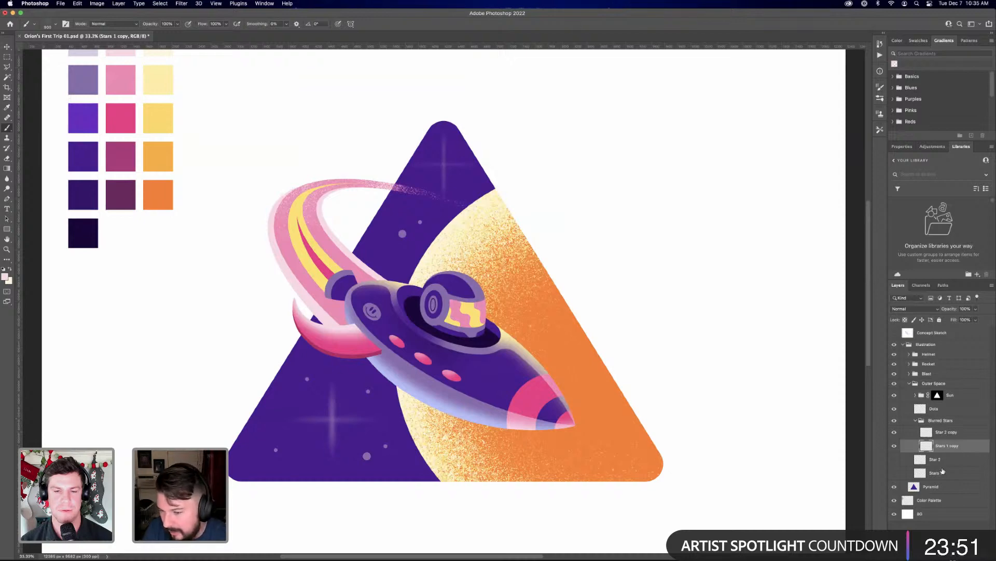
Add a layer mask to Star 2 copy, paint grainy black texture over its vertical streaks, and apply the mask permanently
left_click(946, 433)
left_click(929, 556)
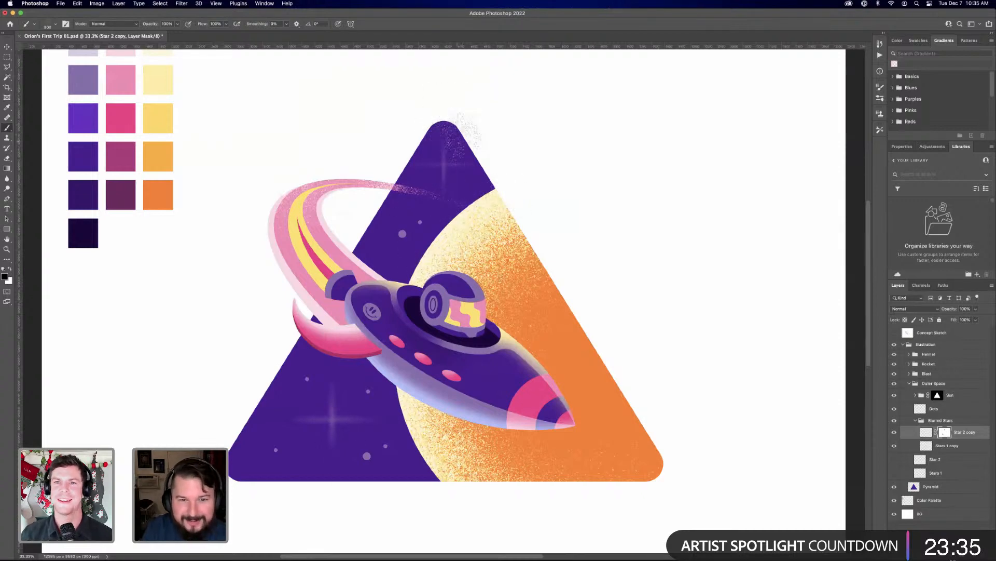
right_click(943, 438)
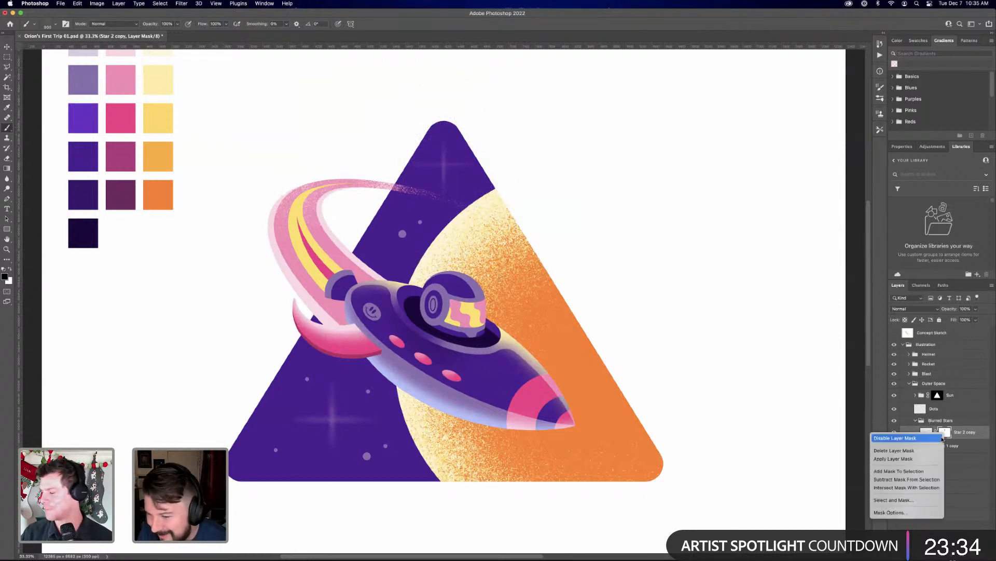
left_click(919, 458)
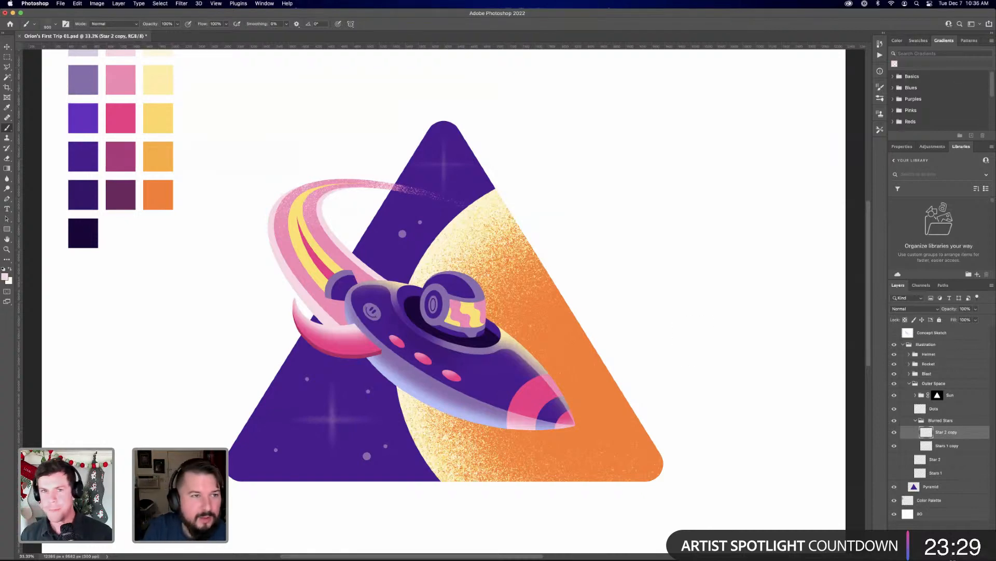
Try repeating the last Motion Blur on Star 2 copy, and undo it
left_click(181, 3)
left_click(186, 14)
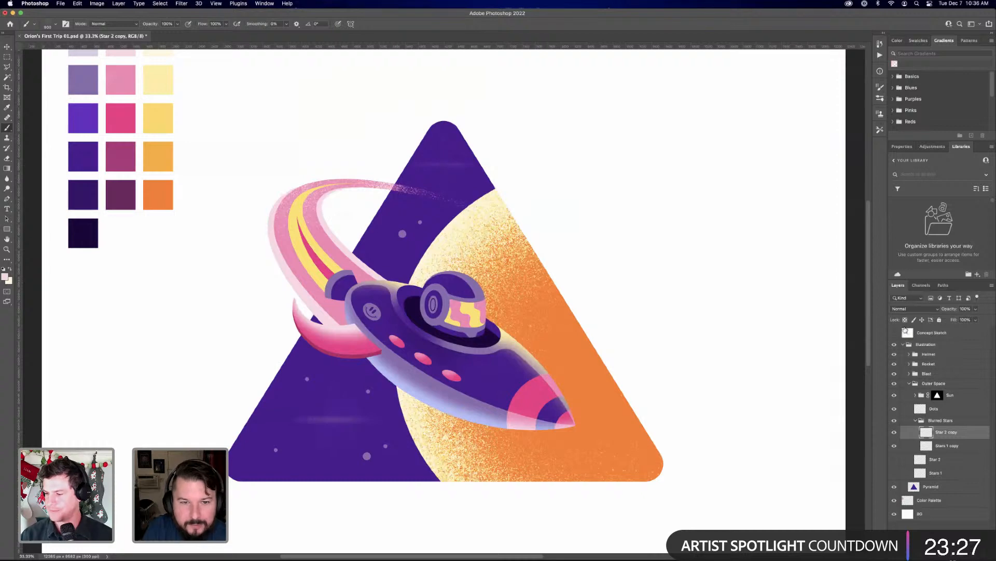
key("super+z")
Apply a vertical Motion Blur with a distance of 800 pixels to Star 2 copy and save the document
left_click(177, 4)
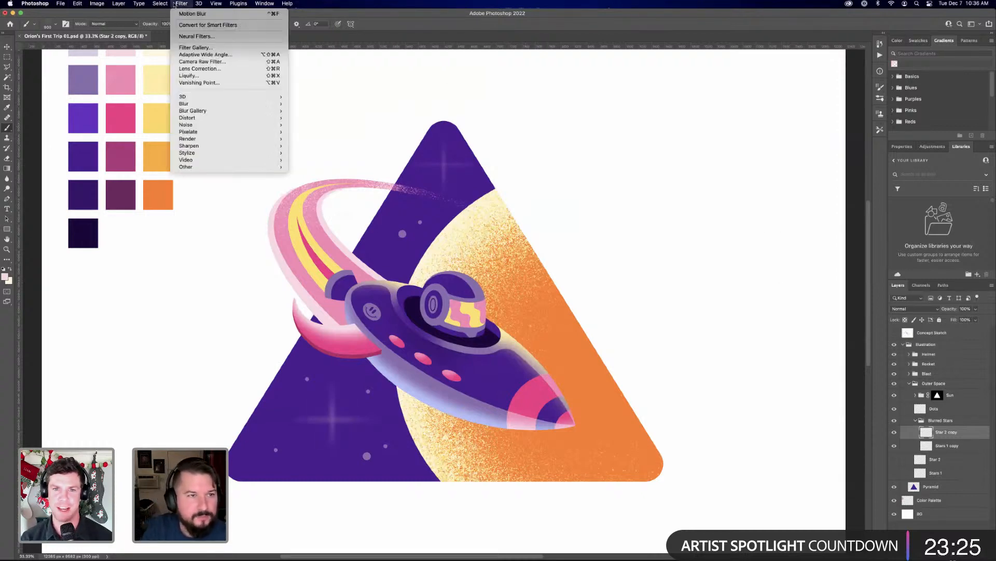
mouse_move(186, 103)
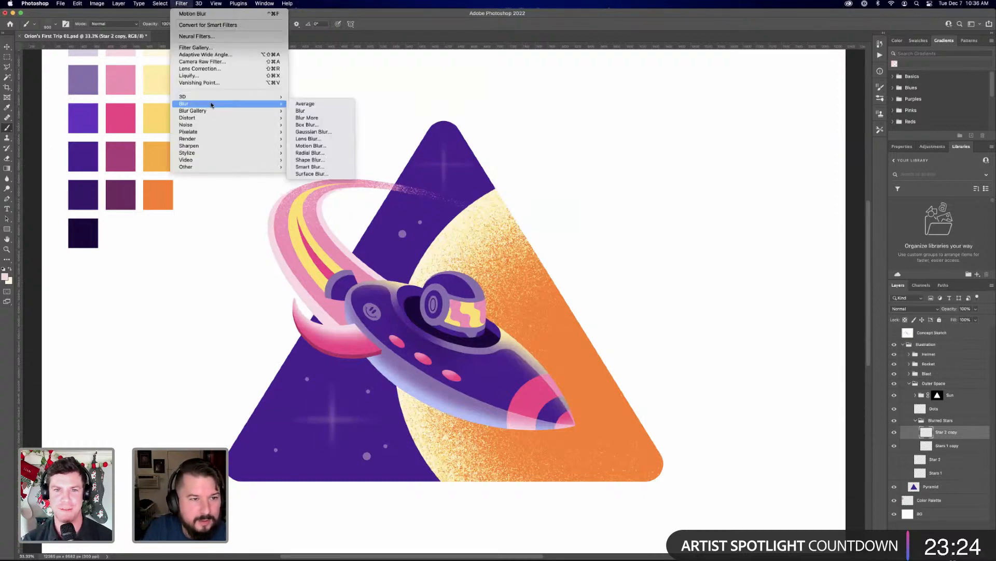
left_click(313, 146)
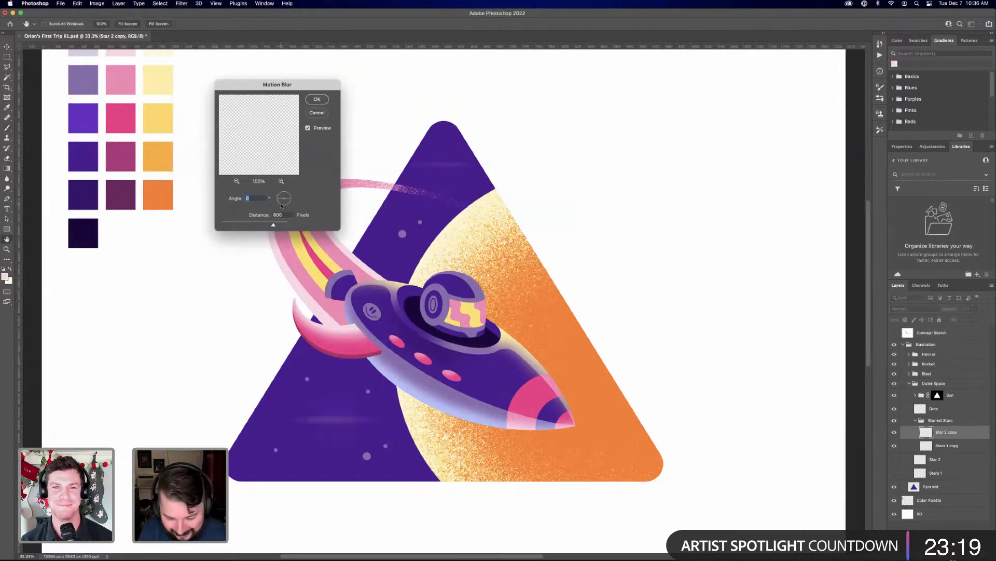
left_click(318, 98)
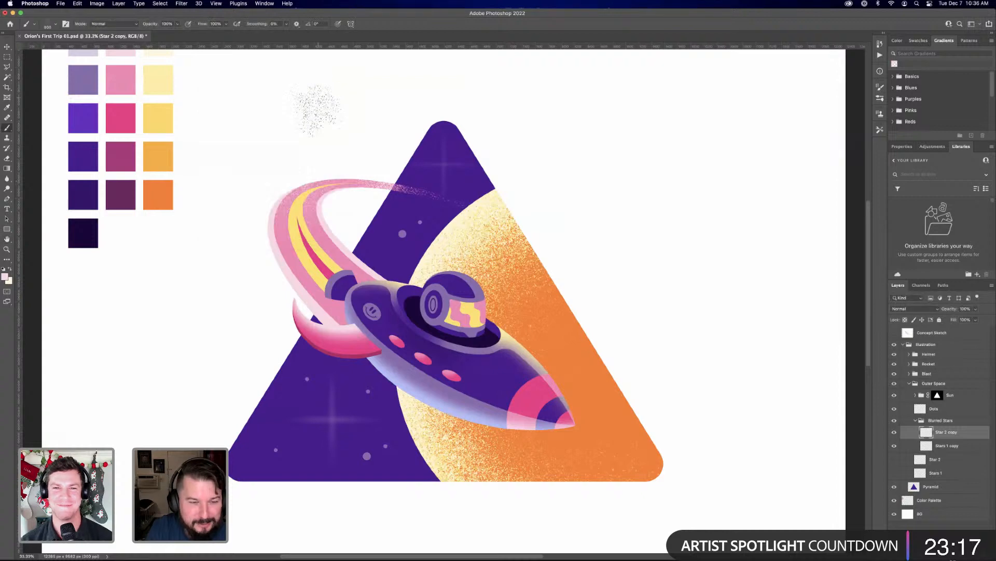
key("super+s")
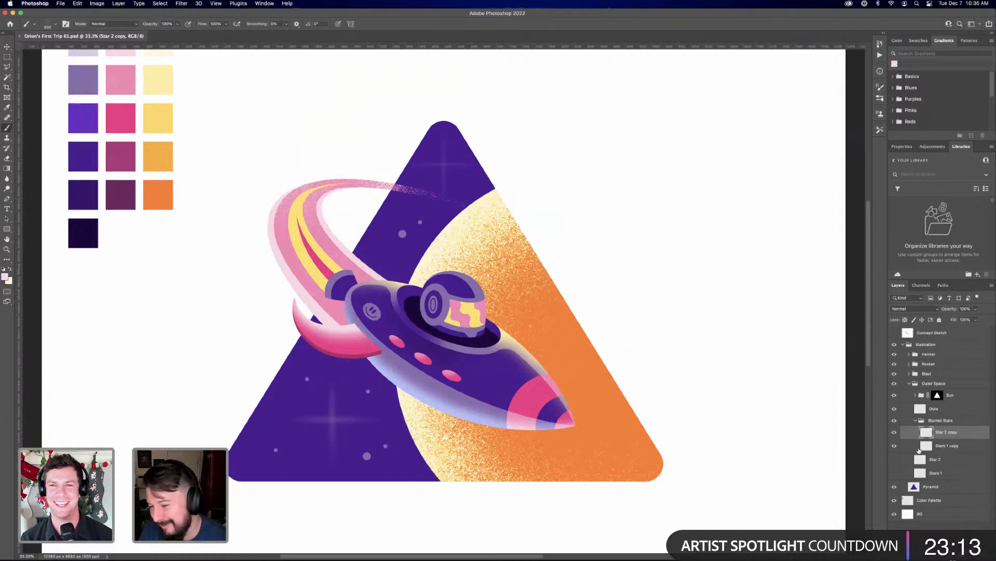
Rename the two layers inside the Blurred Stars group as Star 2 and Stars 1, and collapse the group
double_click(952, 432)
key("BackSpace")
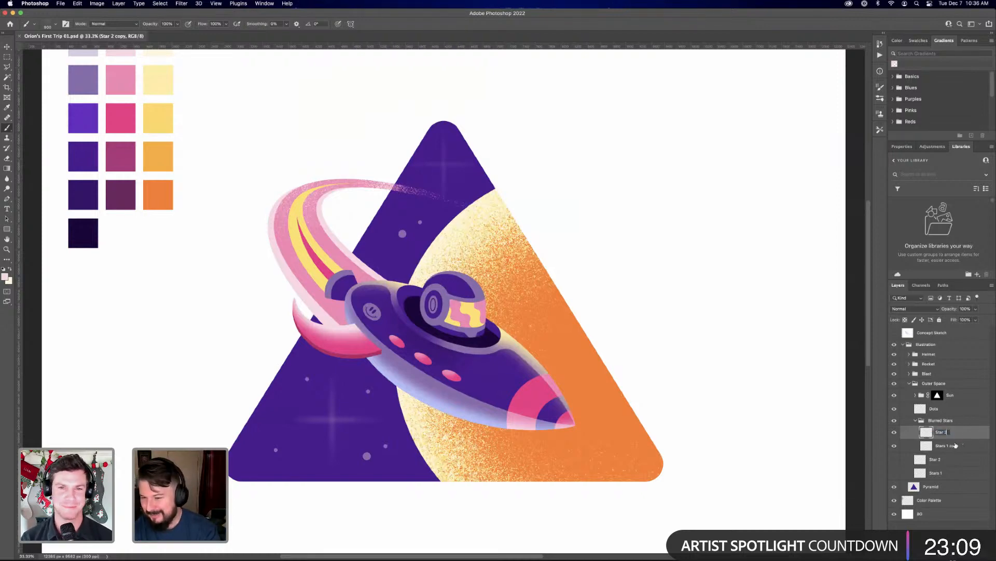
double_click(953, 446)
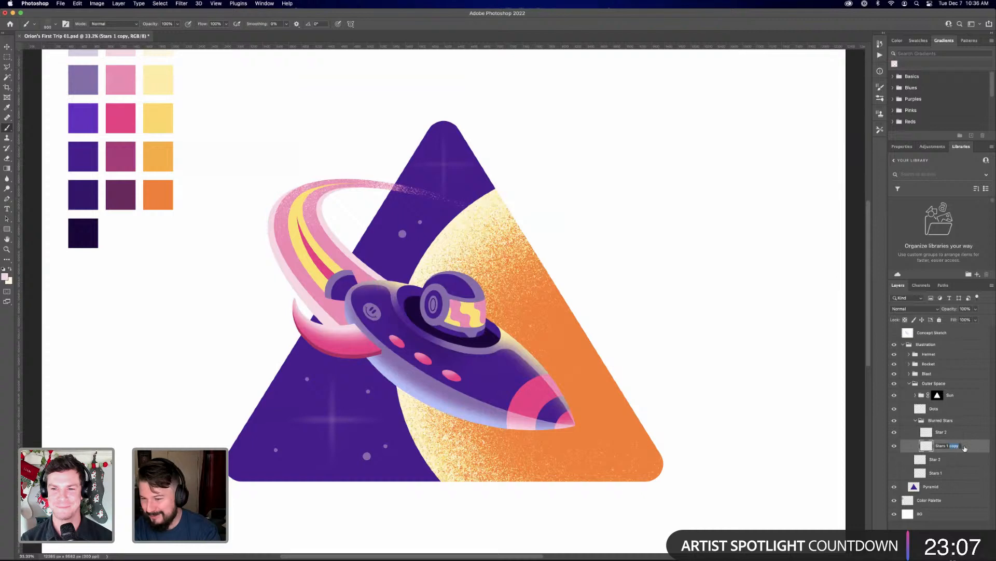
key("Return")
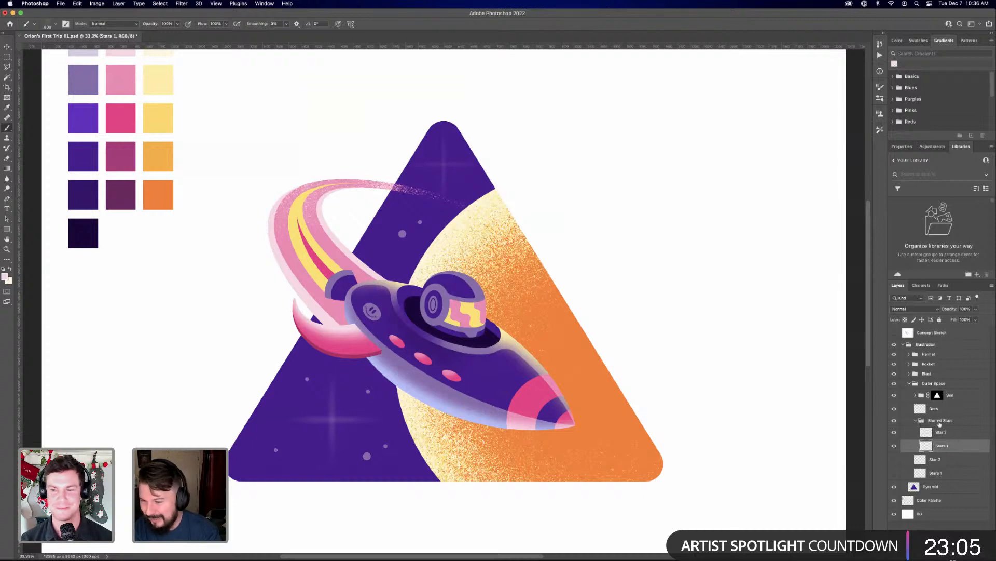
left_click(940, 421)
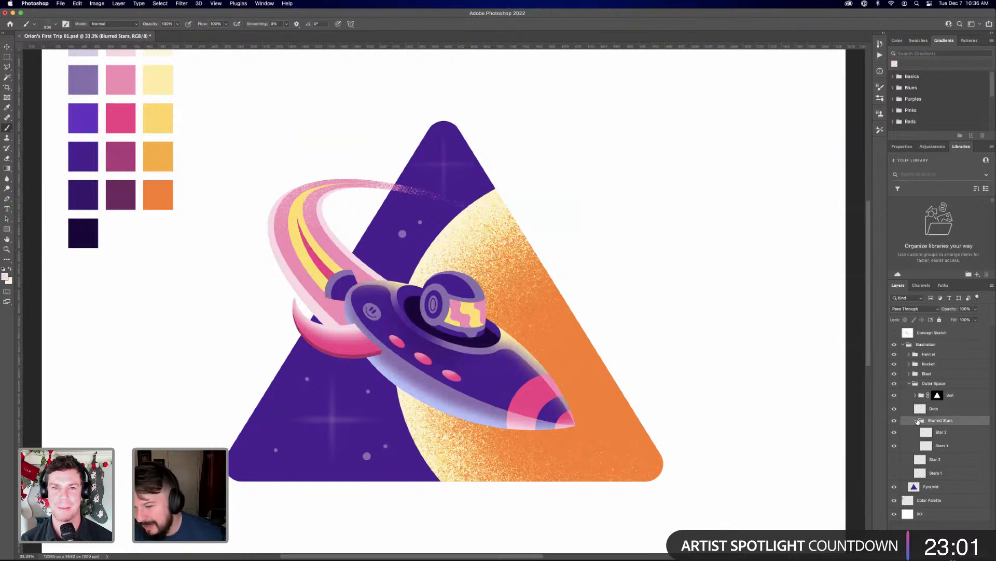
left_click(917, 420)
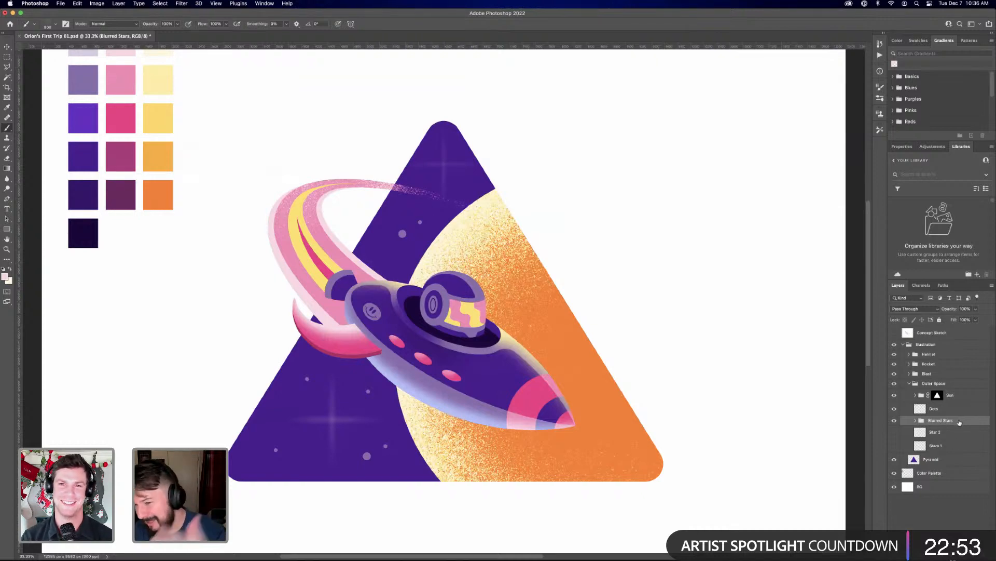
Make the original Star 2 and Stars 1 layers below the Blurred Stars group visible, and select Star 2
left_click(895, 446)
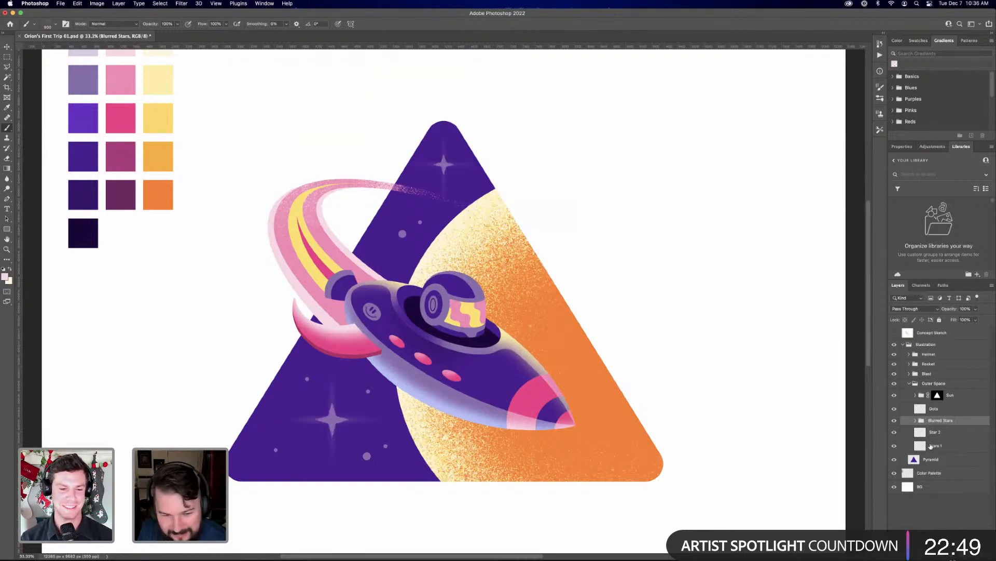
left_click(894, 432)
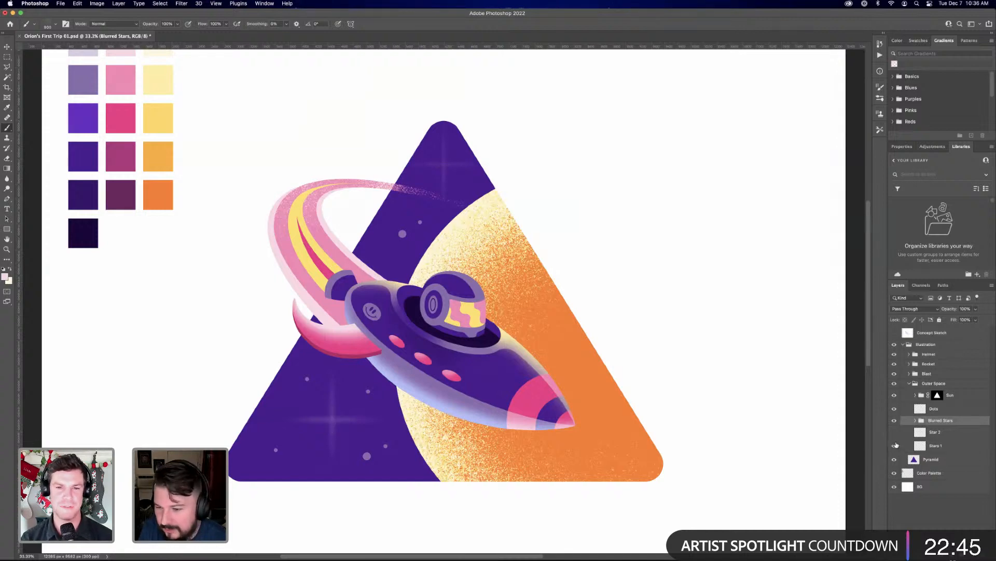
left_click(894, 432)
left_click(939, 434)
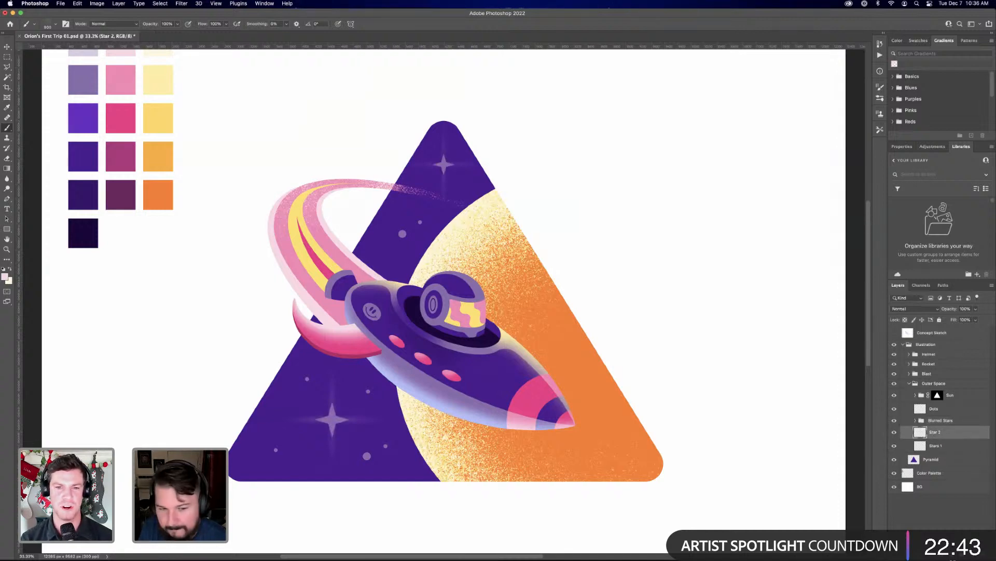
Try adding a layer mask to the Blurred Stars group, and undo it
key("super+equal")
key("super+equal")
key("super+equal")
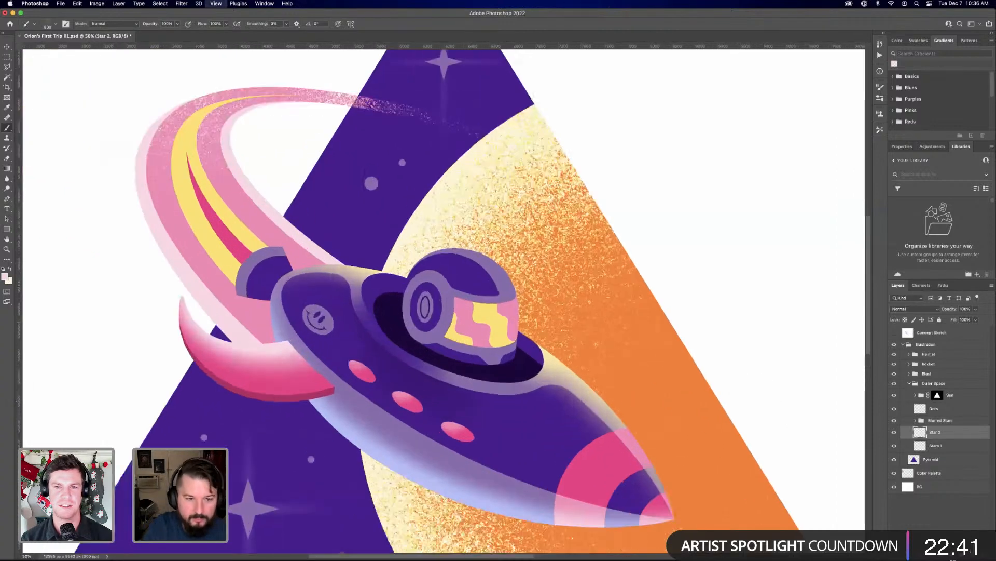
left_click_drag(241, 554, 495, 351)
key("super+equal")
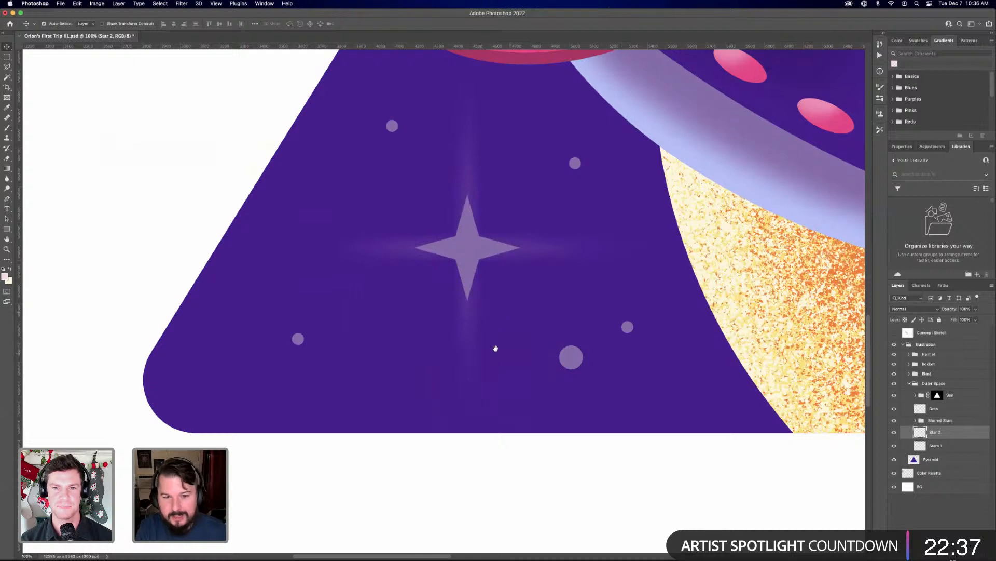
key("b")
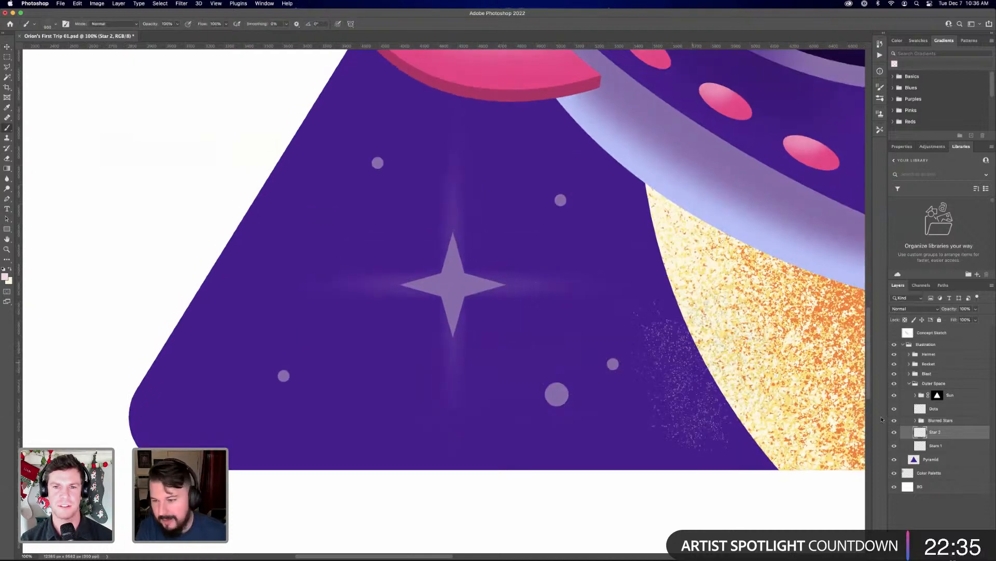
left_click(940, 421)
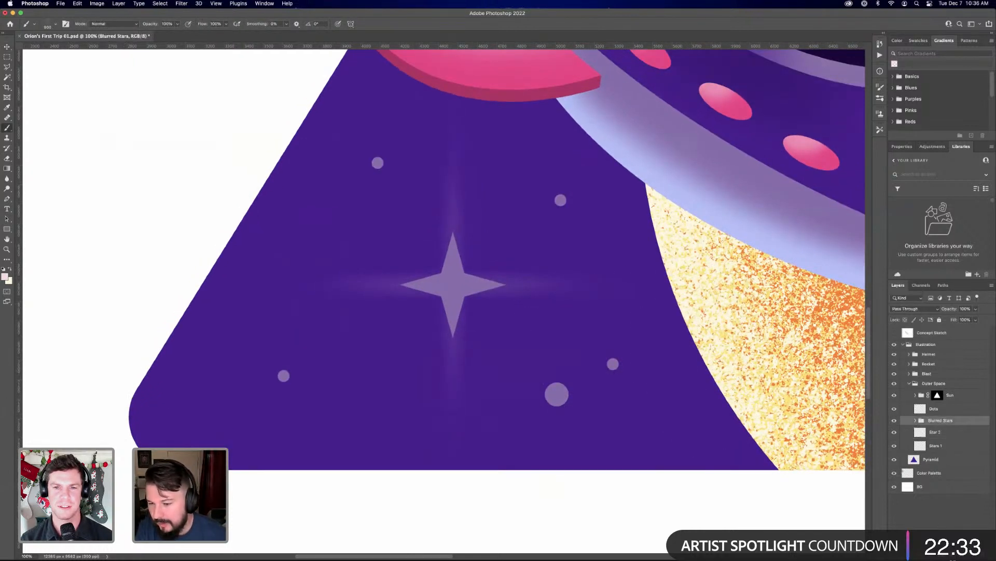
left_click(937, 556)
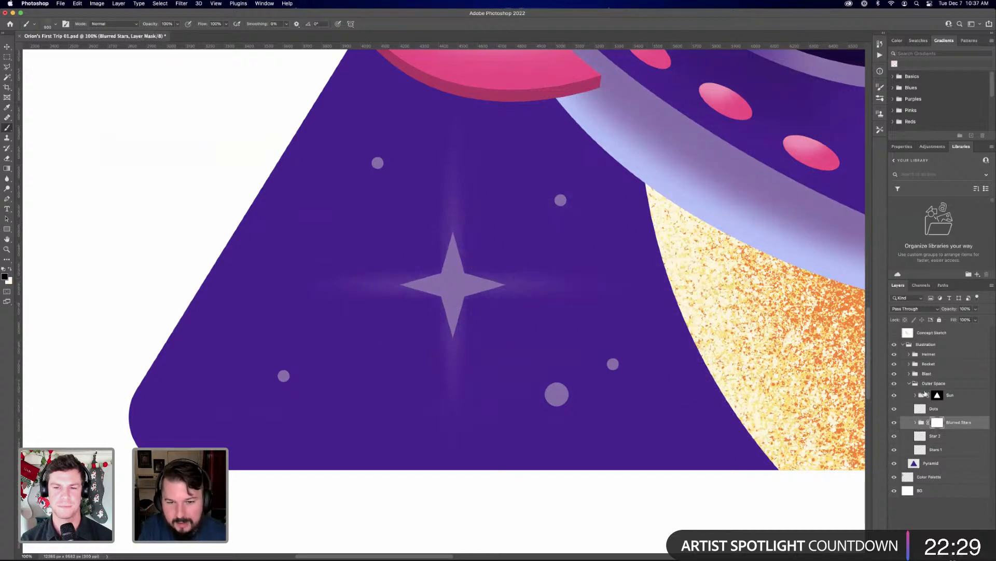
key("super+z")
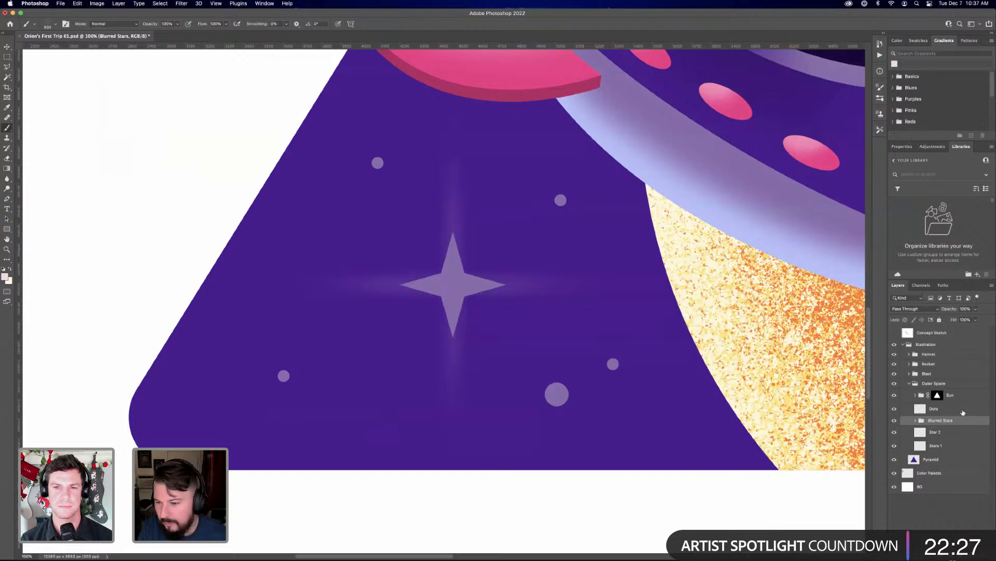
Duplicate the Blurred Stars group to strengthen the glow, and merge both groups into a single layer
key("super+j")
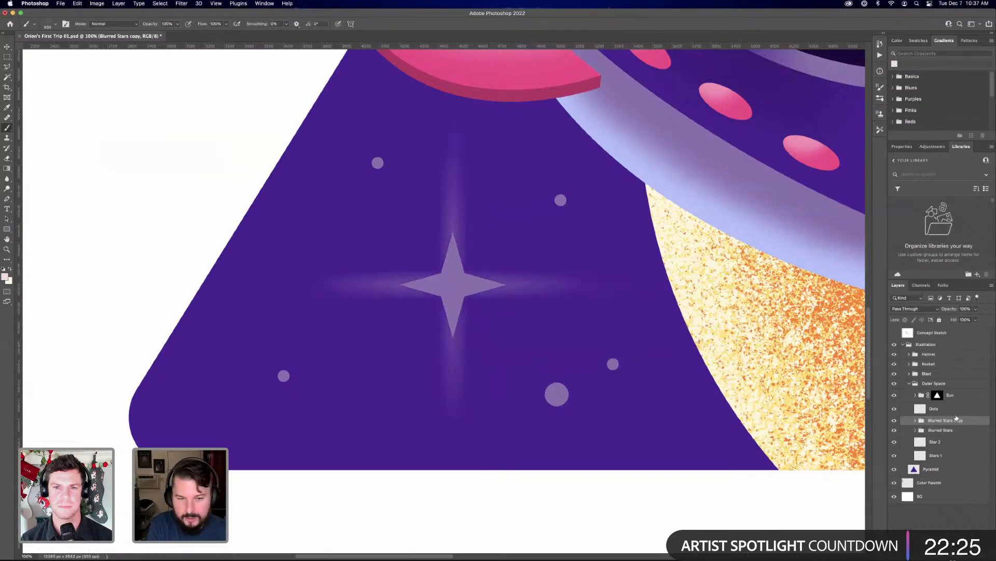
key("super+minus")
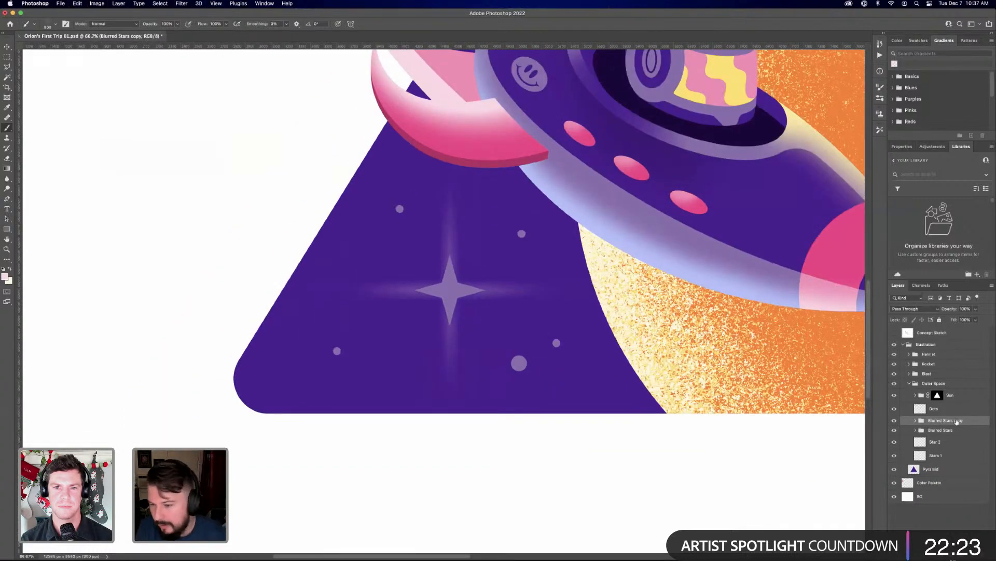
right_click(953, 431)
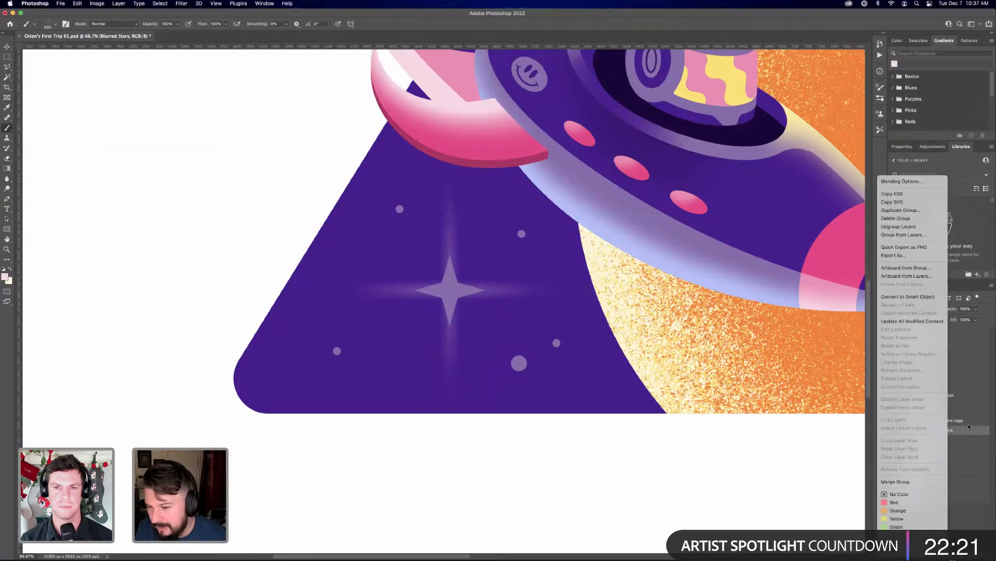
left_click(965, 423)
left_click(965, 421)
left_click(961, 430, "shift")
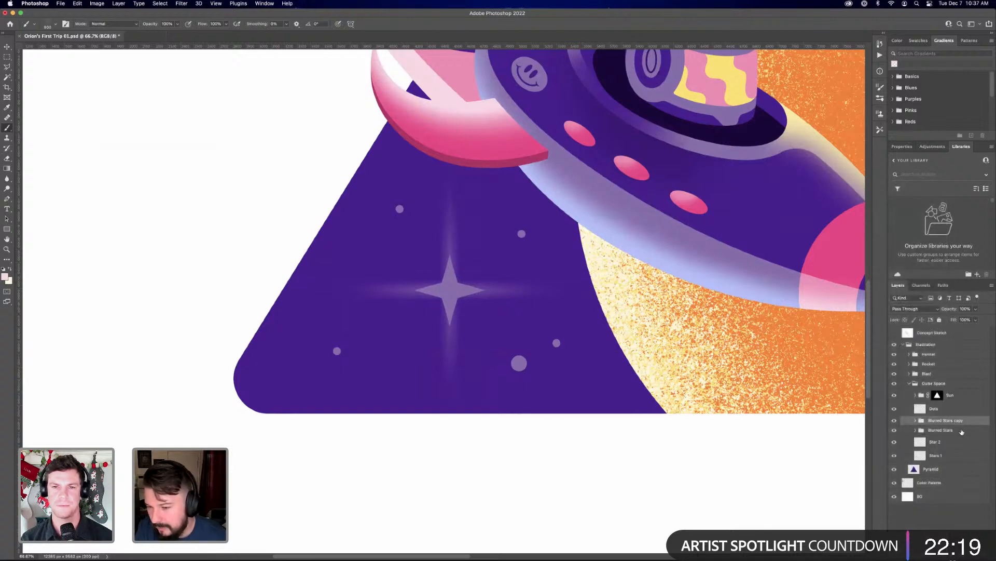
right_click(962, 429)
left_click(918, 481)
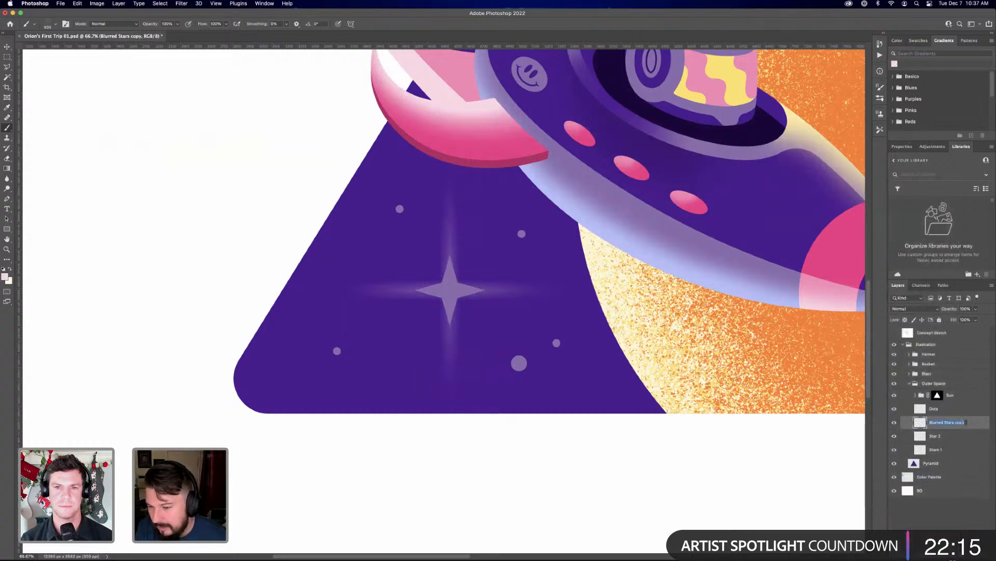
Rename the merged layer as Blurred Stars and add a layer mask with grainy black texture painted over the streaks
key("BackSpace")
key("Return")
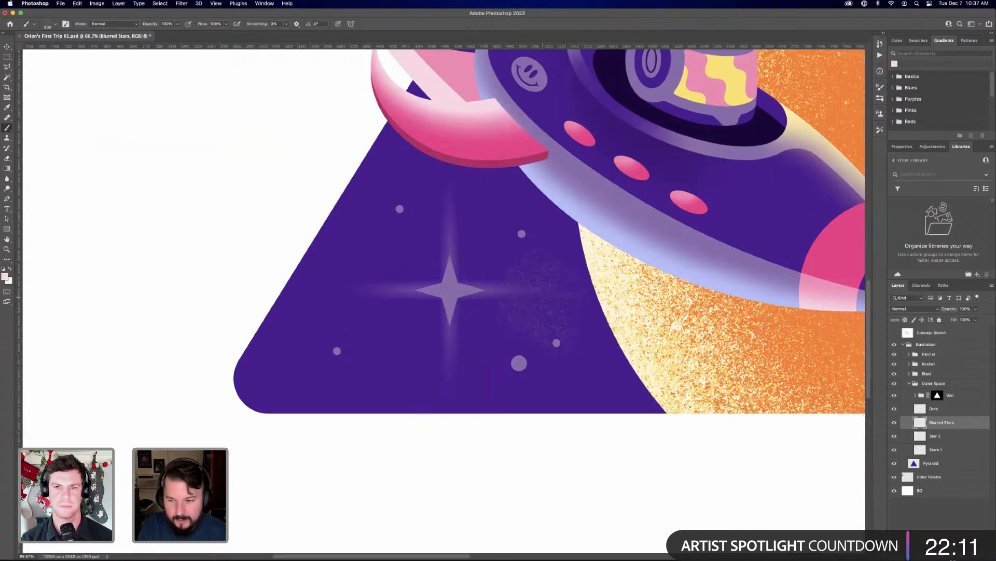
left_click(929, 555)
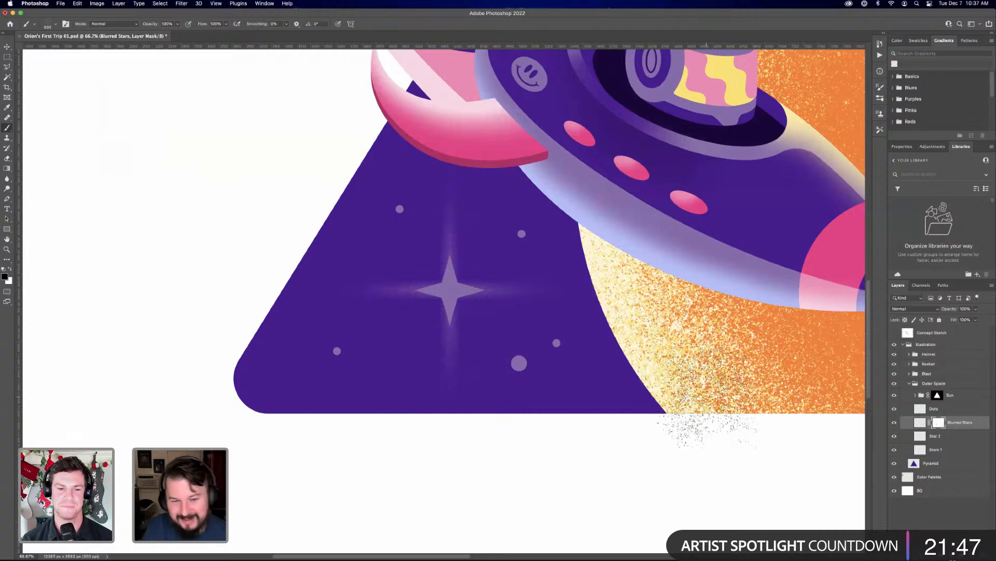
key("v")
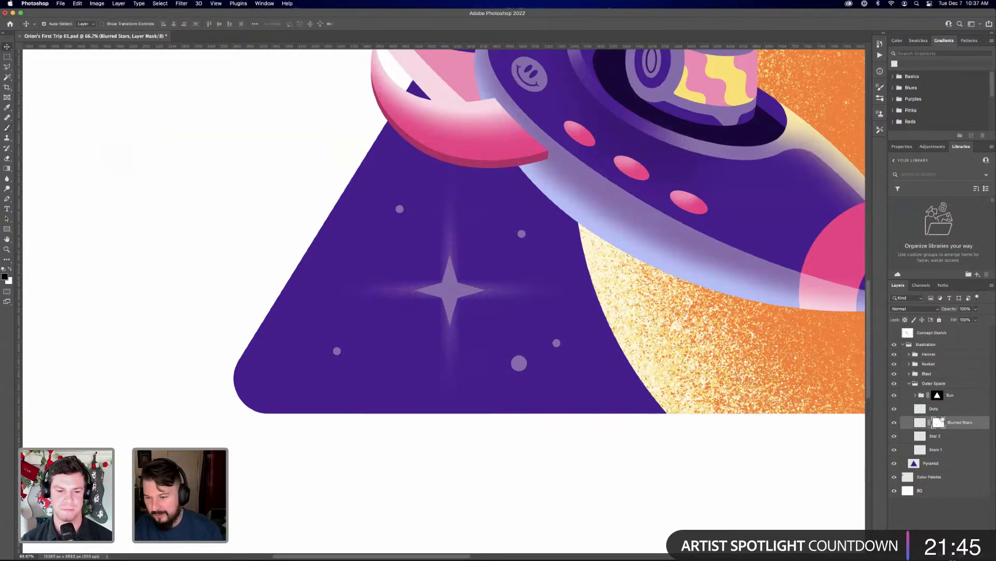
left_click(942, 438)
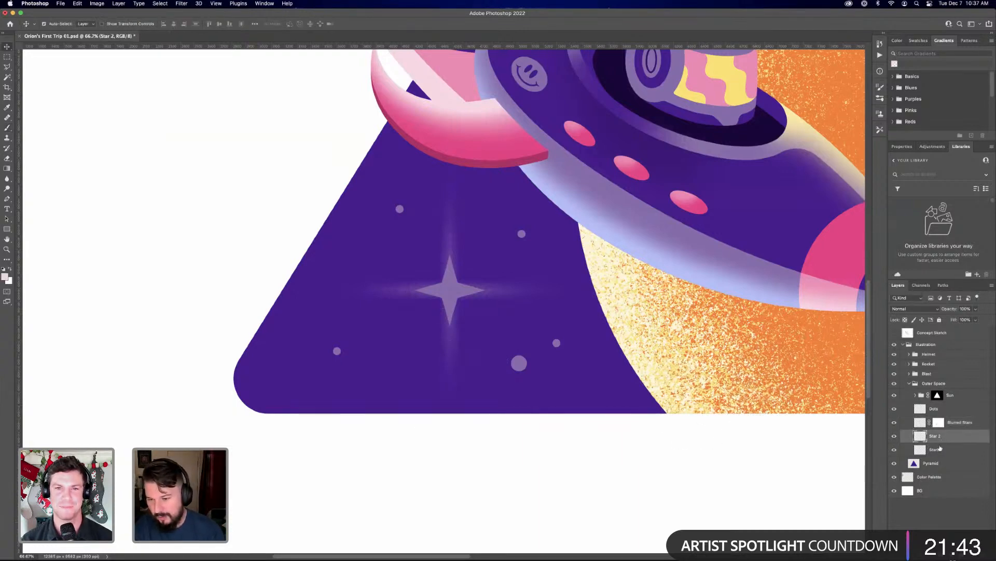
right_click(941, 439)
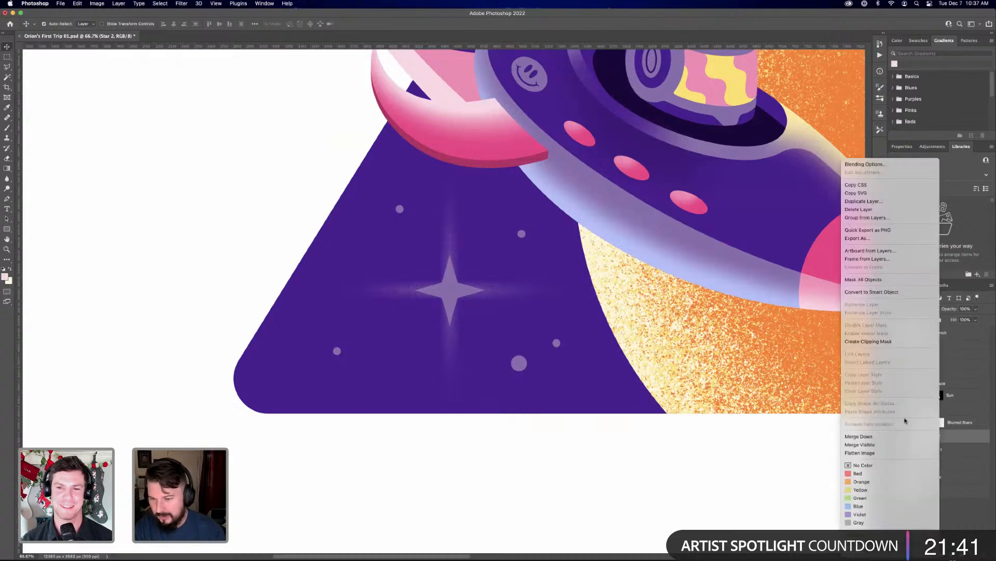
left_click(878, 291)
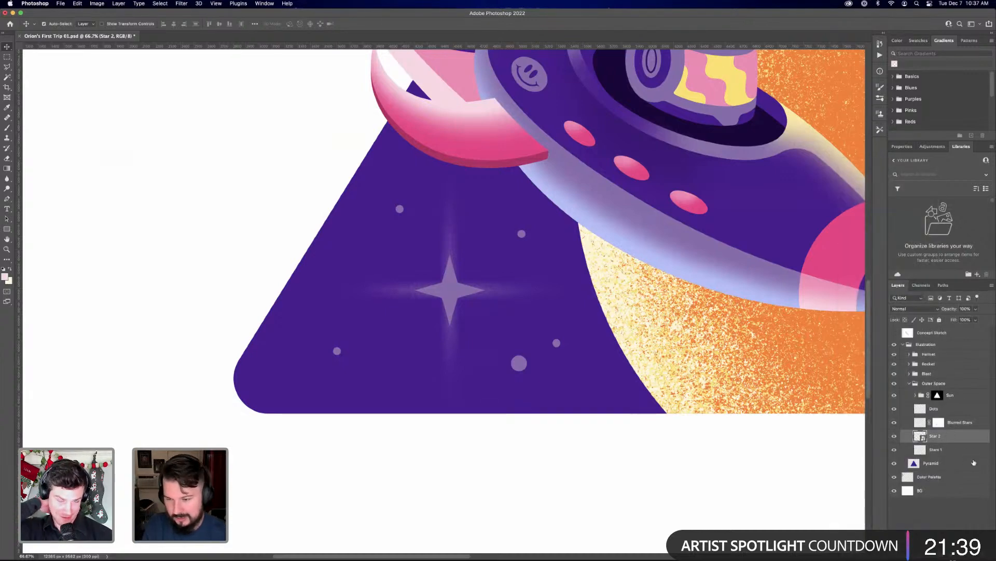
left_click(182, 4)
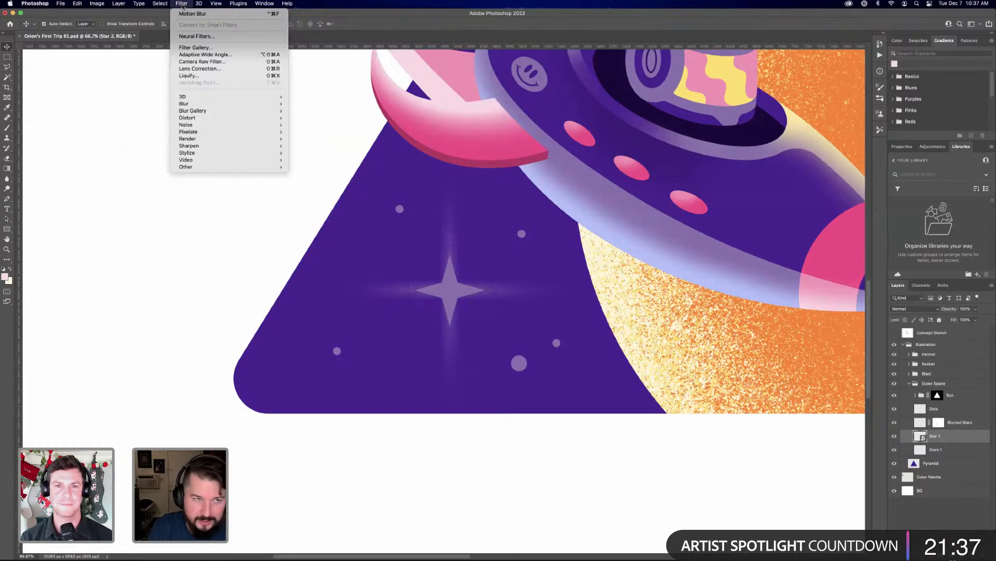
mouse_move(222, 103)
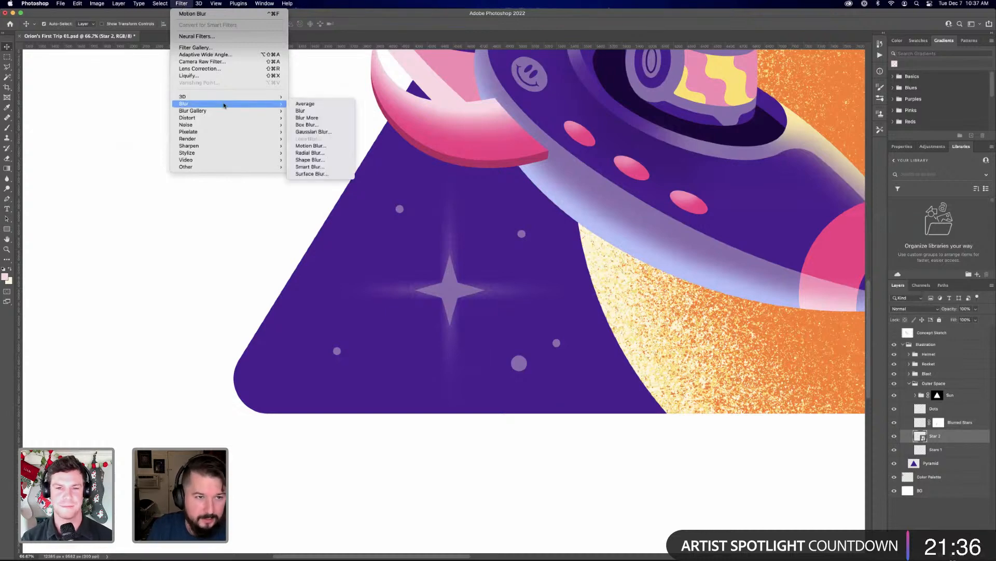
left_click(328, 131)
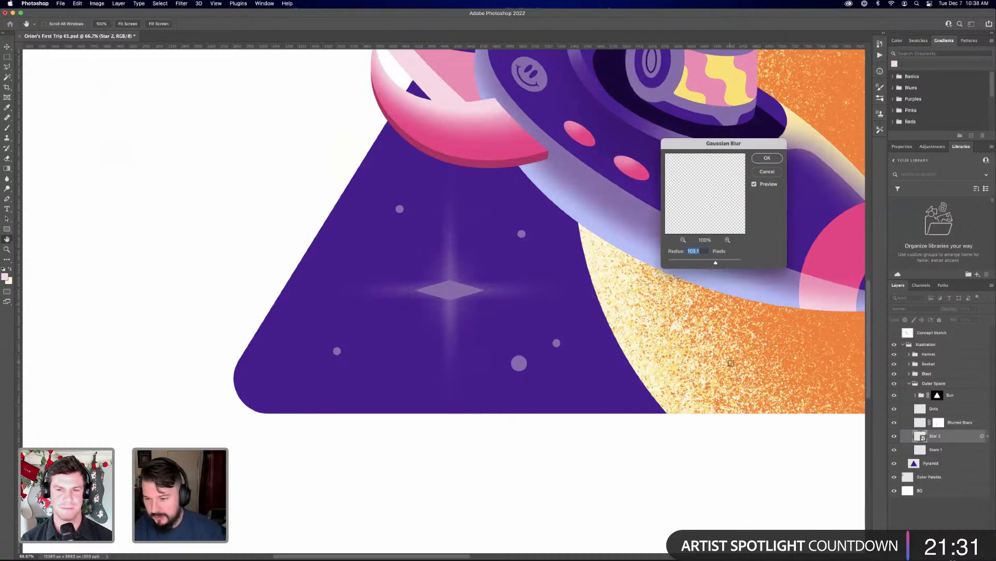
key("Escape")
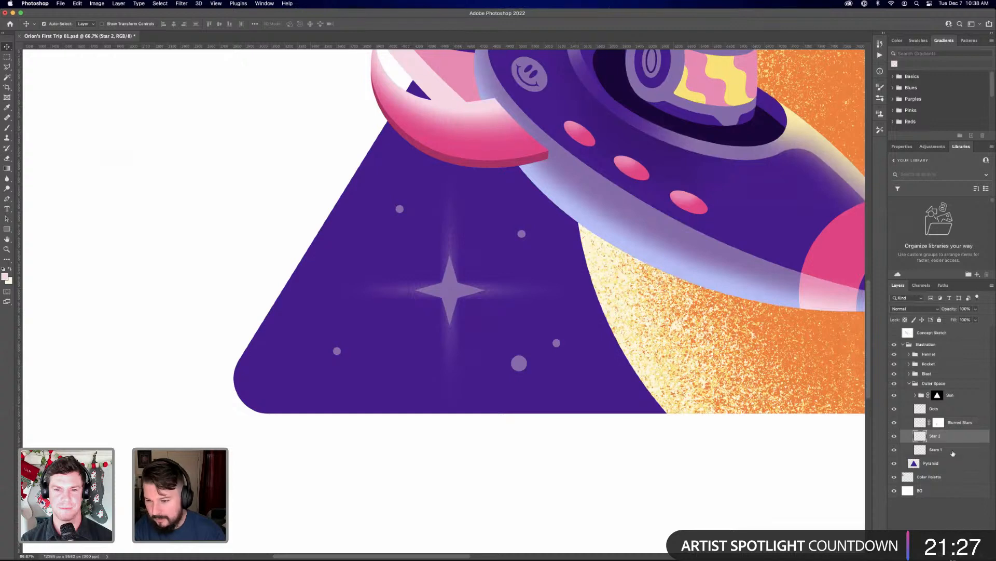
Duplicate the Star 2 and Stars 1 layers together, hide the originals, and merge the two copies into one layer
left_click(951, 453, "shift")
key("super+j")
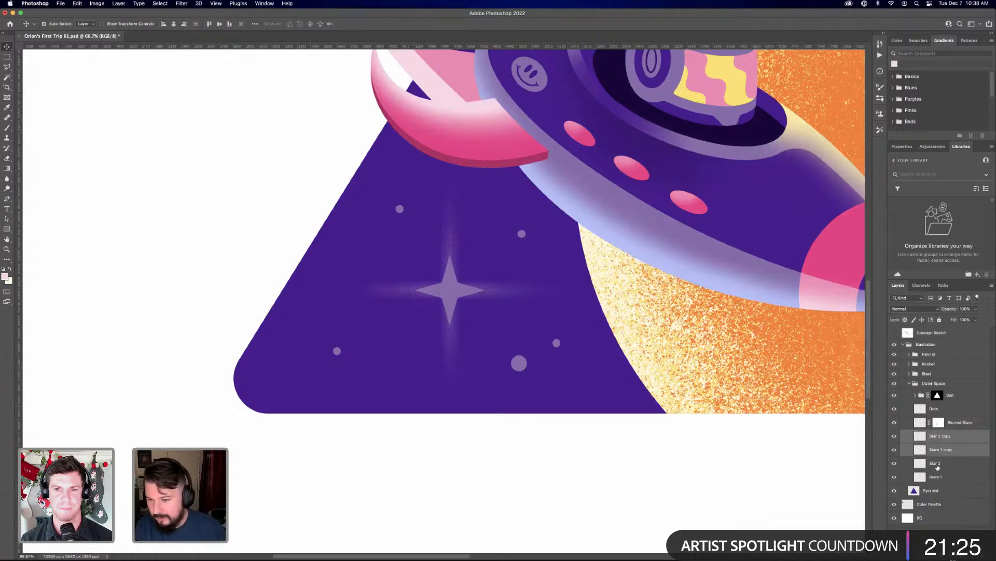
left_click_drag(895, 465, 894, 477)
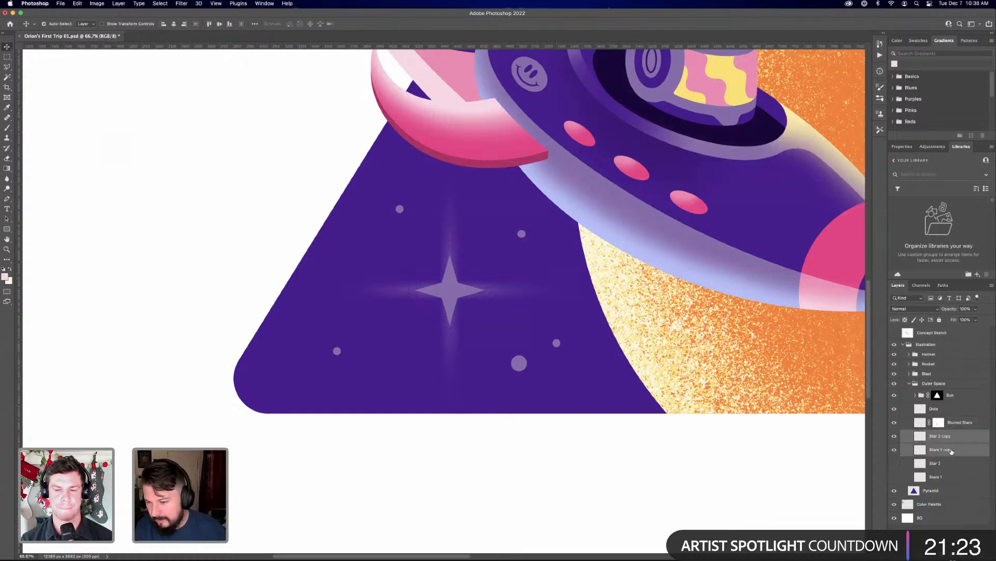
right_click(952, 450)
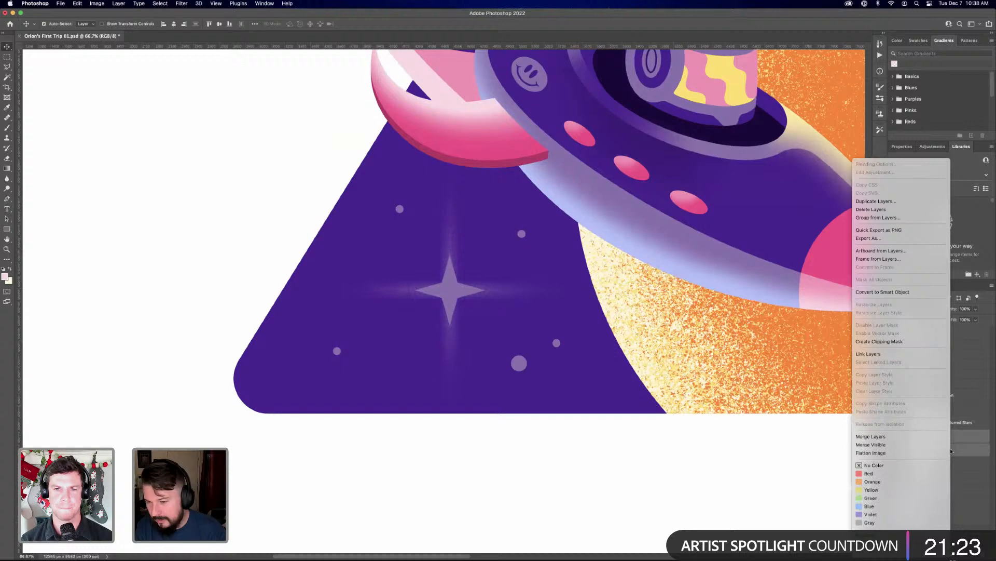
left_click(881, 438)
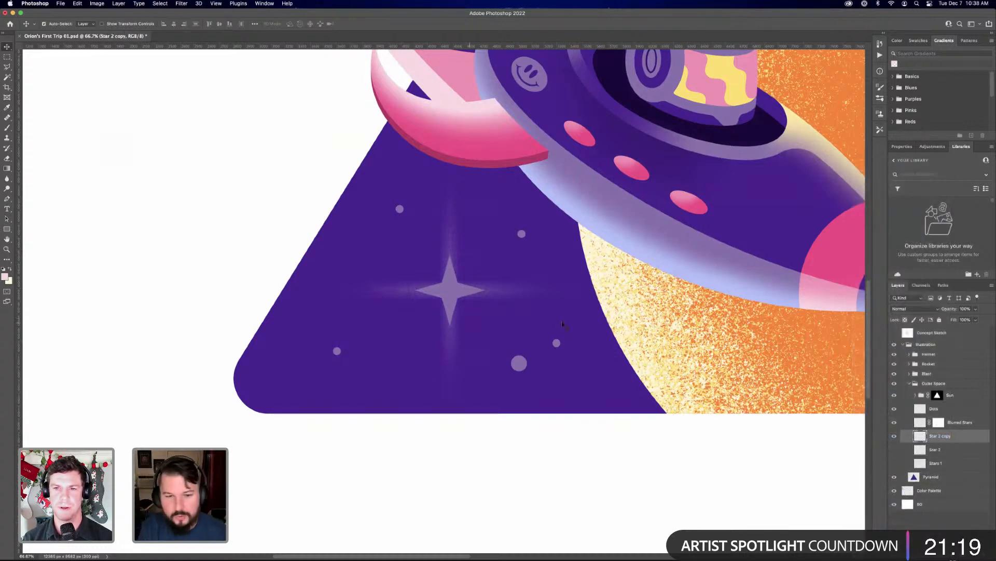
Apply a Gaussian Blur with a radius of about 45 pixels to the merged Star 2 copy layer
left_click(182, 4)
mouse_move(198, 3)
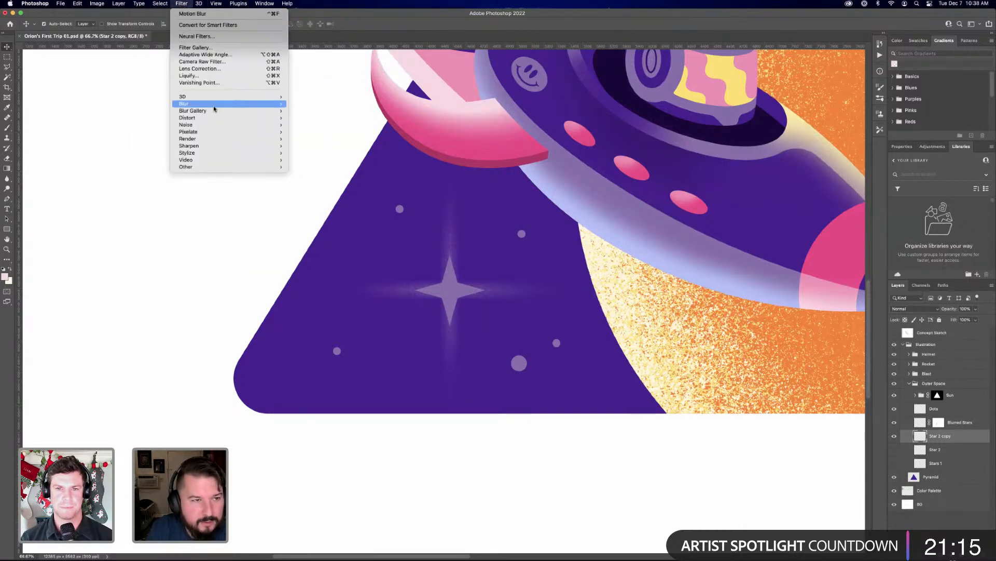
mouse_move(213, 104)
left_click(322, 132)
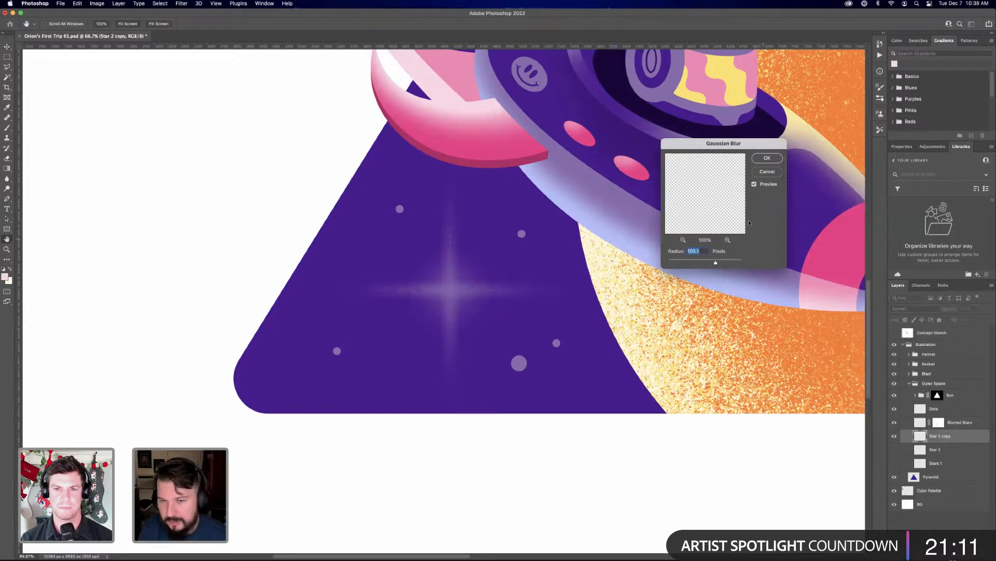
mouse_move(715, 260)
left_mouse_down()
mouse_move(696, 263)
mouse_move(706, 264)
left_mouse_up()
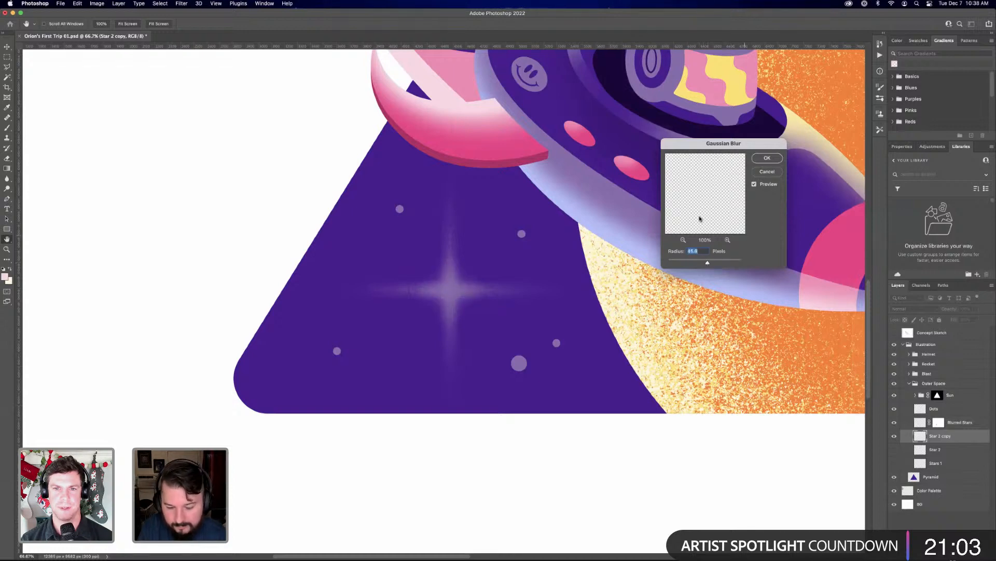
key("Return")
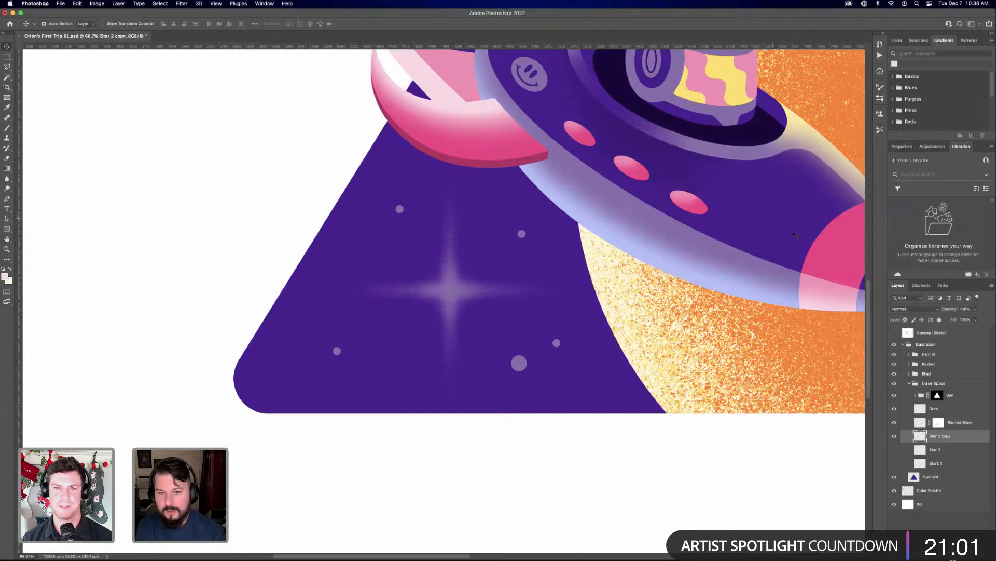
Try placing the visible Star 2 and Stars 1 layers above Blurred Stars, and return them hidden beneath Star 2 copy
left_click(940, 450)
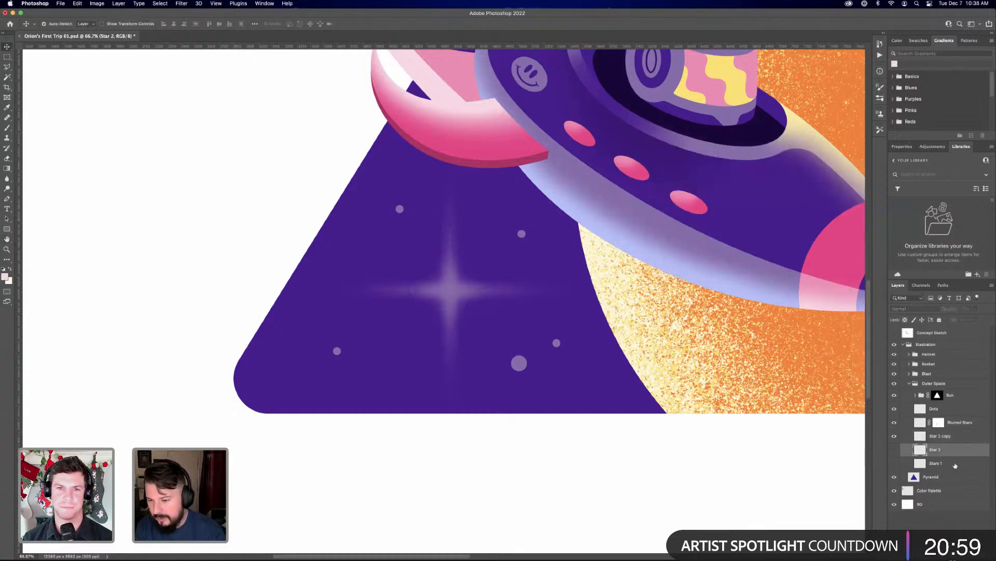
left_click(950, 462, "shift")
left_click_drag(951, 453, 949, 423)
left_click(894, 436)
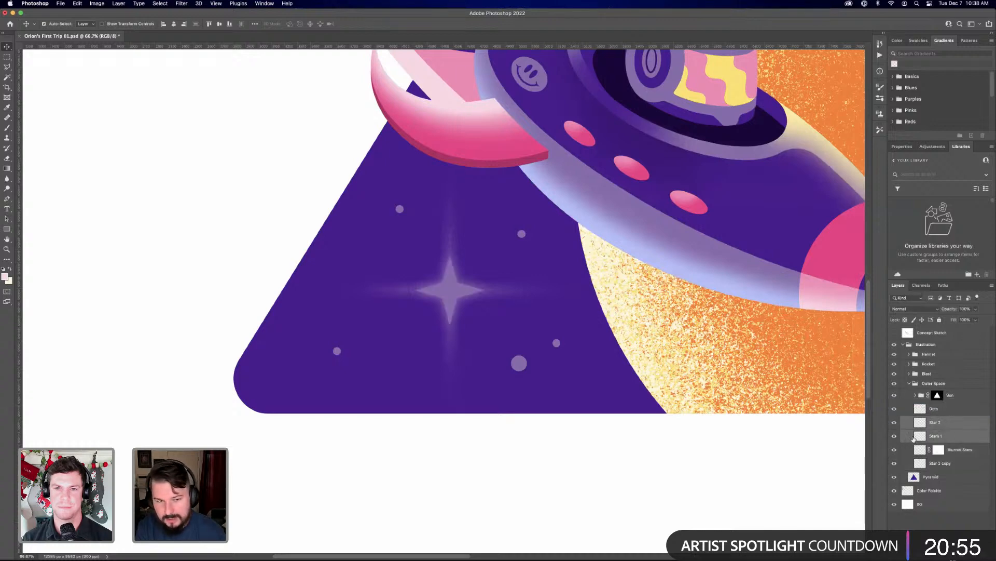
left_click(944, 423)
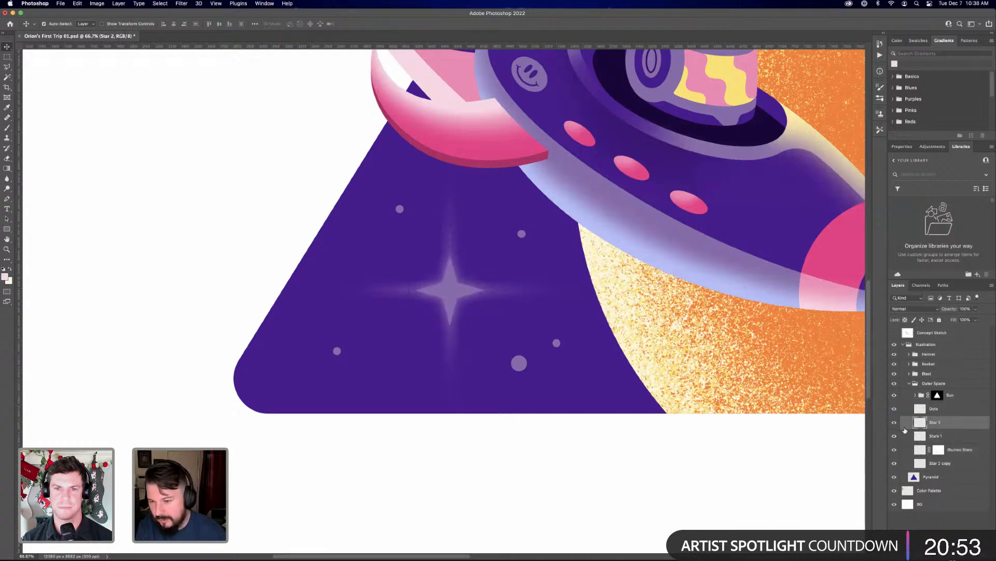
left_click(950, 437, "shift")
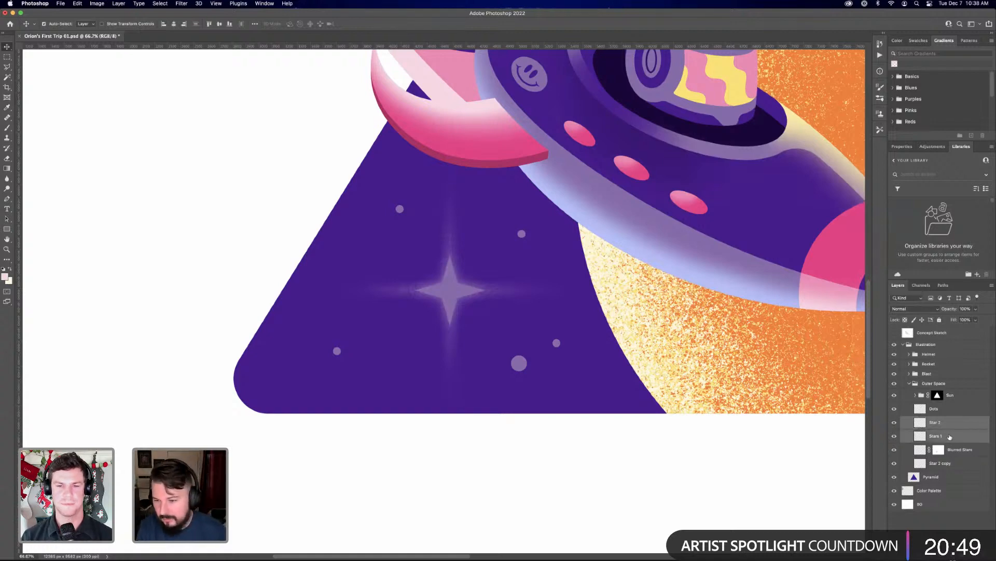
key("super+comma")
key("super+shift+bracketleft")
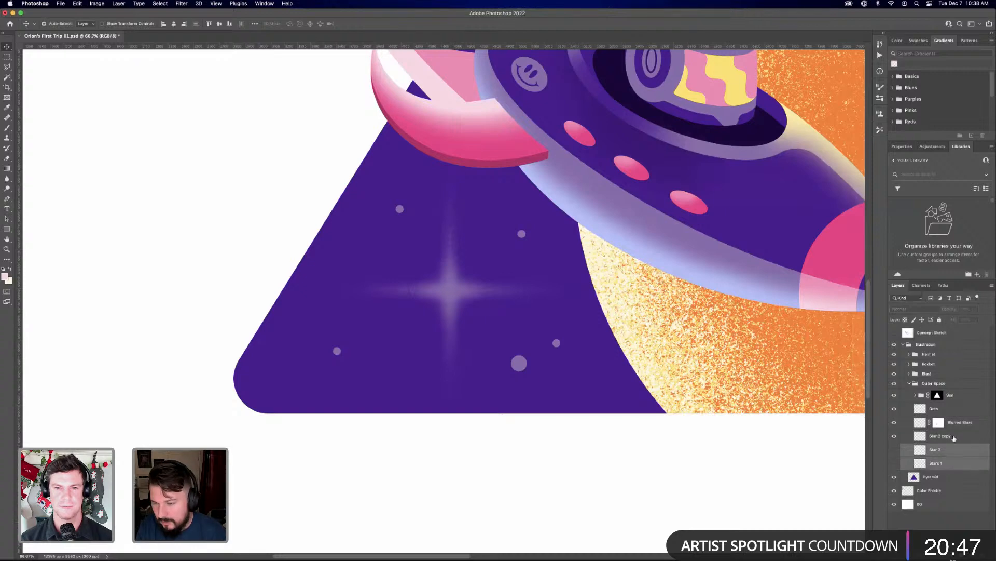
Duplicate the hidden Star 2 and Stars 1 layers again, make the new copies visible, and merge them into one layer
key("super+j")
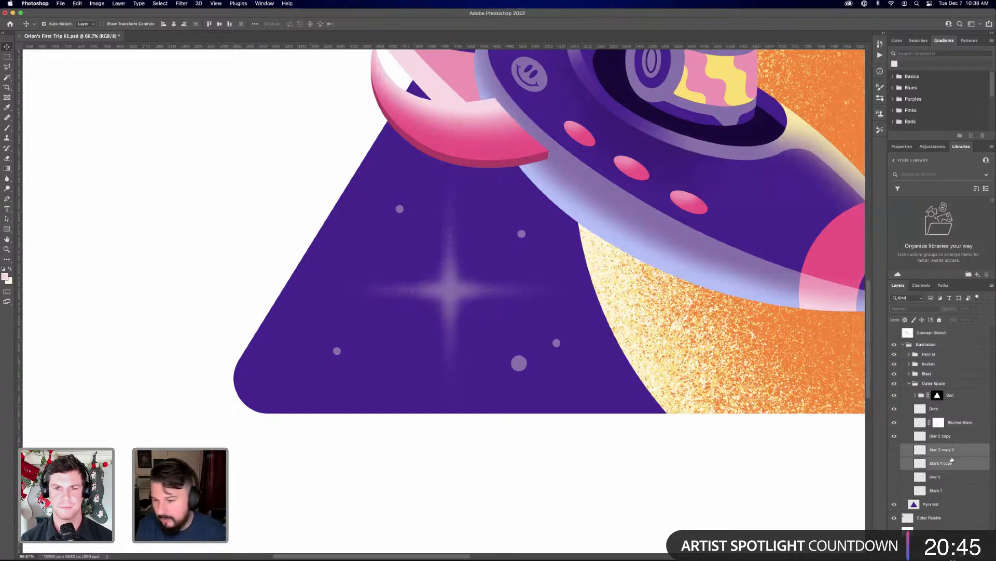
right_click(947, 450)
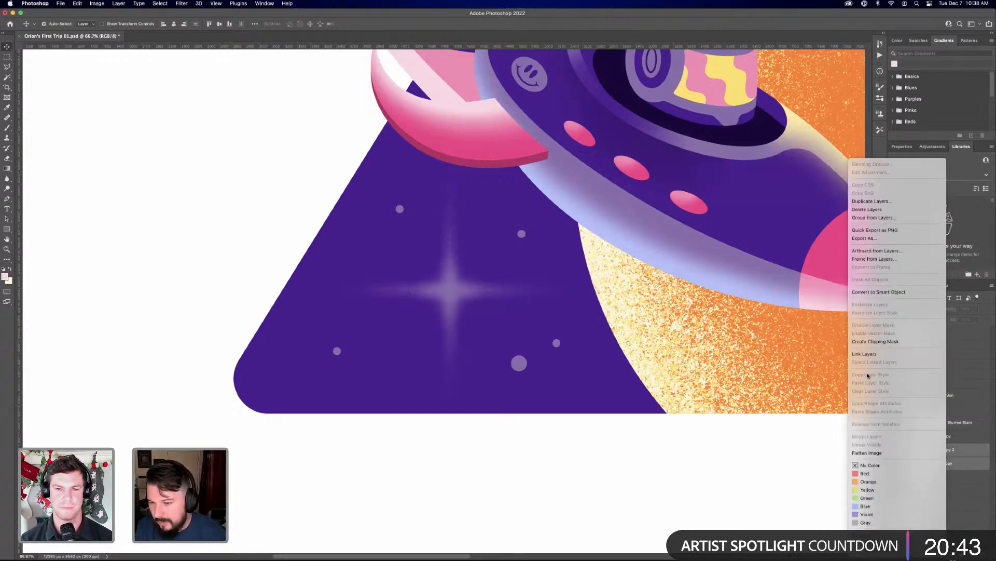
left_click(985, 441)
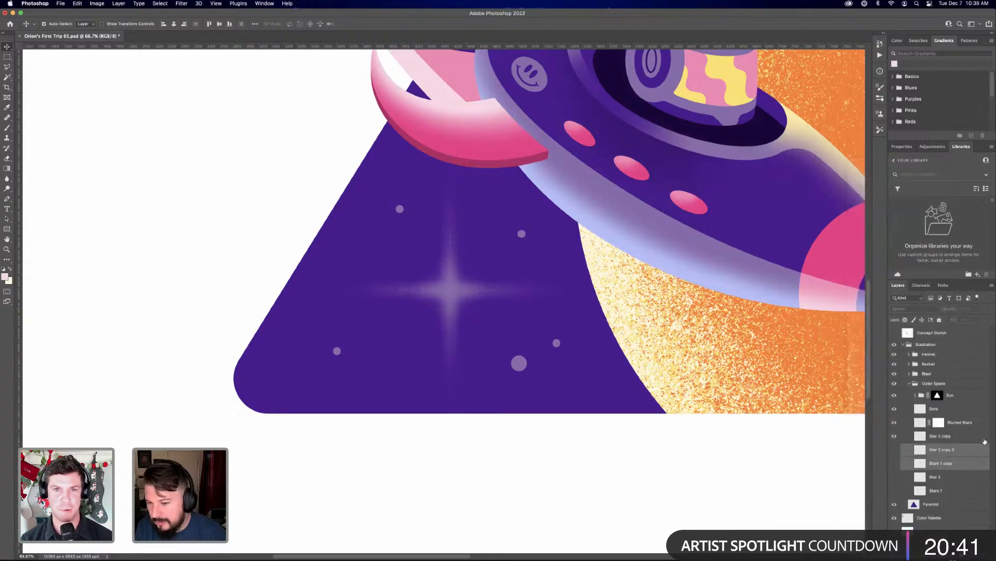
right_click(944, 456)
left_click(971, 443)
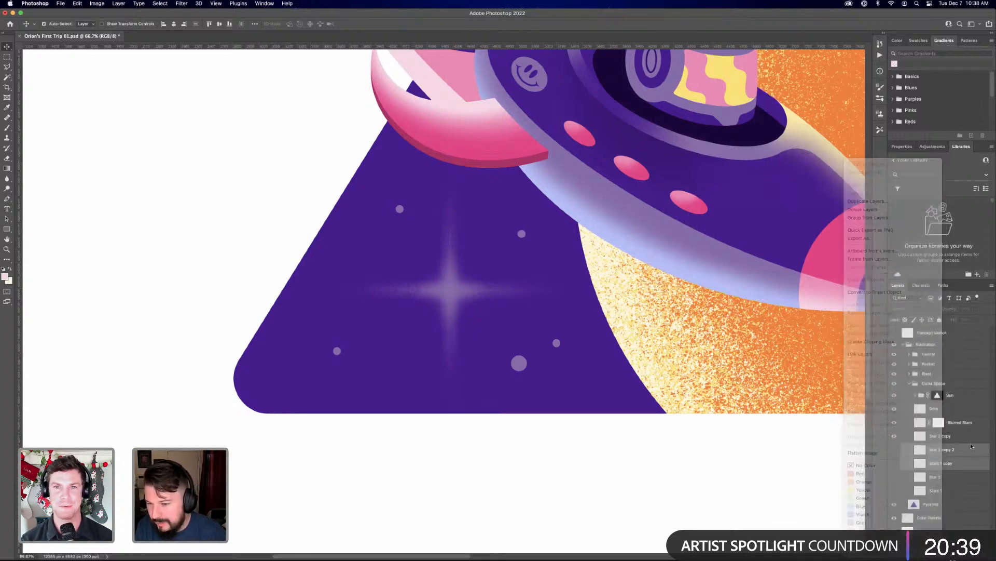
left_click(894, 464)
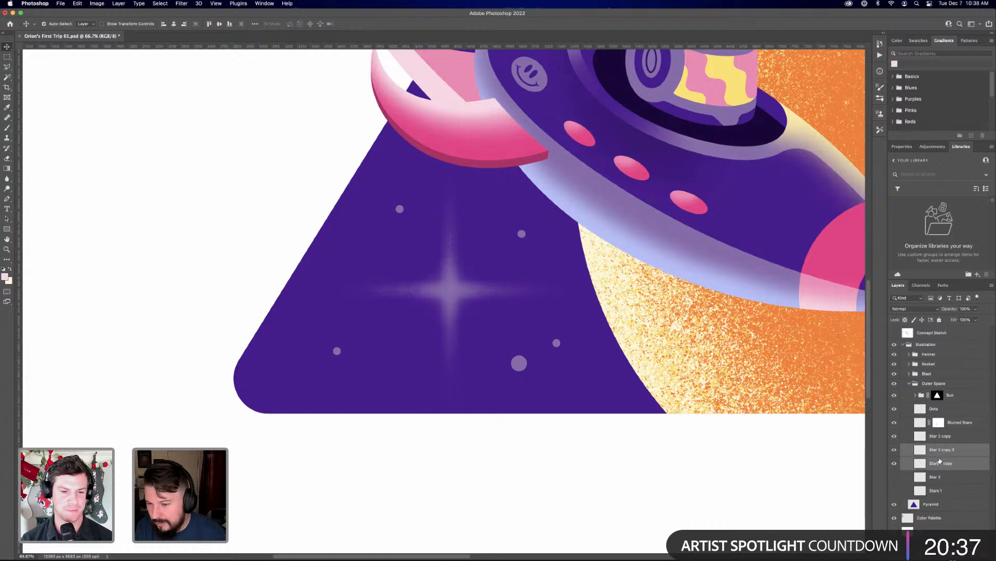
right_click(942, 460)
left_click(980, 460)
key("super+e")
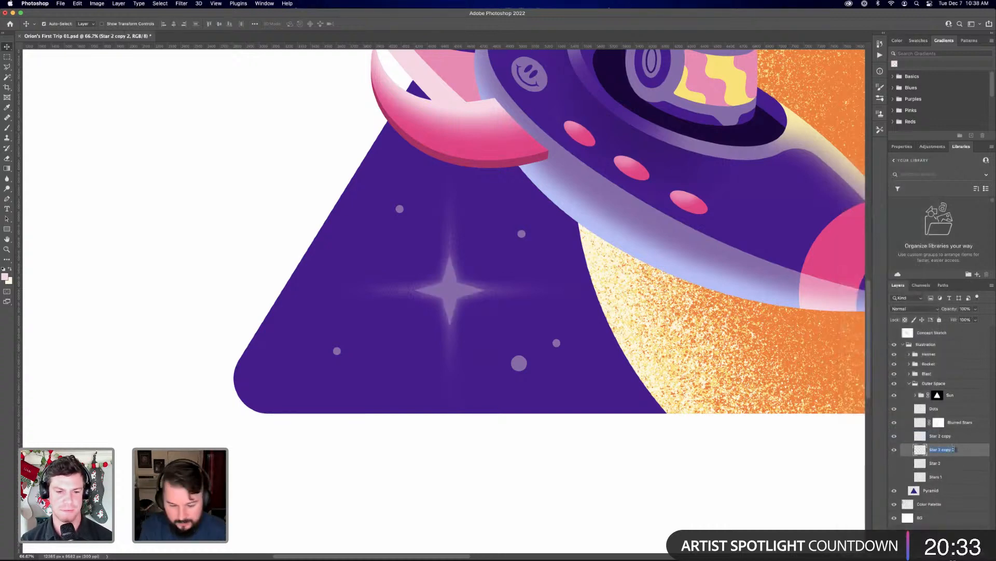
Rename the newly merged sharp star layer as Inner Star and the Gaussian-blurred Star 2 copy layer as G Blur
type("Inner S")
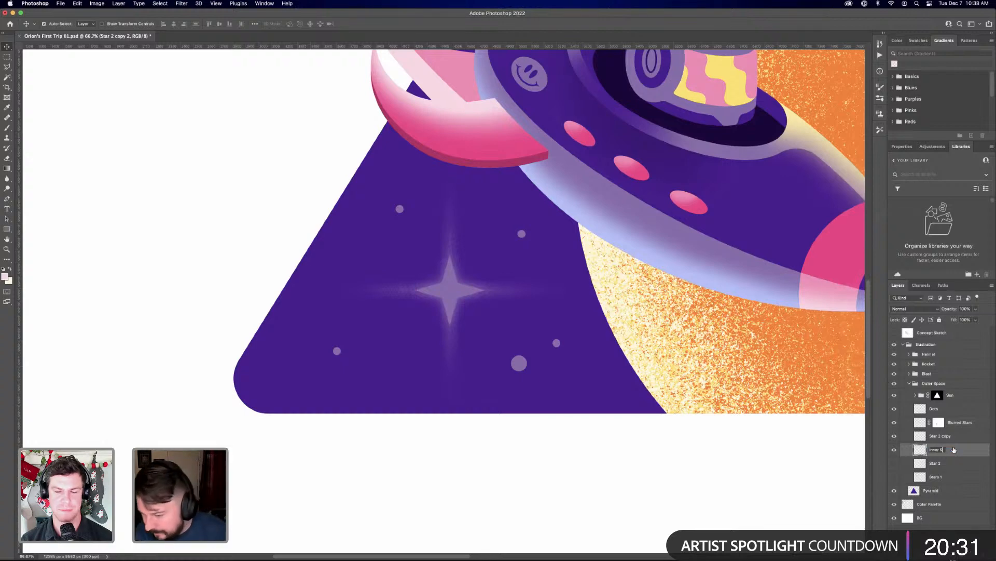
type("tar")
key("Return")
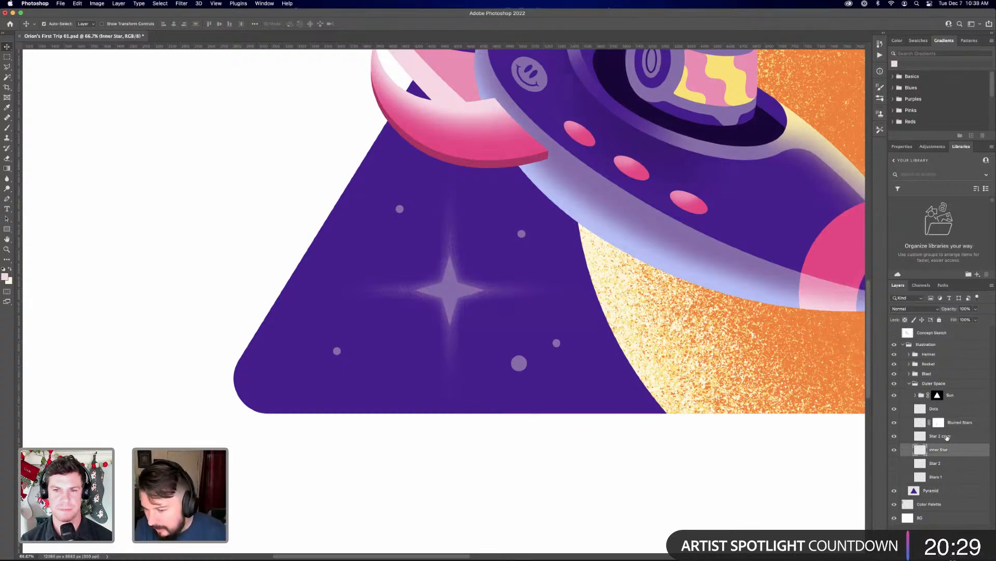
left_click(944, 440)
double_click(946, 437)
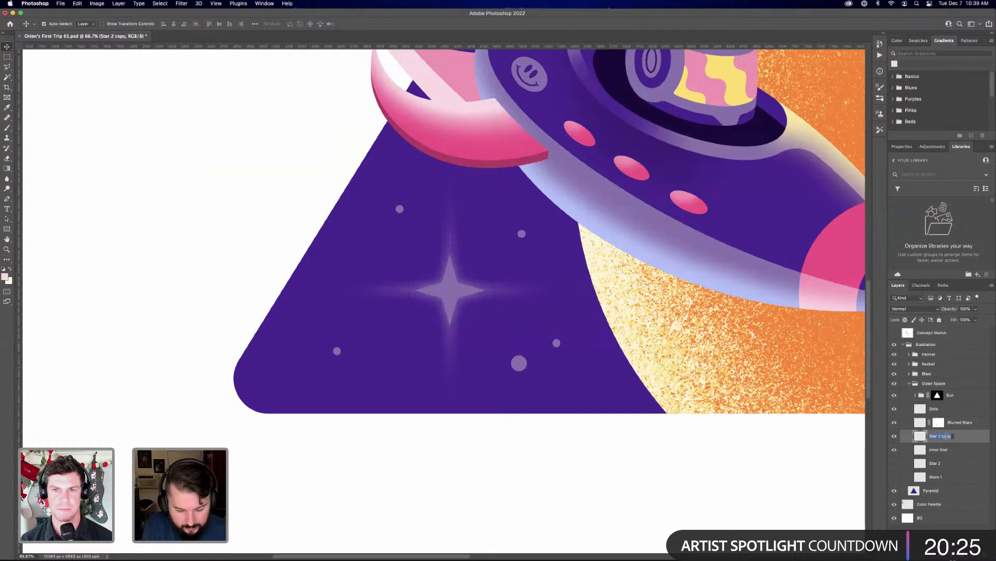
type("G Bl")
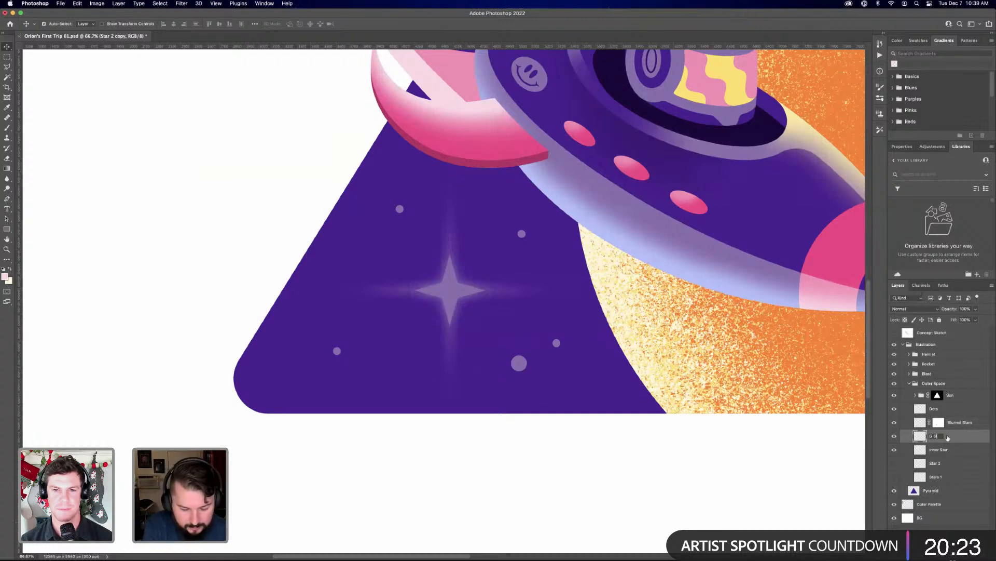
type("ur")
key("Return")
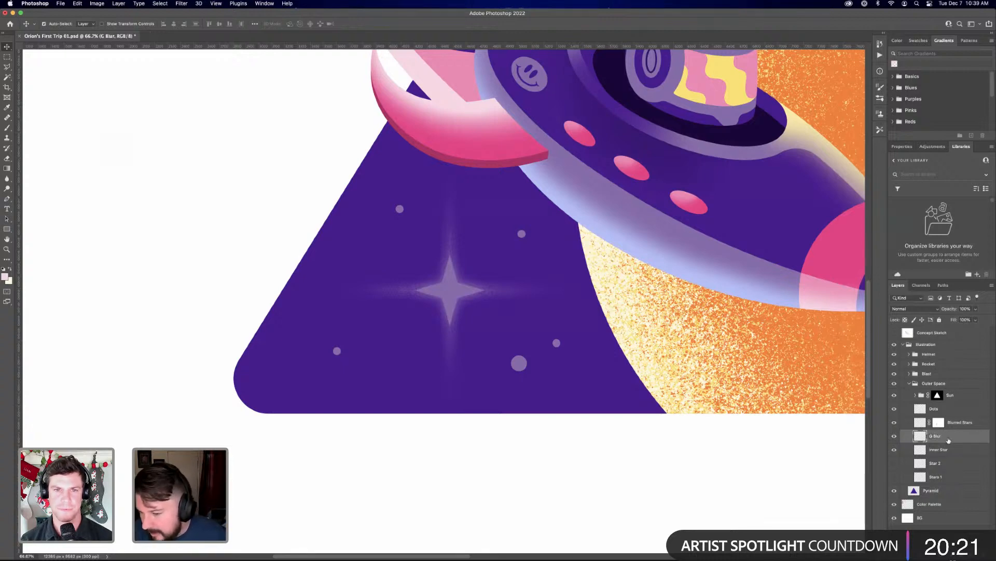
Move the Inner Star layer above the Blurred Stars layer in the Outer Space group
left_click(927, 467)
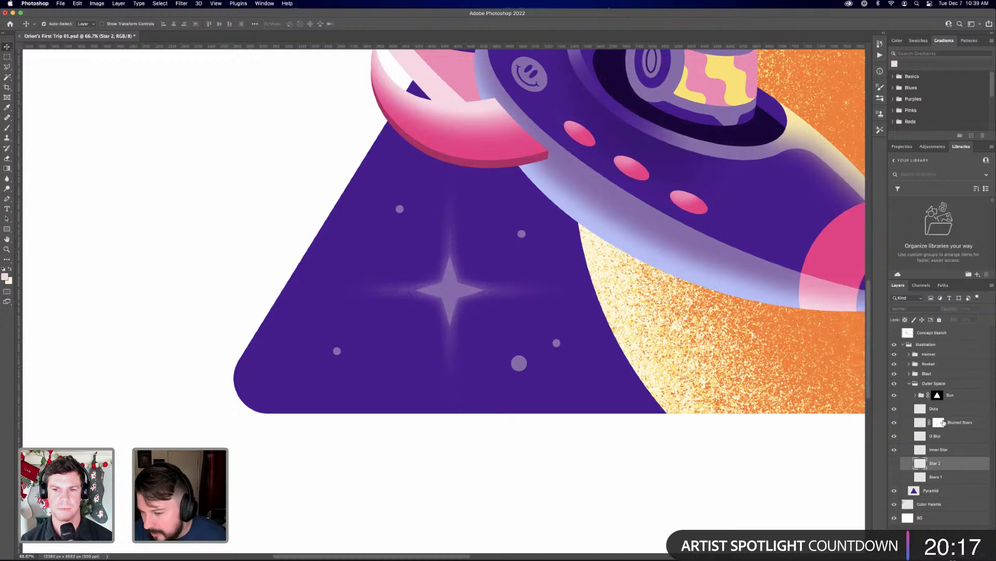
left_click_drag(949, 447, 960, 421)
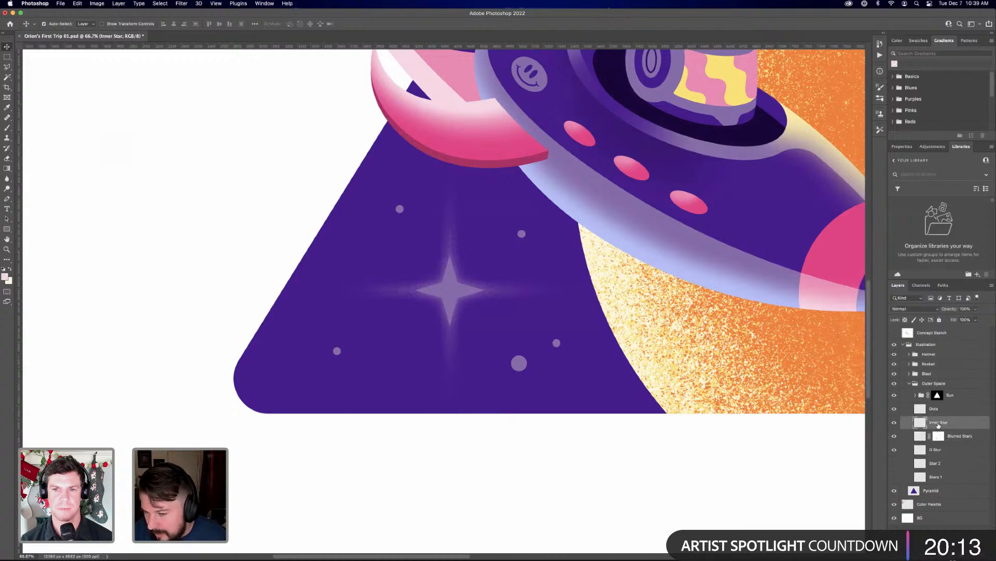
key("super+minus")
key("super+minus")
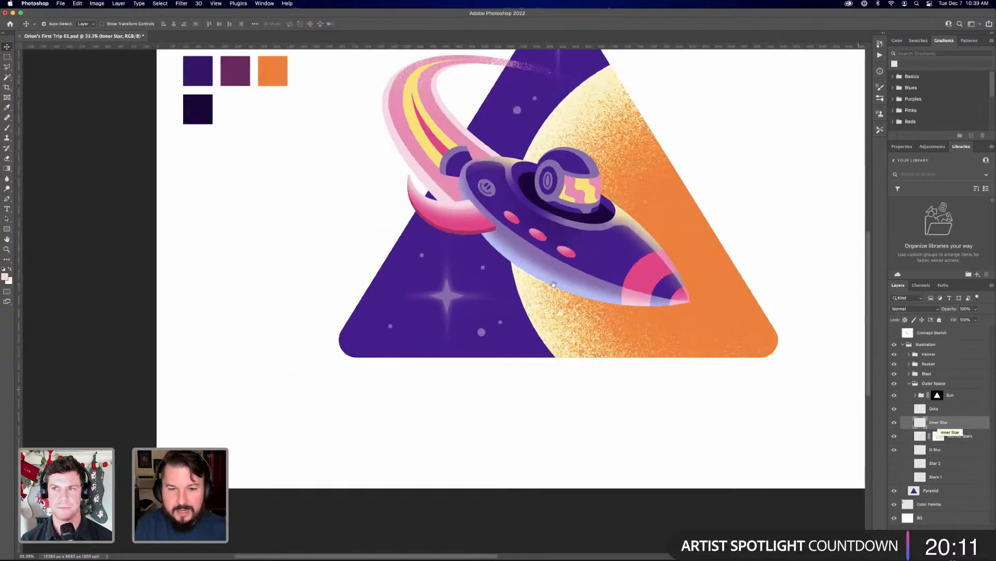
Copy the large star at the pyramid's lower-left corner from Inner Star onto its own new layer
scroll(490, 394, "up", 5)
scroll(490, 394, "right", 2)
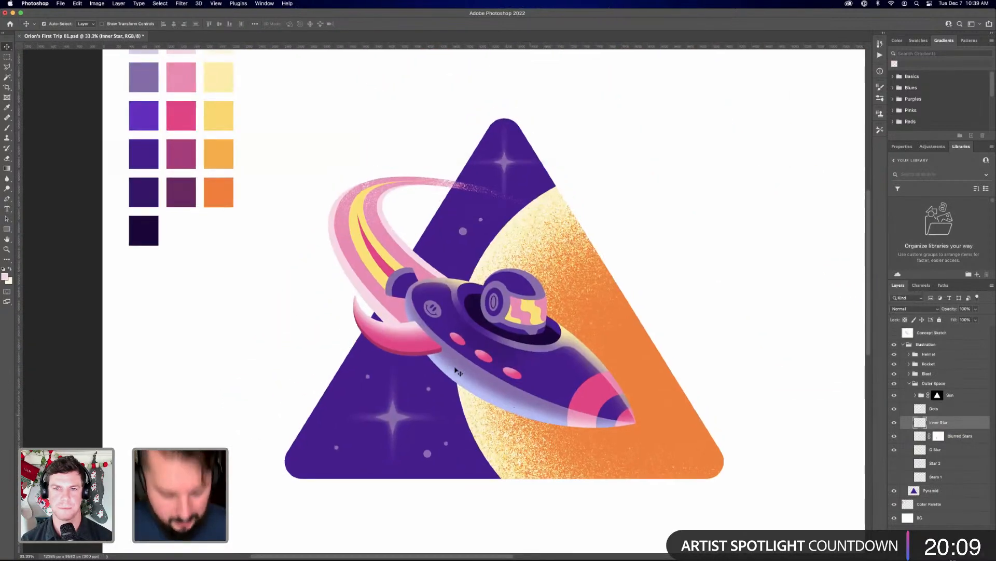
key("m")
left_click_drag(341, 358, 446, 469)
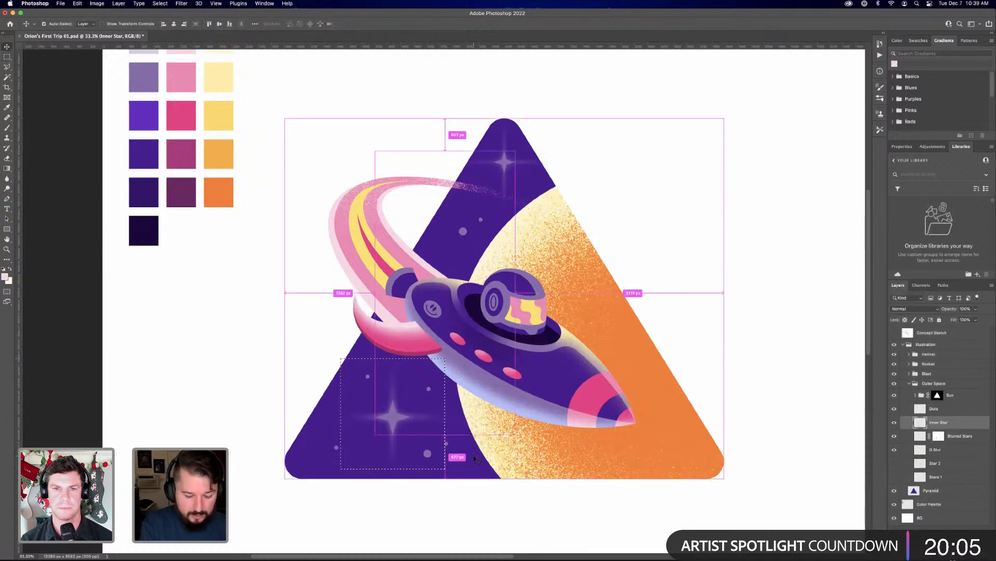
key("super+j")
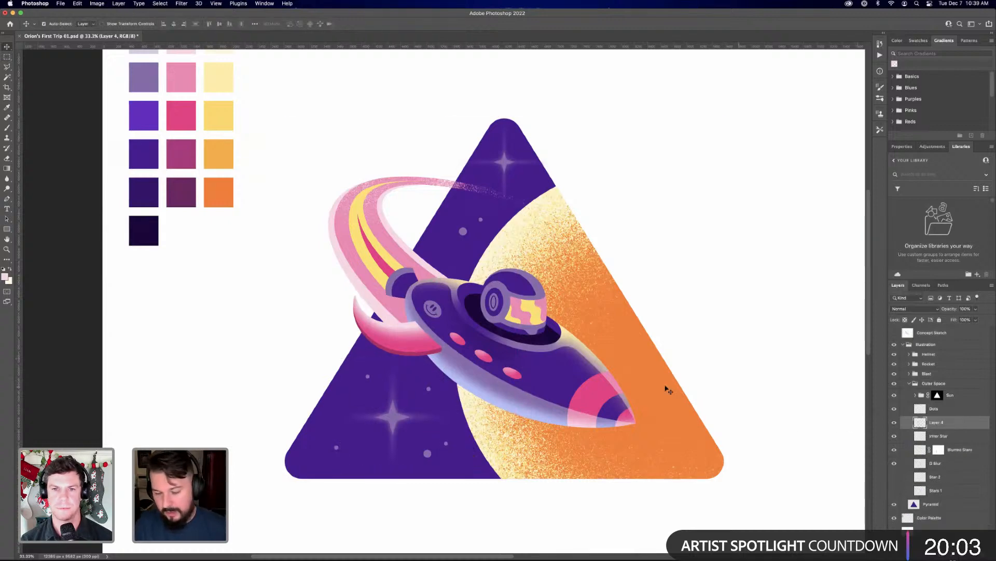
Copy the star at the pyramid's apex from Inner Star onto its own new layer and hide the Inner Star layer
key("b")
left_click(943, 437)
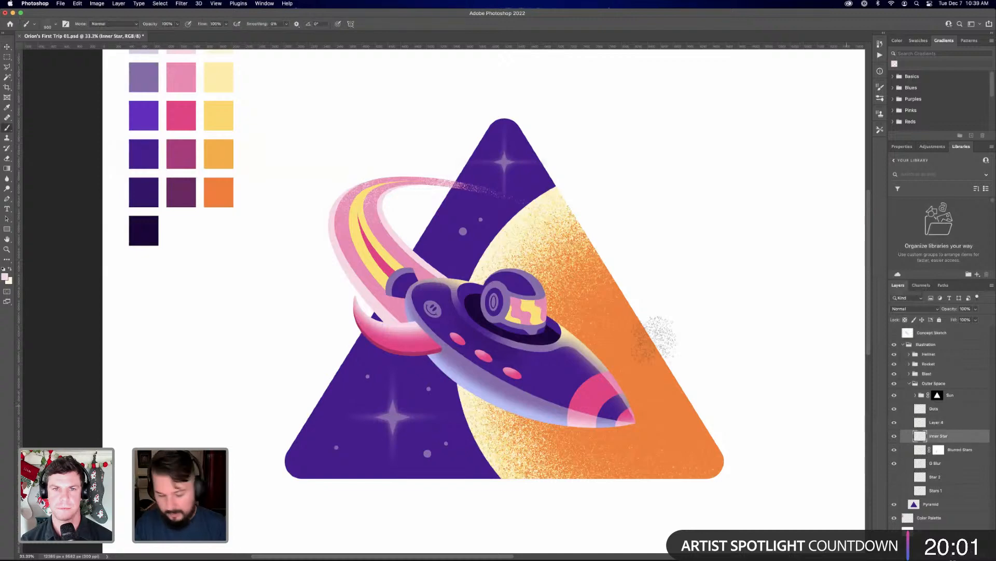
key("j")
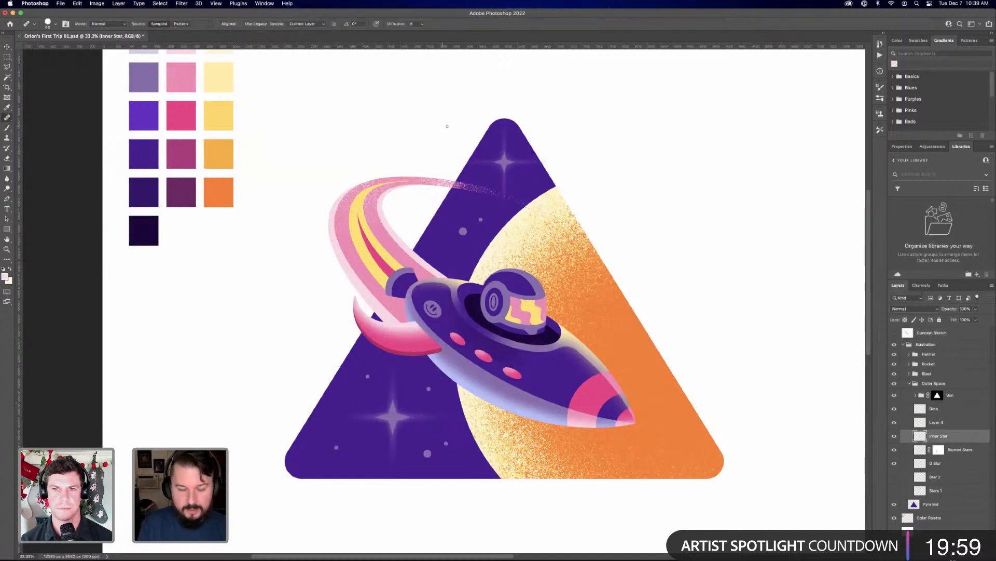
key("m")
mouse_move(456, 112)
left_mouse_down()
mouse_move(580, 204)
mouse_move(580, 224)
left_mouse_up()
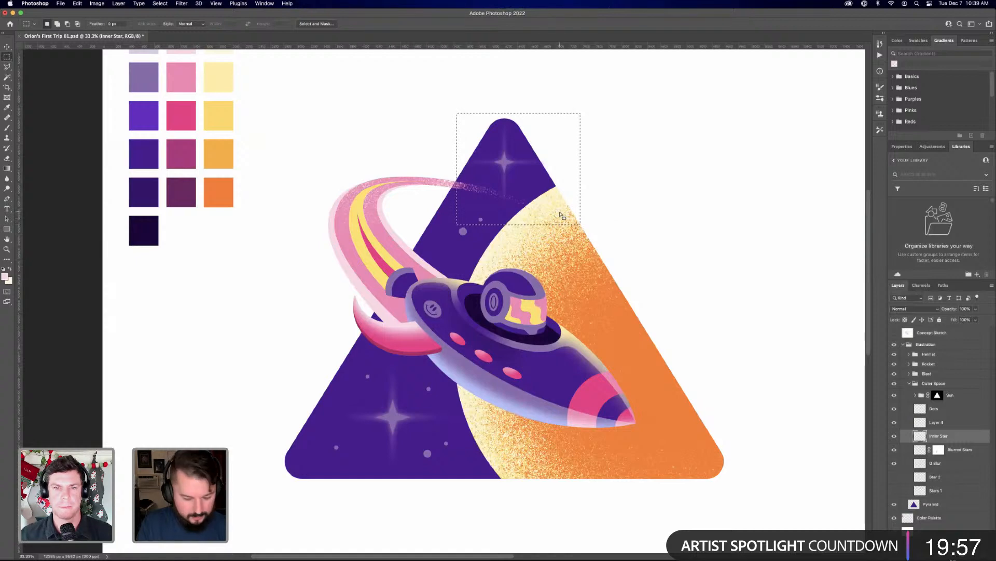
key("ctrl+j")
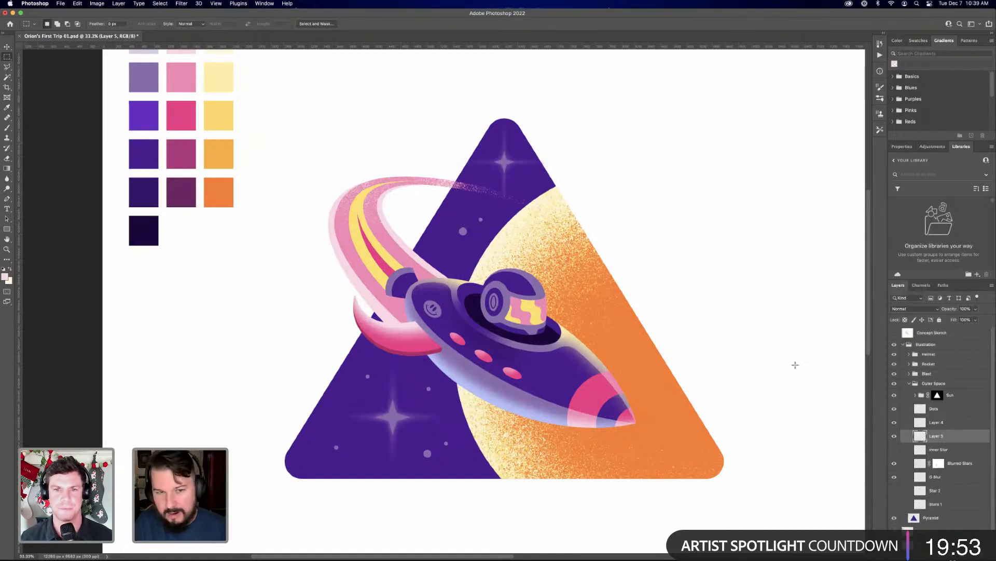
Scale the sharp lower-left star on Layer 4 down proportionally about its centre to roughly 345 px across
key("v")
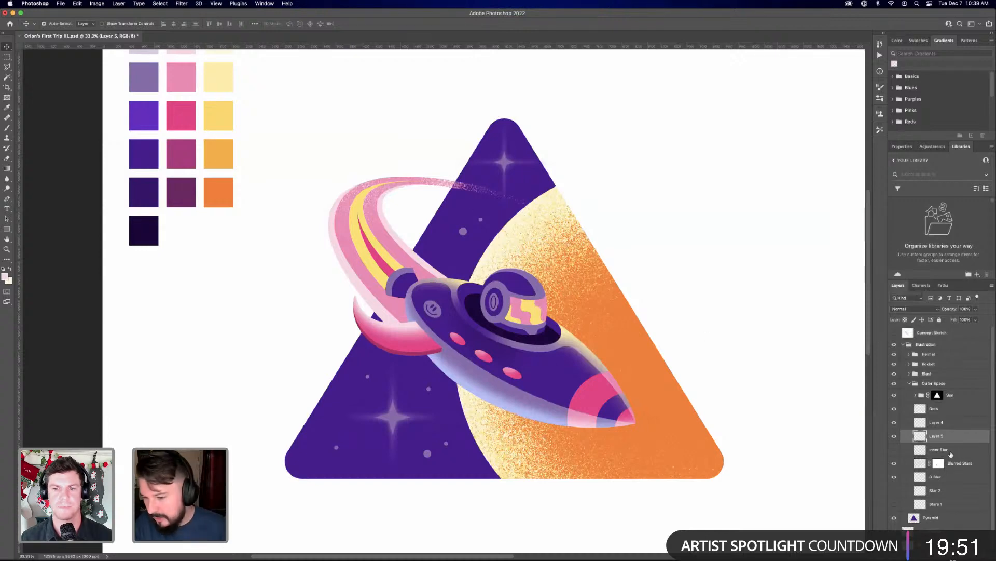
left_click(951, 453)
key("super+equal")
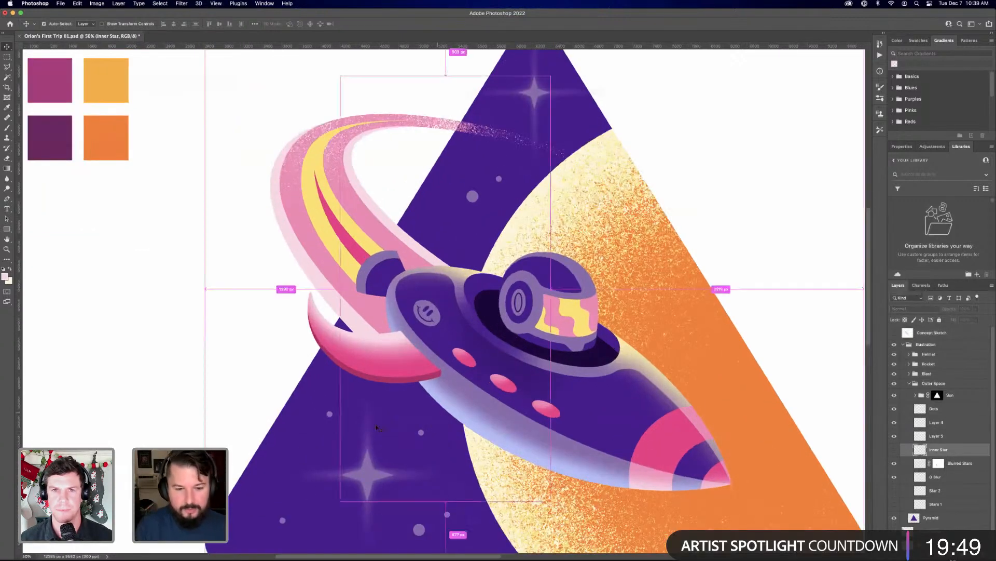
left_click_drag(393, 319, 378, 190)
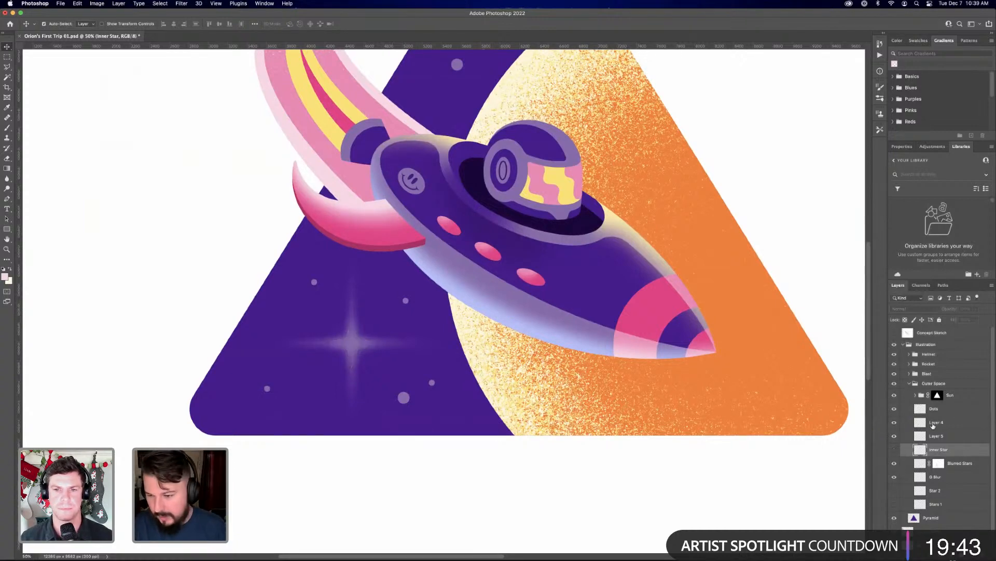
left_click(956, 425)
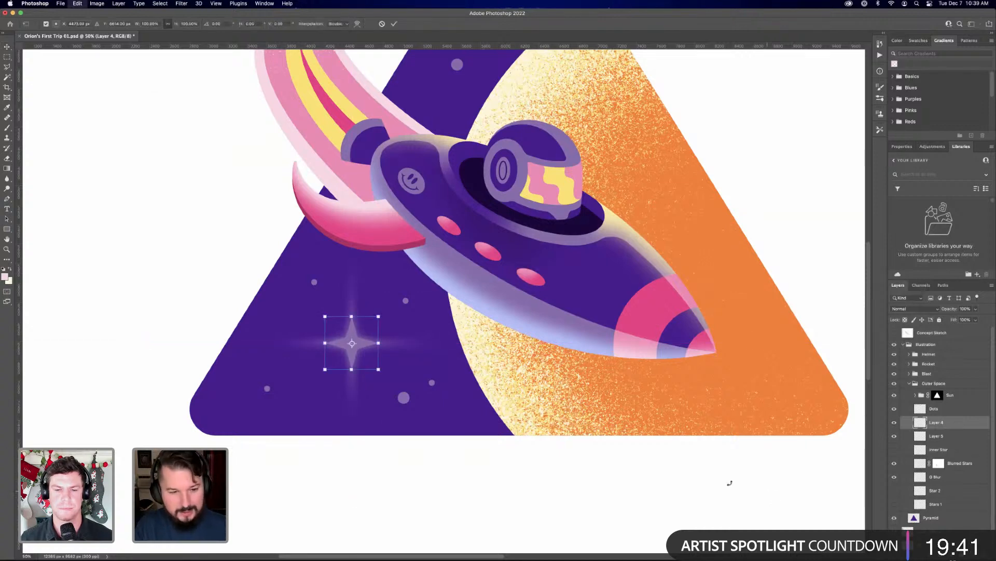
key("super+t")
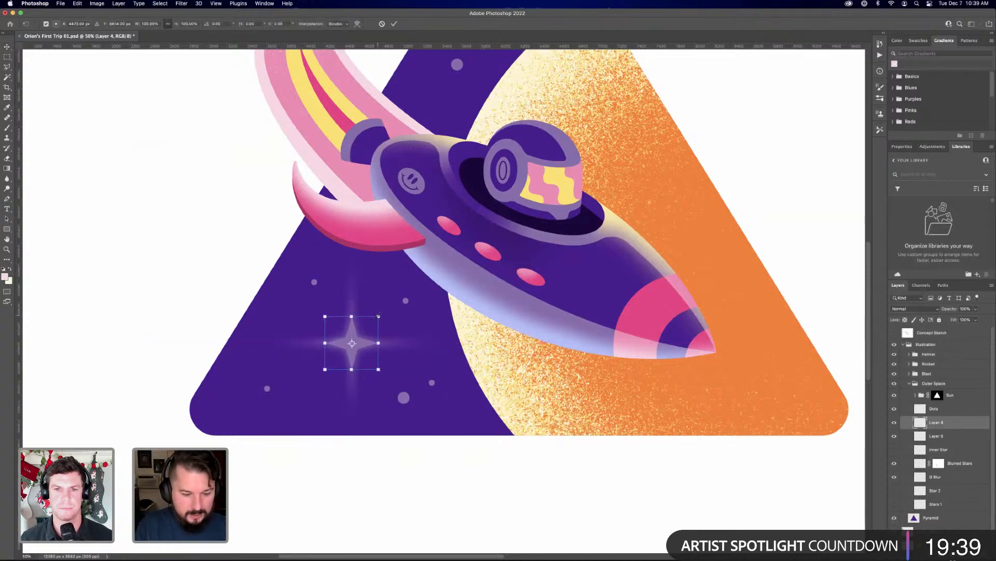
left_click_drag(378, 316, 369, 326)
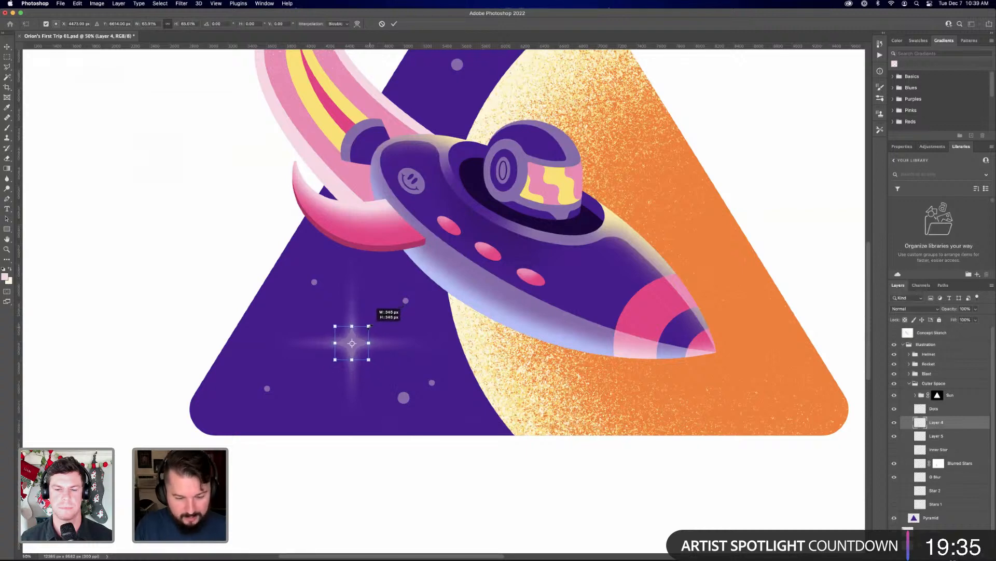
key("Return")
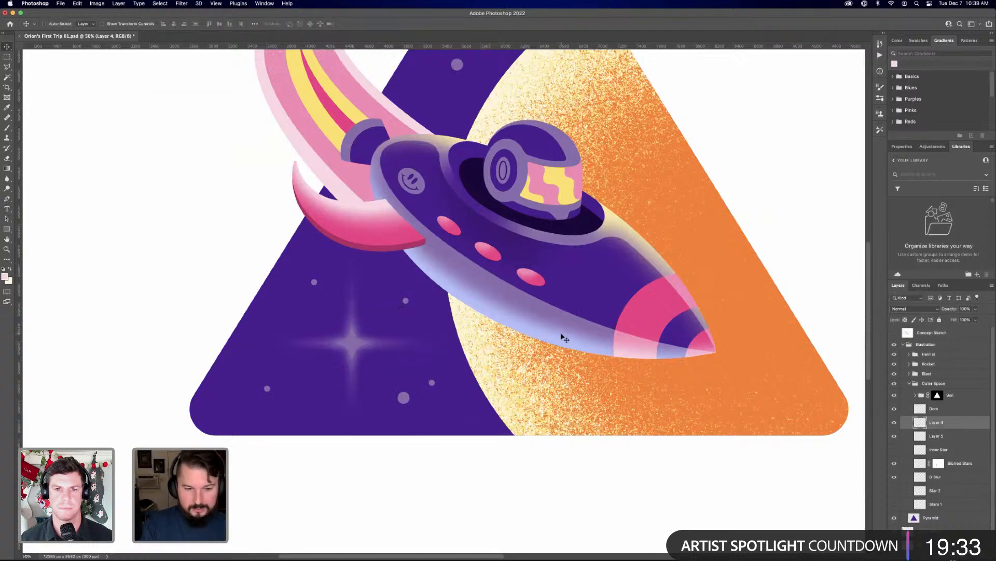
Shrink the sharp lower-left star on Layer 4 slightly more about its centre
key("super+minus")
key("super+minus")
key("super+equal")
key("super+equal")
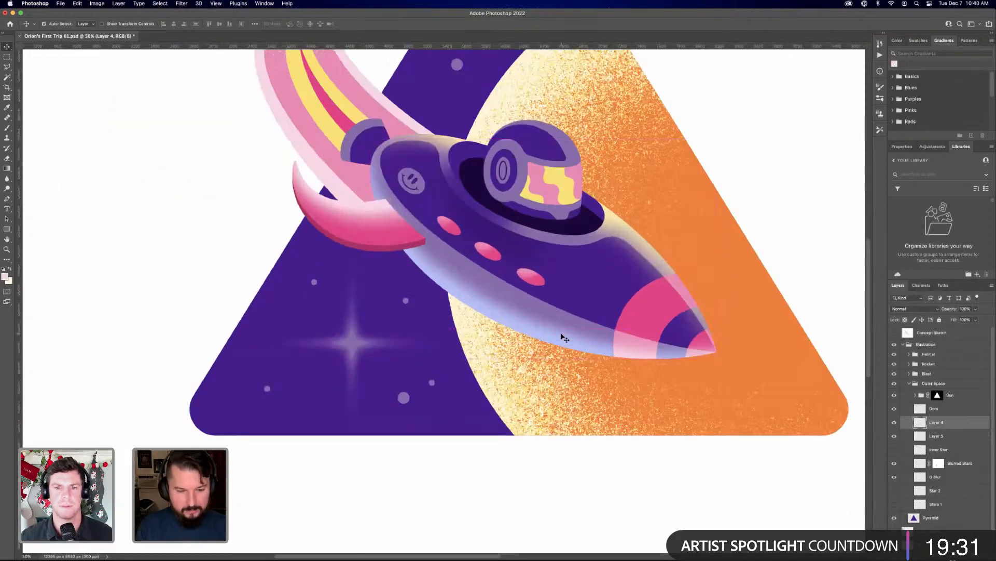
key("super+t")
left_click_drag(371, 324, 366, 328)
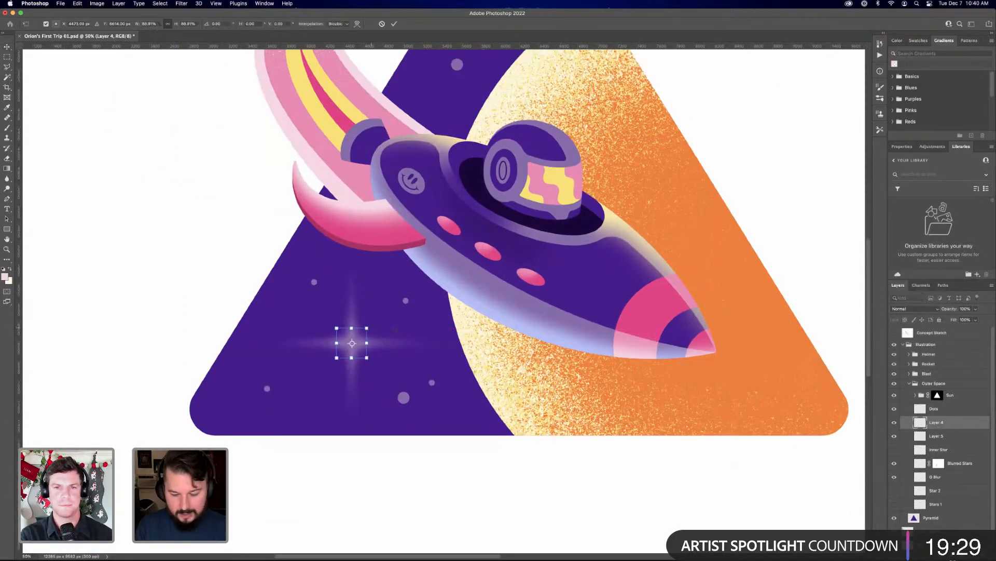
key("Return")
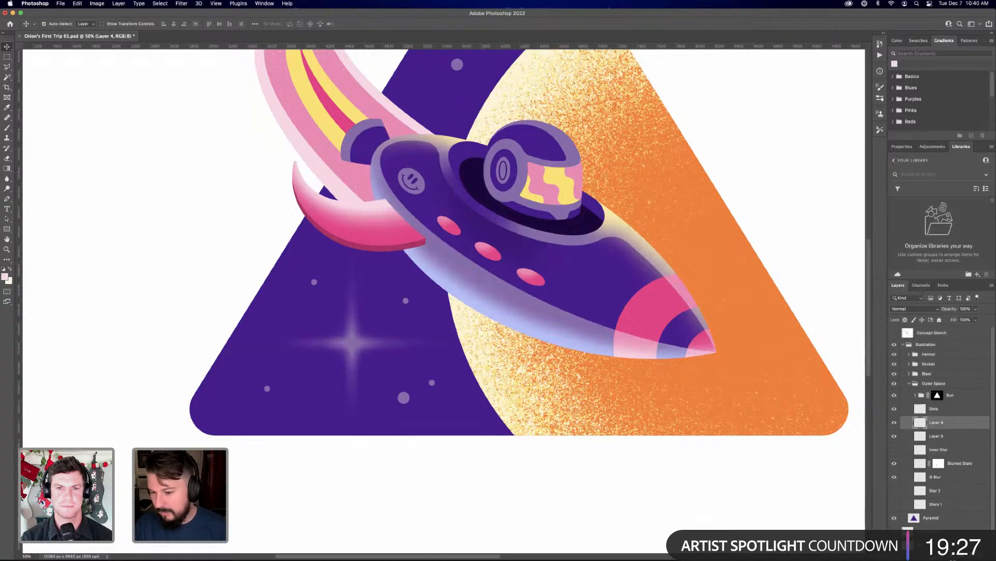
Add a Normal-mode Color Overlay at 100% opacity in light lavender to the sharp lower-left star on Layer 4
left_click(927, 555)
left_click(948, 505)
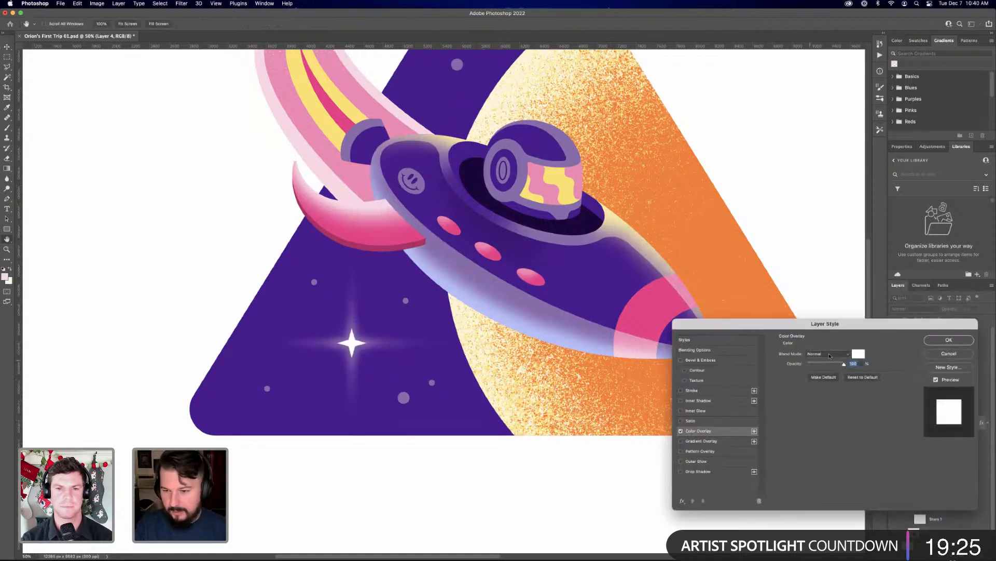
left_click(858, 354)
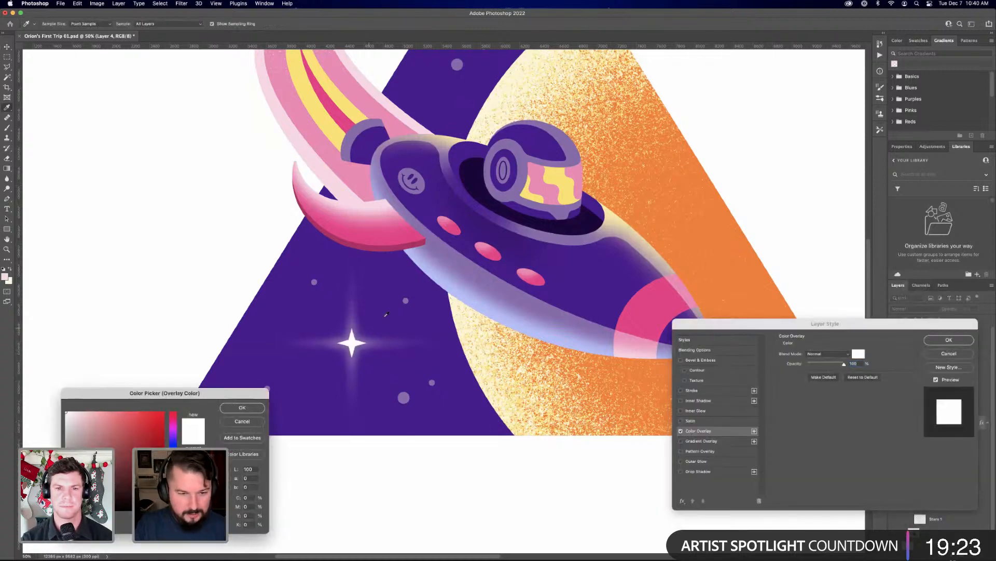
left_click(376, 338)
mouse_move(122, 432)
left_mouse_down()
mouse_move(103, 409)
mouse_move(133, 411)
left_mouse_up()
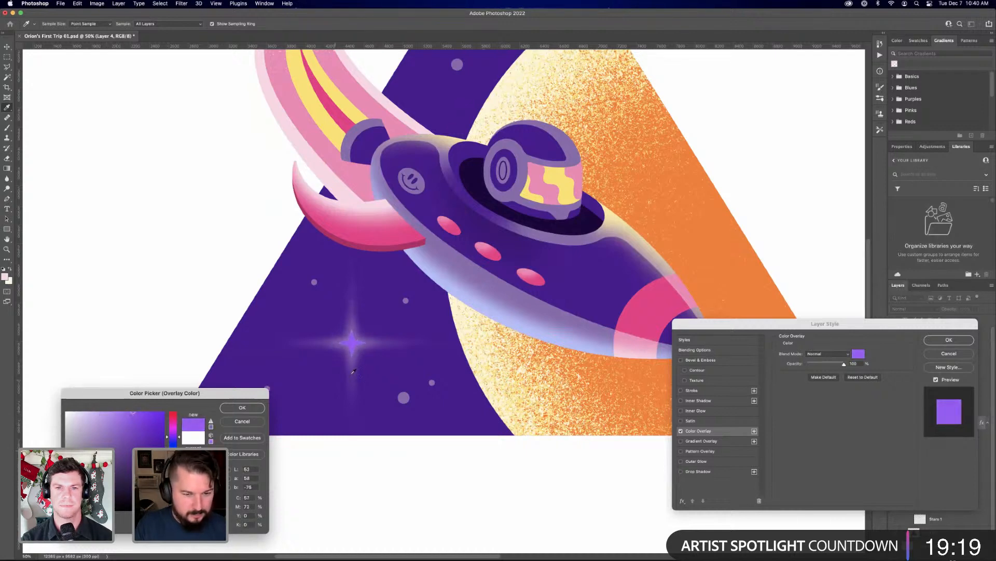
left_click(353, 321)
left_click(348, 333)
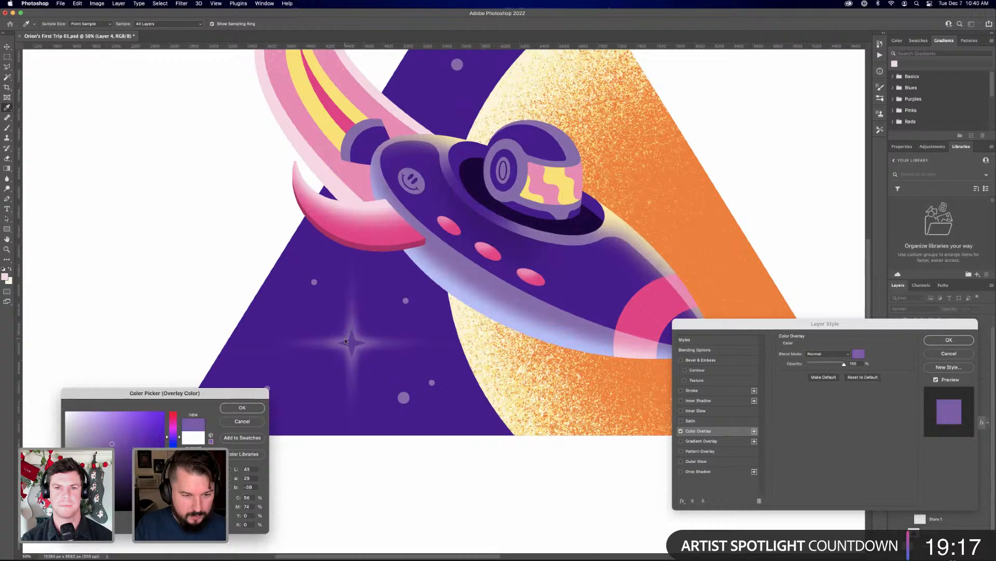
left_click(98, 427)
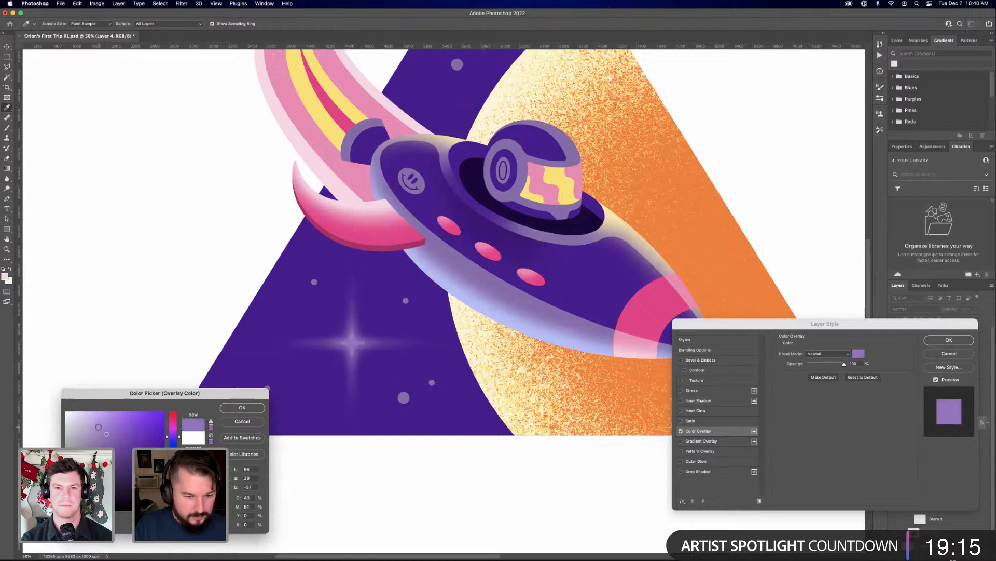
left_click(97, 425)
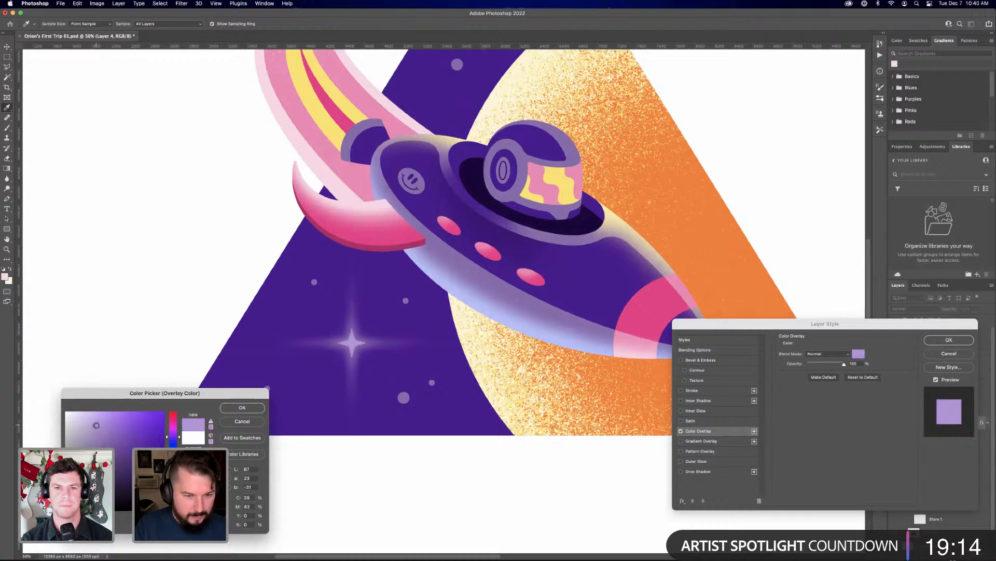
left_click(242, 407)
left_click(941, 338)
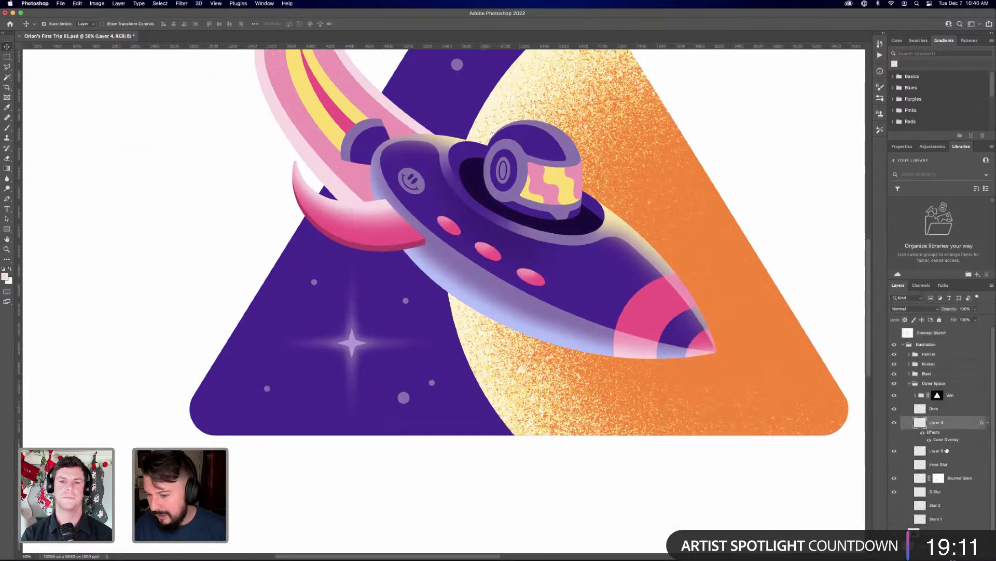
Copy Layer 4's layer style and paste it onto Layer 5, the sharp star at the pyramid's apex
right_click(944, 448)
left_click(866, 376)
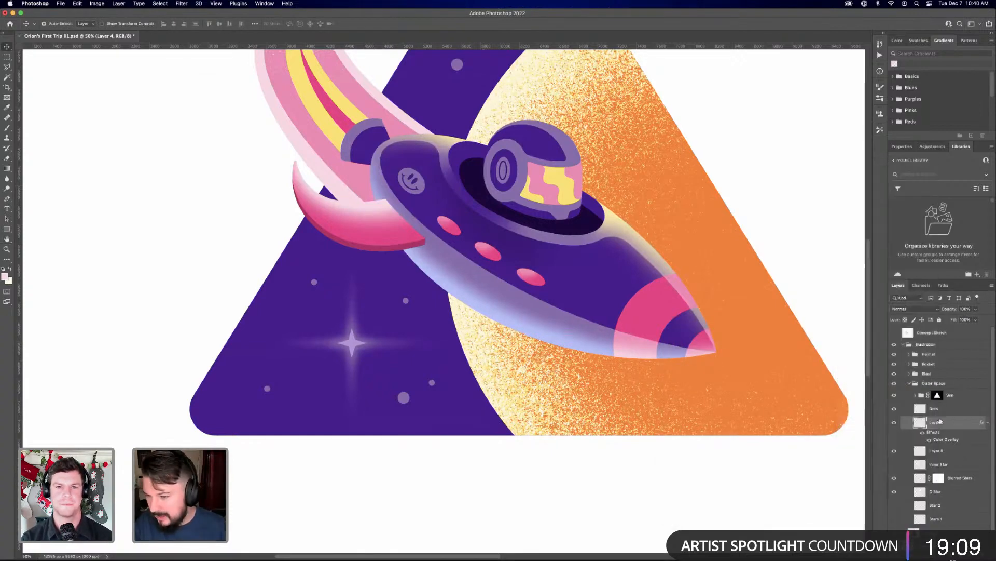
left_click(948, 450)
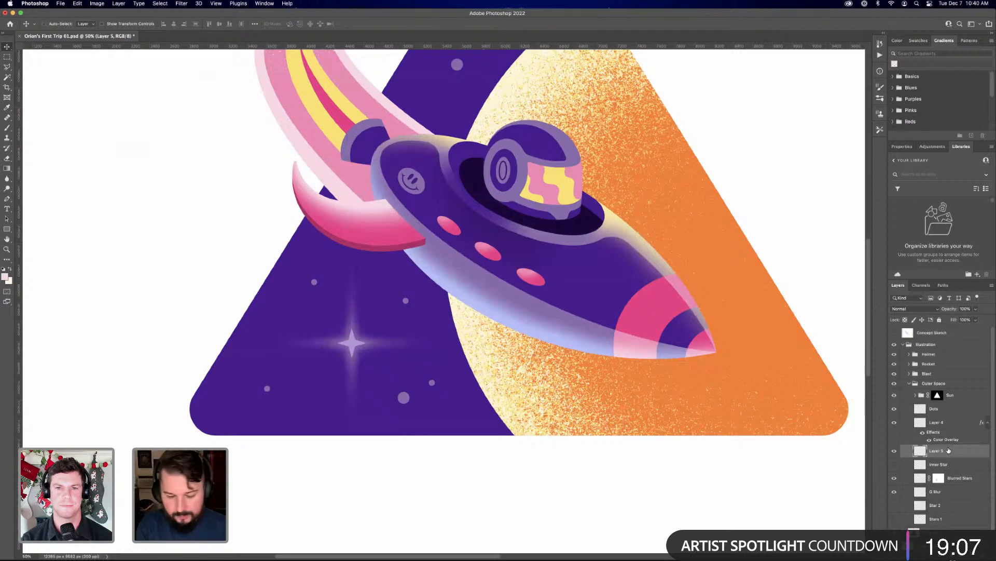
key("super+plus")
key("super+plus")
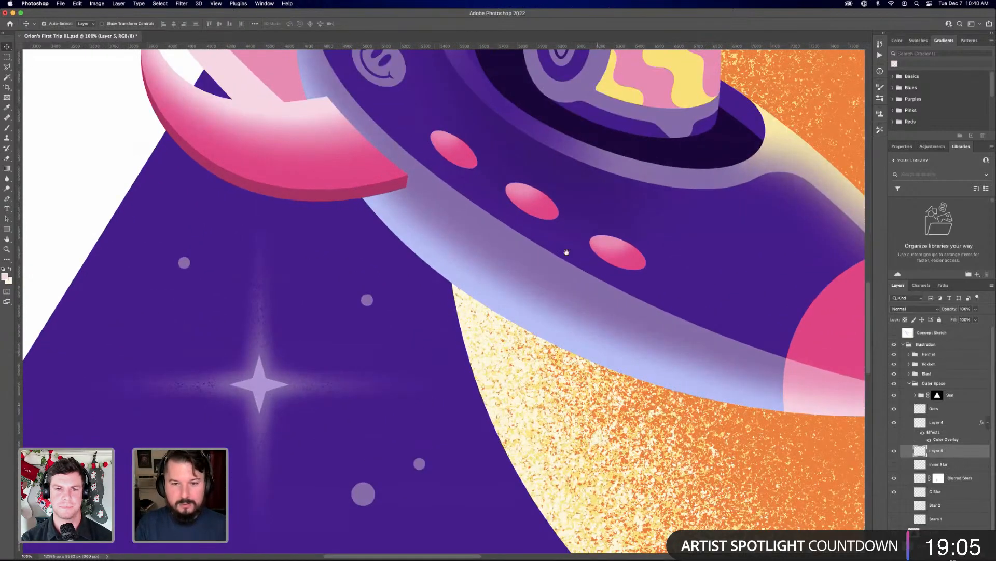
left_click_drag(567, 171, 541, 393)
left_click_drag(510, 232, 489, 380)
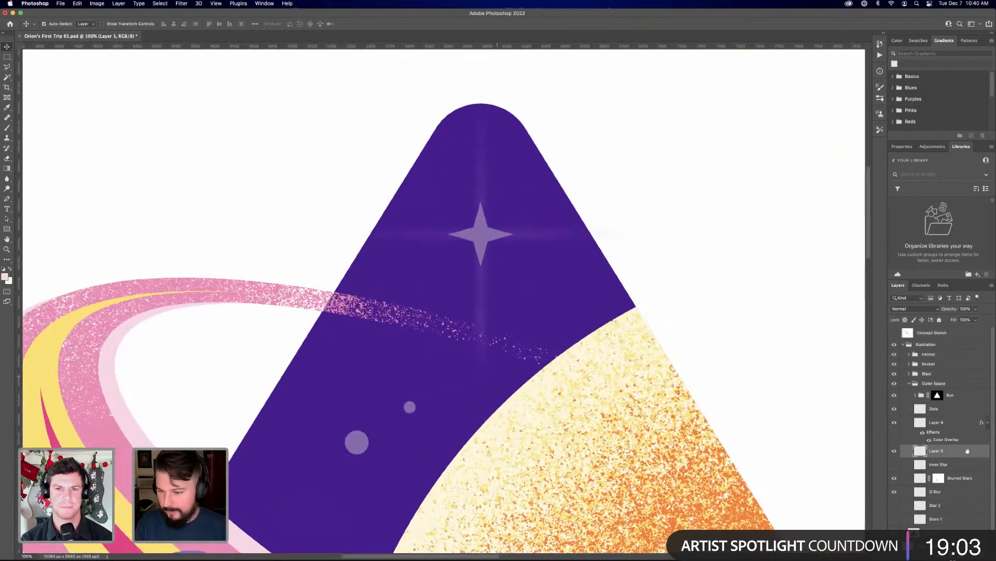
right_click(931, 460)
left_click(886, 385)
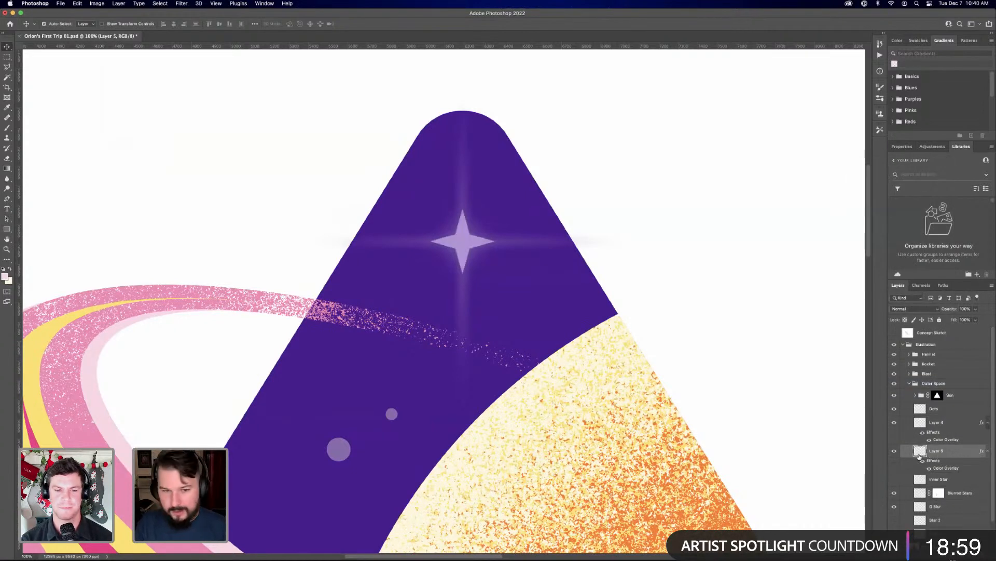
Scale the sharp apex star on Layer 5 down proportionally about its centre to about 67%
key("super+t")
left_click_drag(495, 210, 487, 222)
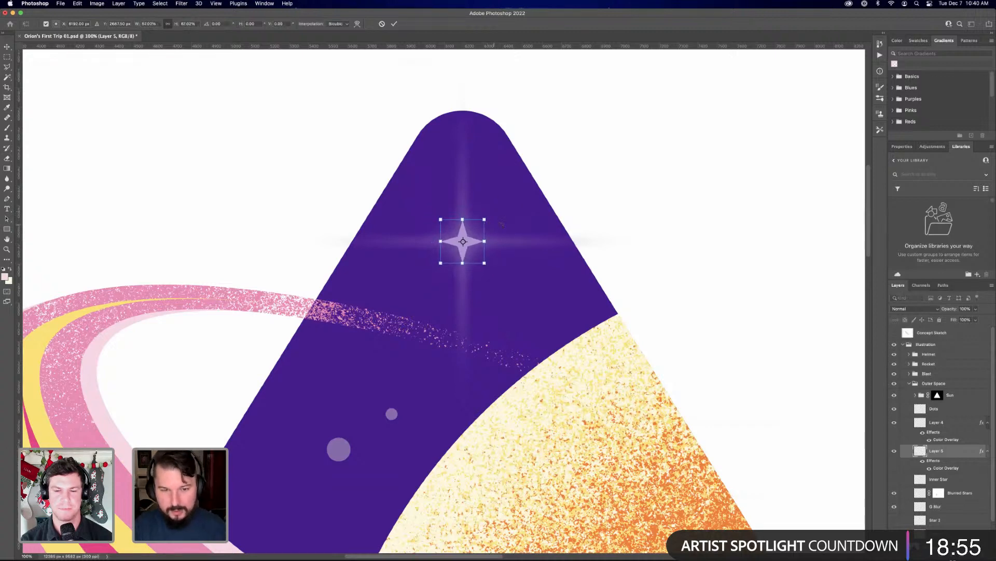
key("Return")
key("super+minus")
key("super+minus")
key("super+minus")
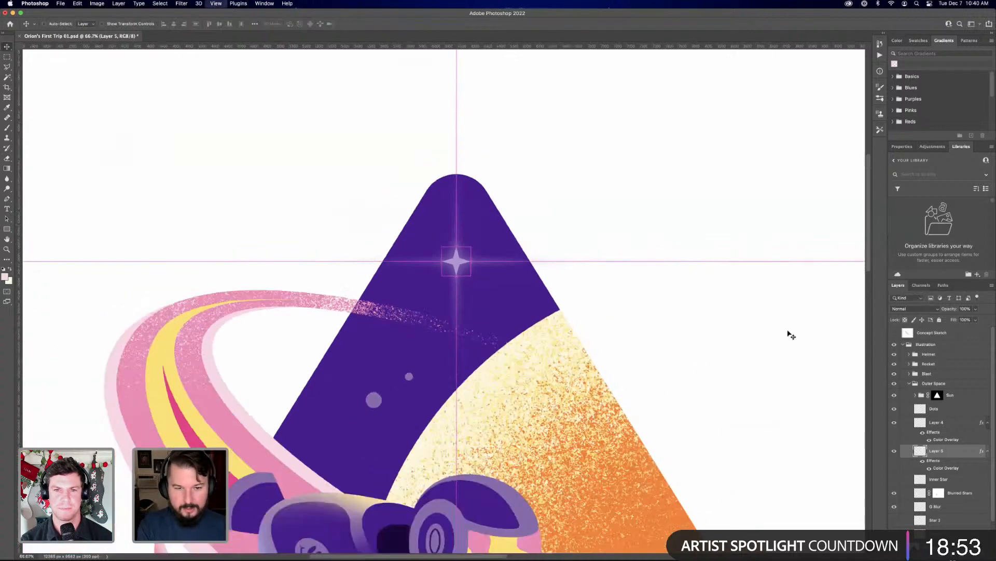
scroll(582, 188, "down", 5)
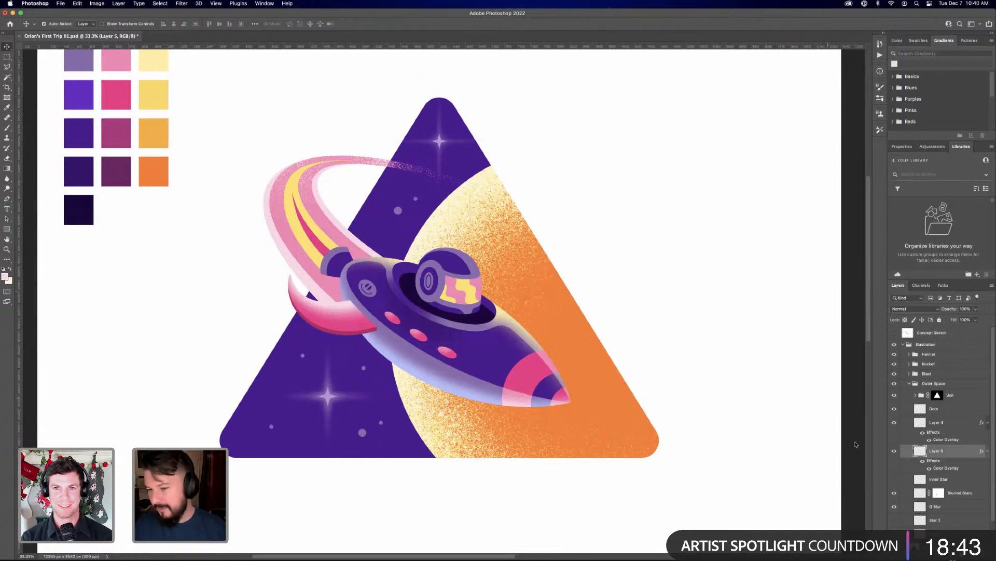
Collapse the effects lists of Layer 4 and Layer 5, and rename Layer 5 as Lower Star
left_click(988, 451)
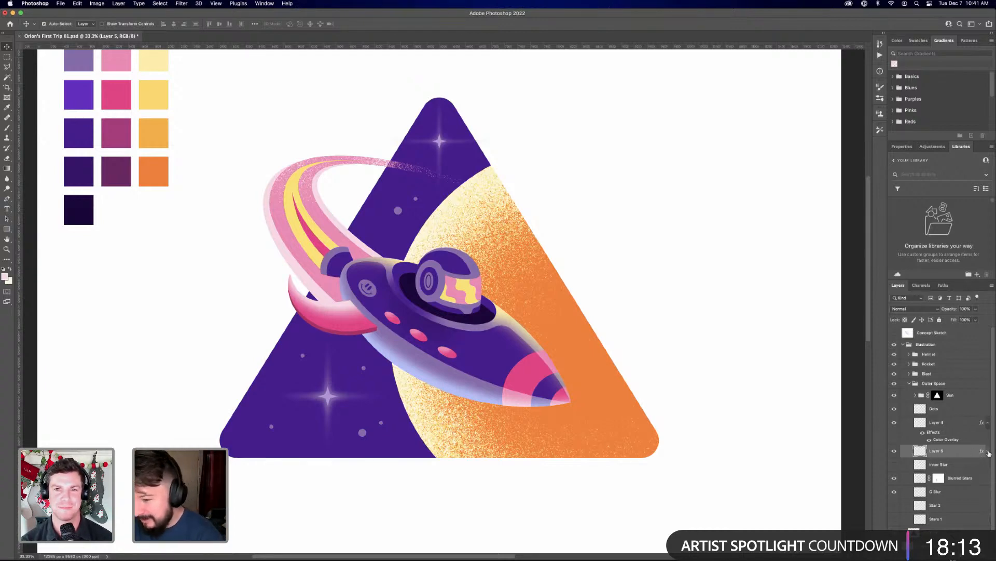
left_click(988, 423)
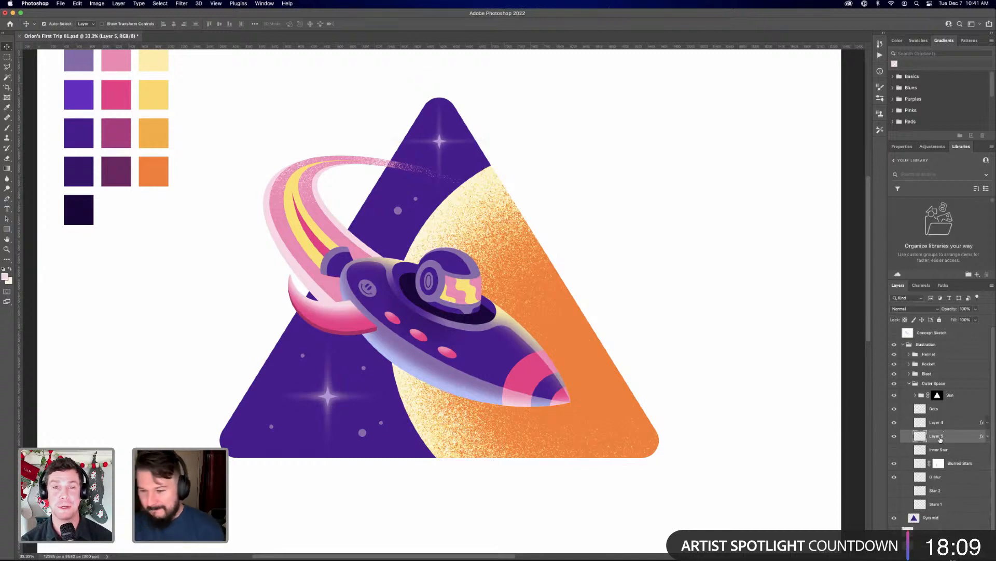
double_click(943, 434)
type("L")
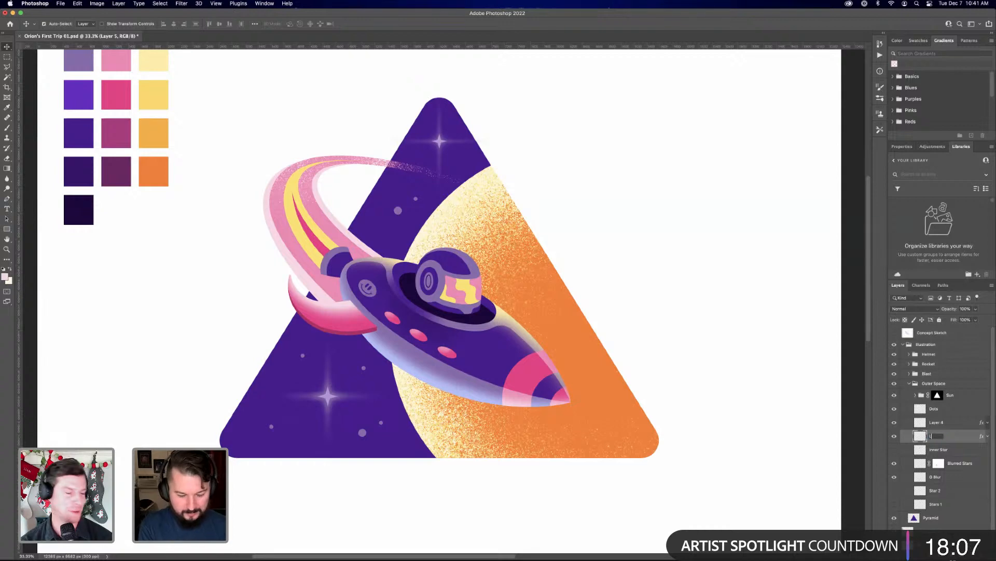
type("ower St")
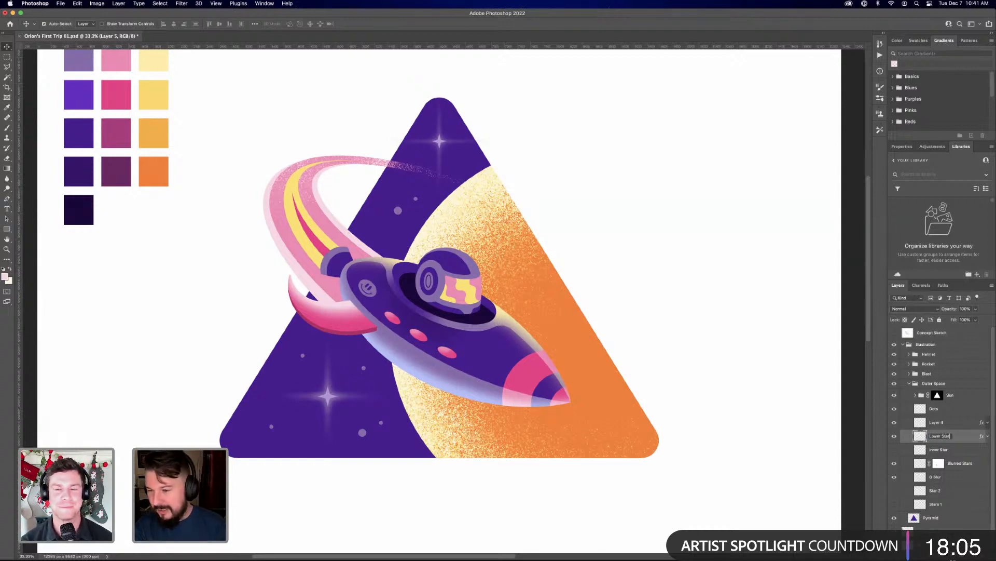
type("ar")
key("Return")
Rename Layer 4 as Upper Star
double_click(942, 422)
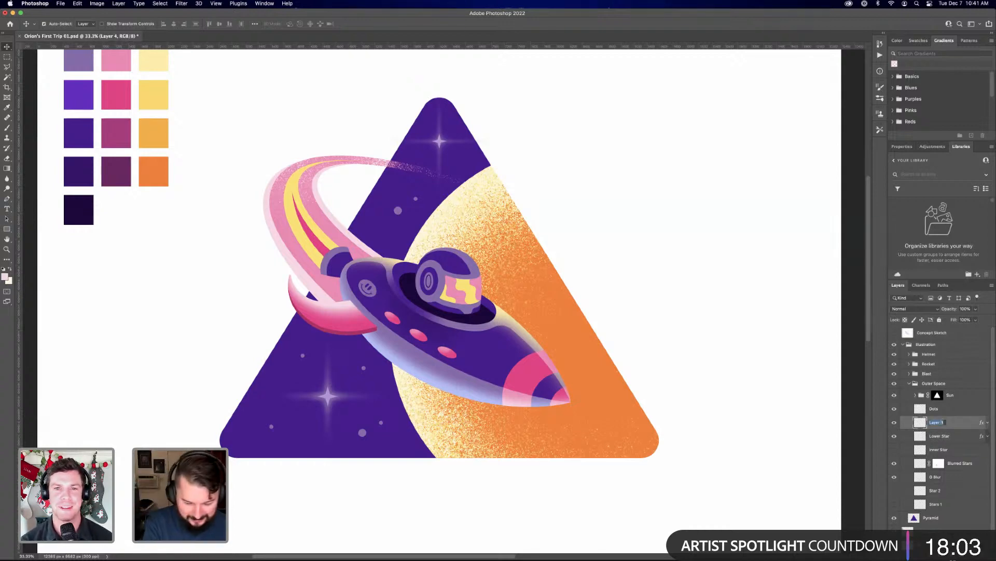
type("Upper Star")
key("Return")
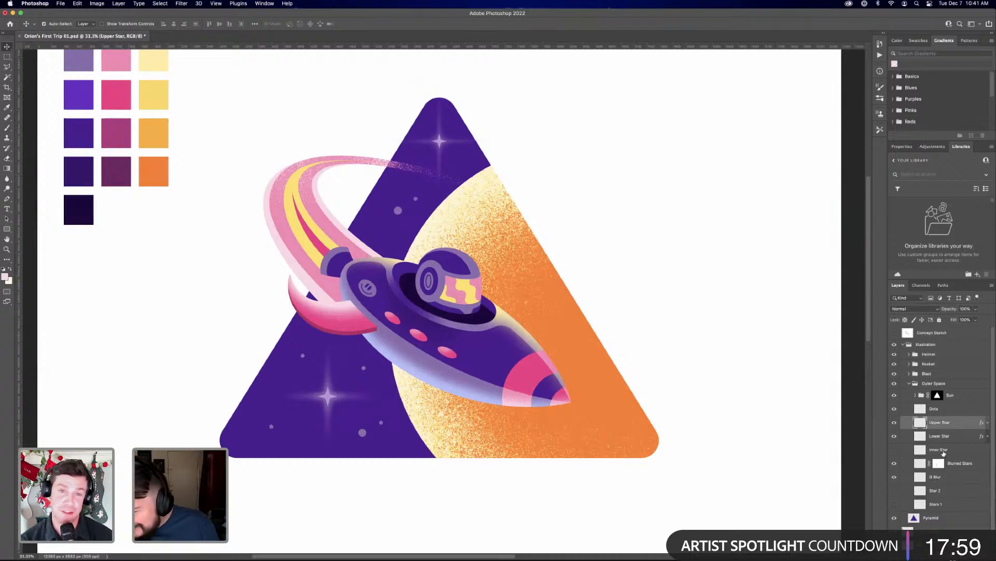
Show the hidden Inner Star layer briefly to check what it adds, and hide it again
left_click(940, 449)
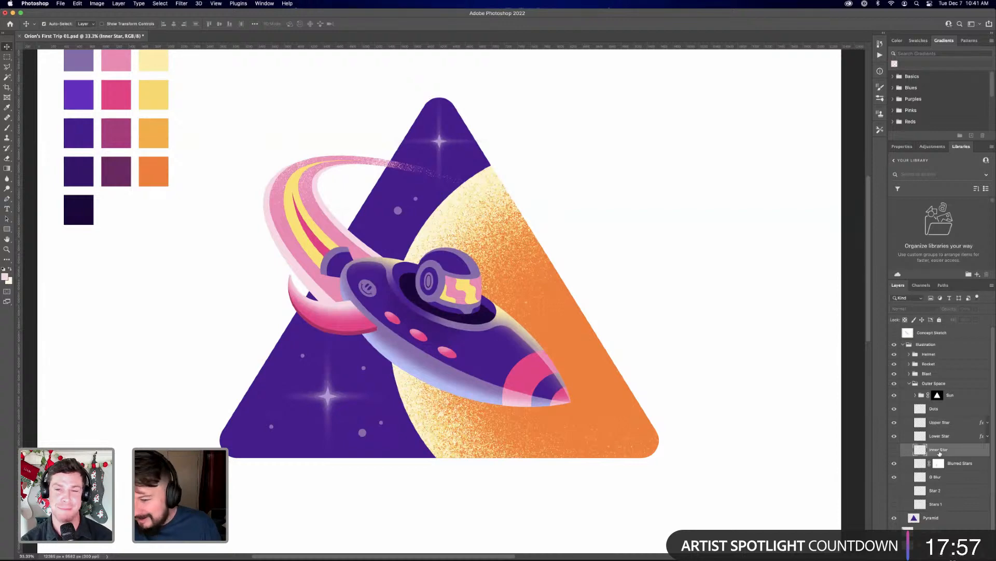
left_click(894, 451)
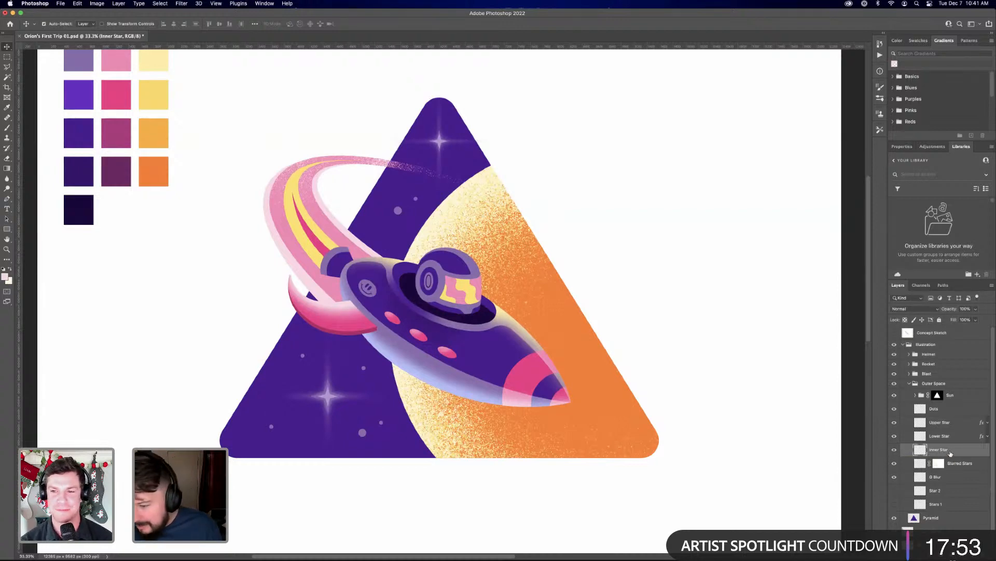
left_click(894, 451)
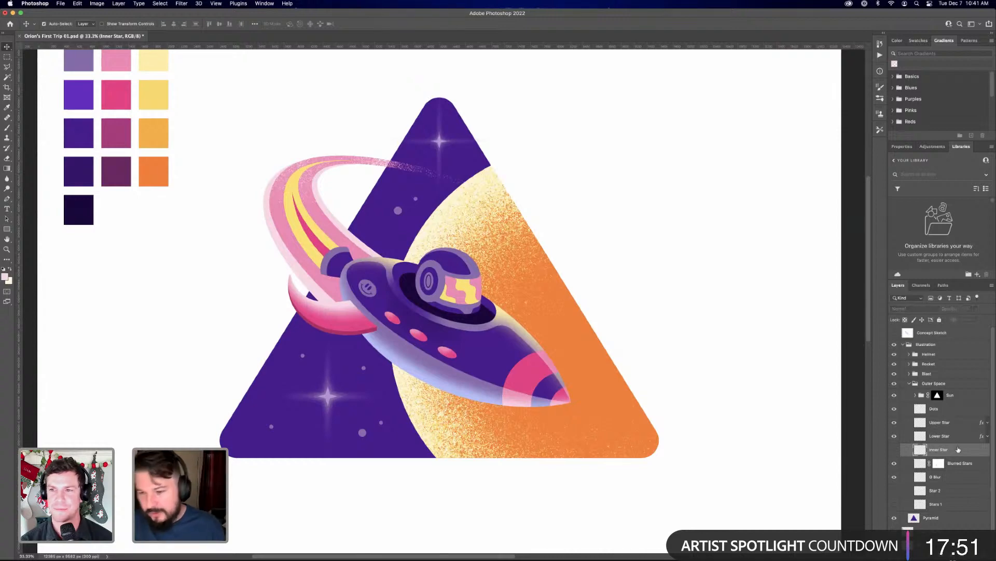
left_click(958, 411)
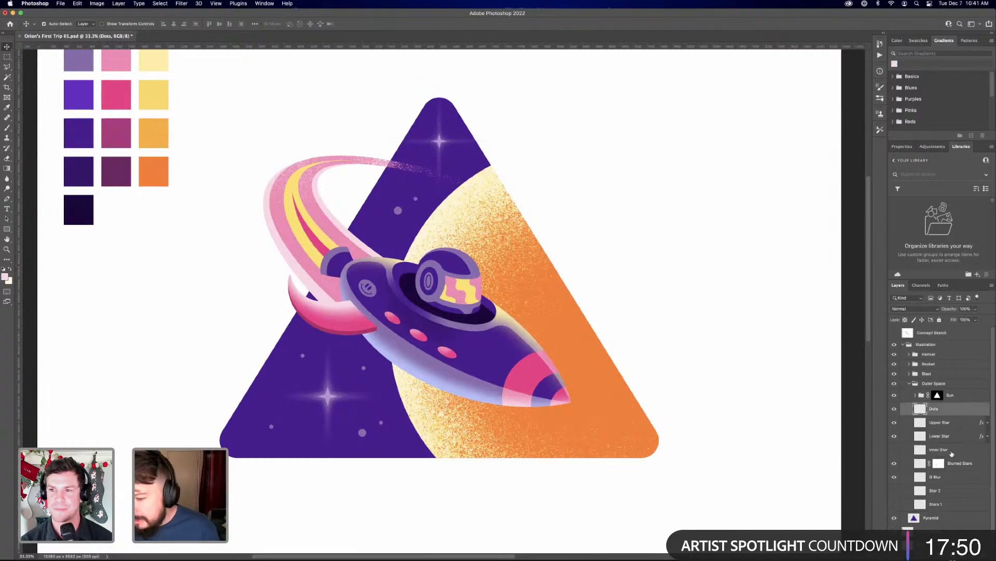
Create a new empty layer and place it directly below Stars 1 in the Outer Space group
left_click(952, 507)
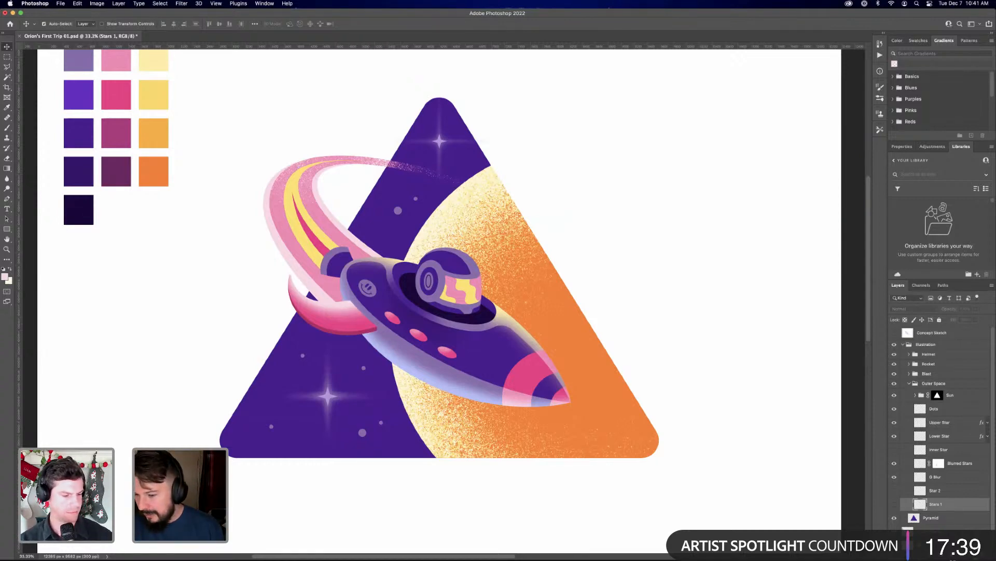
left_click(964, 555)
left_click_drag(944, 507, 940, 521)
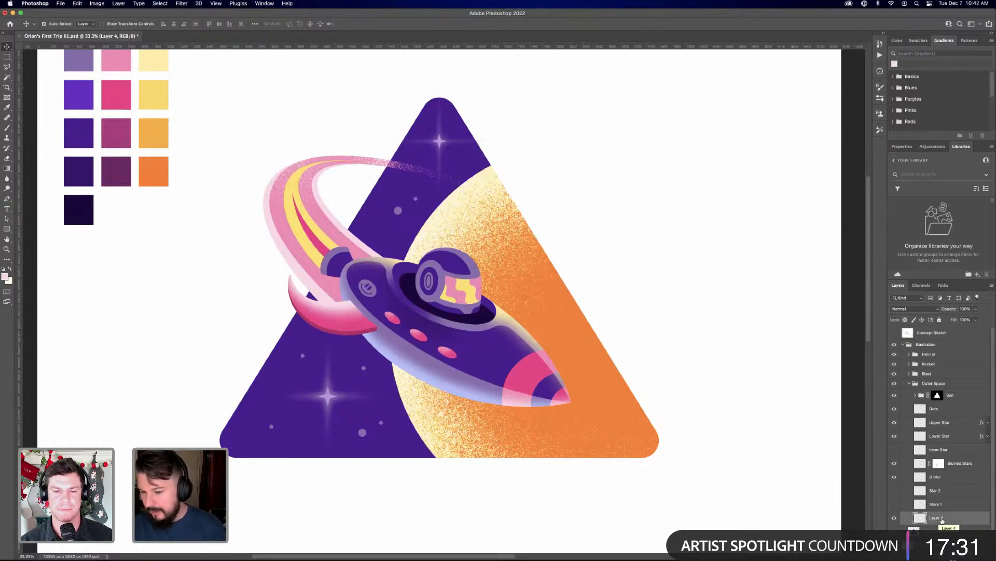
left_click(963, 503)
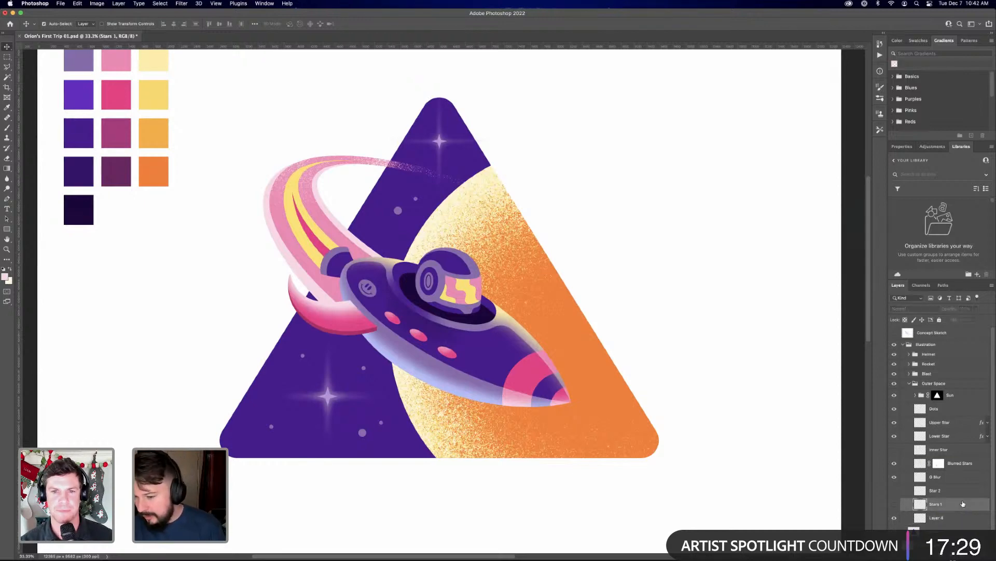
left_click(948, 518)
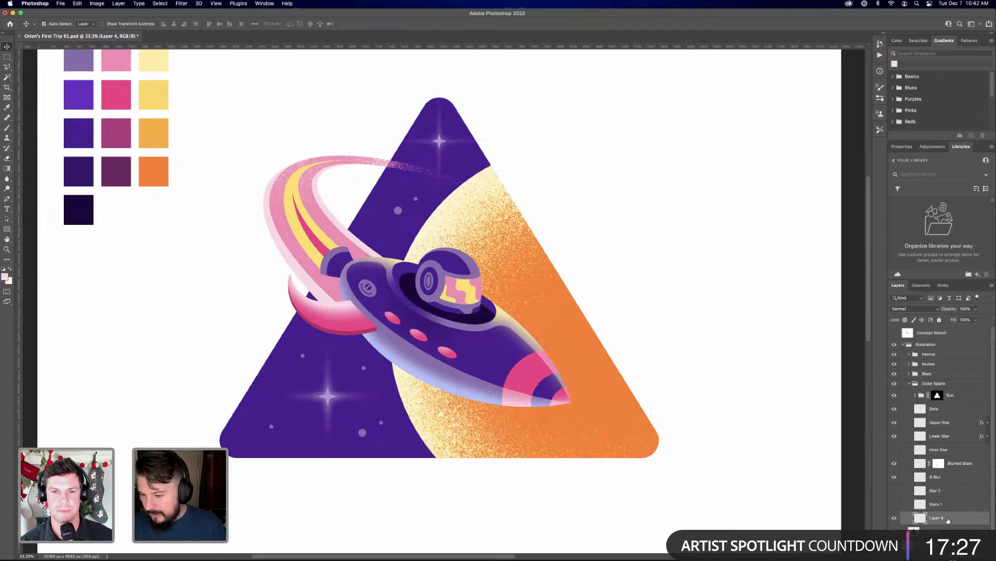
Rename the new layer below Stars 1 as Cosmic Textures
double_click(937, 518)
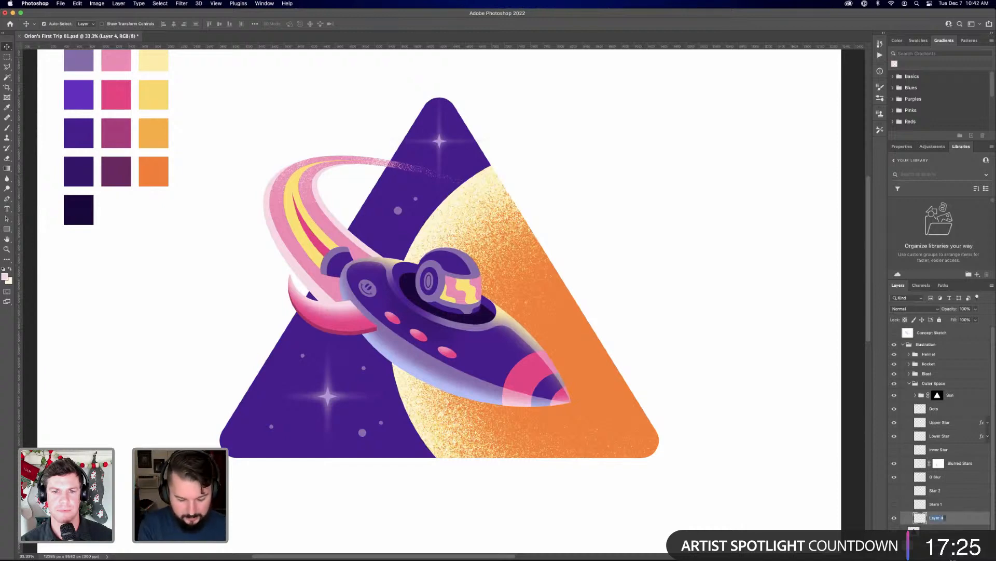
type("Cosmic ")
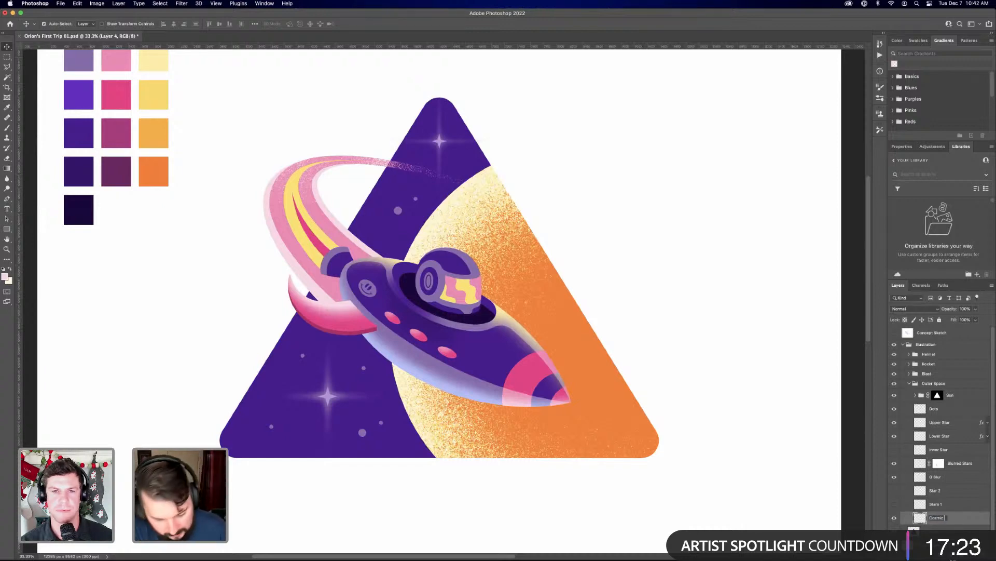
type("Textures")
key("Return")
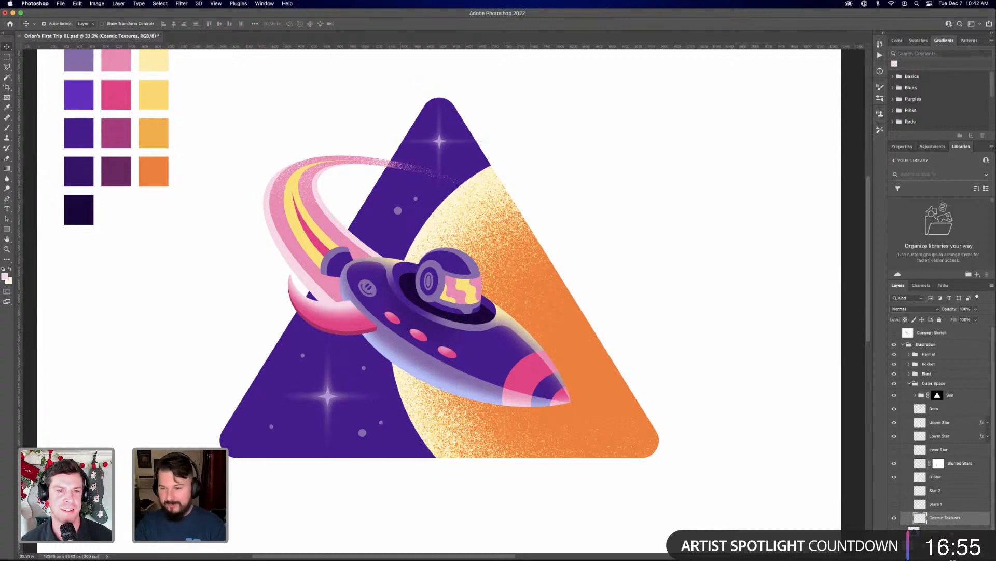
Mask the whole Outer Space group to the Pyramid layer's outline and remove the Sun group's own mask
left_click(915, 529, "super")
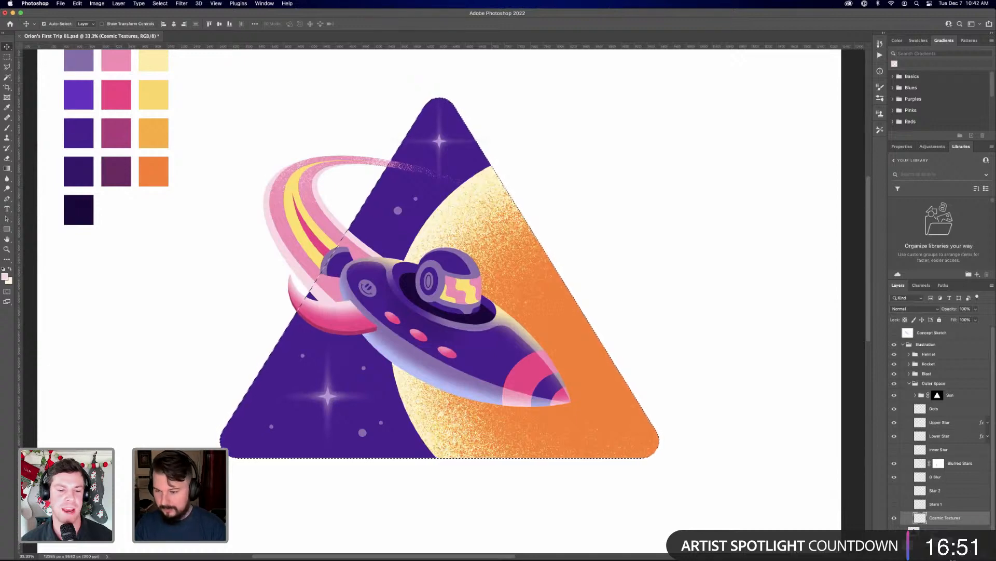
left_click(949, 383)
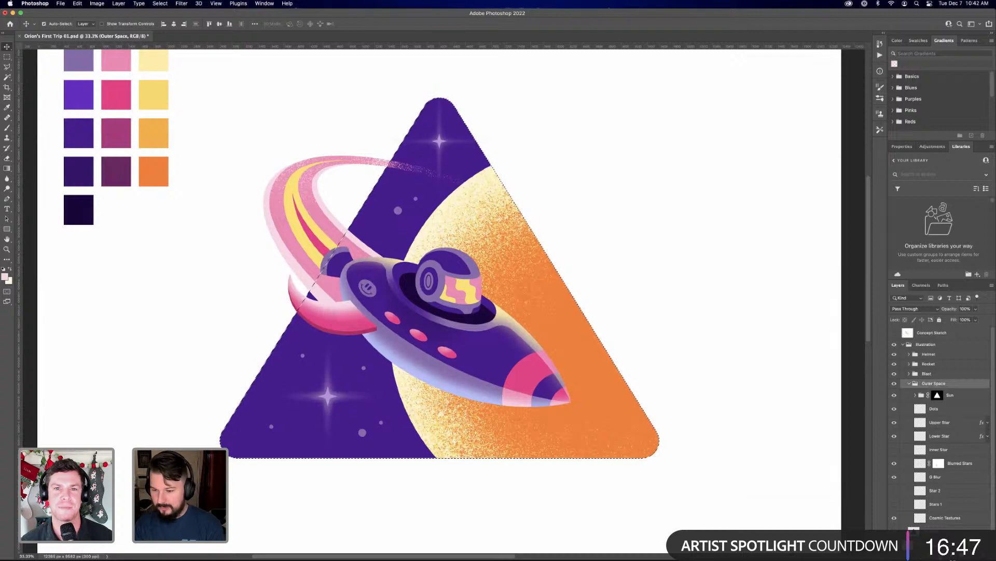
left_click(928, 556)
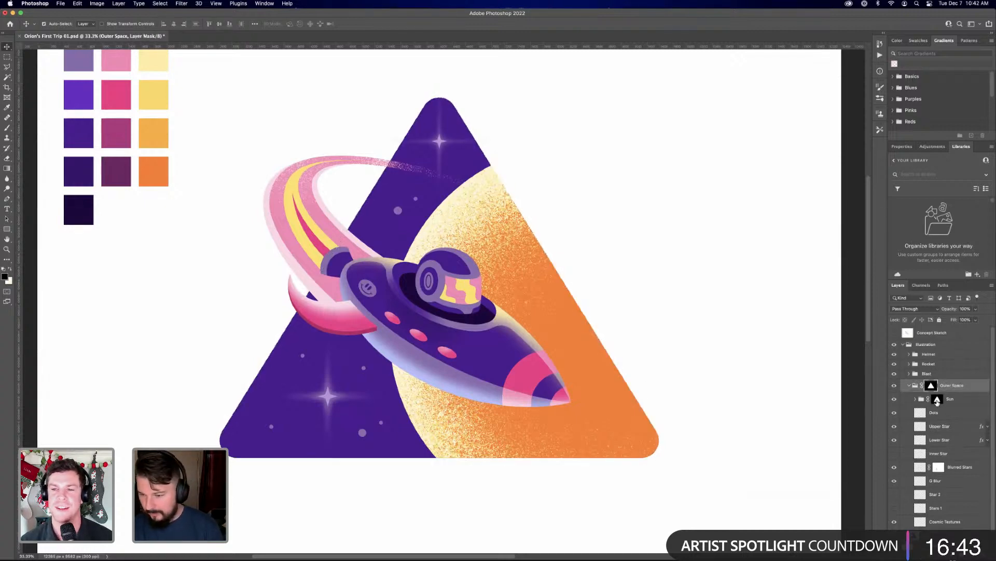
left_click_drag(938, 403, 937, 400)
Spray grain on the Cosmic Textures layer over the pyramid's lower-left area, using light lavender sampled from the rocket's underside
scroll(940, 426, "down", 1)
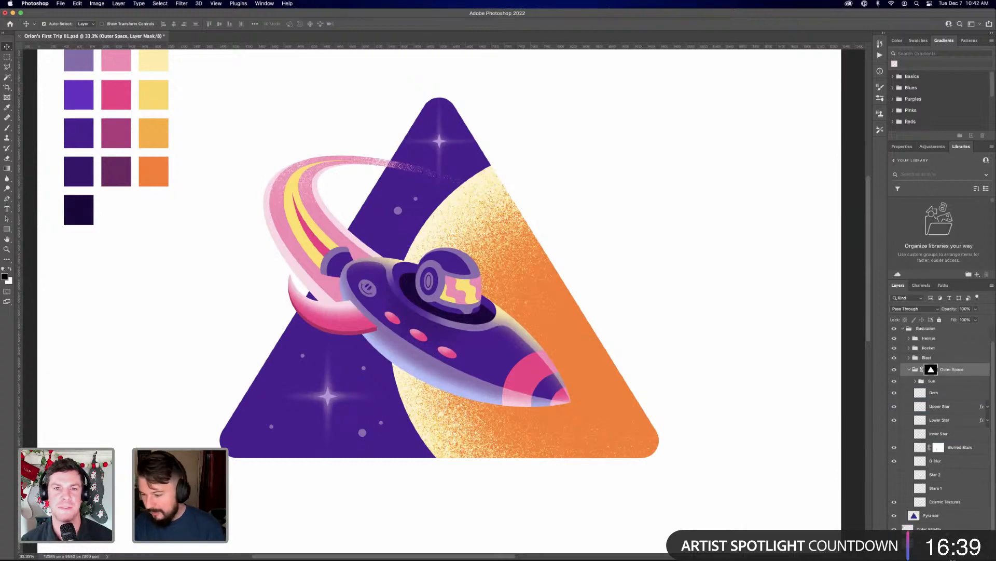
left_click(924, 501)
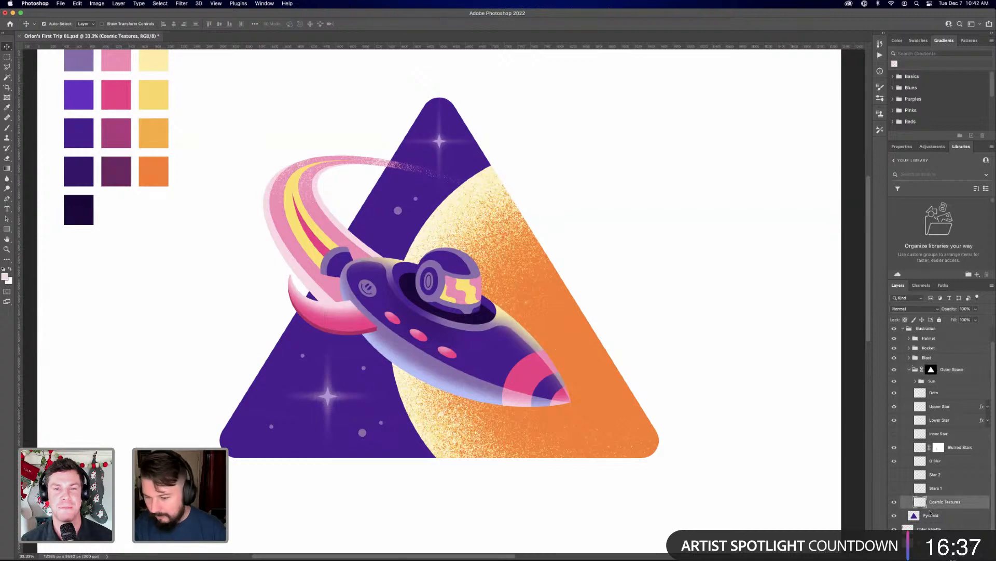
key("b")
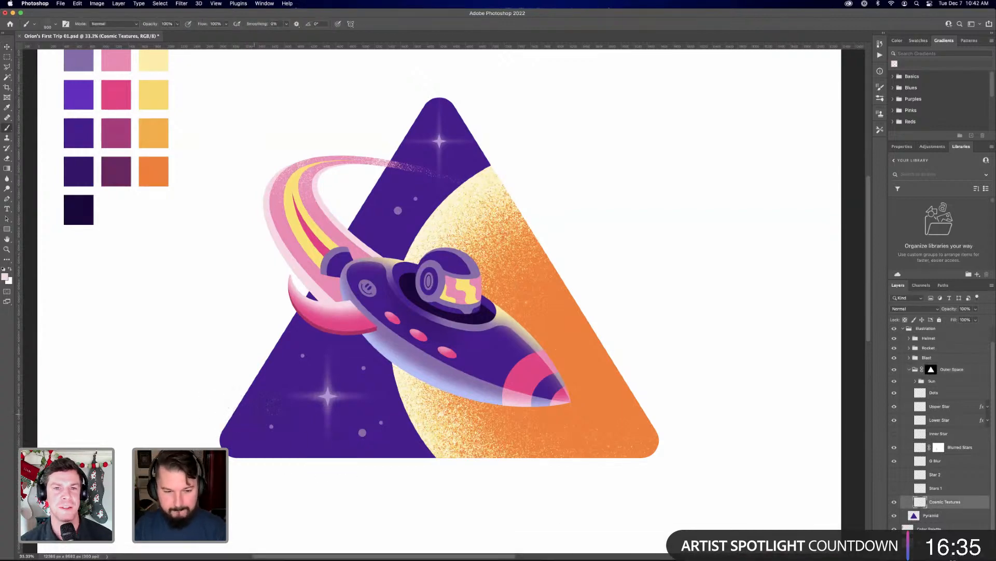
left_click_drag(236, 401, 248, 382)
key("super+z")
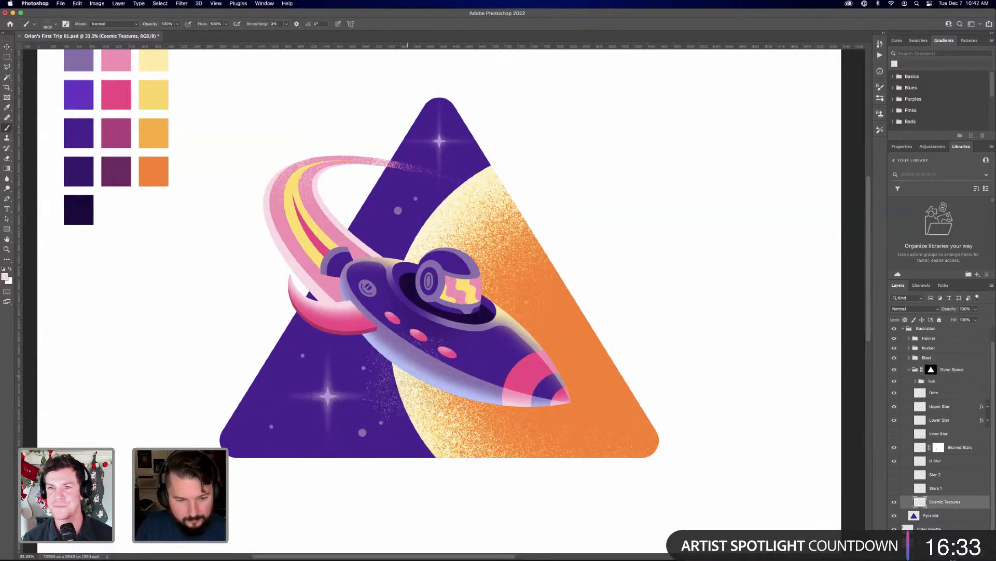
left_click(399, 361, "alt")
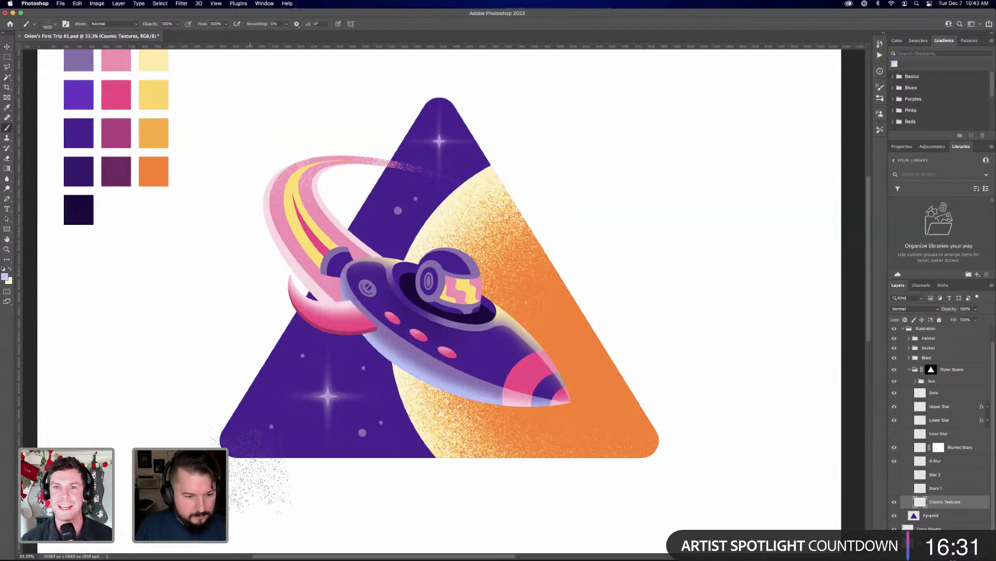
mouse_move(243, 454)
left_mouse_down()
mouse_move(278, 497)
mouse_move(257, 474)
mouse_move(281, 486)
mouse_move(298, 480)
mouse_move(244, 428)
mouse_move(281, 478)
mouse_move(306, 475)
mouse_move(301, 498)
mouse_move(239, 467)
mouse_move(205, 418)
mouse_move(239, 415)
mouse_move(257, 490)
mouse_move(270, 431)
mouse_move(301, 439)
mouse_move(337, 405)
mouse_move(309, 498)
mouse_move(337, 446)
mouse_move(291, 426)
mouse_move(276, 472)
left_mouse_up()
mouse_move(268, 439)
left_mouse_down()
mouse_move(332, 460)
mouse_move(328, 467)
left_mouse_up()
left_click_drag(451, 114, 394, 143)
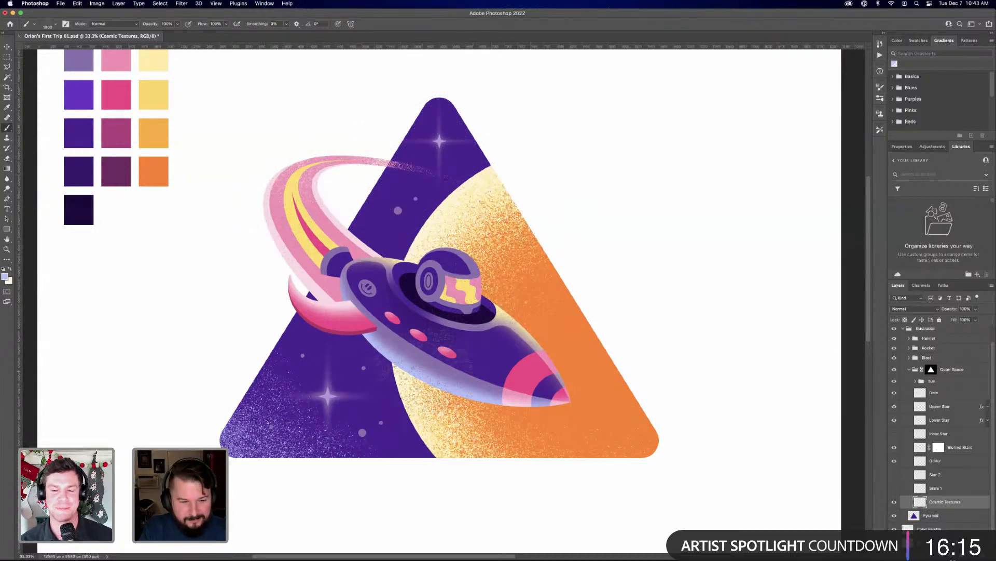
mouse_move(238, 460)
left_mouse_down()
mouse_move(234, 442)
mouse_move(256, 450)
mouse_move(276, 432)
mouse_move(329, 444)
left_mouse_up()
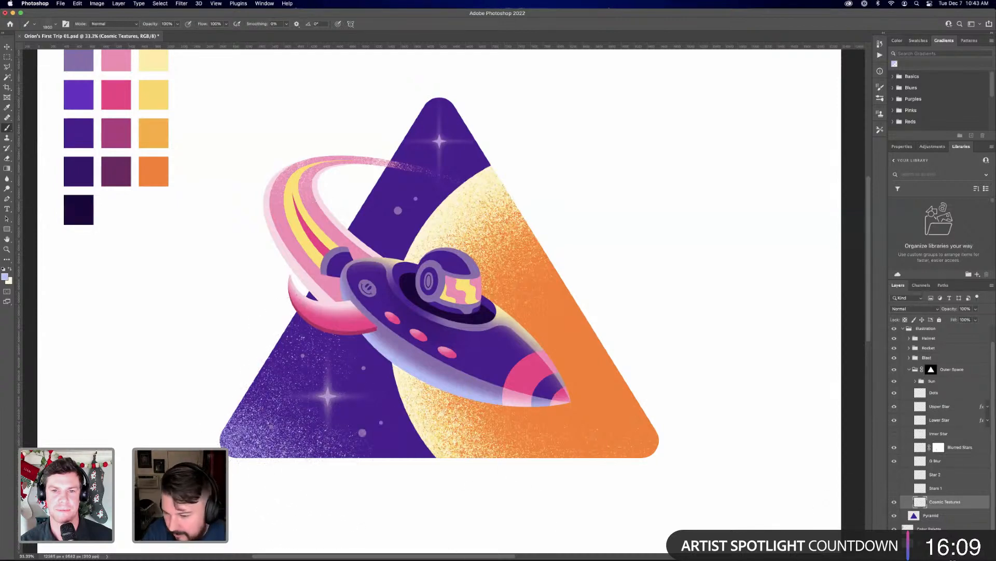
Add a Normal-mode Color Overlay at 100% opacity to Cosmic Textures, using the bright violet sampled from the palette's second purple swatch
left_click(932, 554)
left_click(946, 508)
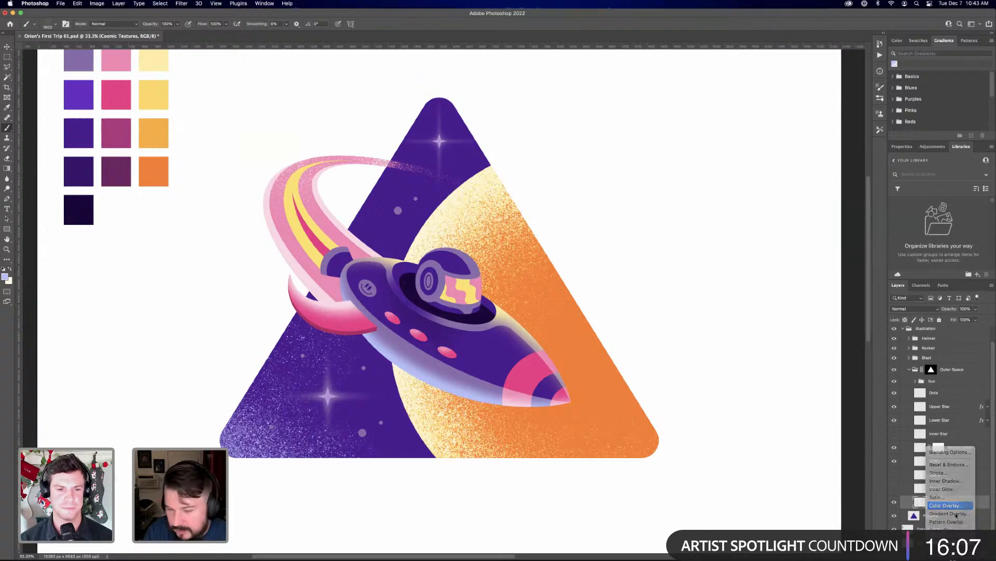
left_click(860, 355)
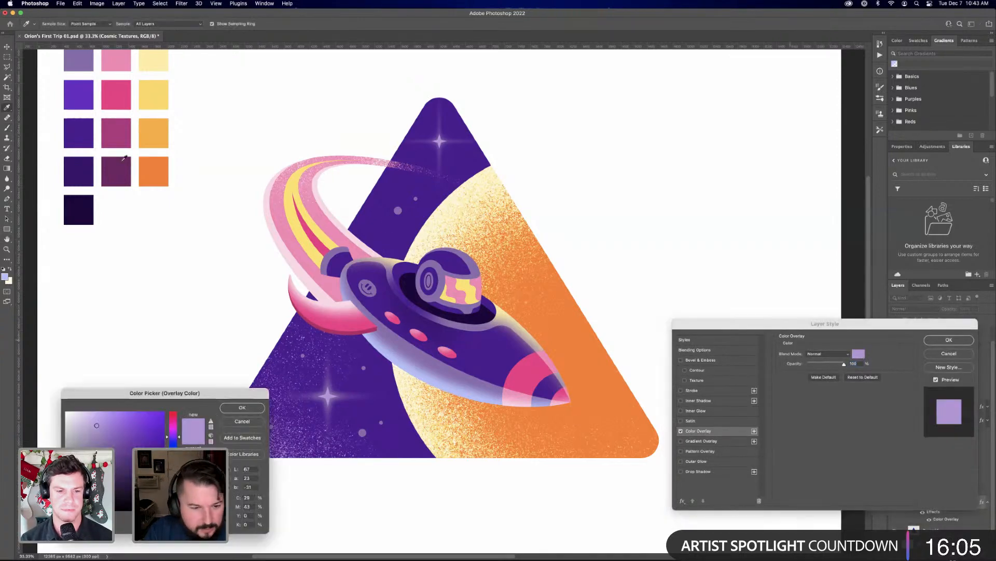
left_click(84, 101)
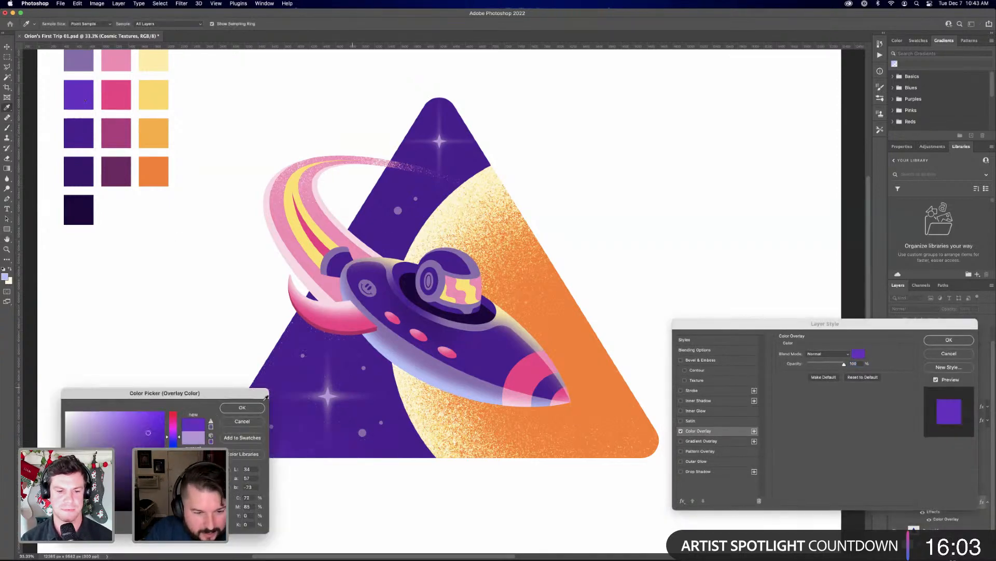
left_click(240, 407)
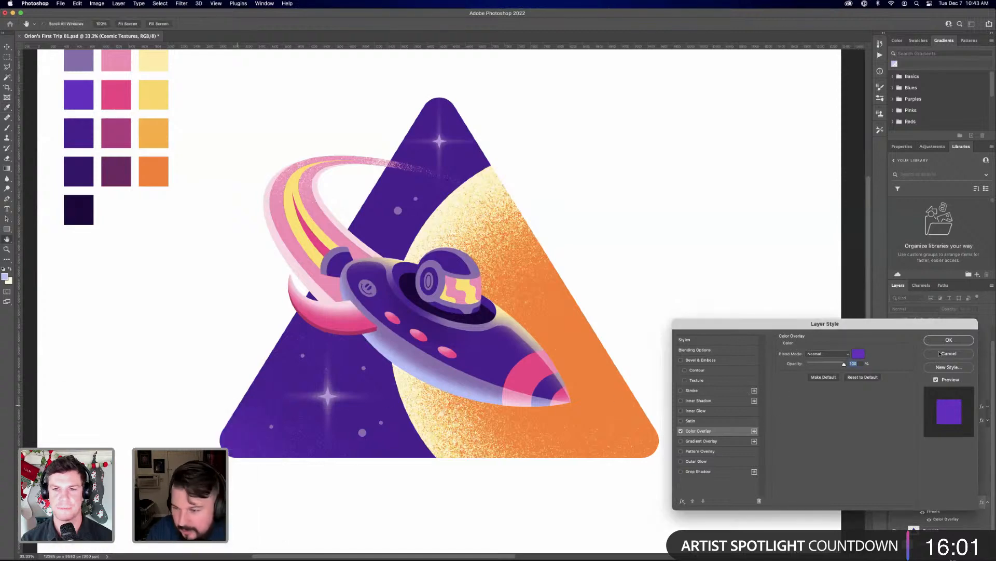
left_click(949, 340)
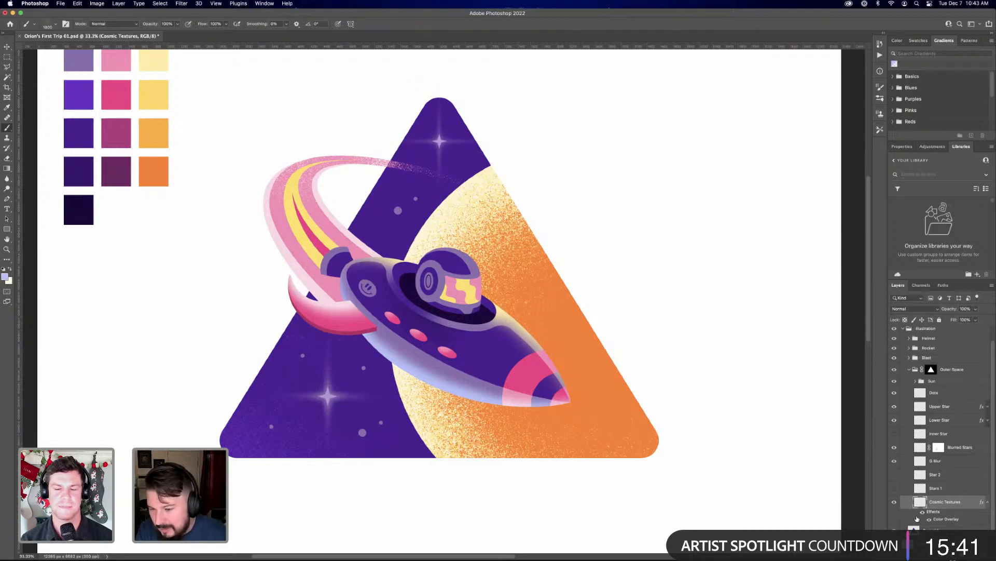
Extend the grain on Cosmic Textures across the rest of the purple sky with the RSCO The Godfather of Grain brush
right_click(332, 253)
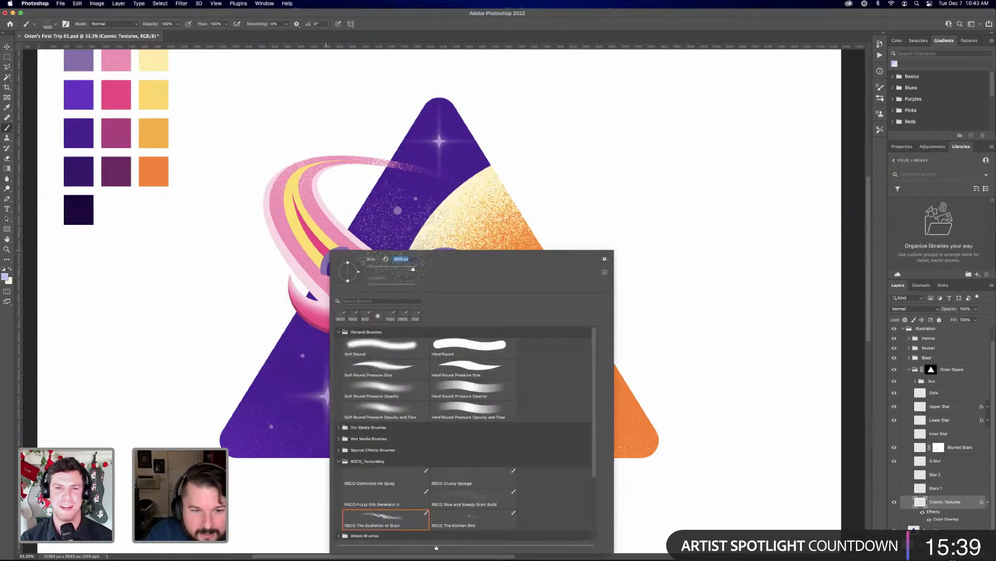
right_click(403, 227)
right_click(378, 228)
left_click(271, 190)
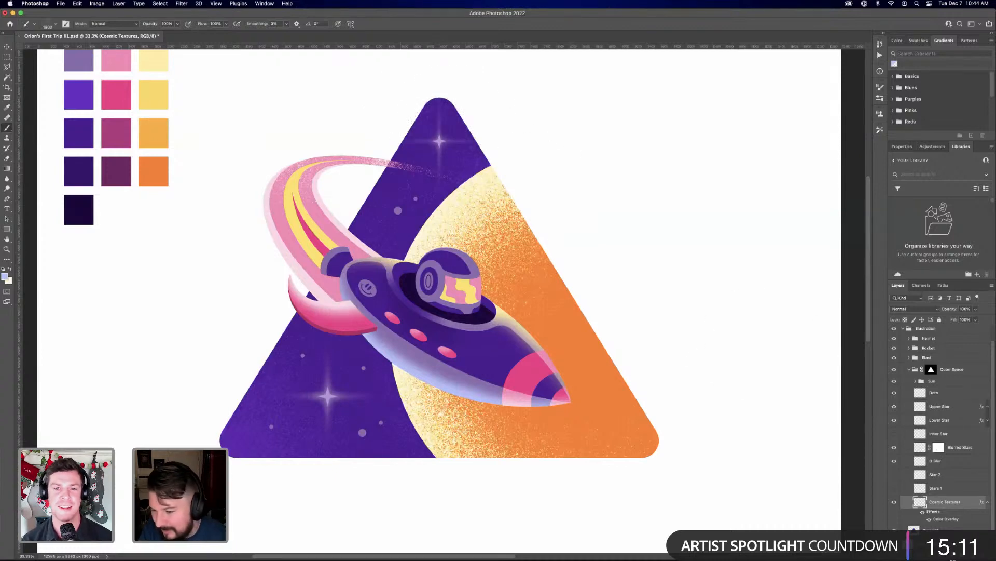
Spray light lavender grain around the two stars on a new layer above Cosmic Textures, using a reduced brush size
key("super+shift+alt+n")
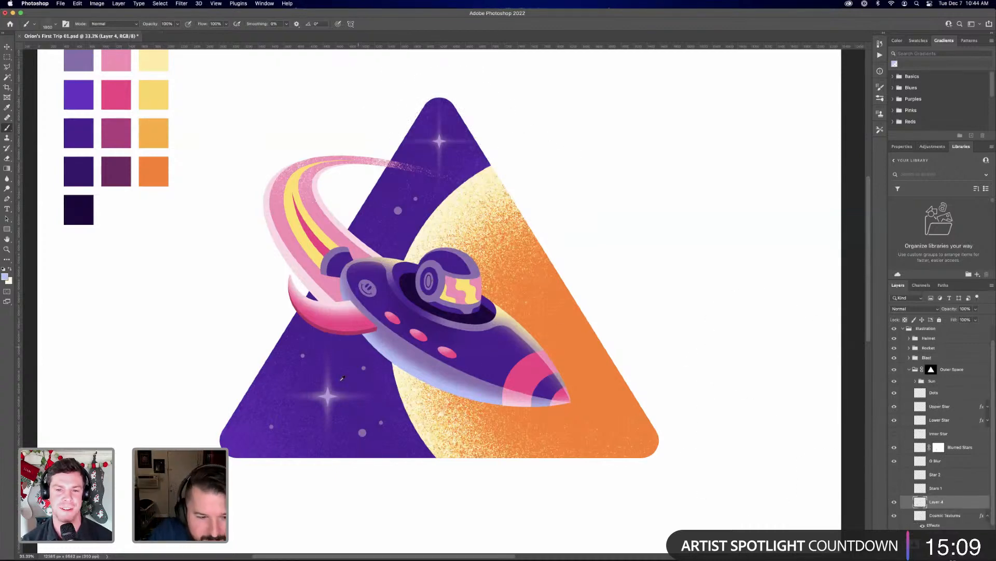
left_click_drag(330, 393, 355, 387)
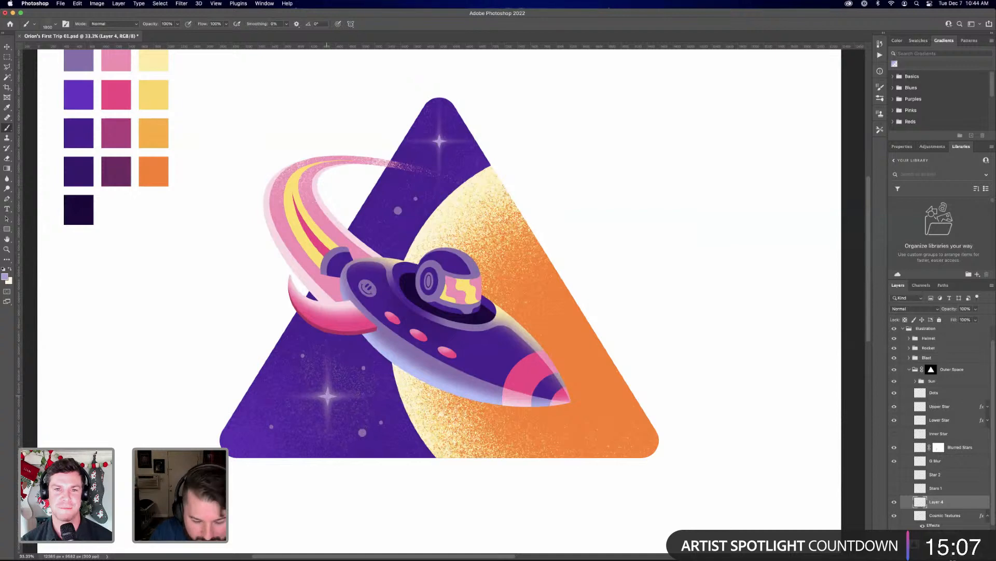
key("bracketleft")
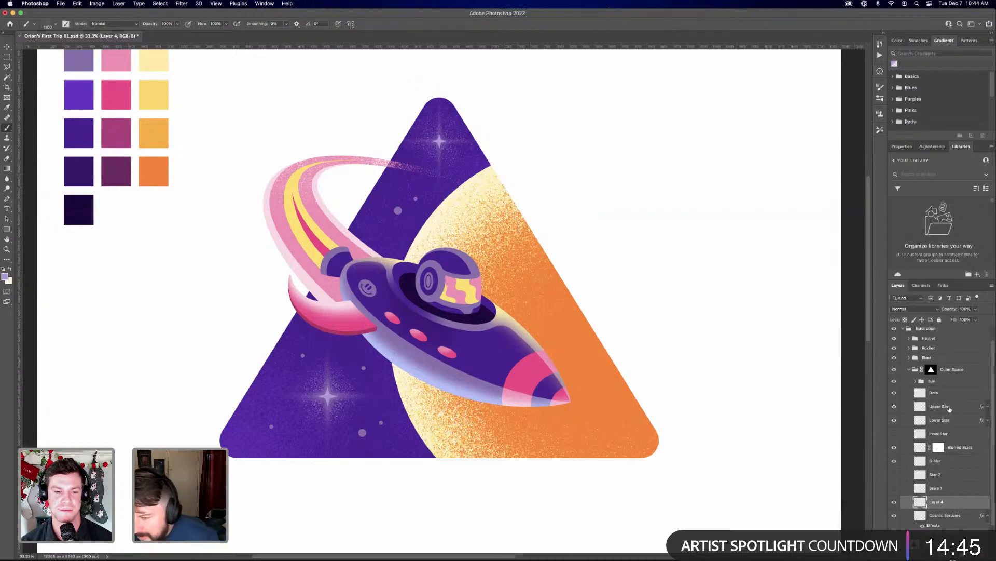
Move the Blurred Stars and G Blur layers directly above Cosmic Textures, and enlarge the grain brush with G Blur active
left_click(960, 449)
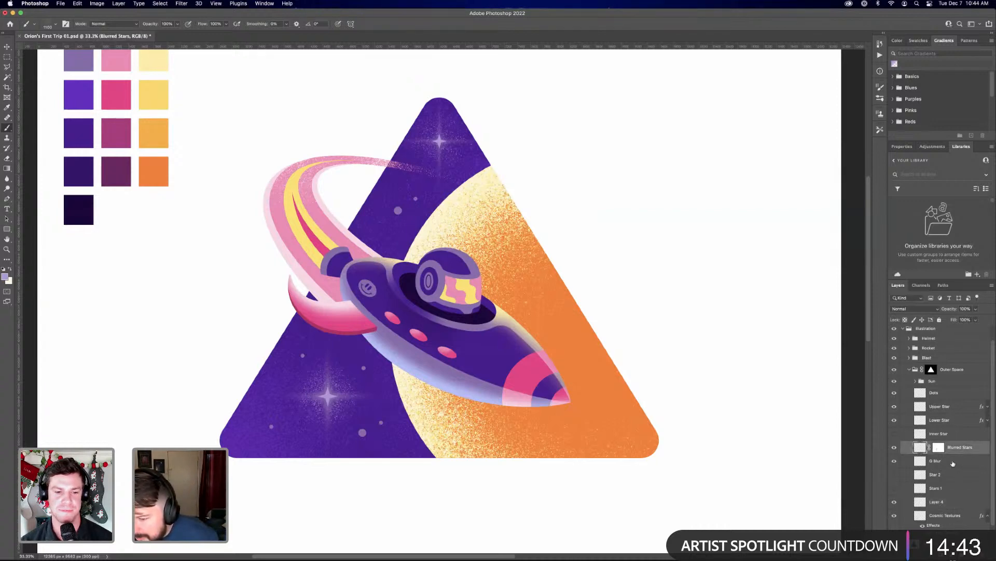
left_click(954, 462, "shift")
left_click_drag(958, 463, 960, 513)
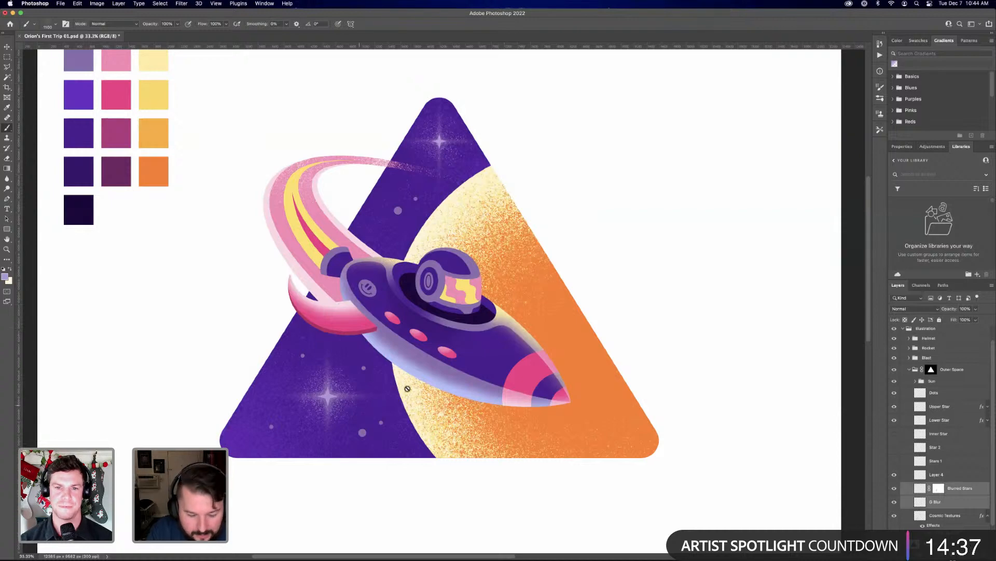
left_click(931, 503)
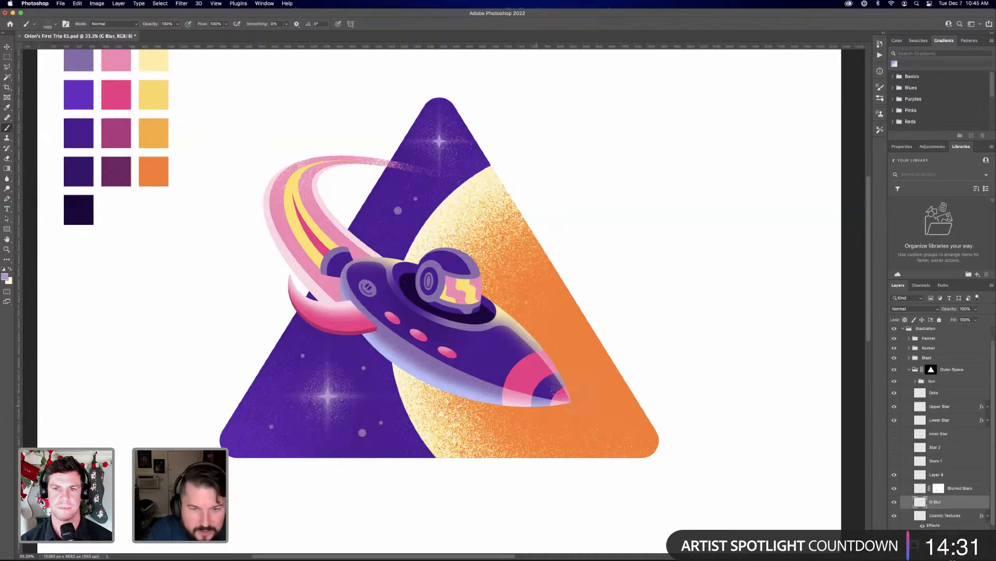
key("bracketright")
key("bracketright")
key("bracketright")
key("bracketright")
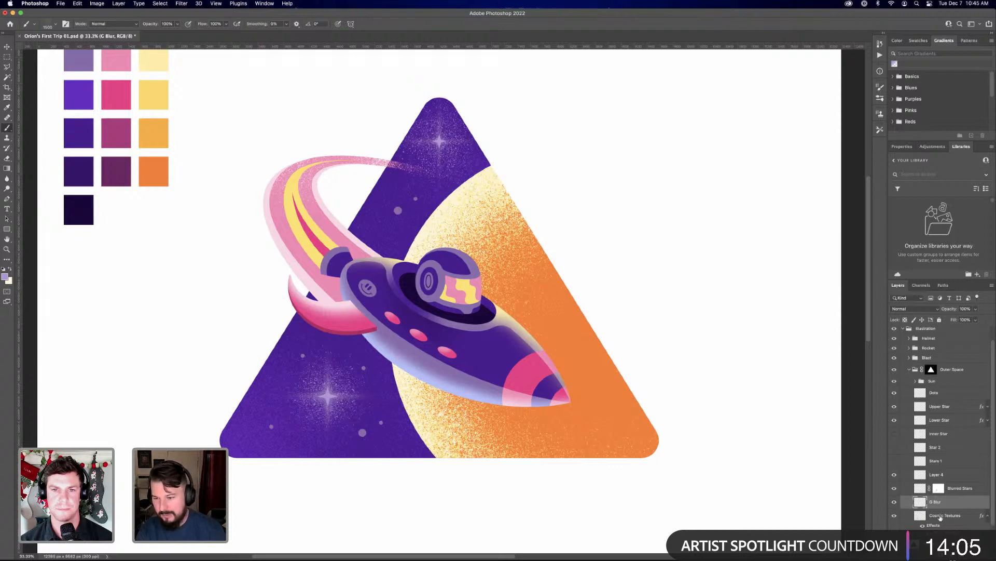
Compare the purple sky with the star grain on Layer 4 hidden and shown, leaving that layer visible and active
left_click(895, 474)
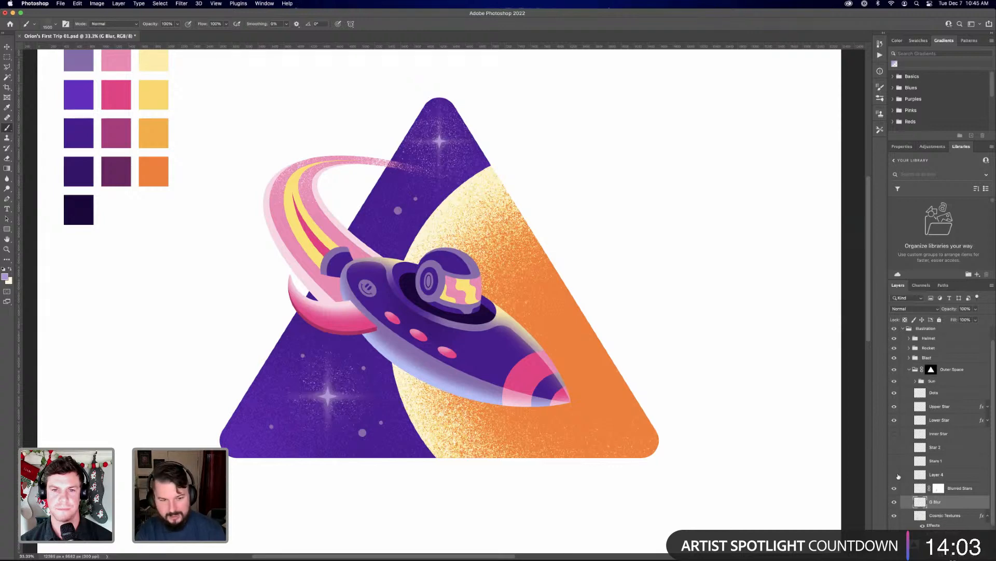
left_click(895, 475)
left_click(895, 474)
left_click(895, 475)
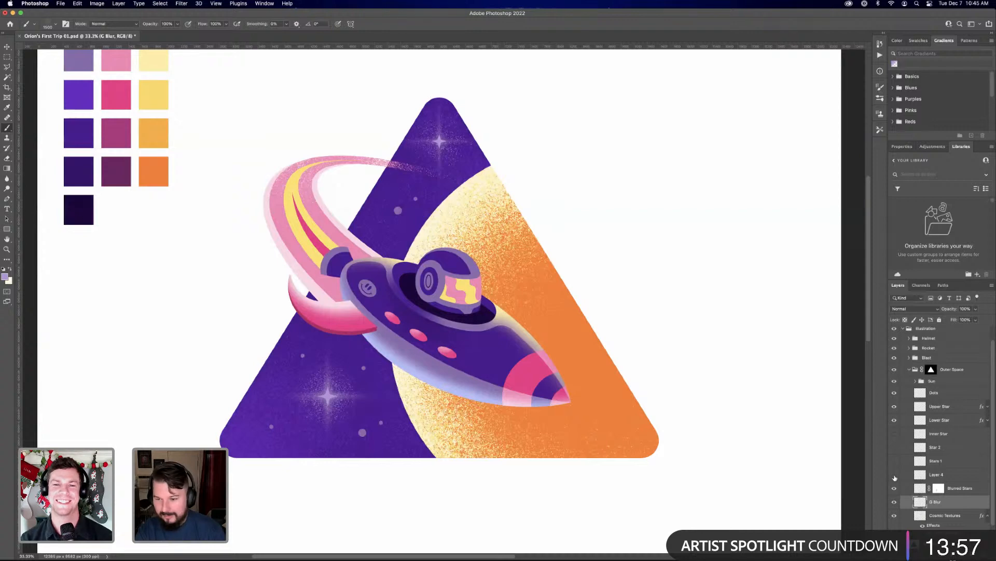
left_click(894, 476)
left_click(895, 476)
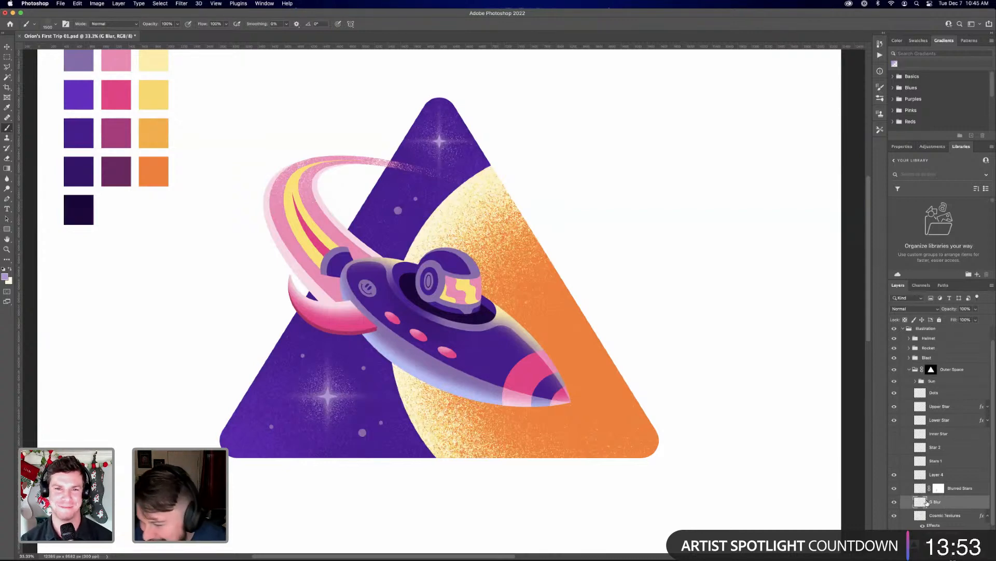
left_click(944, 476)
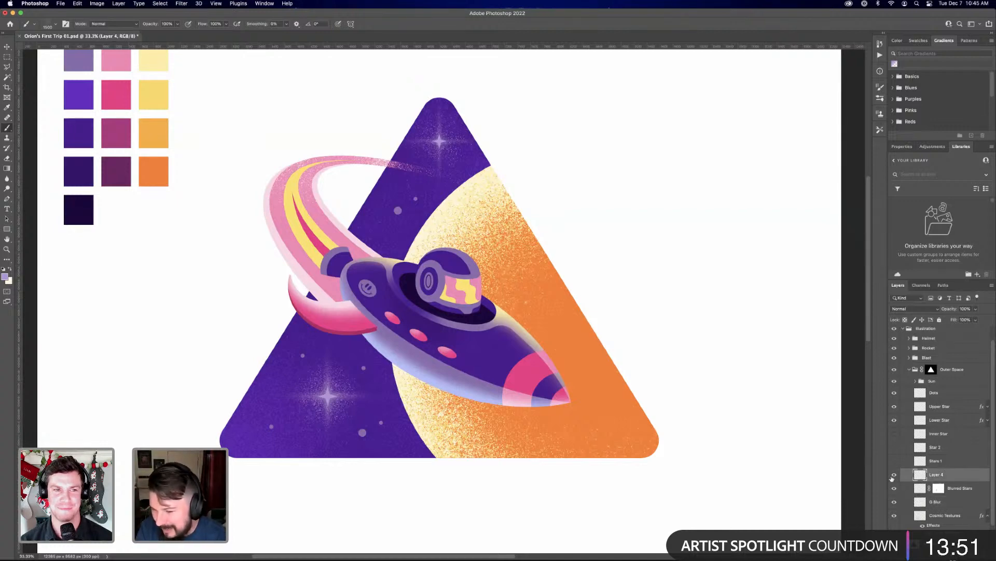
left_click(895, 476)
left_click(895, 476)
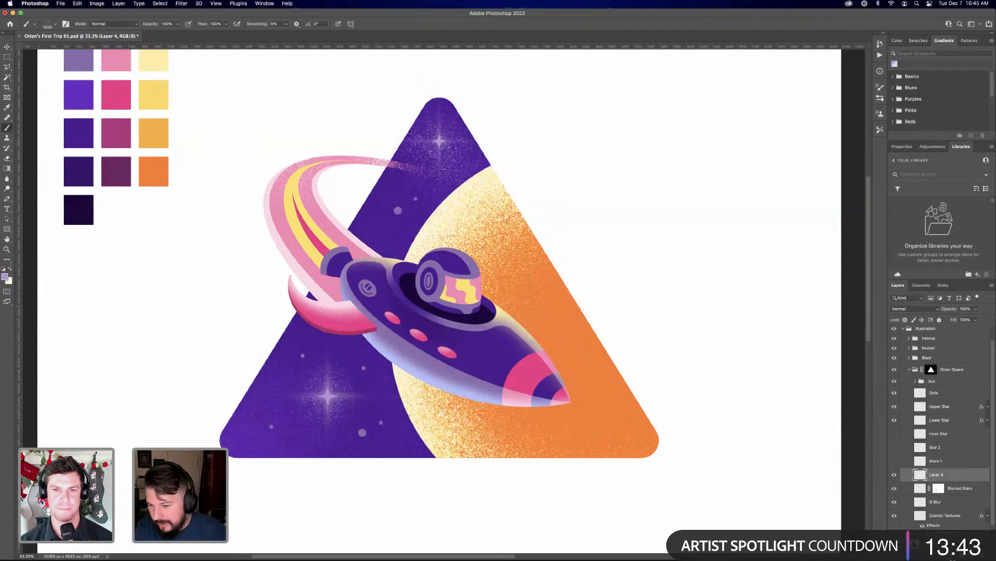
Try adjusting the star grain on Layer 4 with a layer mask painted in black, and remove the mask
left_click(933, 555)
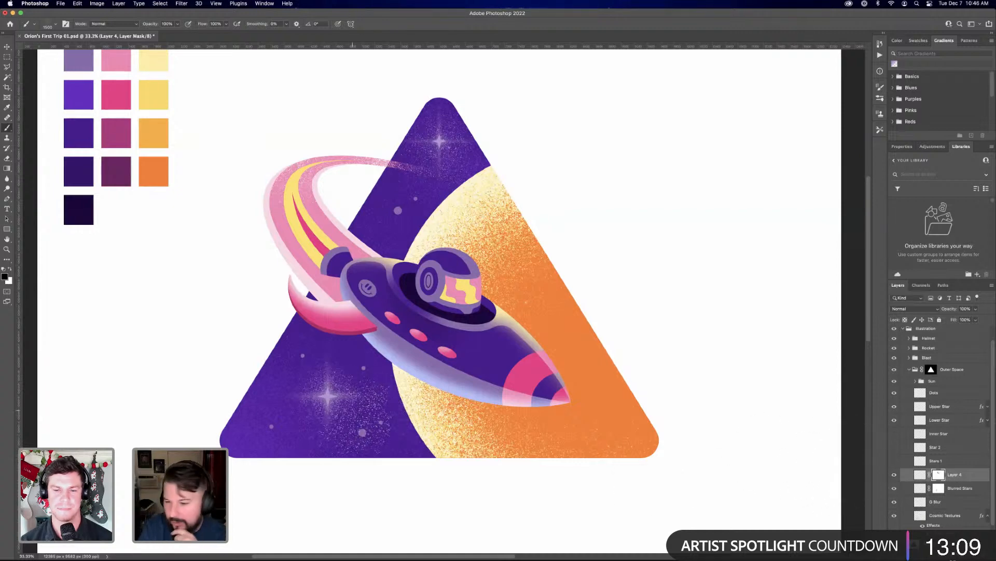
right_click(940, 476)
left_click(916, 492)
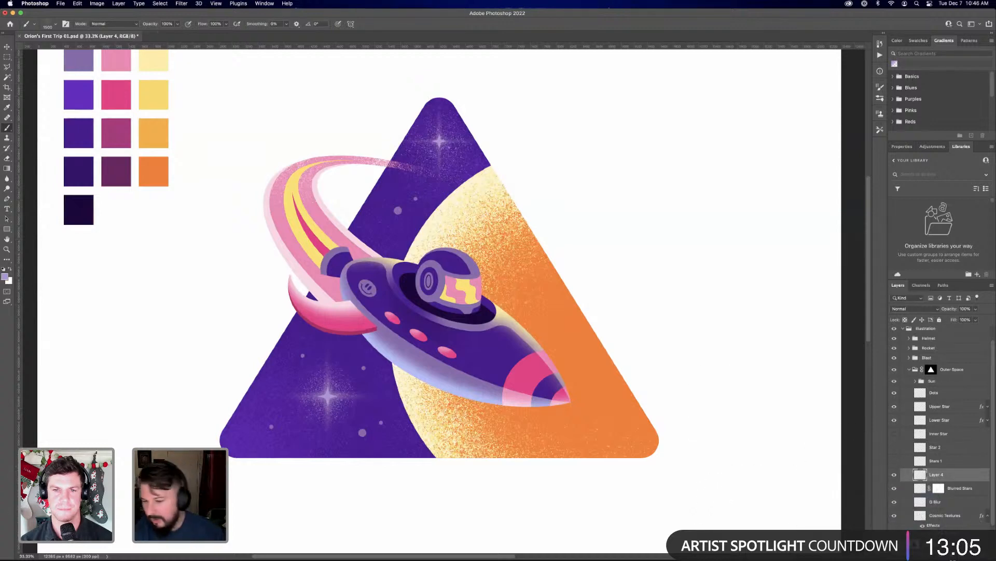
Add an empty layer directly above Cosmic Textures and rename the star grain layer as Star Textures
left_click(941, 506)
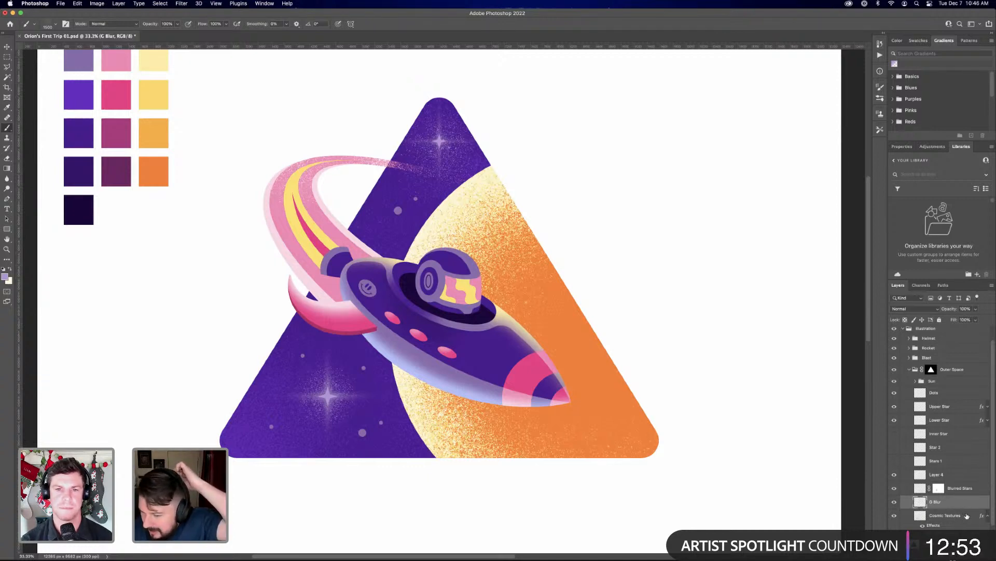
left_click(946, 516)
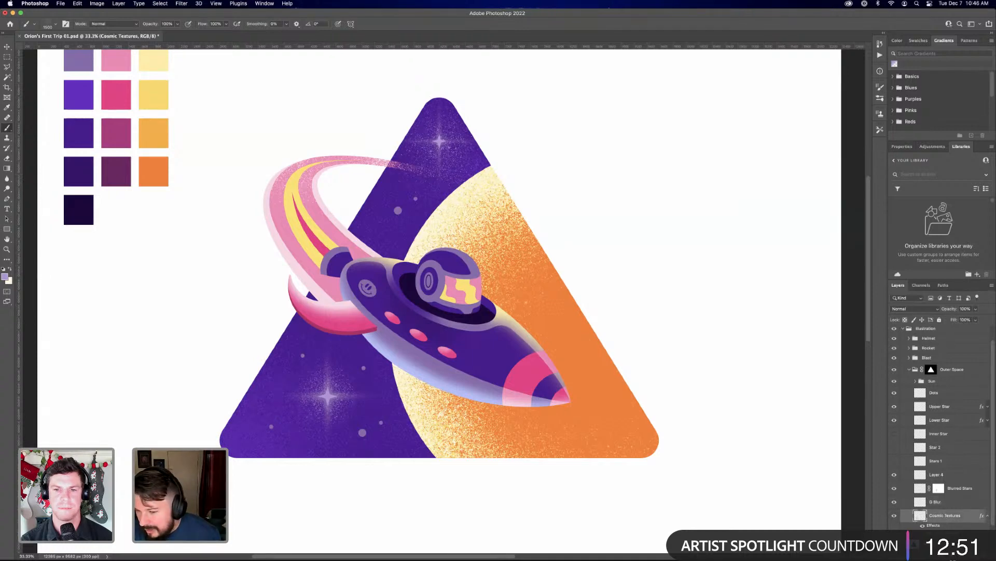
key("super+alt+shift+n")
scroll(966, 493, "down", 2)
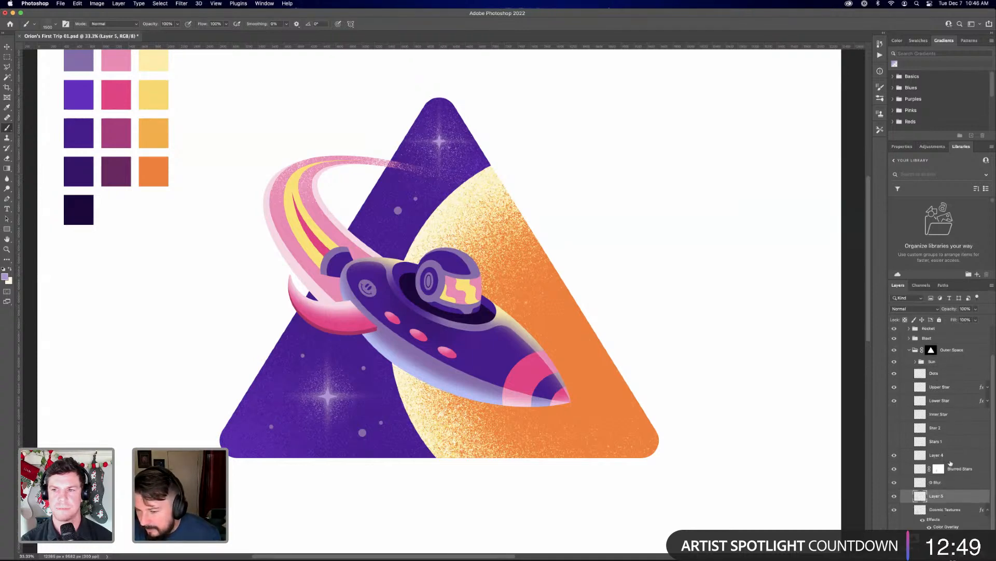
left_click(936, 455)
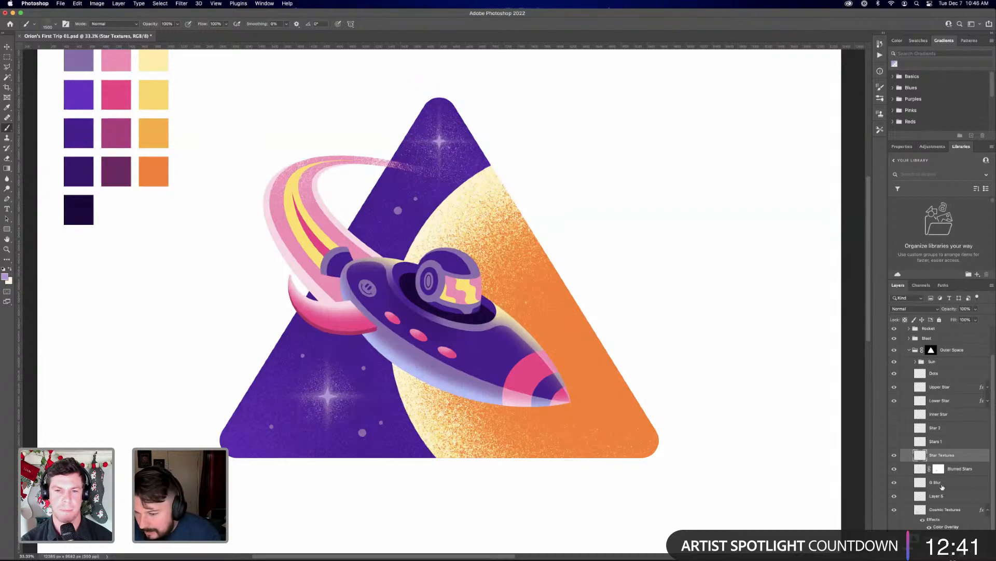
Spray a glow of light lavender-blue grain into the pyramid's lower-left corner on Layer 5 with an enlarged brush, consulting the Concept Sketch
left_click(943, 485)
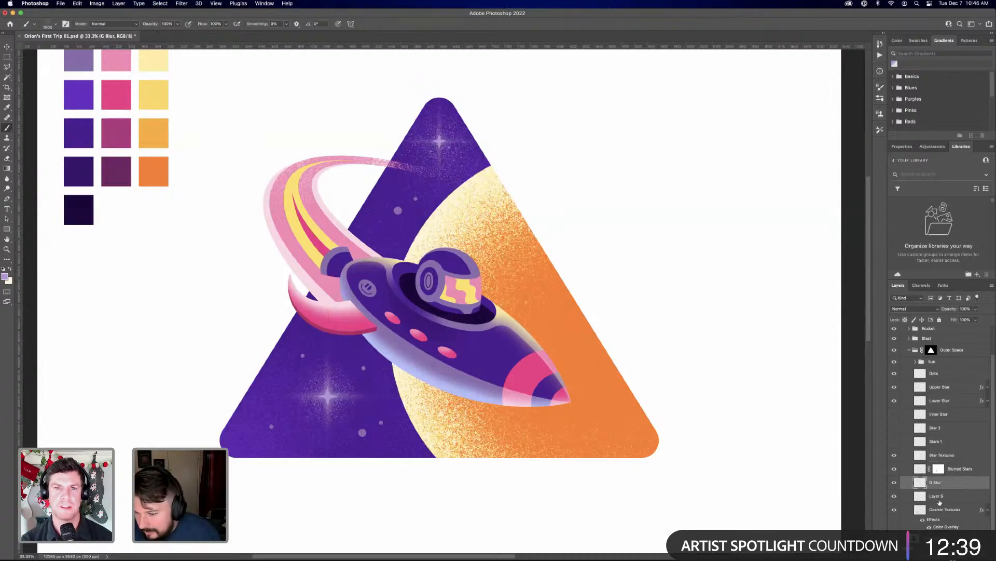
left_click(939, 501)
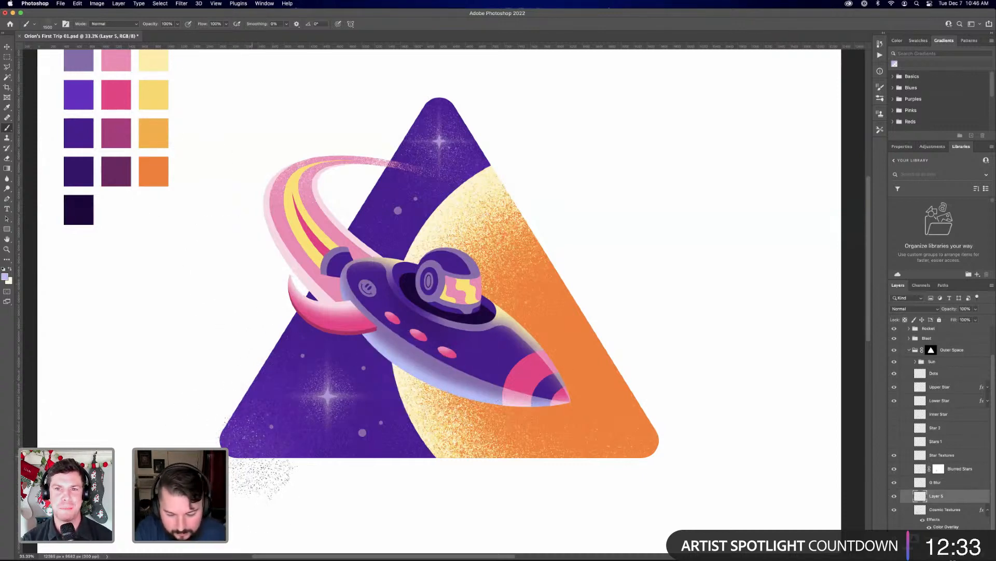
key("bracketright")
key("bracketright")
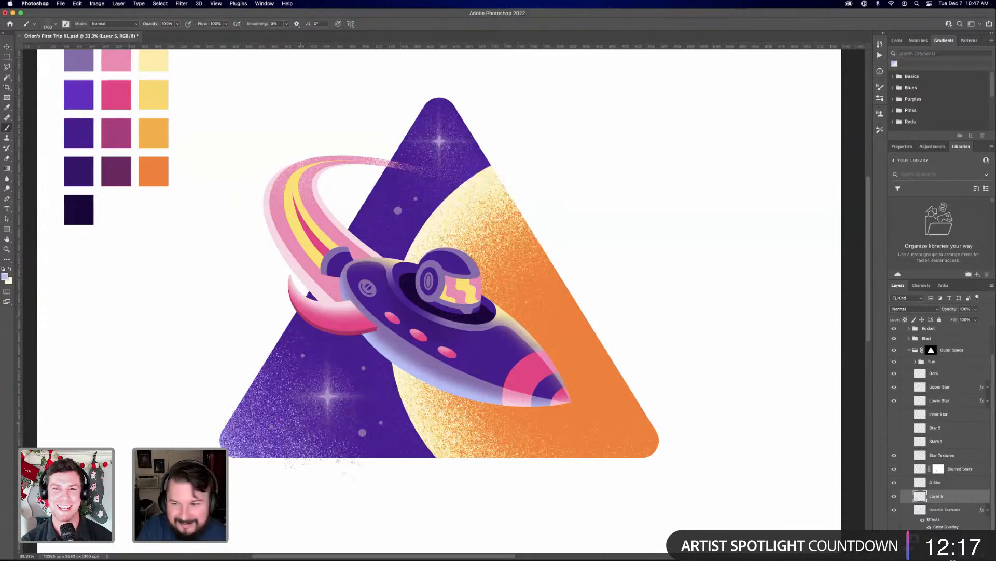
scroll(929, 390, "up", 3)
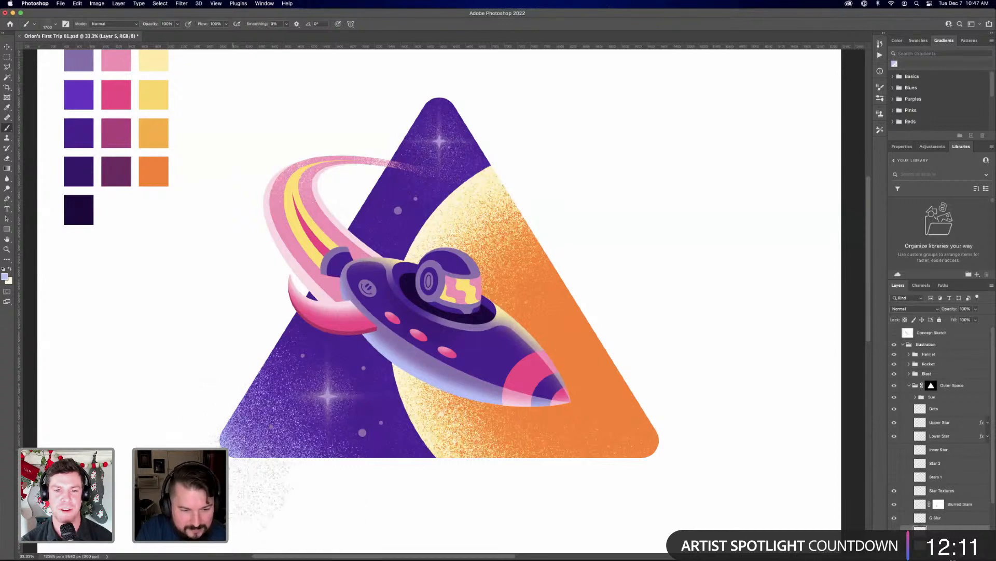
left_click(895, 333)
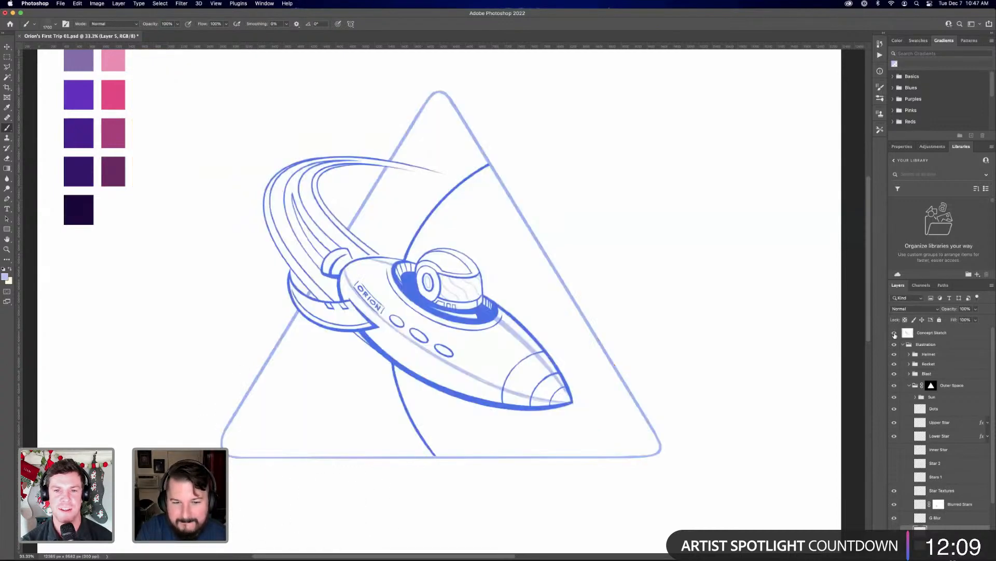
left_click(895, 334)
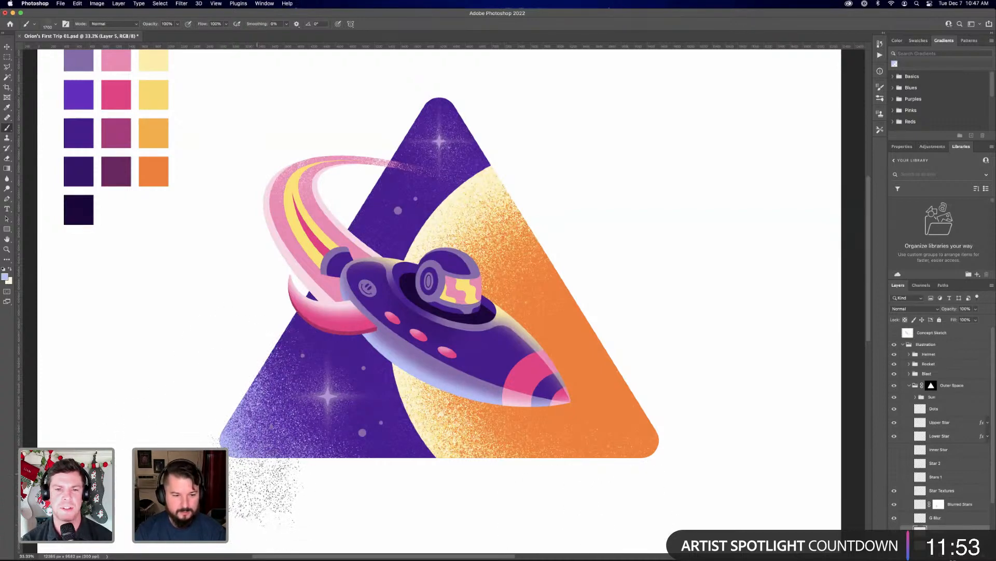
mouse_move(270, 558)
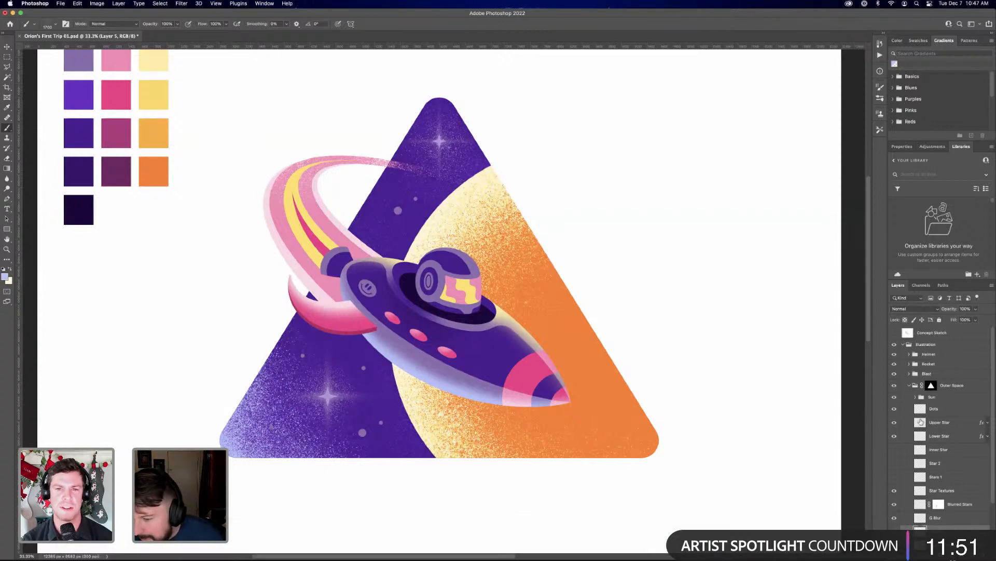
Spray white grain inside the outlines of the Dots layer on a new layer above it, and name that layer Dots Texture
left_click(942, 411)
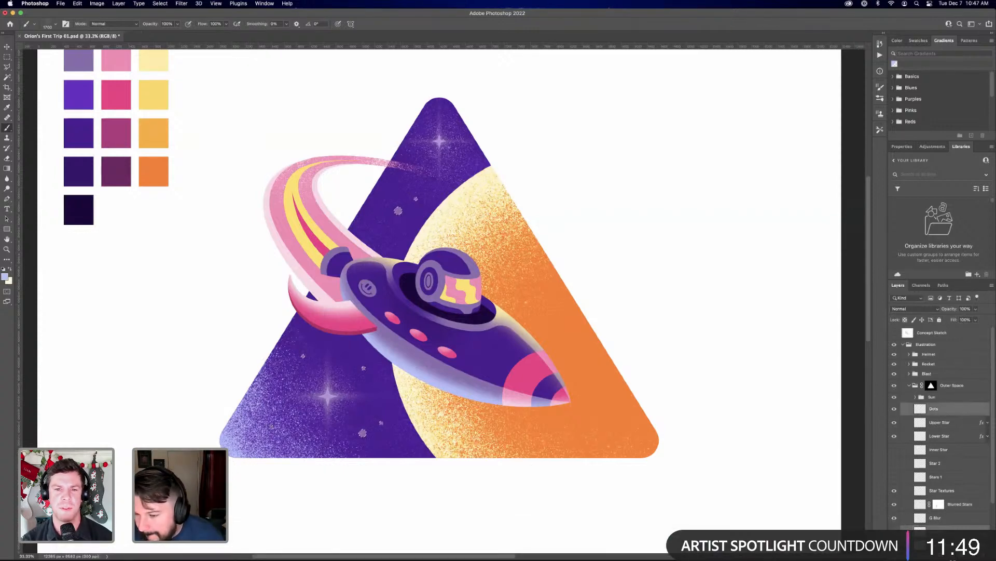
key("super+shift+alt+n")
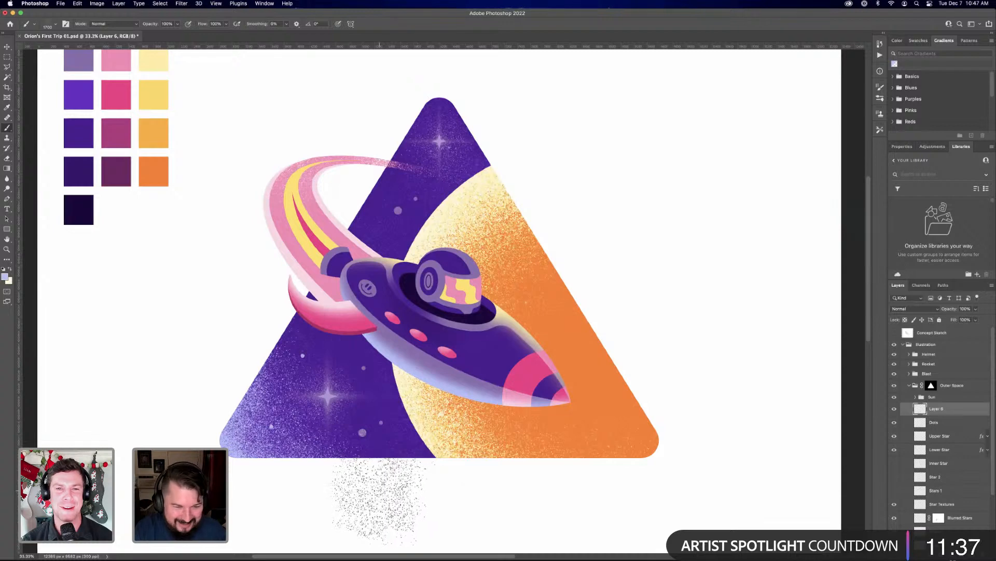
left_click(289, 474, "alt")
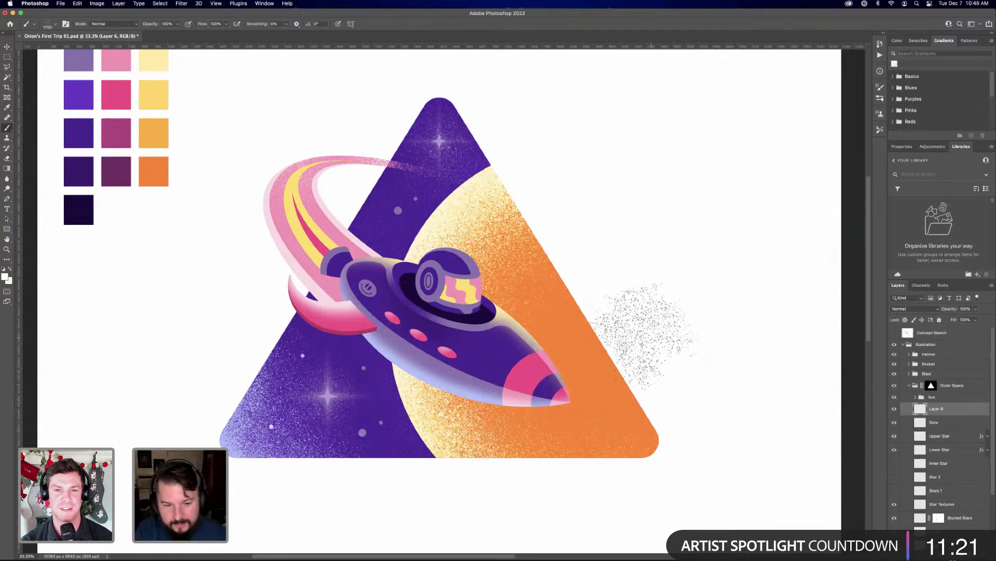
key("super+minus")
key("super+minus")
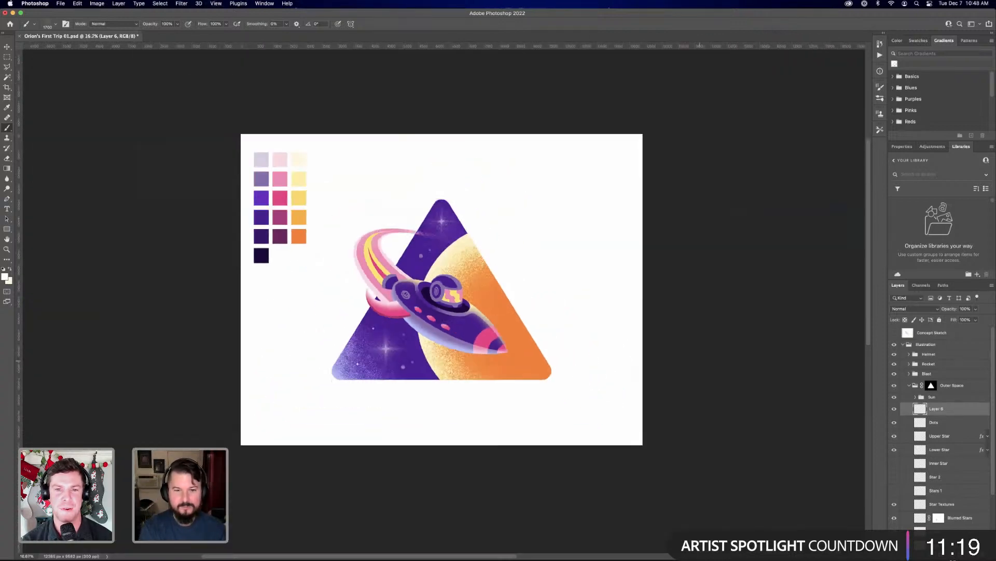
key("super+equal")
key("super+equal")
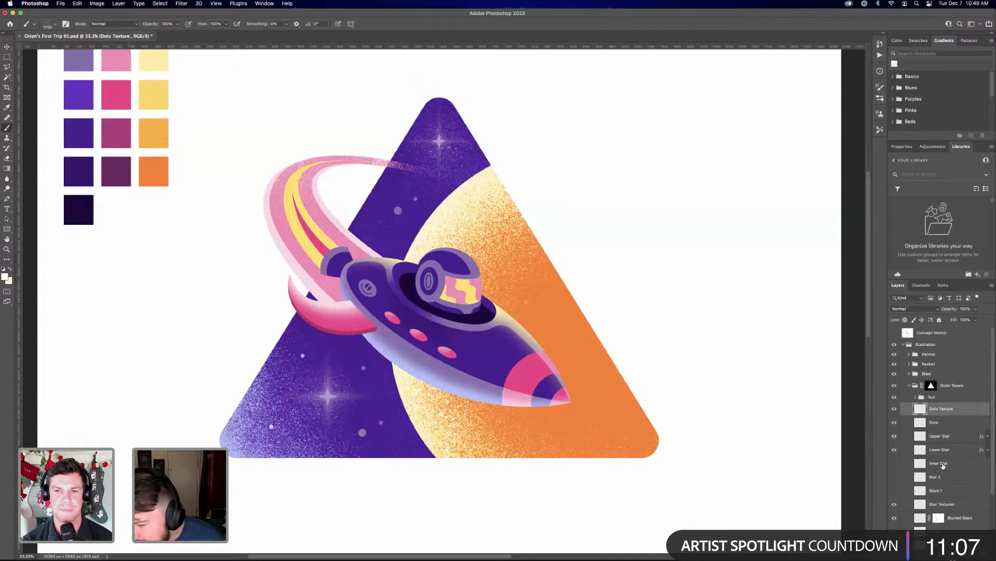
Rename the layer with the lower-left corner grain as Blue Glow
left_click(946, 462)
scroll(947, 455, "down", 3)
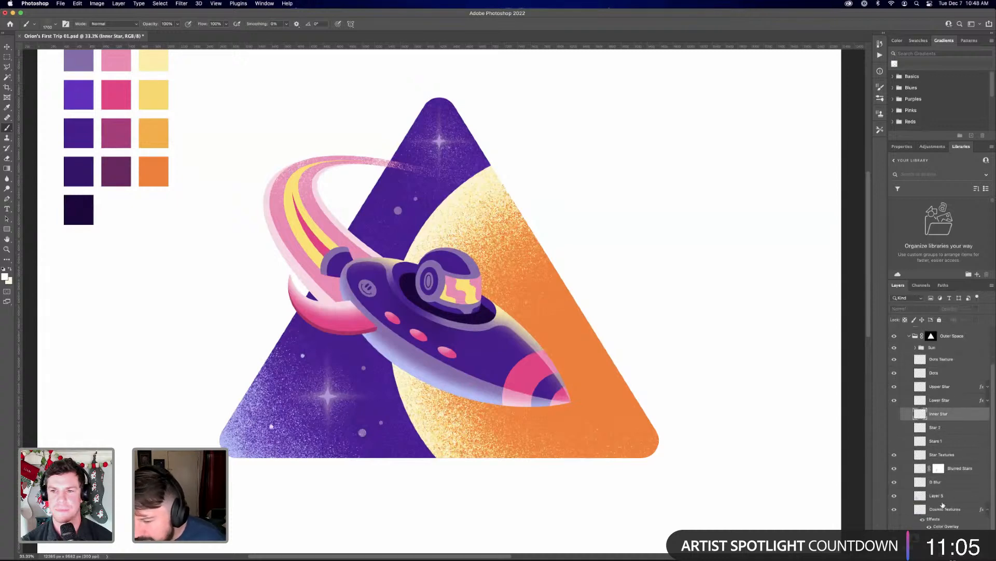
double_click(942, 495)
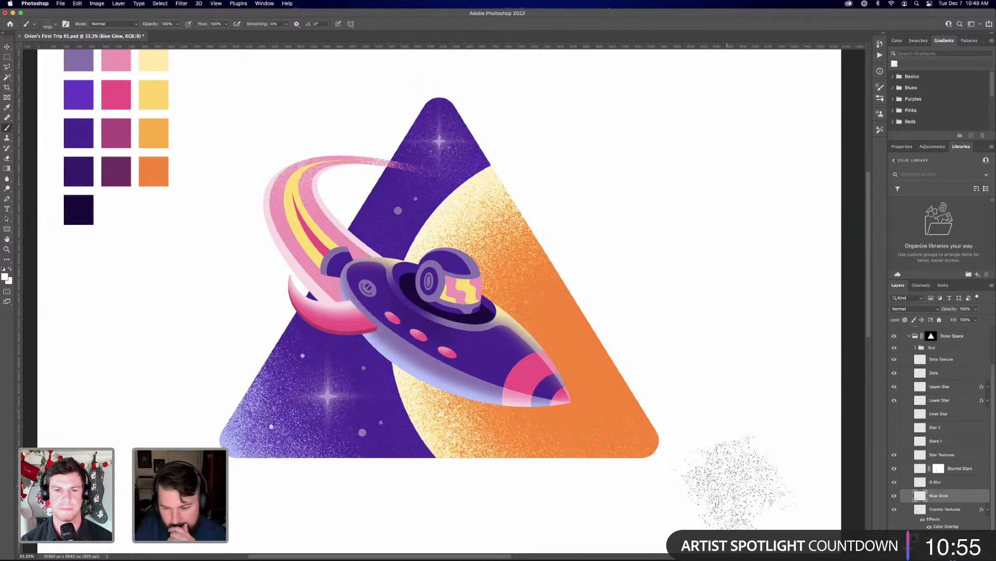
Add an empty layer above Cosmic Textures and move it above Dots Texture, directly below the Sun group
scroll(908, 358, "up", 2)
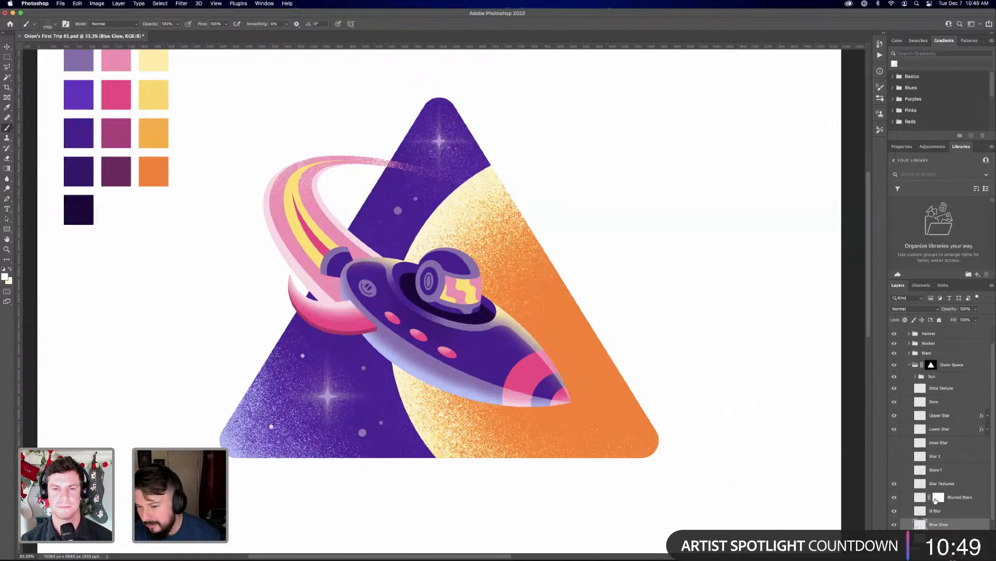
left_click(944, 537)
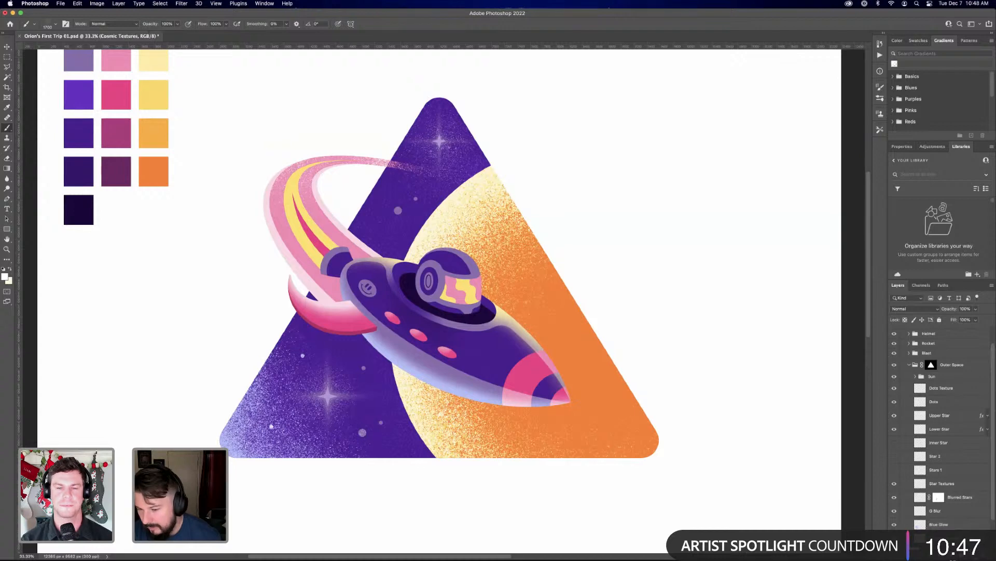
scroll(959, 521, "down", 2)
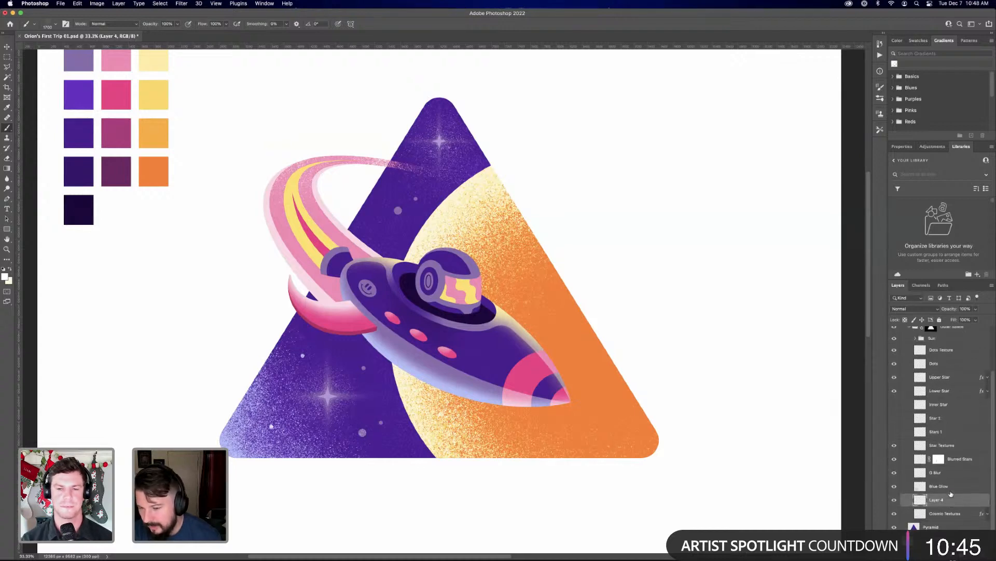
left_click_drag(959, 511, 932, 356)
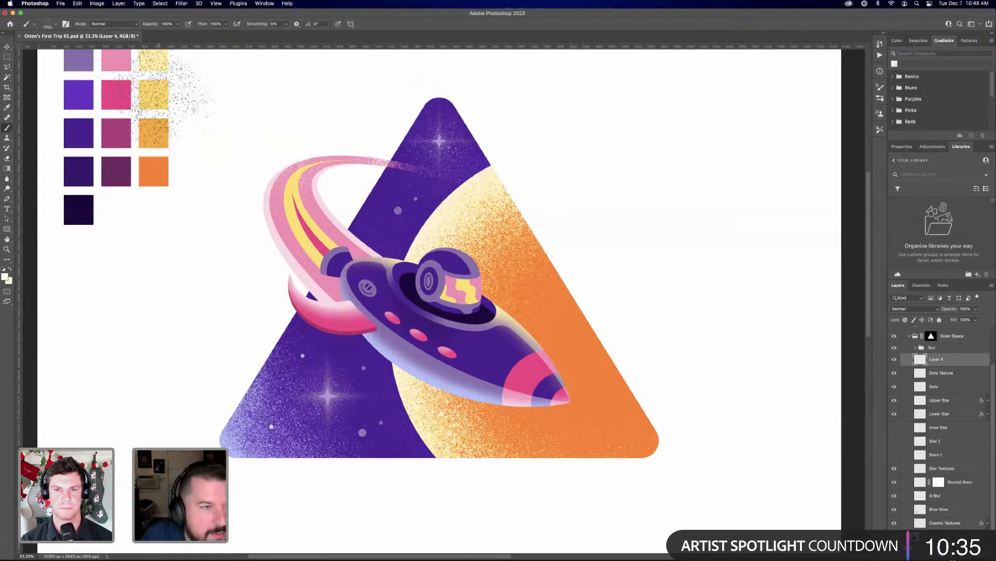
Spray grain over the purple sky along the sun's edge on the new Layer 4, using pale yellow sampled from the palette
left_click(155, 58, "alt")
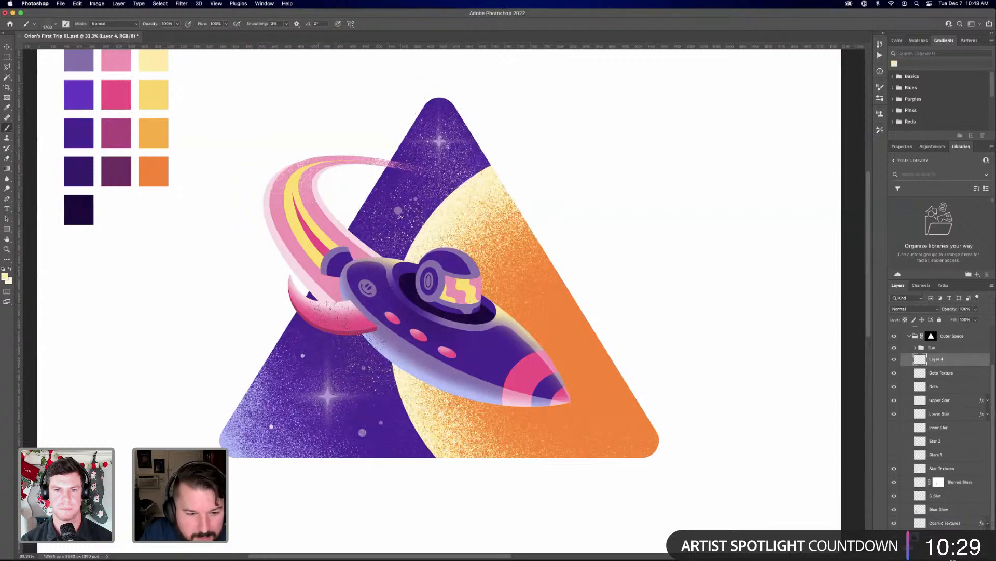
left_click_drag(390, 369, 330, 372)
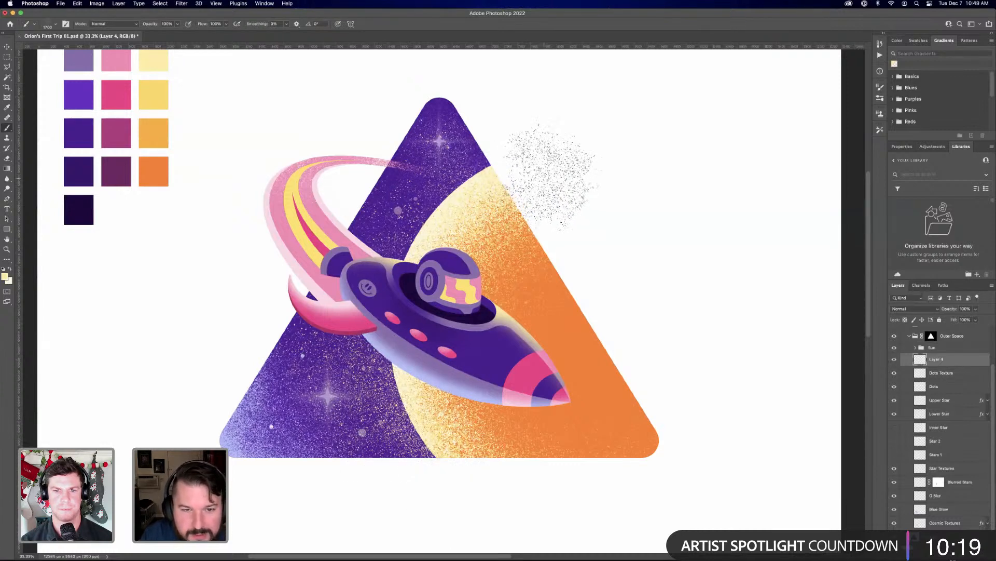
mouse_move(549, 169)
left_mouse_down()
mouse_move(459, 200)
mouse_move(400, 283)
mouse_move(418, 405)
mouse_move(486, 452)
left_mouse_up()
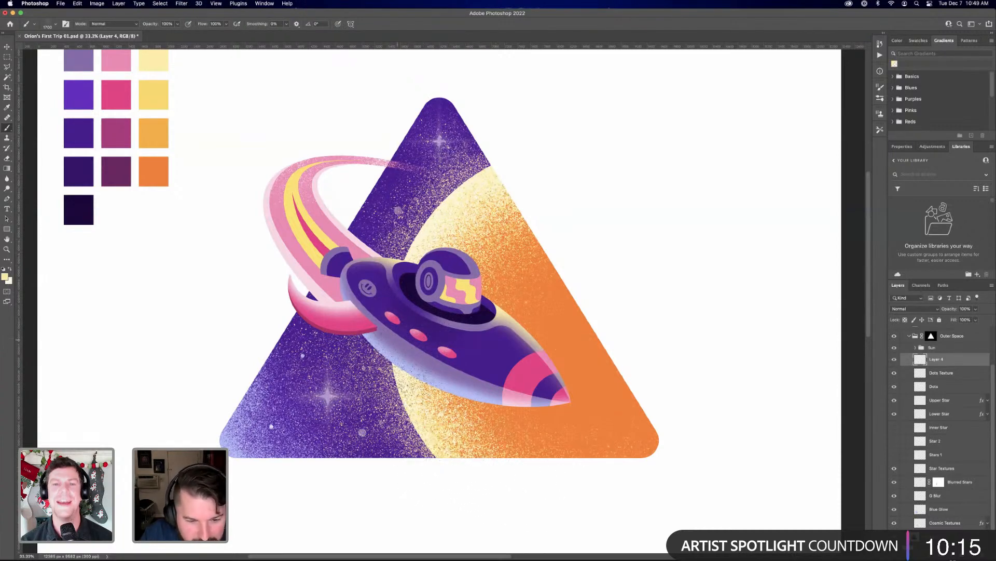
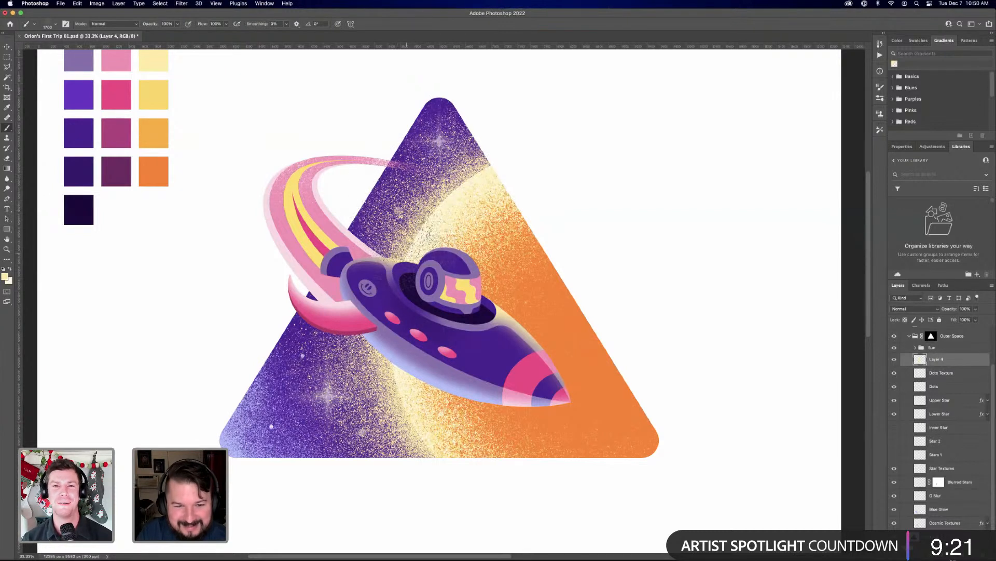
Add an empty layer above Layer 4 and another above Textured Highlights at the top of the Sun group
scroll(483, 332, "down", 1)
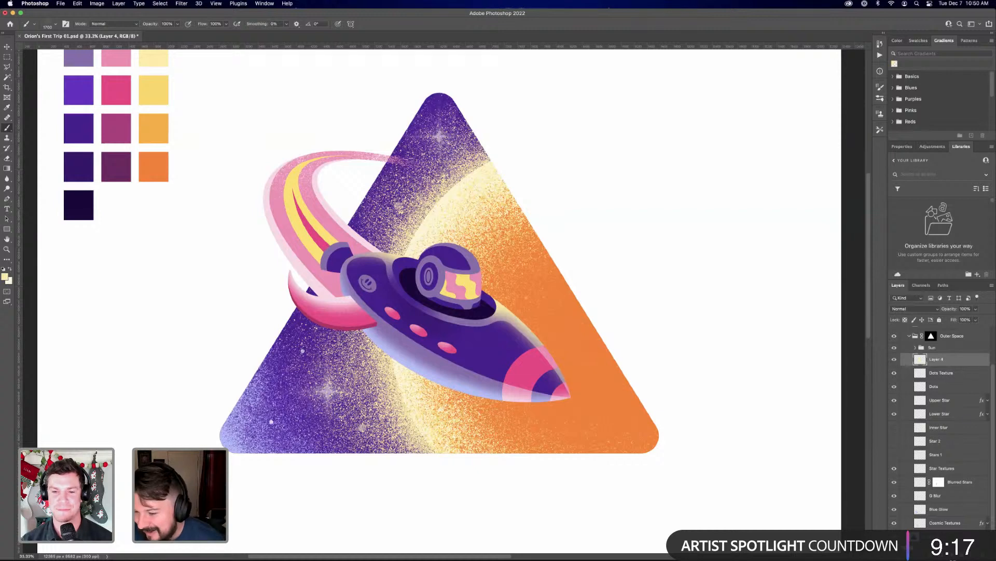
key("super+alt+shift+n")
scroll(882, 397, "down", 2)
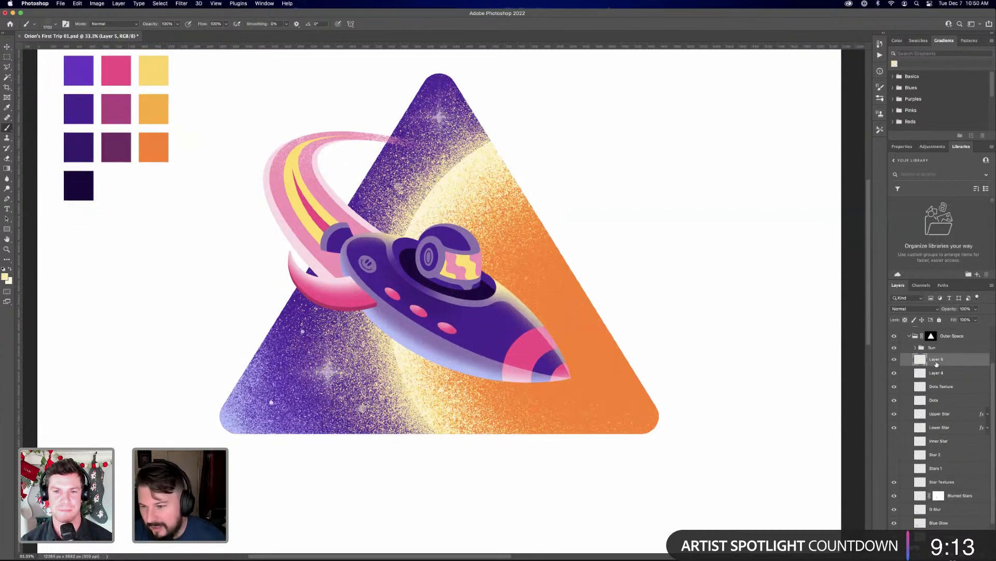
left_click(916, 348)
left_click(954, 360)
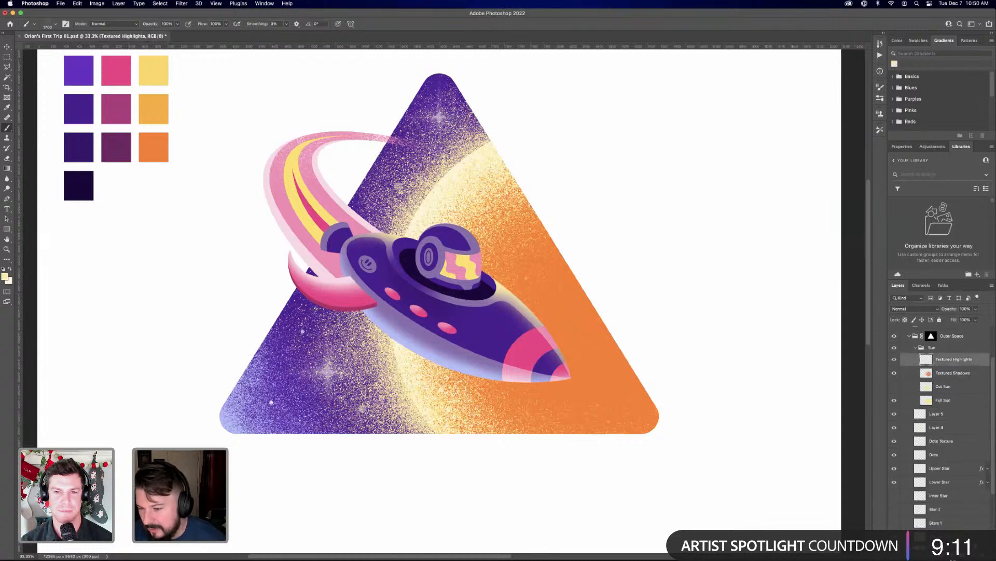
key("alt+shift+super+n")
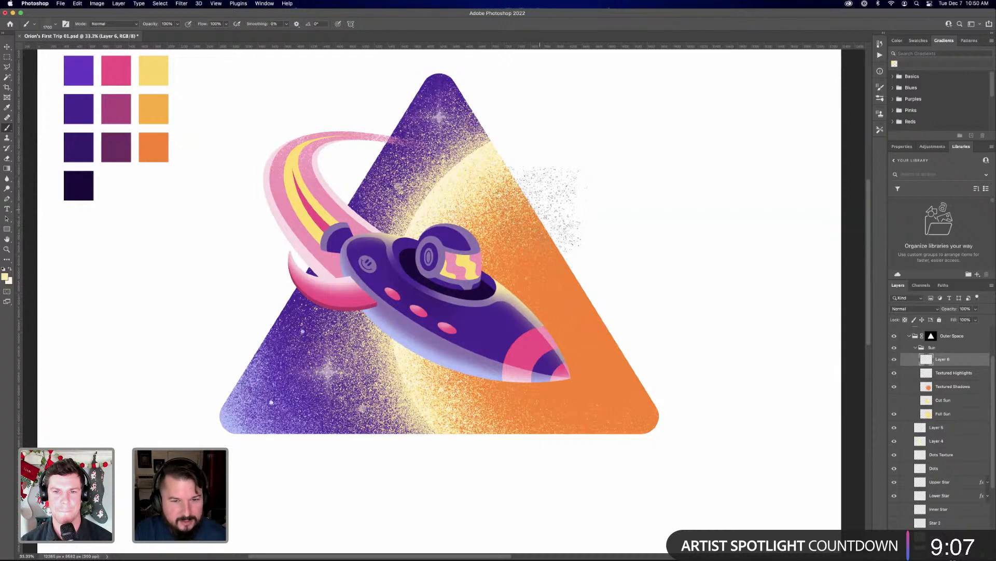
Spray very pale cream grain along the sun's edge on the new Layer 6, keeping it inside a selection of the sun, and deselect
key("i")
left_click(9, 279)
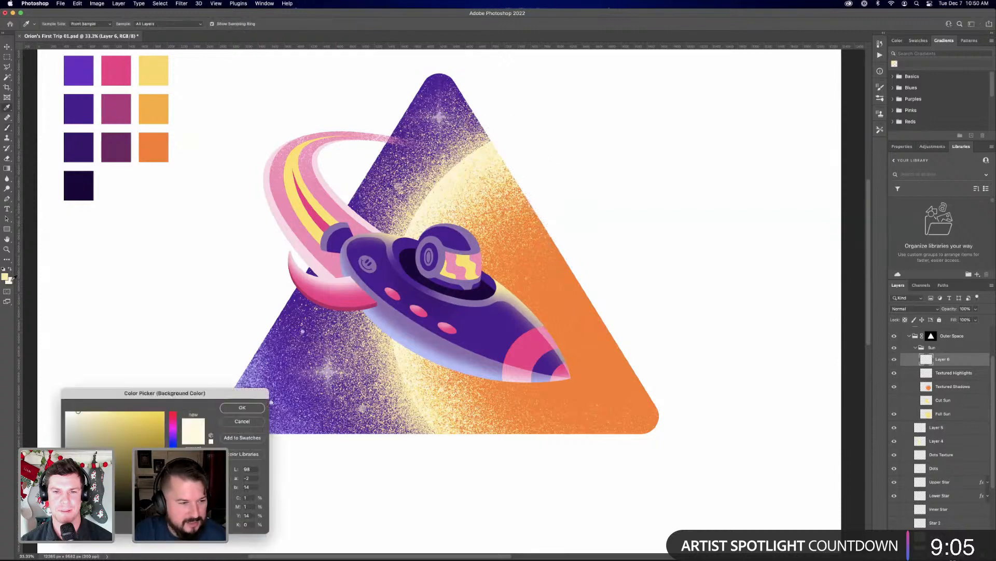
left_click(242, 407)
key("b")
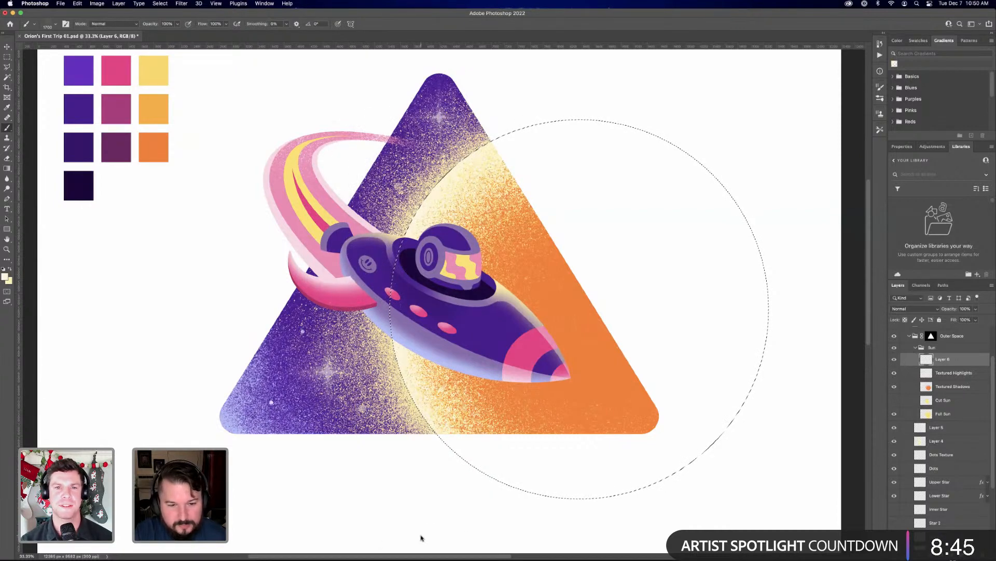
key("ctrl+d")
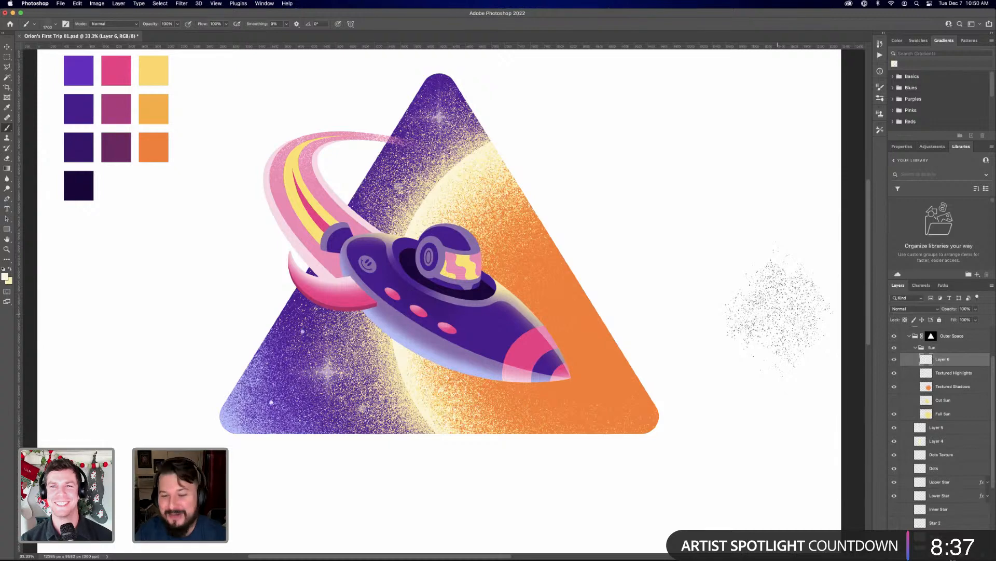
Switch to Chrome, examine the Rocket Launch Station Illustration in the website's portfolio, and return to Photoshop
mouse_move(675, 548)
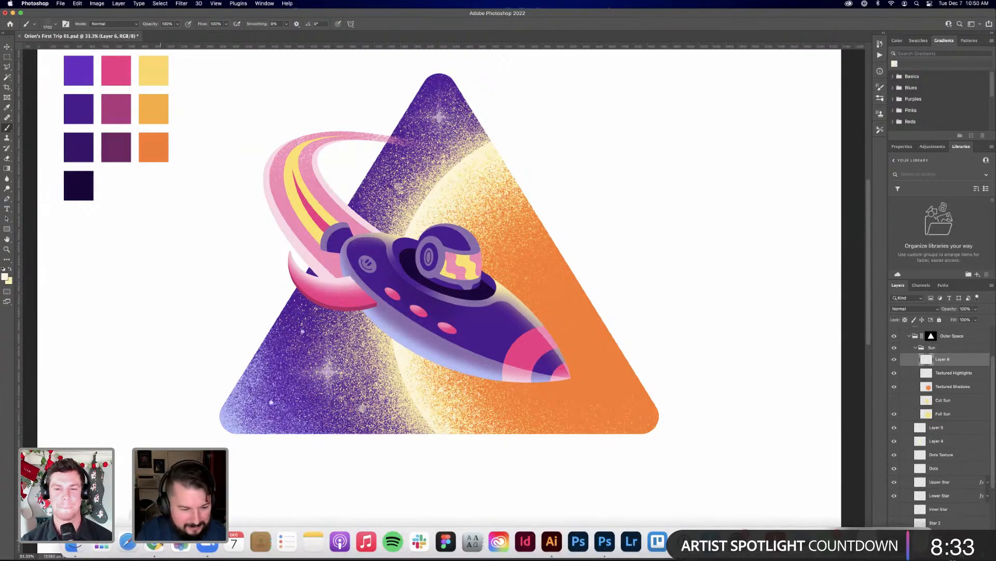
right_click(154, 543)
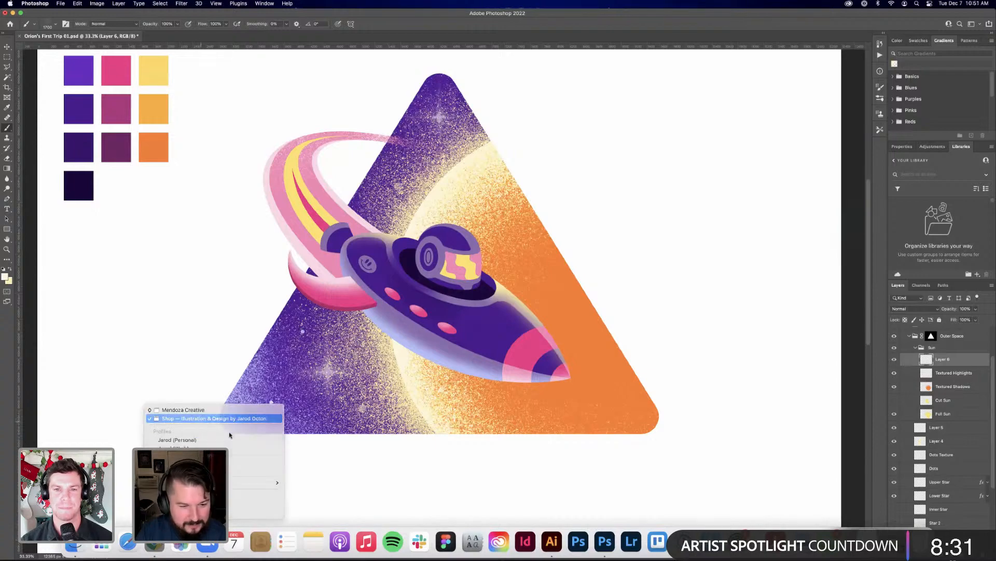
left_click(198, 420)
scroll(272, 125, "up", 15)
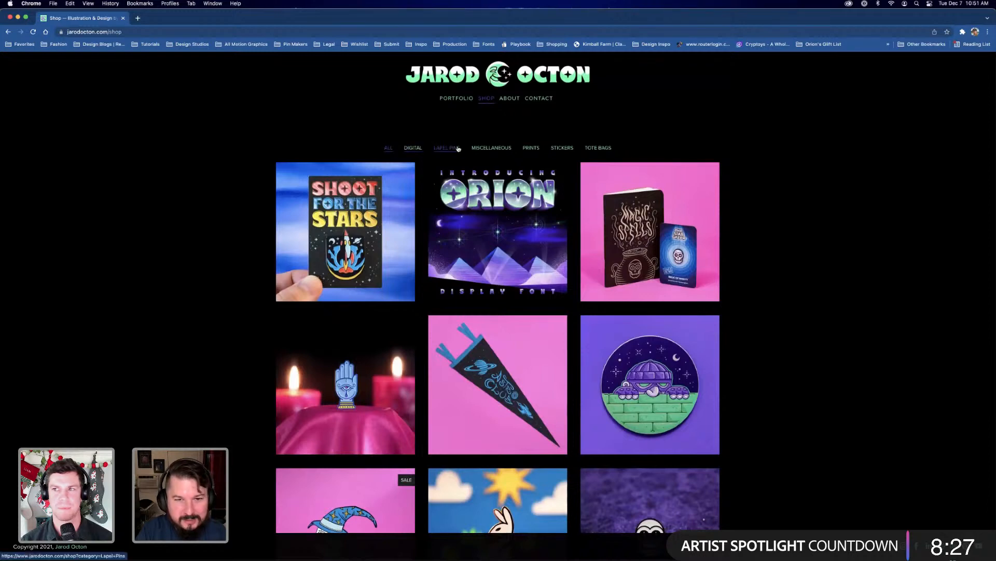
left_click(462, 99)
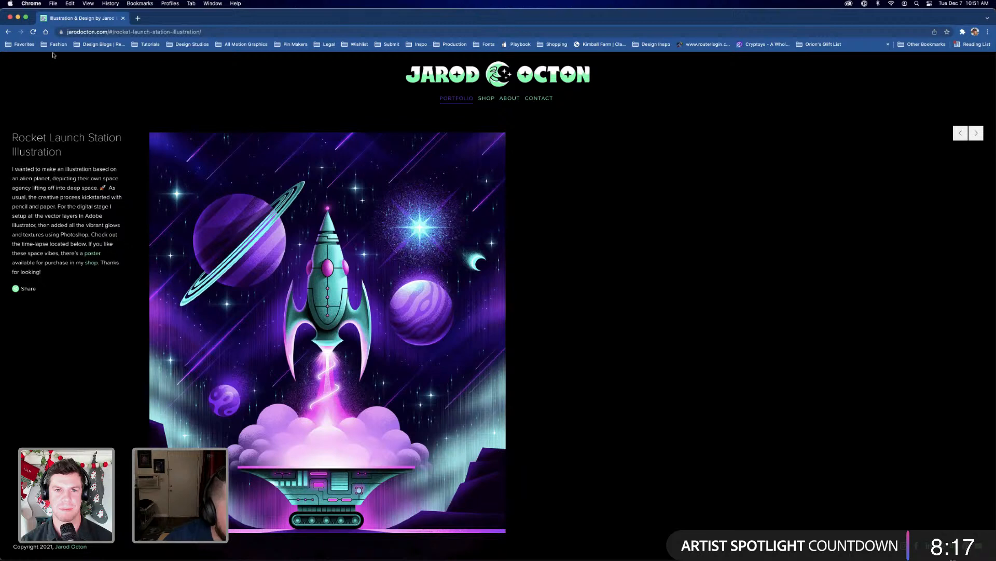
scroll(98, 102, "down", 6)
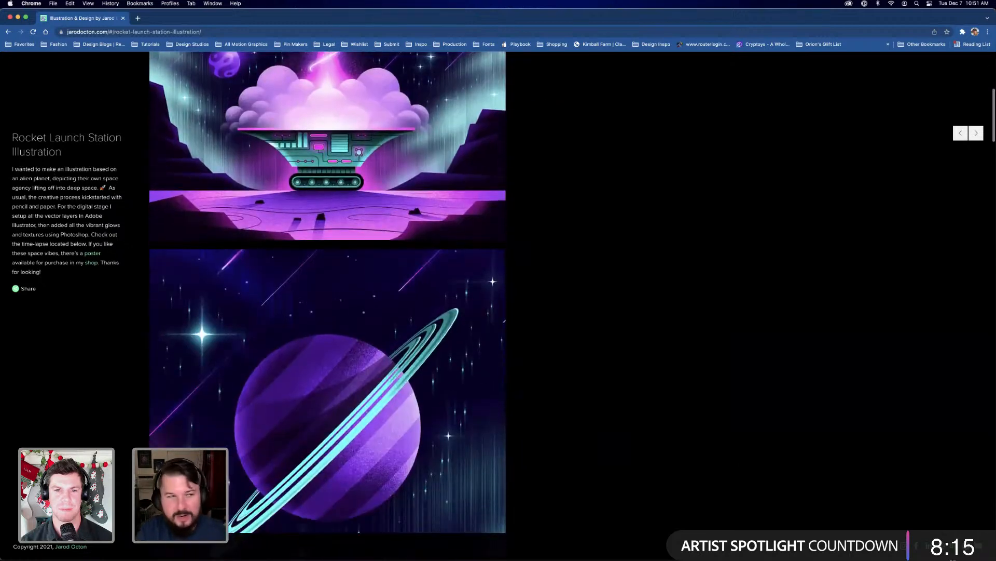
left_click(29, 5)
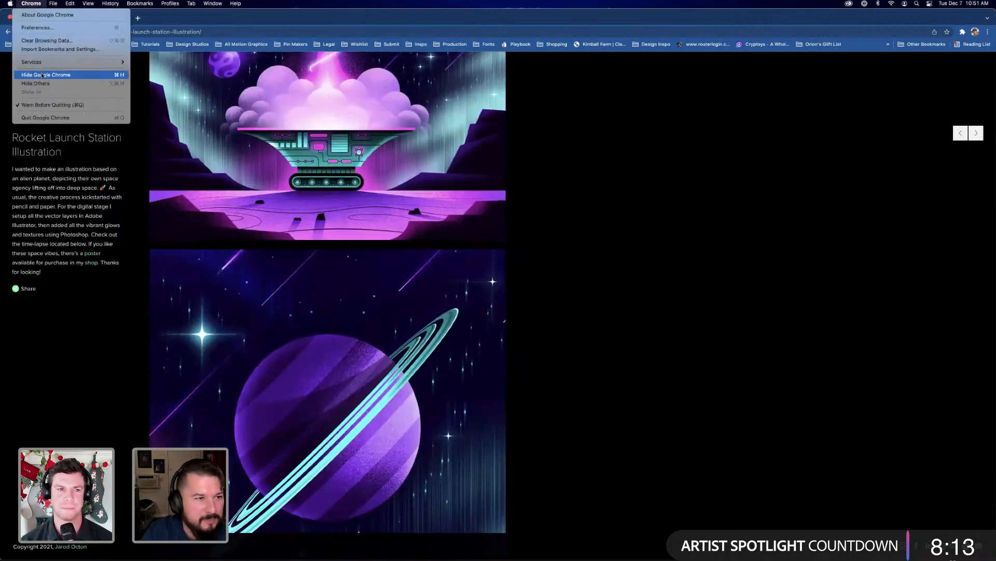
left_click(549, 202)
key("super+Tab")
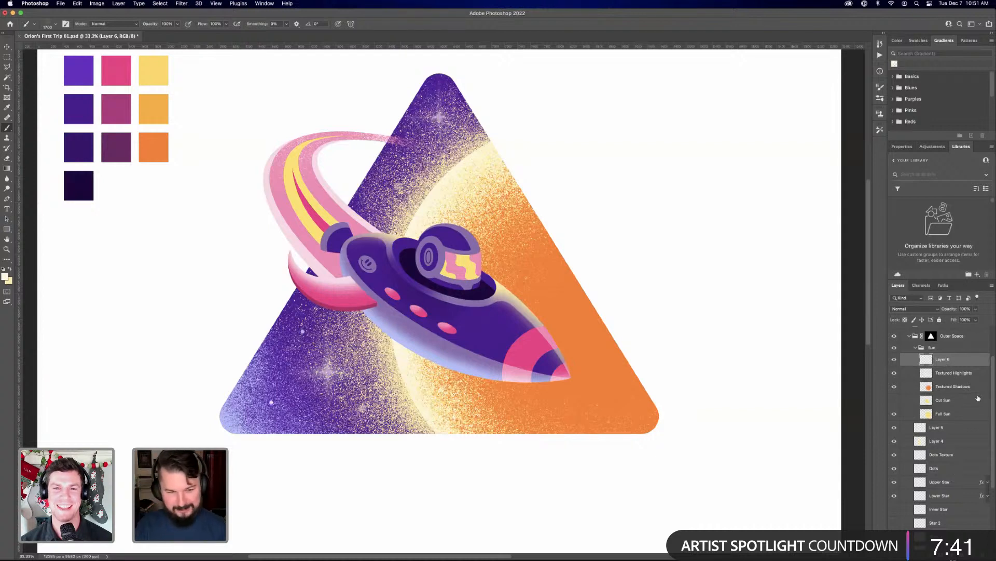
scroll(970, 386, "down", 1)
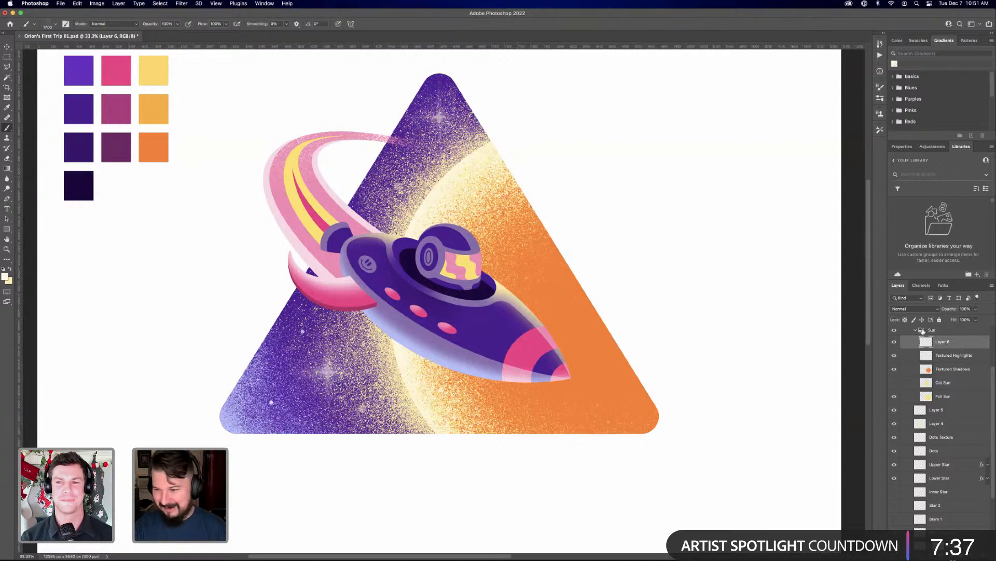
left_click(911, 309)
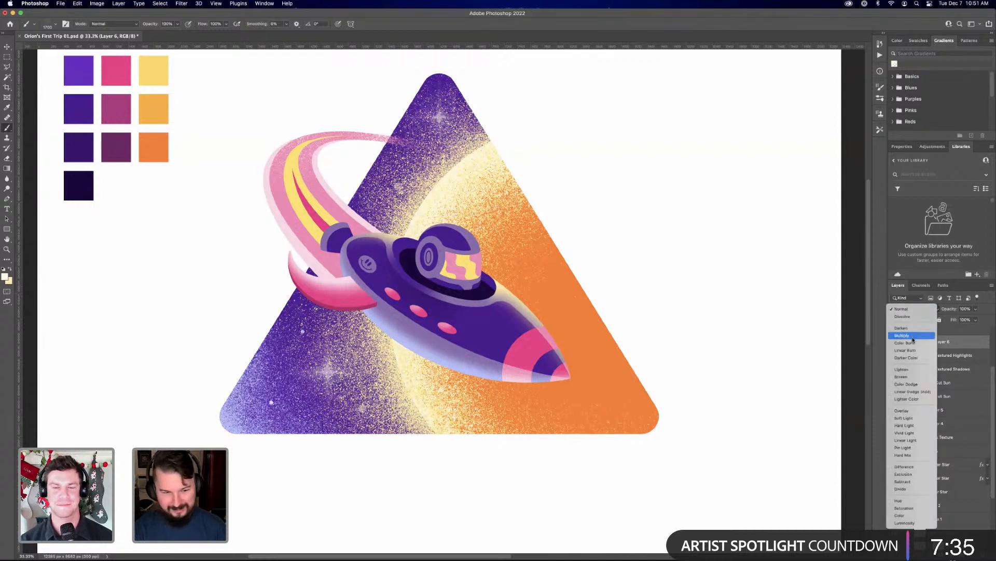
left_click(945, 370)
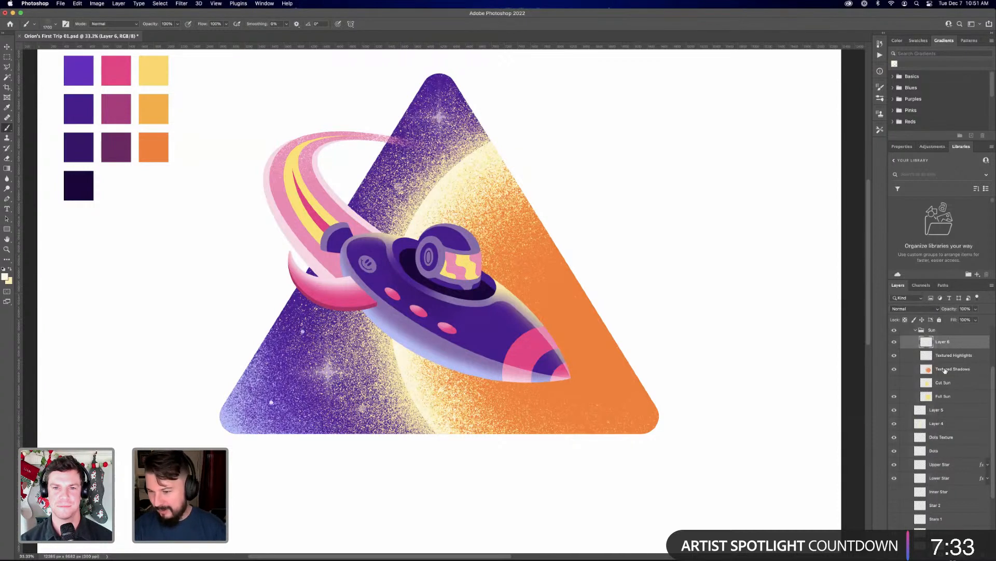
Rename Layer 6 in the Sun group as Hard Light, and hide the empty Layer 5
left_click(942, 413)
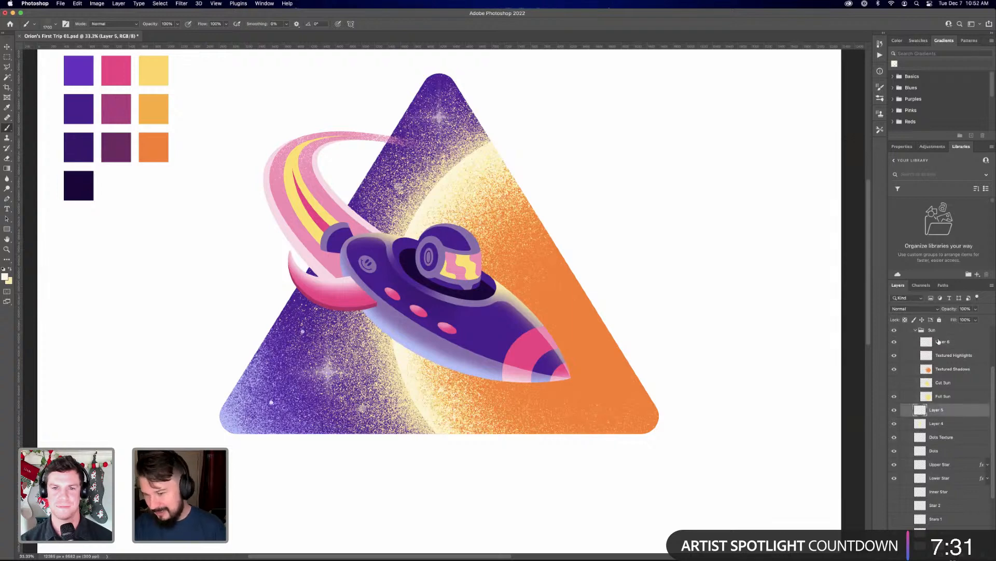
double_click(945, 341)
type("G")
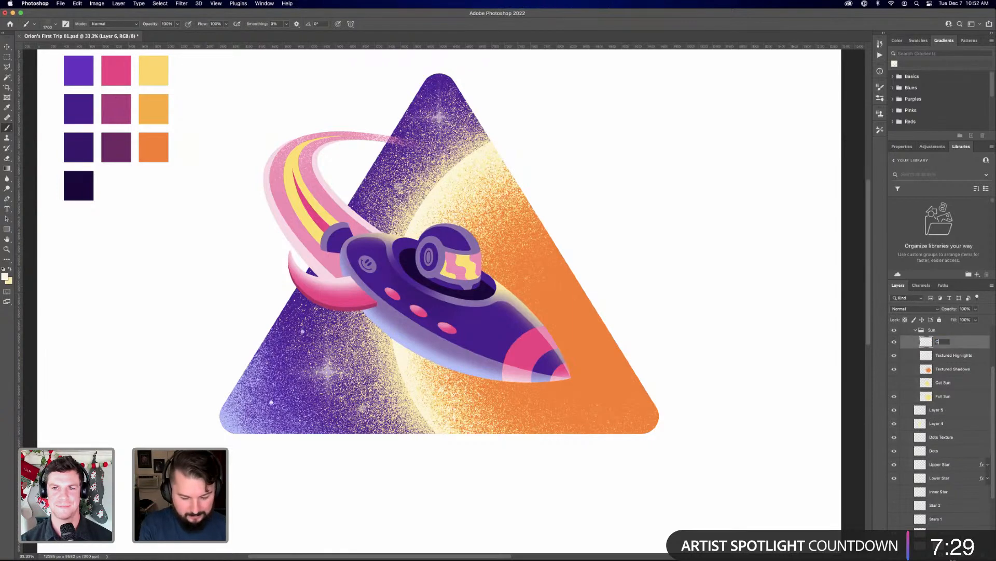
type("ard Light")
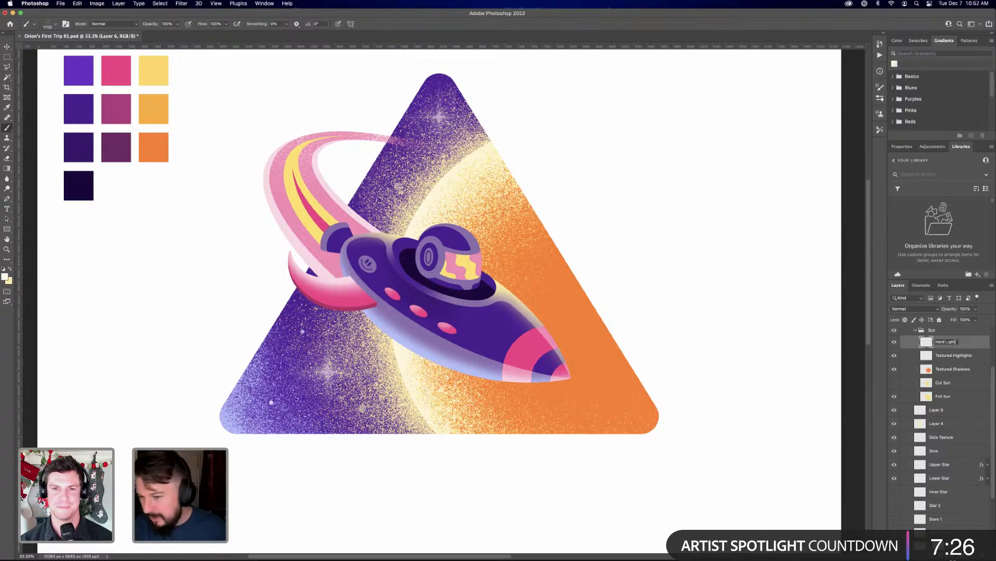
key("Return")
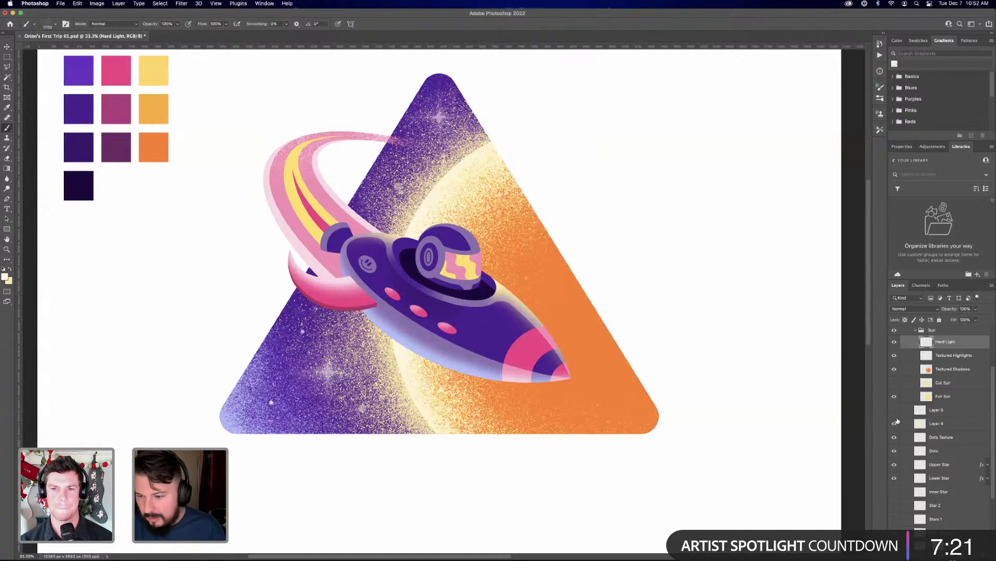
Compare the artwork with and without the grain on Layer 4, and rename that layer as Sun Glow
left_click(894, 423)
left_click(894, 423)
double_click(940, 423)
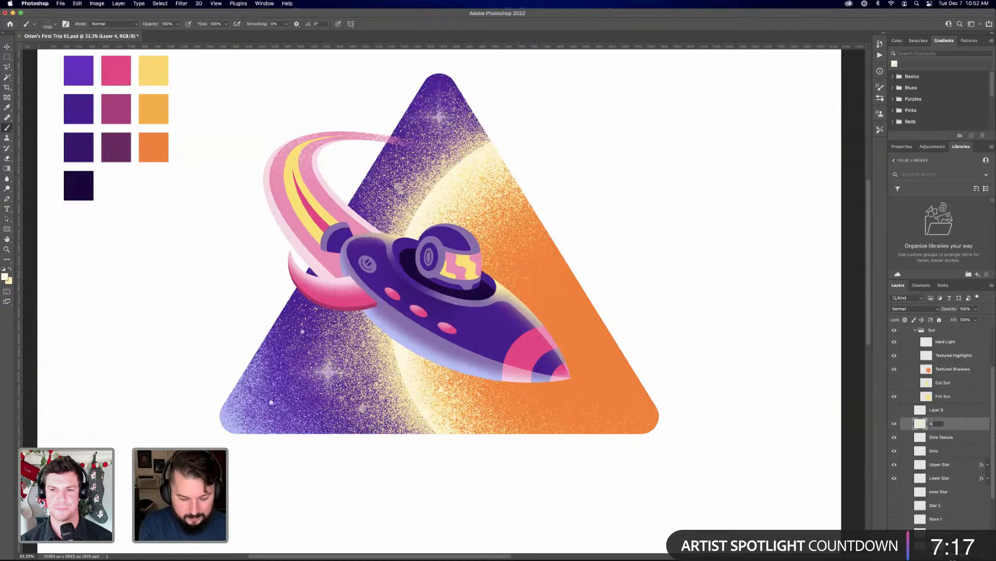
type("Sun Glow")
key("Return")
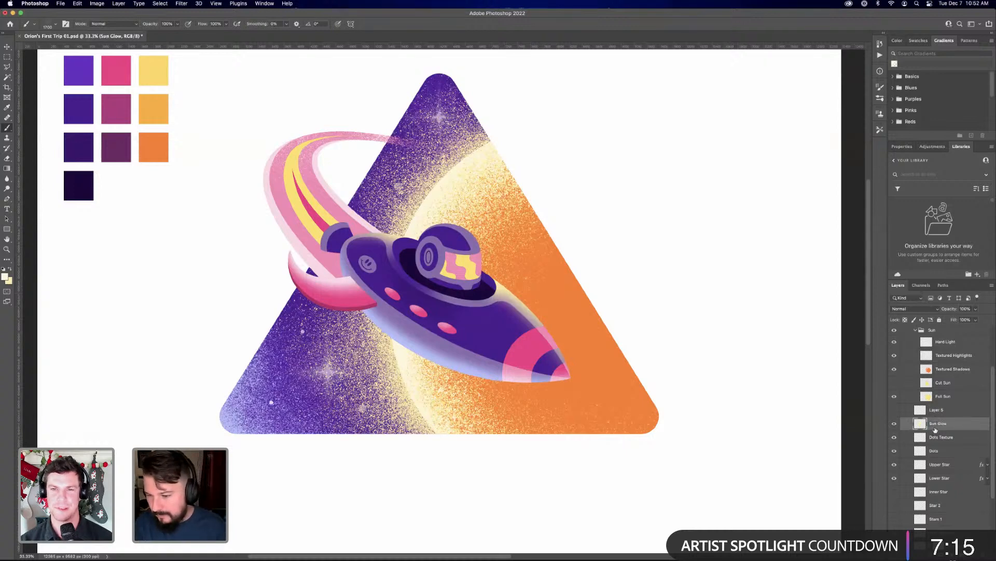
Try the Darken blend mode on the Sun Glow layer and undo it
left_click(922, 310)
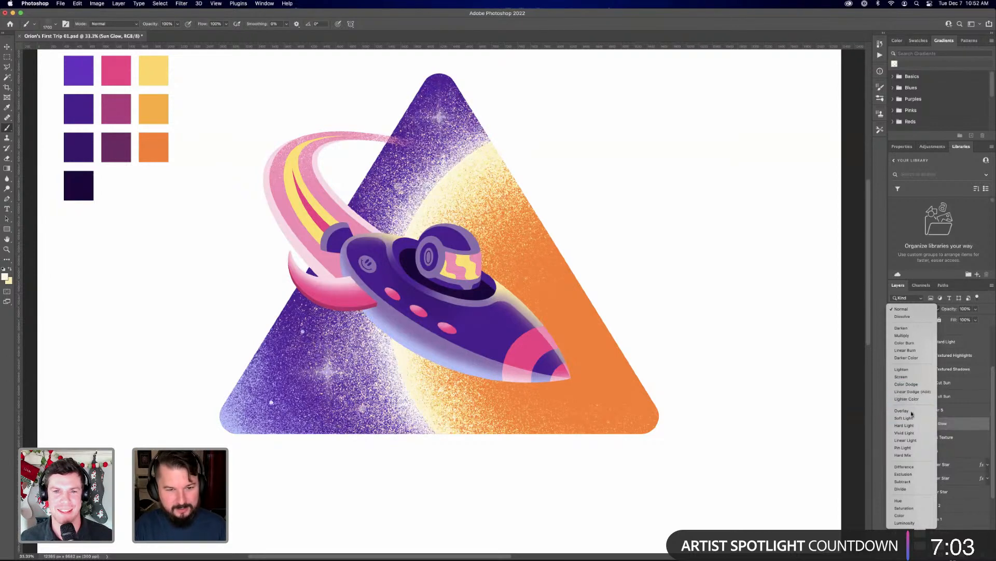
left_click(985, 309)
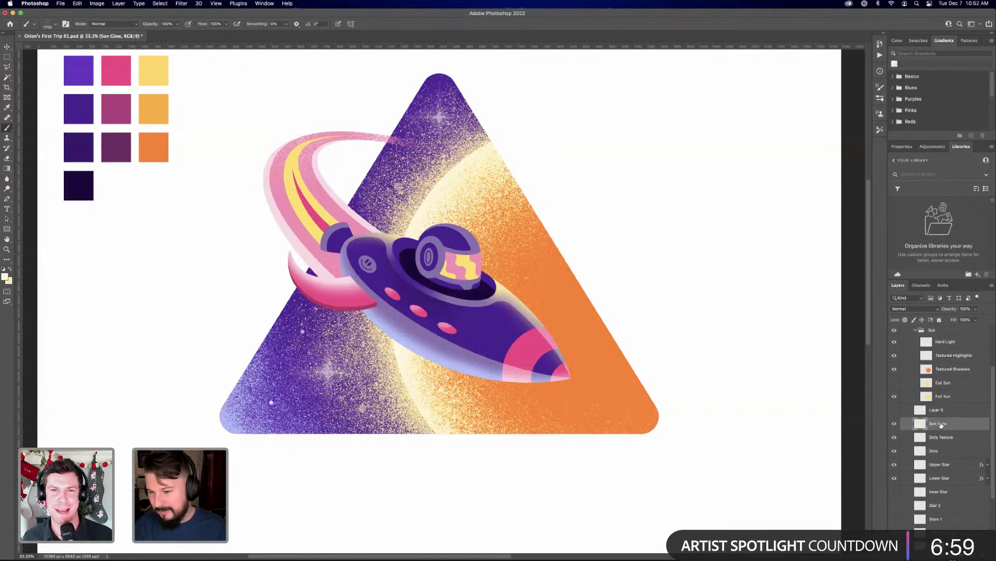
left_click(920, 309)
left_click(914, 328)
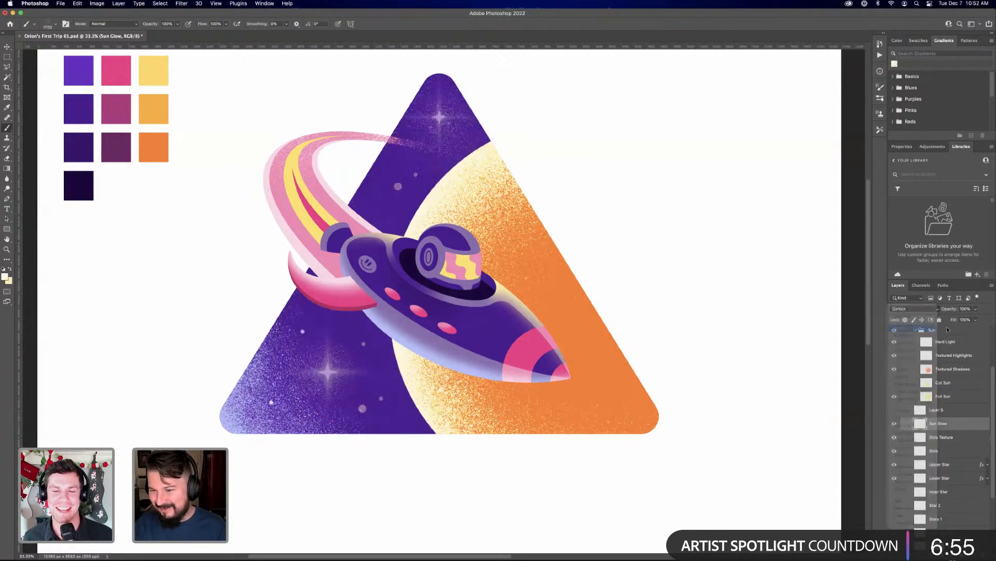
key("super+z")
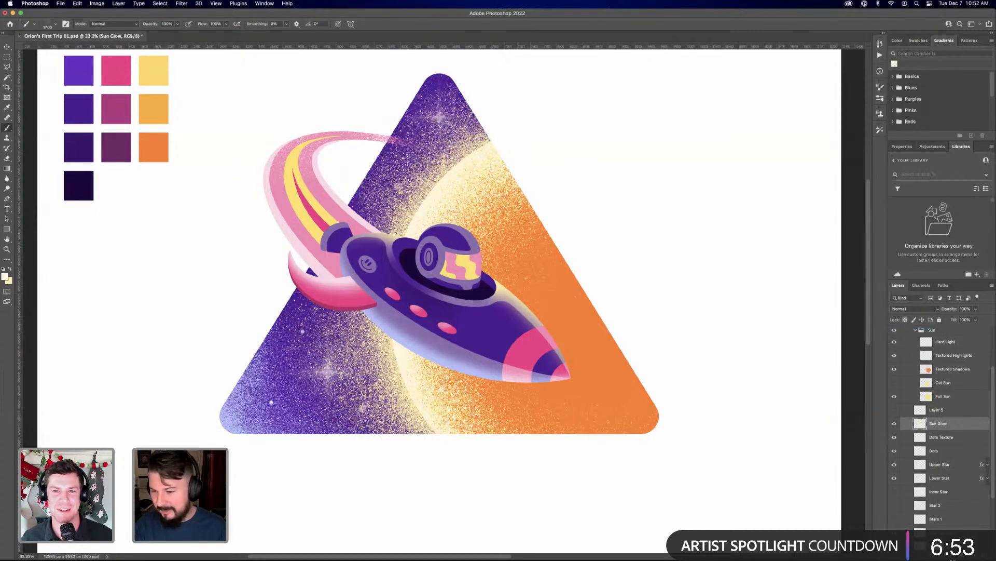
Add a Color Overlay effect to the Sun Glow layer, using the hot pink sampled from the palette swatches
left_click(923, 555)
left_click(948, 505)
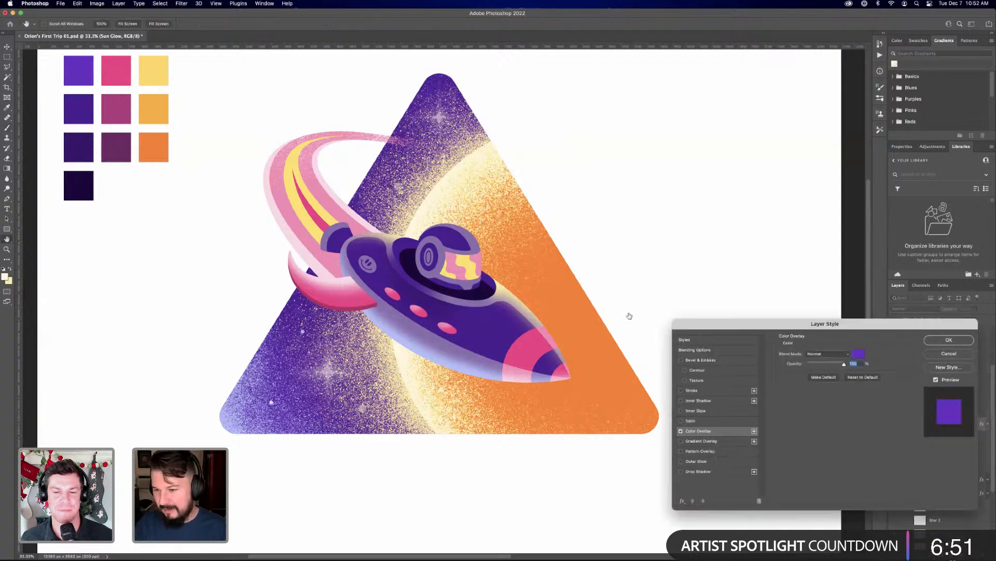
left_click(858, 353)
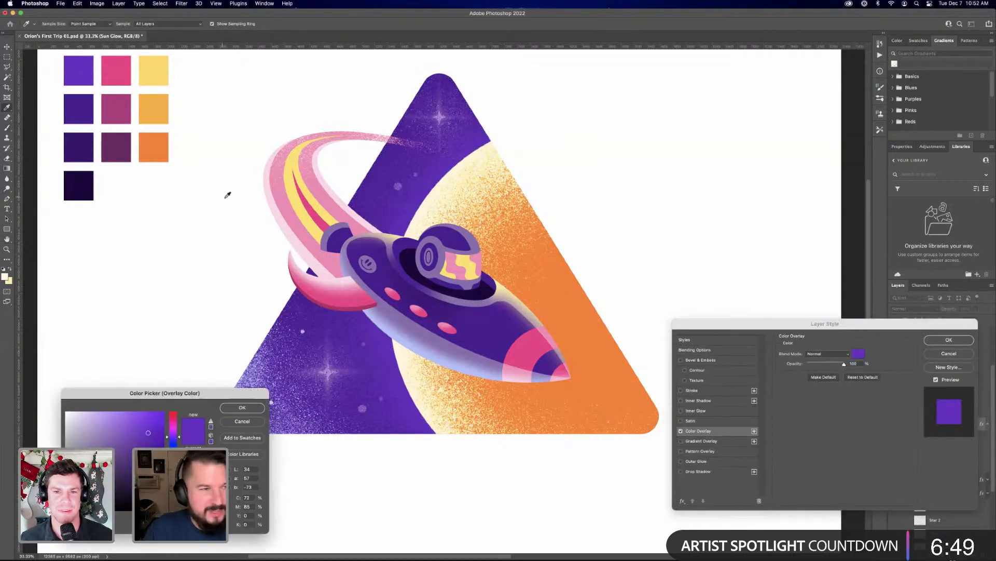
scroll(170, 146, "up", 5)
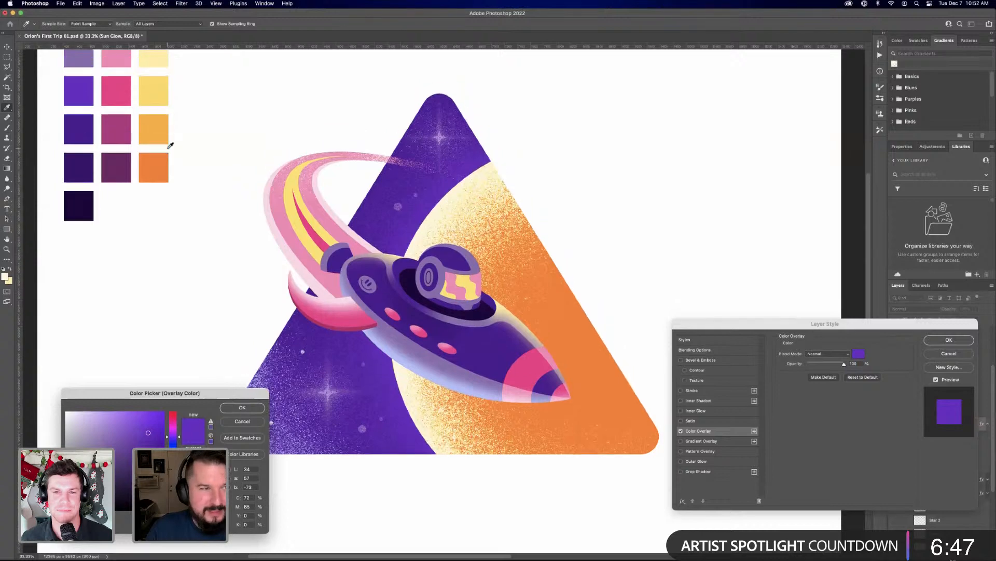
left_click(80, 107)
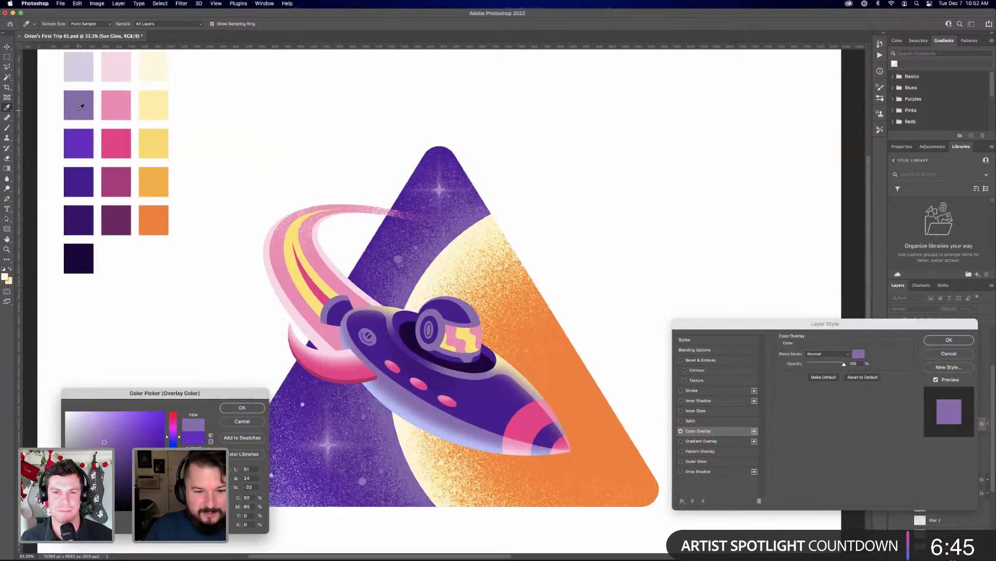
left_click(78, 147)
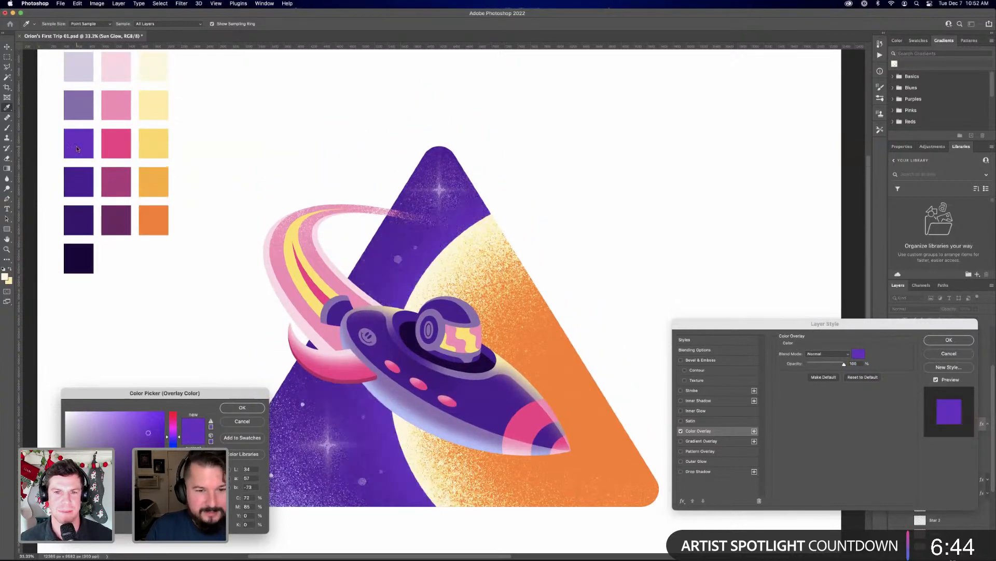
left_click(113, 103)
left_click(111, 138)
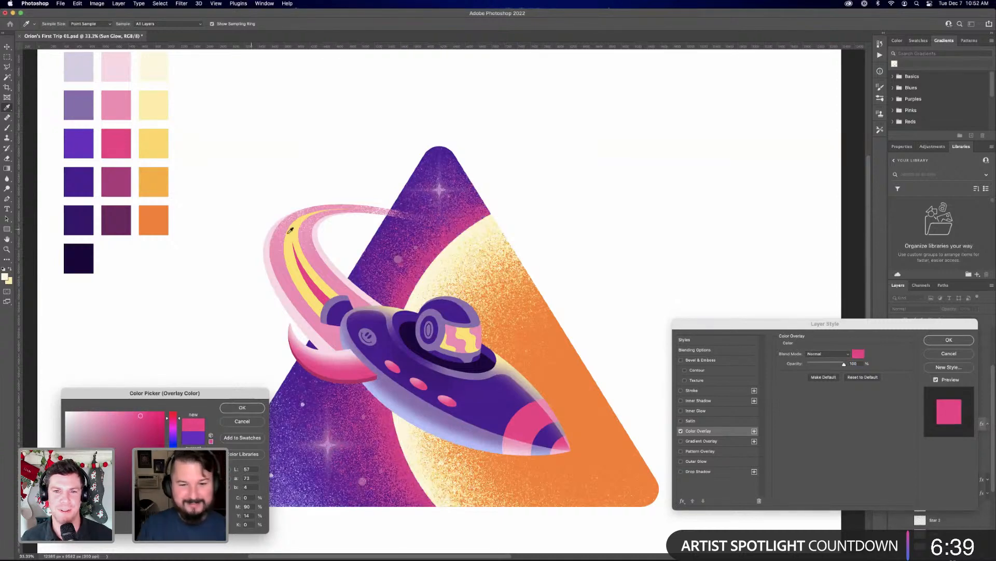
left_click(254, 408)
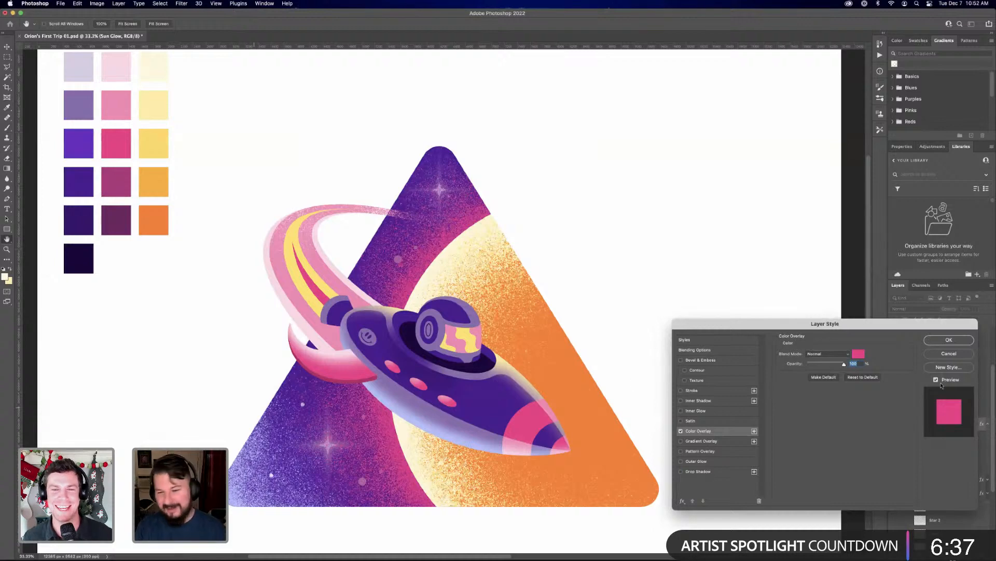
left_click(969, 337)
key("b")
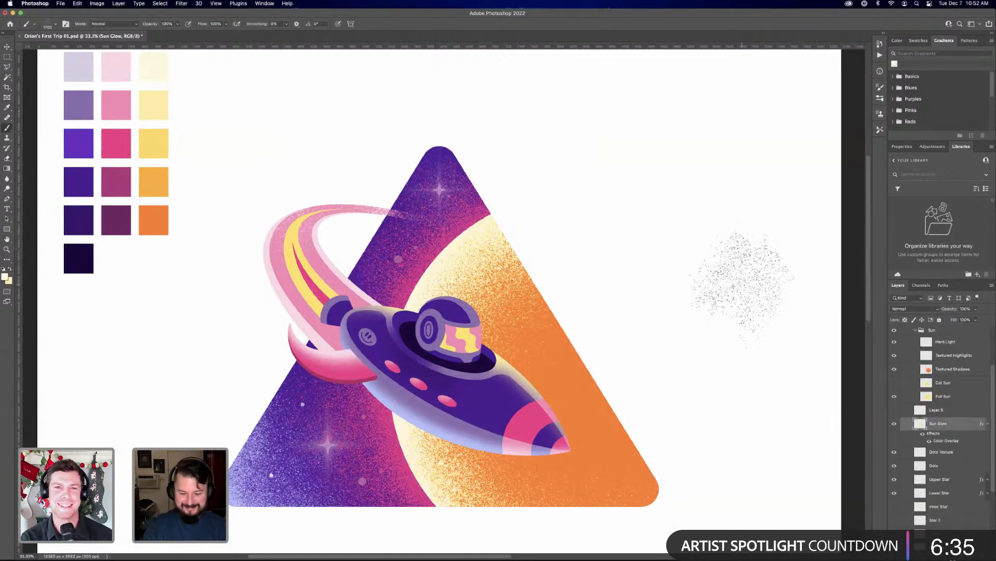
Set the blend mode of both the Dots layer and the Dots Texture layer to Screen
key("super+0")
key("super+plus")
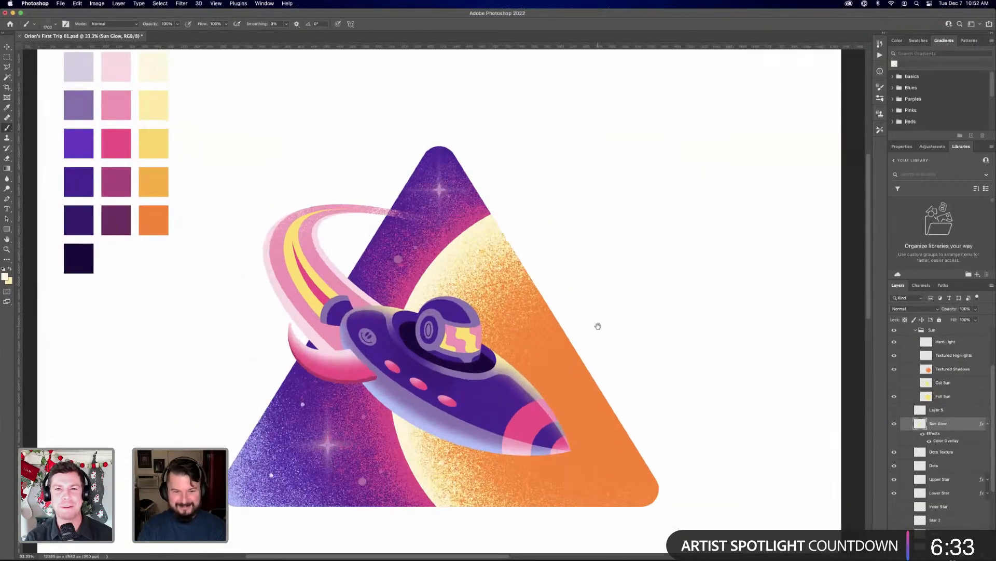
left_click_drag(597, 325, 589, 264)
scroll(589, 263, "down", 3)
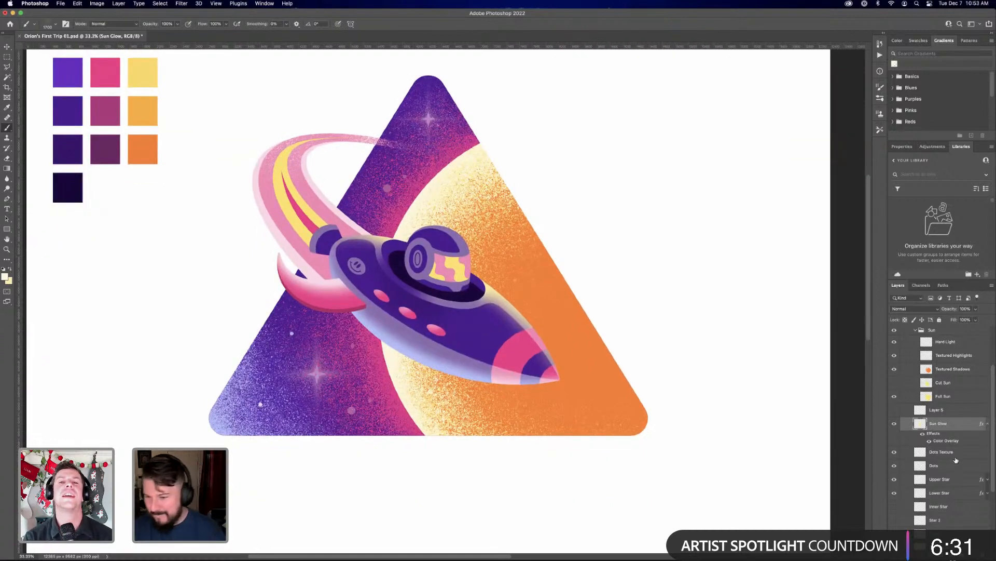
left_click(938, 466)
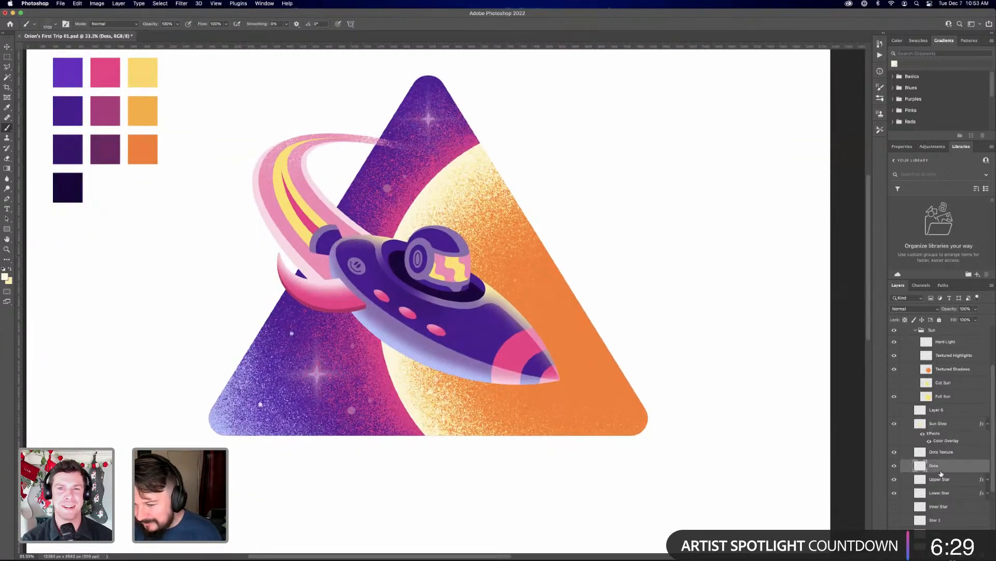
left_click(917, 312)
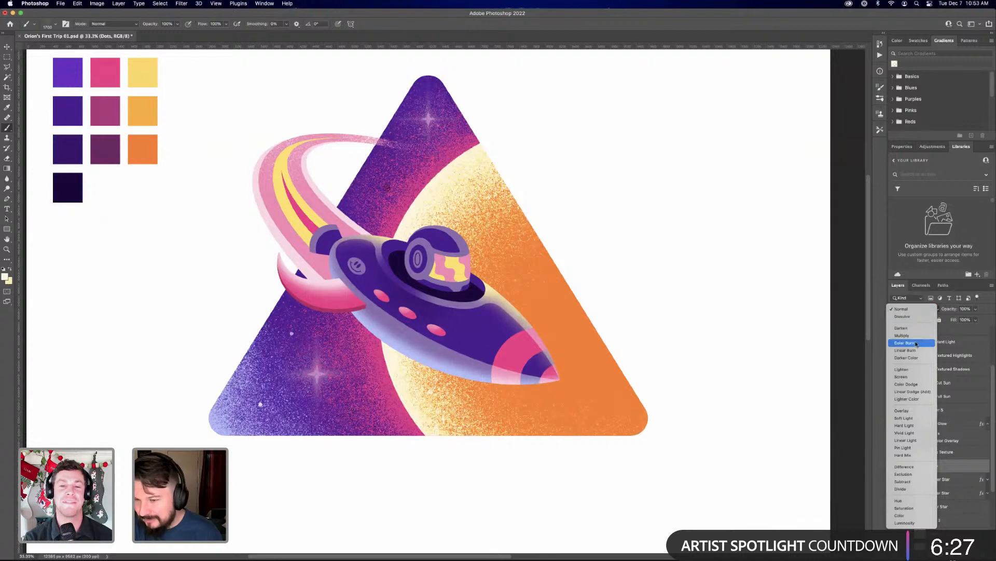
left_click(914, 376)
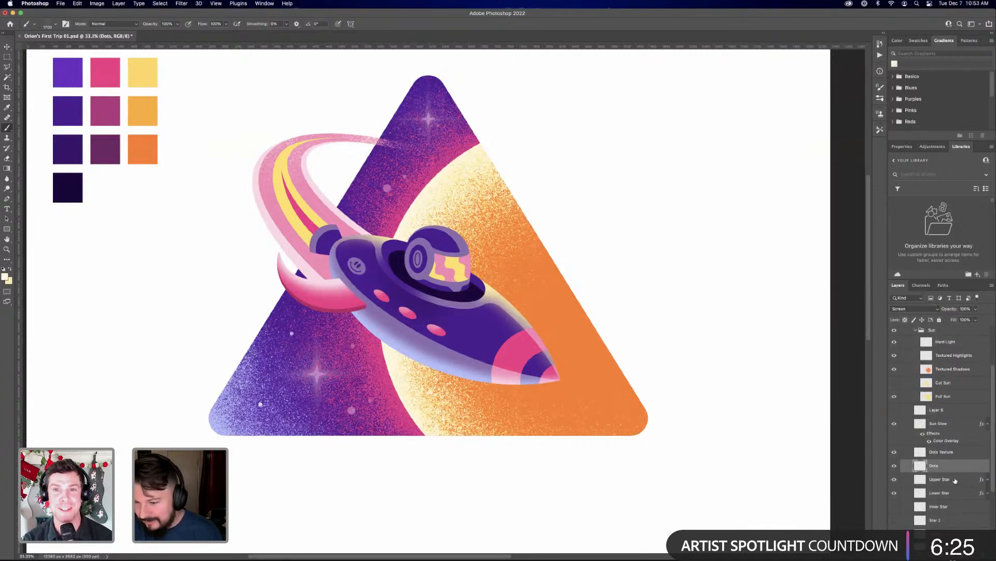
left_click(941, 452)
left_click(915, 309)
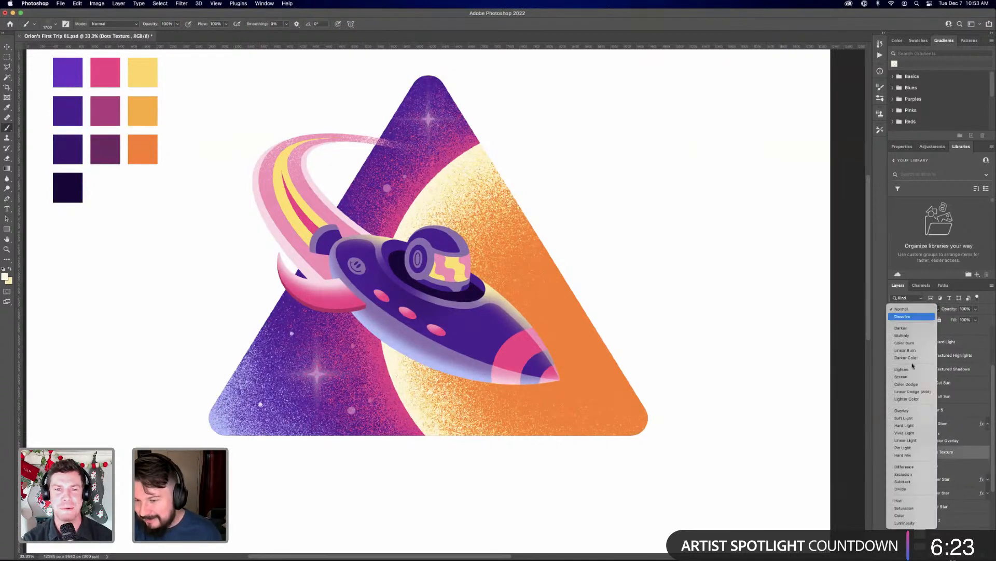
left_click(913, 377)
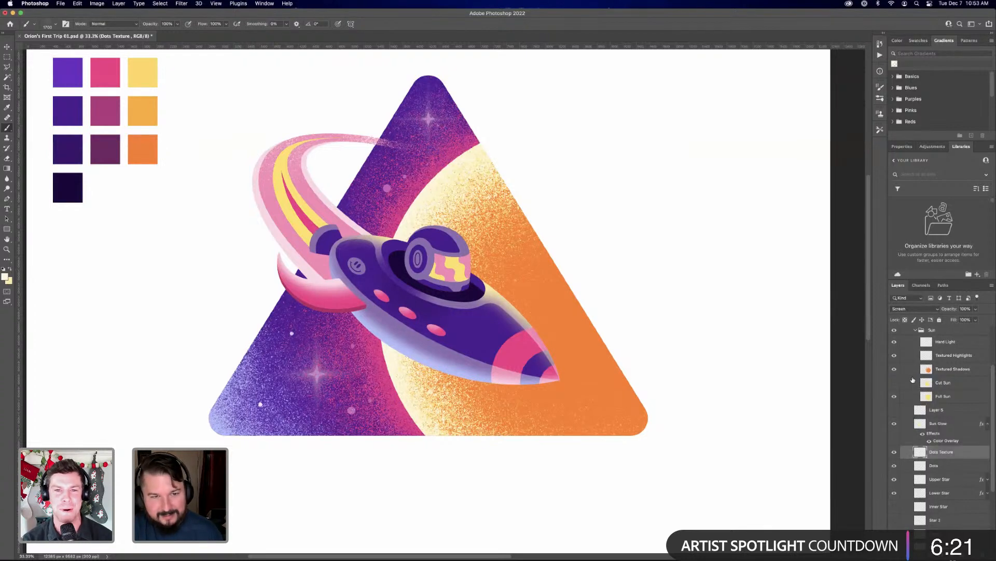
Try moving the Dots Texture layer directly below the Blue Glow layer, and undo the move
scroll(950, 453, "down", 3)
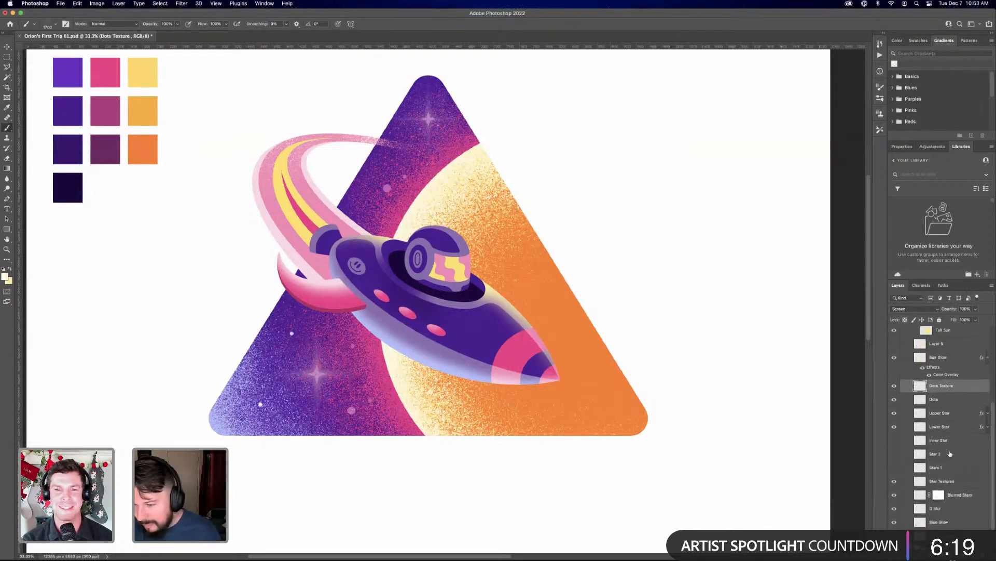
left_click_drag(950, 389, 950, 524)
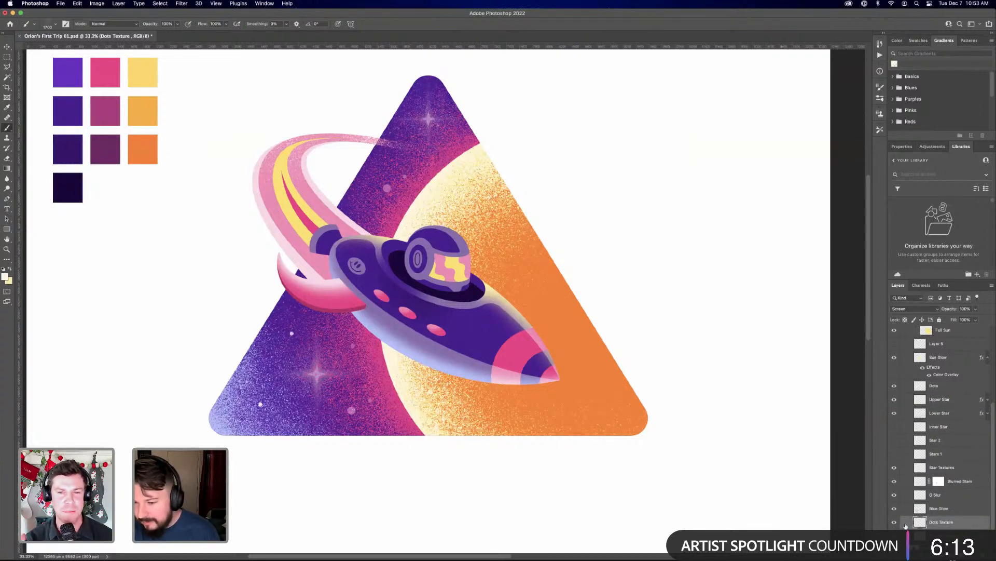
key("super+z")
scroll(955, 398, "up", 2)
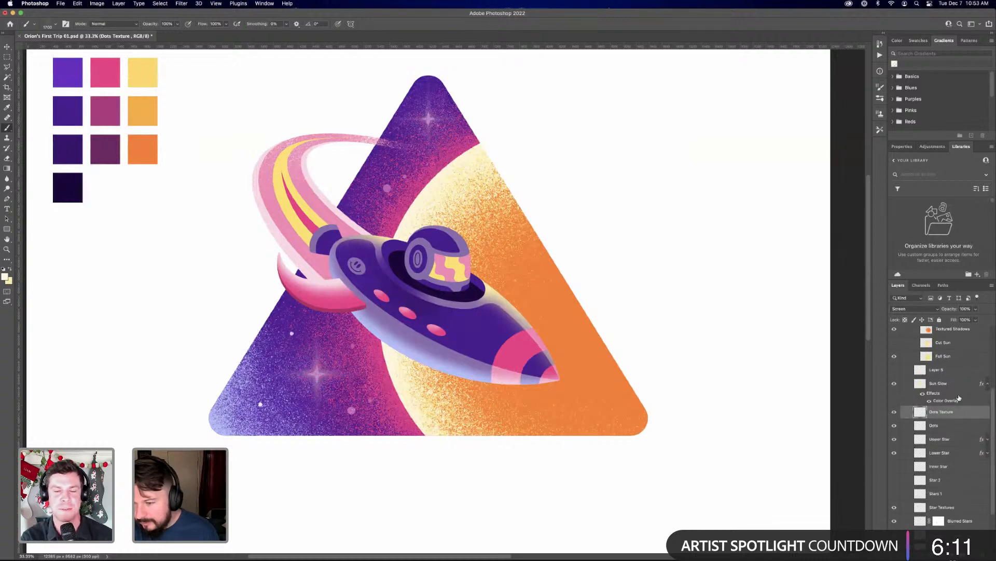
Collapse the Sun Glow layer's effects list and move that layer directly below the Blue Glow layer
left_click(943, 385)
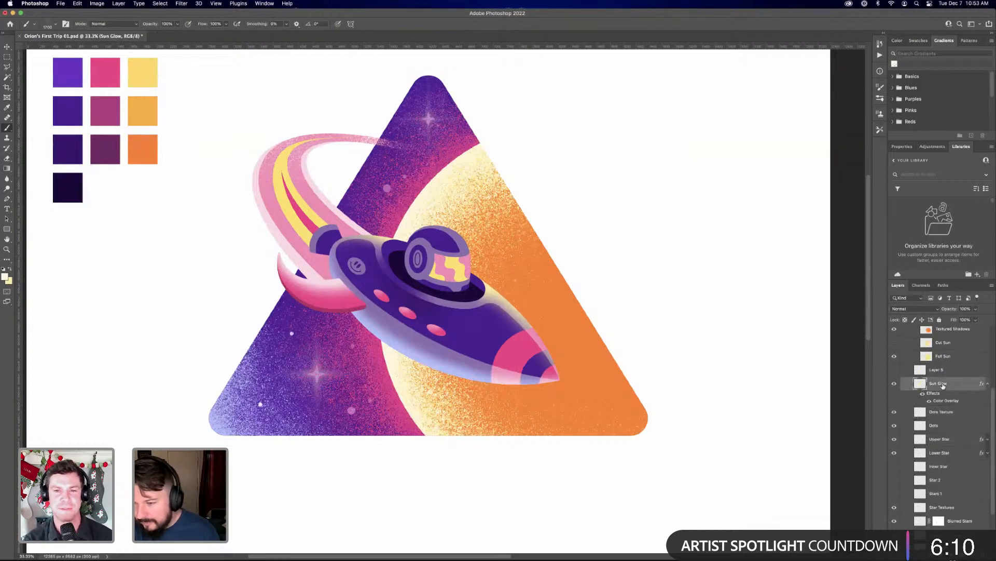
left_click(987, 384)
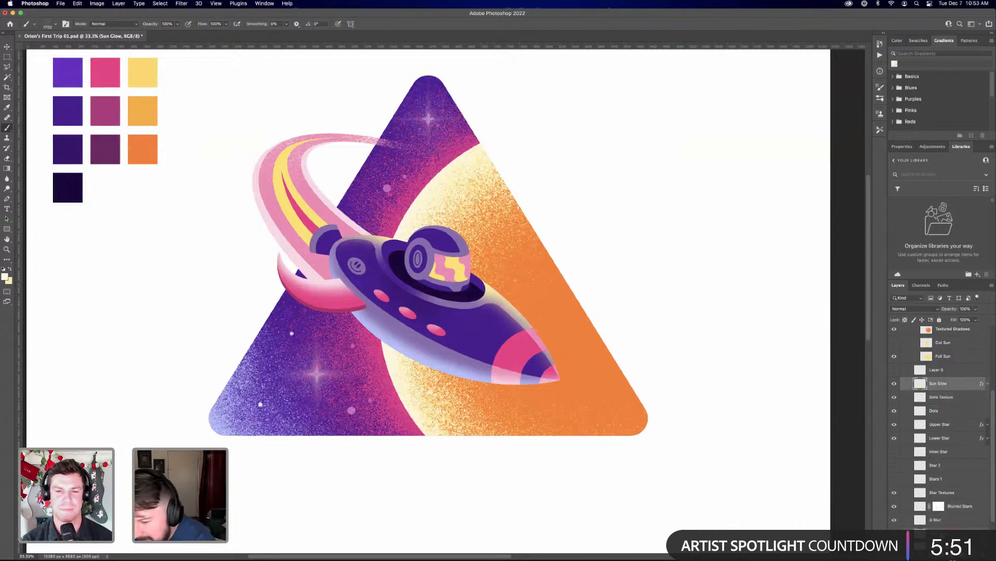
key("BackSpace")
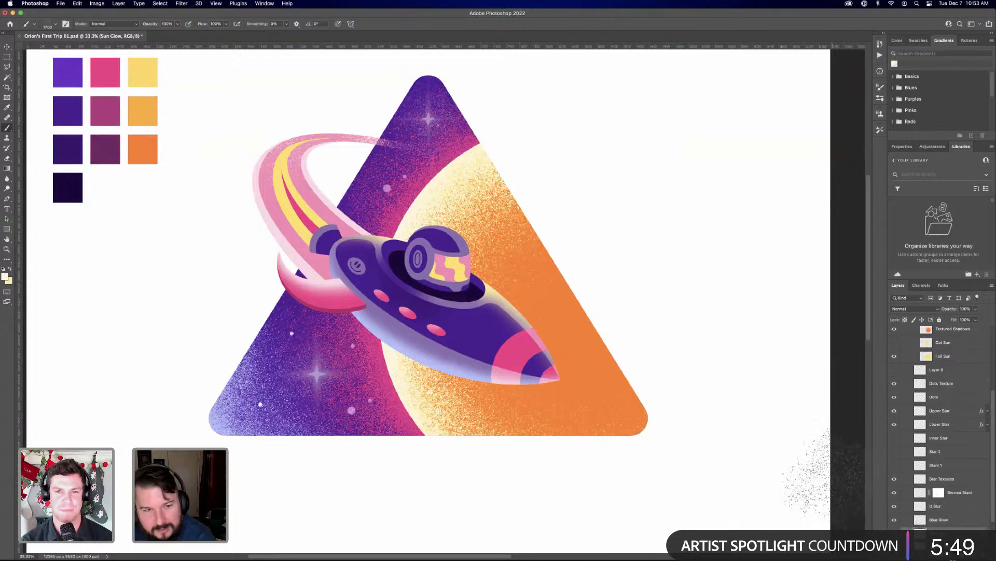
scroll(774, 452, "down", 2)
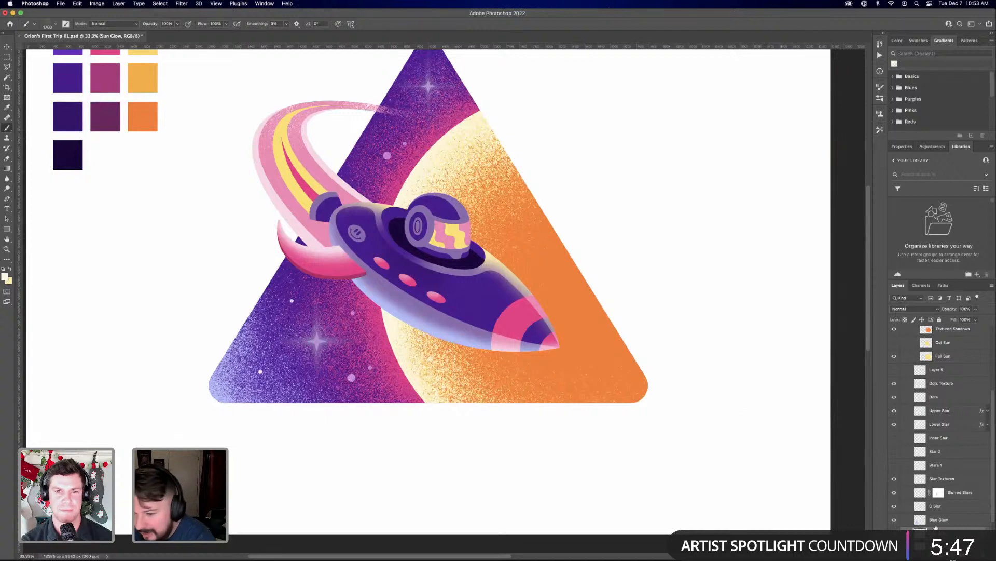
scroll(939, 441, "down", 1)
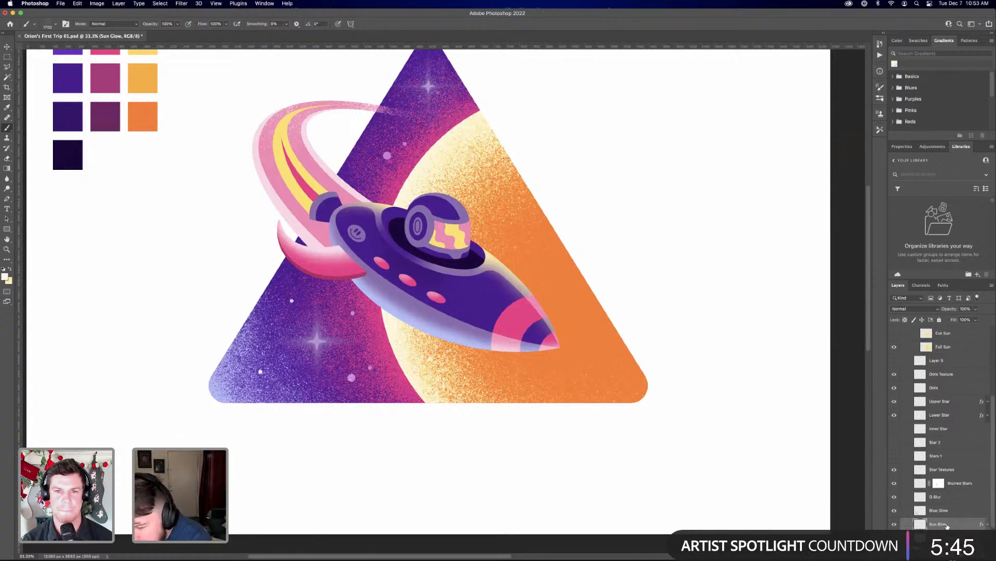
scroll(950, 519, "up", 2)
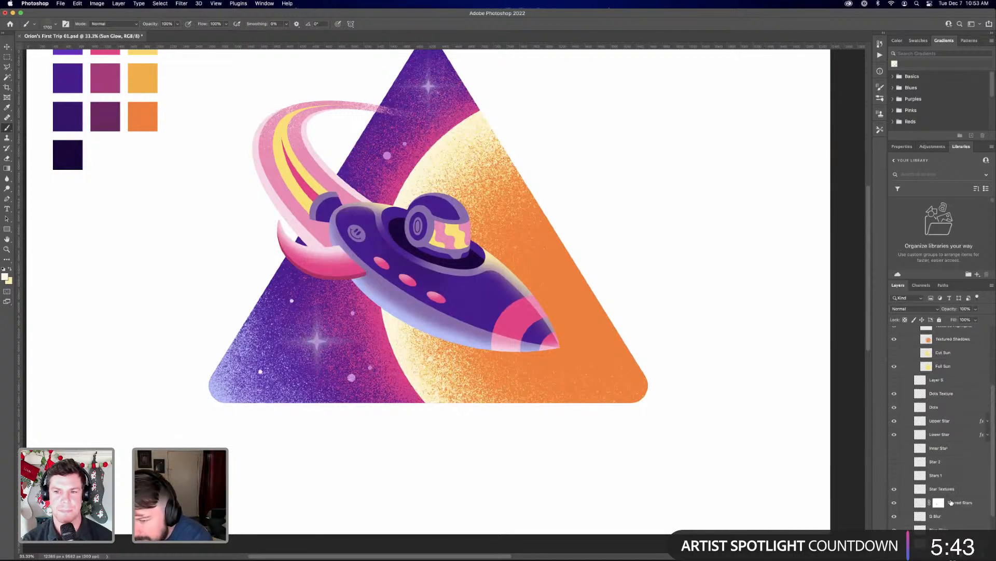
Compare the artwork with and without the Dots Texture layer, leaving the layer visible
left_click(894, 394)
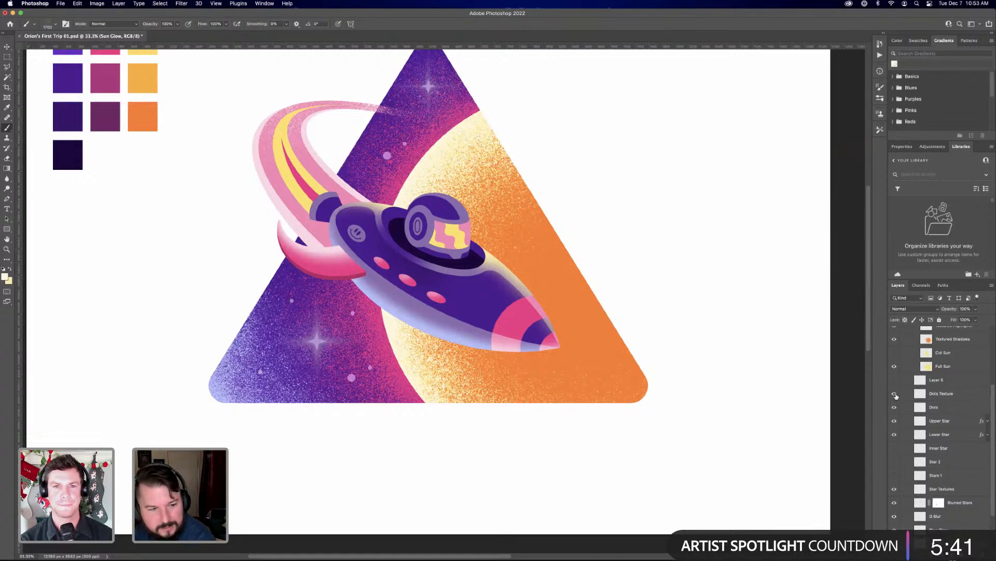
left_click(895, 394)
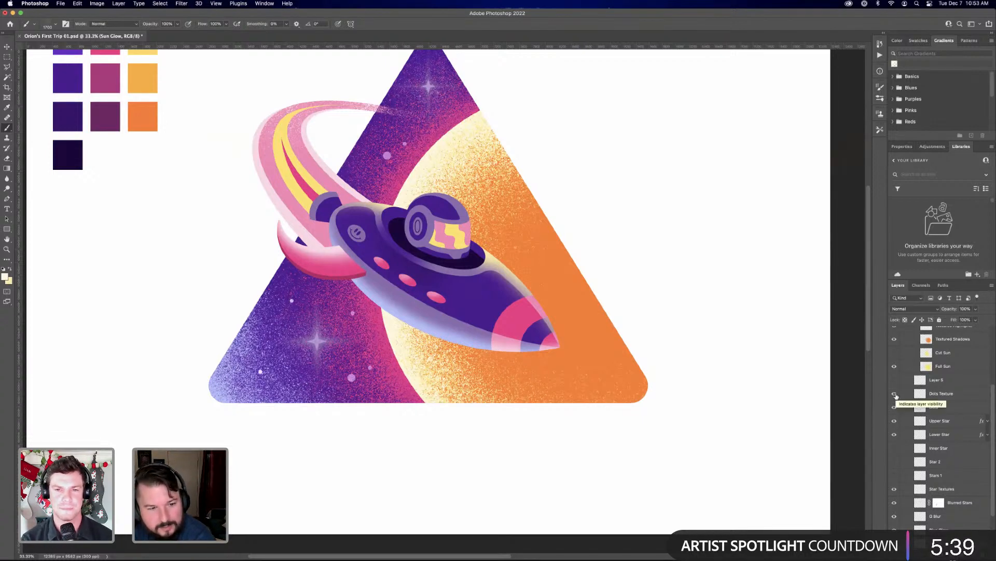
left_click(895, 395)
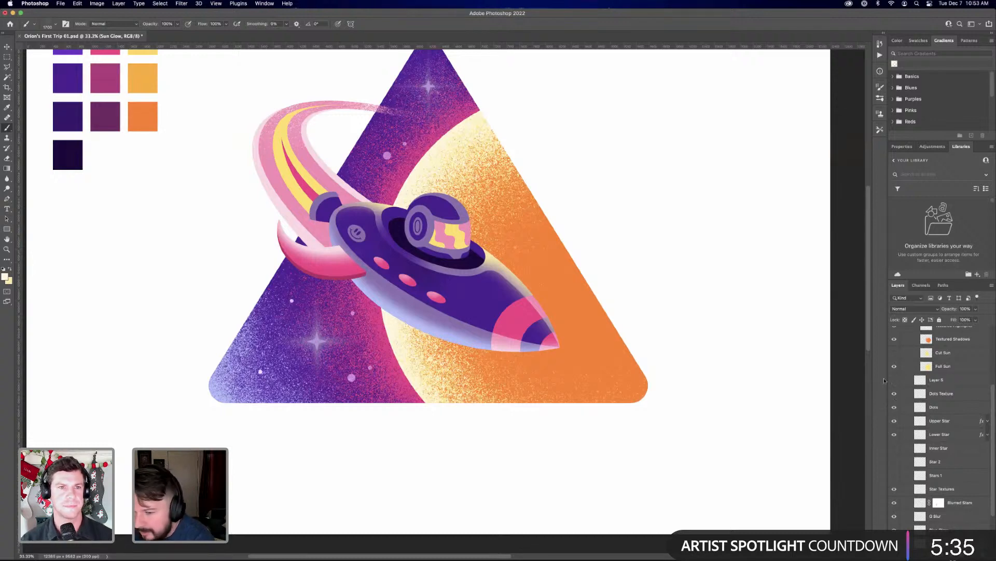
Delete the empty Layer 5 from the Outer Space group
left_click(942, 380)
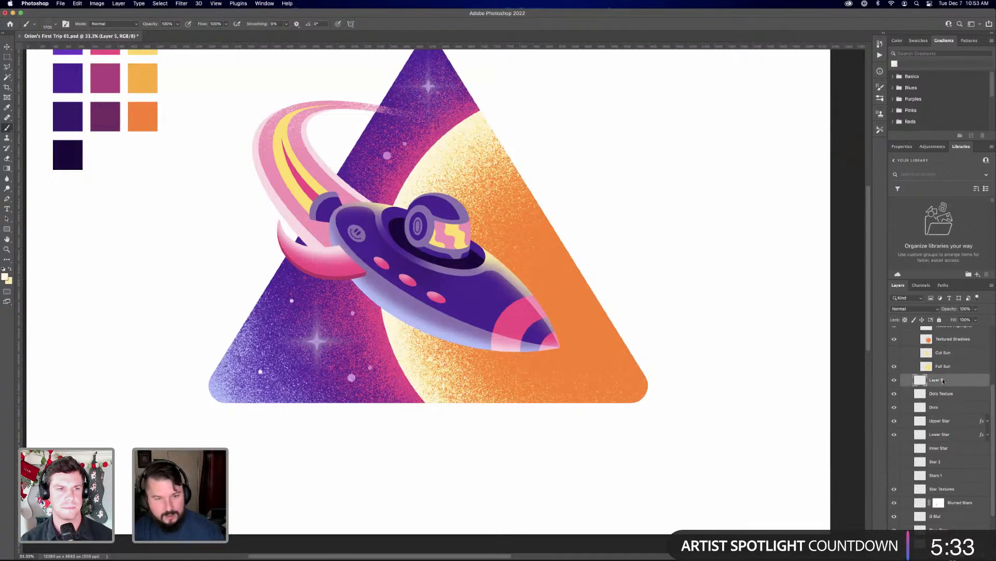
key("super+t")
key("Return")
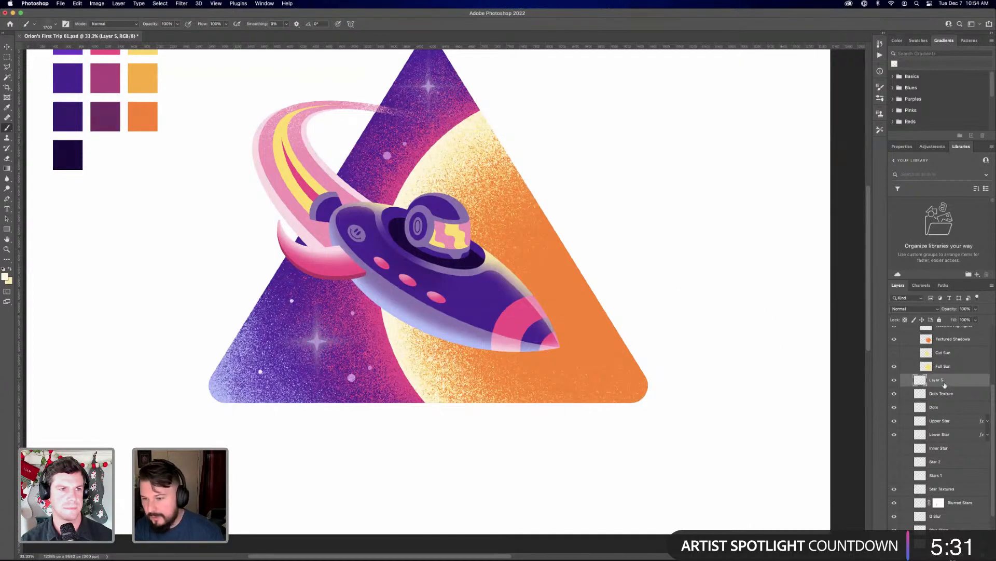
key("Delete")
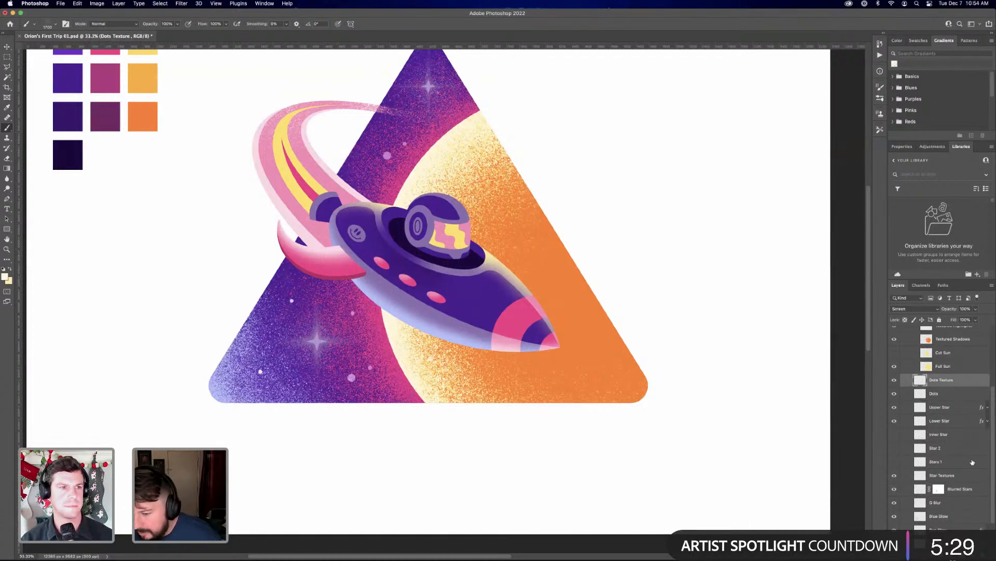
Collapse the Sun group and the Outer Space group in the layer stack
scroll(960, 447, "down", 3)
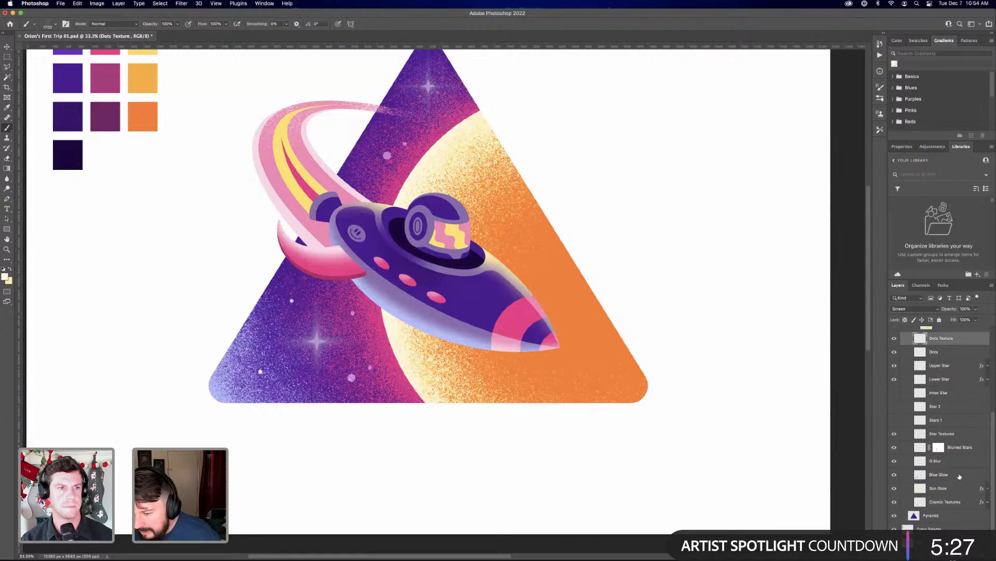
scroll(949, 471, "up", 5)
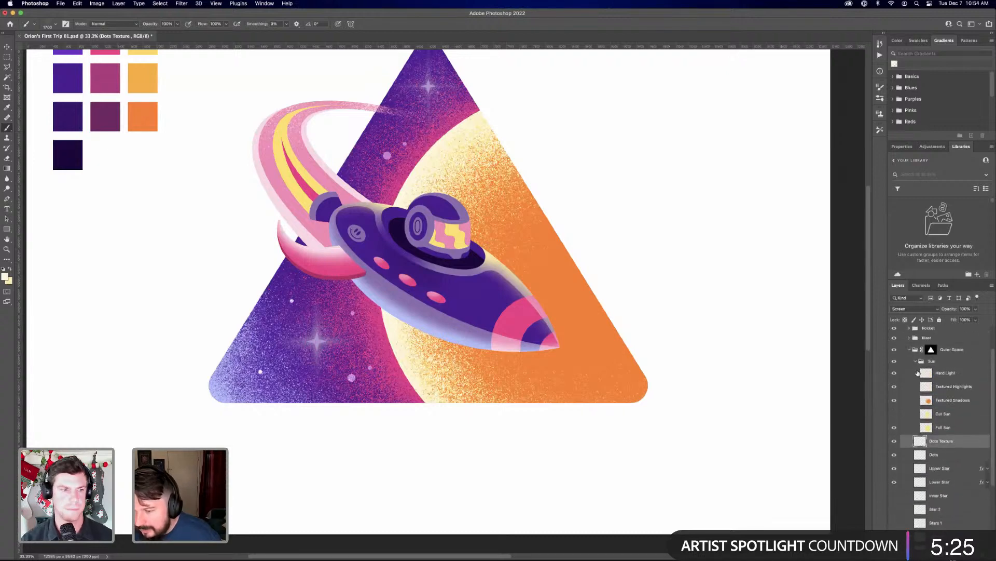
left_click(916, 360)
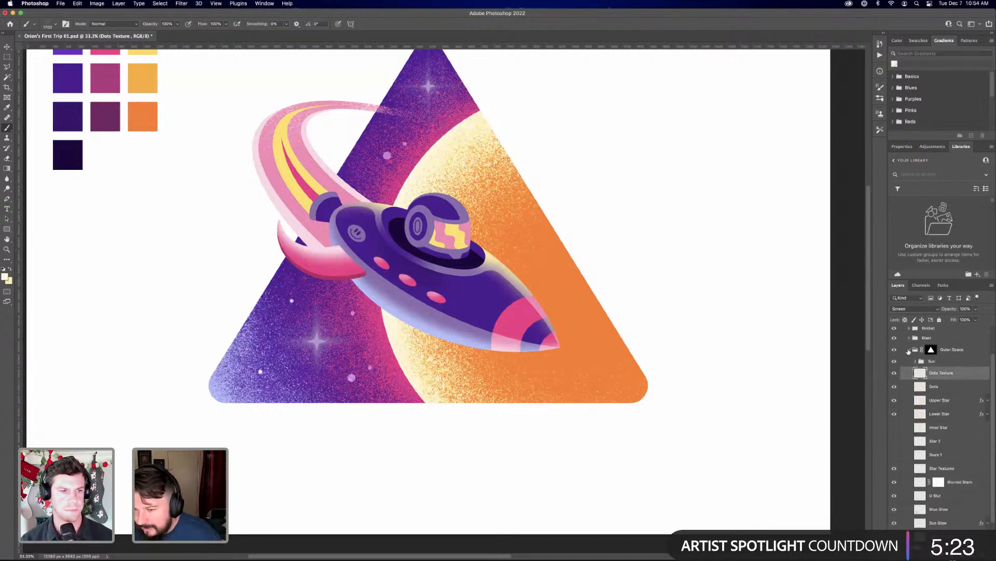
left_click(909, 350)
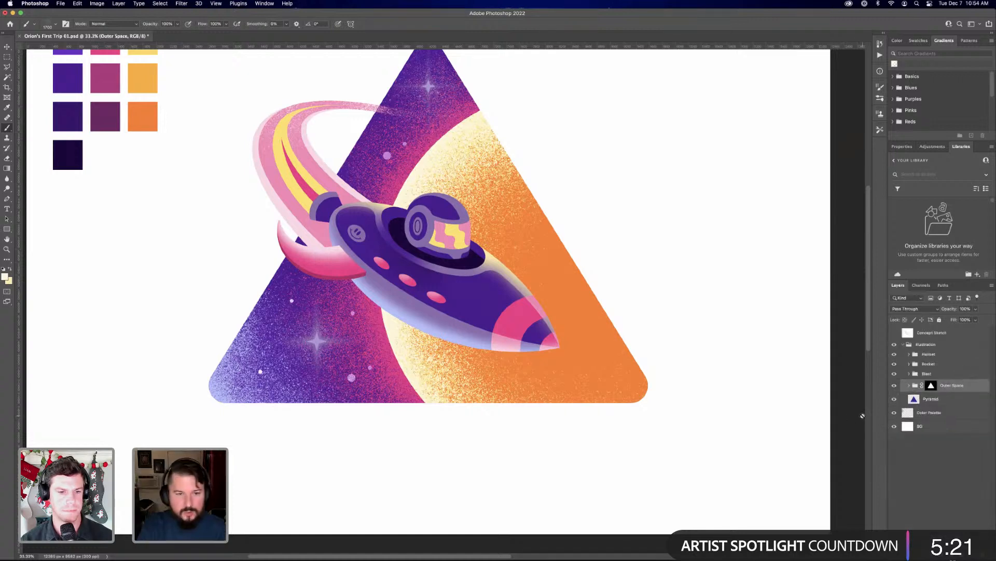
Examine the overall composition, then inspect the rocket, helmet and exhaust trail up close
key("super+minus")
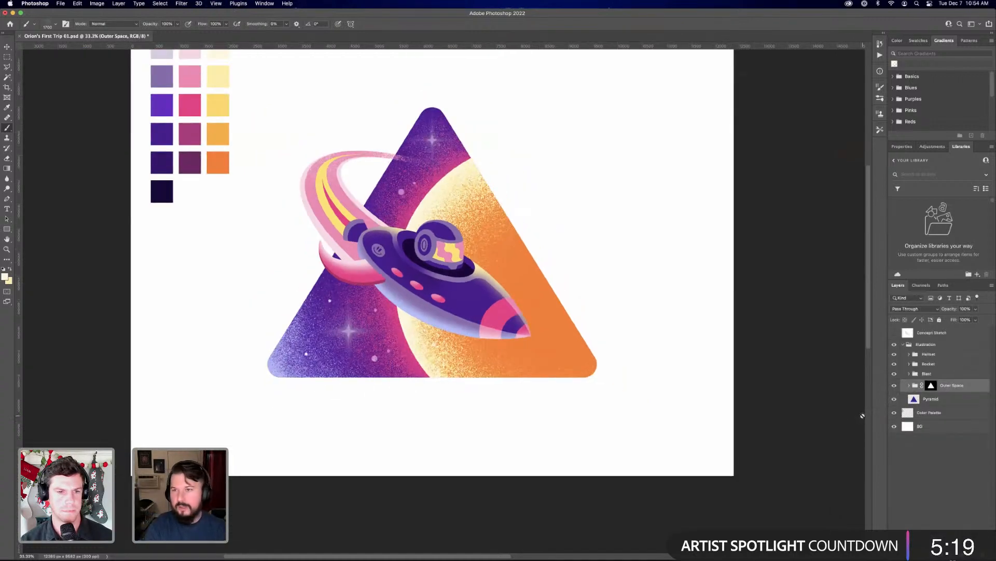
key("super+plus")
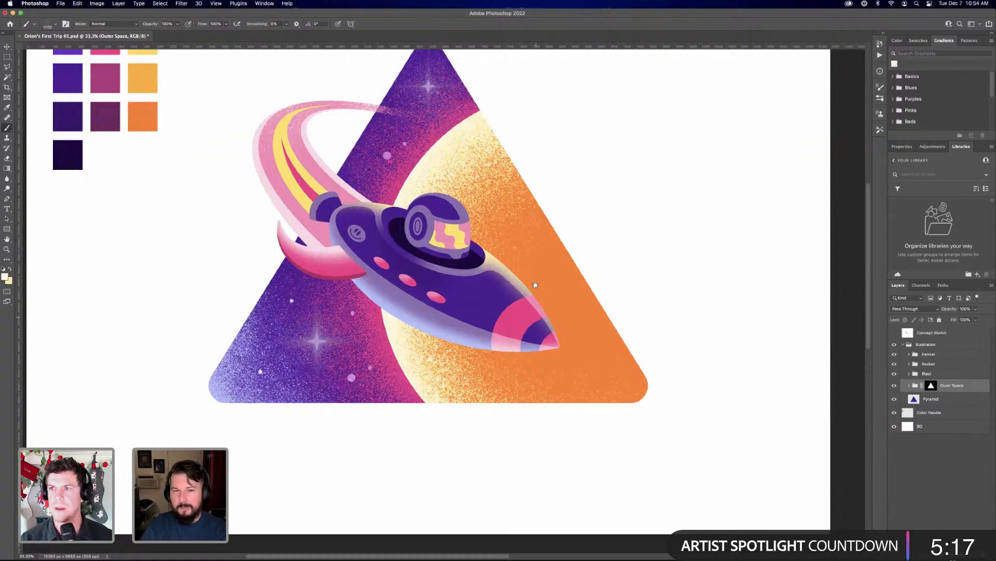
left_click_drag(530, 279, 553, 327)
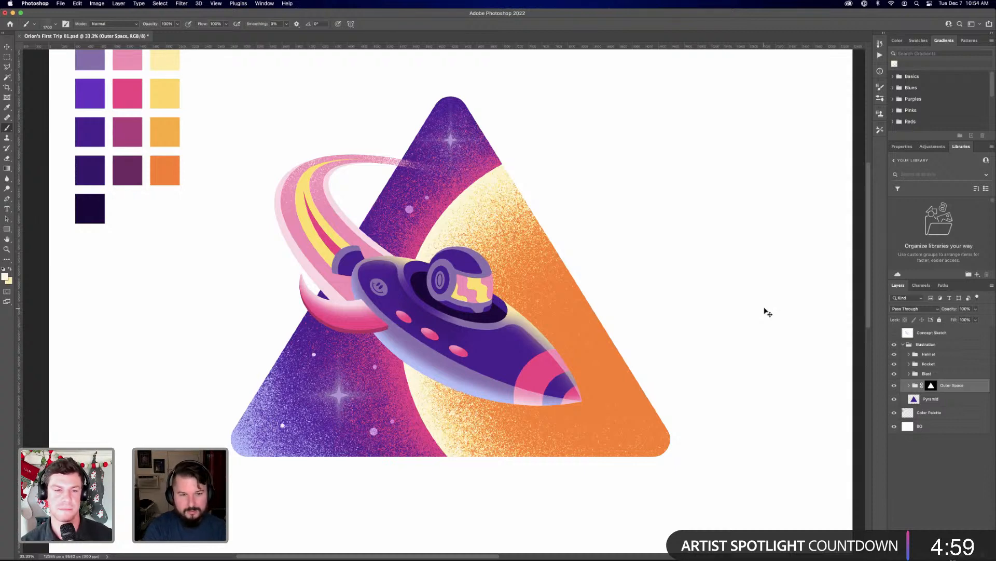
key("super+minus")
key("super+equal")
key("super+minus")
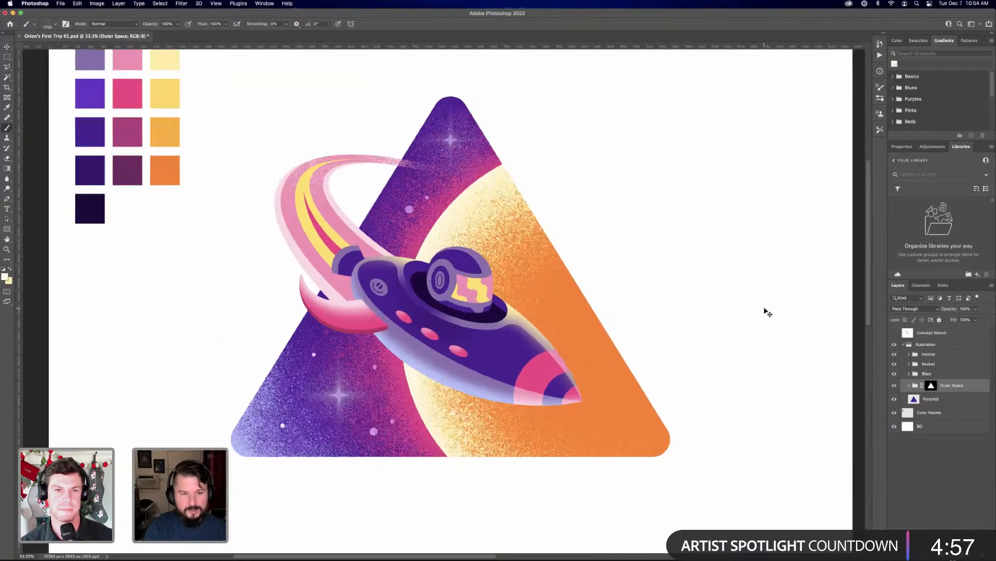
key("super+equal")
key("super+equal")
key("super+equal")
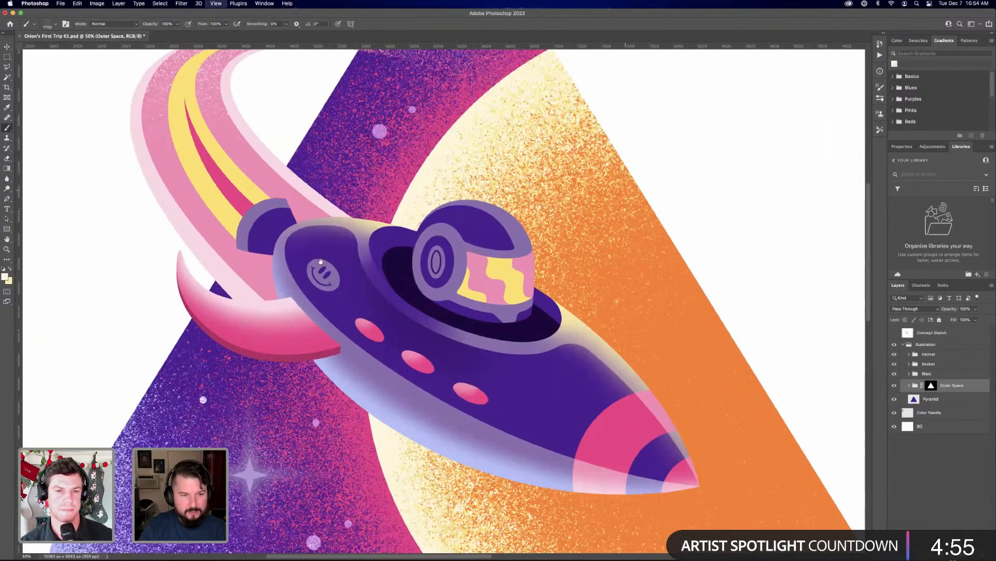
left_click_drag(359, 322, 466, 417)
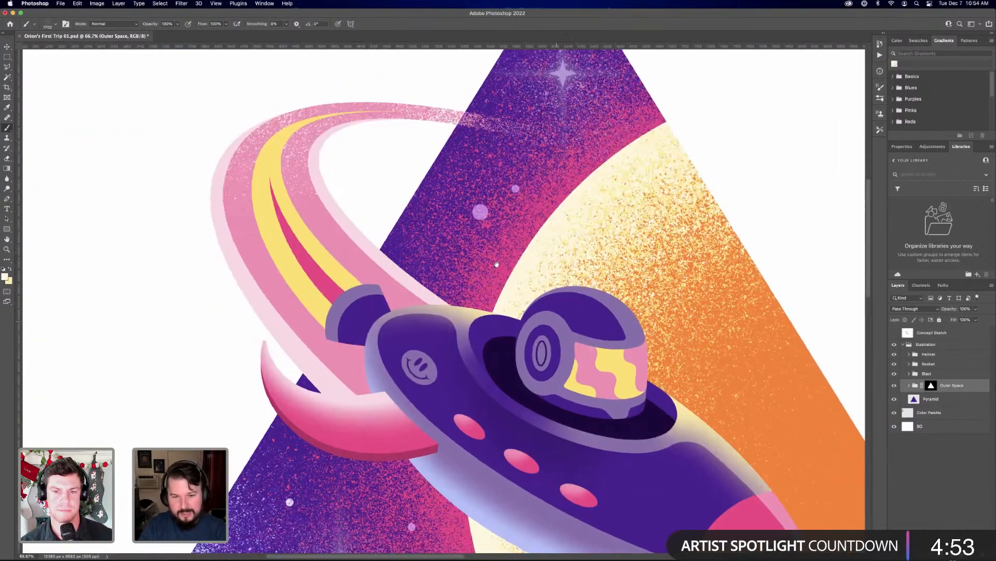
left_click_drag(622, 391, 563, 322)
left_click_drag(630, 348, 608, 331)
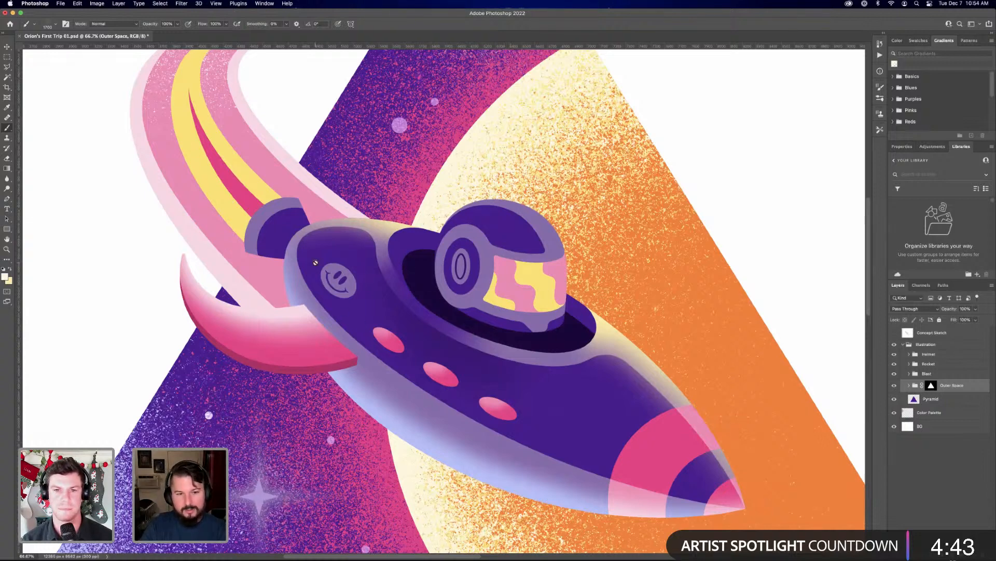
left_click_drag(341, 292, 348, 313)
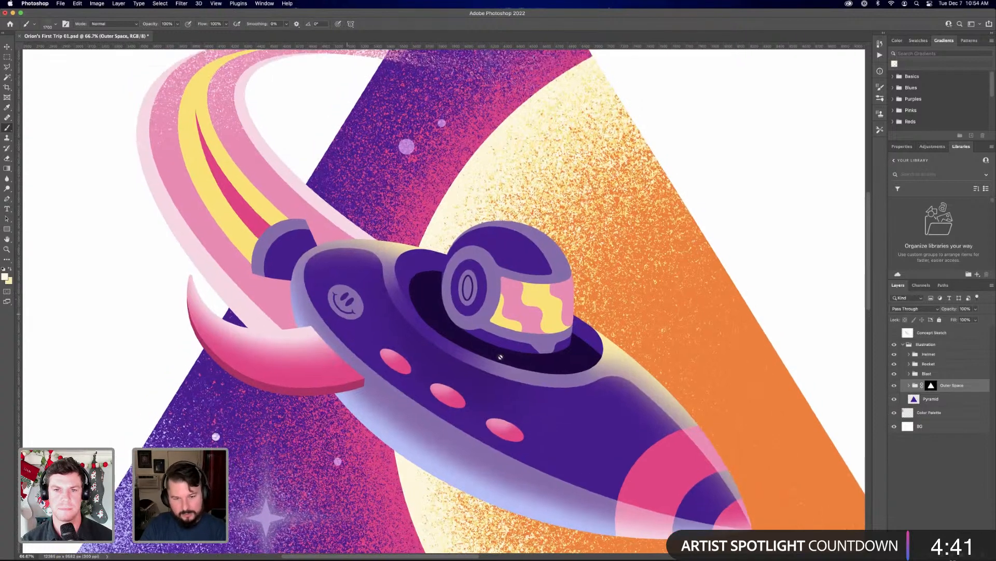
left_click(284, 267)
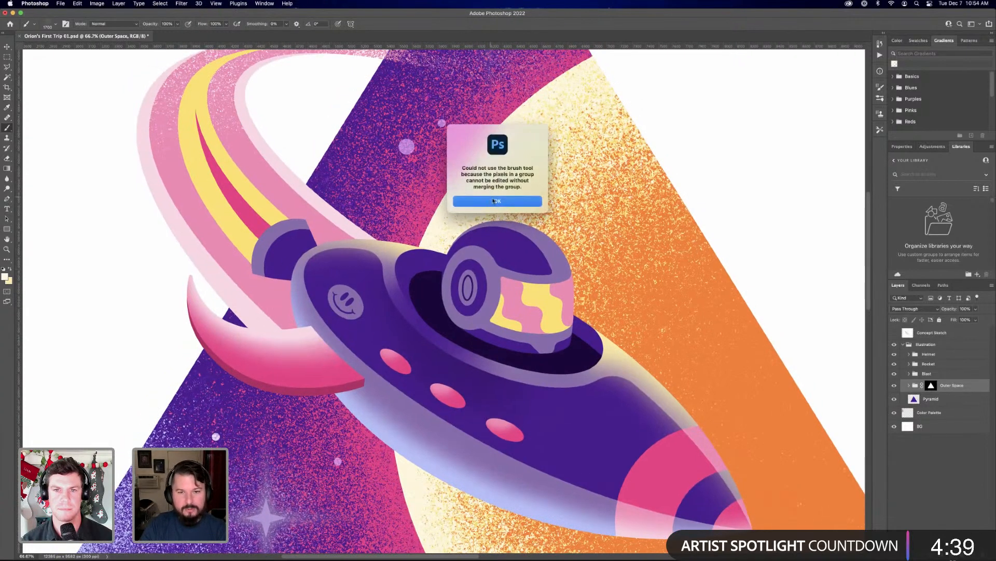
Inspect the layers inside the Blast group, leaving the group collapsed
left_click(525, 201)
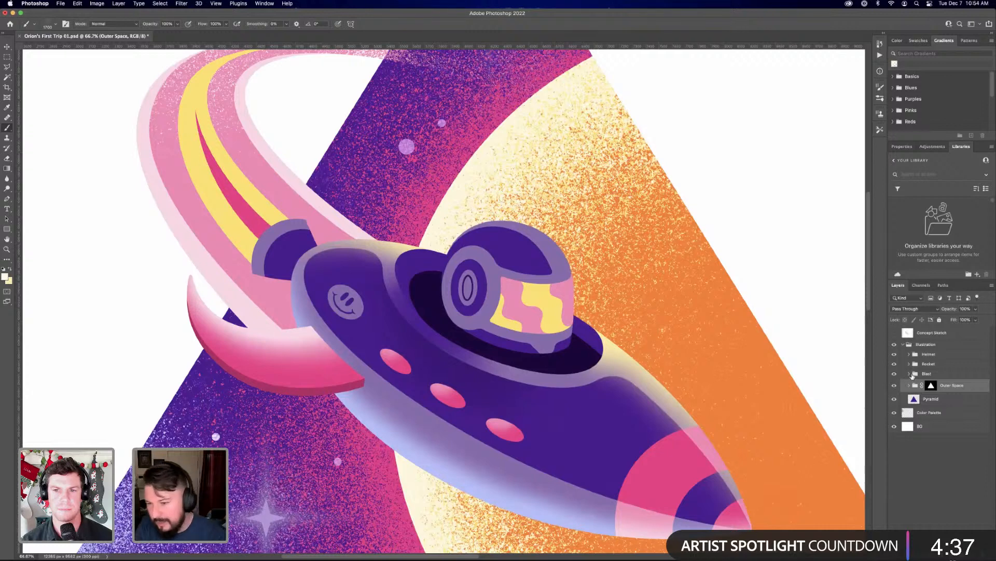
left_click(909, 374)
left_click(938, 387)
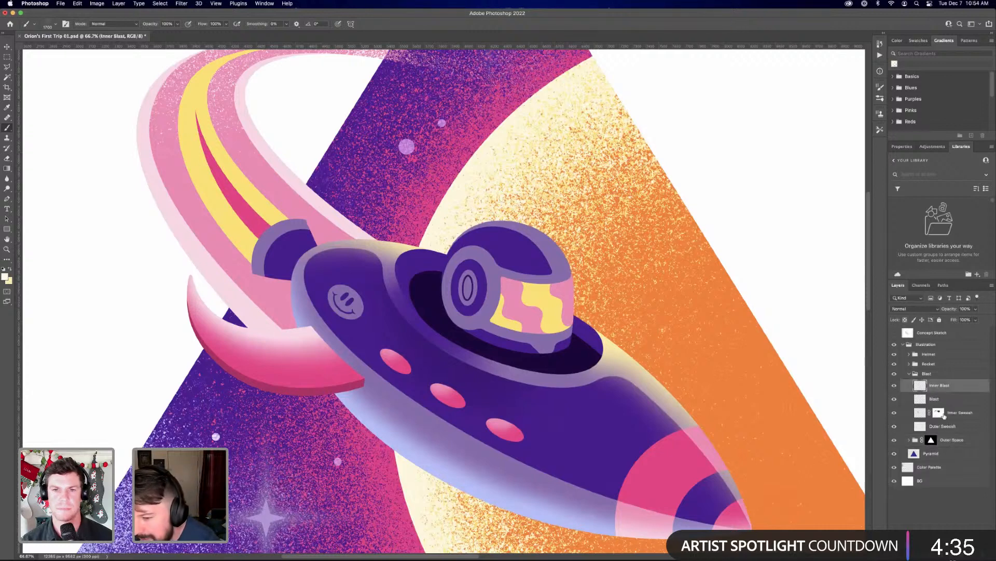
left_click(909, 374)
Load the Thruster layer's outline from the Rocket group as a selection and add a new layer on top of the Thruster group
left_click(910, 364)
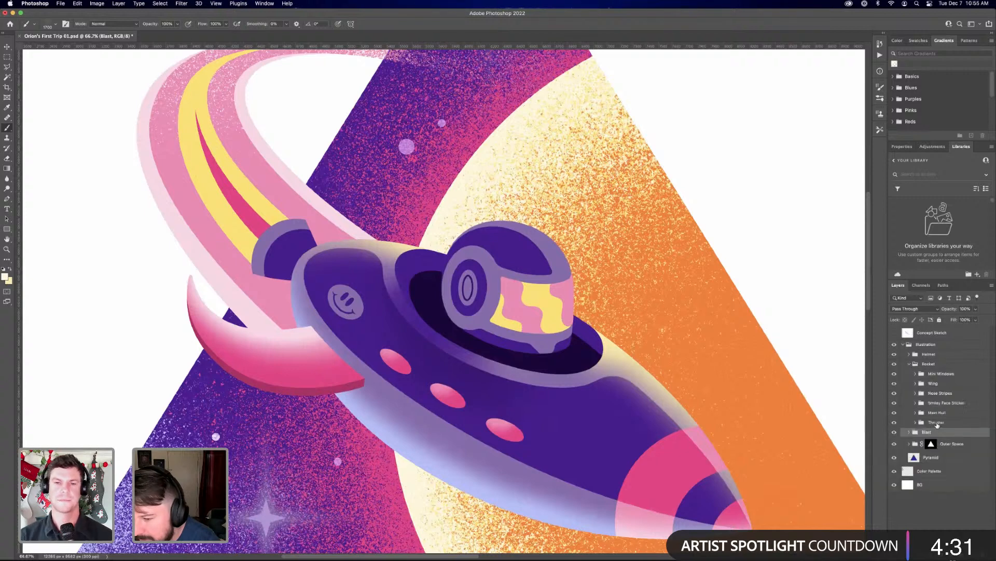
left_click(937, 423)
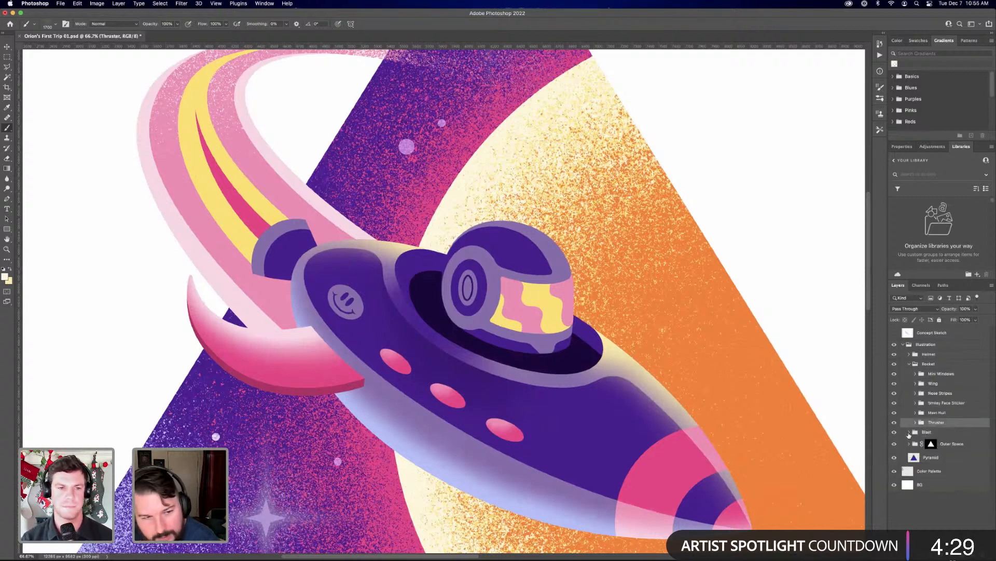
left_click(916, 423)
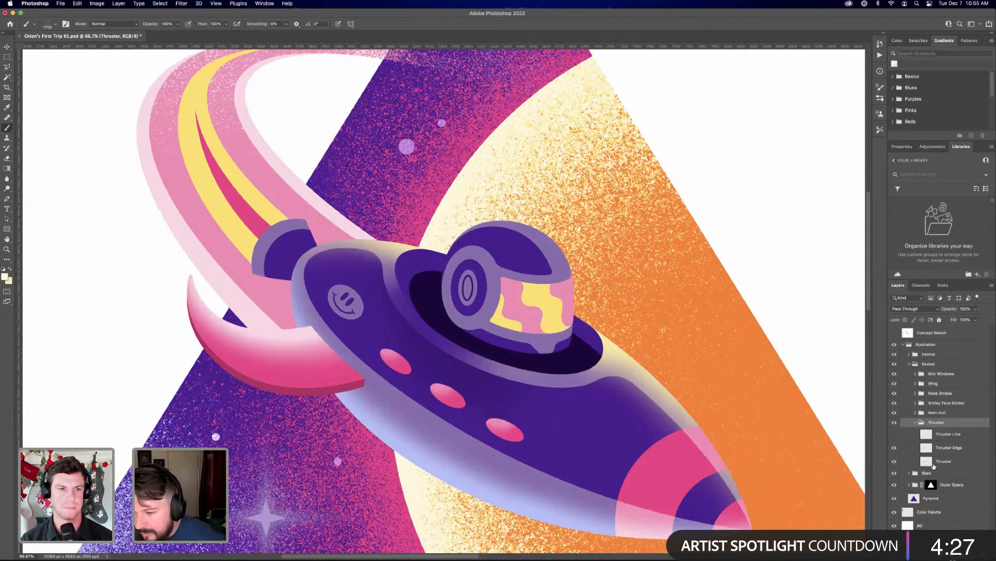
left_click(955, 461, "super")
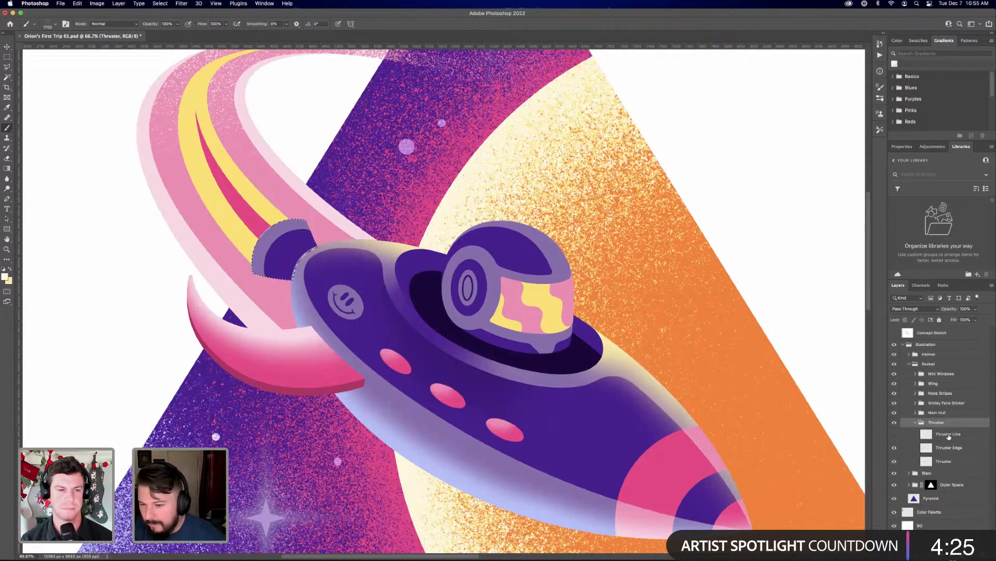
key("super+shift+alt+n")
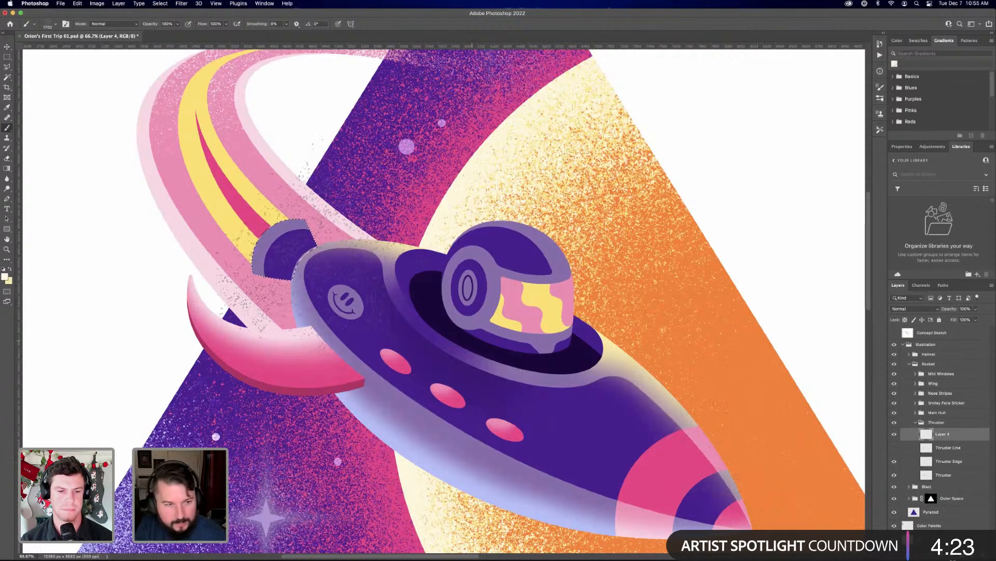
Brush yellow grain along the thruster's rear edge within the selection using a smaller brush, and clear the selection
key("]")
key("bracketleft")
key("bracketleft")
key("bracketleft")
key("bracketleft")
key("bracketleft")
key("bracketleft")
key("bracketleft")
key("bracketleft")
key("bracketleft")
key("bracketleft")
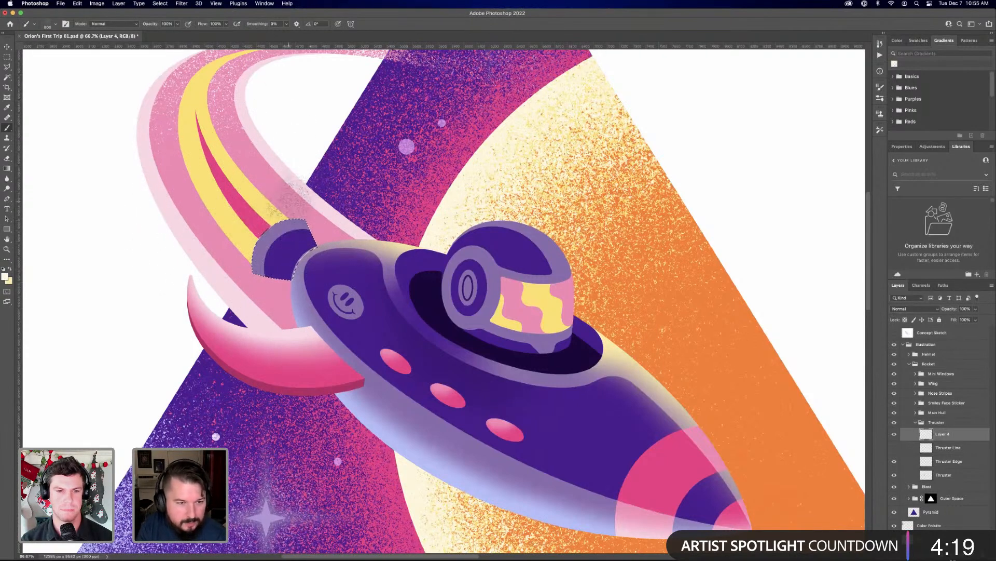
key("bracketleft")
key("bracketleft")
key("bracketleft")
key("bracketleft")
key("bracketleft")
key("x")
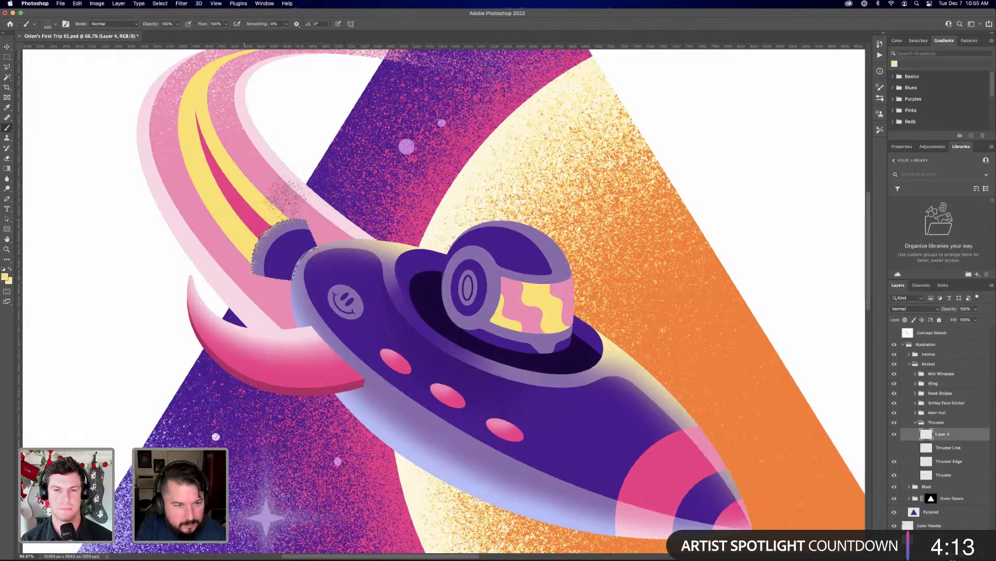
mouse_move(236, 284)
left_mouse_down()
mouse_move(260, 214)
mouse_move(239, 270)
left_mouse_up()
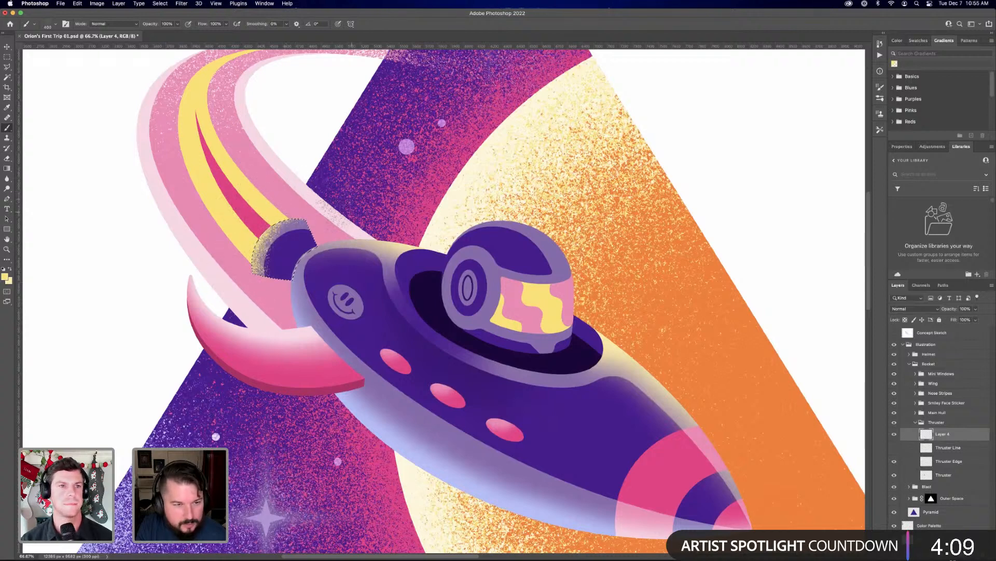
left_click_drag(323, 212, 245, 246)
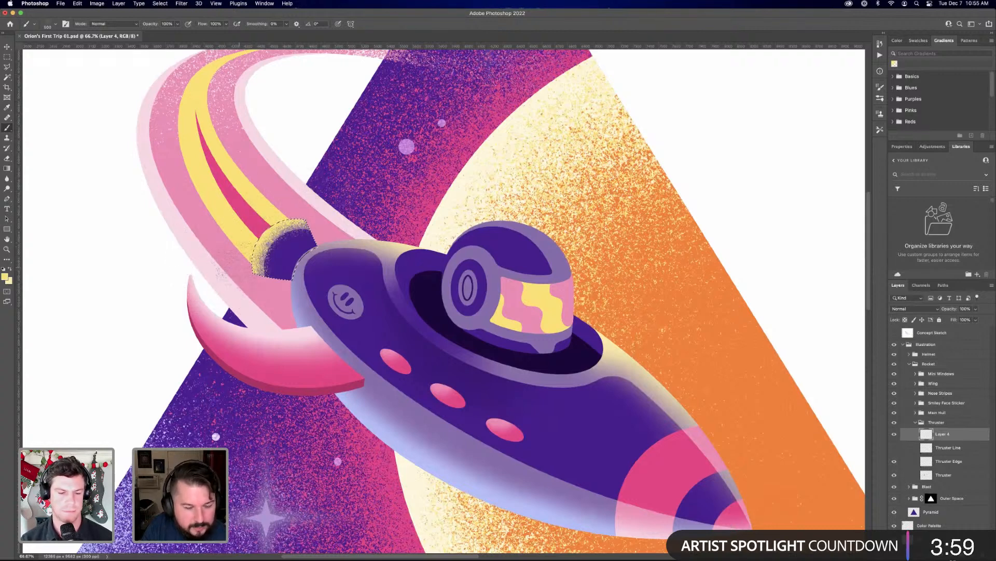
key("super+d")
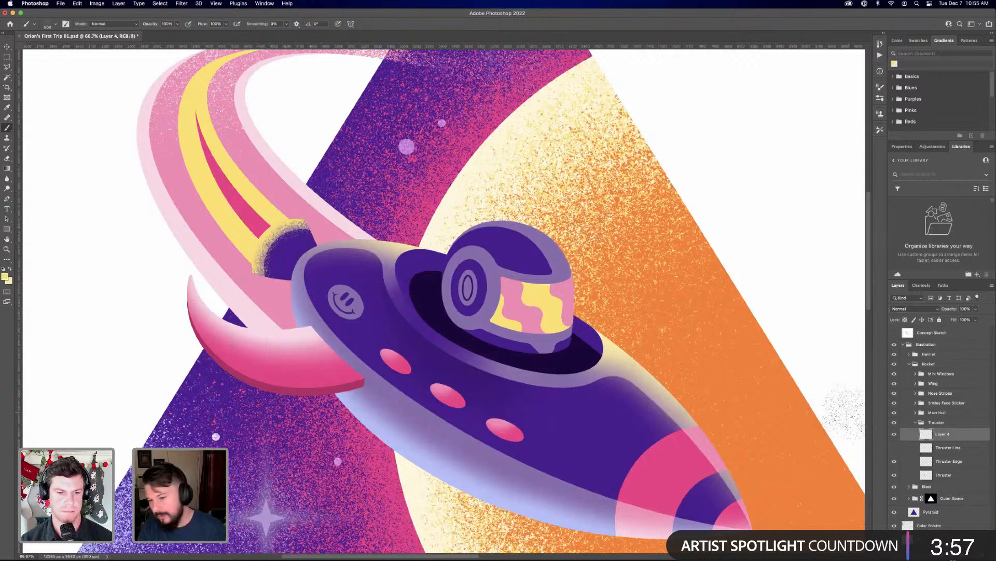
Apply a pink Color Overlay at Normal blend mode to the thruster grain layer, Layer 4
right_click(942, 449)
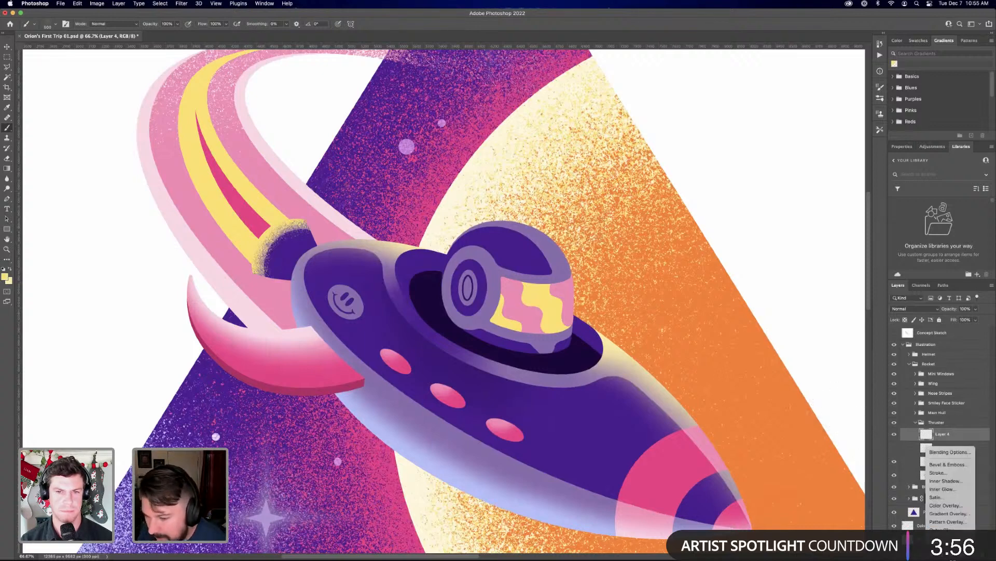
left_click(951, 505)
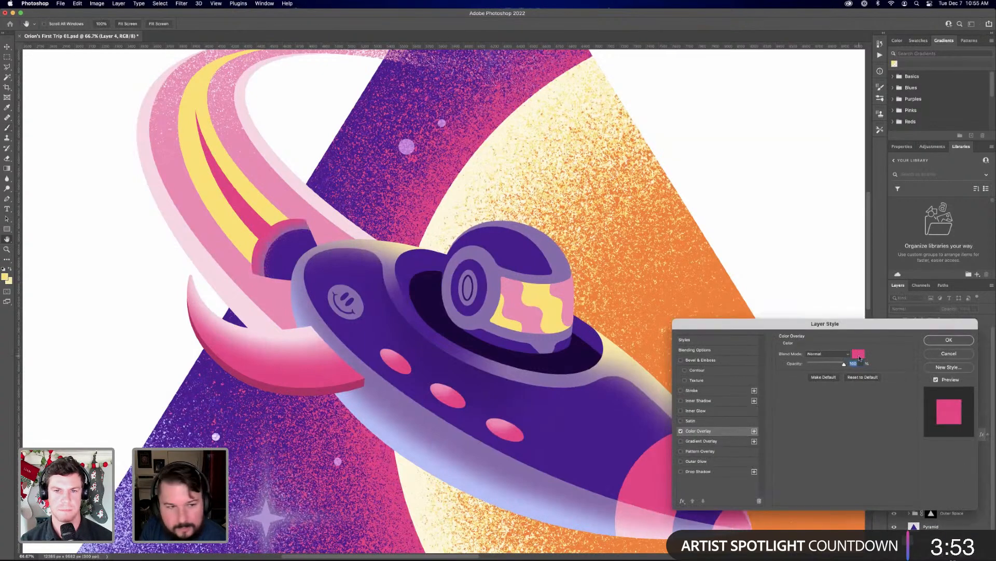
left_click(858, 354)
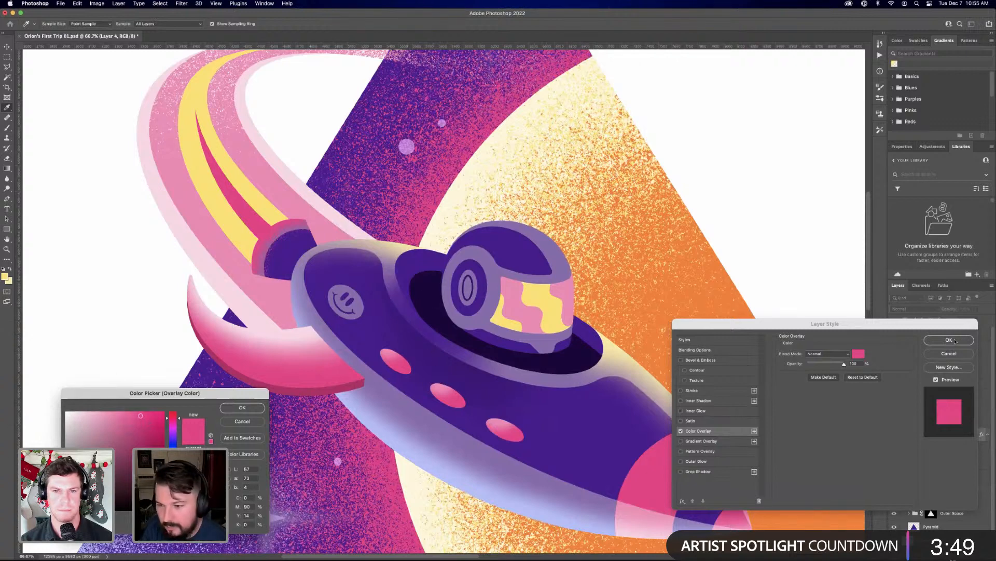
left_click(243, 407)
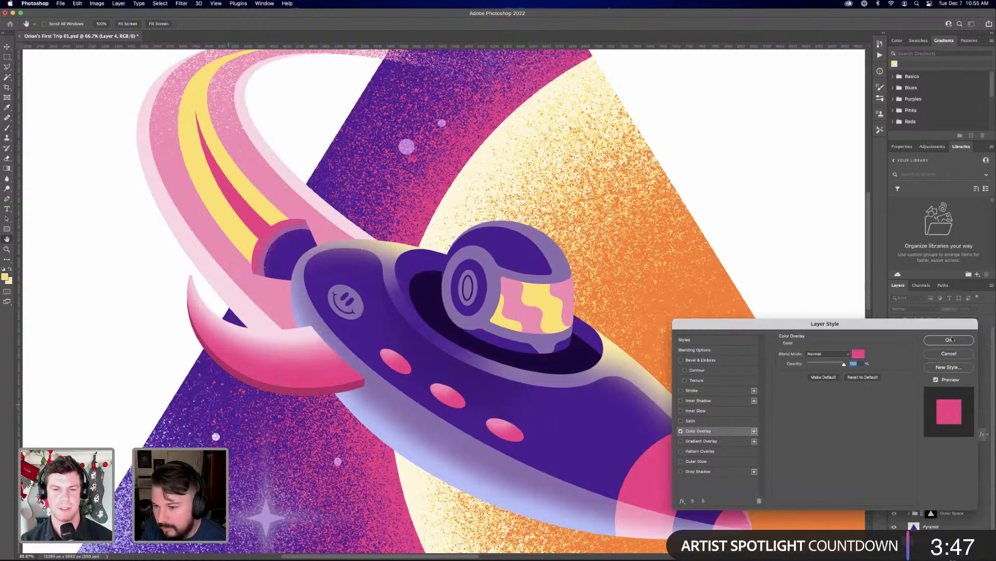
left_click(949, 340)
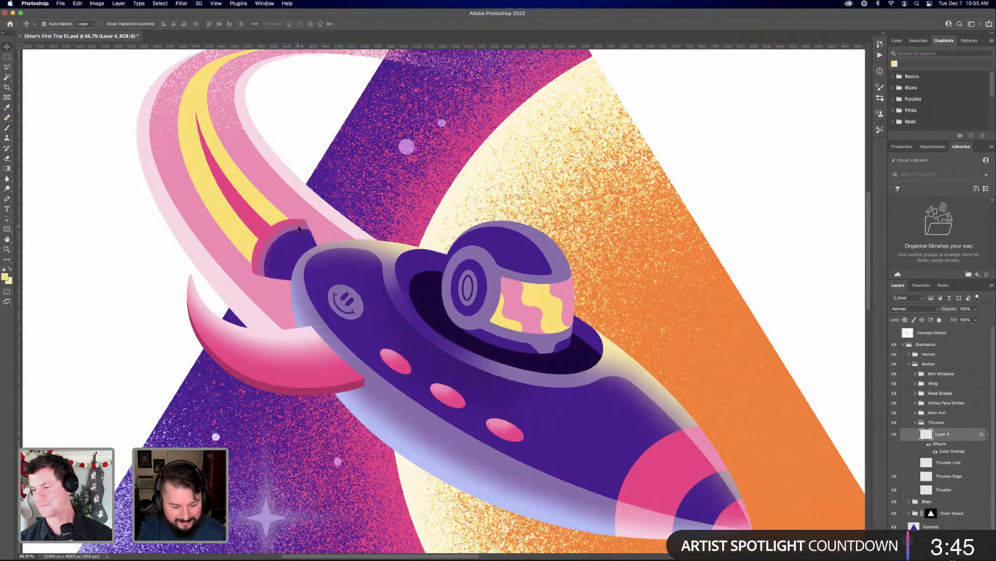
Enlarge and shift the pink grain outward from the thruster's rear edge, and mask it to the thruster's outline
key("super+t")
mouse_move(286, 226)
left_mouse_down()
mouse_move(314, 205)
mouse_move(296, 222)
left_mouse_up()
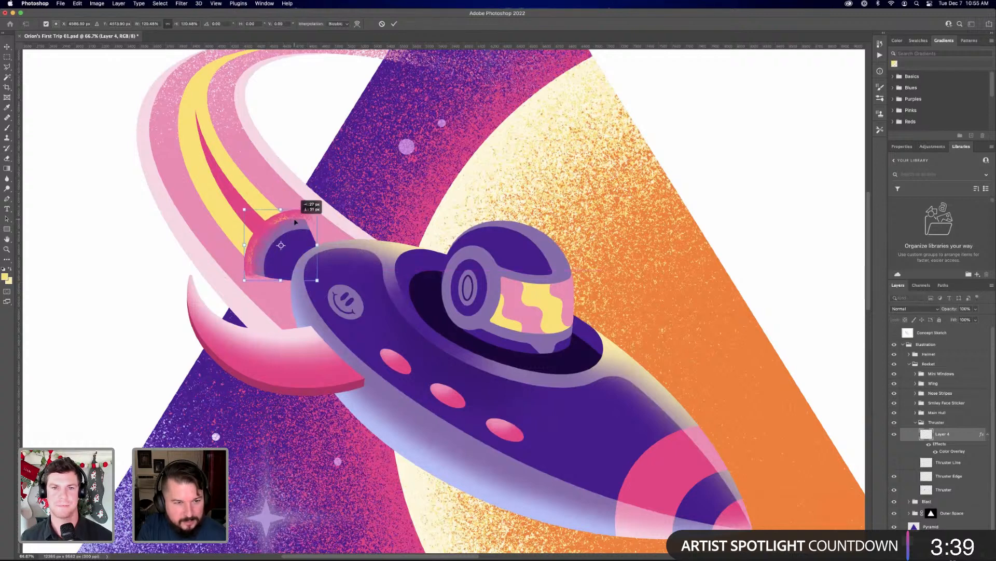
key("Return")
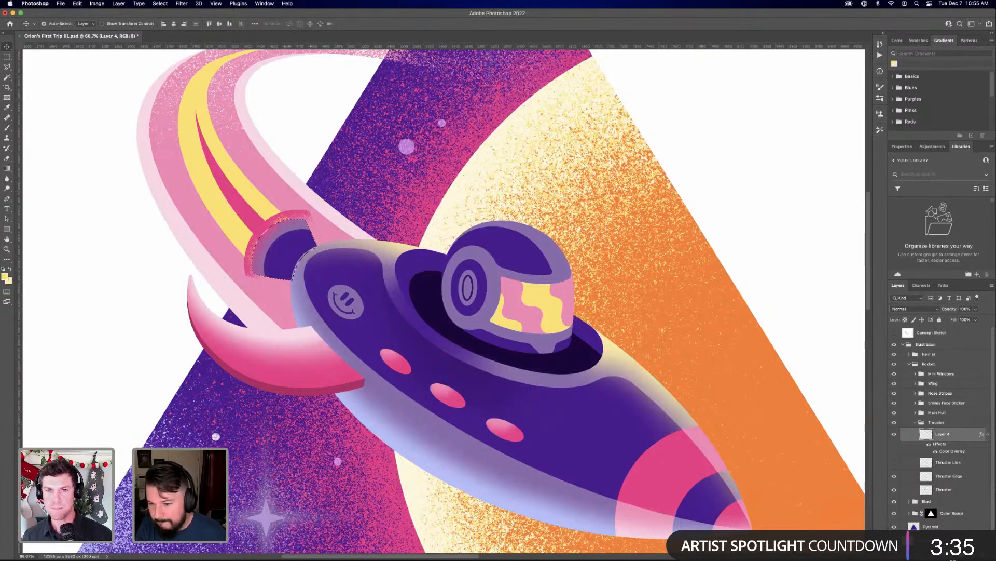
left_click(929, 555)
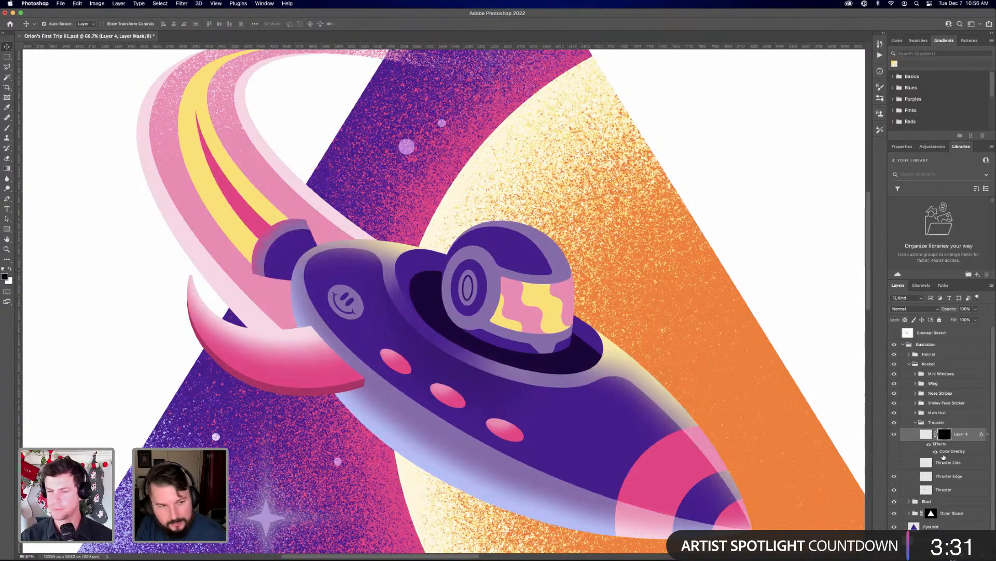
Load the Thruster layer's outline as a selection and add a new layer directly above Thruster Line
left_click(926, 490, "super")
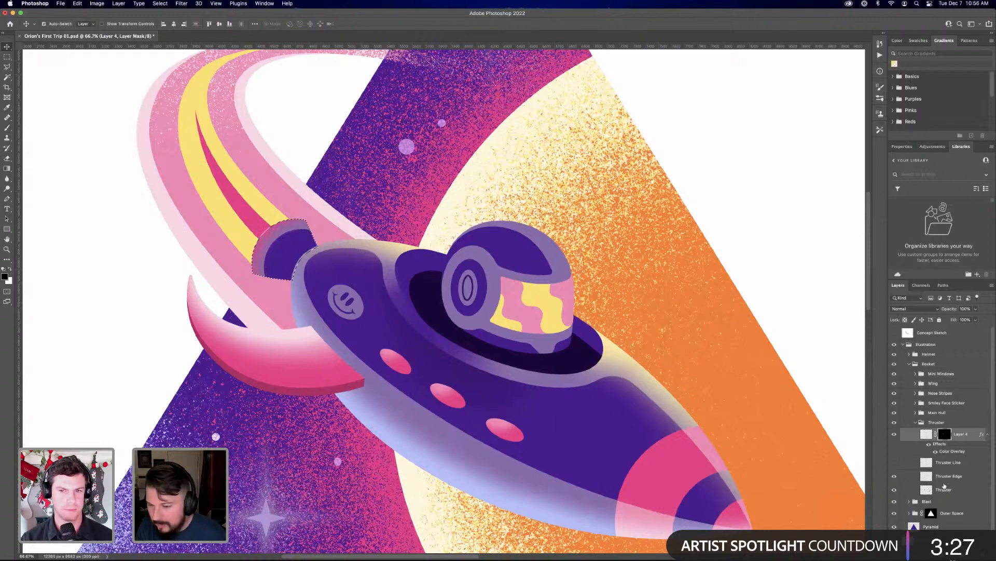
left_click(959, 462)
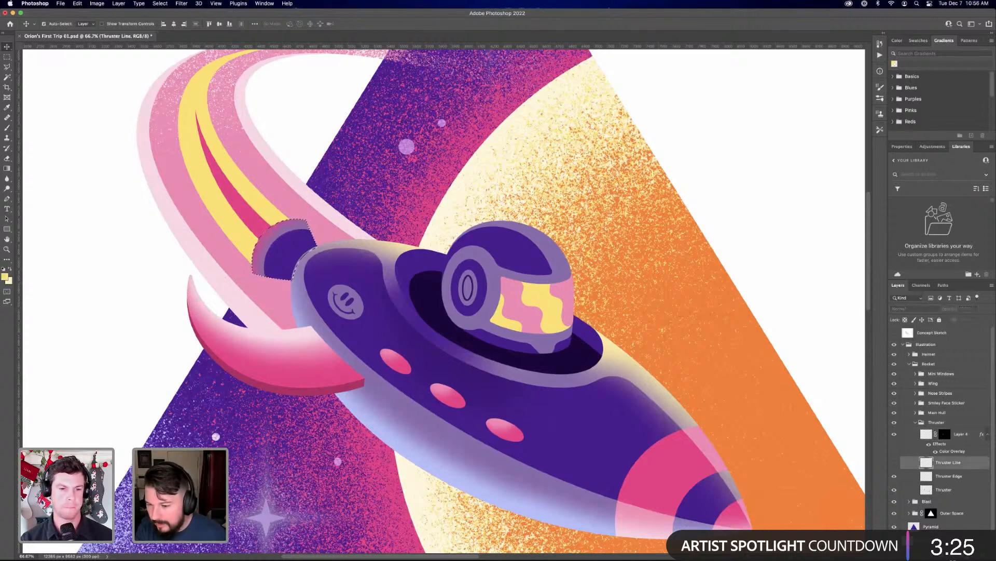
left_click(952, 556)
key("super+z")
left_click(964, 556)
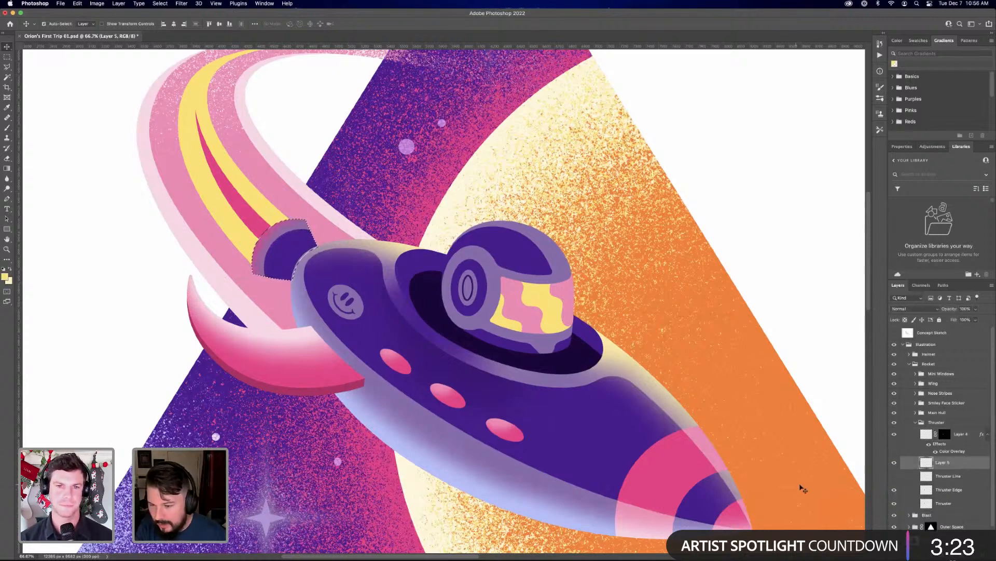
Brush grain texture over the thruster's rear edge on Layer 5, and hide both thruster grain layers
key("b")
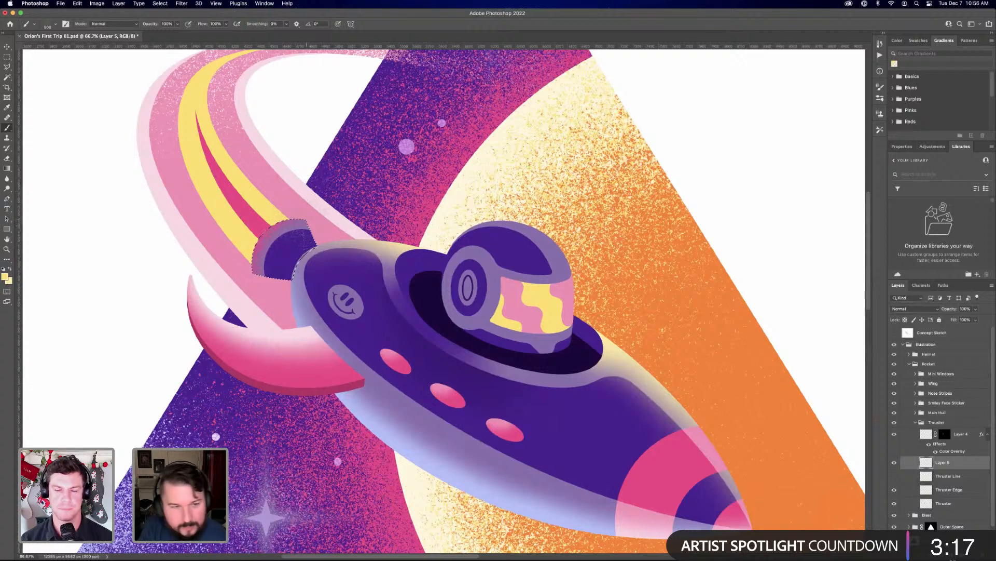
key("bracketright")
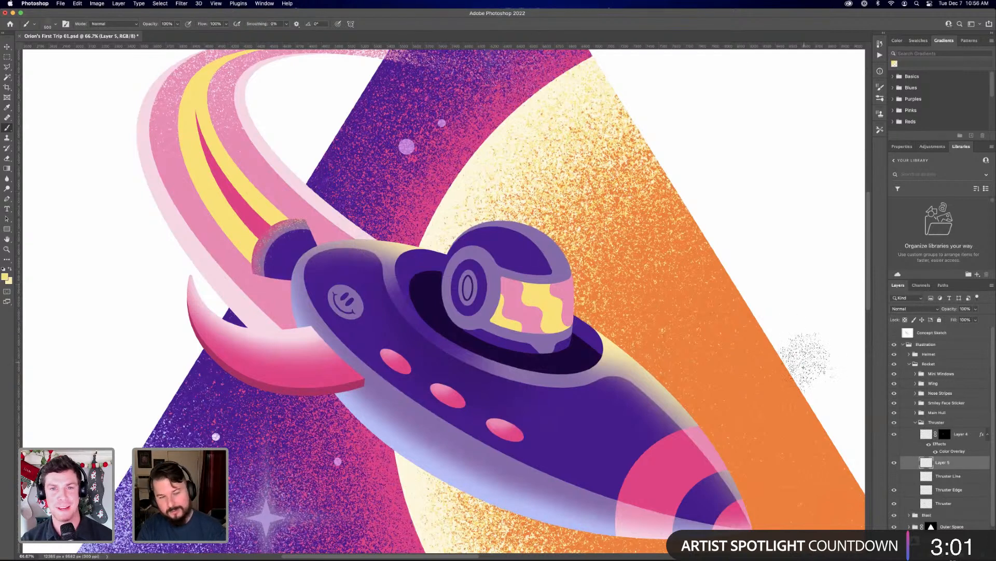
left_click(895, 464)
Load the Helmet layer's outline as a selection and add a new layer above Waves in the helmet group
key("super+minus")
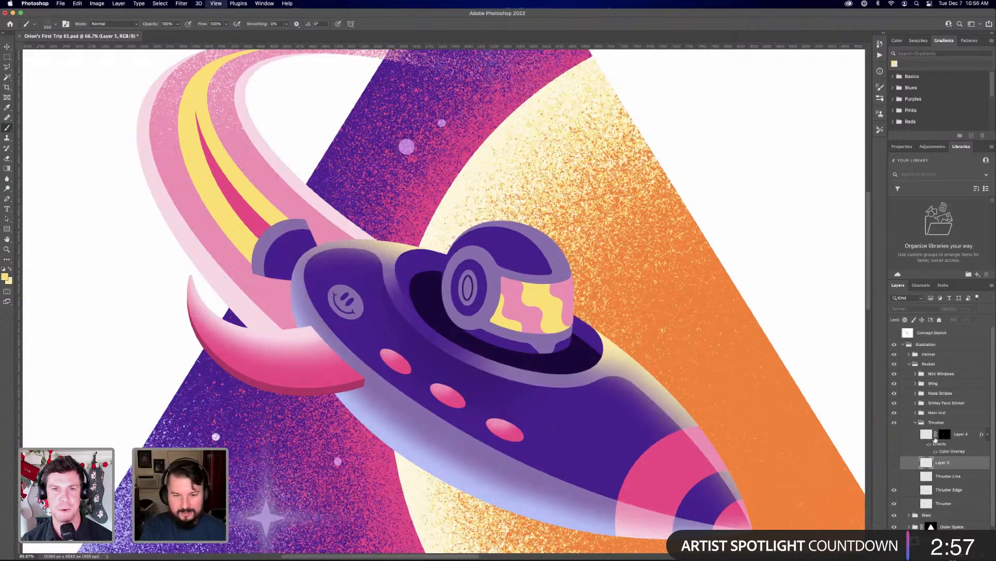
key("super+plus")
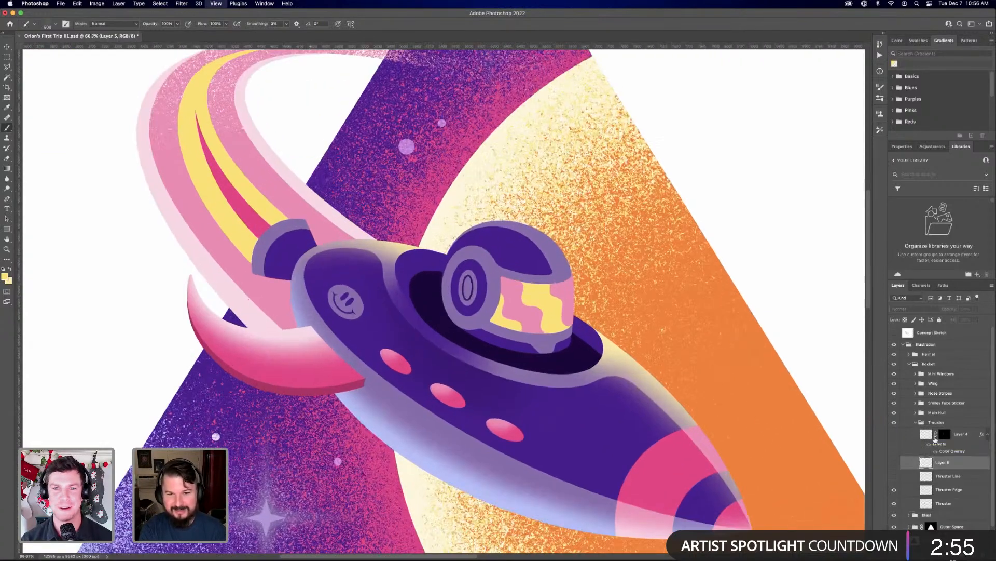
key("super+plus")
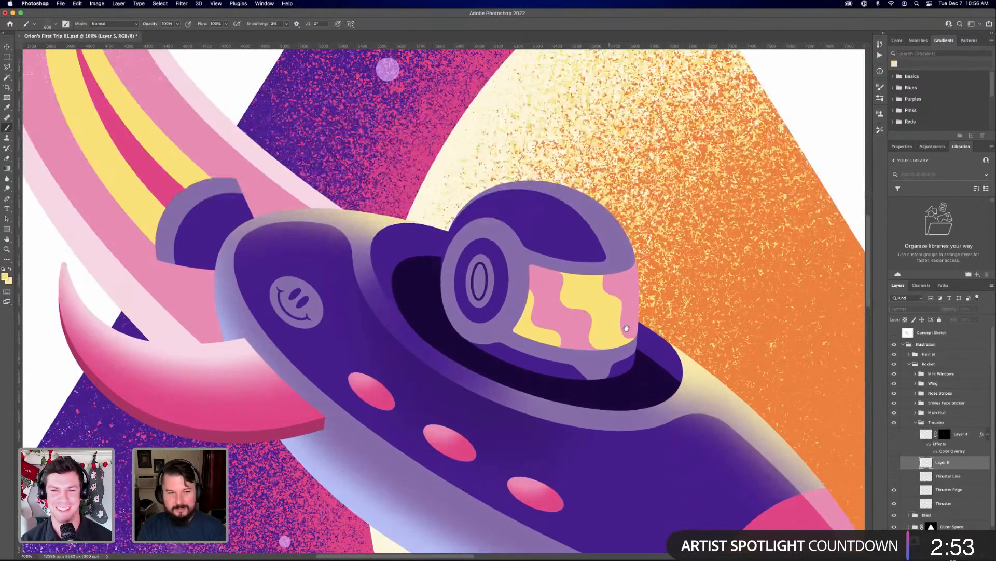
left_click_drag(532, 304, 501, 302)
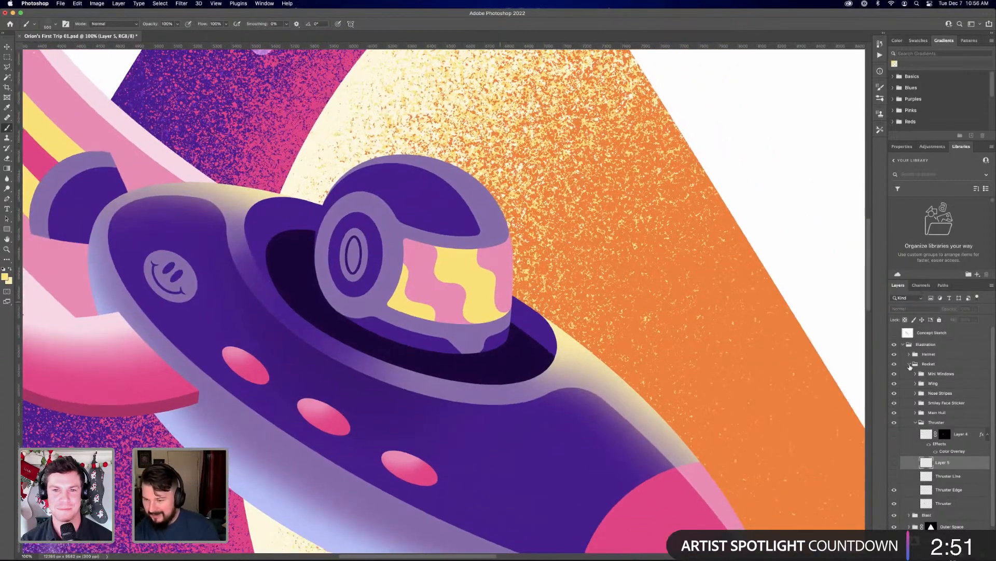
left_click(909, 354)
left_click(948, 369)
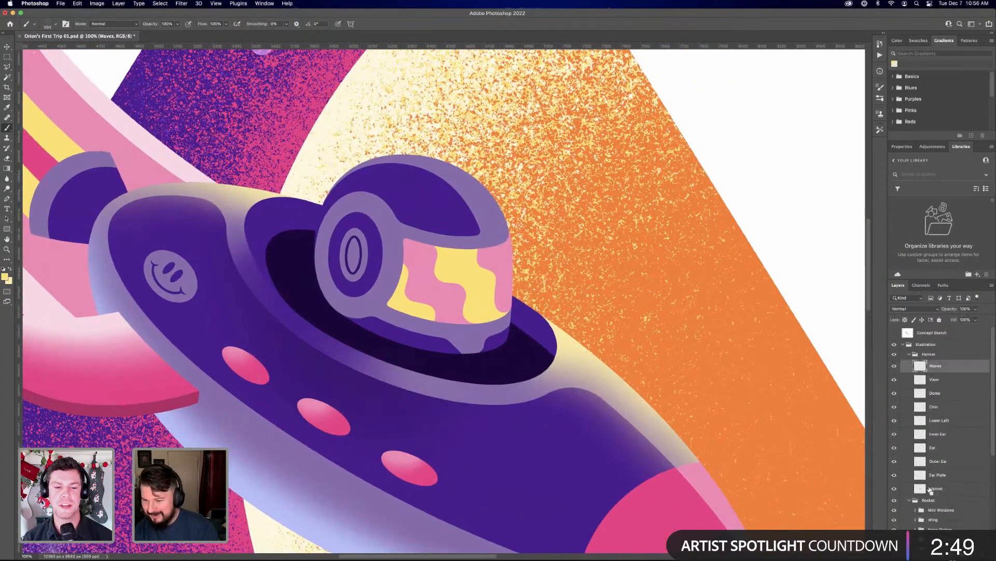
left_click(920, 489, "super")
left_click(955, 489)
left_click(957, 366)
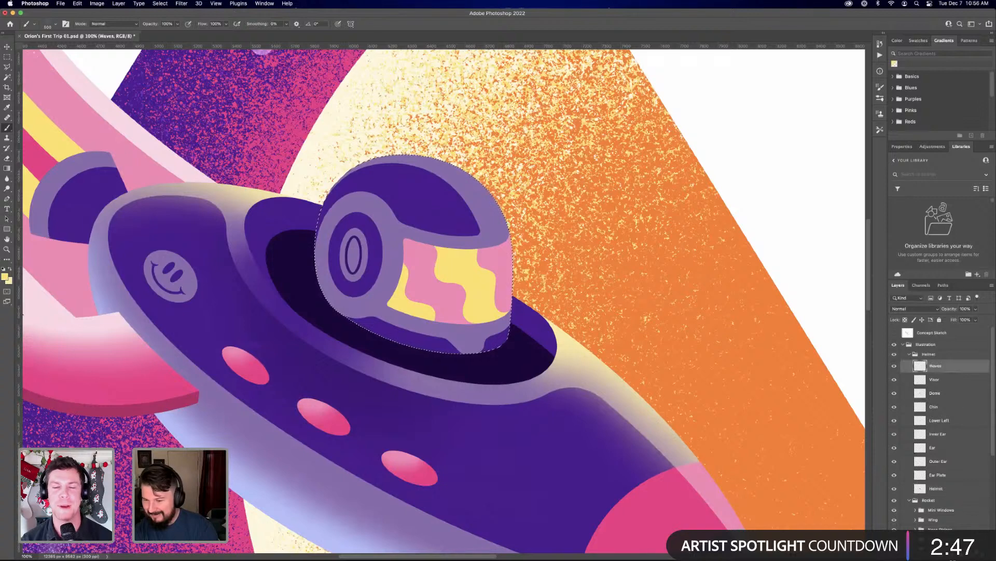
left_click(973, 555)
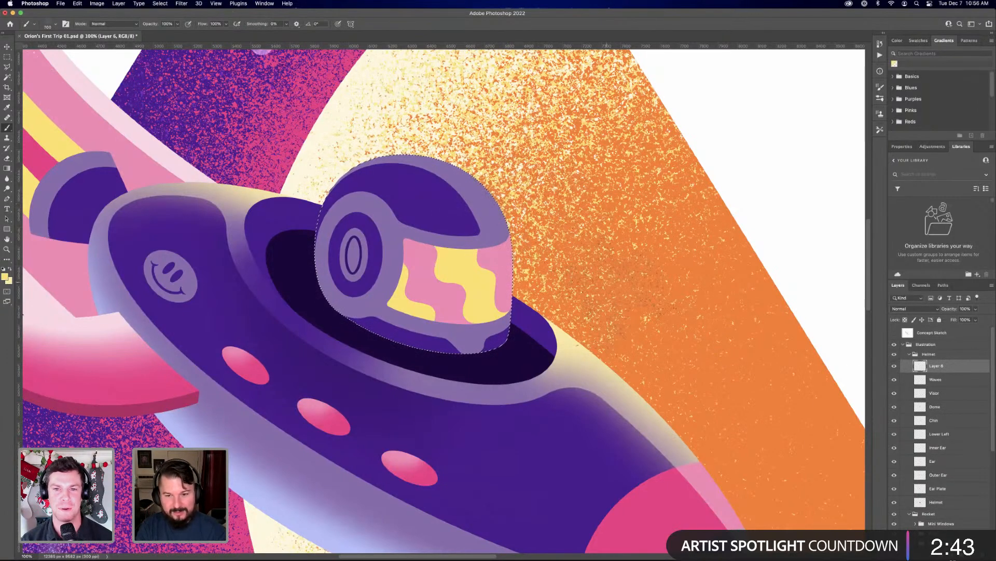
Try brushing pale yellow grain, sampled from the rocket's highlight, over the helmet's dome, and undo the stroke
left_click(572, 339, "alt")
mouse_move(517, 214)
left_mouse_down()
mouse_move(457, 151)
mouse_move(358, 116)
mouse_move(446, 140)
mouse_move(445, 114)
left_mouse_up()
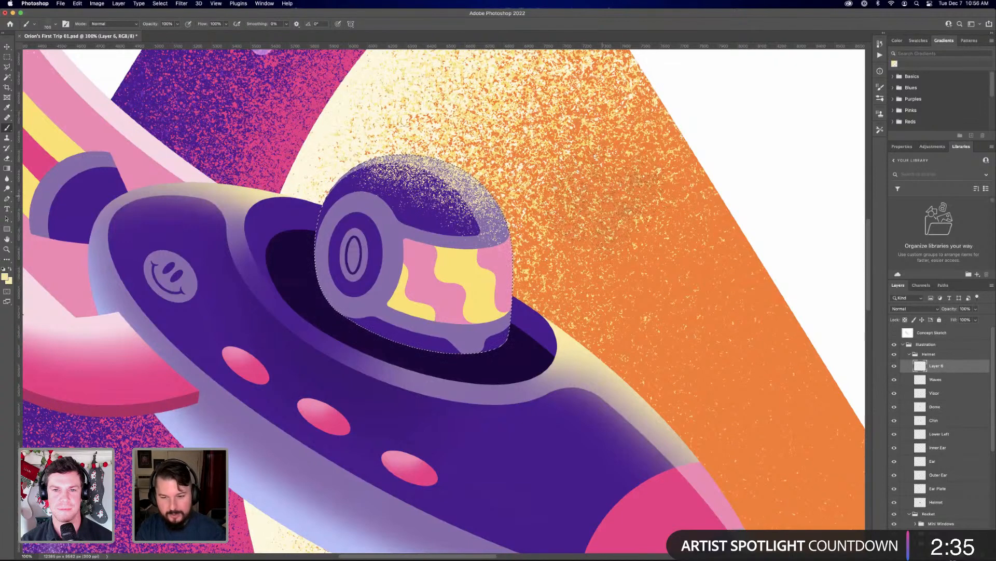
key("super+z")
Switch the brush to the Soft Round preset from the General Brushes set
left_click(52, 24)
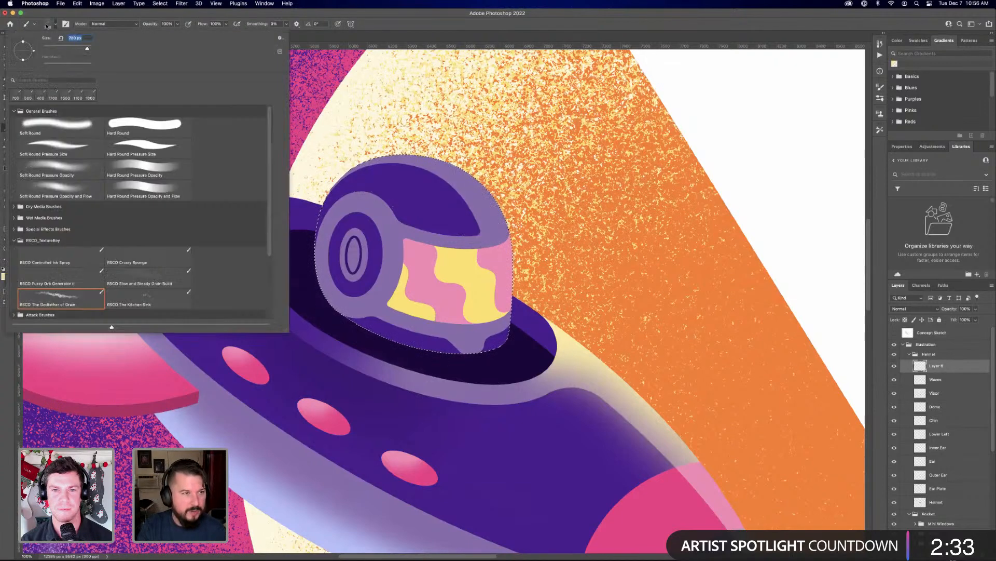
left_click(51, 120)
key("Return")
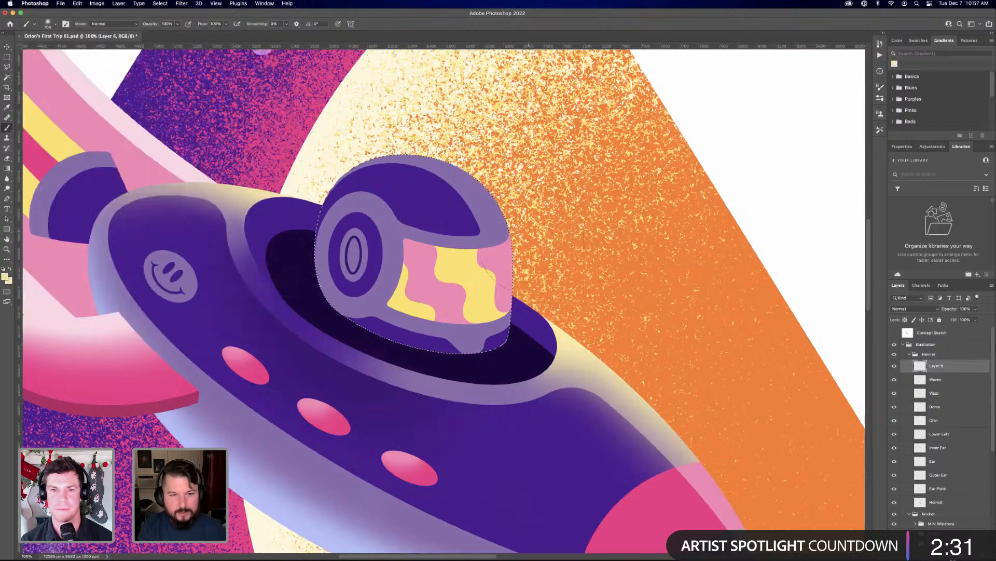
Brush a soft pale yellow highlight along the helmet's dome and front visor edge on Layer 6
left_click_drag(534, 188, 422, 115)
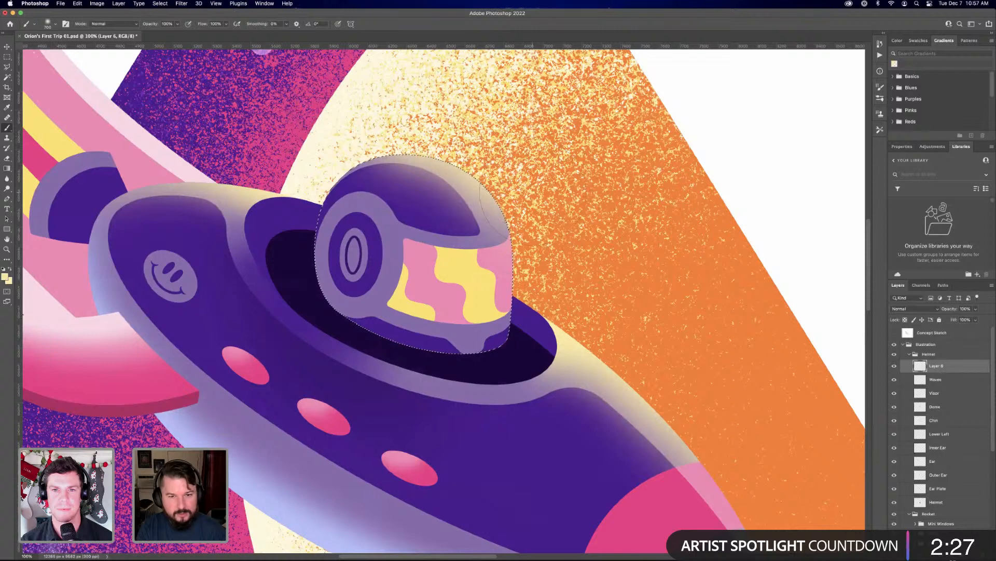
mouse_move(565, 282)
left_mouse_down()
mouse_move(582, 337)
mouse_move(570, 283)
left_mouse_up()
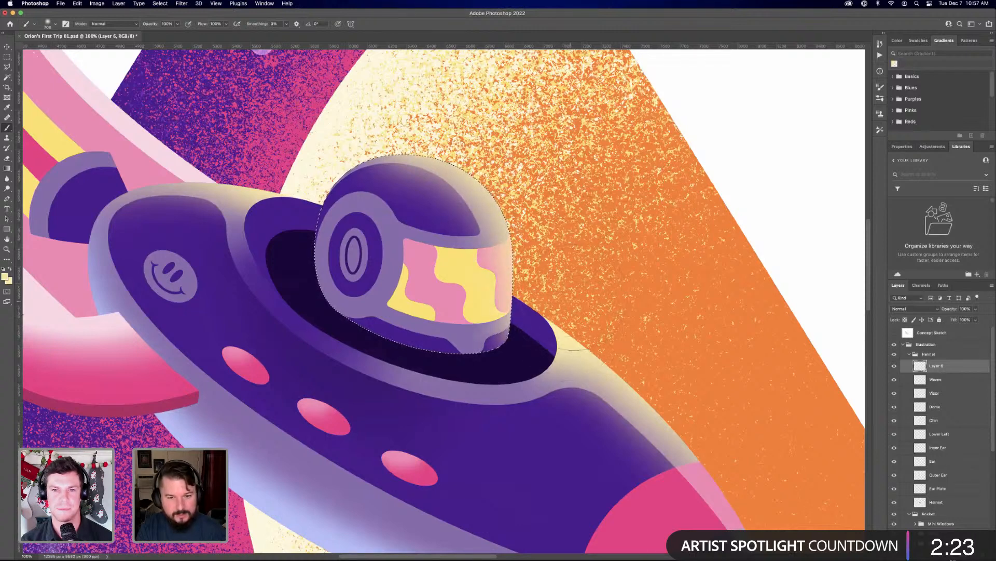
mouse_move(552, 185)
left_mouse_down()
mouse_move(511, 142)
mouse_move(434, 120)
mouse_move(538, 136)
left_mouse_up()
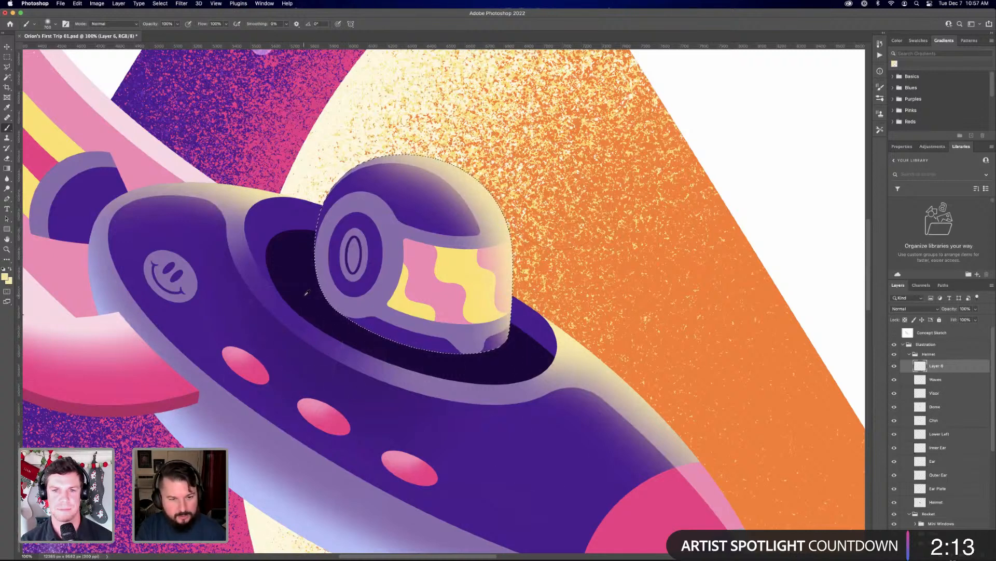
Shade the helmet's lower rear with sampled purple on a new layer above Helmet, and hide the Ear Plate layer
left_click(385, 323, "alt")
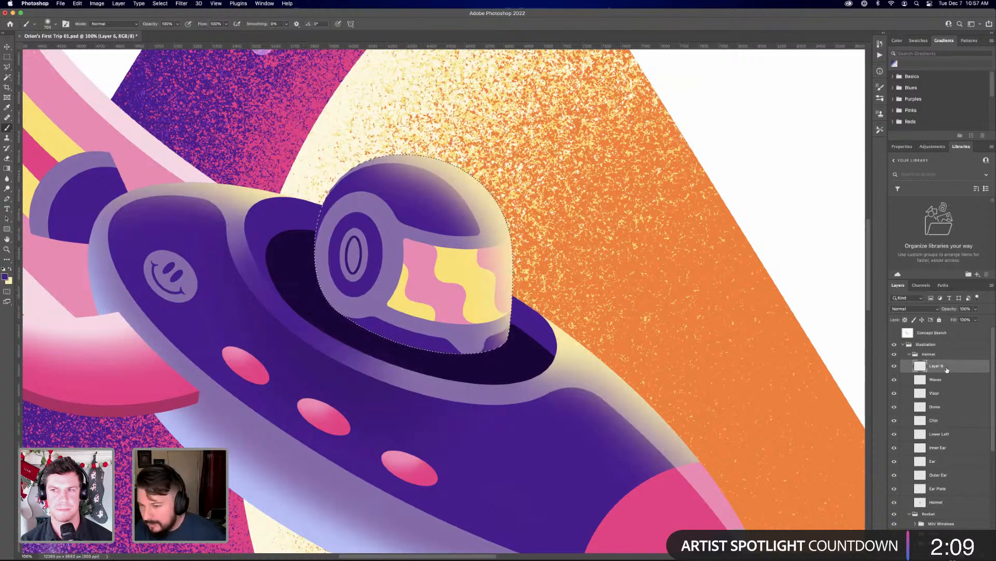
left_click(951, 504)
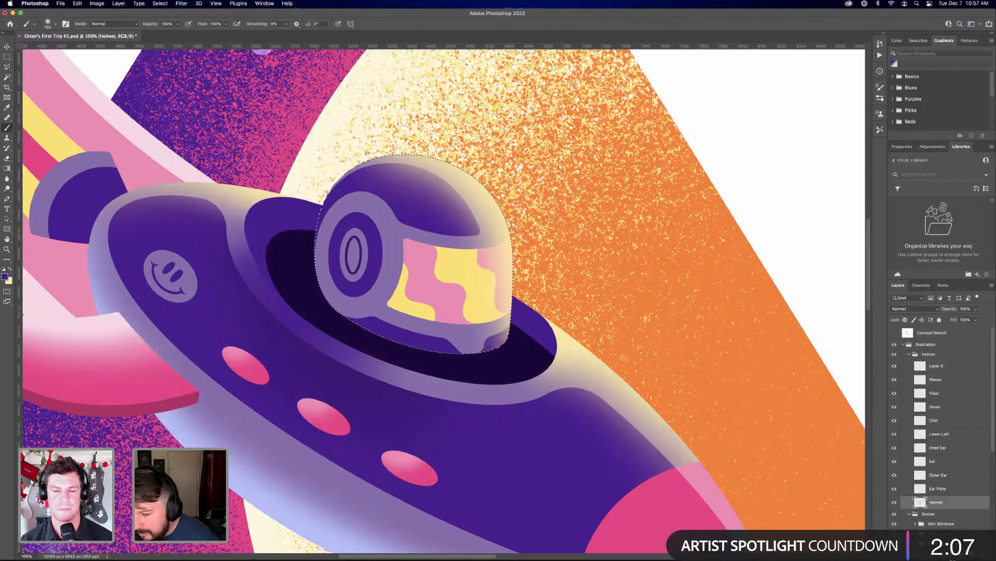
left_click(972, 555)
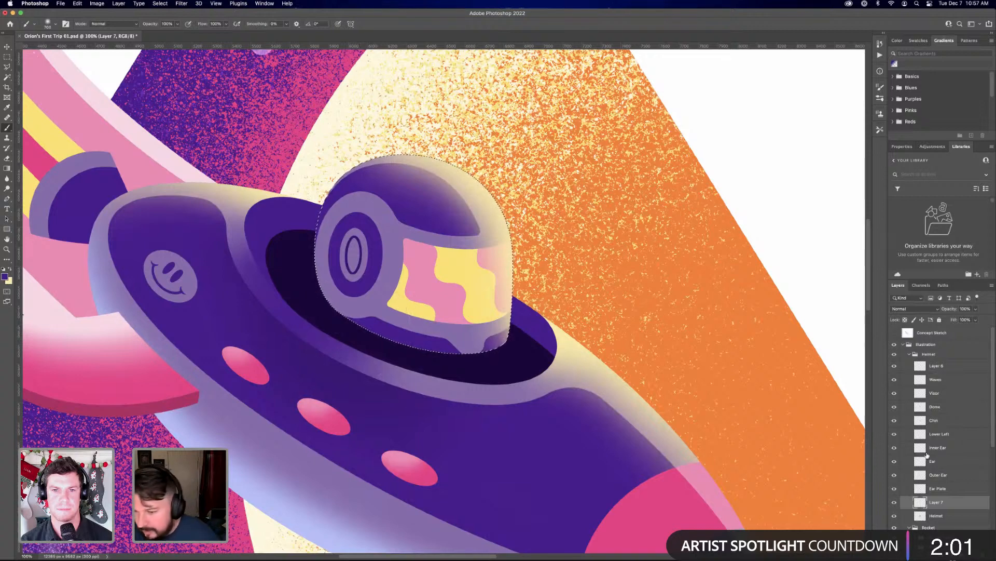
left_click(895, 475)
left_click(895, 475)
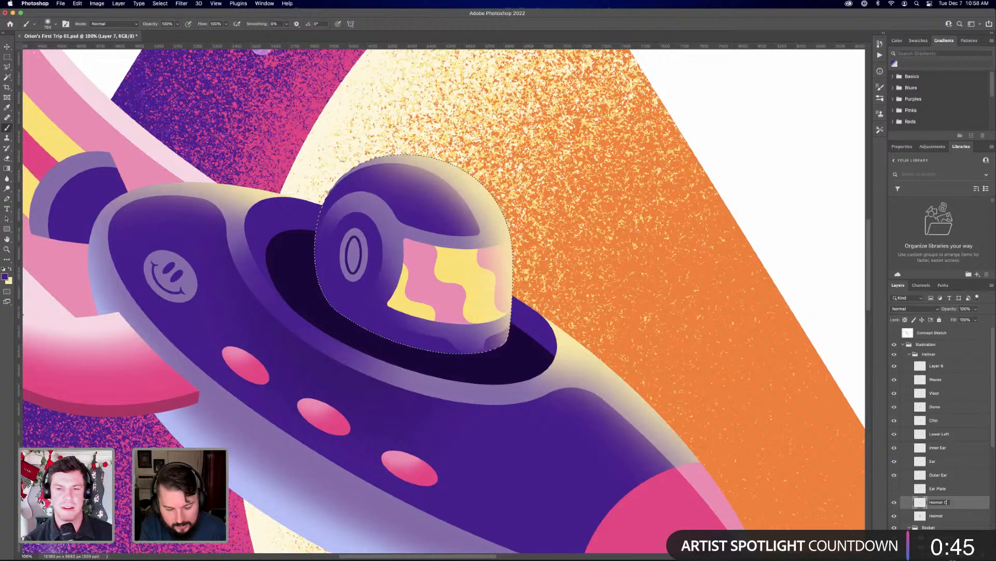
Rename the new shading layer as Helmet Cast Shadow
type("ast S")
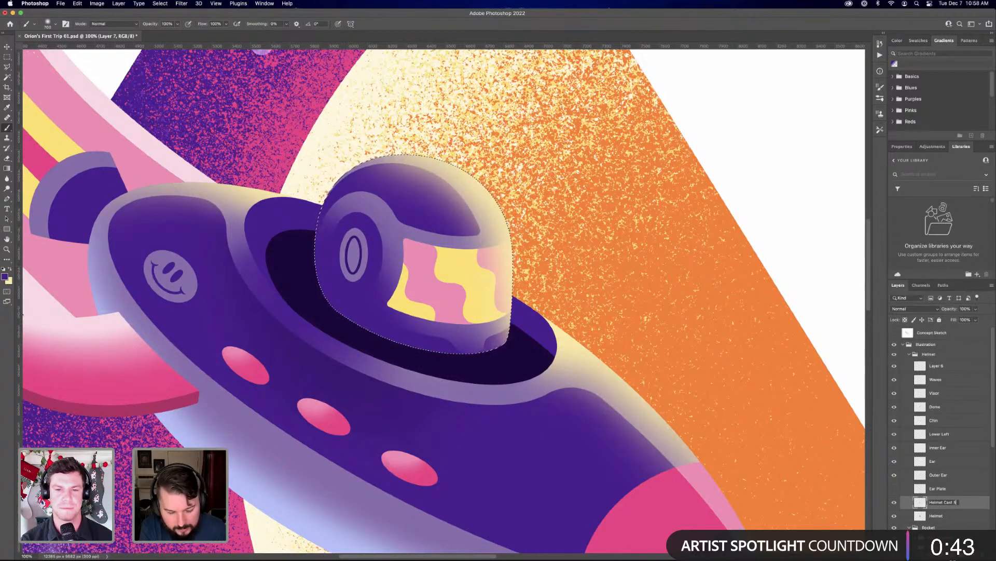
type("hadow")
key("Return")
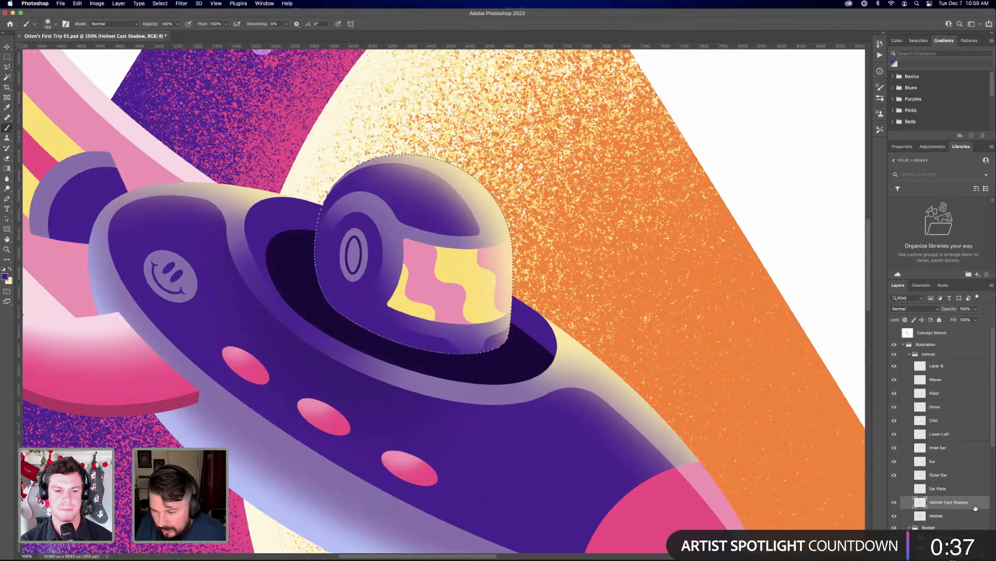
Copy the helmet shadow to a new layer and apply a Color Overlay sampled from the cockpit's darkest purple
key("super+shift+alt+n")
key("super+d")
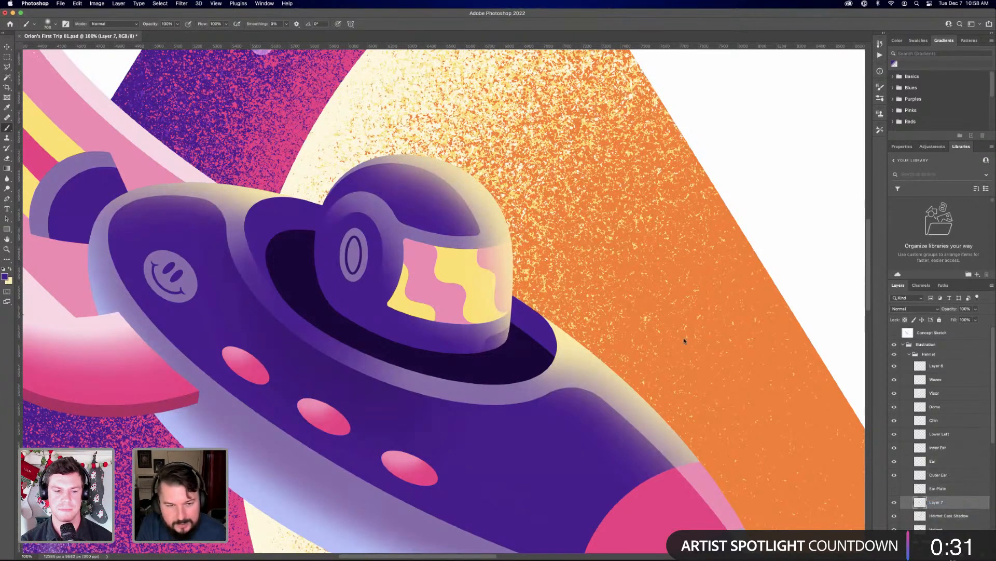
left_click(859, 354)
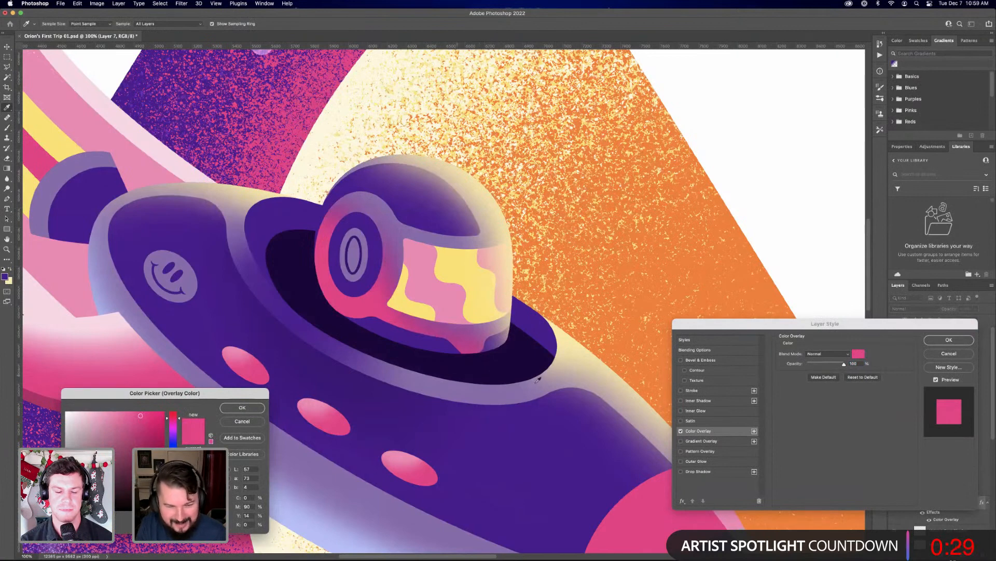
left_click_drag(135, 398, 131, 391)
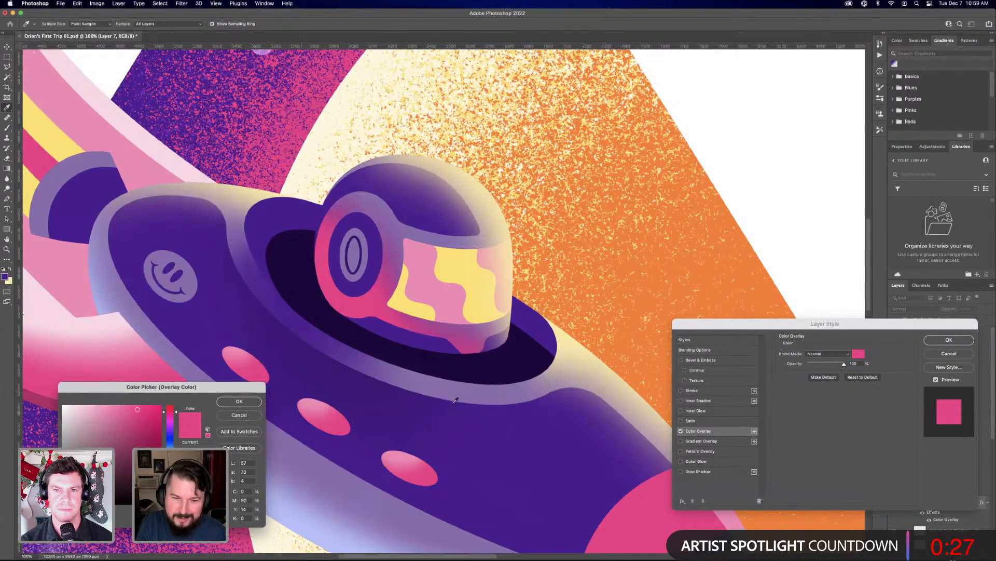
left_click(472, 353)
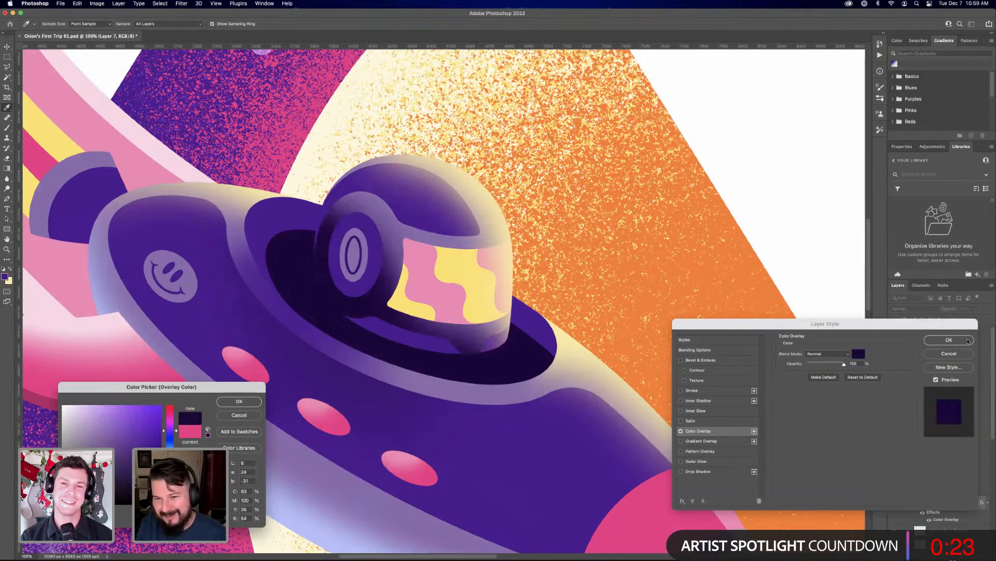
left_click(238, 402)
left_click(949, 340)
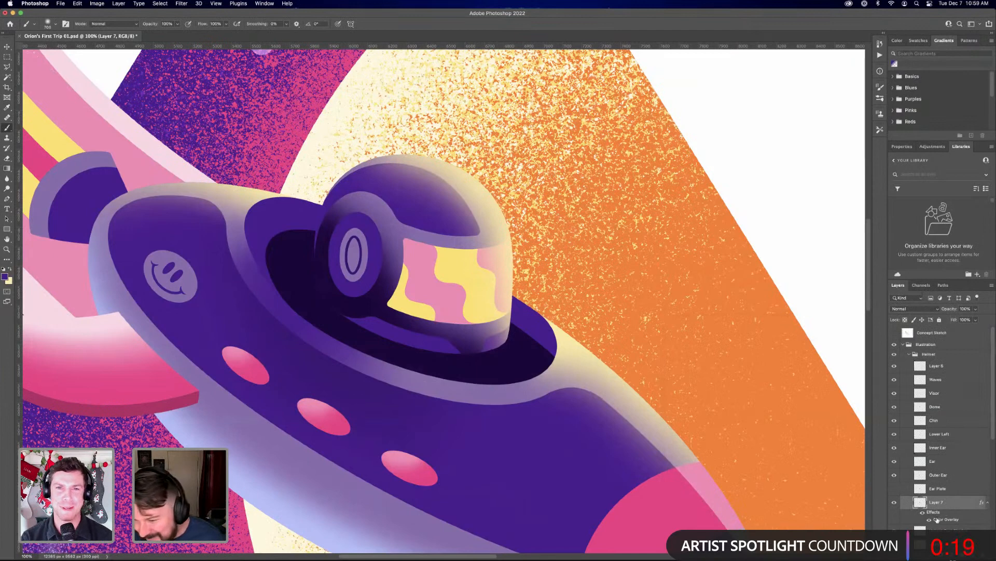
Place the dark shadow layer between Dome and Chin, and mask it to the Chin and Lower Left shapes
mouse_move(951, 496)
left_mouse_down()
mouse_move(949, 392)
mouse_move(950, 410)
mouse_move(924, 431)
left_mouse_up()
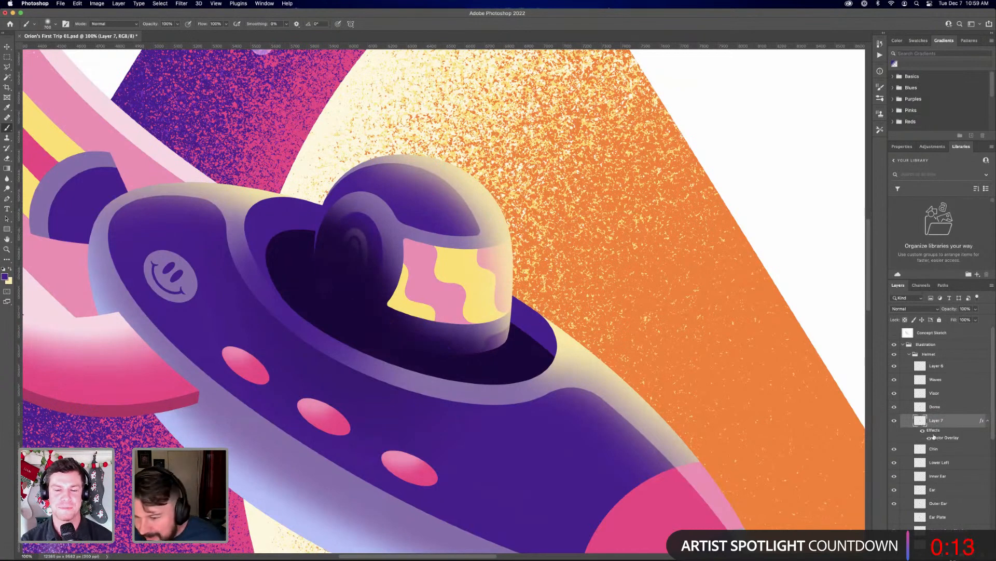
left_click(920, 450, "super")
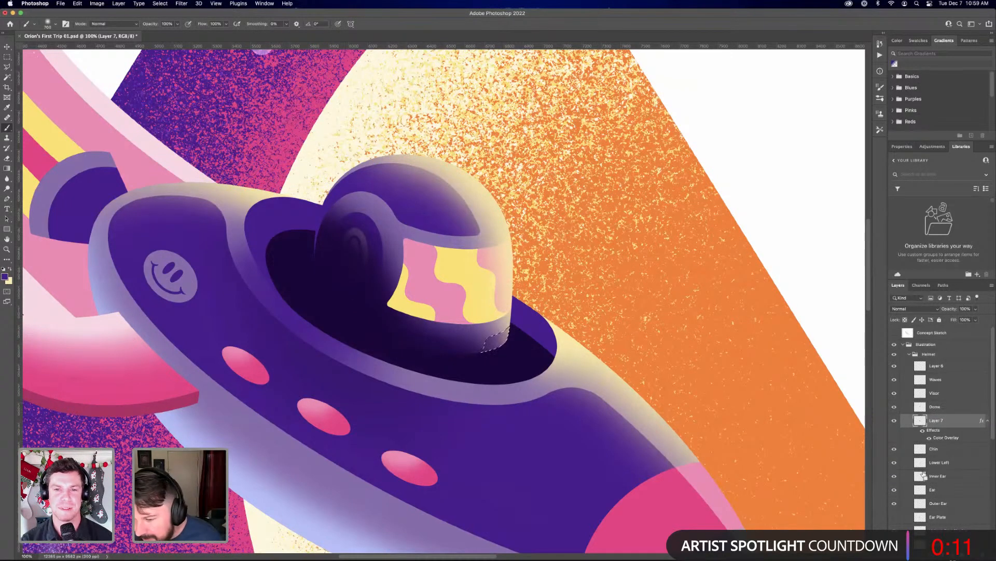
left_click(921, 463, "shift+super")
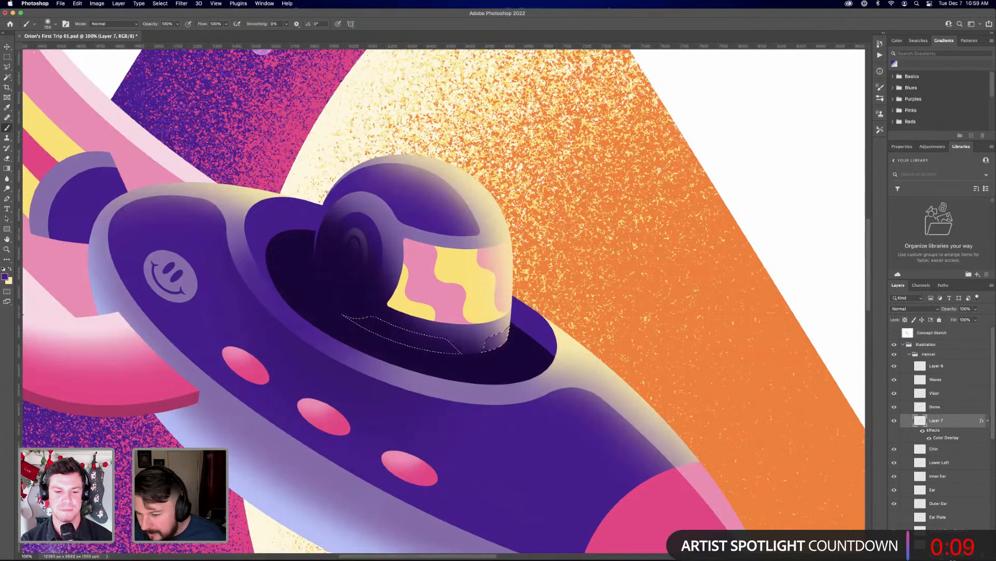
left_click(938, 555)
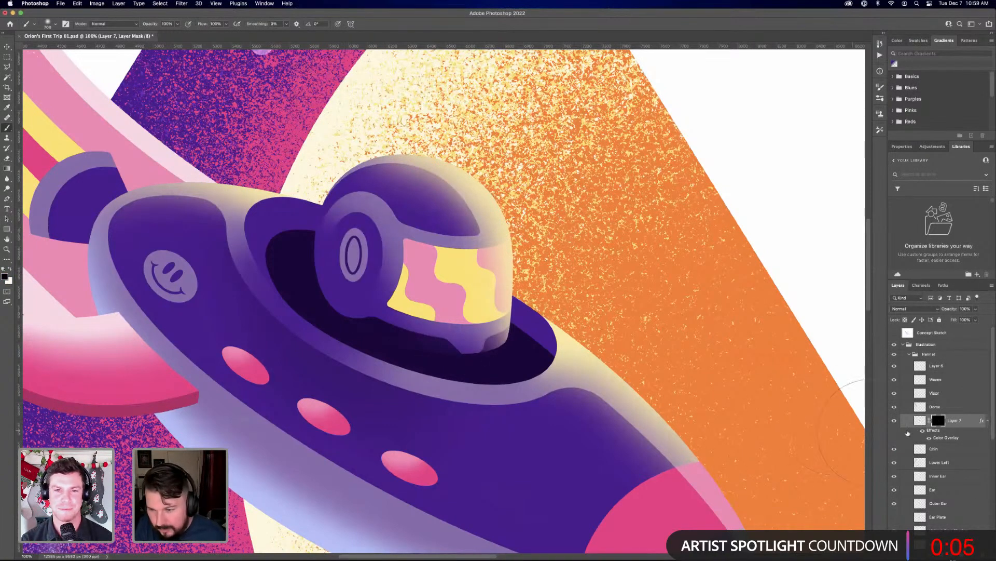
Set the masked dark shadow layer's opacity to 70%
left_click(906, 455)
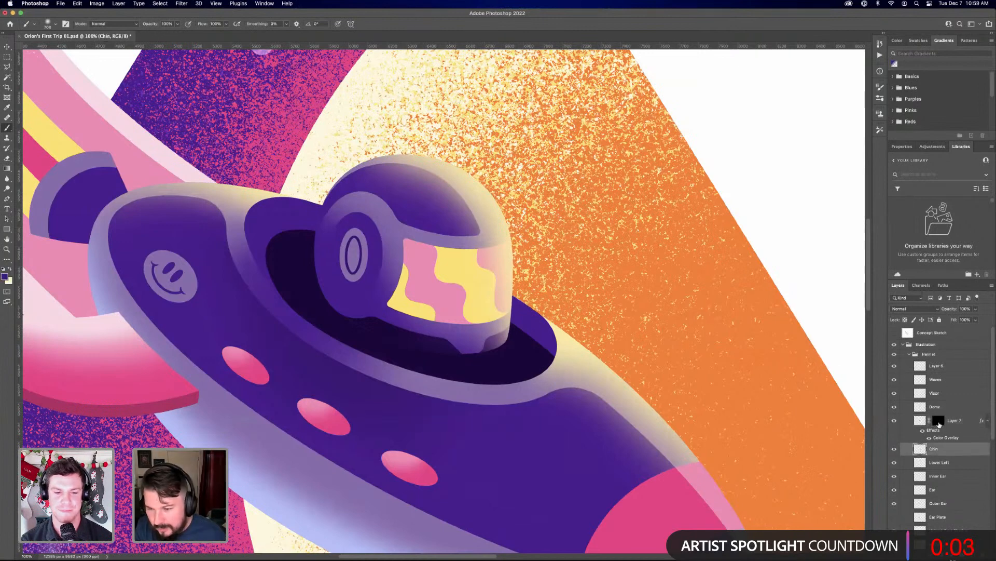
left_click(939, 422)
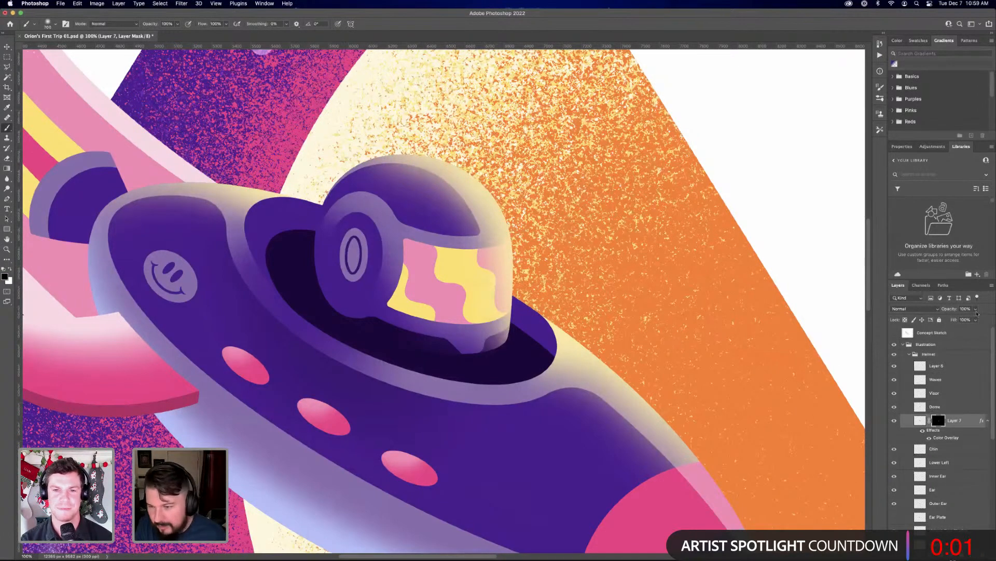
left_click(976, 310)
left_click_drag(958, 320, 952, 321)
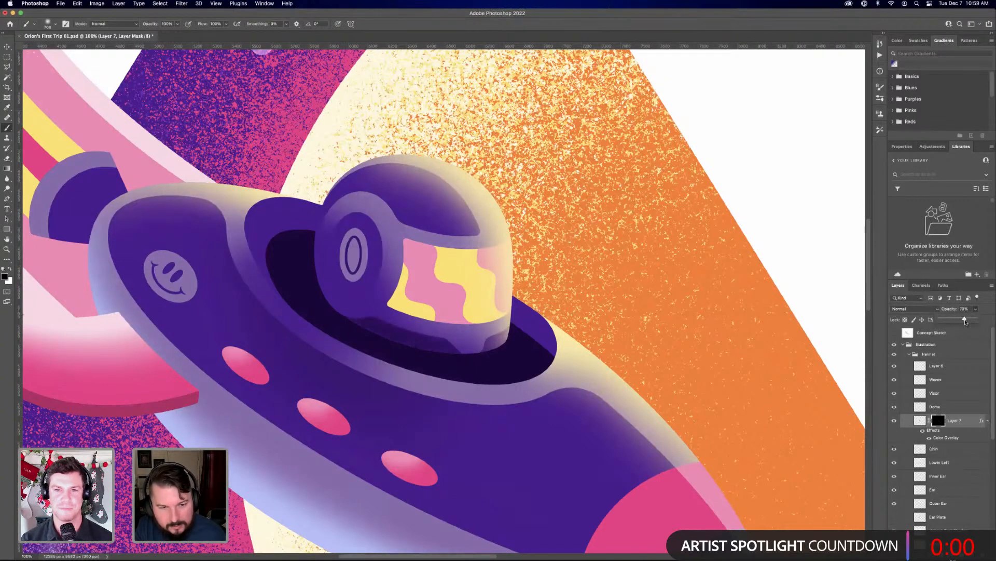
left_click(961, 409)
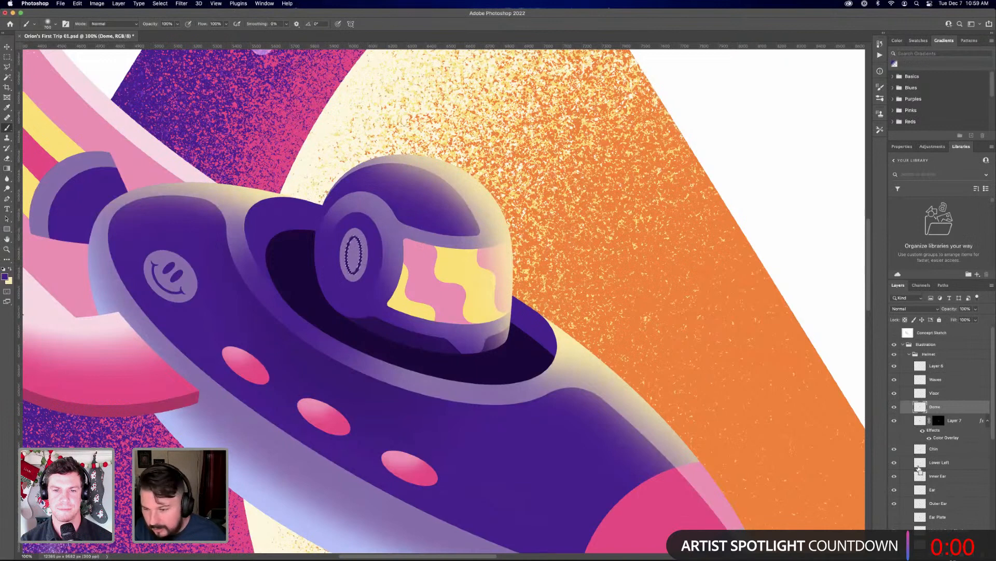
Extend the shadow to the helmet's outer ear disc by filling that shape with white on Layer 7's mask
left_click(920, 463, "super")
left_click(922, 491, "super")
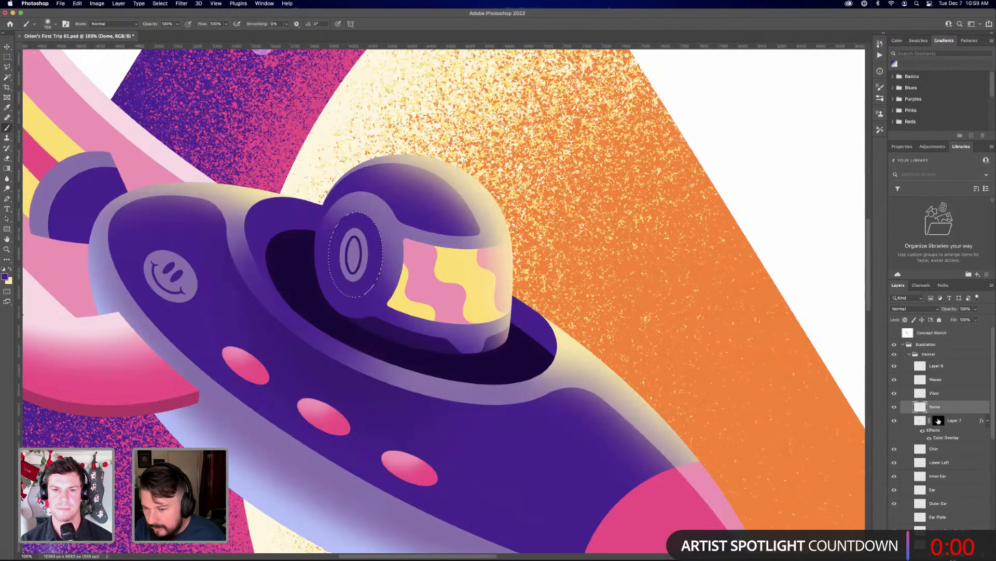
left_click(939, 420)
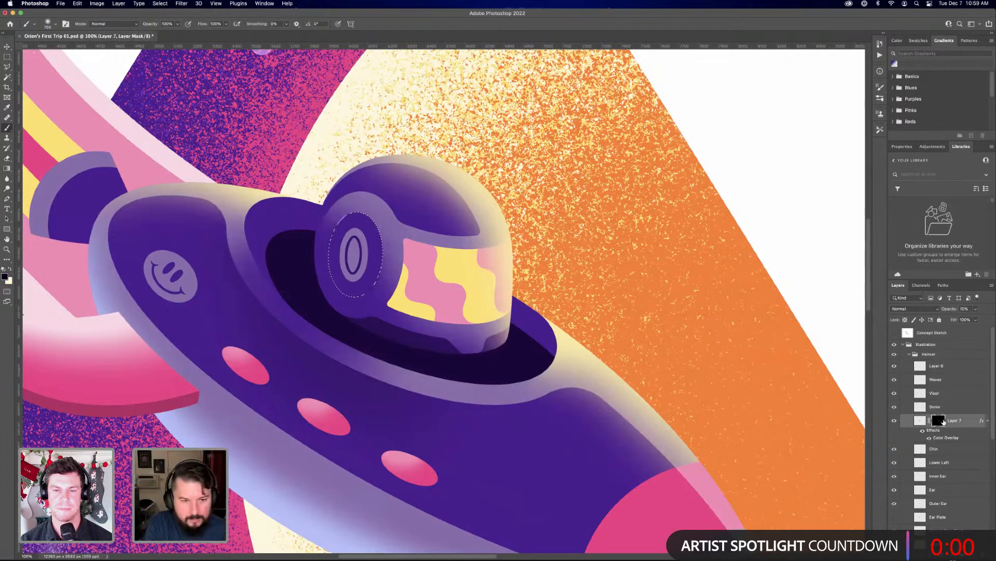
key("x")
key("alt+BackSpace")
key("super+d")
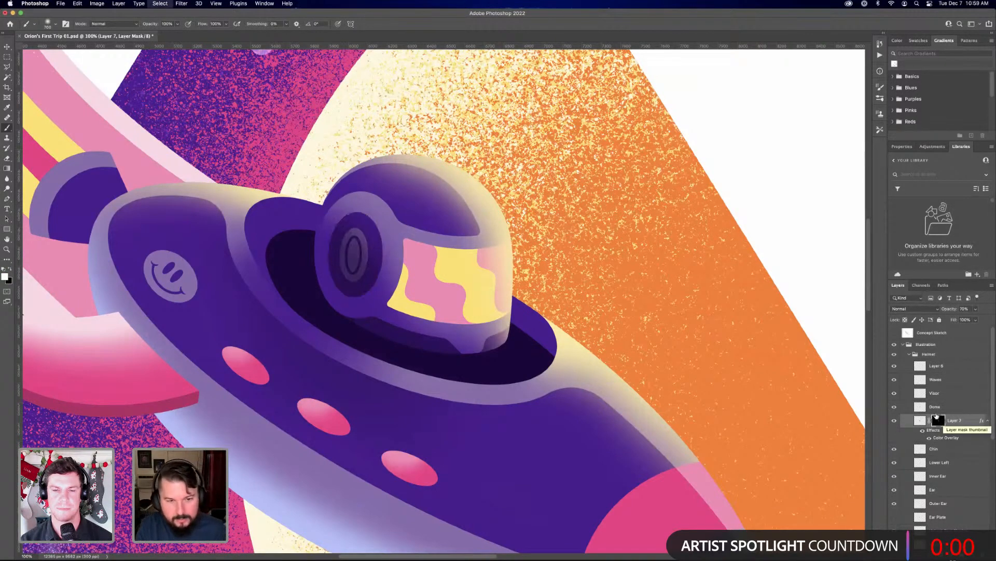
key("v")
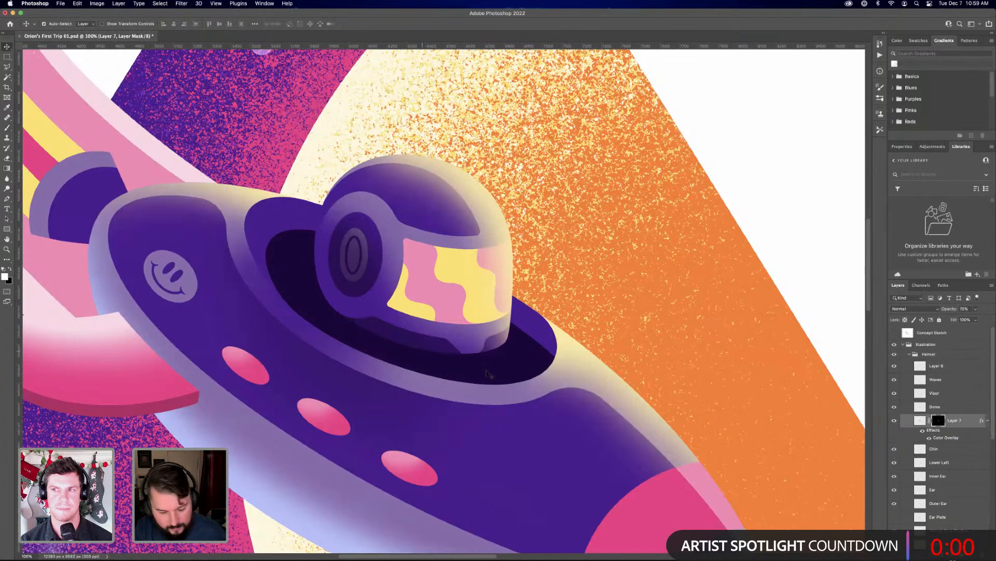
Remove the shadow from the ear ring by filling the Ear shape with black on Layer 7's mask
key("b")
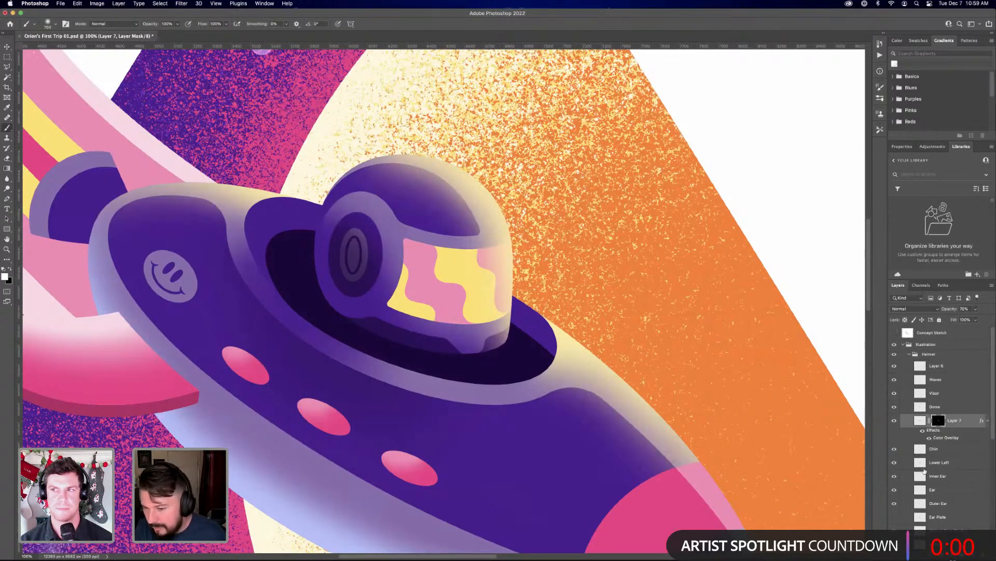
left_click(919, 464, "super")
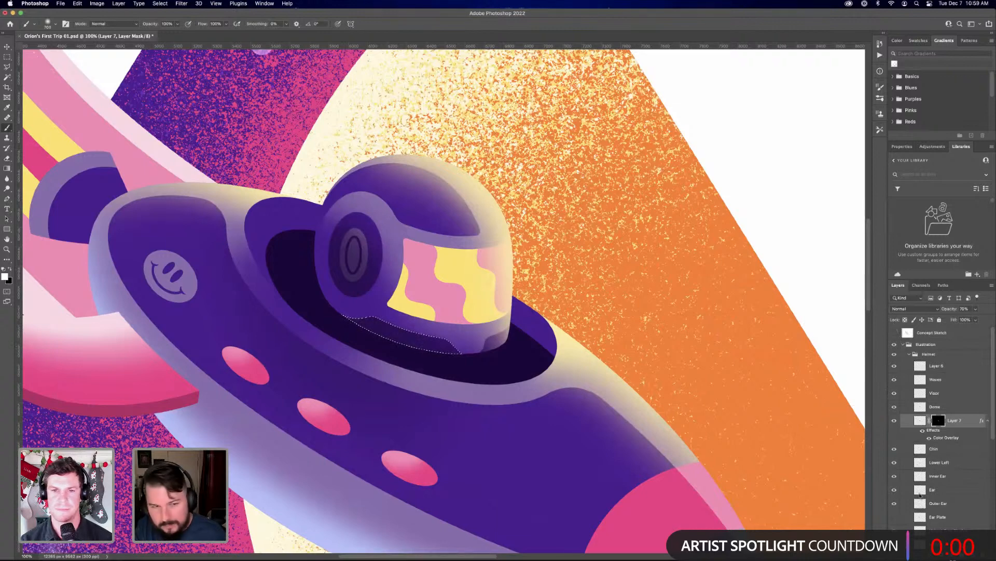
left_click(920, 490, "super")
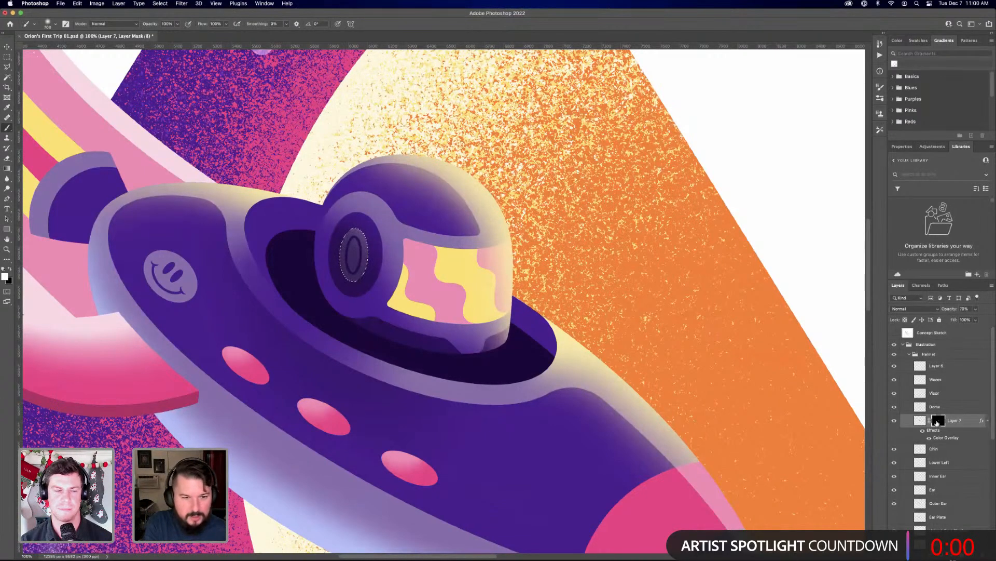
key("x")
key("alt+BackSpace")
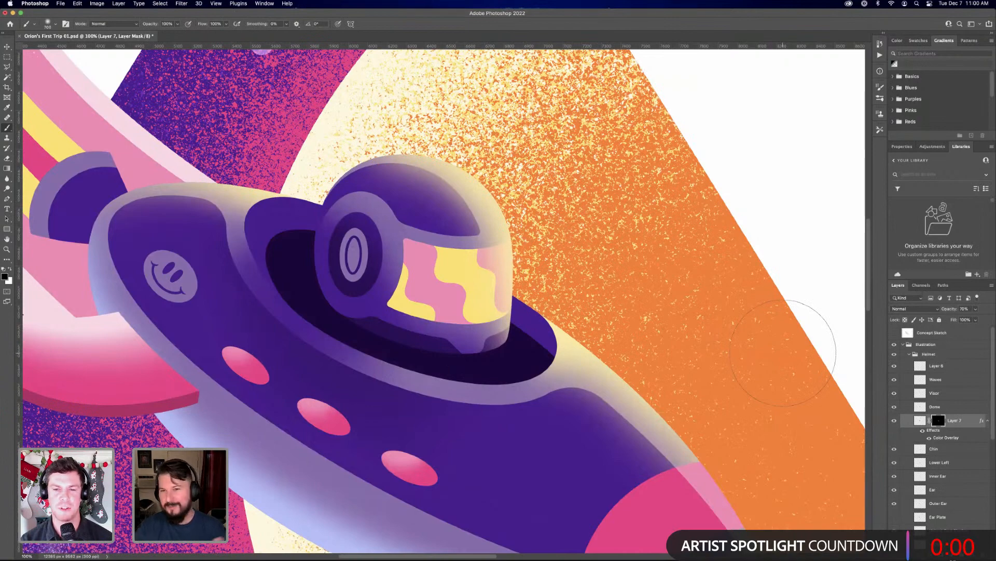
View the whole illustration and save the document
key("super+0")
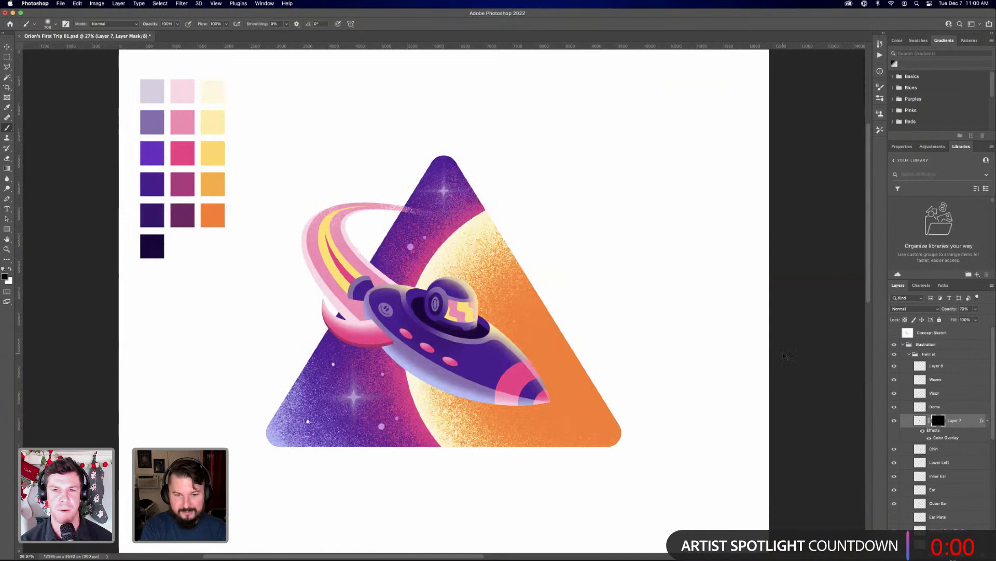
key("super+equal")
key("v")
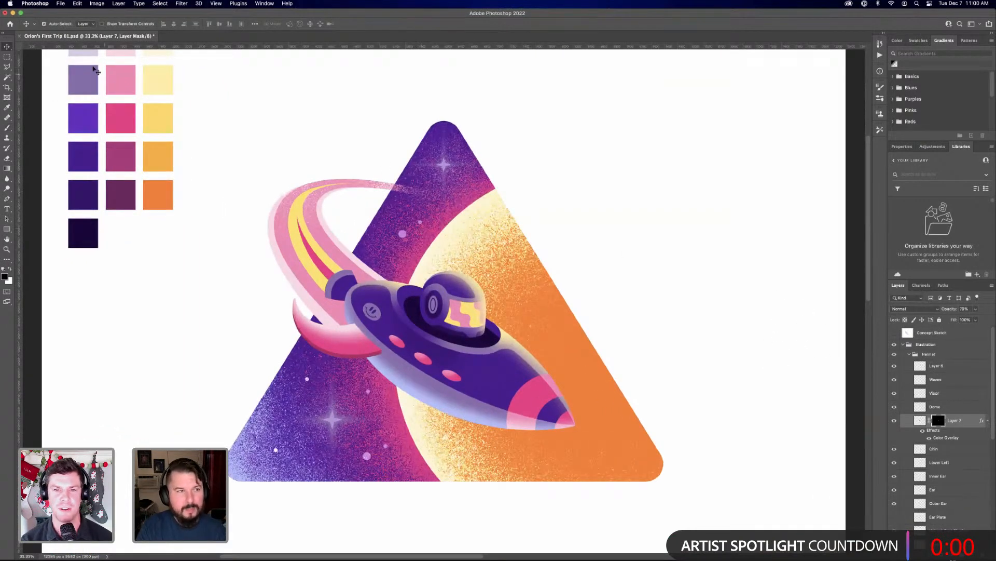
left_click(61, 4)
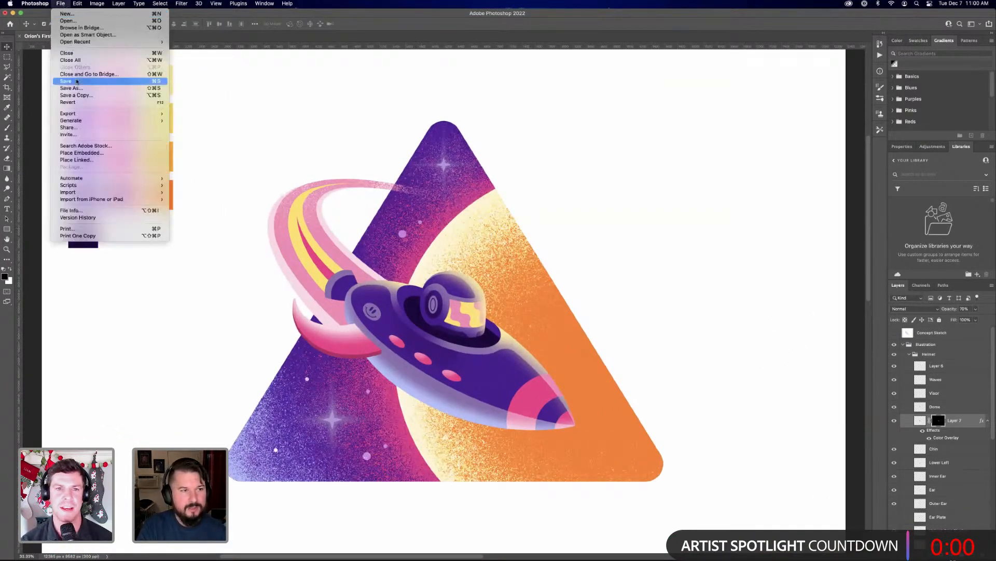
left_click(66, 81)
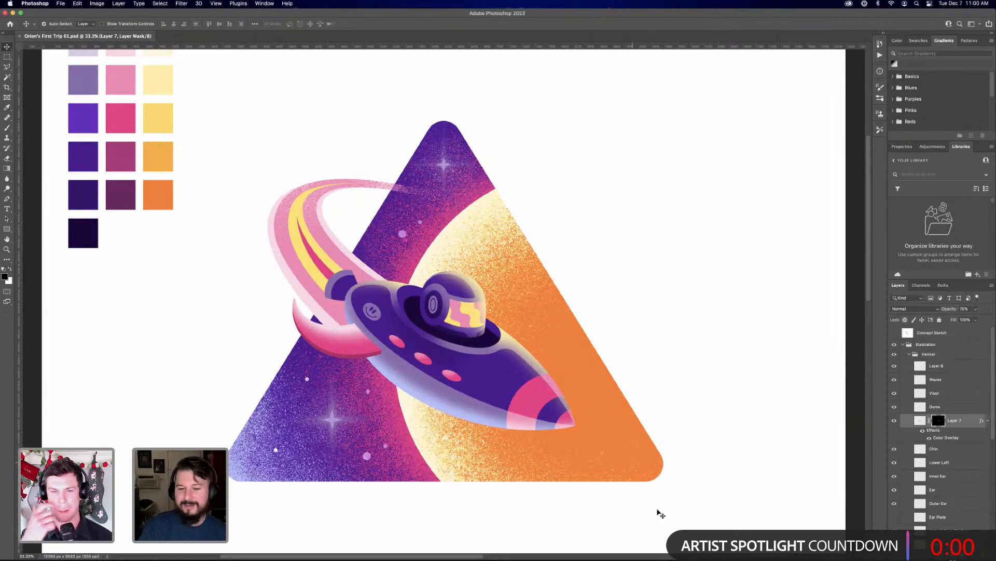
mouse_move(757, 555)
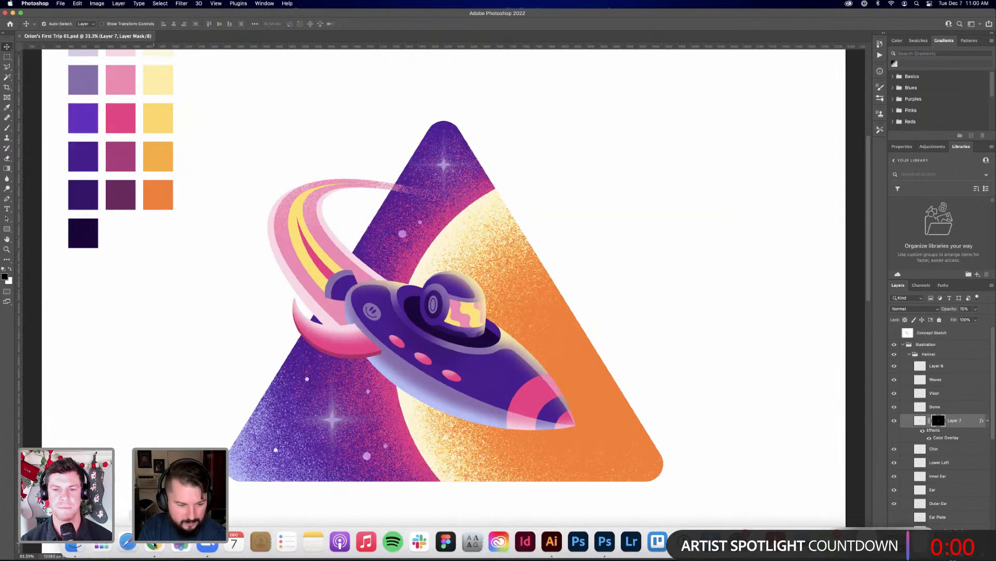
Switch to Chrome's Mendoza Creative window and look over the project grid on the portfolio's Work page
right_click(154, 543)
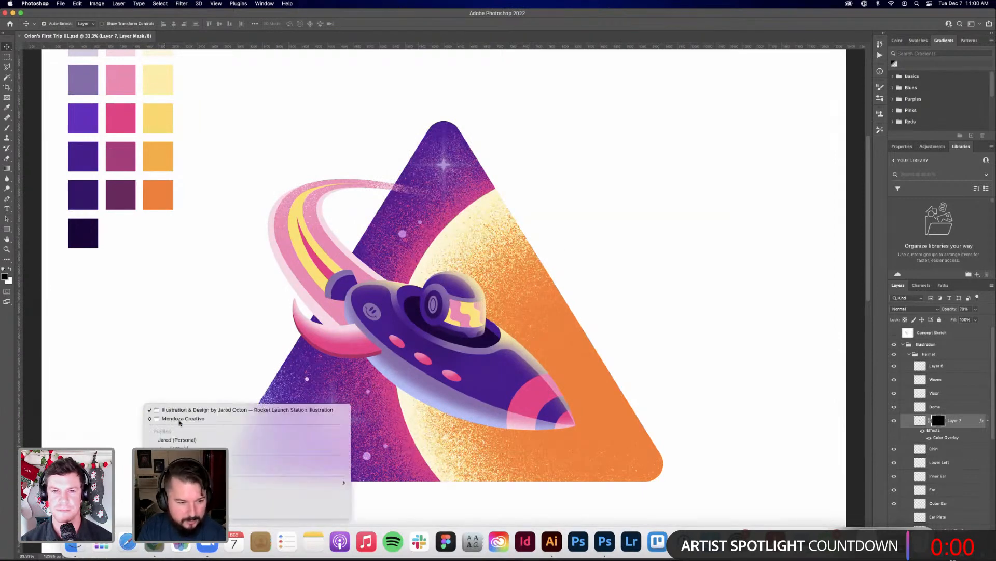
left_click(179, 419)
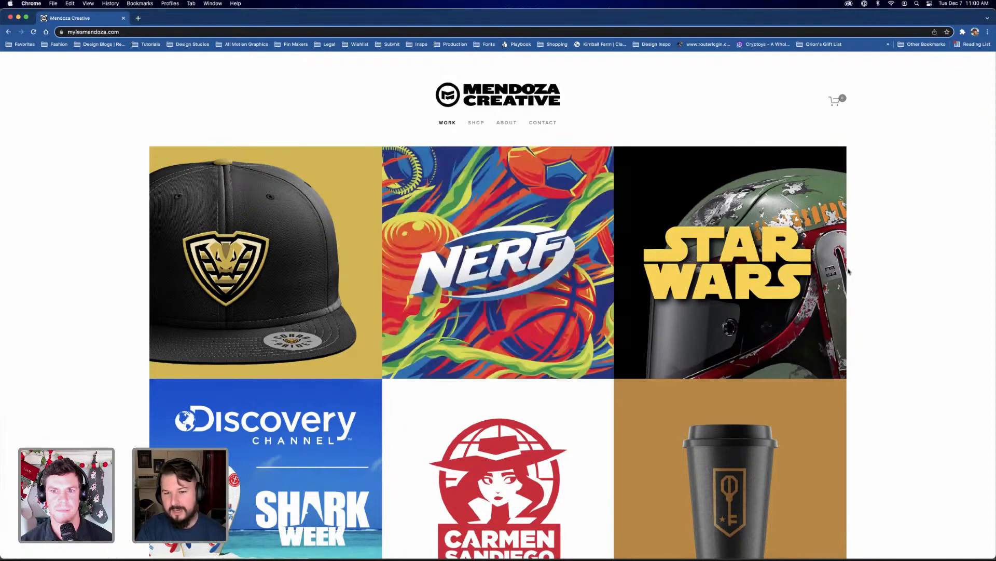
scroll(876, 313, "down", 1)
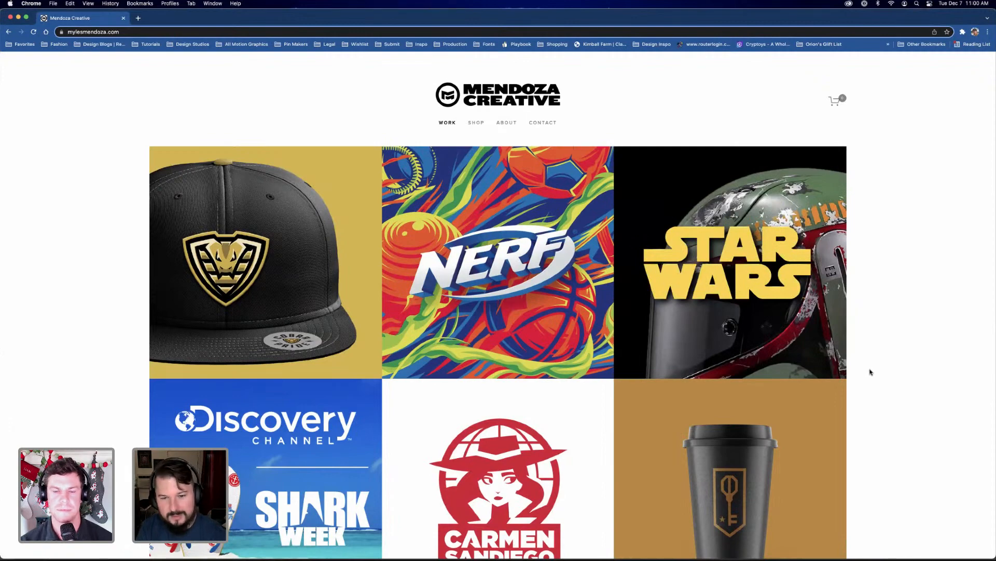
scroll(870, 372, "down", 3)
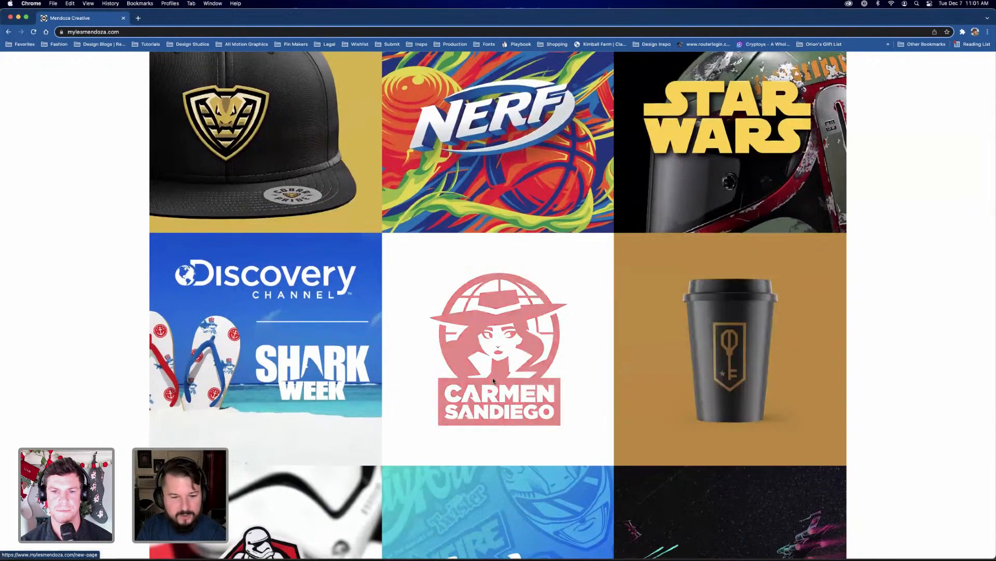
scroll(860, 376, "up", 3)
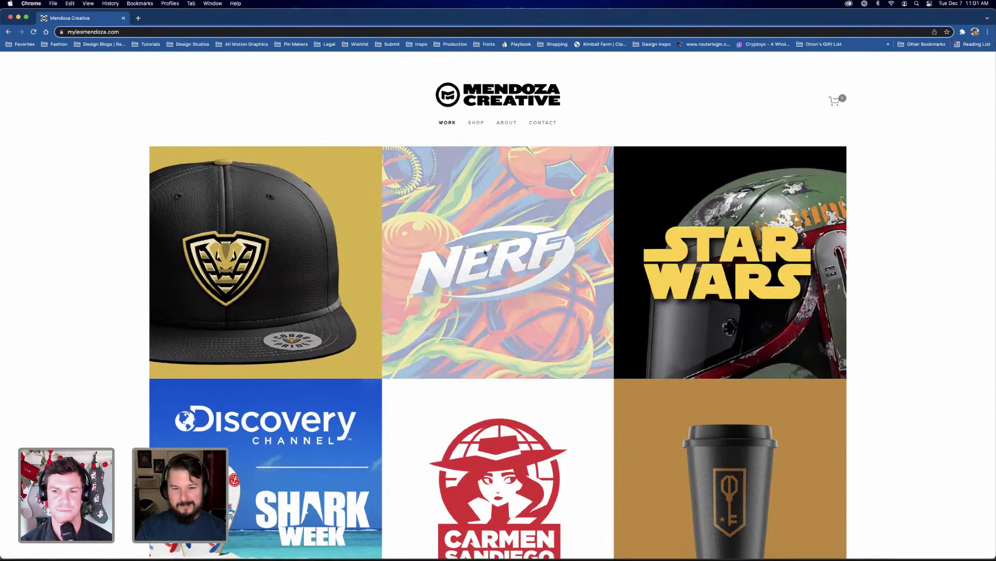
Open the Nerf project from the portfolio and examine its introduction and the large sports balls illustration
left_click(502, 247)
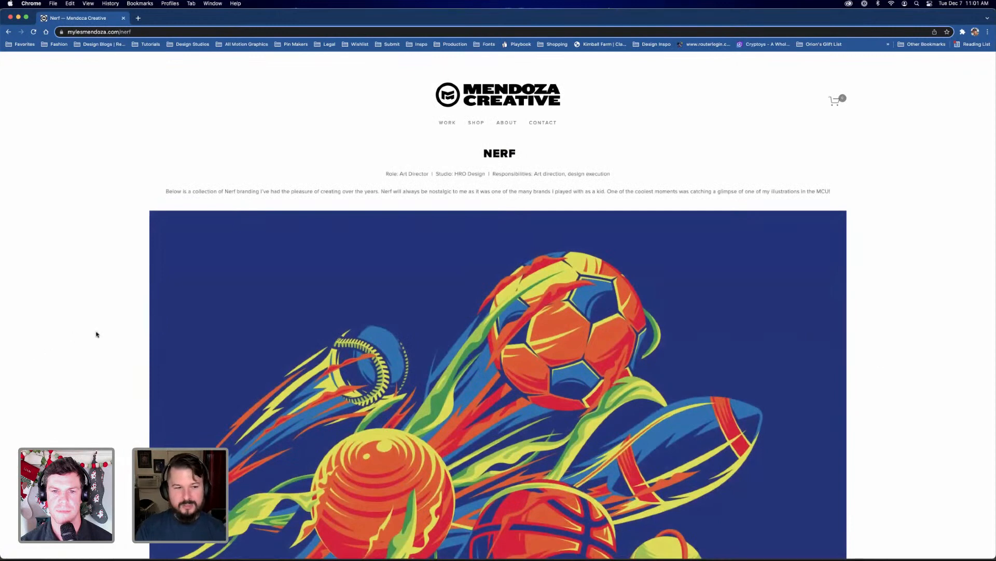
scroll(111, 337, "down", 1)
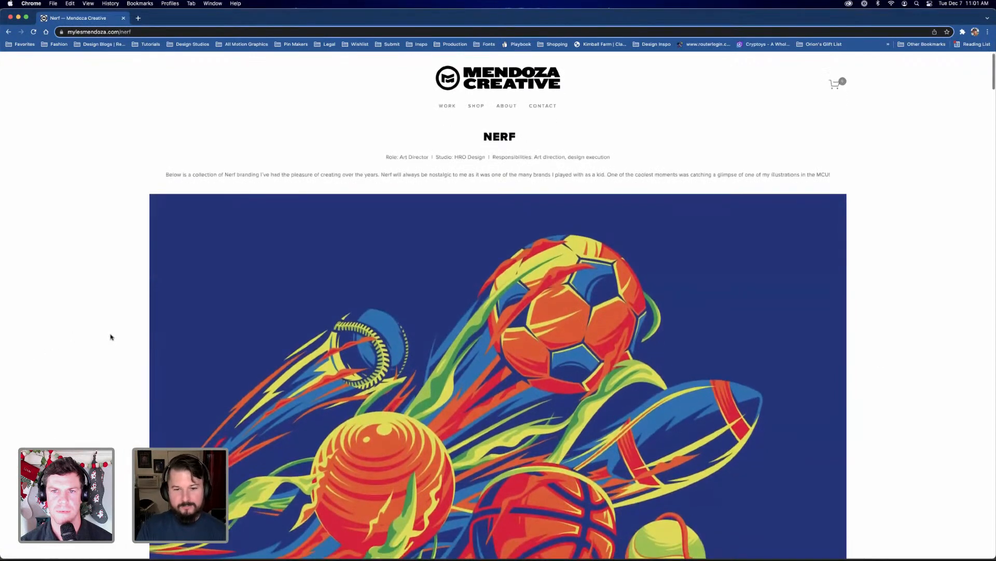
scroll(110, 337, "down", 1)
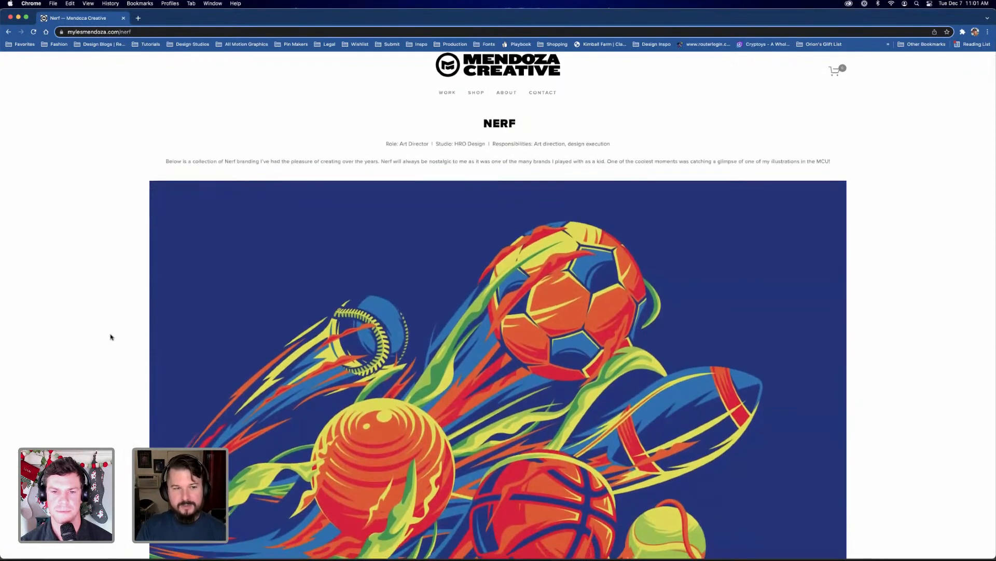
scroll(111, 337, "down", 1)
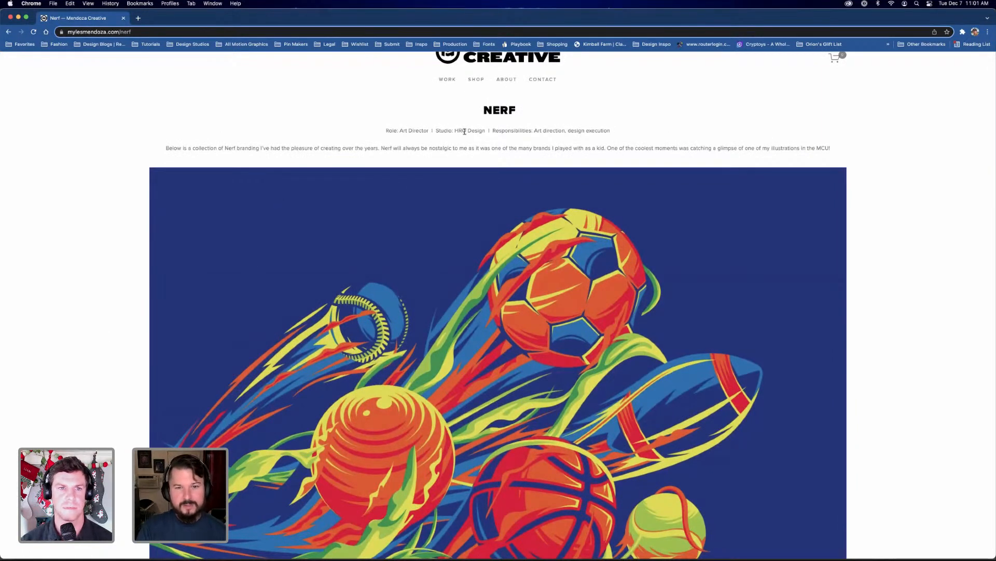
scroll(112, 305, "down", 4)
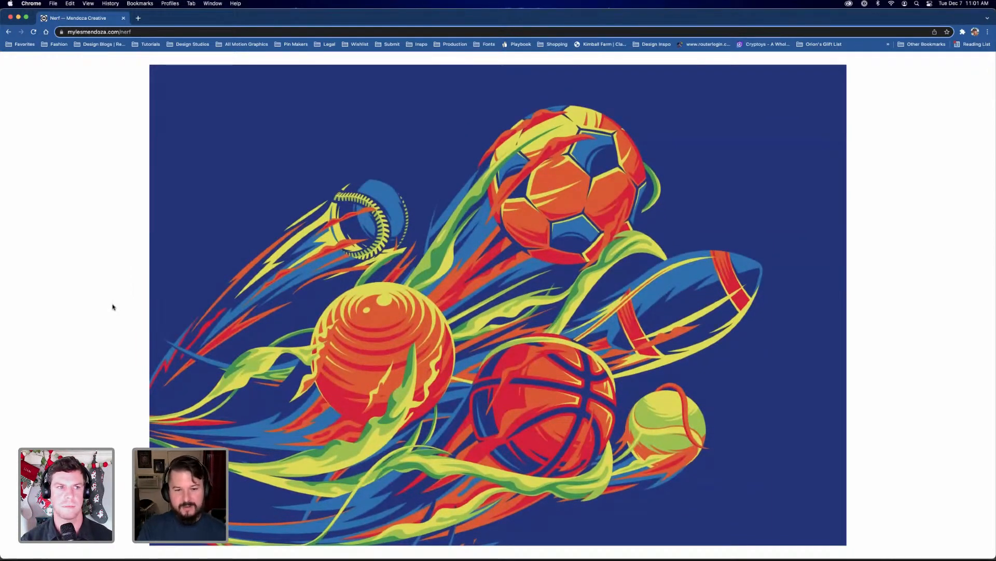
scroll(112, 306, "down", 2)
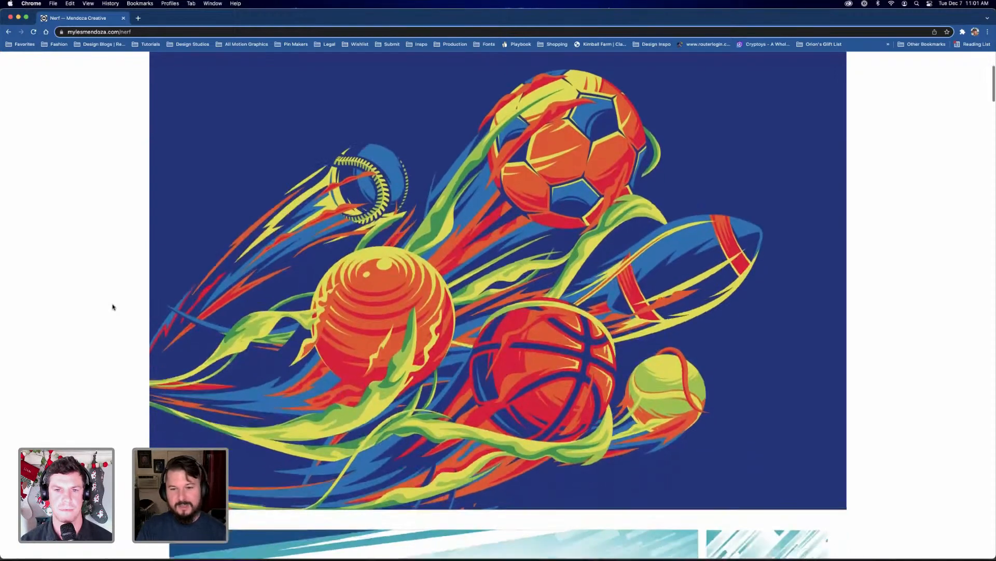
Examine the Nerf Sports branding concepts with their patterns and badges, in the blue, lime and yellow-red versions
scroll(113, 306, "down", 10)
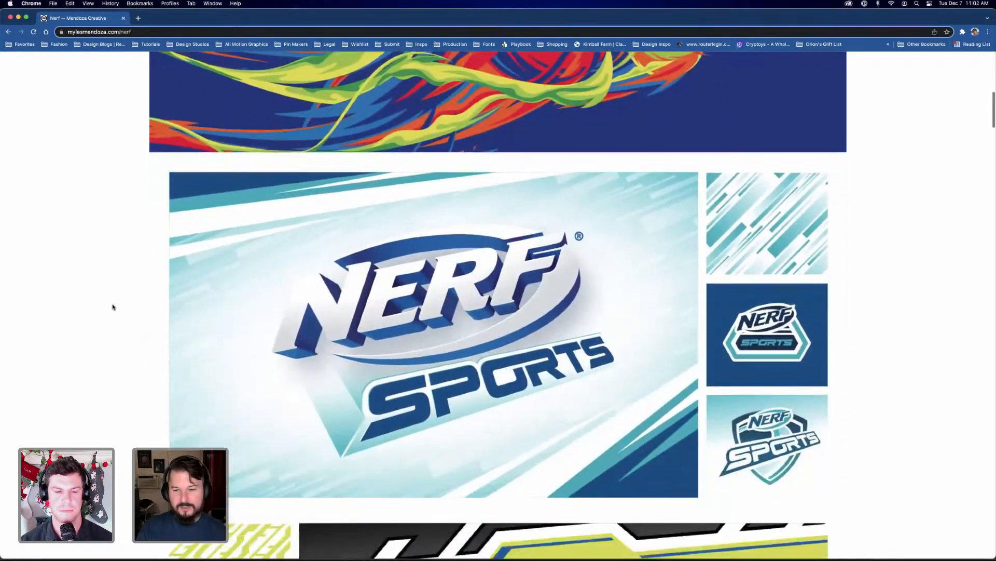
scroll(112, 307, "down", 2)
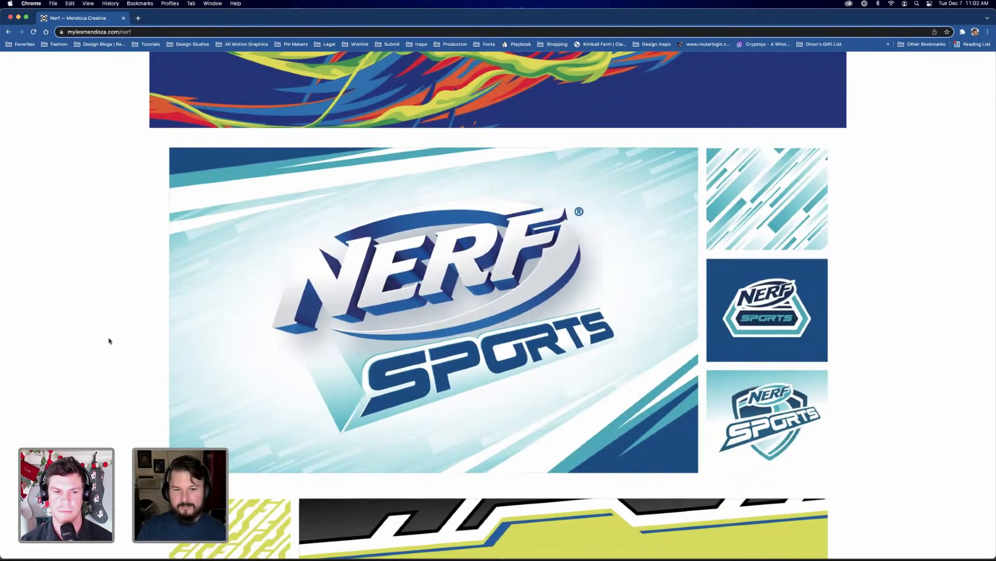
scroll(116, 338, "down", 2)
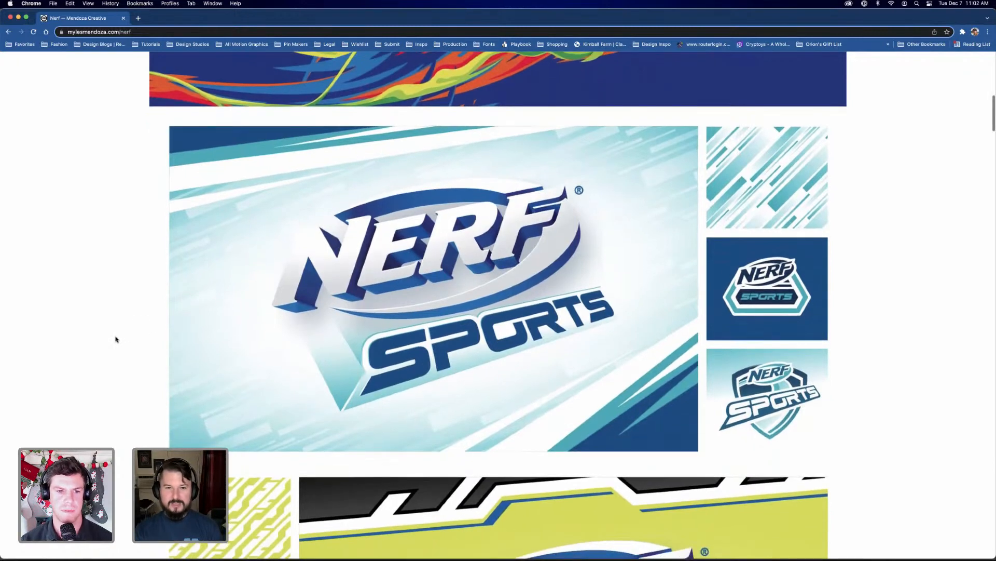
scroll(116, 339, "down", 3)
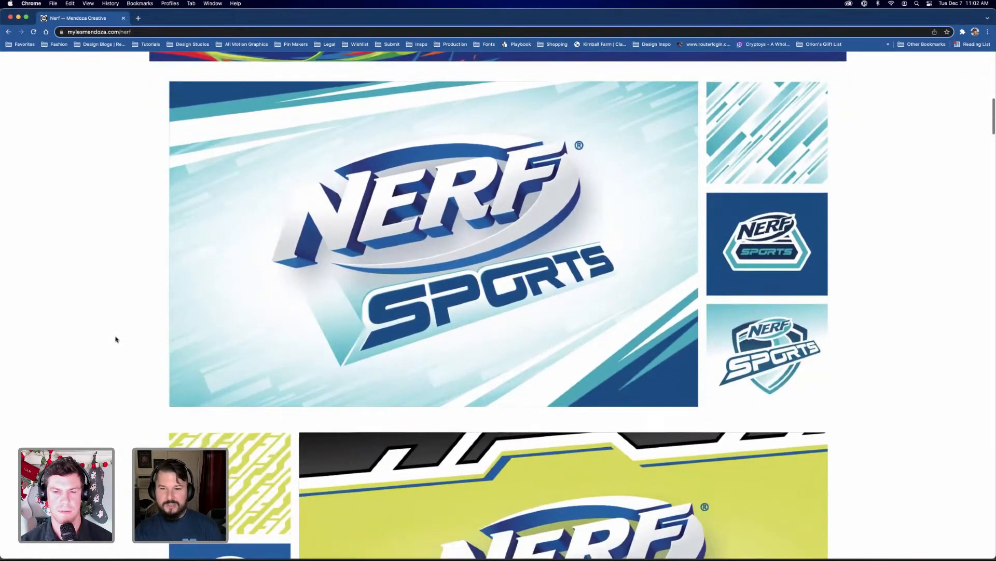
scroll(124, 341, "down", 5)
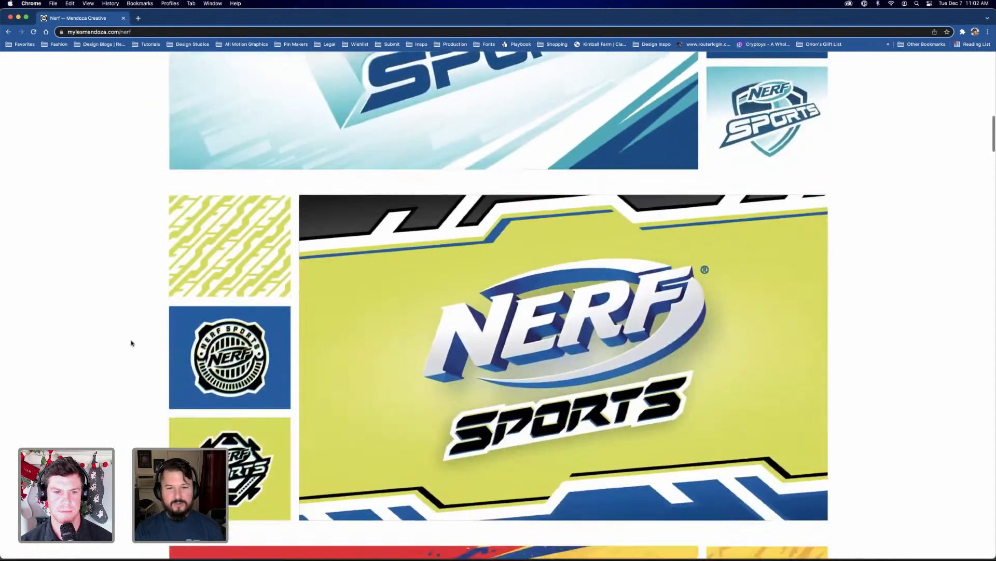
scroll(131, 344, "down", 2)
scroll(131, 343, "down", 3)
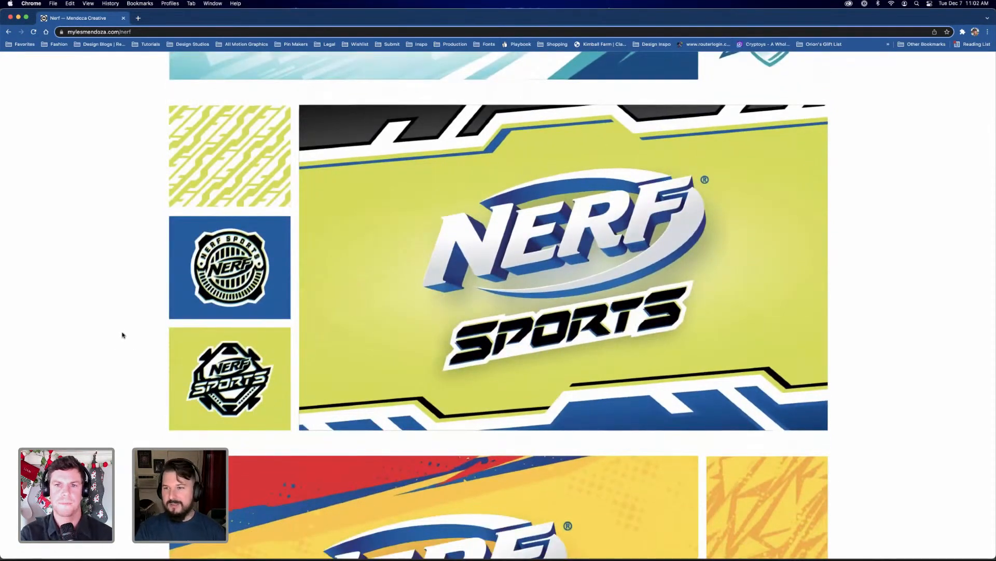
scroll(114, 346, "down", 6)
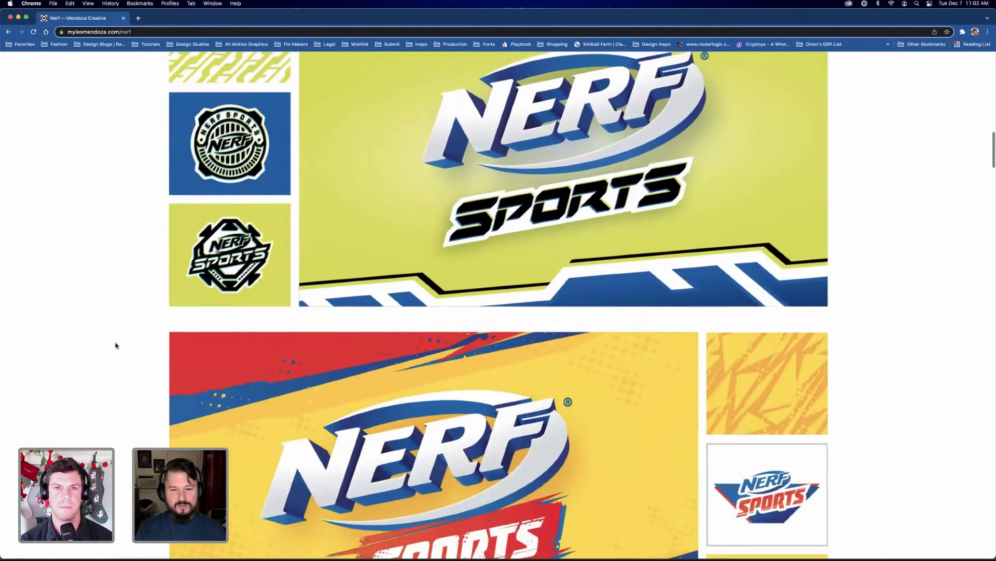
scroll(116, 345, "down", 3)
scroll(116, 346, "down", 1)
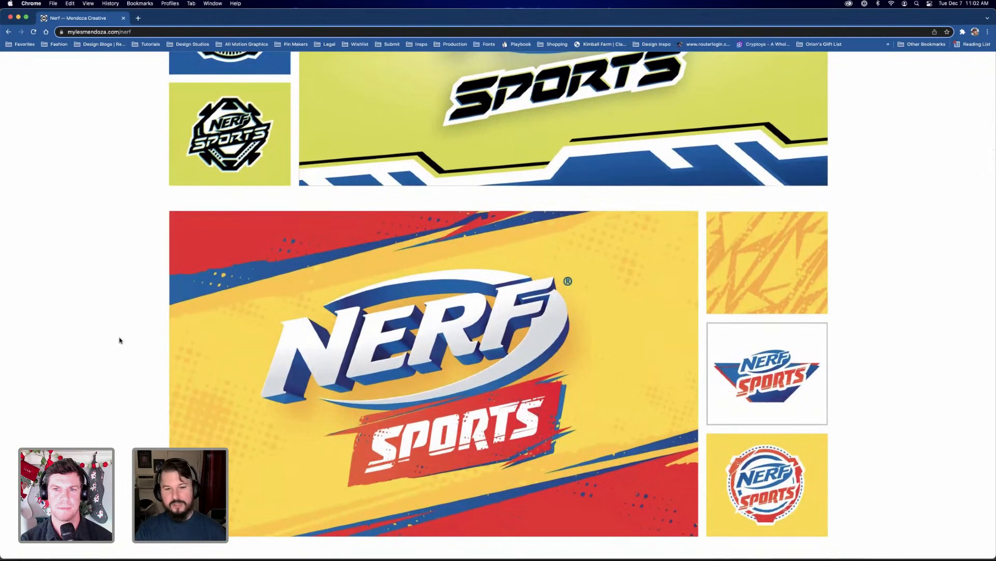
scroll(115, 347, "down", 2)
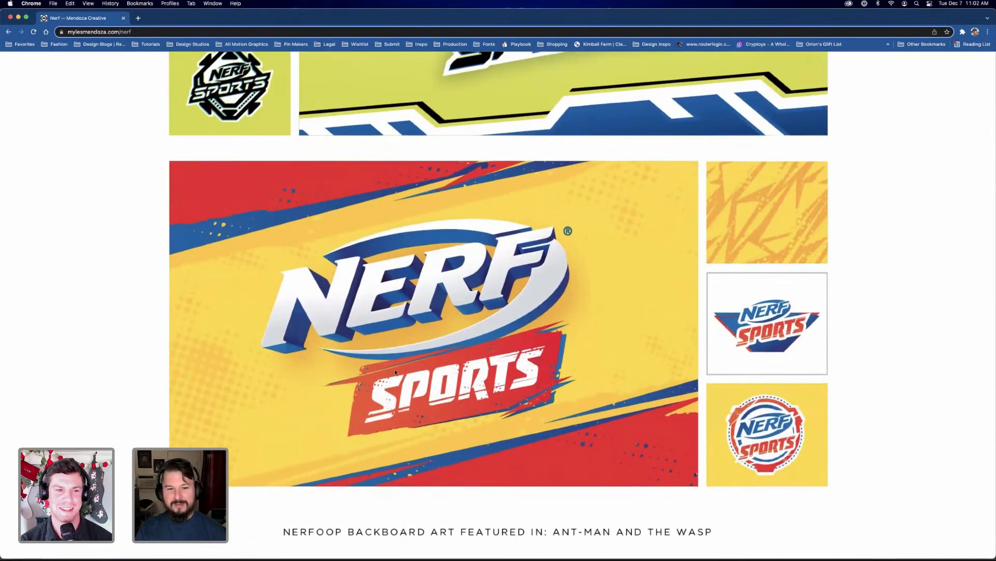
Revisit the sports balls illustration and look through the project to the Nerfoop backboard art and Nerf Summer logos
scroll(467, 388, "up", 20)
scroll(468, 389, "down", 8)
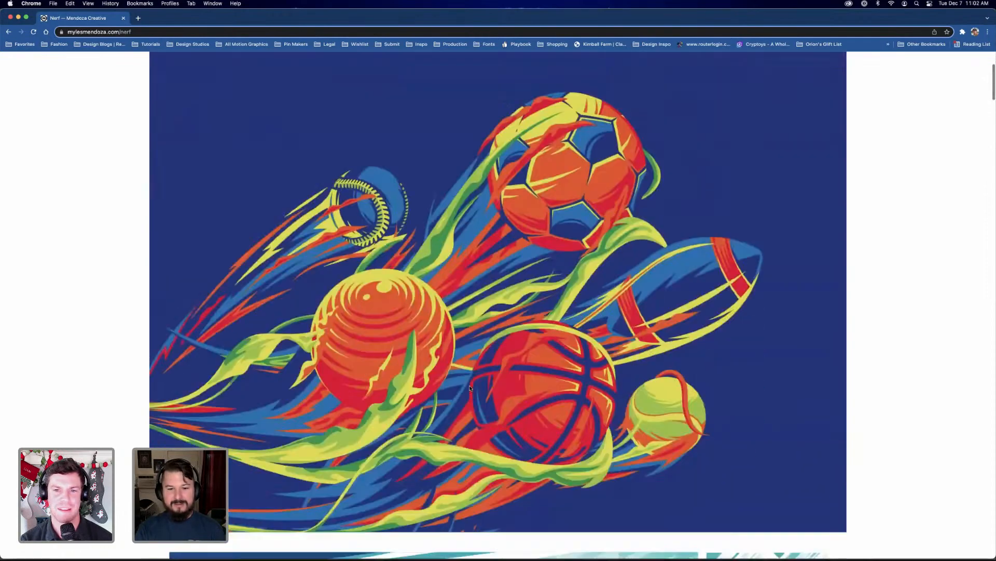
scroll(469, 388, "down", 5)
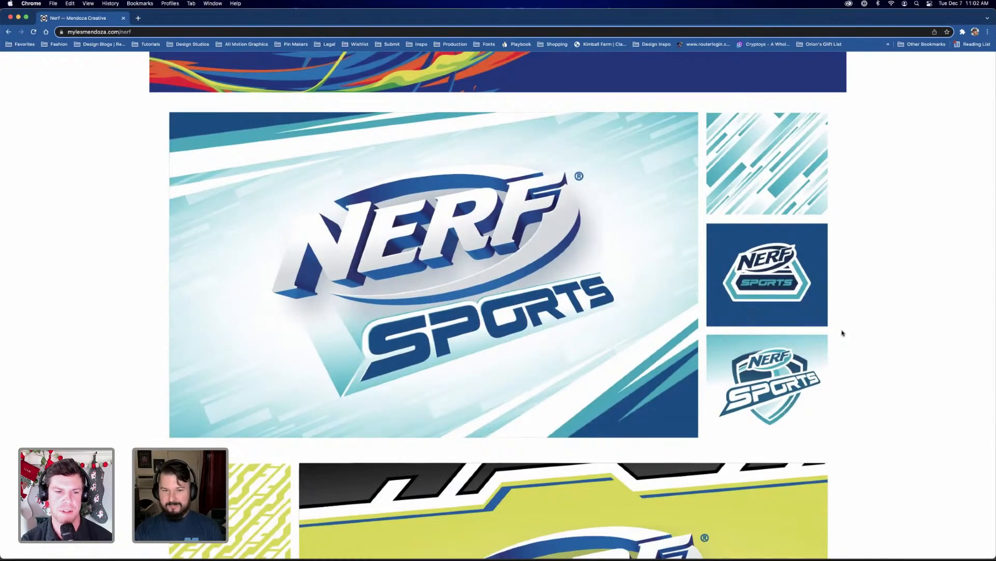
scroll(840, 329, "down", 12)
scroll(842, 332, "down", 20)
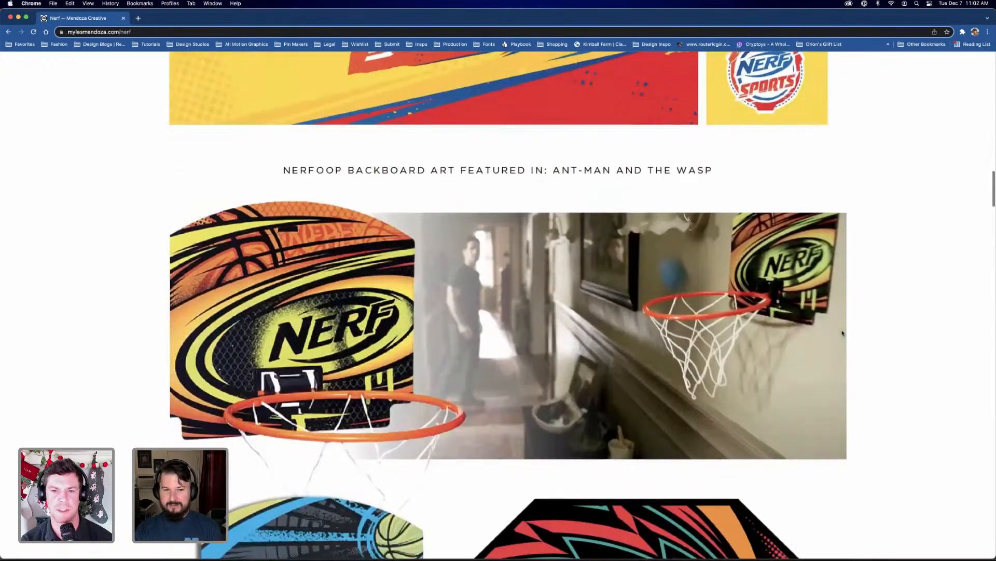
scroll(843, 333, "down", 5)
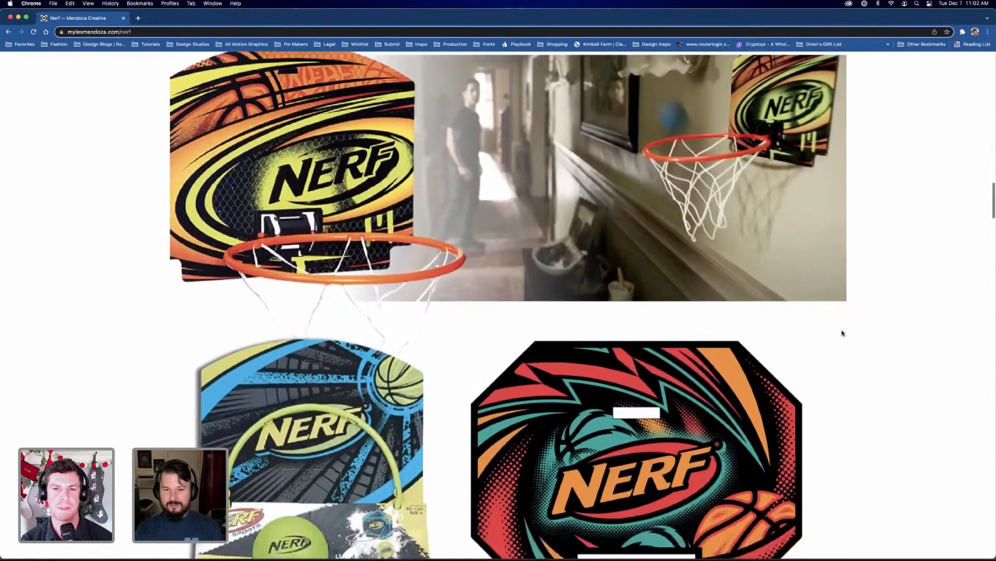
scroll(842, 332, "down", 20)
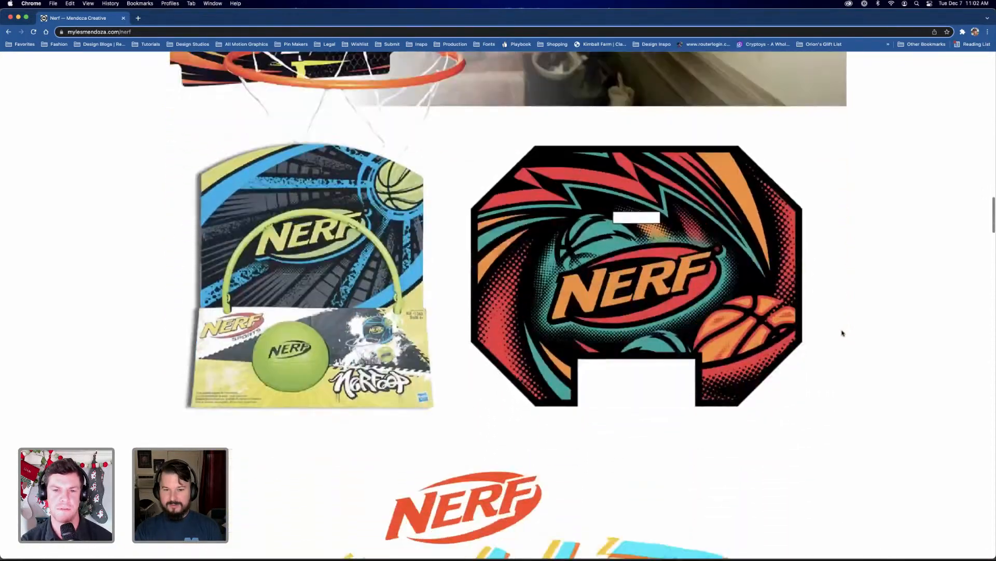
scroll(842, 333, "down", 8)
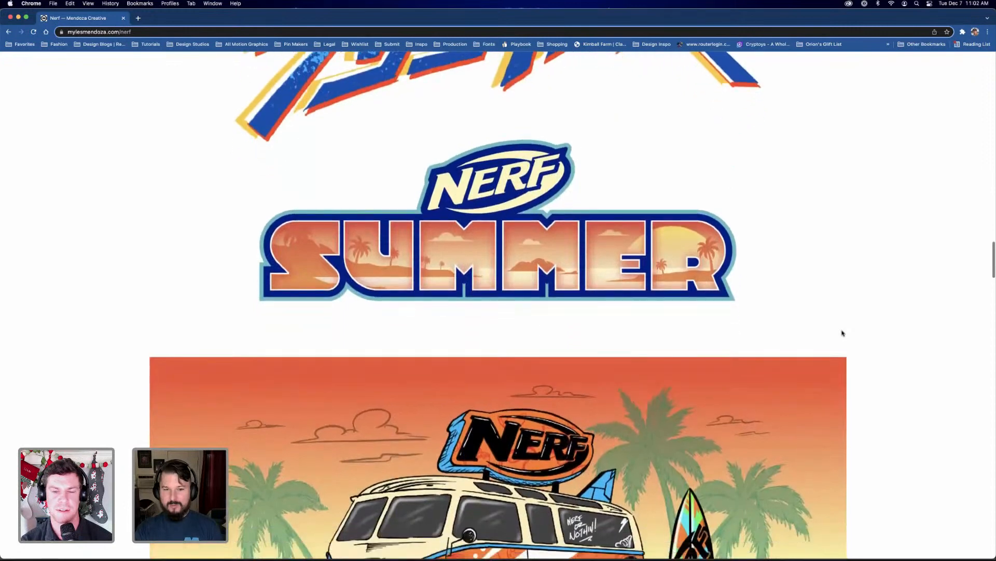
scroll(842, 332, "up", 2)
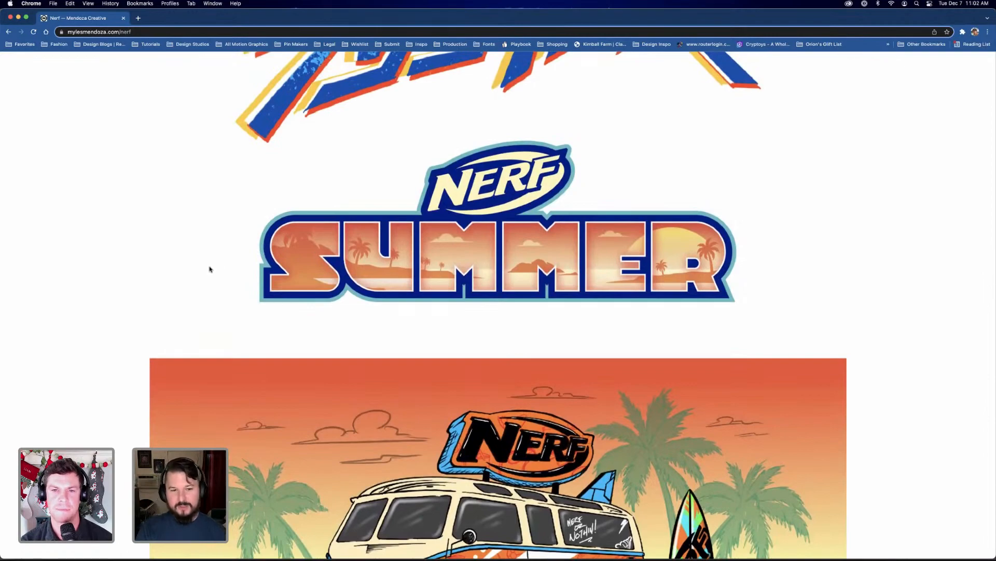
Look through the remaining Nerf badges, packaging and logo designs to the page's end, and return to its beginning
scroll(209, 267, "down", 15)
scroll(210, 269, "down", 15)
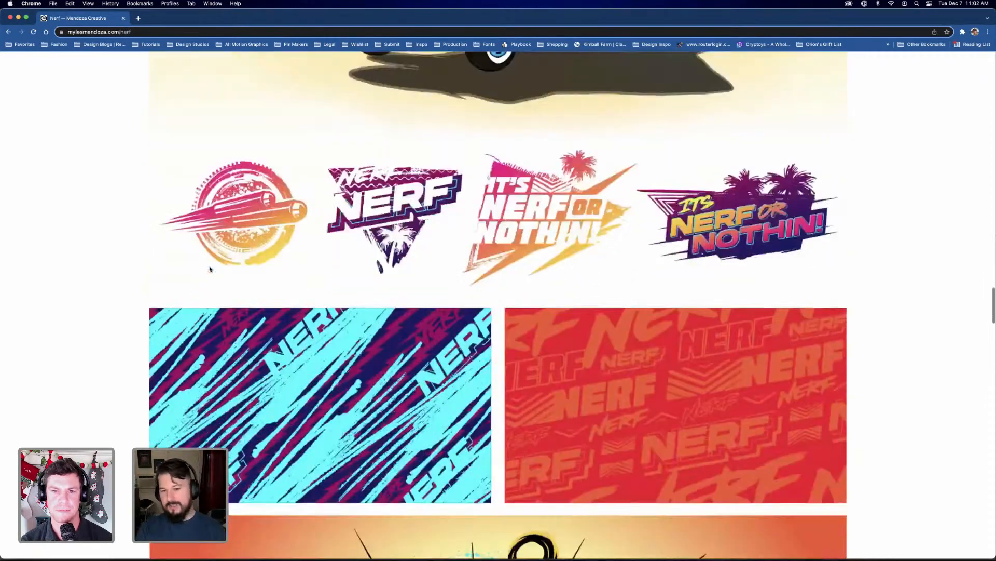
scroll(210, 268, "up", 2)
scroll(210, 269, "down", 20)
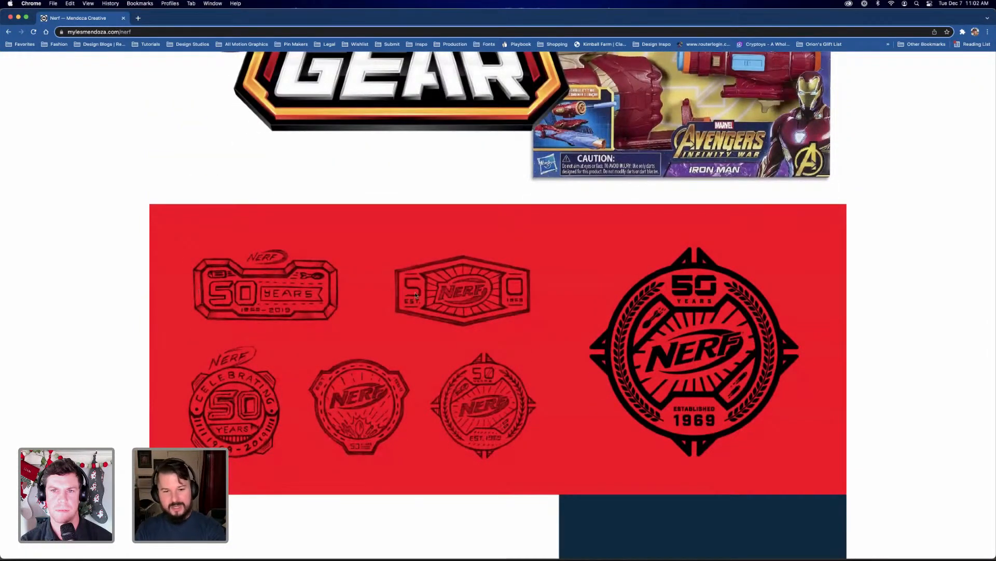
scroll(519, 358, "down", 14)
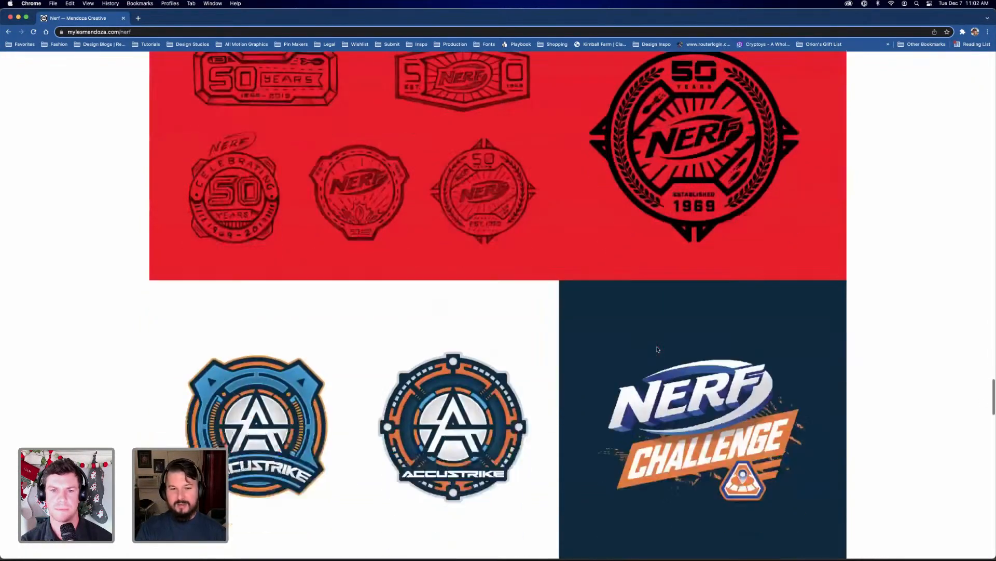
scroll(657, 349, "down", 20)
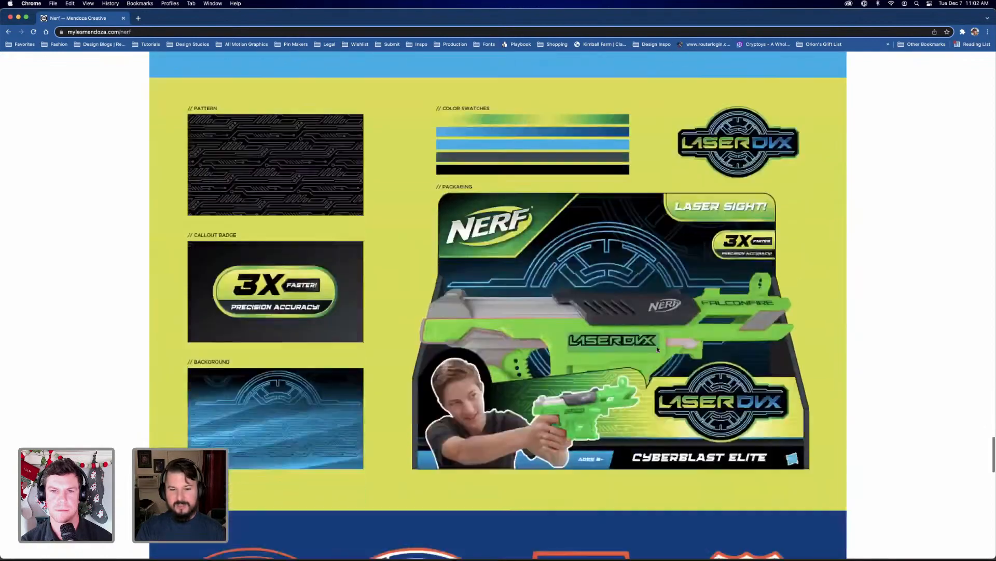
scroll(658, 349, "down", 20)
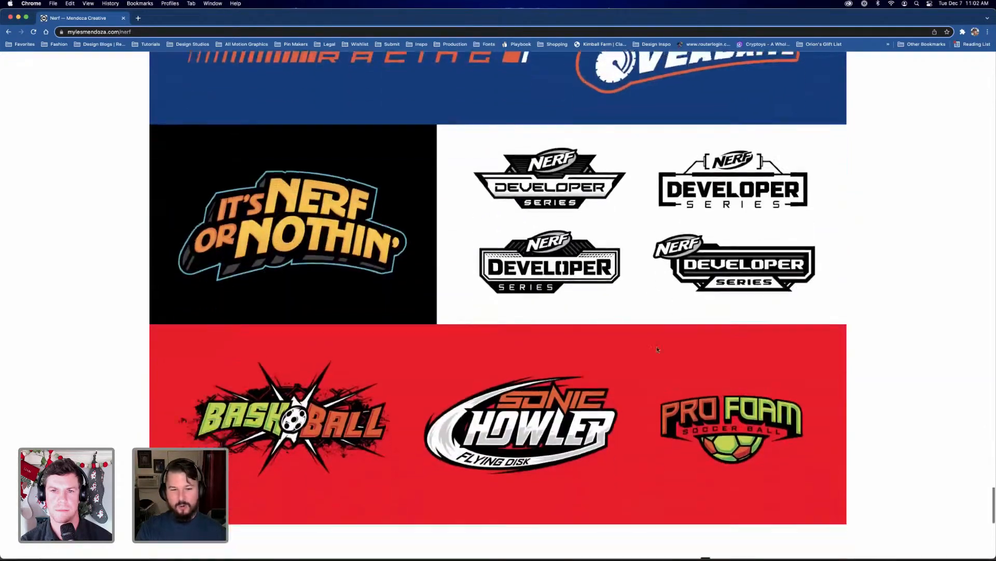
scroll(657, 349, "down", 9)
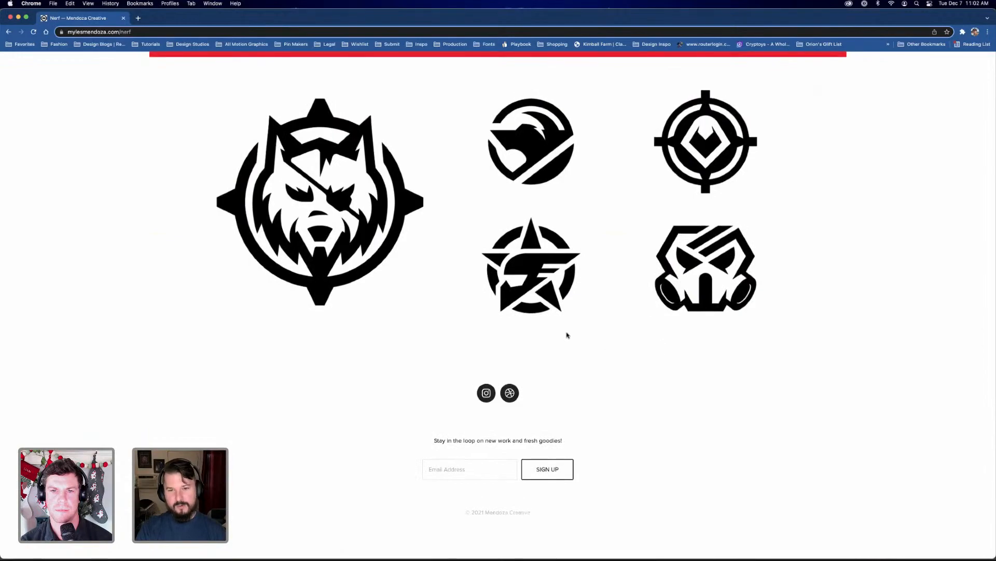
scroll(567, 334, "up", 7)
scroll(562, 326, "up", 20)
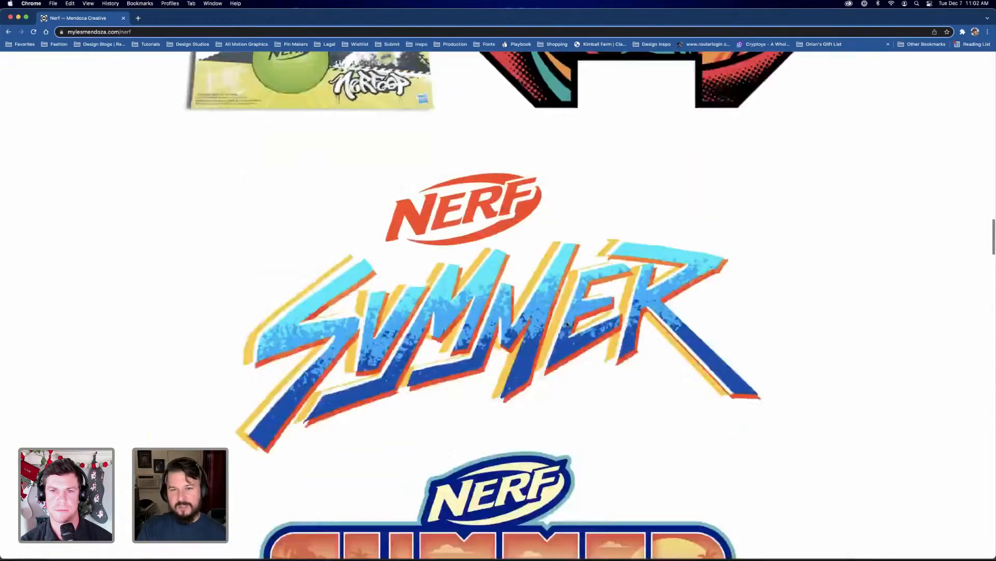
scroll(566, 325, "up", 15)
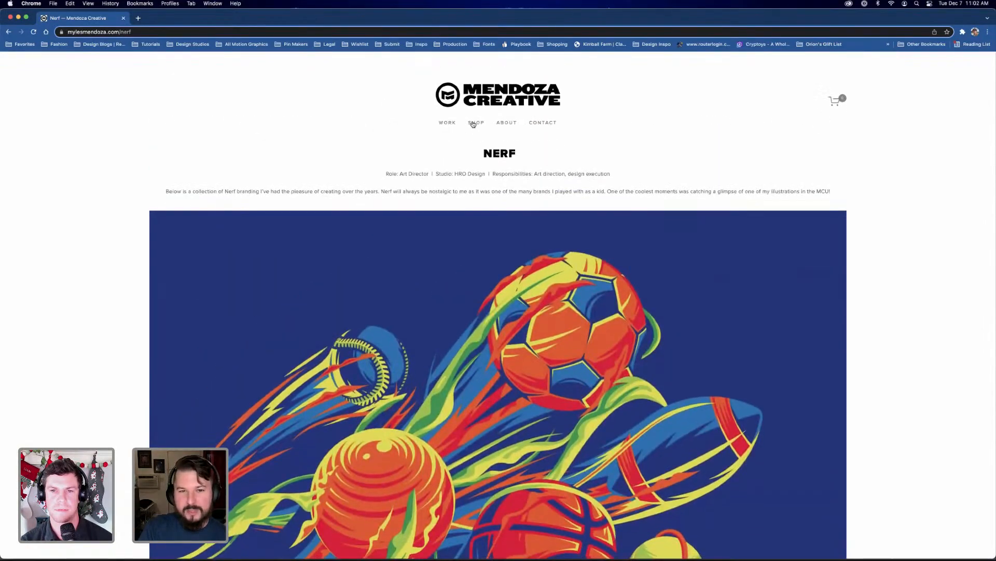
Open the Mendoza Creative shop and look over its fonts, patches and pins
left_click(474, 123)
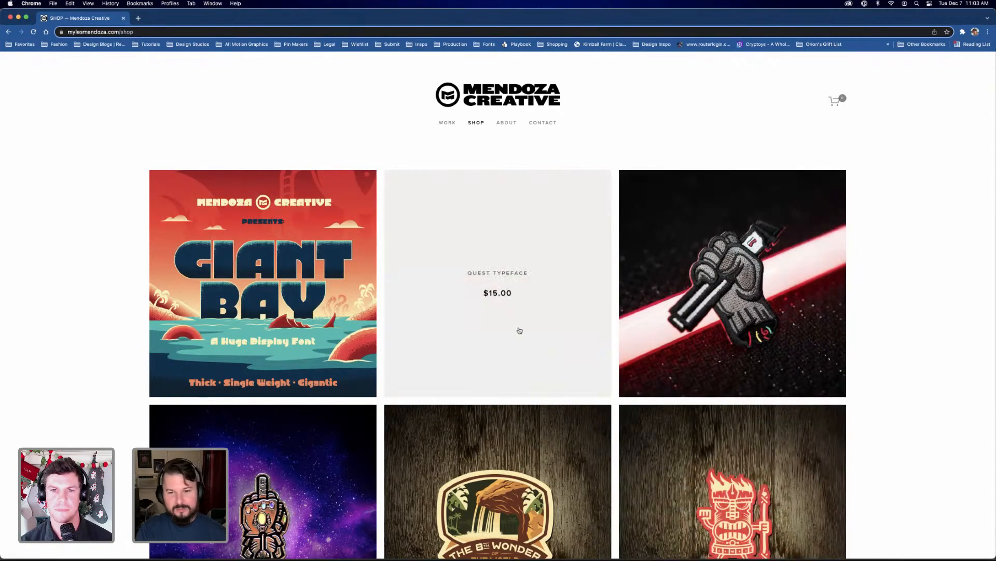
scroll(556, 356, "down", 3)
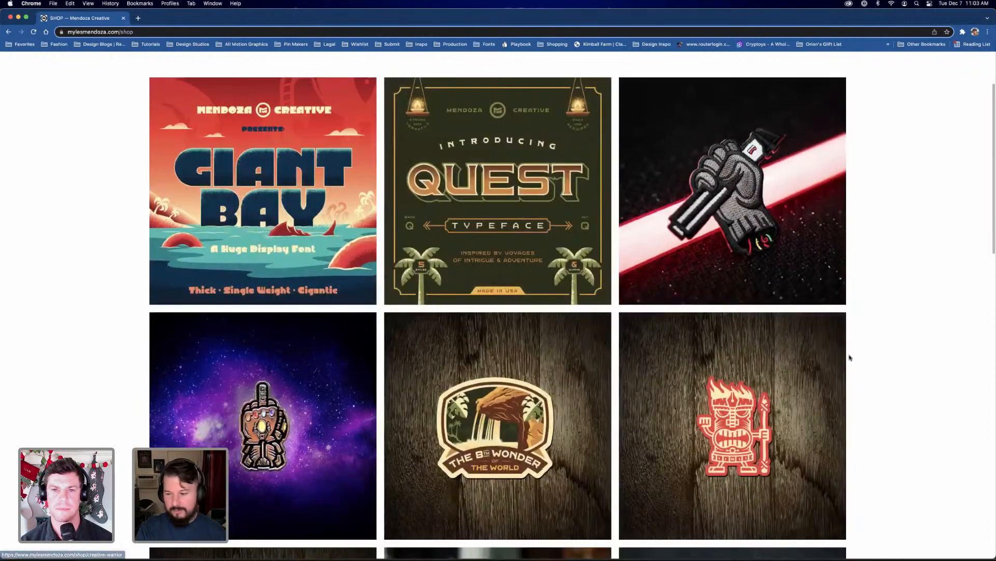
scroll(527, 269, "up", 1)
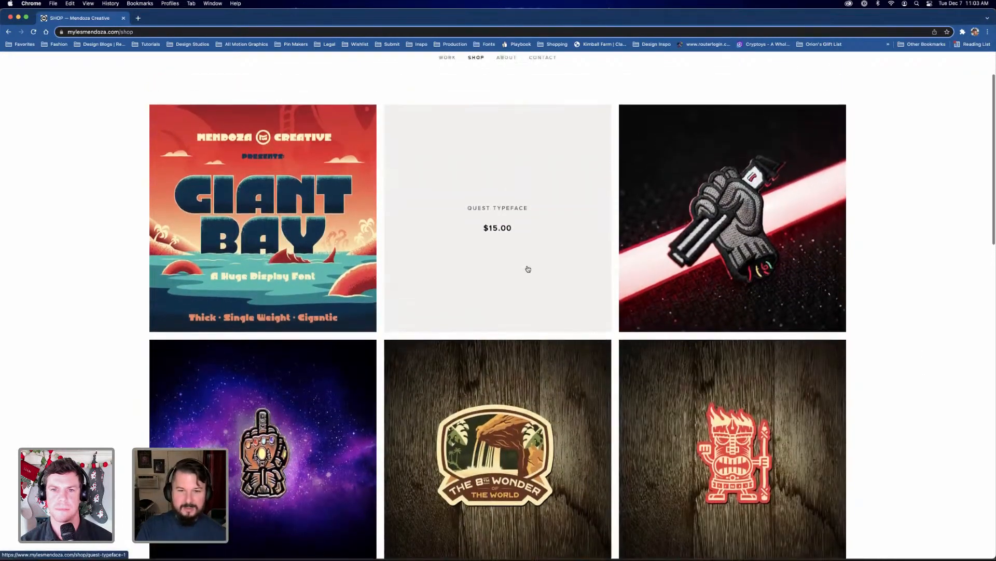
Open the Quest Typeface product and examine its cover, uppercase character set and font styles images
left_click(504, 278)
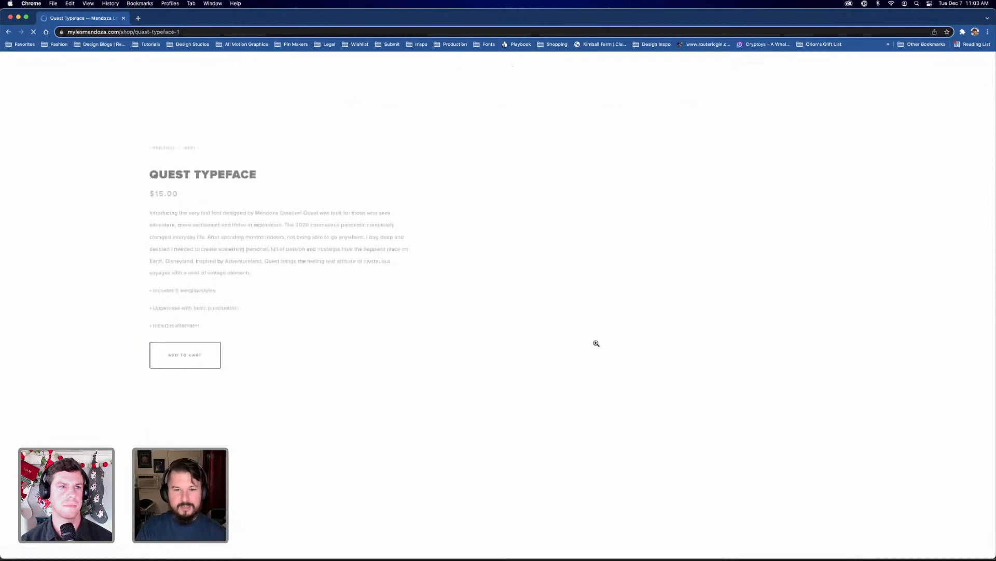
scroll(364, 379, "down", 2)
scroll(364, 379, "down", 5)
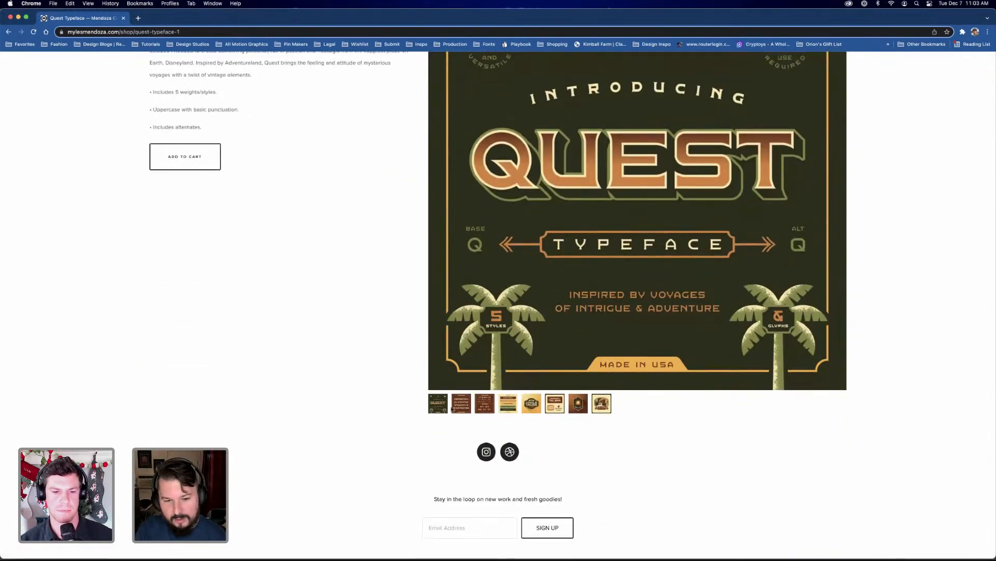
left_click(462, 408)
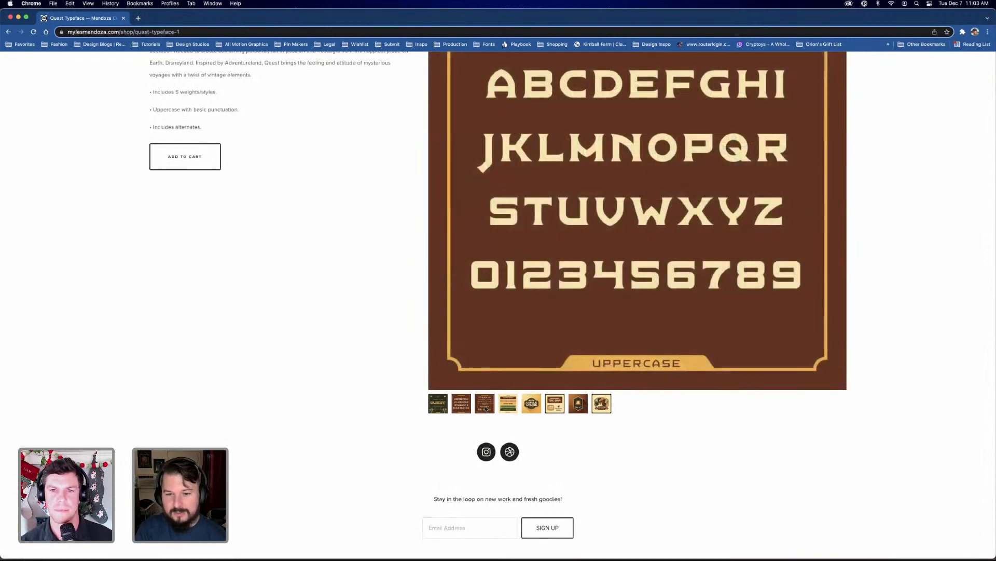
scroll(487, 408, "up", 3)
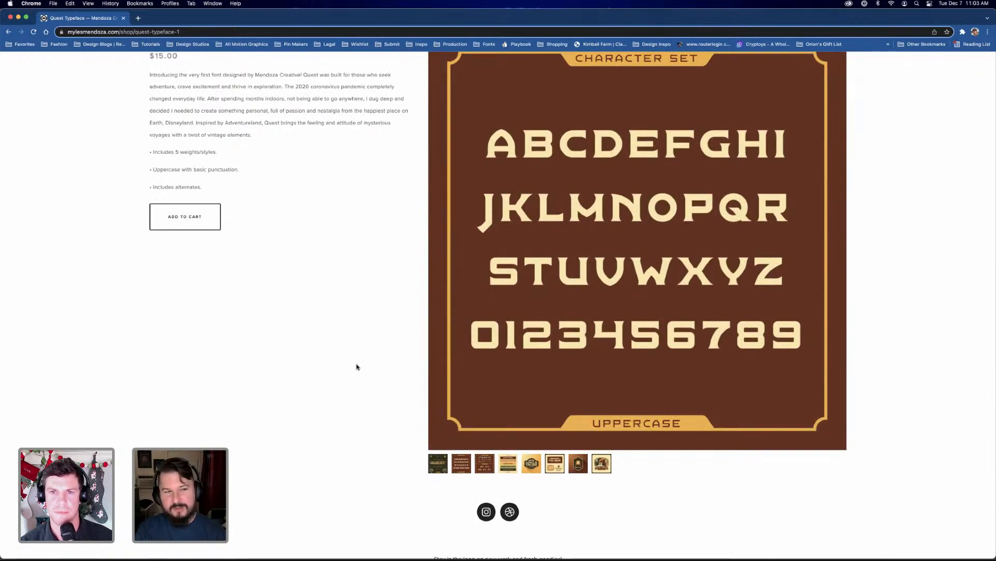
left_click(485, 464)
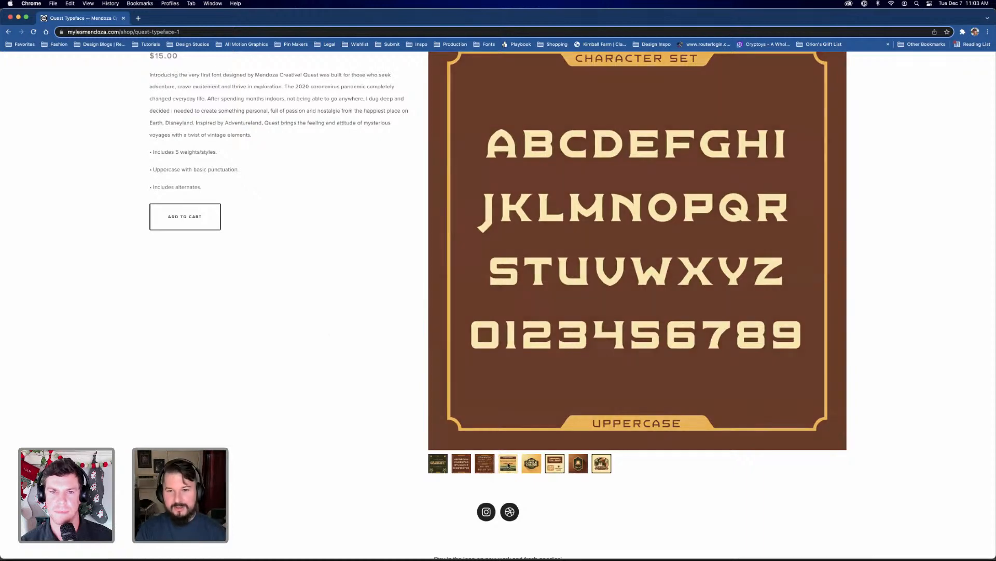
scroll(836, 340, "up", 1)
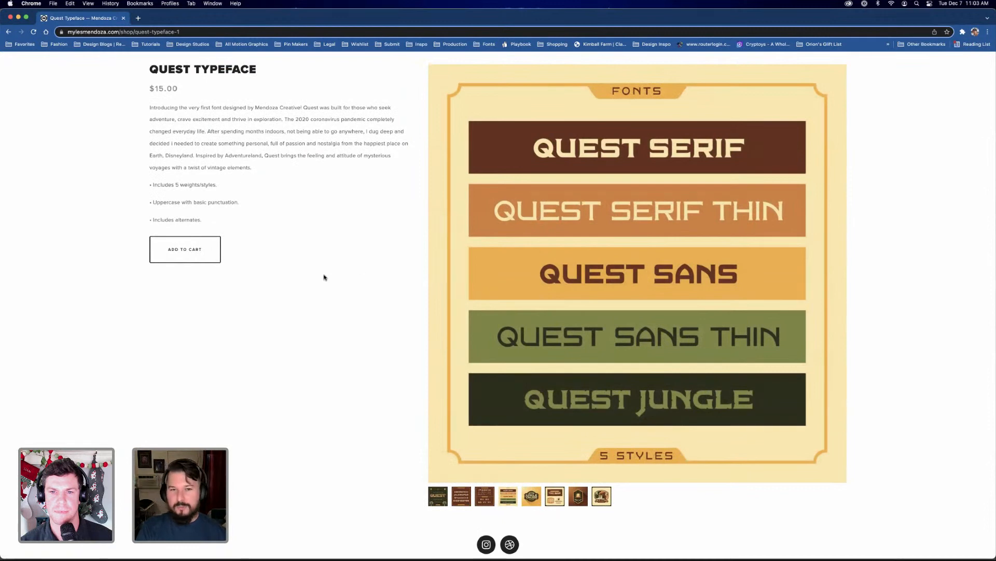
scroll(324, 277, "up", 3)
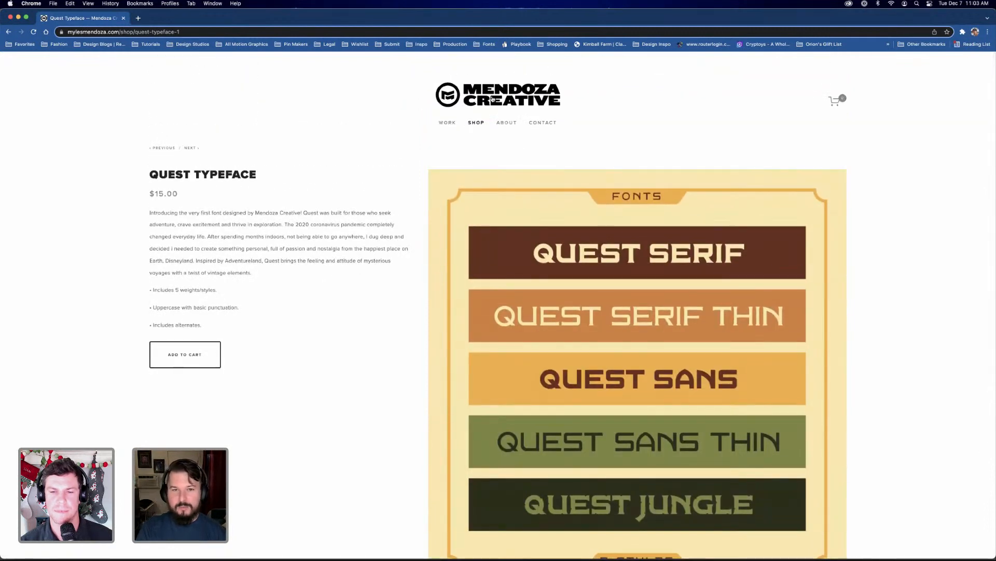
Return to the portfolio home page, open the Star Wars project and examine the Boba Fett helmet and its flat art layout
left_click(493, 98)
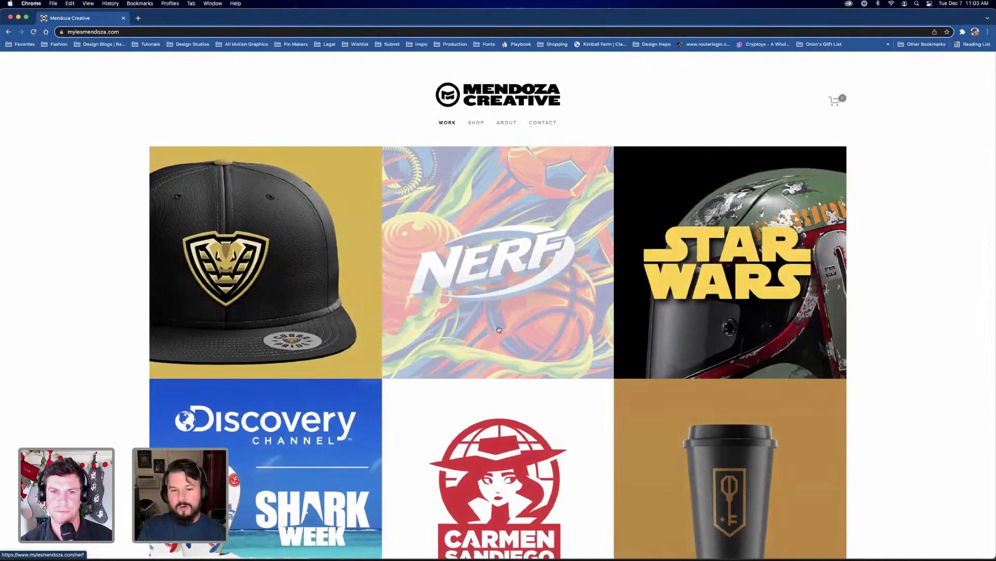
scroll(649, 328, "down", 1)
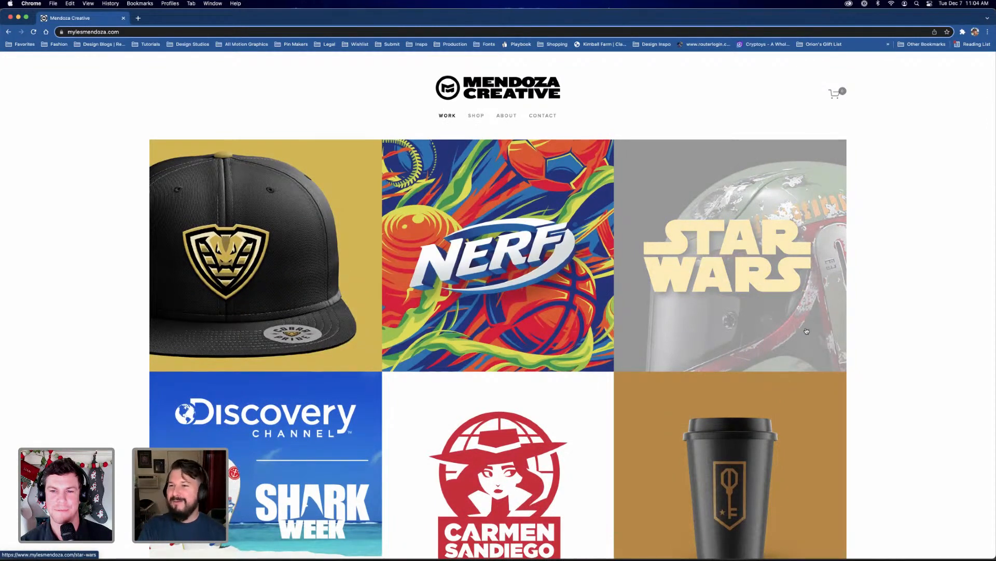
left_click(707, 302)
scroll(805, 319, "down", 5)
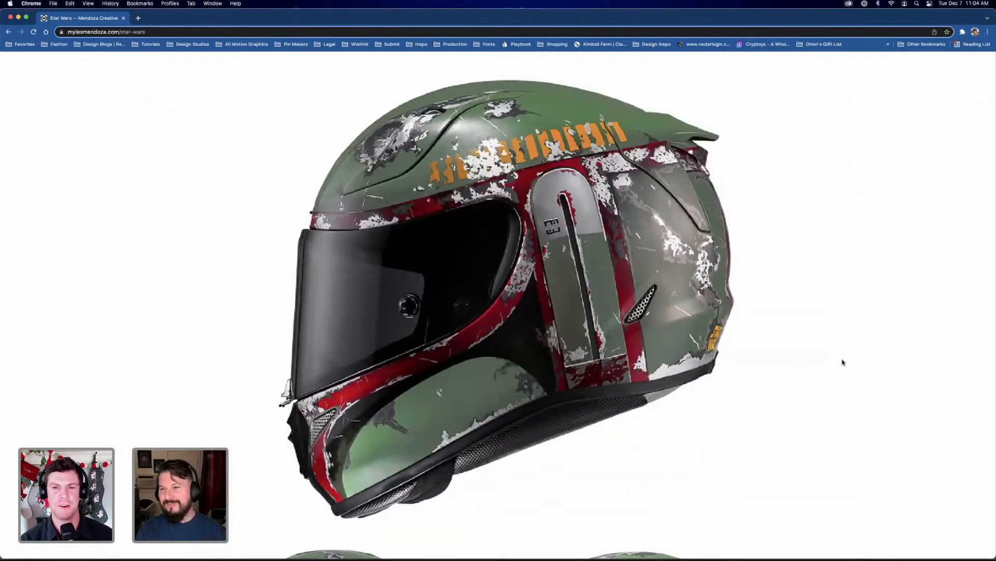
scroll(843, 363, "down", 3)
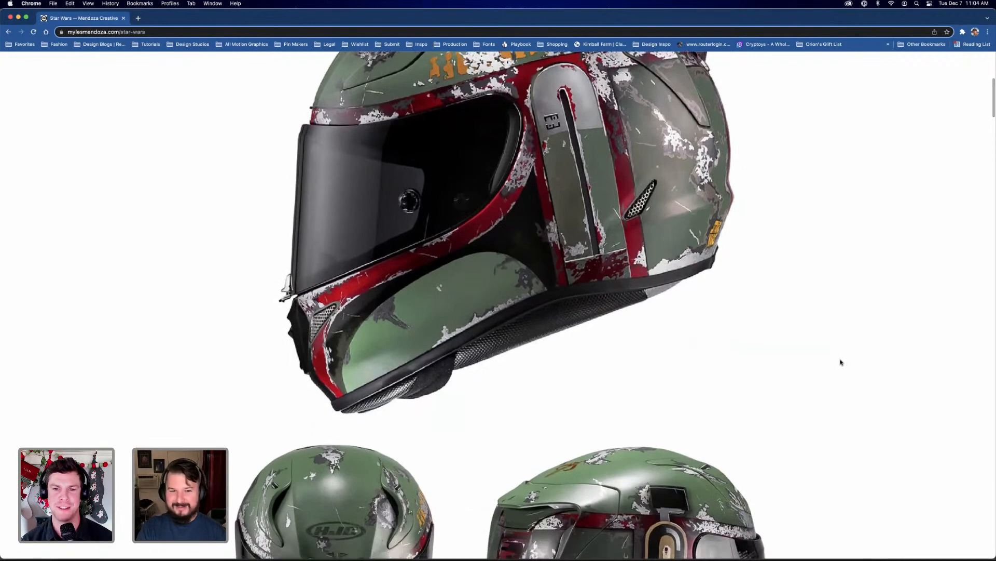
scroll(841, 362, "down", 6)
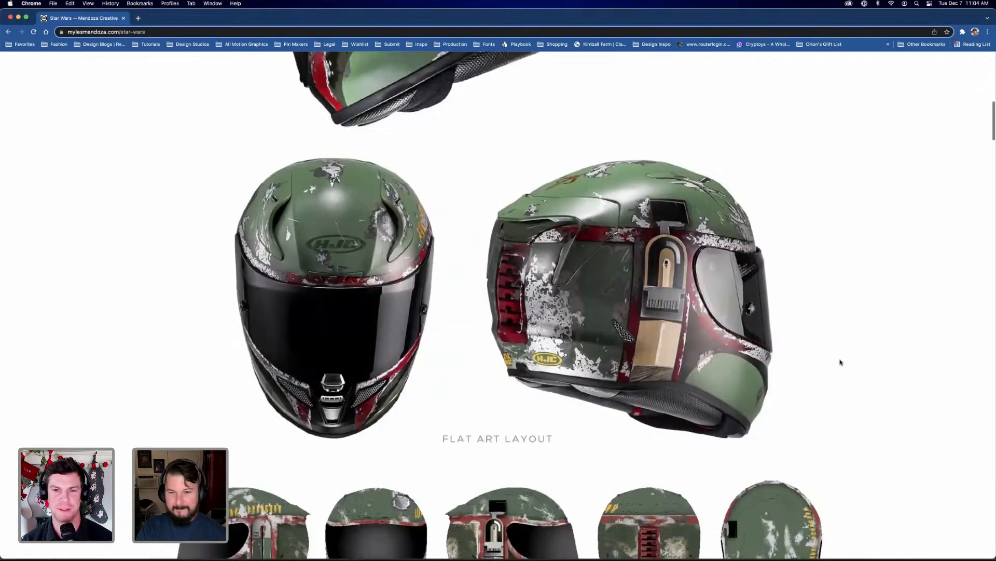
scroll(841, 362, "down", 4)
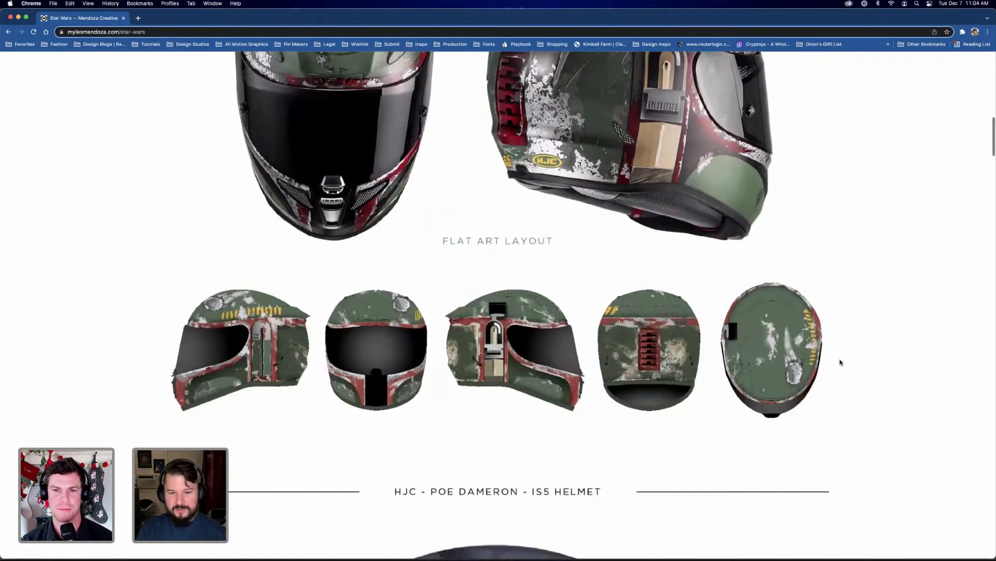
scroll(851, 361, "down", 1)
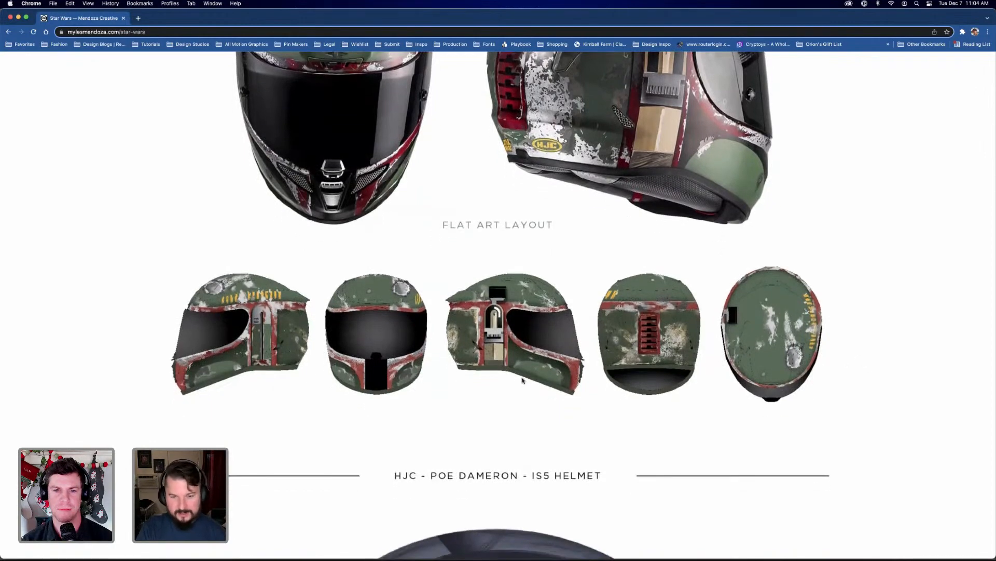
Examine the HJC Poe Dameron IS5 helmet from its several angles and its flat art layout
scroll(536, 397, "down", 7)
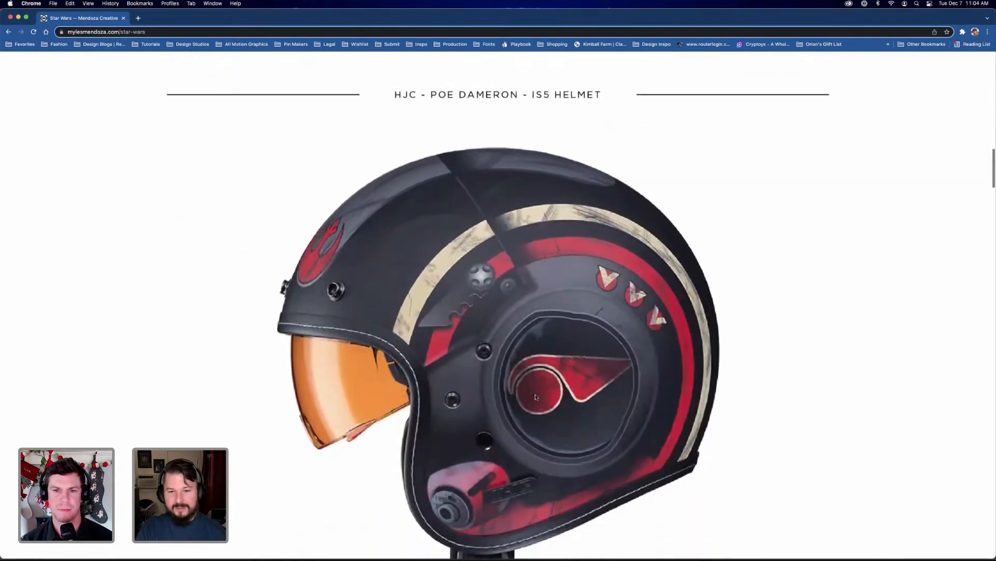
scroll(536, 397, "down", 2)
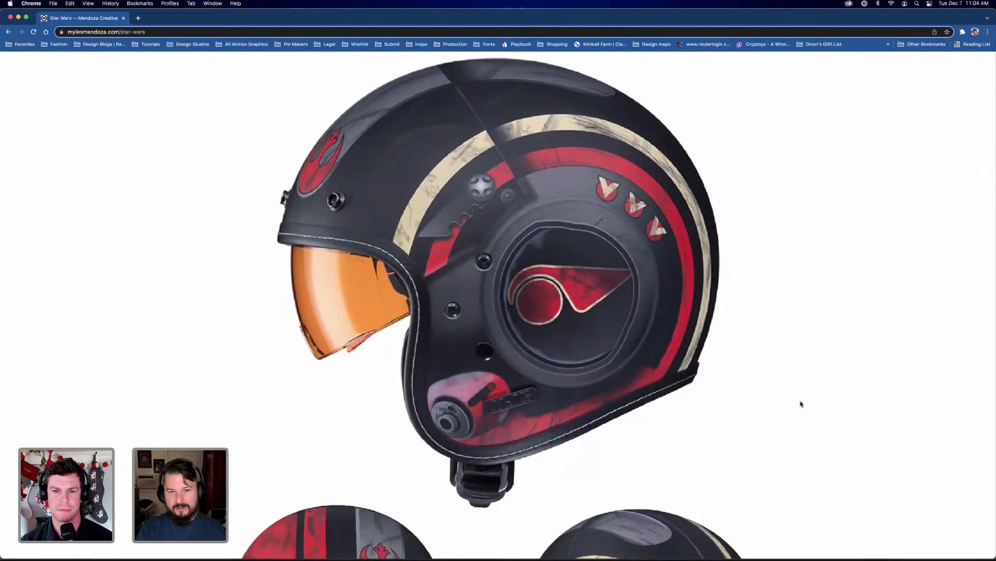
scroll(199, 394, "down", 6)
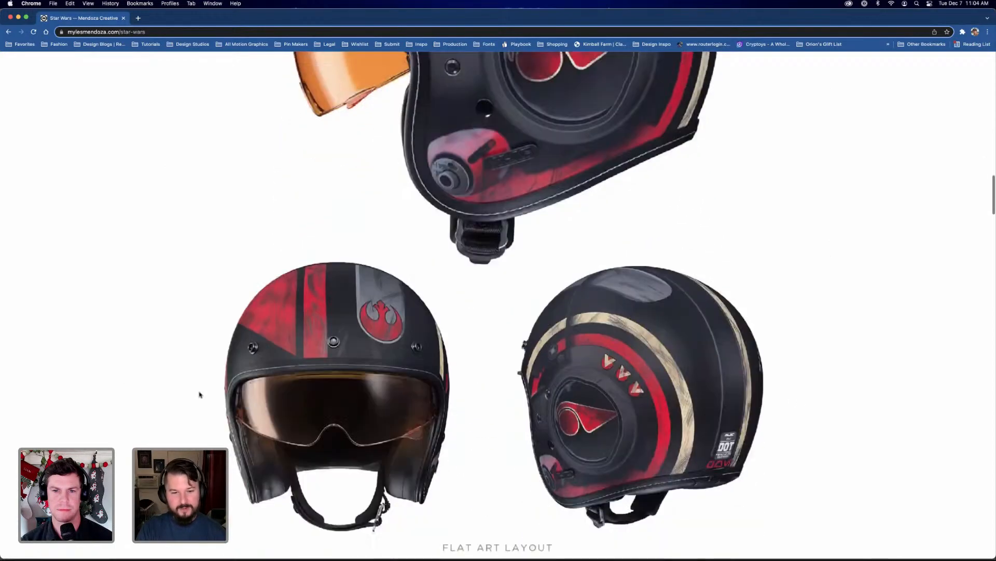
scroll(199, 394, "down", 5)
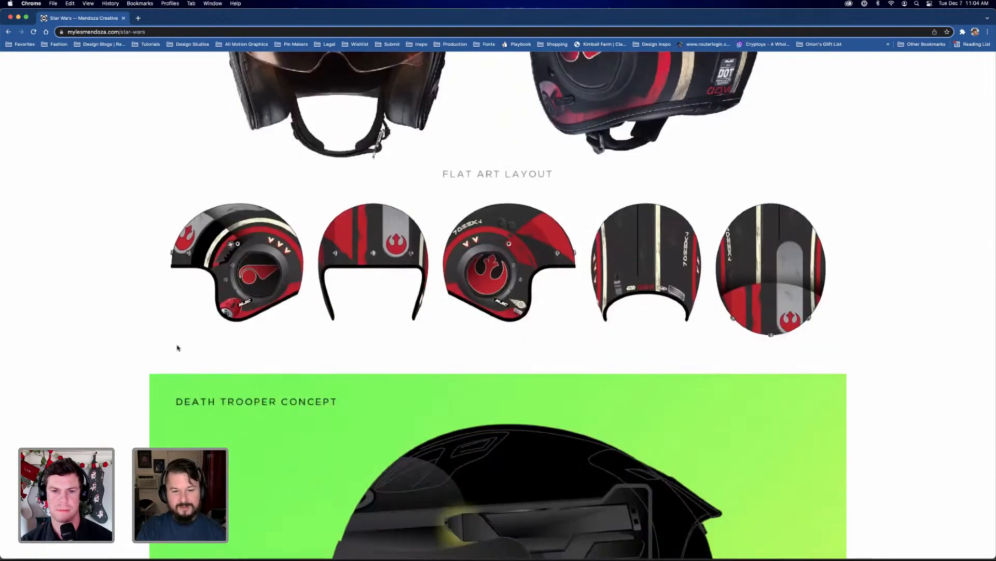
Examine the Death Trooper helmet concept views and continue to the Darth Vader concept
scroll(166, 349, "down", 7)
scroll(163, 350, "down", 3)
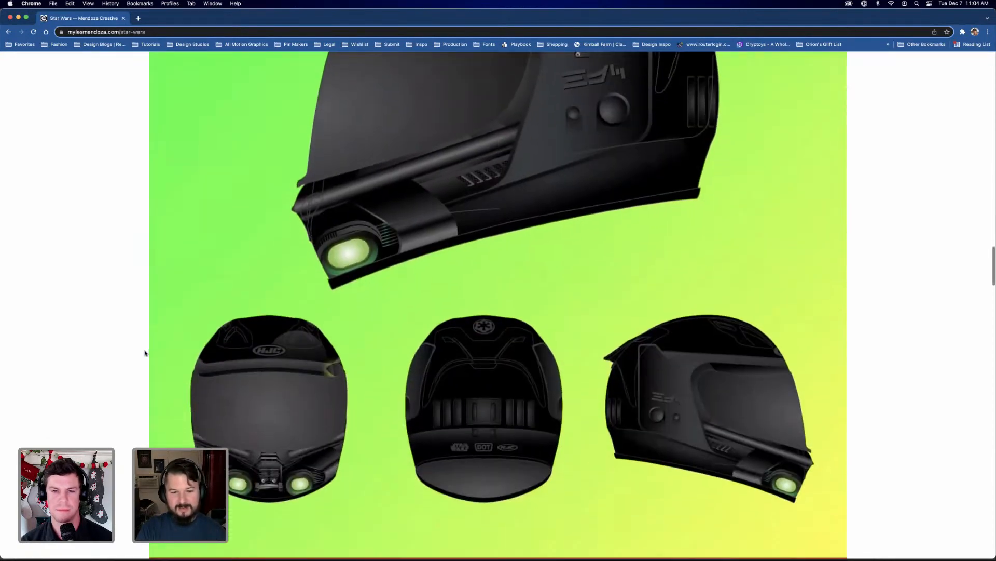
scroll(146, 353, "down", 1)
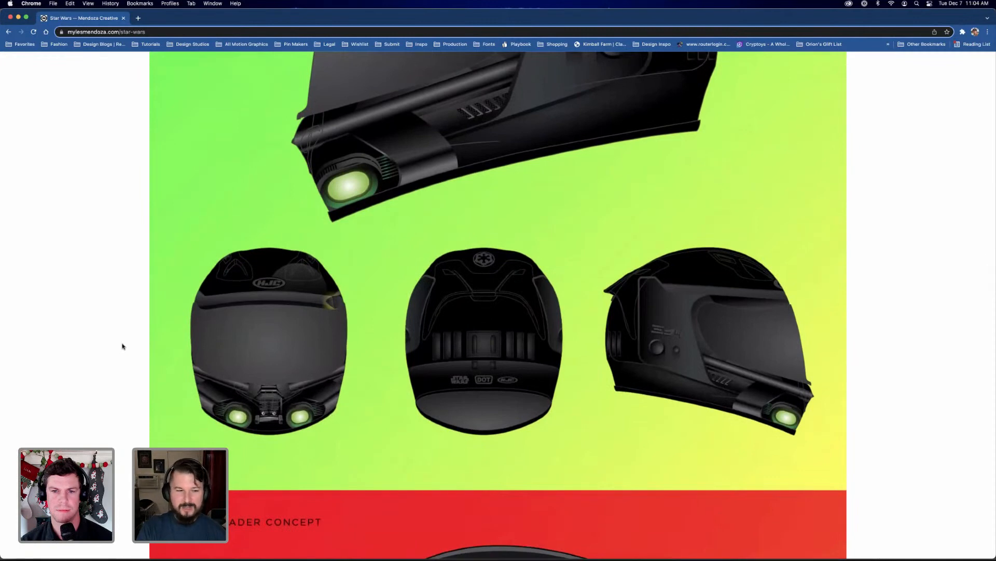
scroll(124, 353, "down", 5)
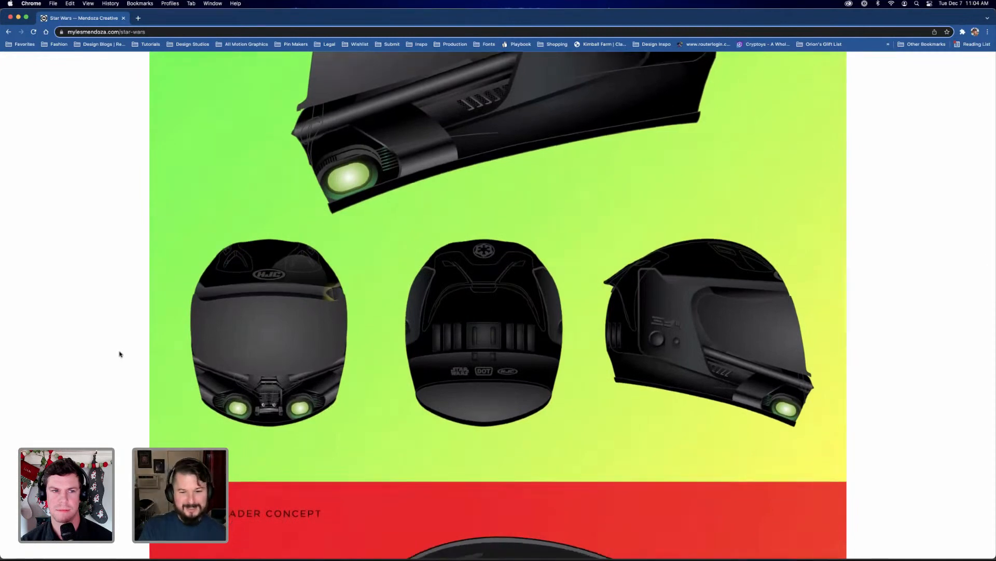
scroll(122, 353, "down", 12)
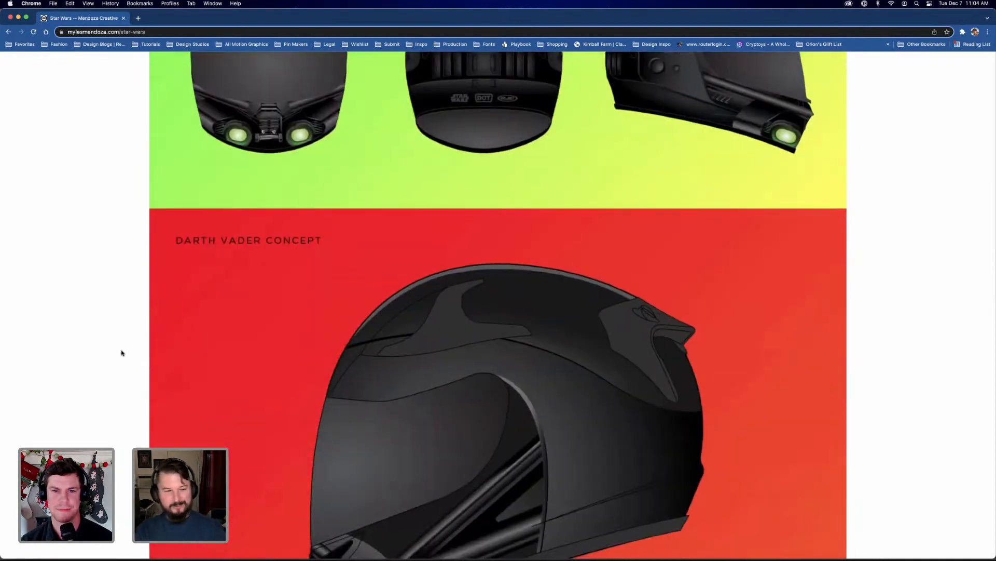
Examine the Join the Rebellion artwork with the Star Wars Command and Flight logos in the Branding & Typography section
scroll(123, 352, "down", 3)
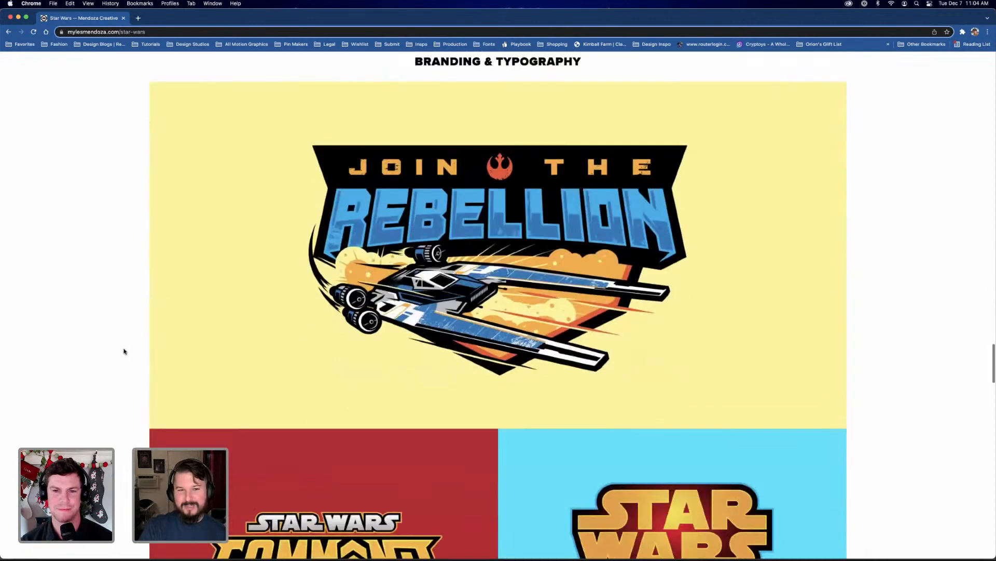
scroll(518, 281, "down", 3)
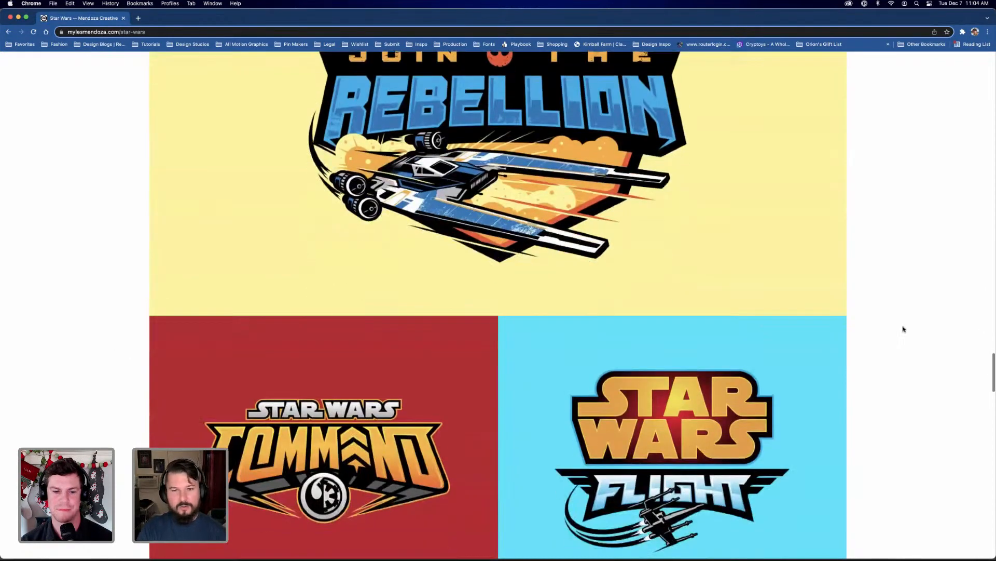
scroll(902, 329, "up", 2)
scroll(902, 329, "down", 1)
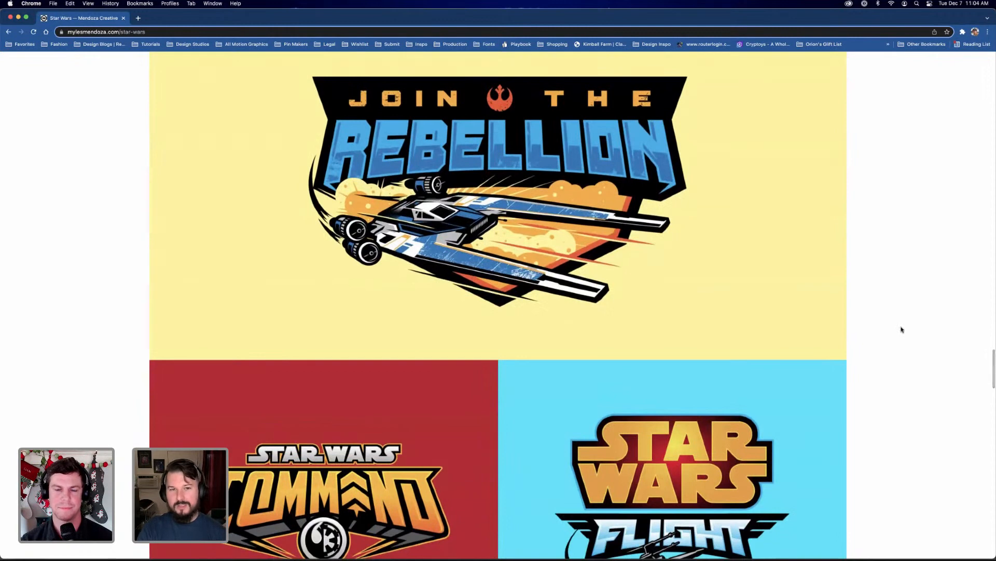
scroll(639, 378, "down", 2)
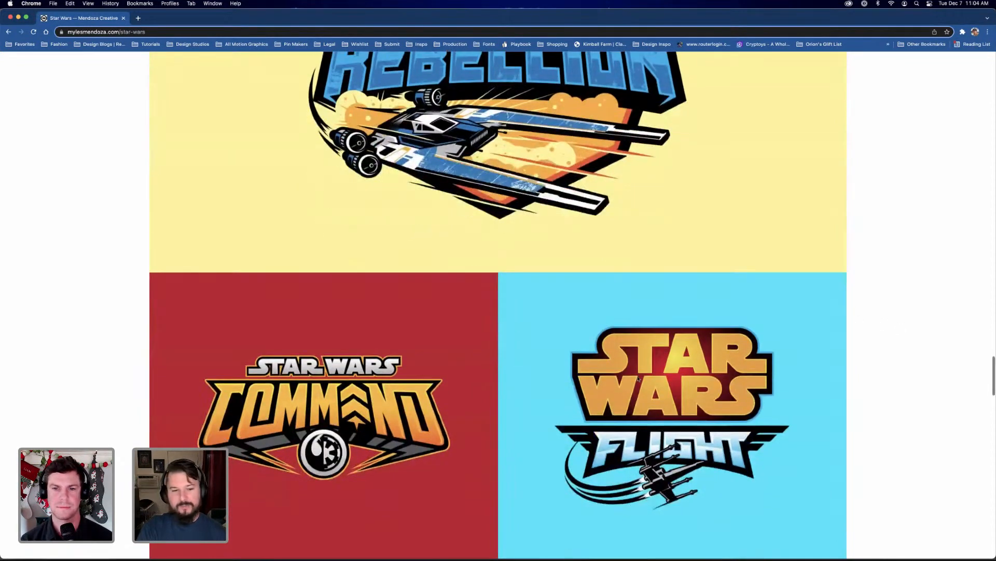
scroll(883, 370, "up", 1)
scroll(883, 369, "up", 1)
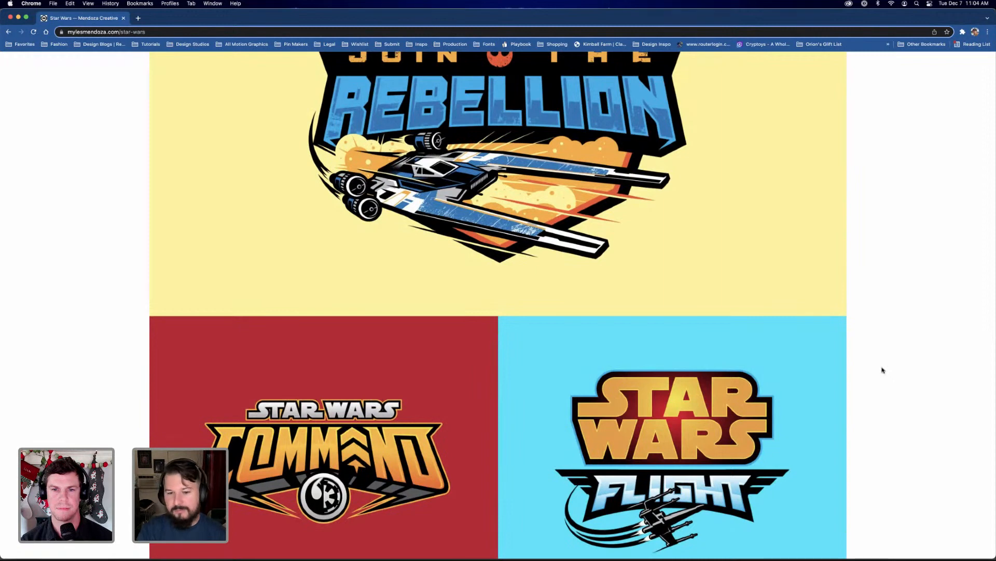
scroll(883, 369, "up", 3)
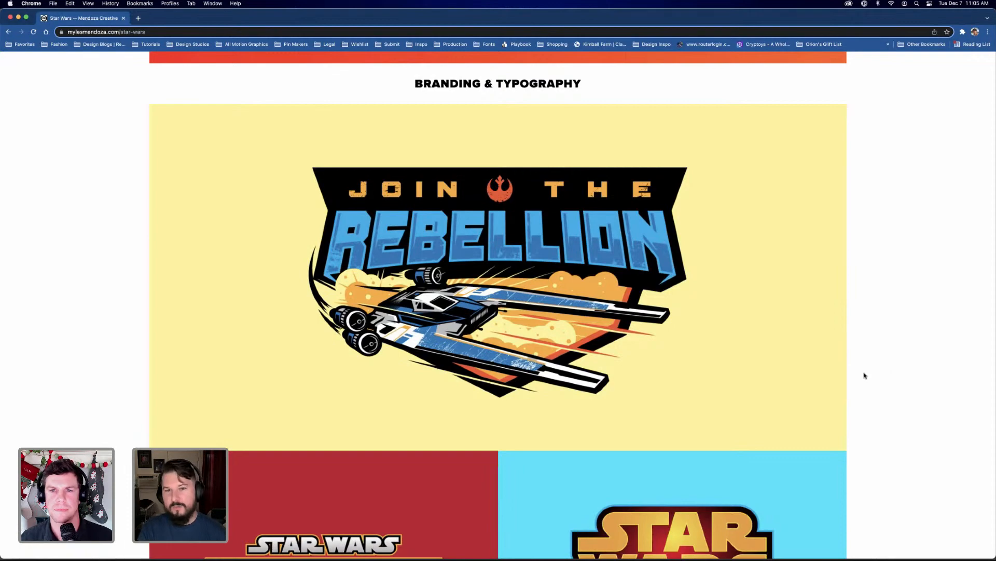
Look through the further Star Wars logos, from Glowstrike and Micro Force to the Scream Saber lightsaber versions
scroll(884, 378, "down", 5)
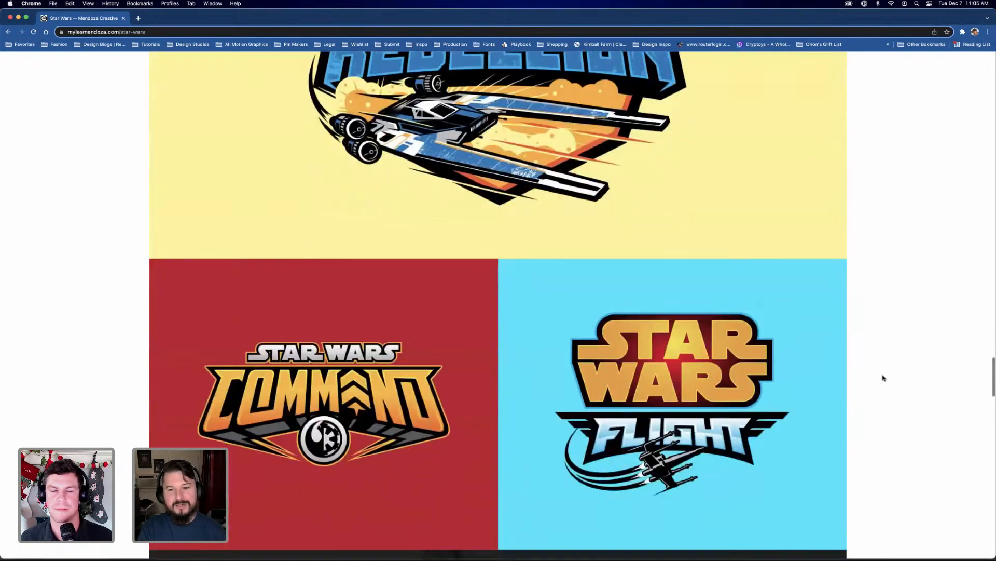
scroll(884, 378, "down", 13)
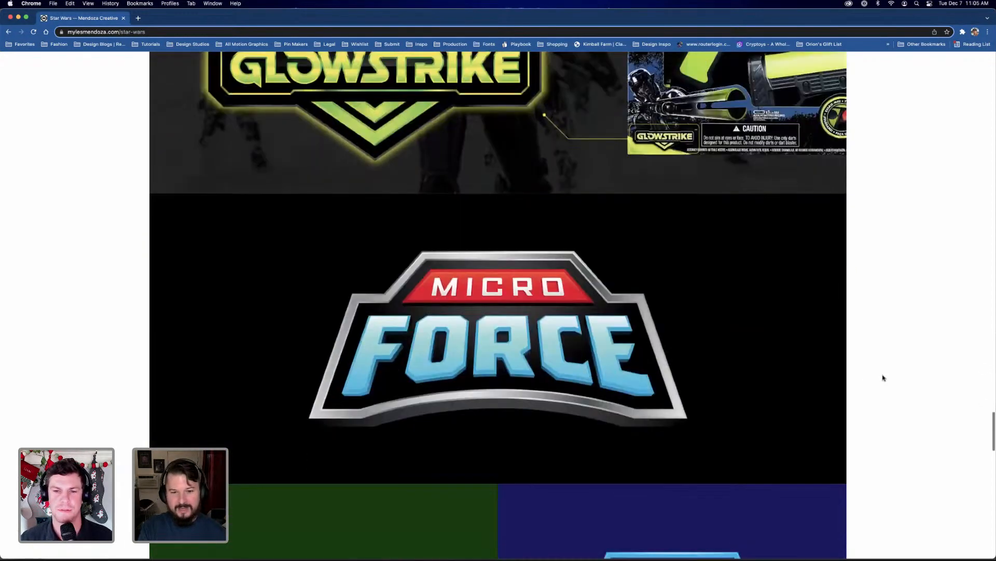
scroll(884, 378, "down", 14)
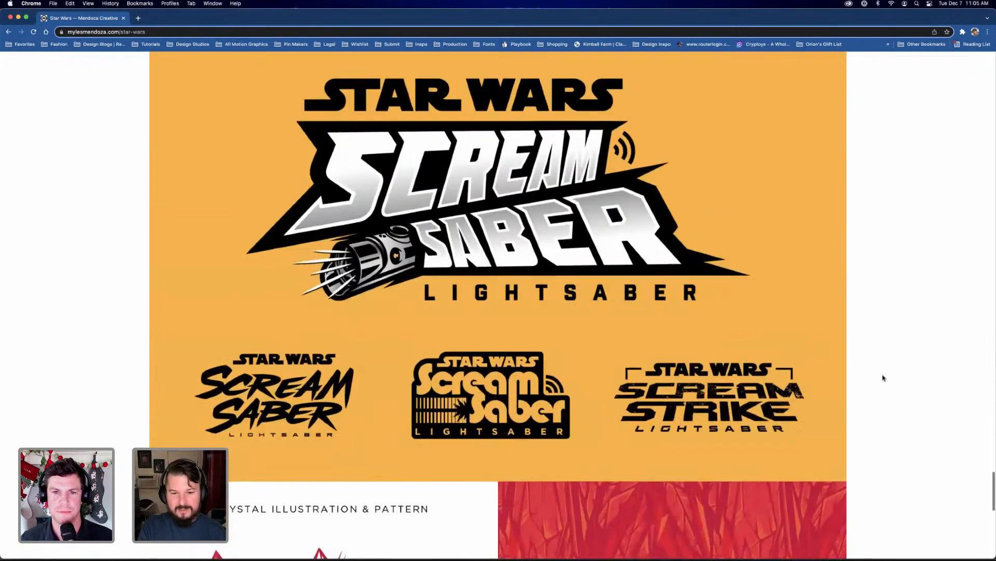
scroll(884, 377, "down", 1)
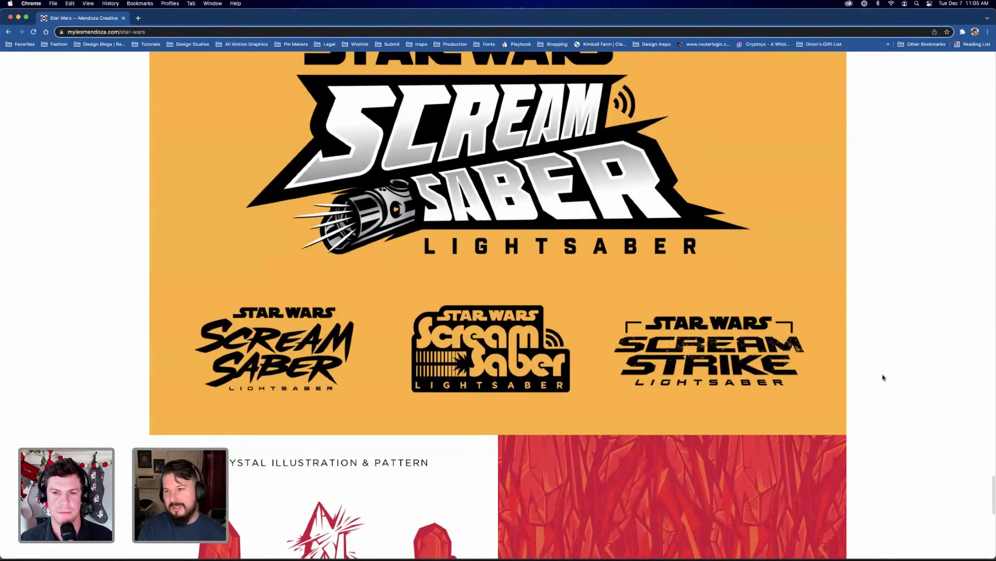
Examine the Kyber Crystal illustration and its red and blue patterns at the end of the Star Wars project
scroll(880, 381, "down", 8)
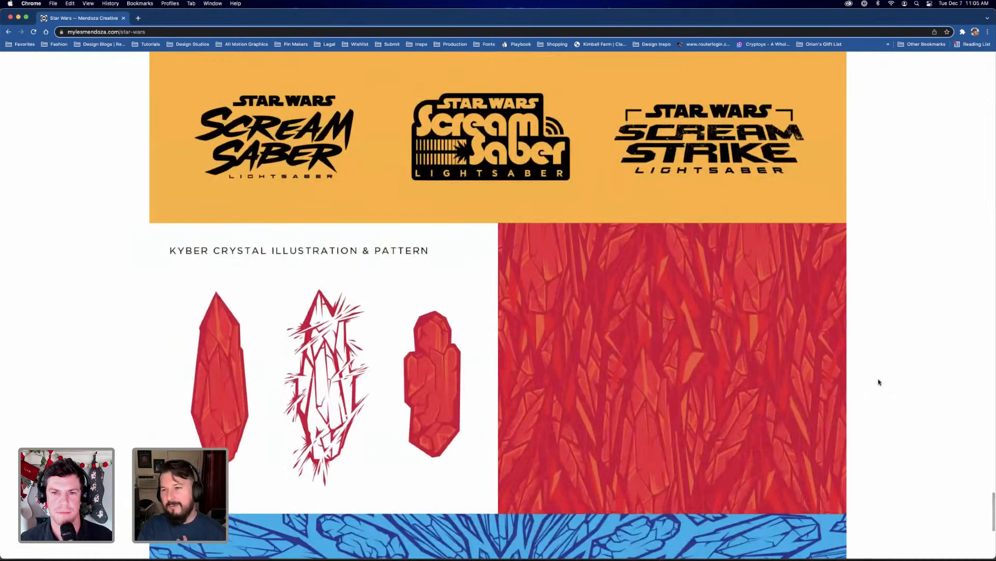
scroll(879, 382, "down", 7)
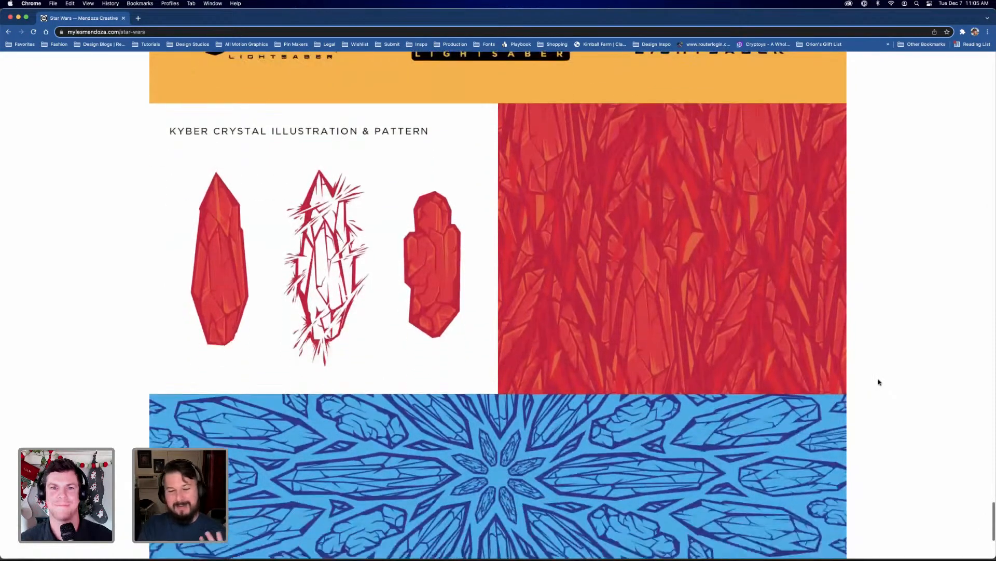
scroll(879, 382, "down", 2)
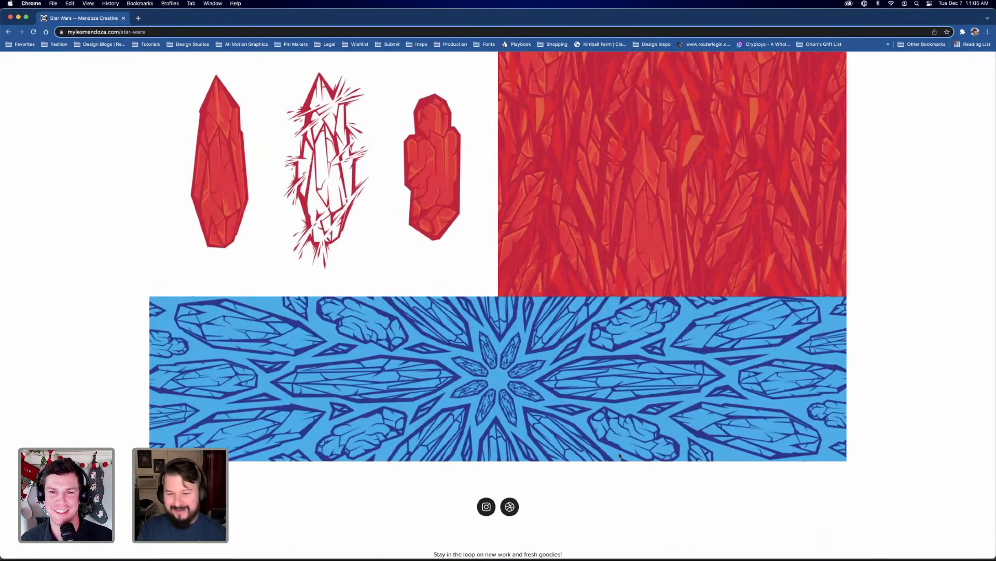
Leave the Star Wars project and return to the portfolio's Work overview
scroll(633, 457, "up", 20)
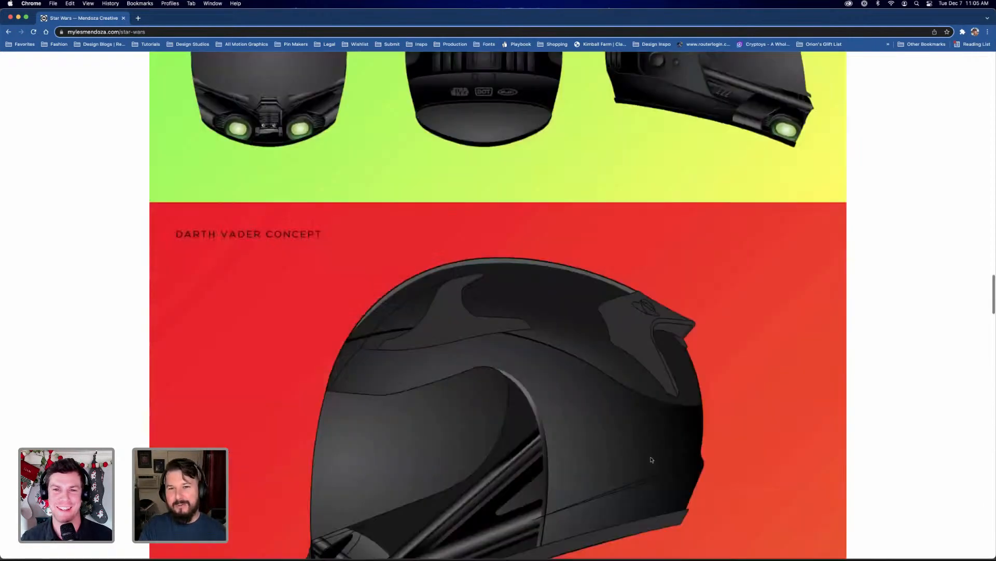
scroll(652, 459, "up", 20)
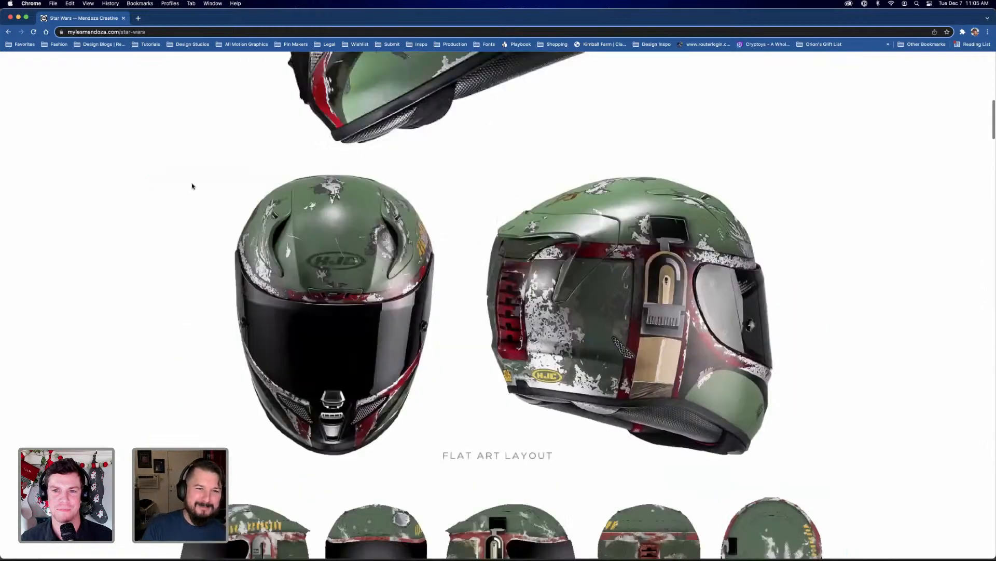
scroll(192, 186, "up", 15)
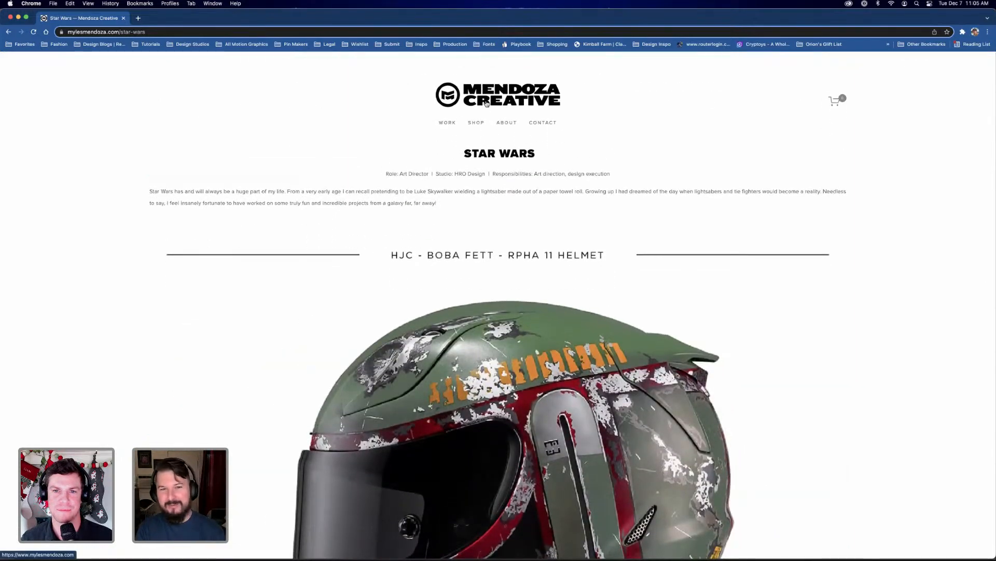
left_click(449, 124)
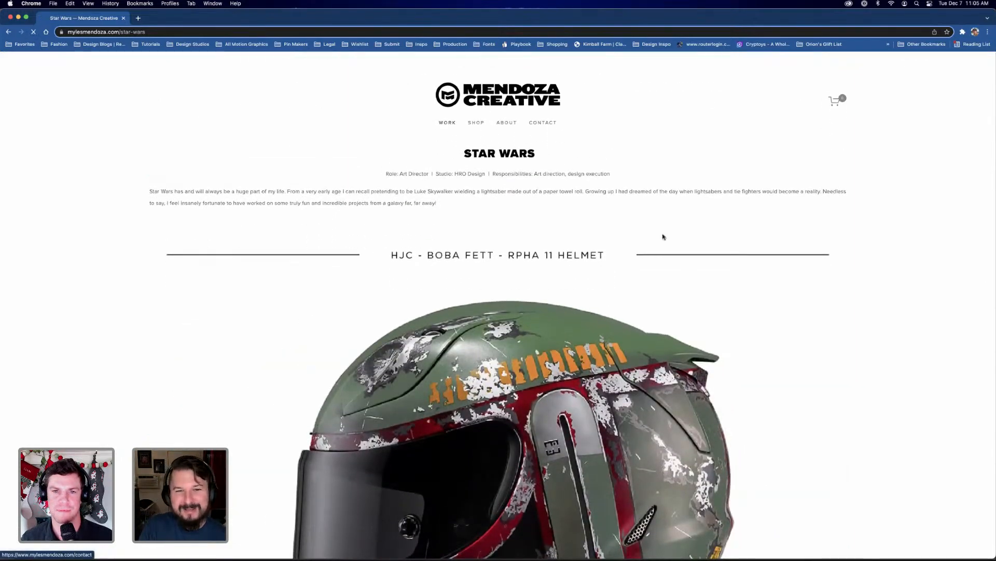
Browse the project tiles in the Work overview and open the Logos & Badges project
scroll(234, 332, "down", 5)
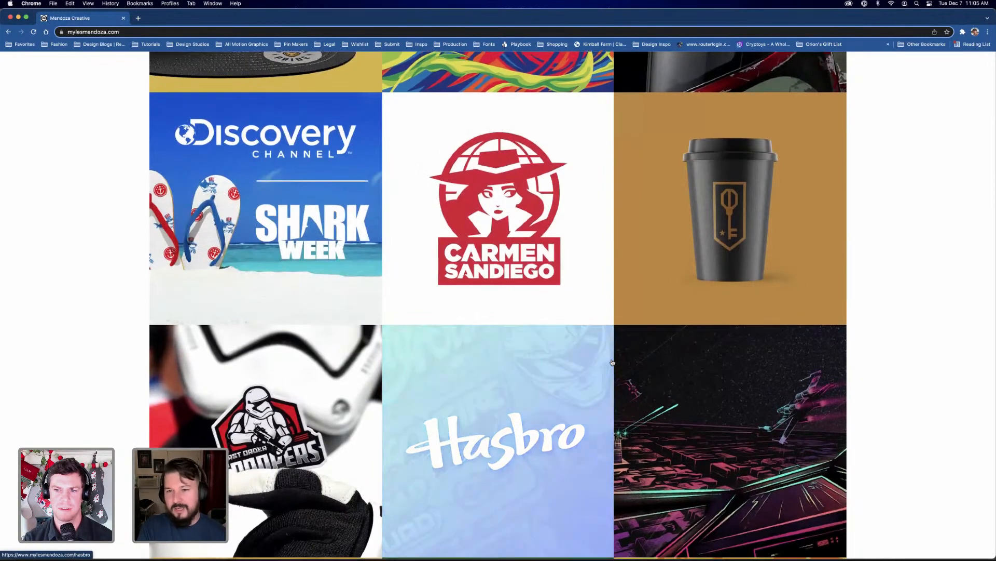
scroll(384, 395, "down", 5)
scroll(380, 397, "down", 3)
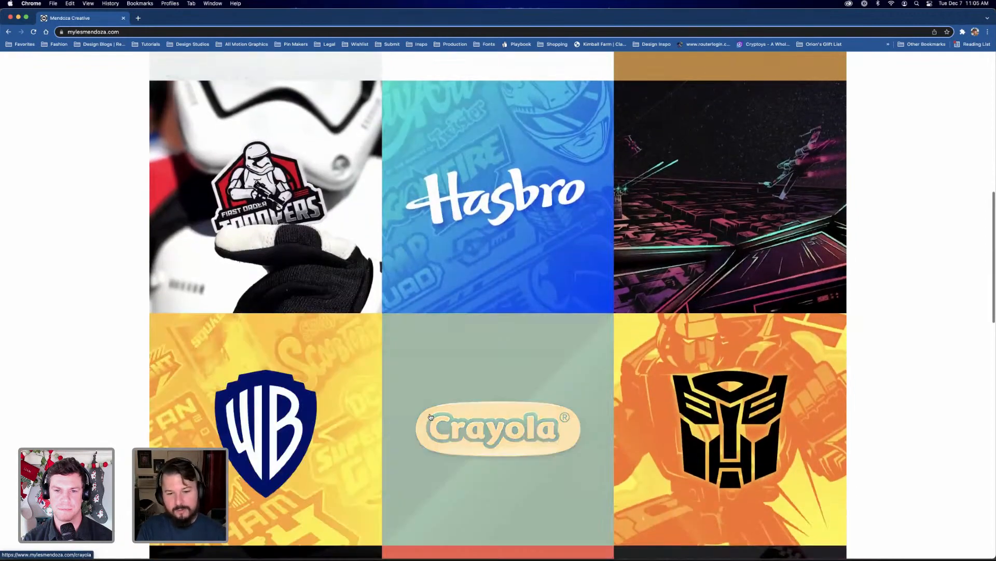
scroll(663, 357, "down", 7)
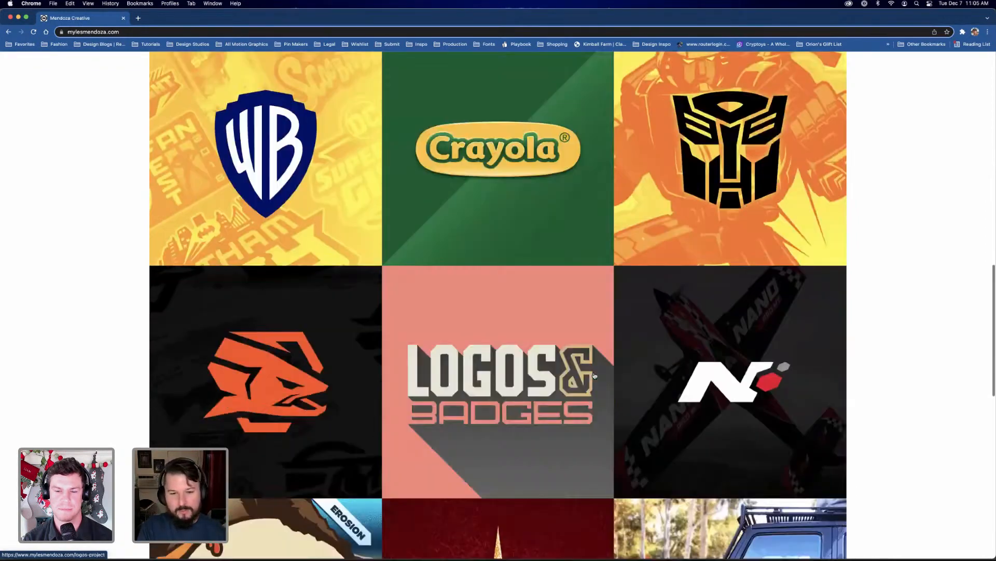
scroll(416, 443, "down", 1)
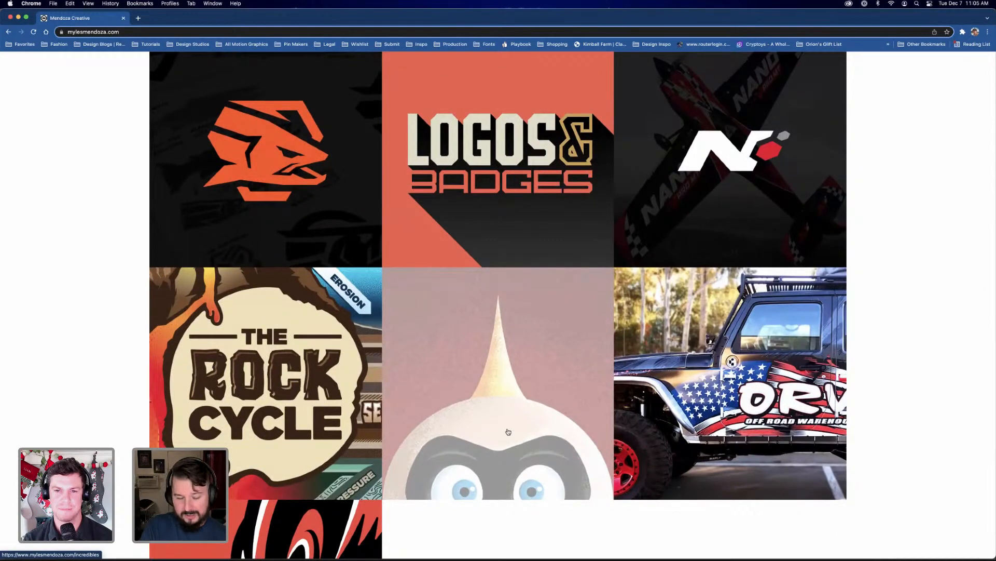
scroll(498, 384, "up", 3)
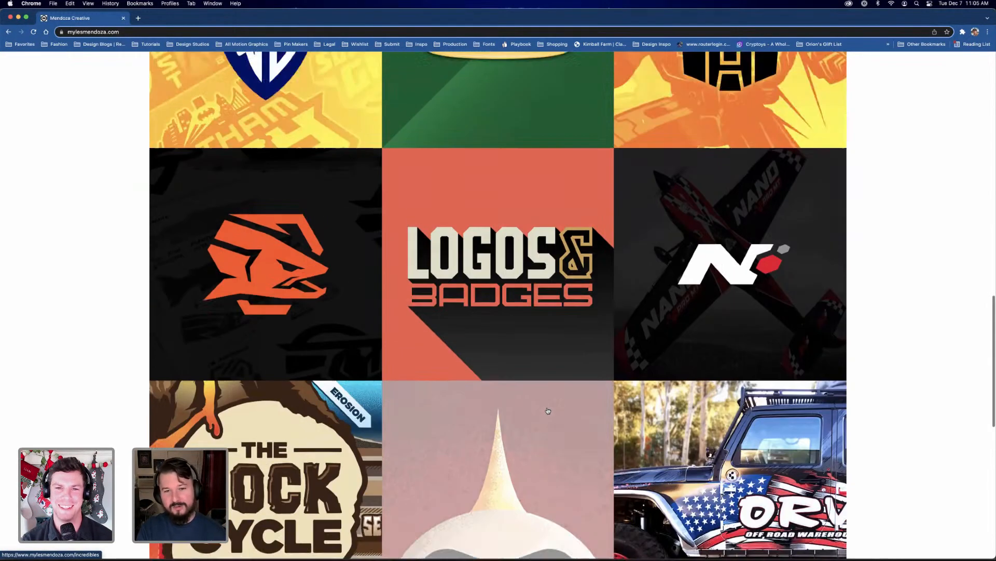
scroll(548, 411, "up", 3)
scroll(535, 384, "down", 3)
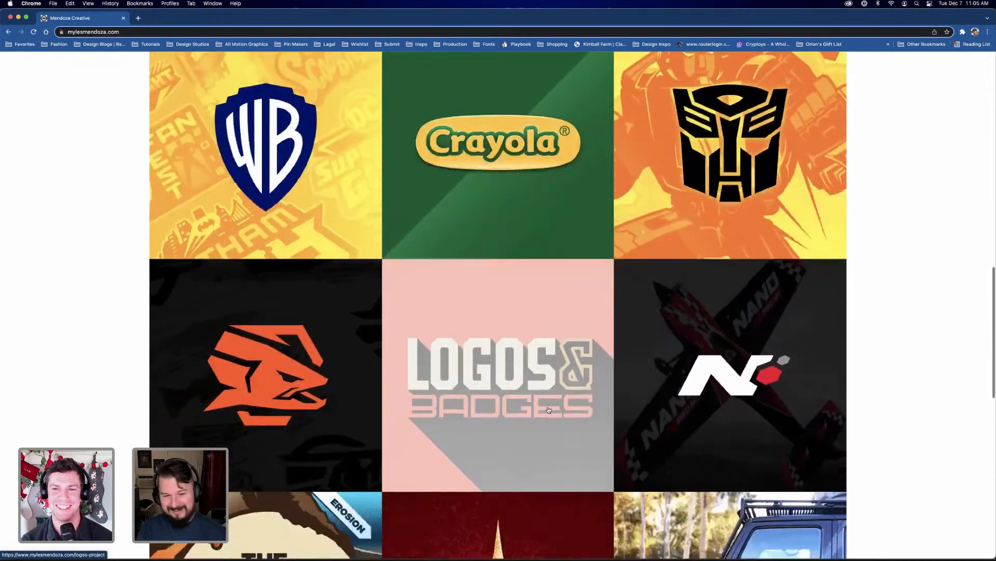
left_click(526, 360)
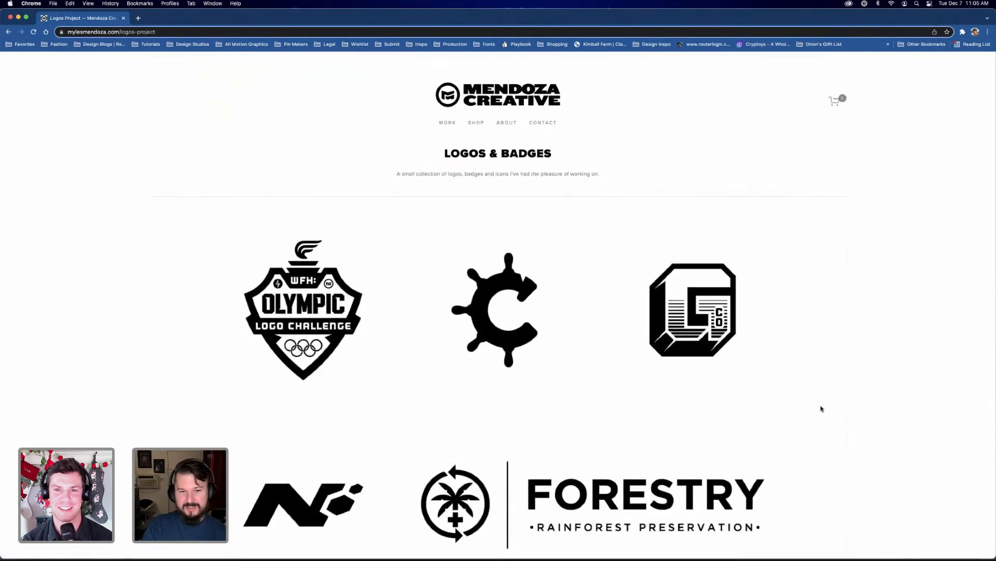
Examine the first rows of the Logos & Badges collection, from the Olympic Logo Challenge badge to the Star Wars Badge Challenge
scroll(822, 412, "down", 2)
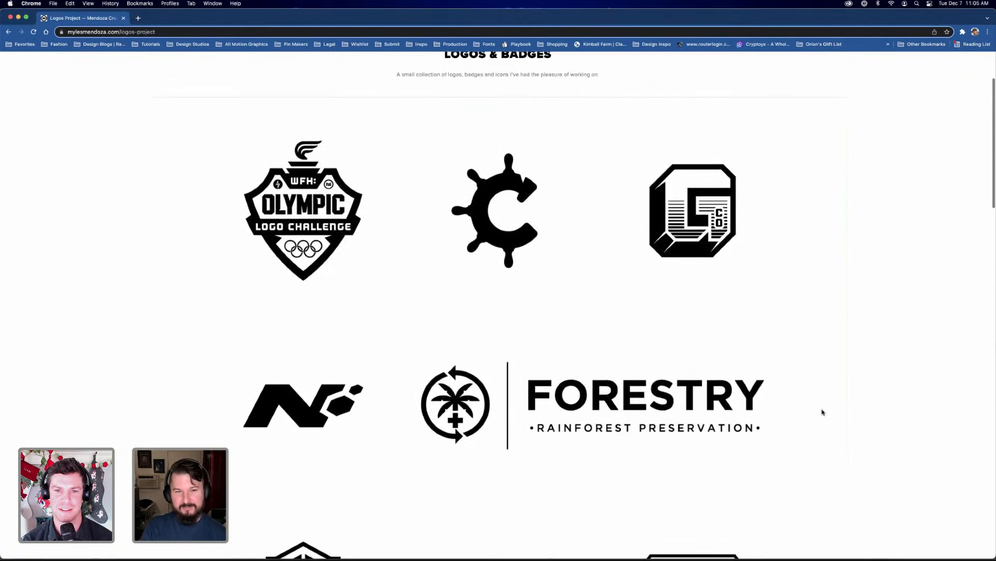
scroll(823, 412, "down", 4)
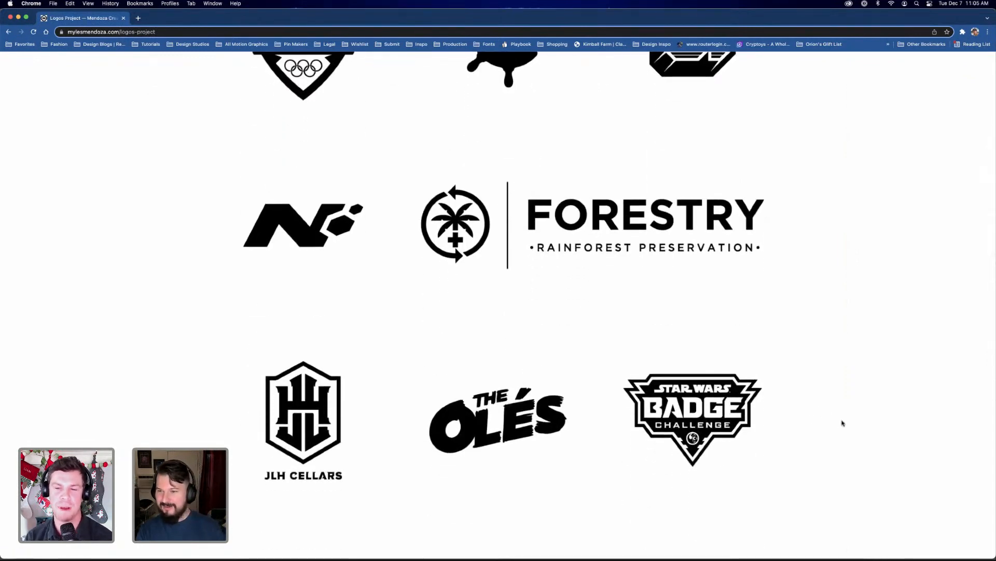
scroll(842, 423, "up", 4)
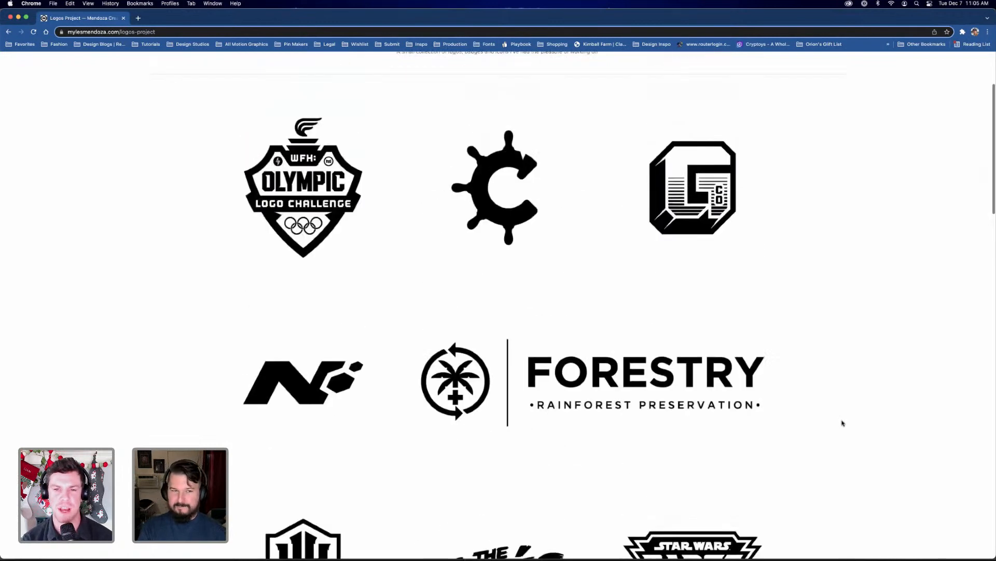
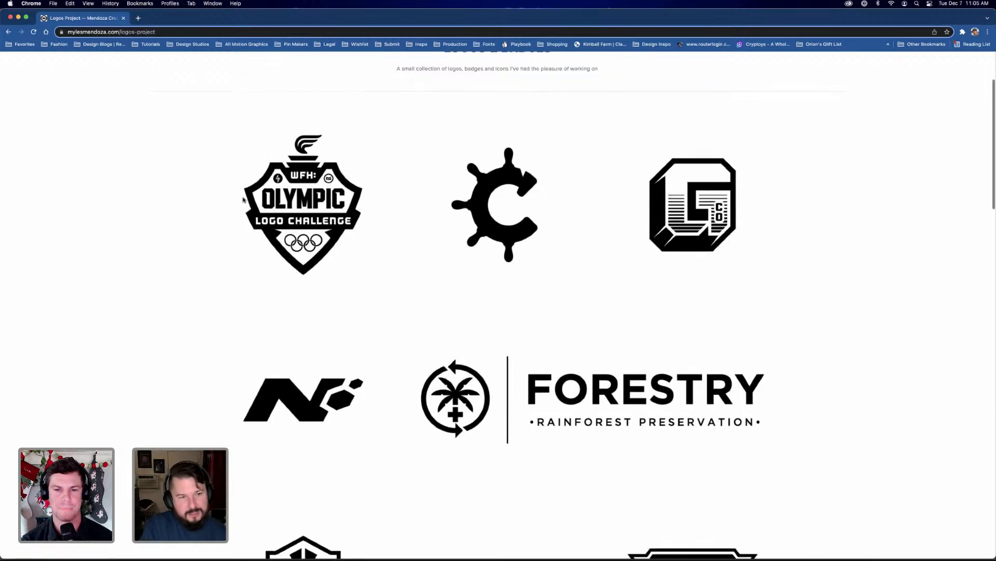
Examine the logo collection on the Logos & Badges page, from the Olympic Logo Challenge badge down to the Top Gallant badge
scroll(394, 218, "up", 1)
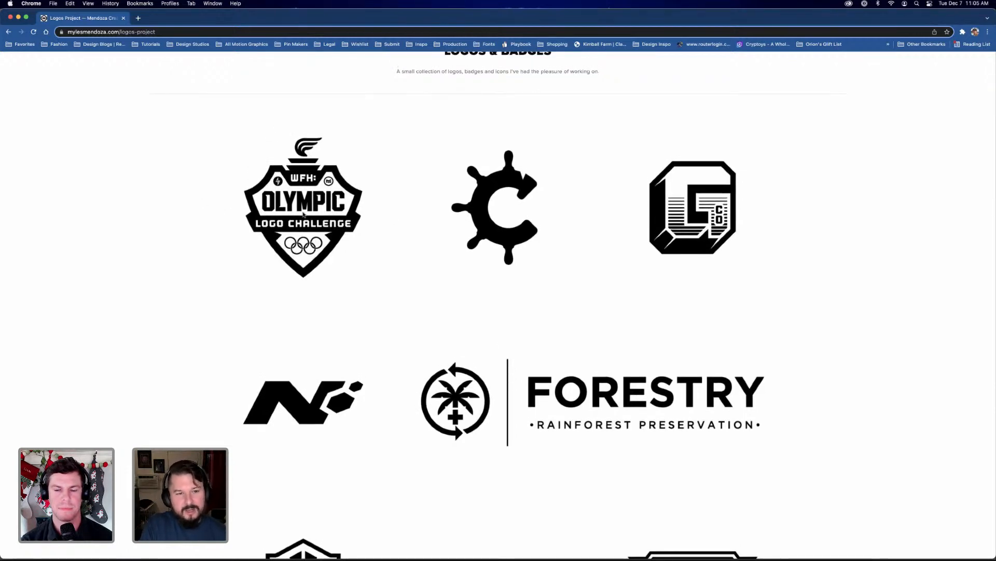
scroll(364, 277, "down", 1)
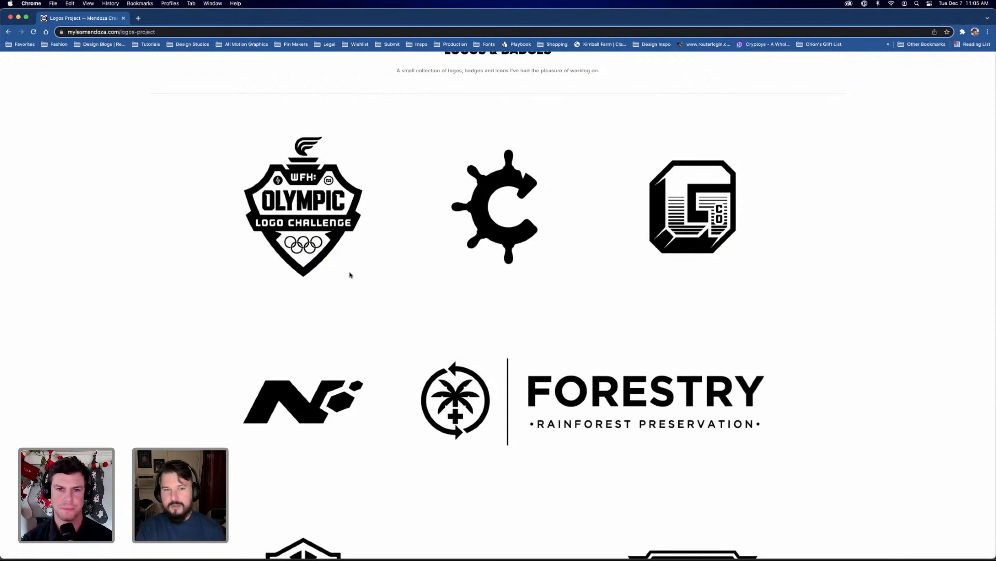
scroll(355, 282, "down", 2)
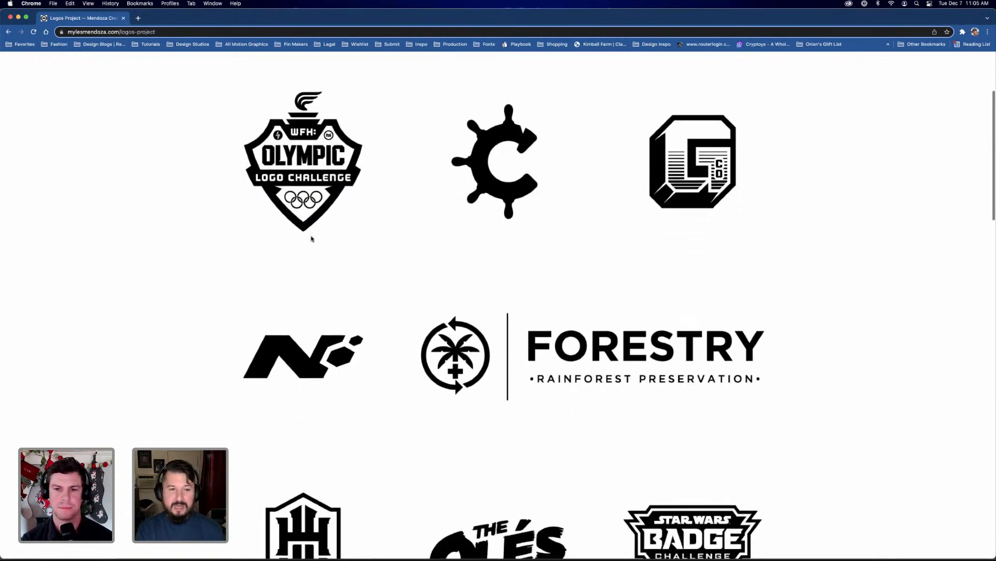
scroll(318, 240, "down", 3)
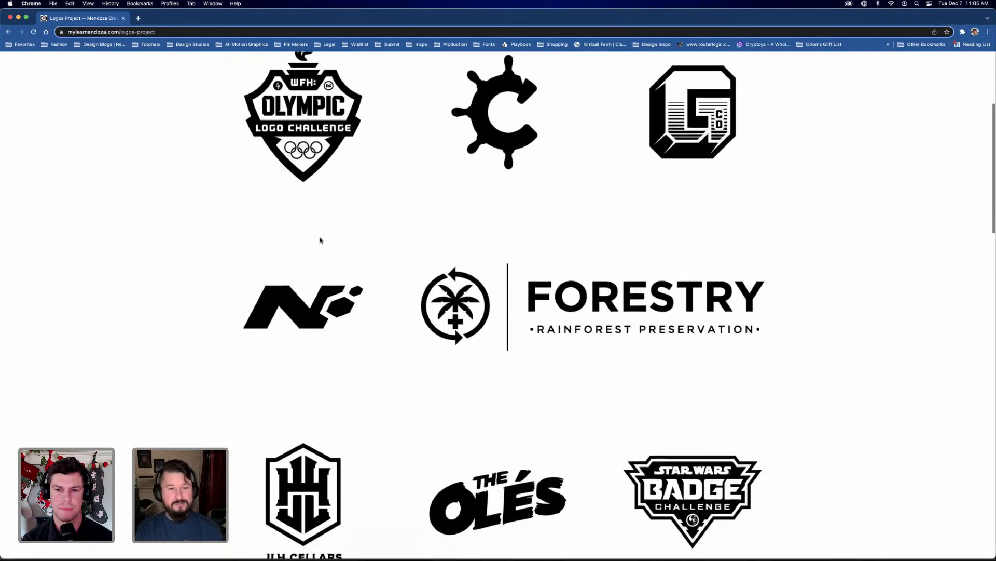
scroll(320, 241, "down", 10)
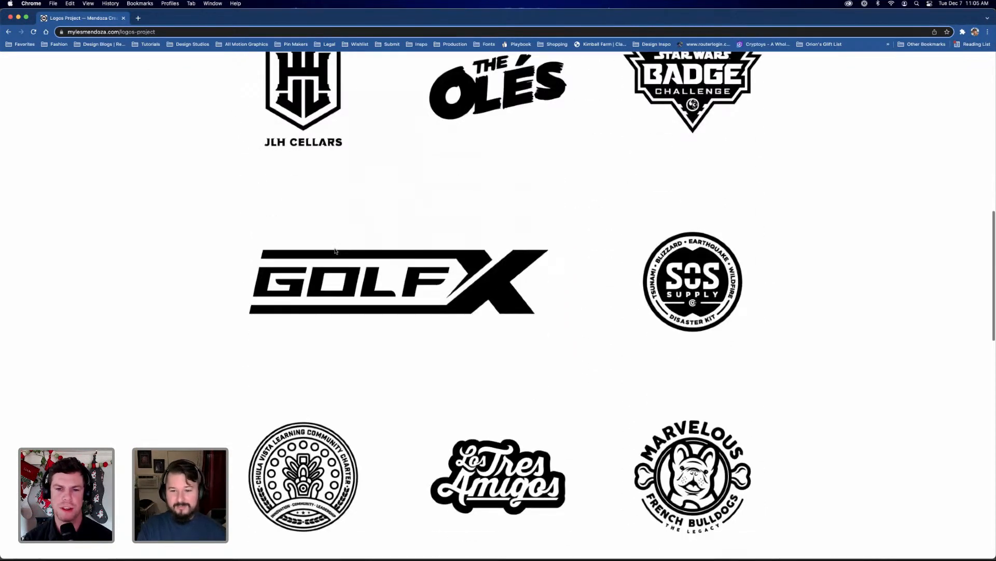
scroll(334, 251, "down", 6)
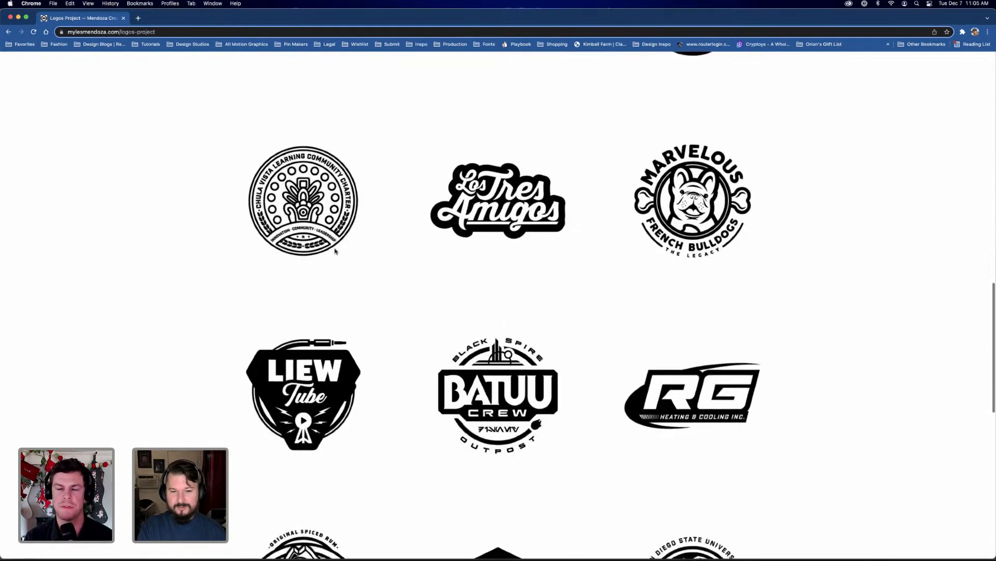
scroll(335, 251, "down", 1)
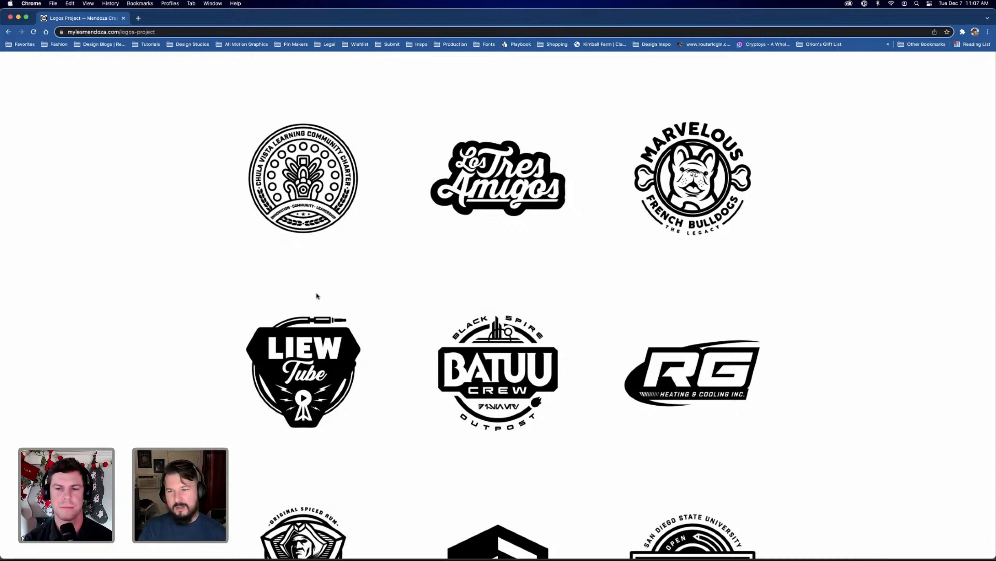
scroll(363, 353, "down", 2)
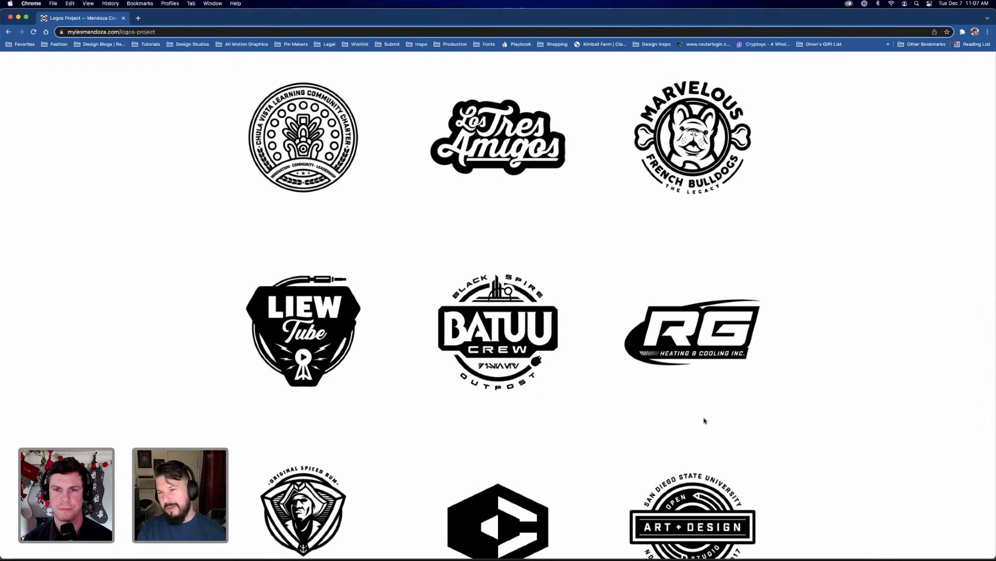
scroll(704, 420, "down", 1)
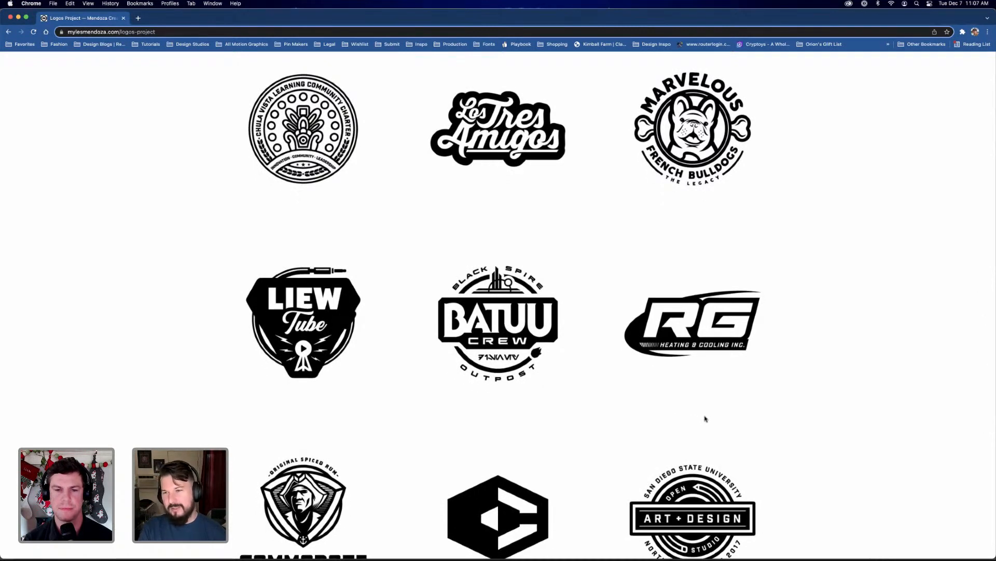
scroll(704, 418, "down", 2)
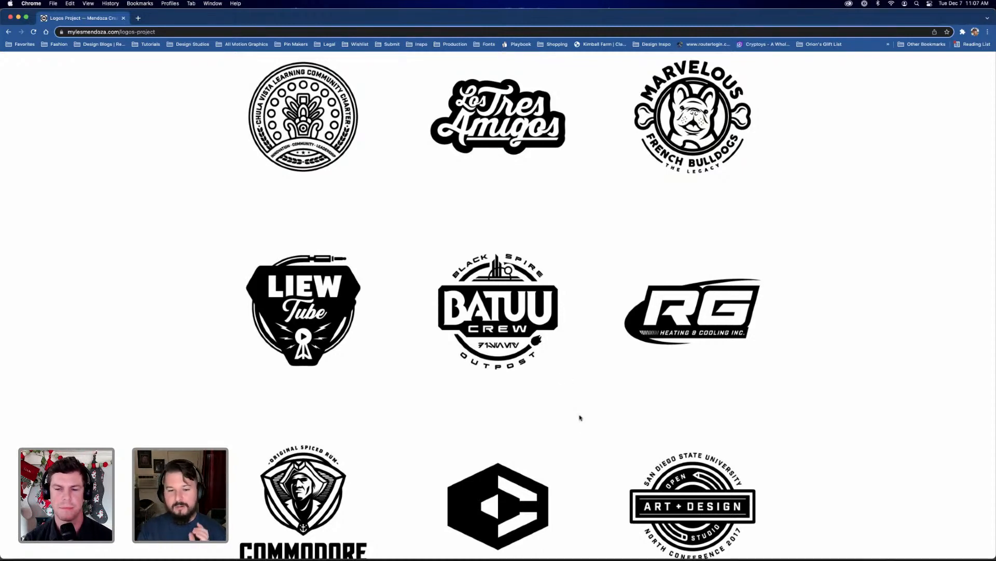
scroll(580, 418, "down", 3)
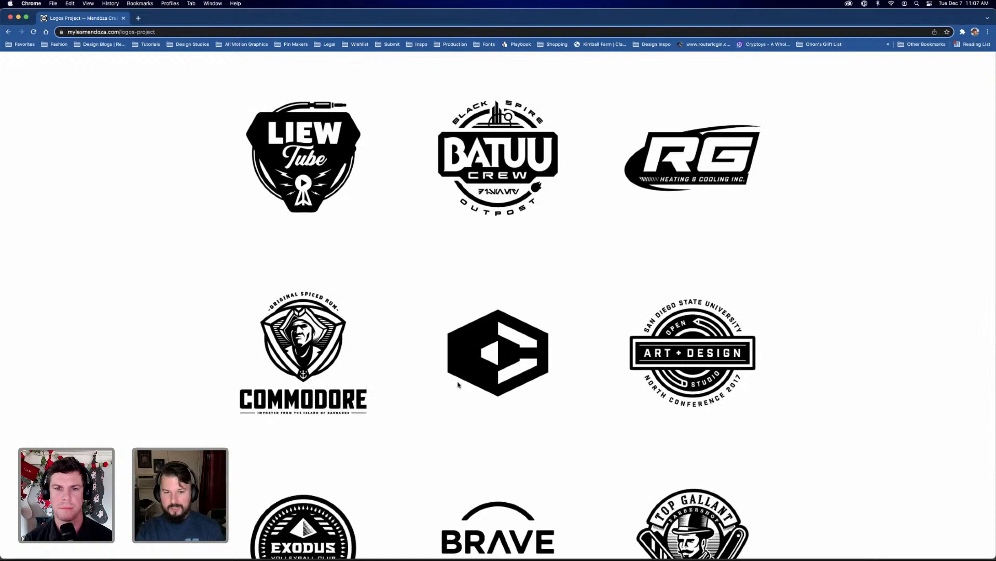
scroll(552, 399, "down", 2)
scroll(552, 399, "down", 3)
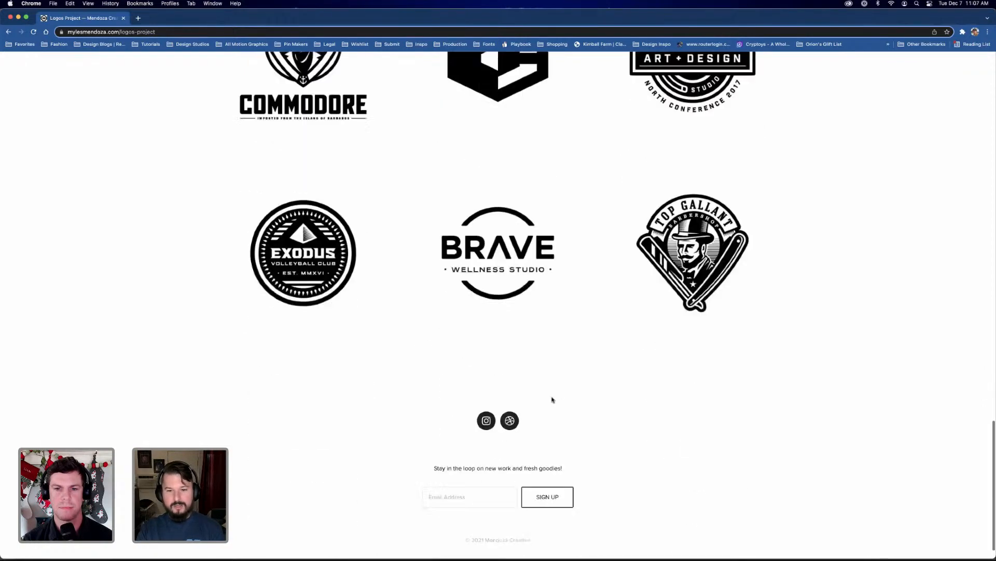
Review the GOLFX and neighbouring logos again, and open the site's Work overview
scroll(553, 399, "up", 13)
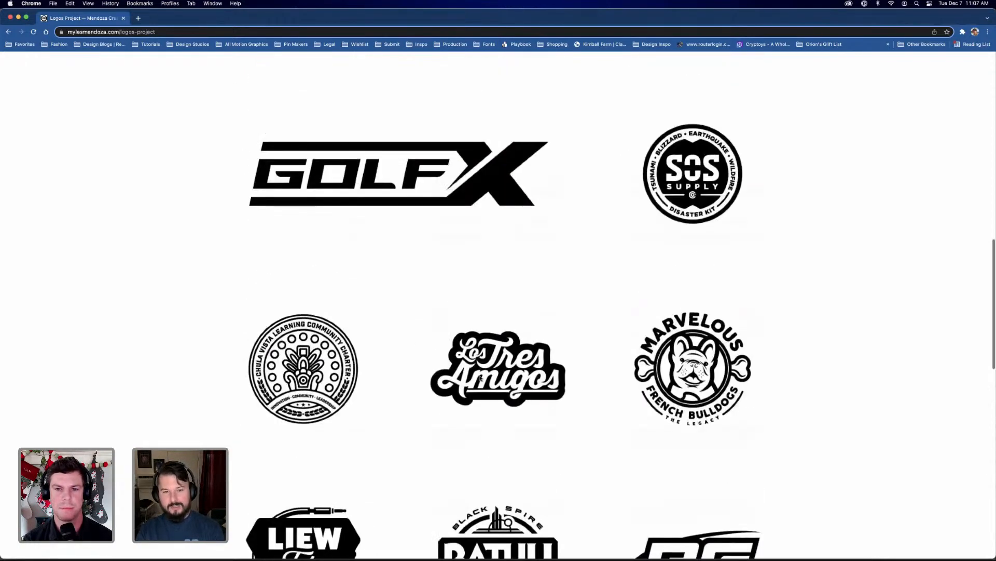
scroll(486, 377, "up", 1)
scroll(486, 377, "up", 1)
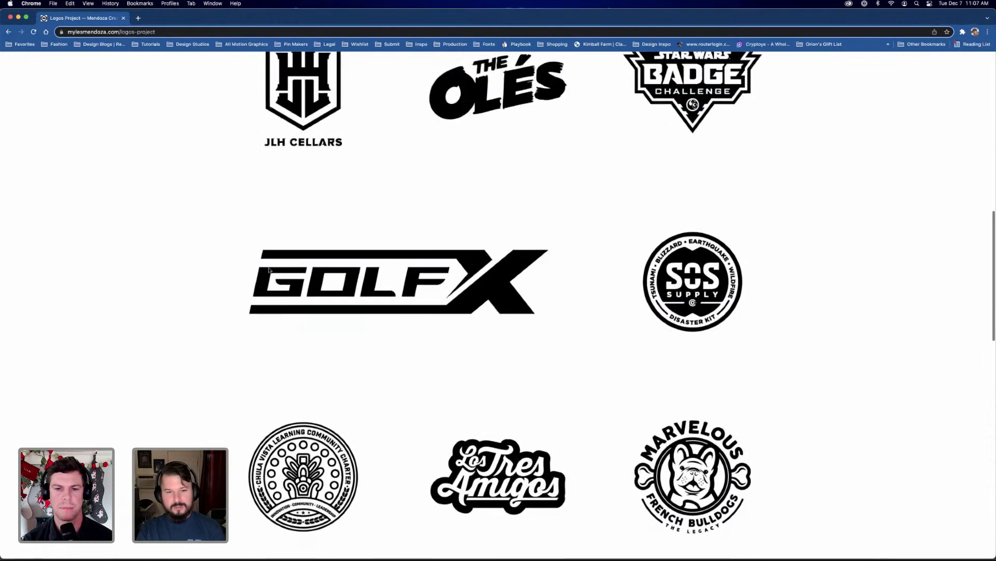
scroll(545, 316, "up", 1)
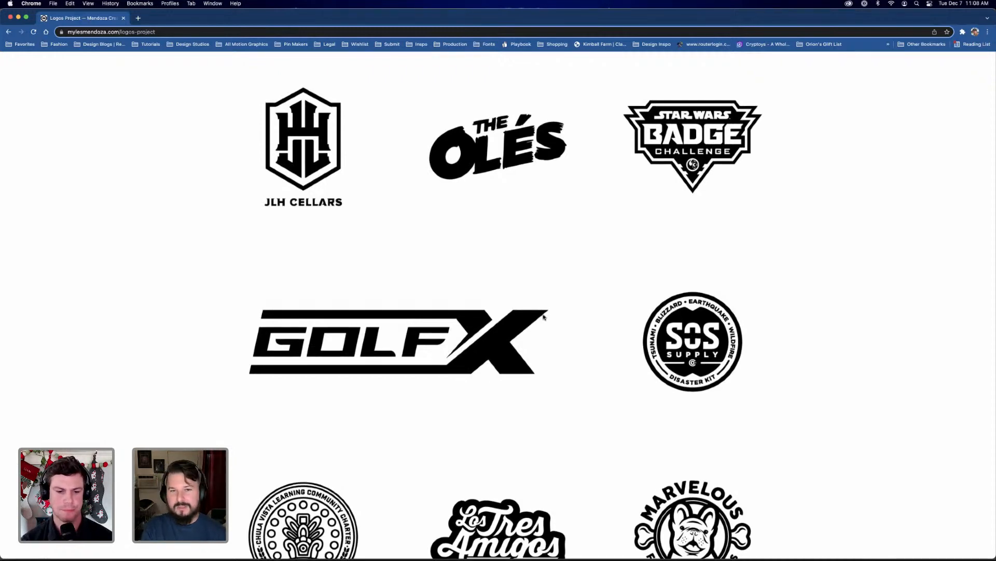
scroll(545, 315, "up", 10)
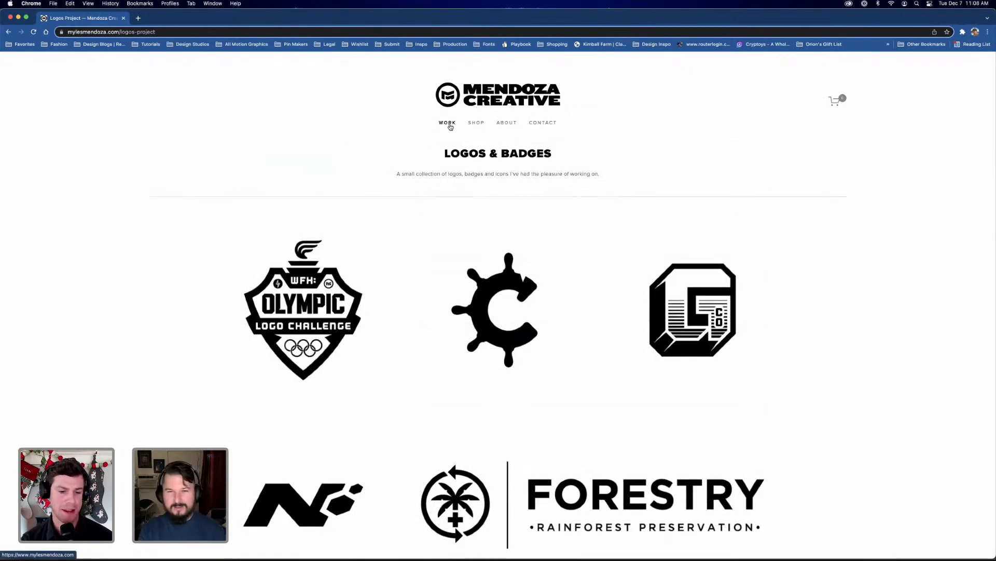
left_click(450, 125)
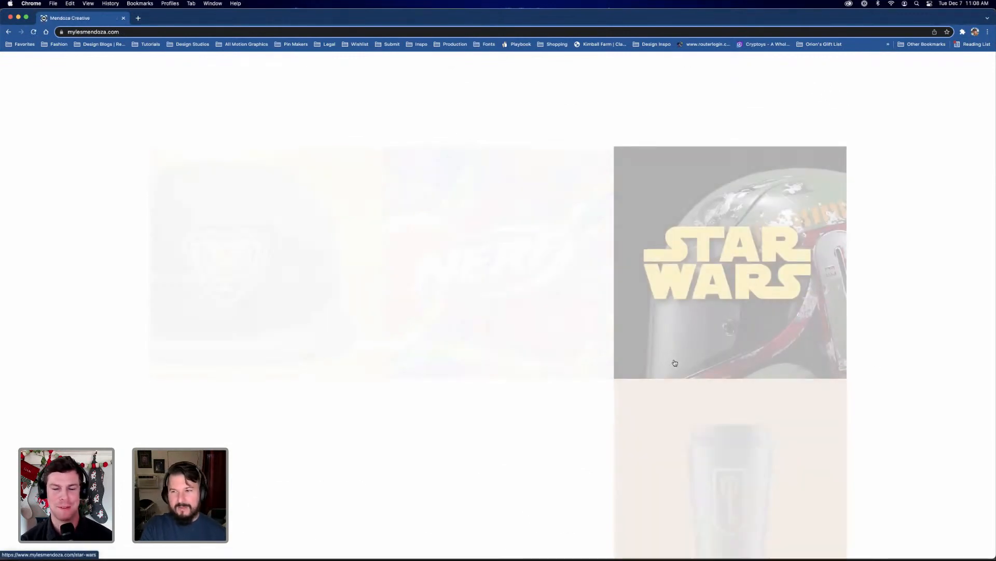
Browse the portfolio's project tiles and open the CVLCC High School project, shown by the cap with the snake shield
scroll(858, 391, "down", 8)
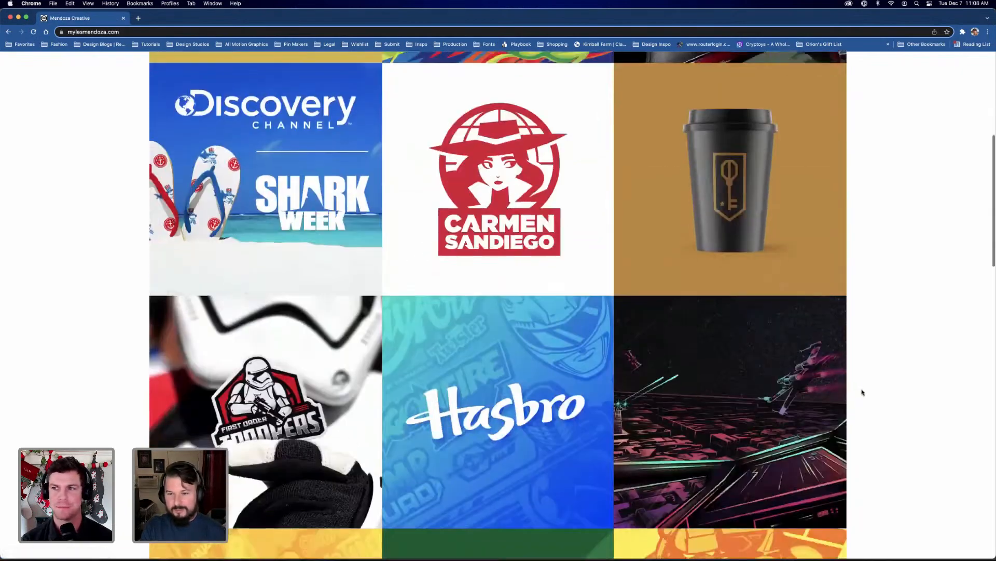
scroll(863, 392, "down", 3)
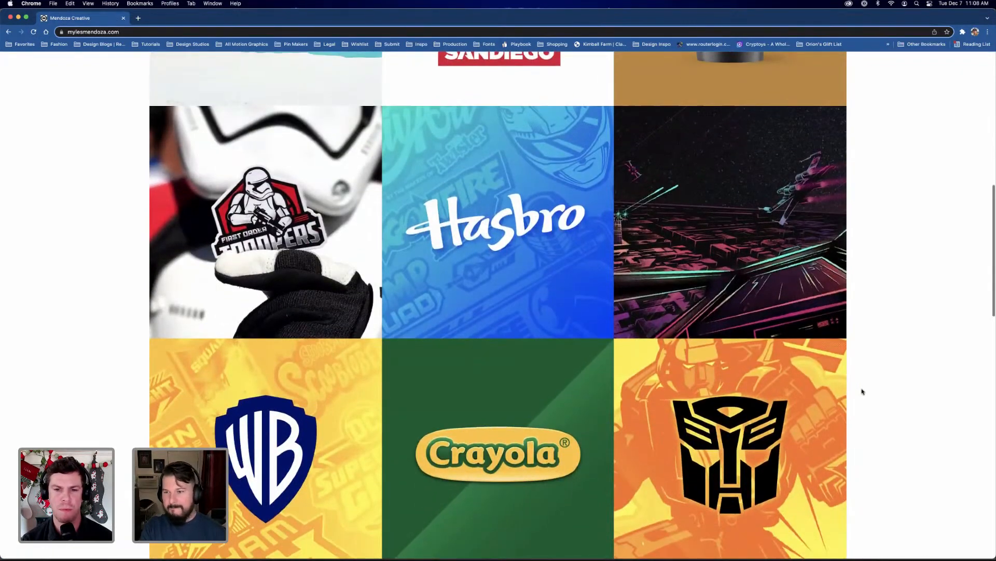
scroll(863, 393, "up", 3)
scroll(862, 391, "down", 9)
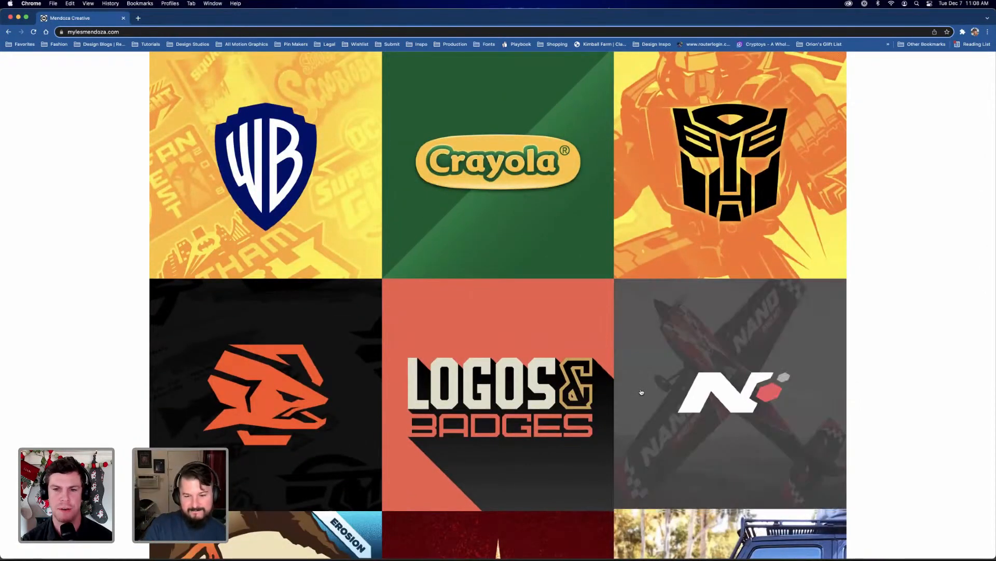
scroll(642, 392, "down", 9)
scroll(641, 392, "up", 20)
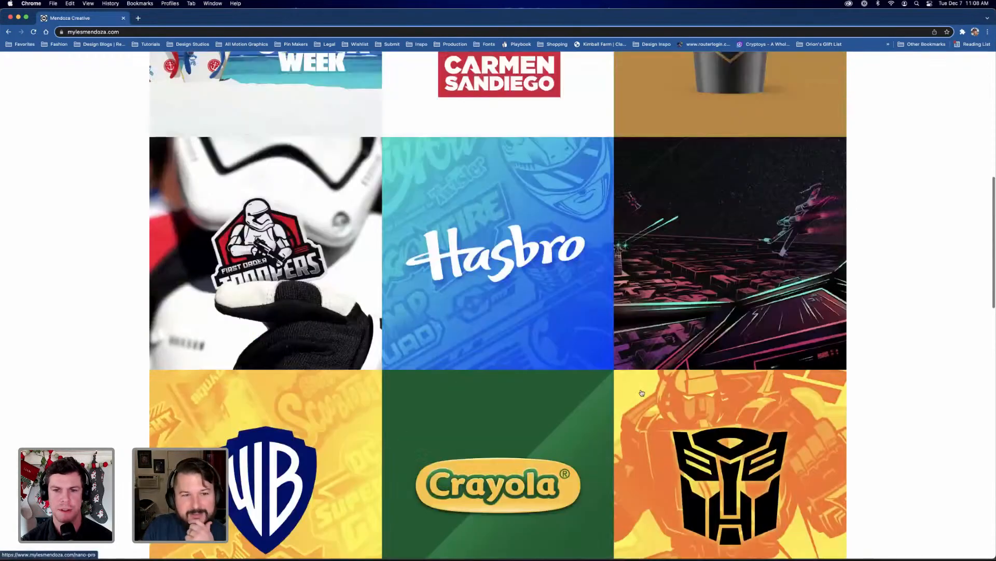
scroll(549, 389, "up", 4)
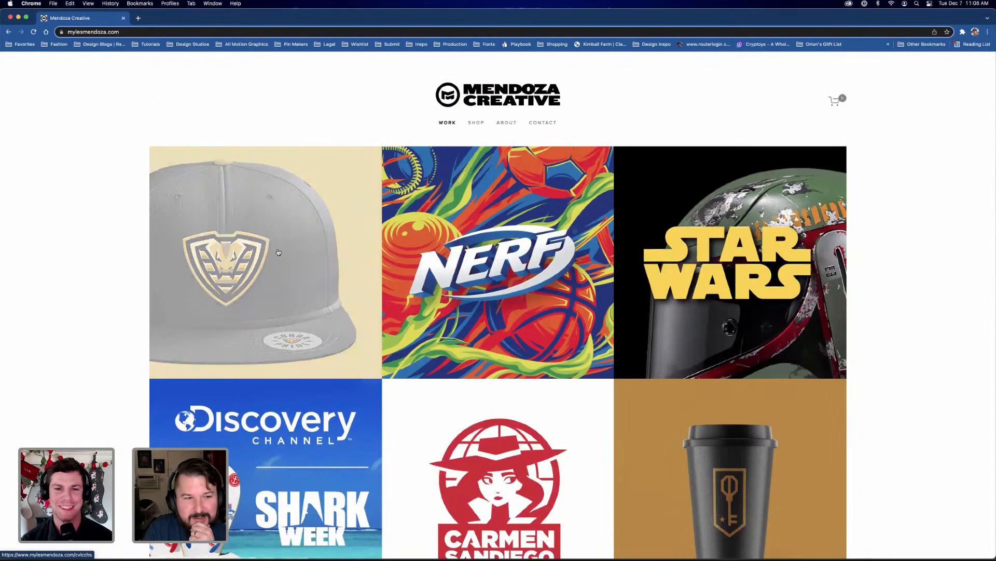
left_click(279, 252)
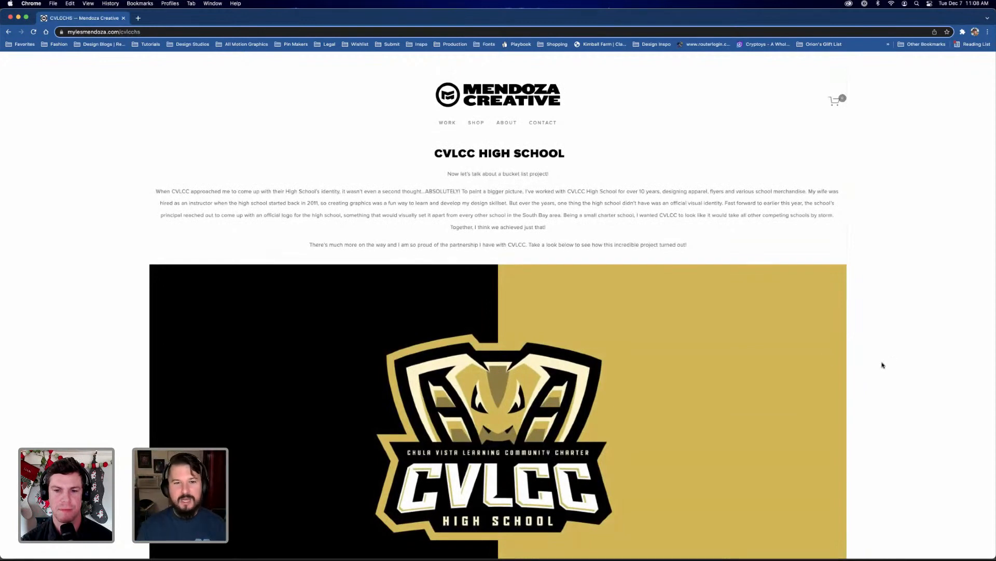
Examine the CVLCC High School project introduction and its main black-and-gold cobra logo
scroll(854, 362, "down", 1)
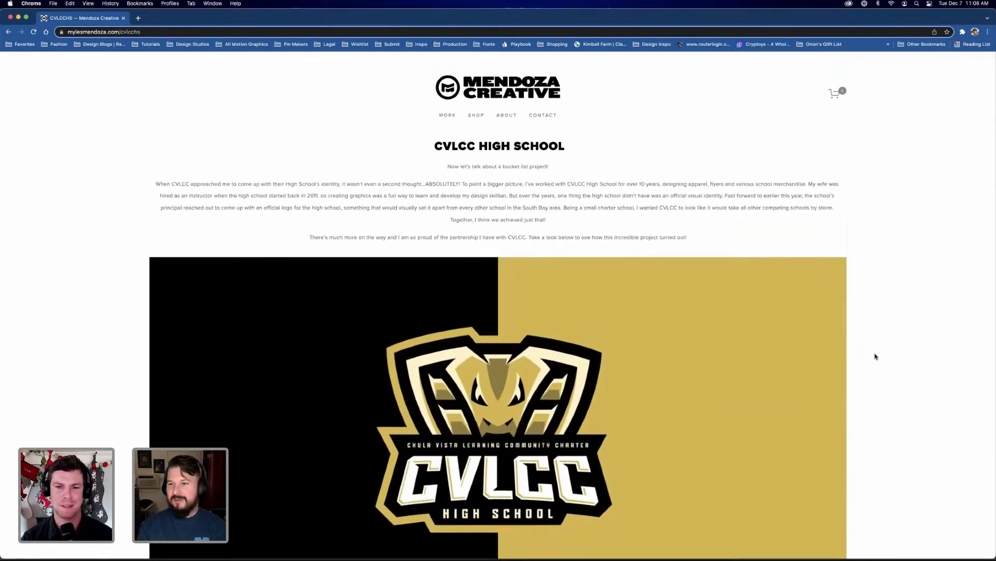
scroll(876, 356, "down", 1)
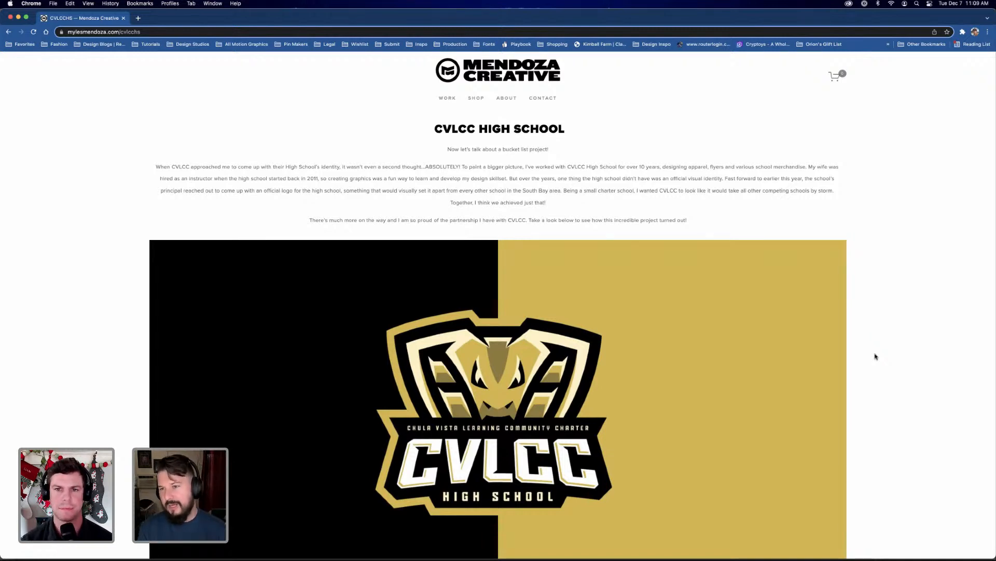
scroll(876, 356, "down", 3)
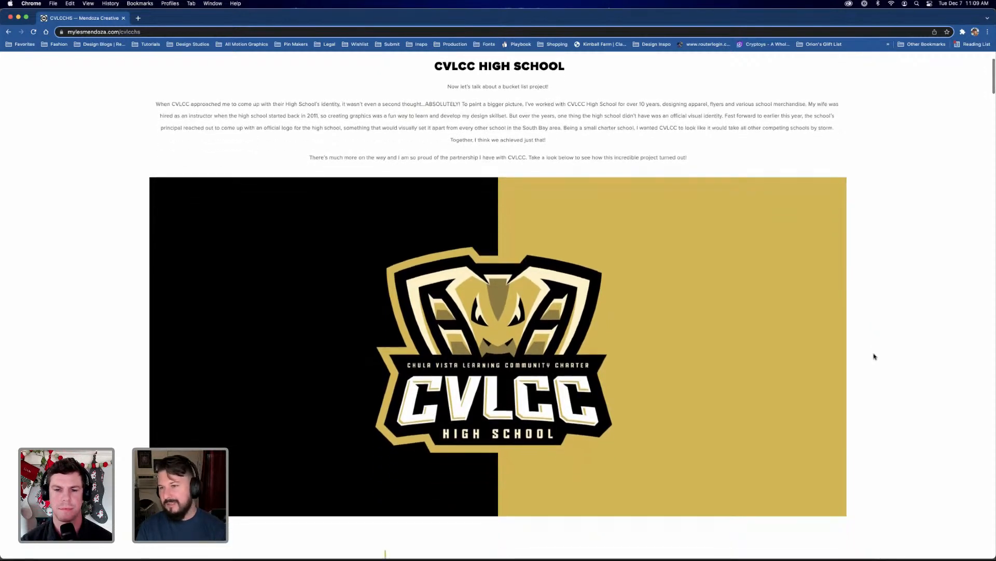
scroll(875, 356, "down", 3)
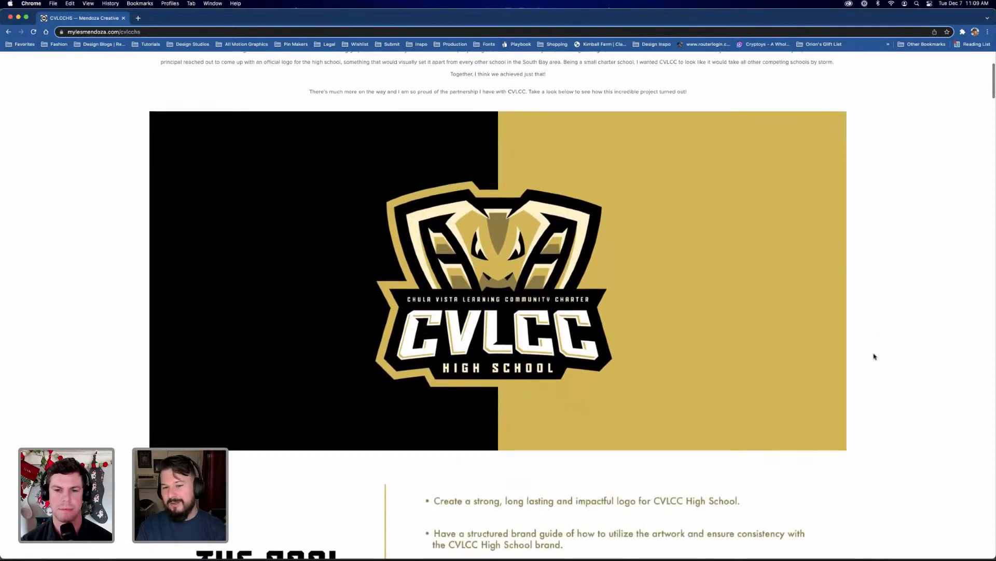
scroll(875, 357, "down", 2)
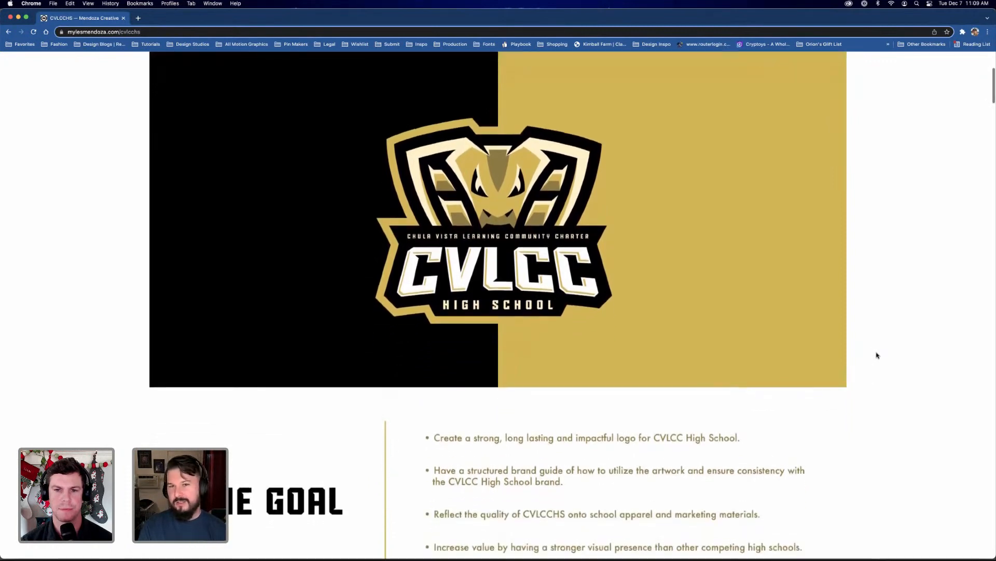
scroll(877, 355, "up", 1)
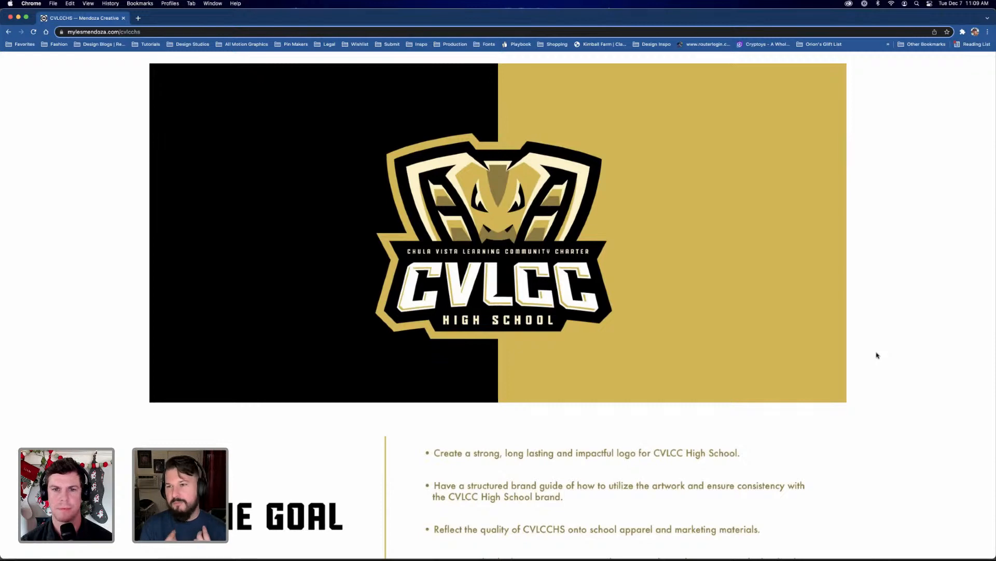
Read the project's goals and examine the cobra icon variations and the Symbolism & Colors section
scroll(871, 358, "down", 3)
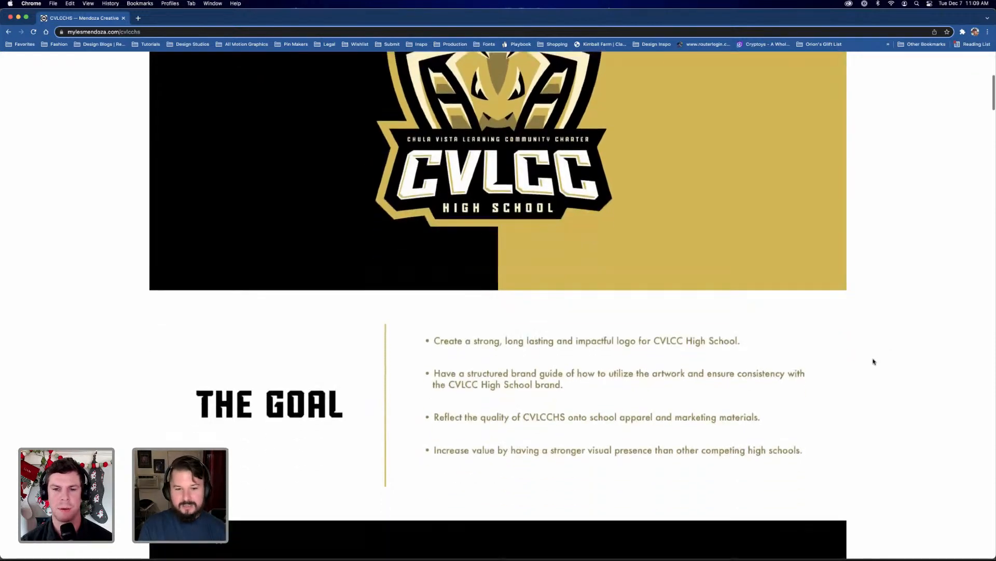
scroll(874, 361, "down", 1)
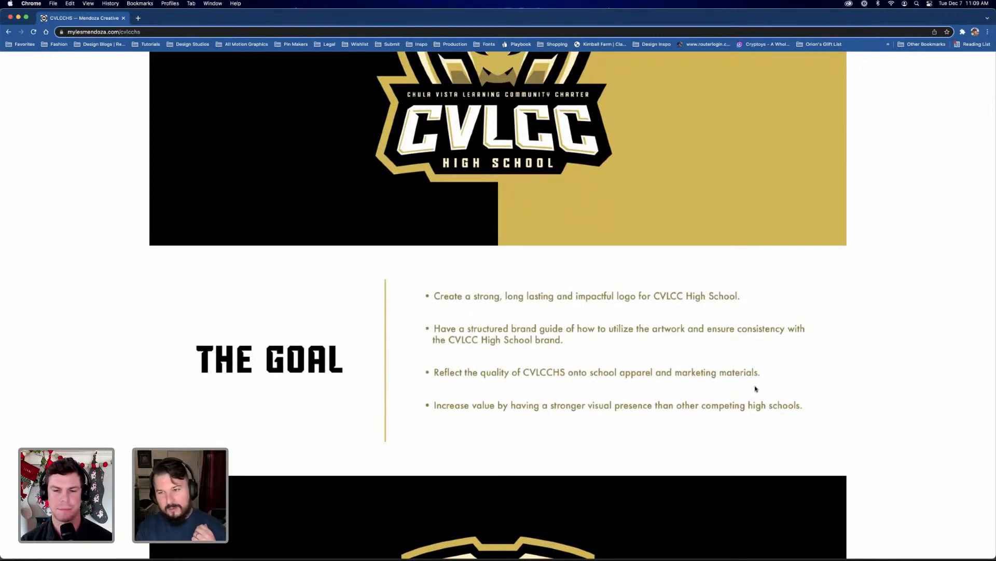
scroll(832, 382, "down", 1)
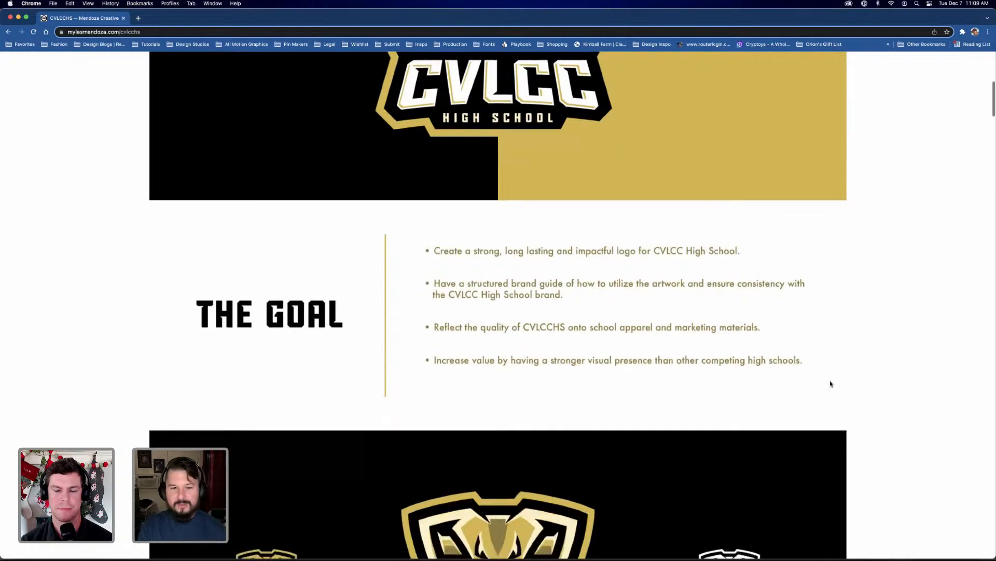
scroll(831, 383, "down", 3)
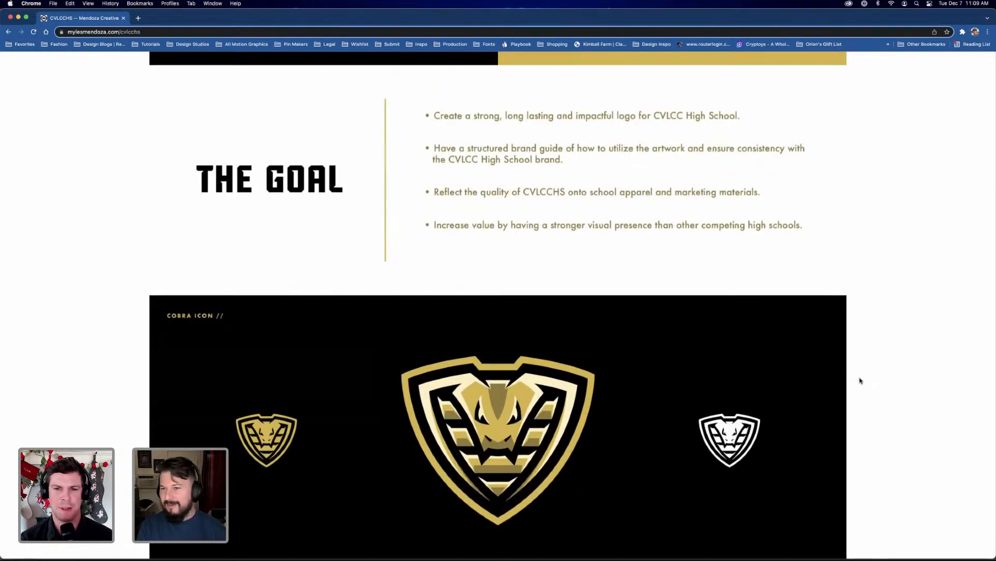
scroll(860, 380, "down", 3)
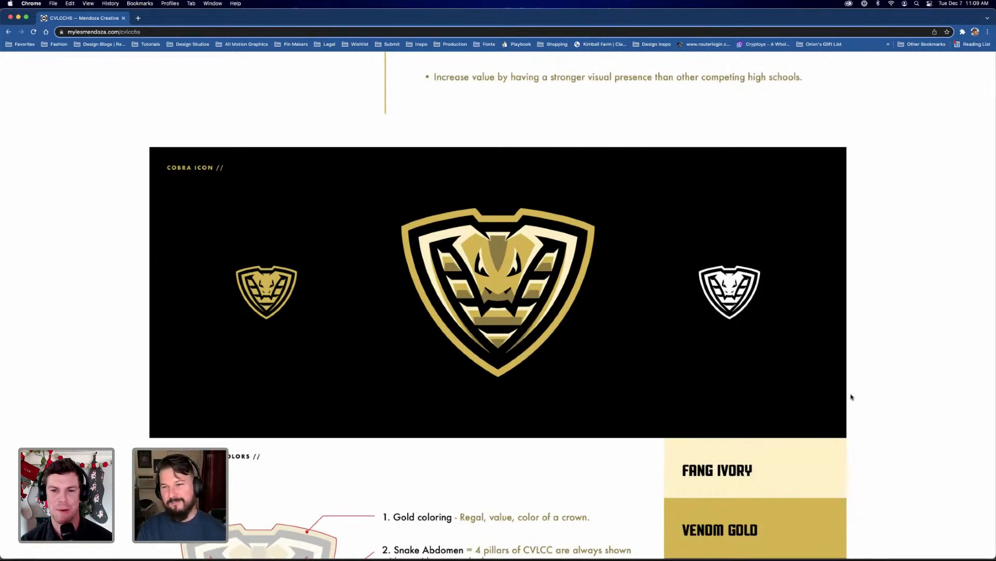
scroll(852, 394, "down", 3)
scroll(851, 397, "down", 1)
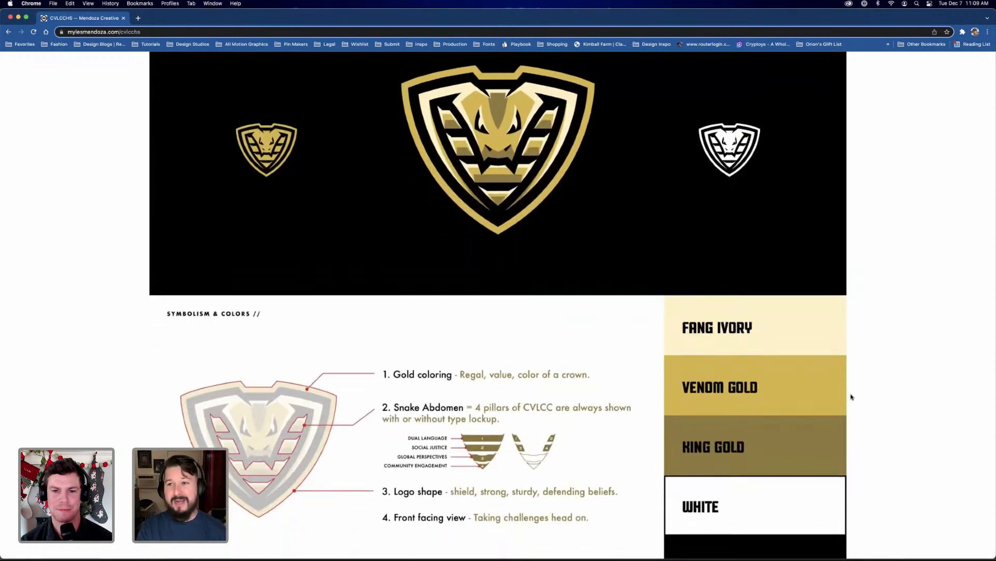
Review the CVLCC color palette, the T-shirt and school sign applications, and the Supporting Lockups section
scroll(851, 397, "down", 9)
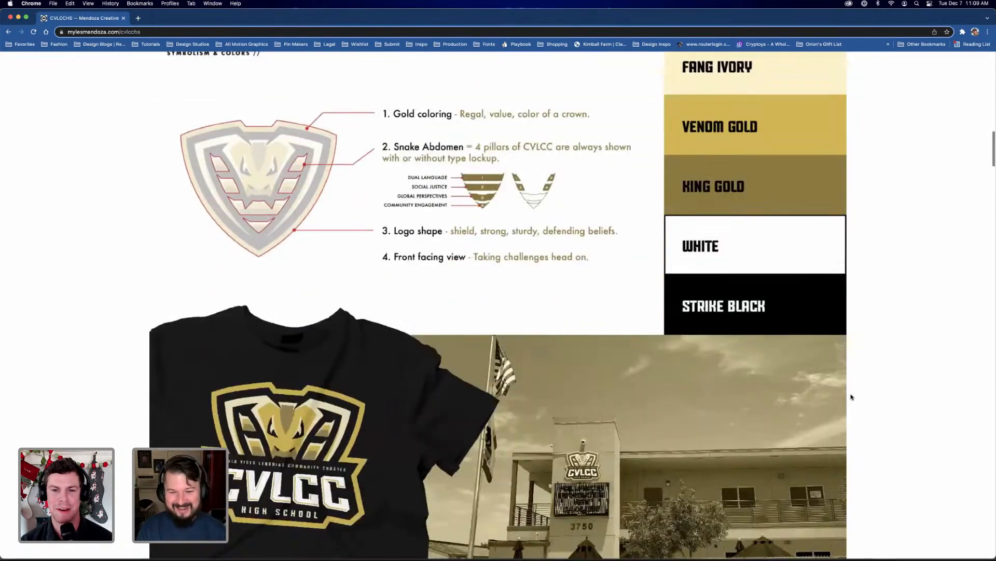
scroll(852, 397, "down", 4)
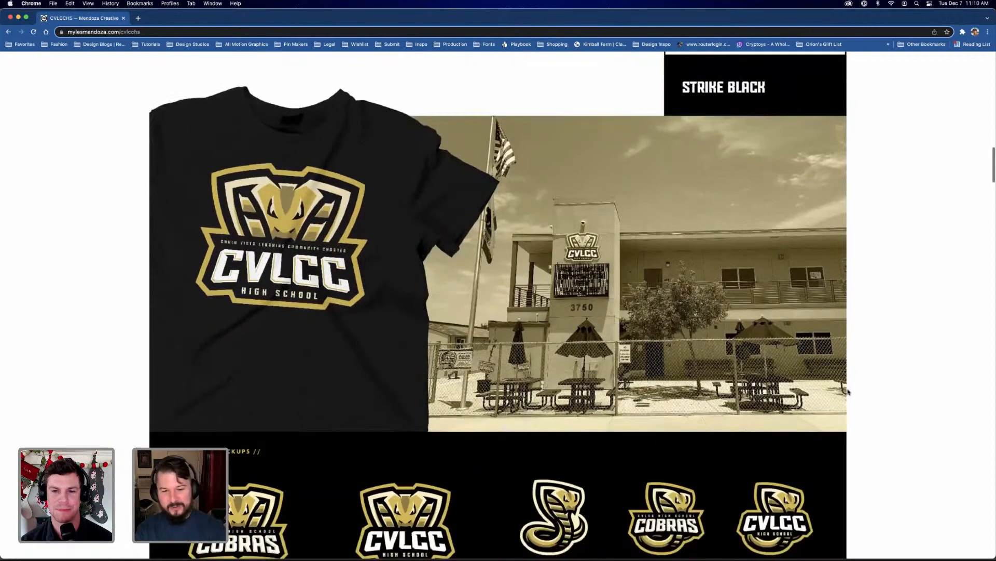
scroll(852, 393, "down", 1)
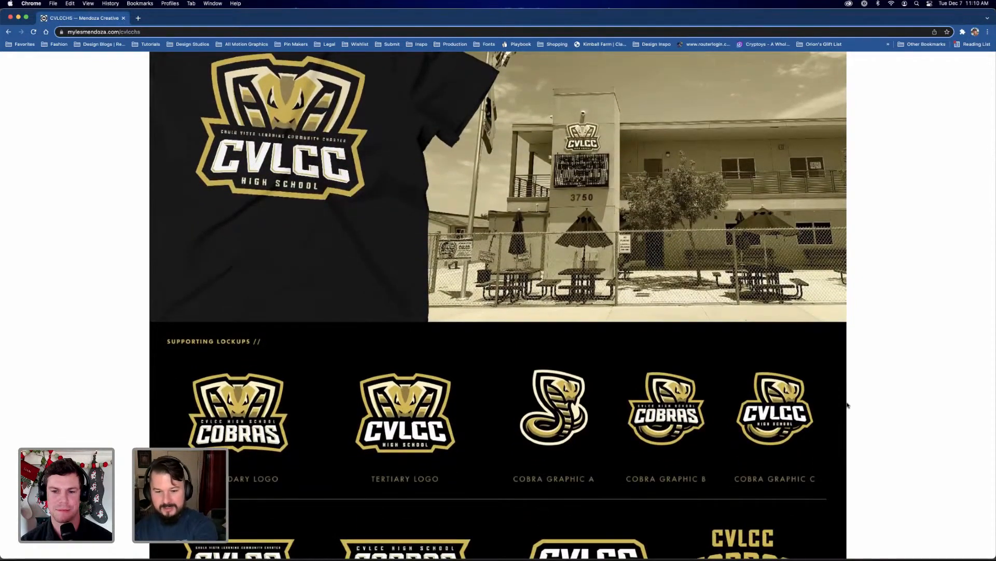
scroll(832, 421, "down", 3)
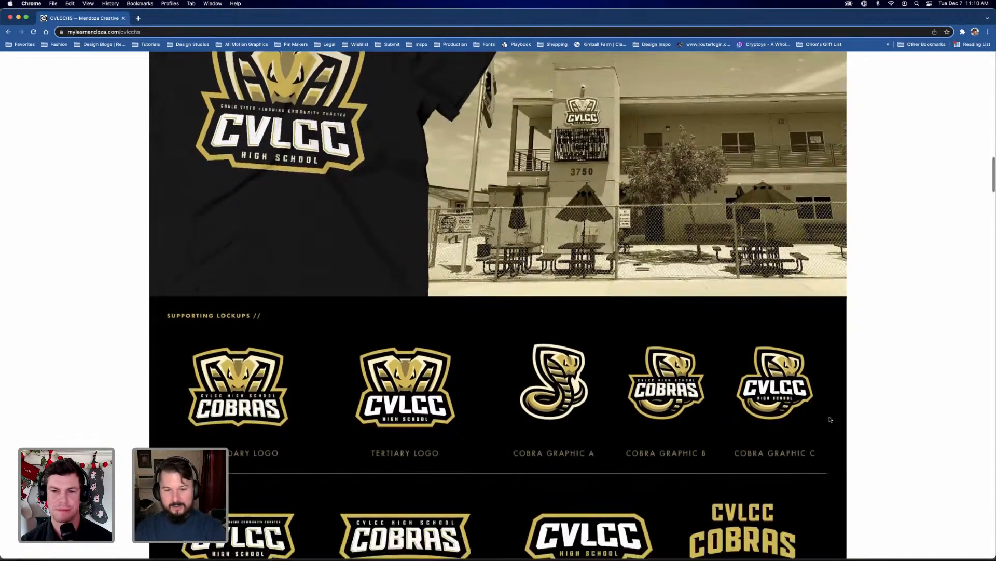
scroll(831, 419, "down", 6)
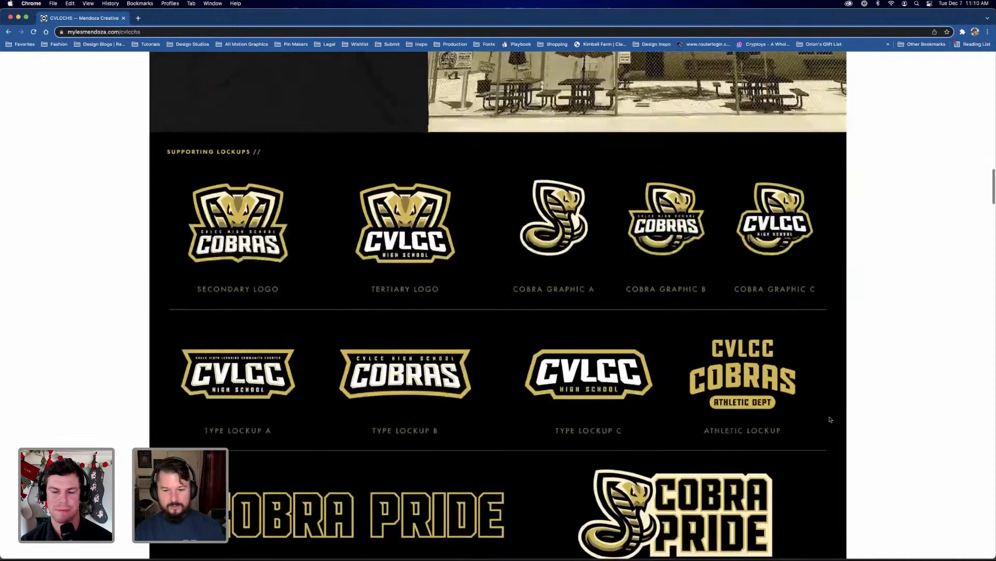
scroll(552, 400, "down", 6)
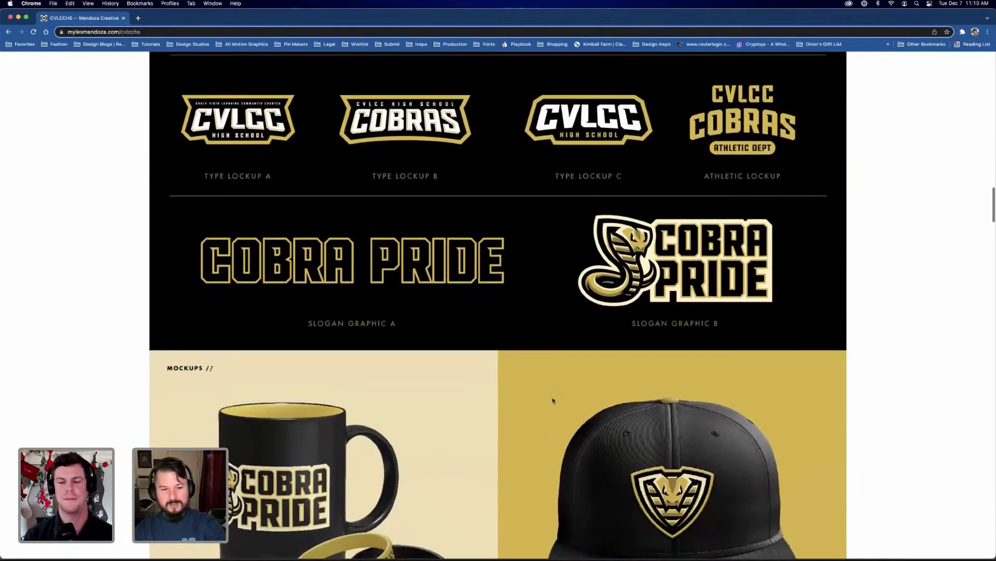
Review the project's merchandise mockups and examine the Cobra Block custom font
scroll(553, 400, "down", 9)
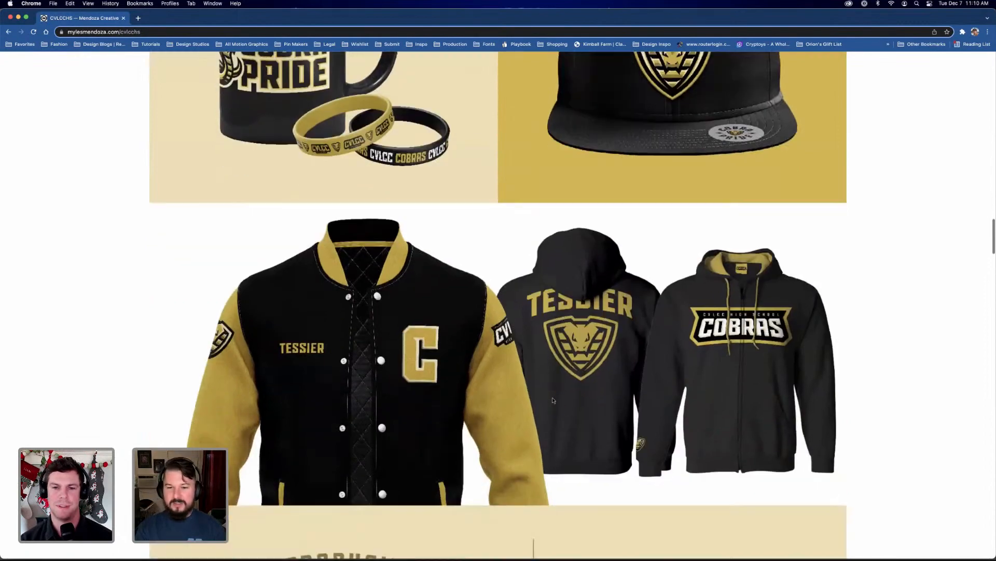
scroll(553, 400, "down", 7)
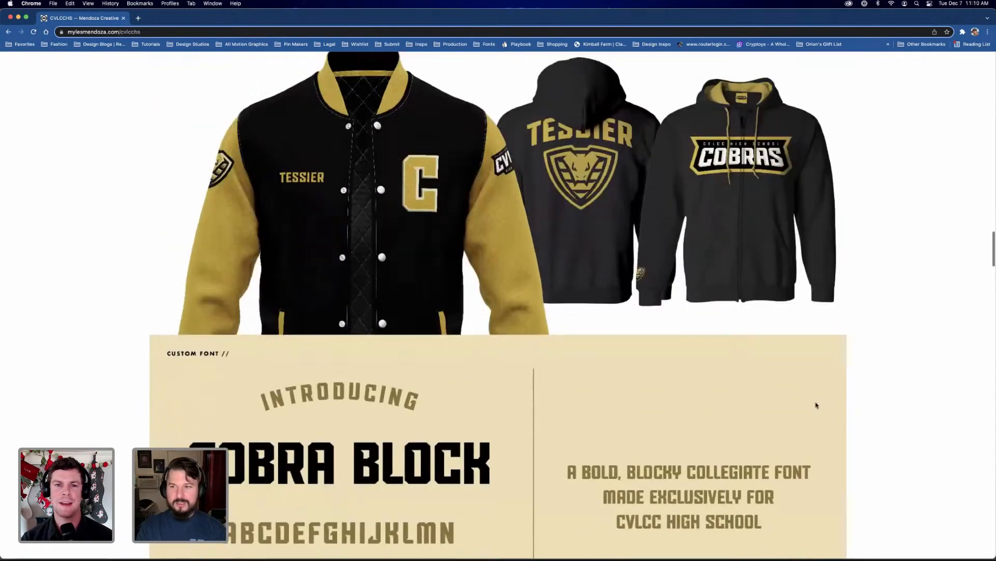
scroll(845, 402, "down", 3)
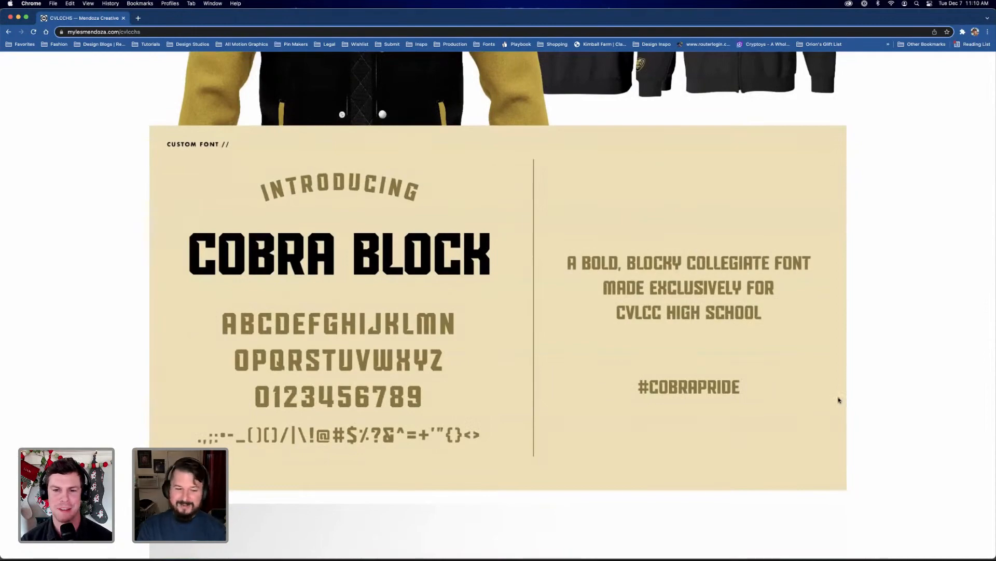
scroll(839, 399, "up", 20)
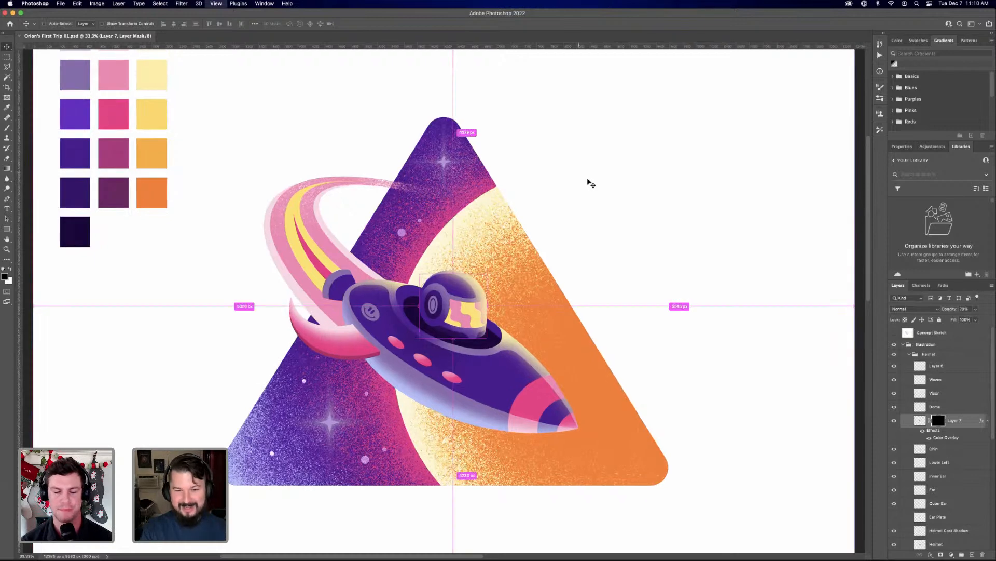
Switch to the rocket illustration in Photoshop and examine the helmet and cockpit up close
key("super+equal")
scroll(543, 283, "down", 5)
scroll(542, 283, "right", 4)
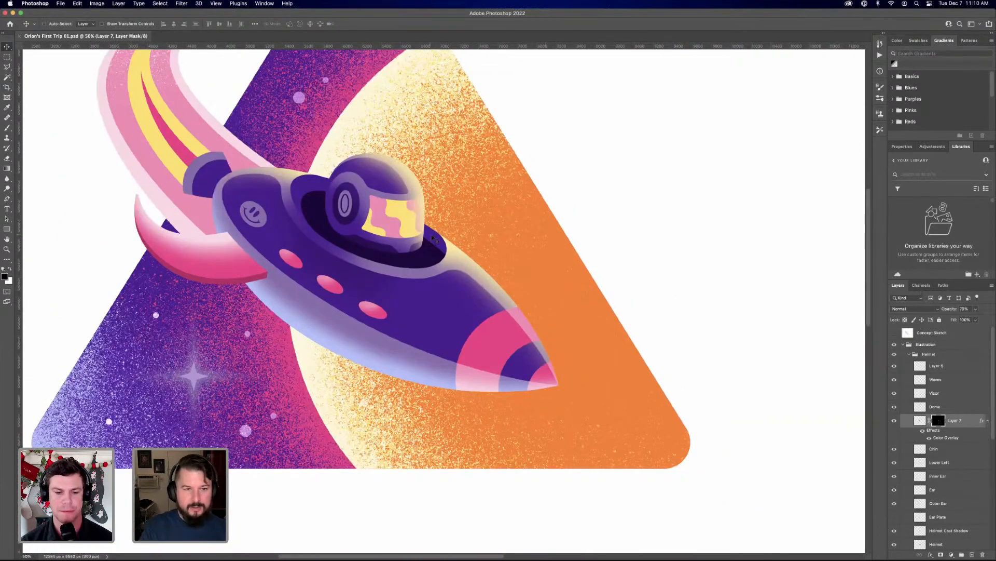
key("super+equal")
key("super+equal")
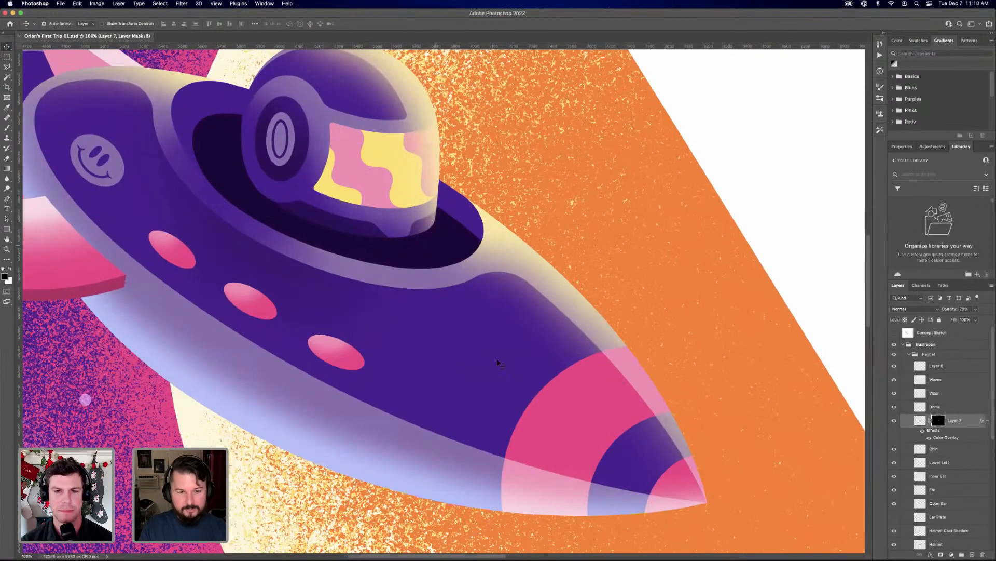
left_click(523, 342, "super")
key("super+z")
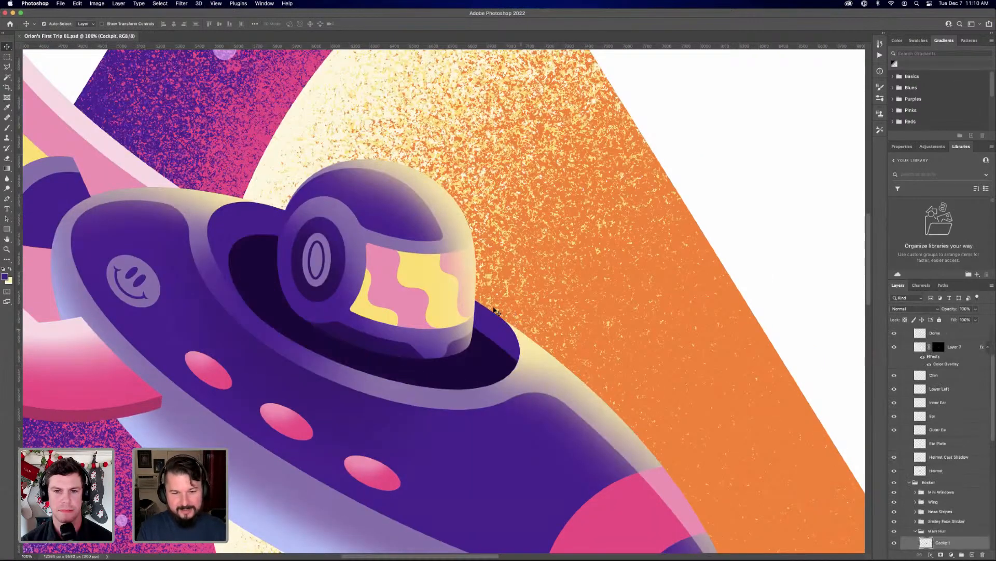
left_click_drag(413, 312, 474, 306)
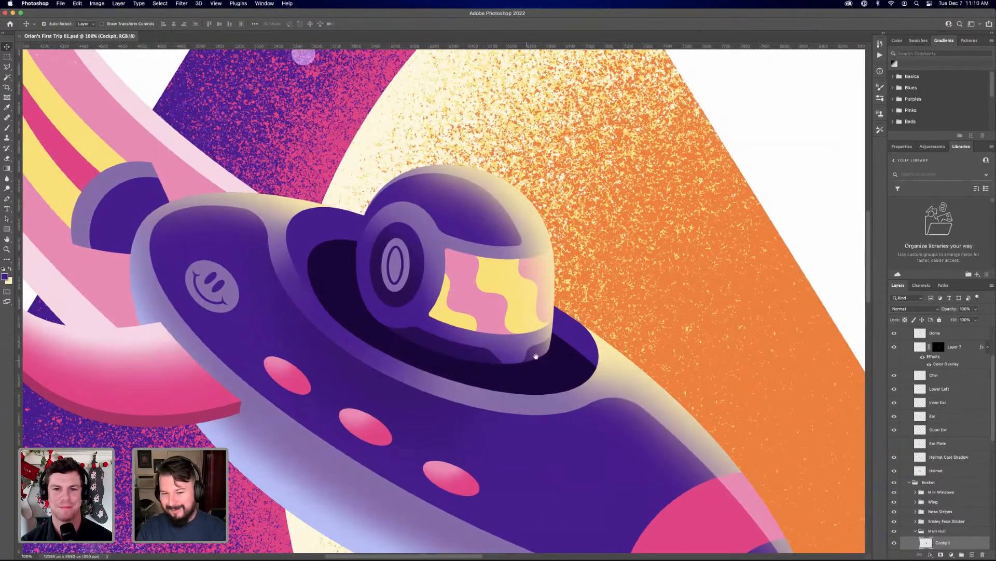
left_click_drag(535, 358, 573, 348)
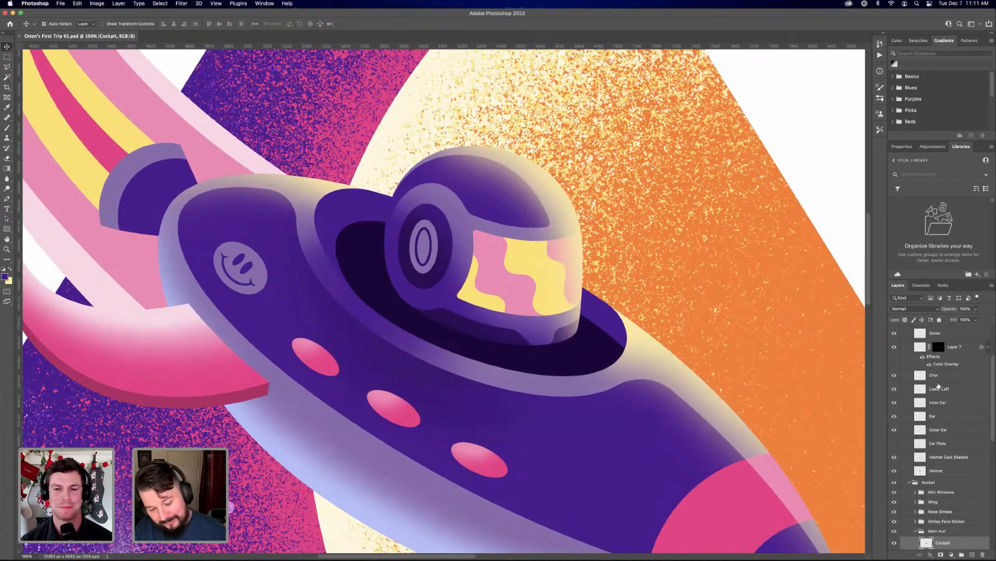
Add a new layer above the Helmet Cast Shadow layer and load the Helmet layer's shape as a selection
key("p")
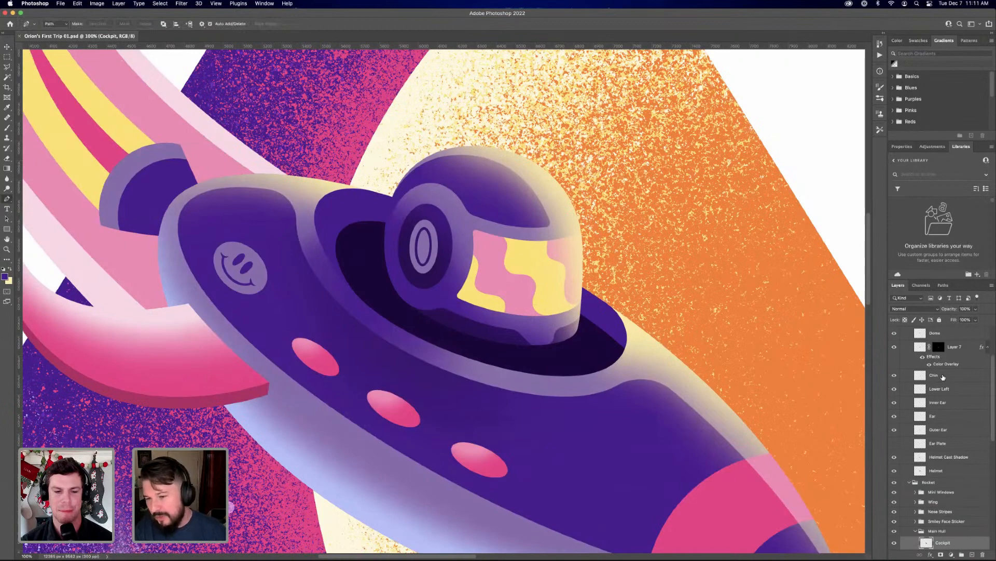
left_click(943, 376)
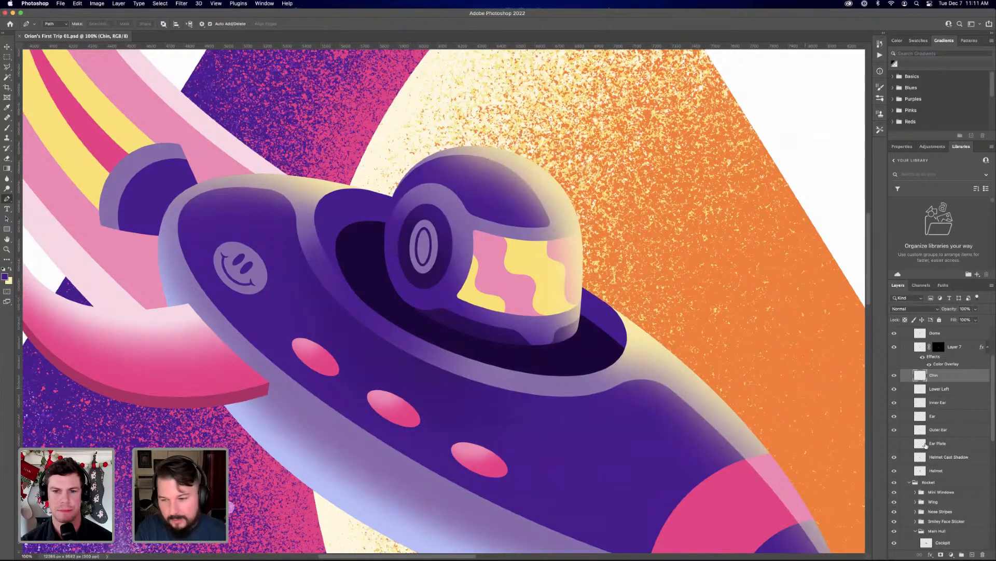
left_click(937, 471)
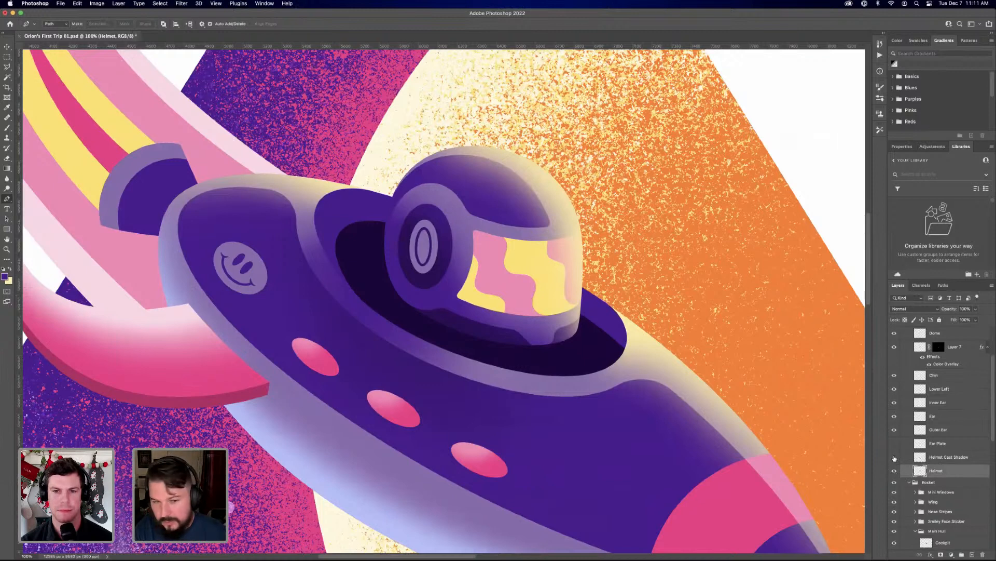
left_click(894, 457)
left_click(957, 458)
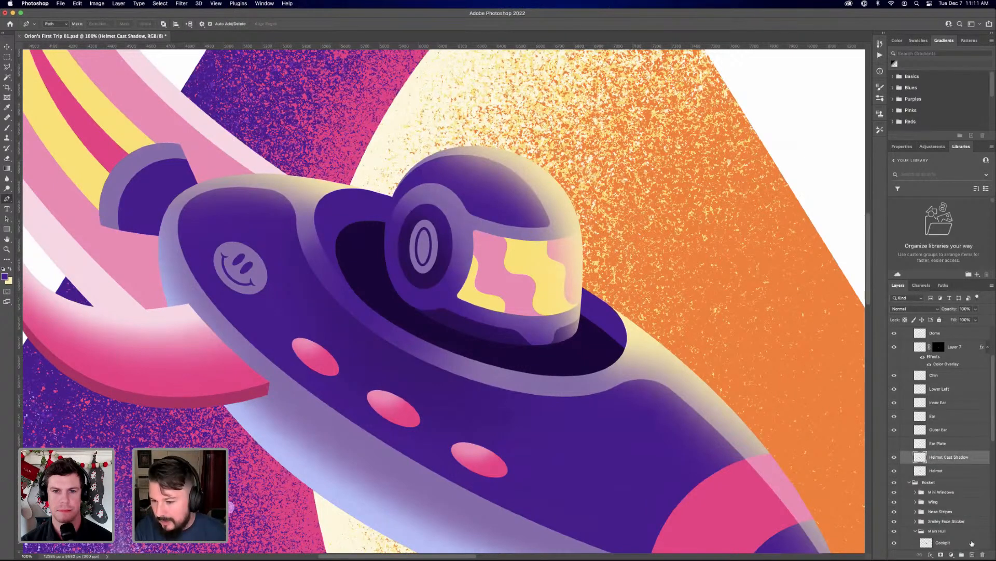
left_click(972, 555)
left_click(921, 484, "super")
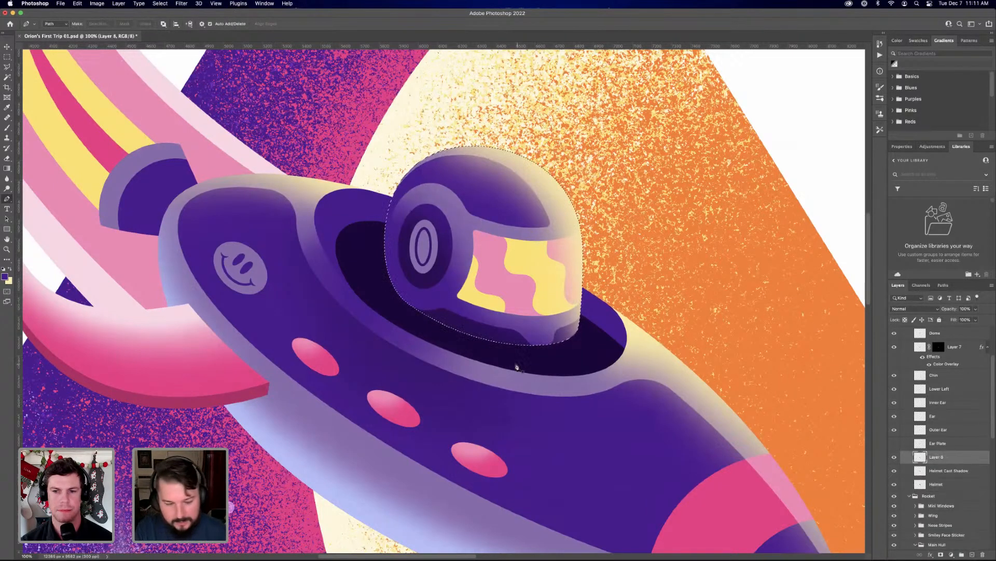
Brush soft dark purple shading along the helmet's lower-left edge inside the selection on the new layer
key("b")
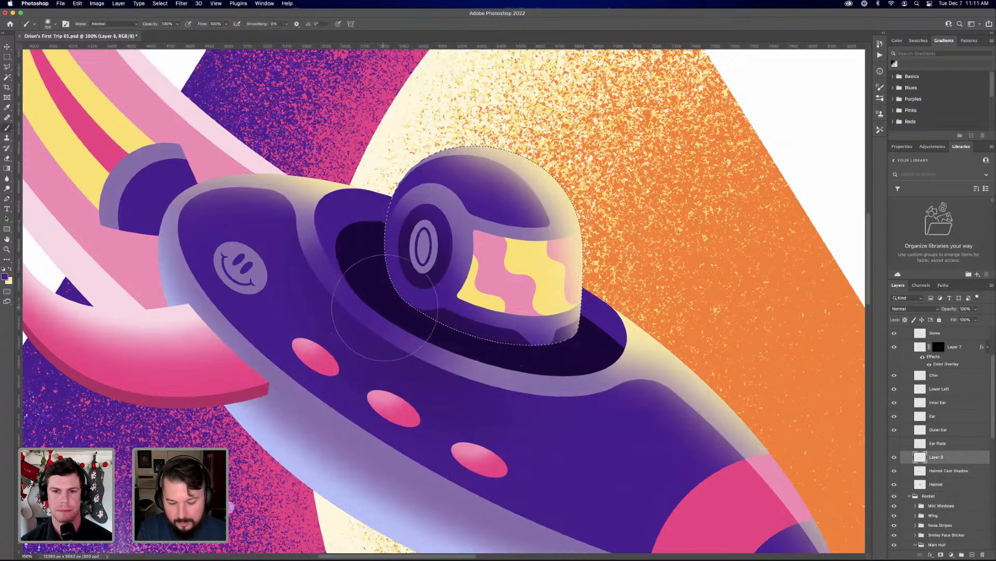
key("bracketleft")
key("bracketleft")
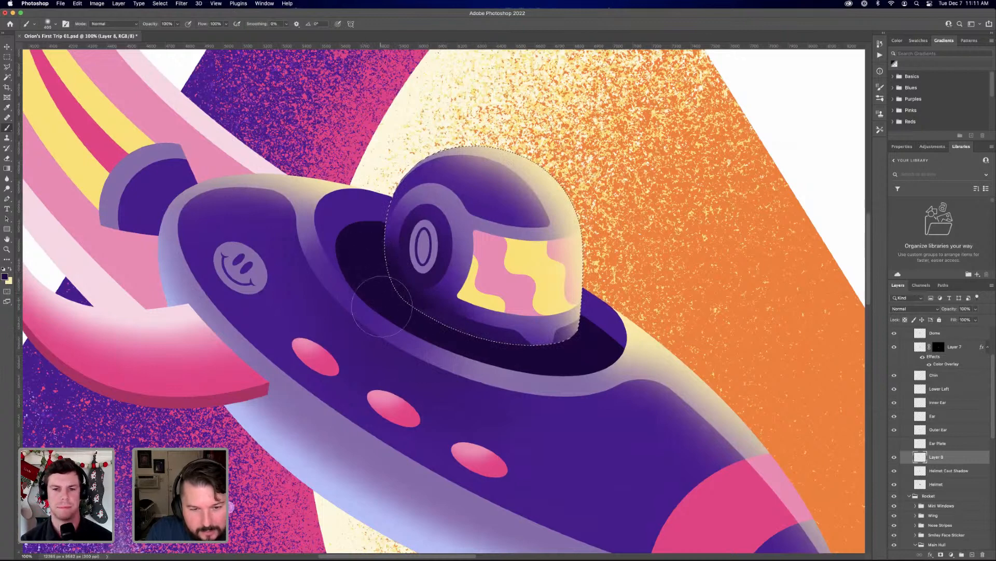
key("super+d")
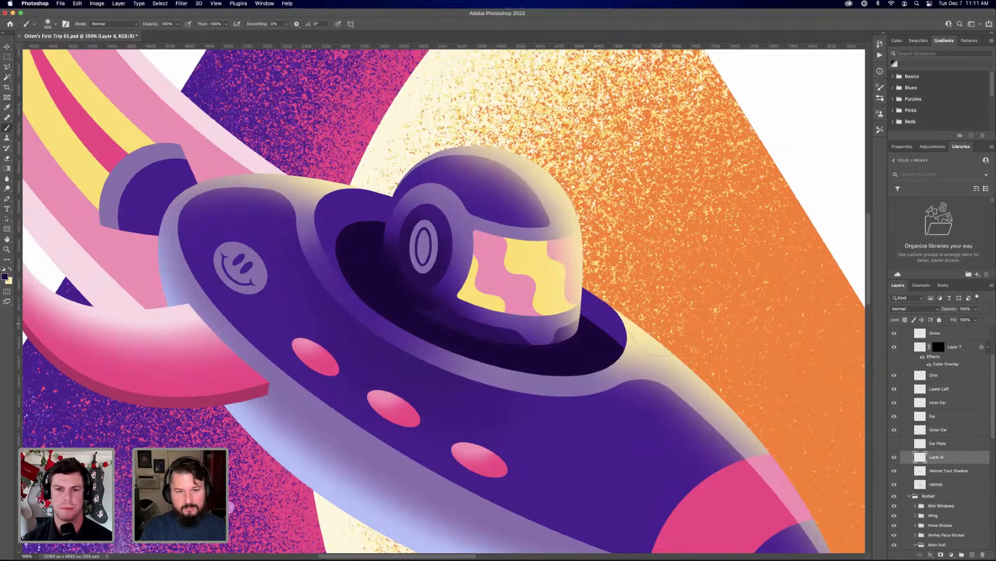
key("super+z")
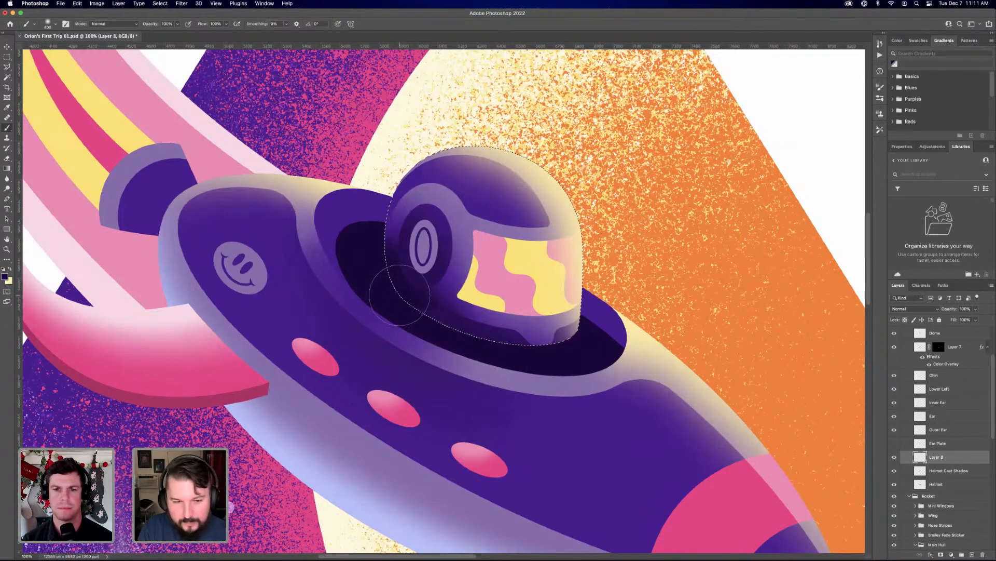
key("bracketright")
key("bracketright")
key("bracketright")
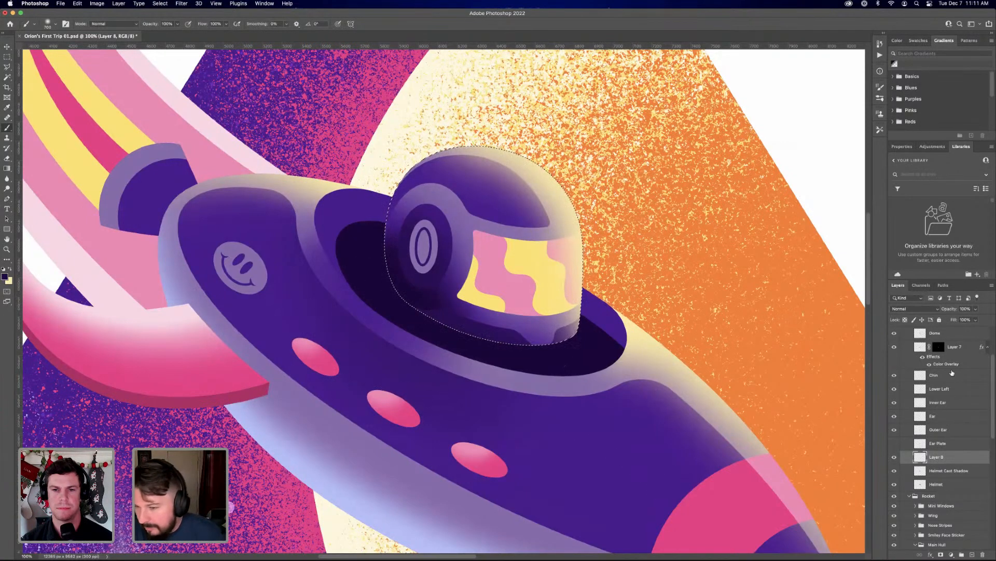
Load Layer 7's mask as a selection and add a new layer directly above Layer 7
scroll(952, 373, "up", 2)
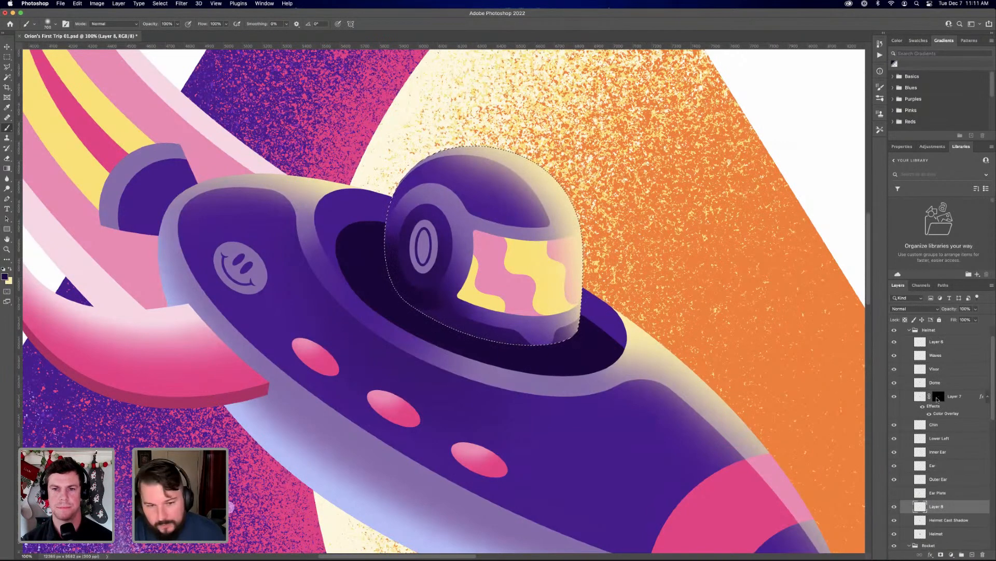
left_click(938, 396, "super")
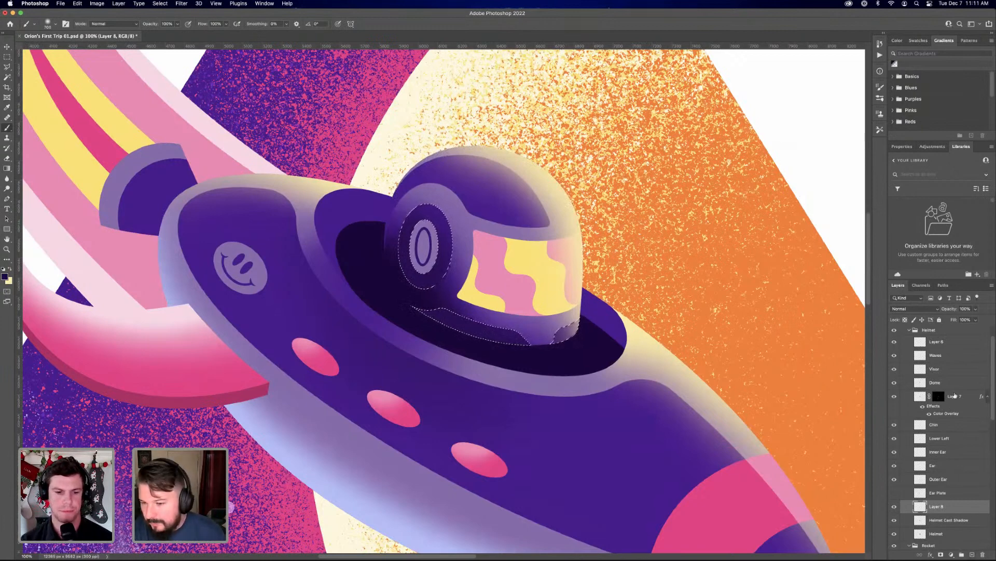
left_click(955, 396)
left_click(972, 554)
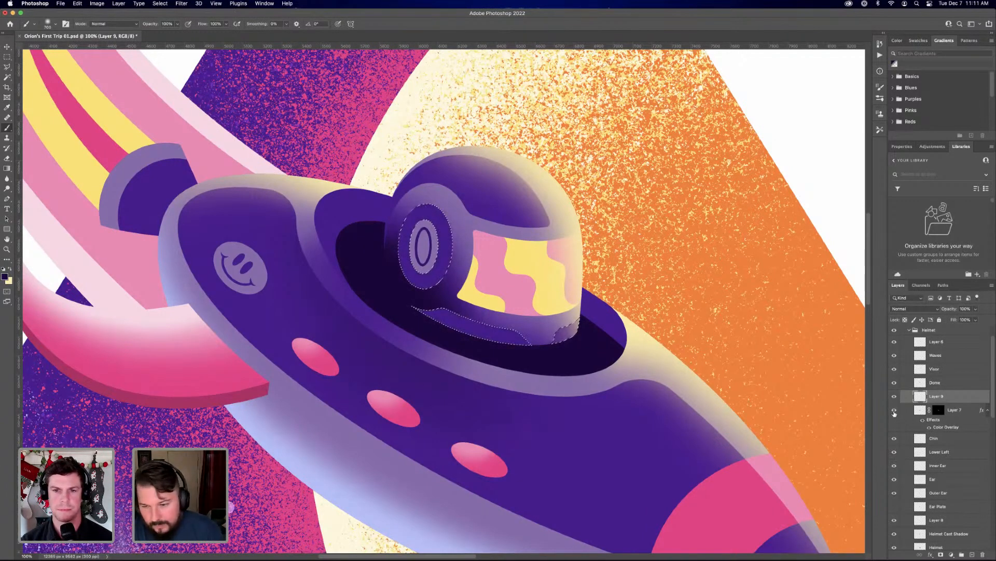
Brush dark purple shading over the helmet's lower-left jaw inside the selection, and clear the selection
scroll(909, 526, "down", 2)
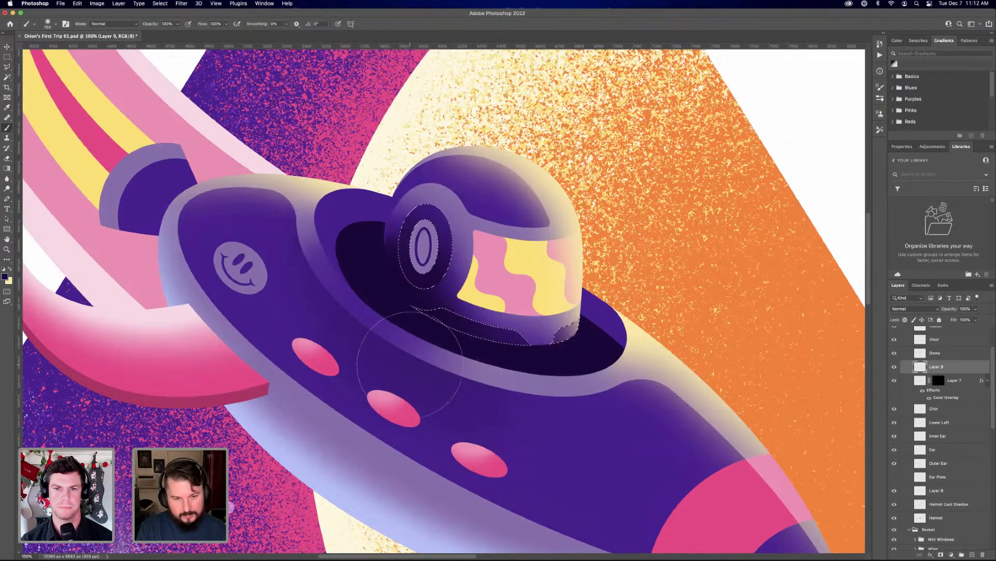
key("super+d")
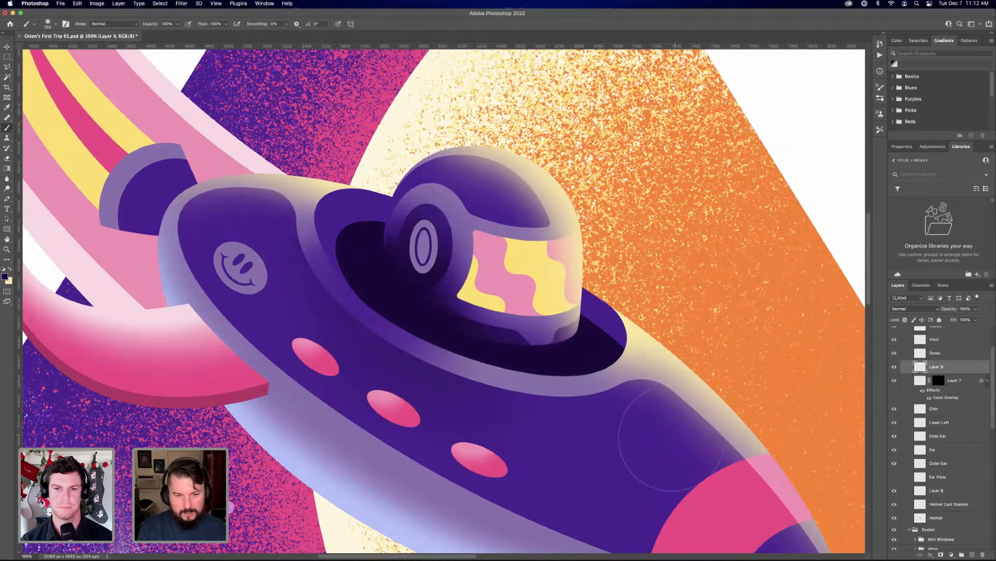
key("super+minus")
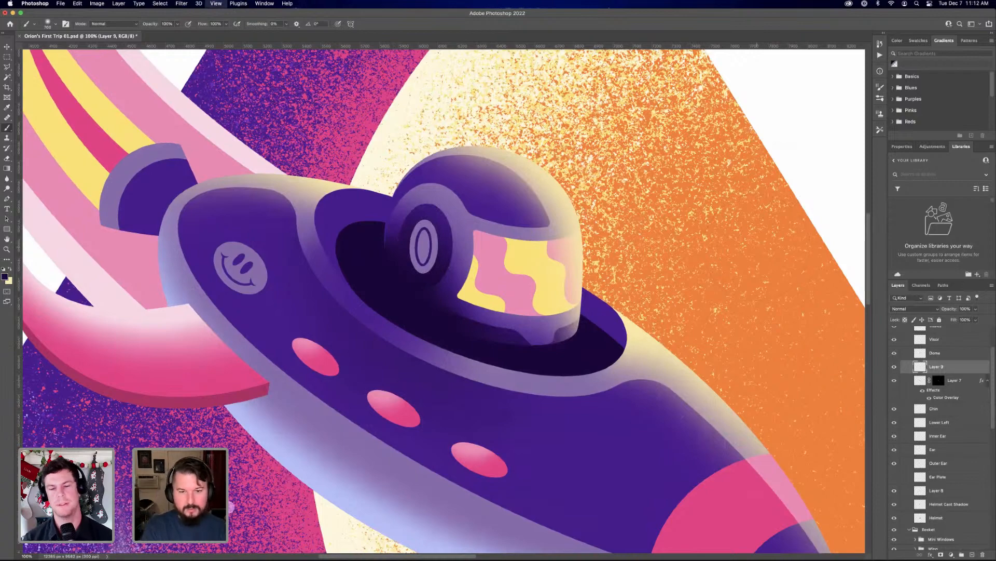
key("super+minus")
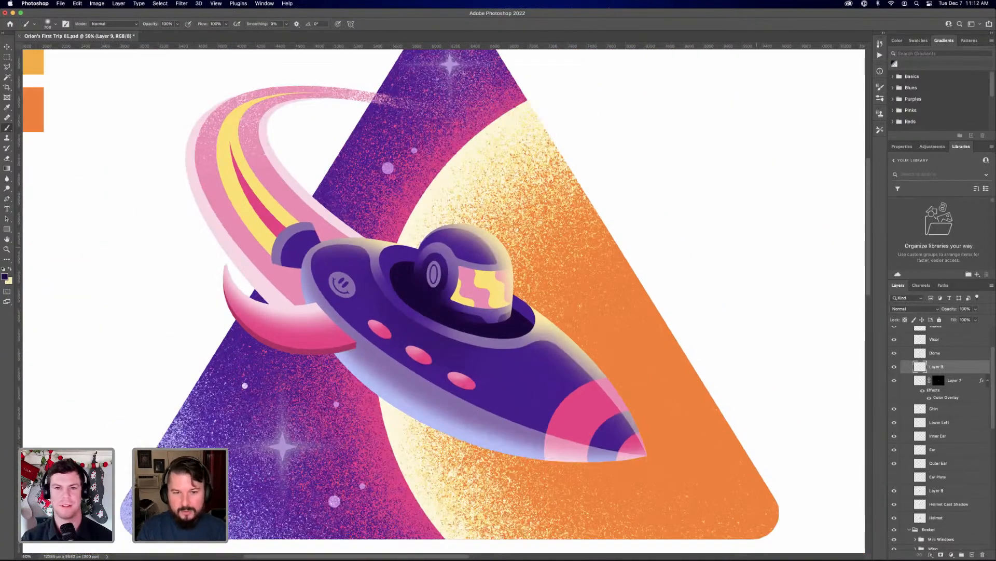
Toggle the visibility of the Inner Ear and Ear layers to check which part of the helmet each one holds
key("super+equal")
key("super+equal")
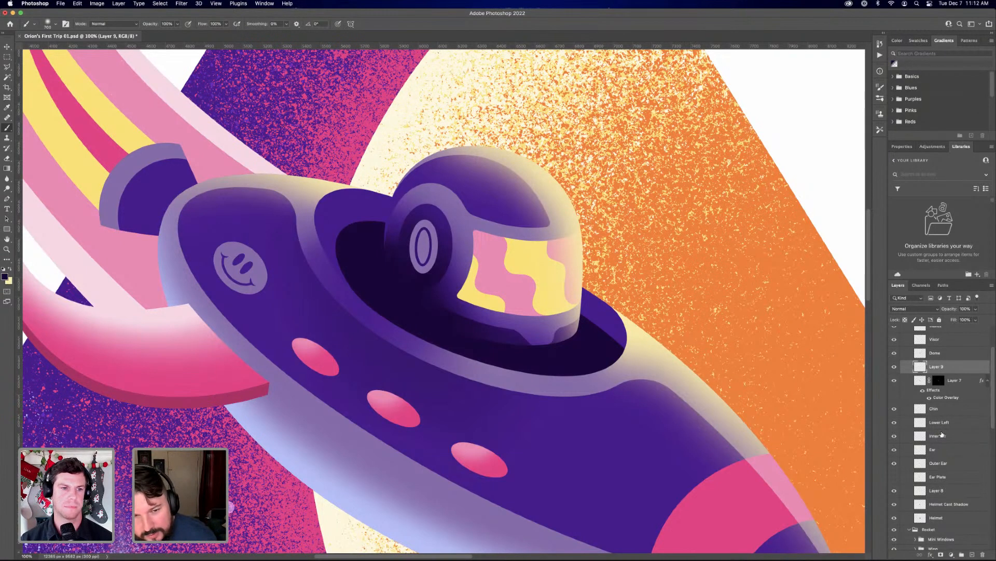
left_click(895, 439)
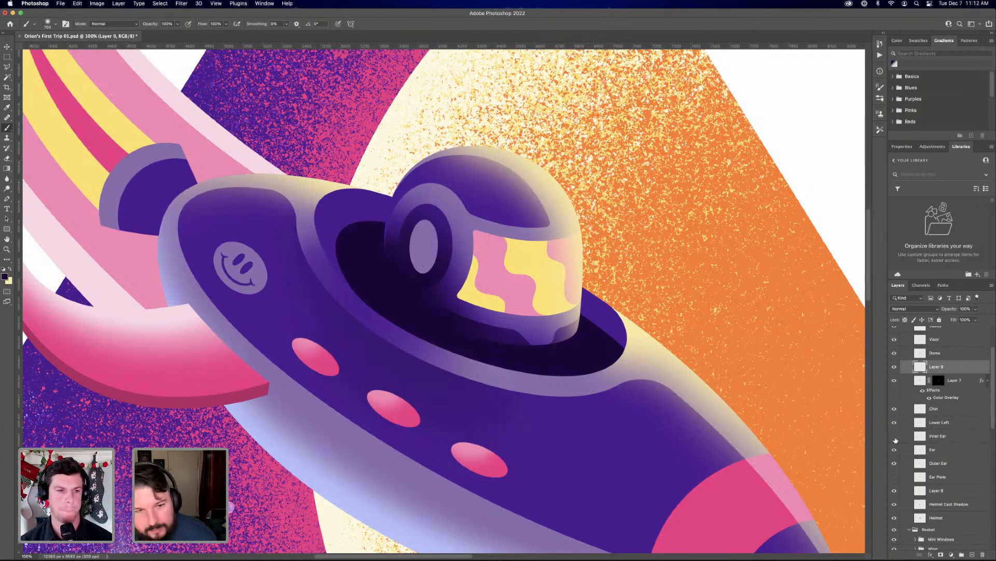
left_click(895, 438)
left_click(896, 452)
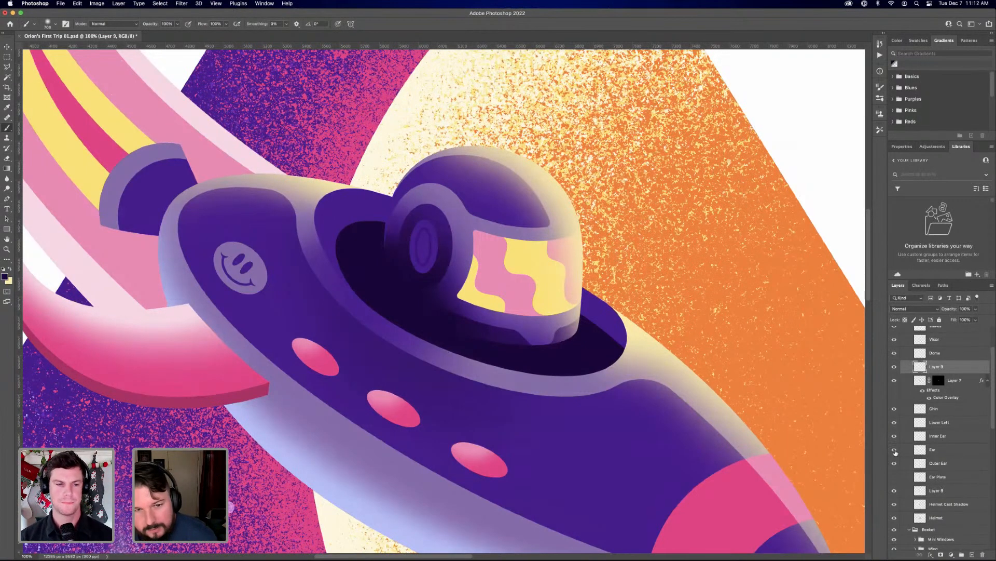
left_click(895, 452)
left_click(895, 451)
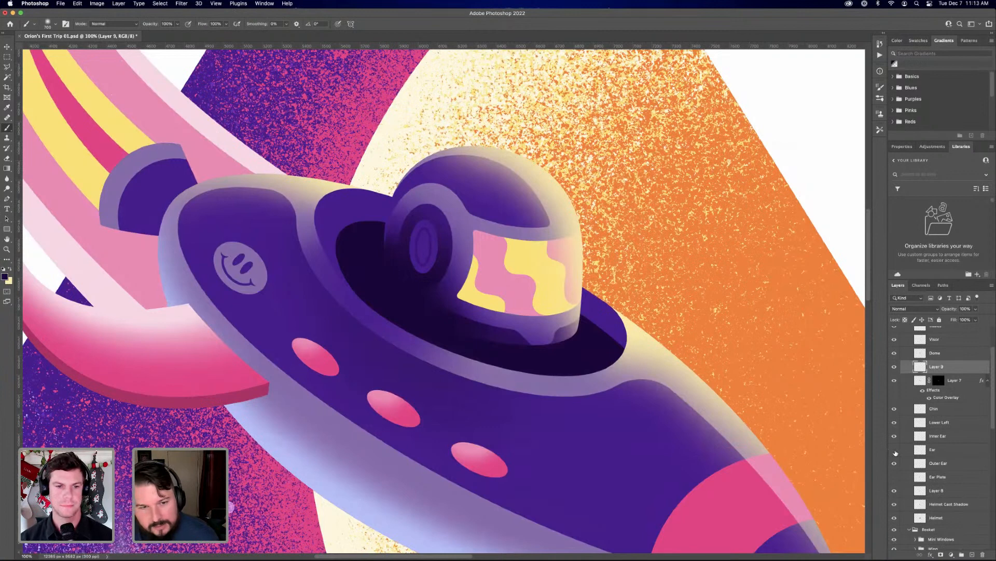
left_click(895, 452)
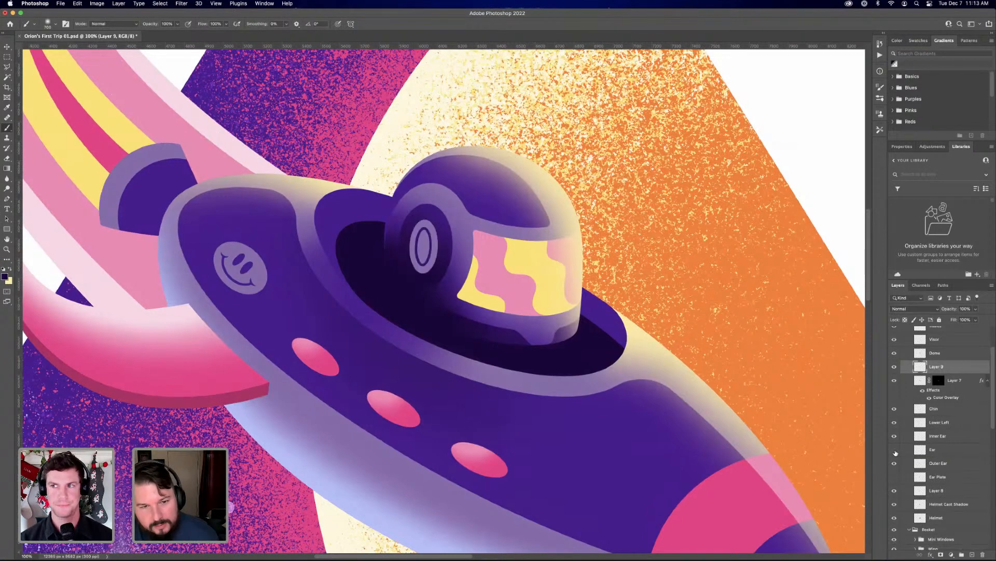
left_click(895, 452)
left_click(895, 452)
Load the Ear layer's shape as a selection, add a new layer above it, and brush dark purple shading over the ear
left_click(946, 455)
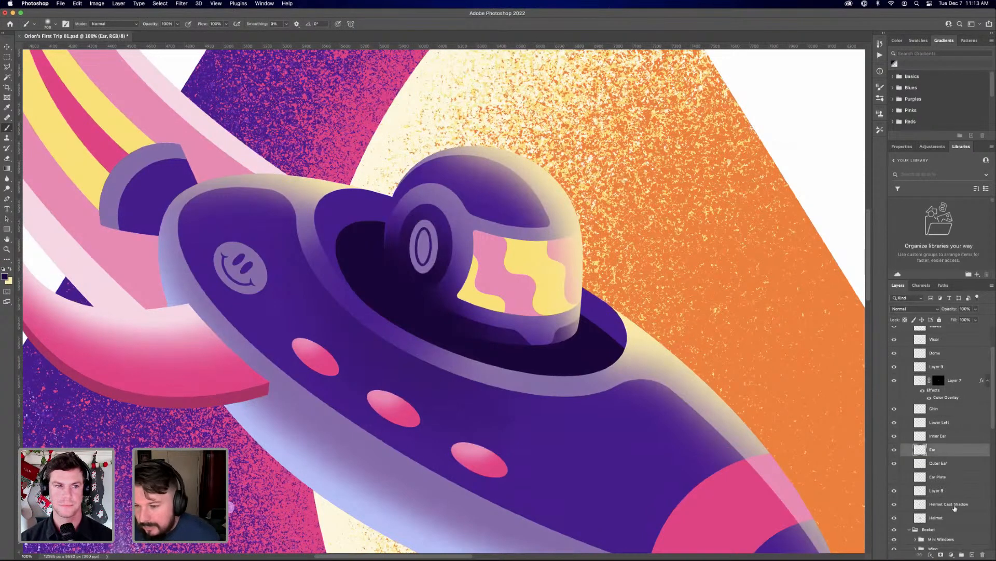
left_click(971, 553)
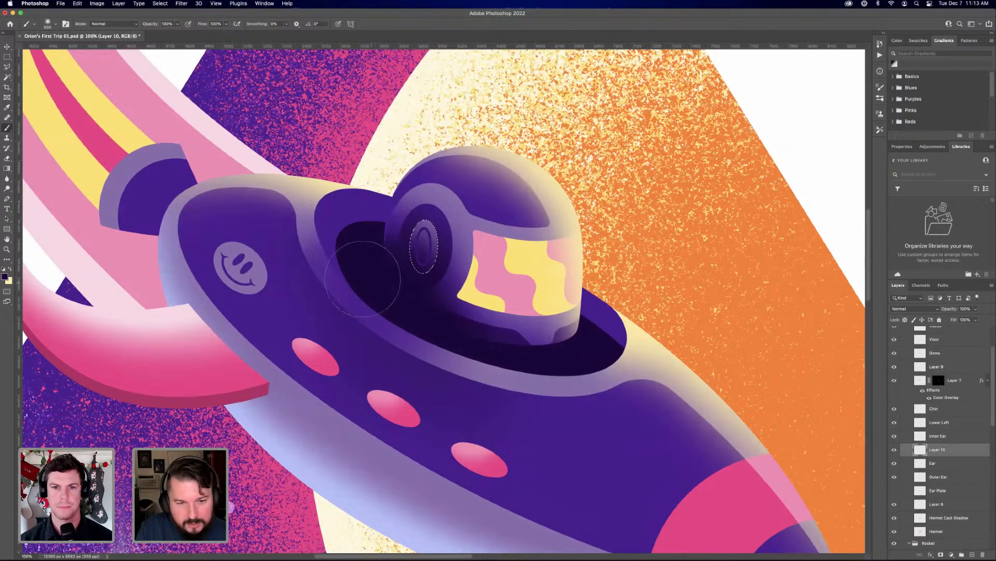
key("super+d")
key("super+shift+d")
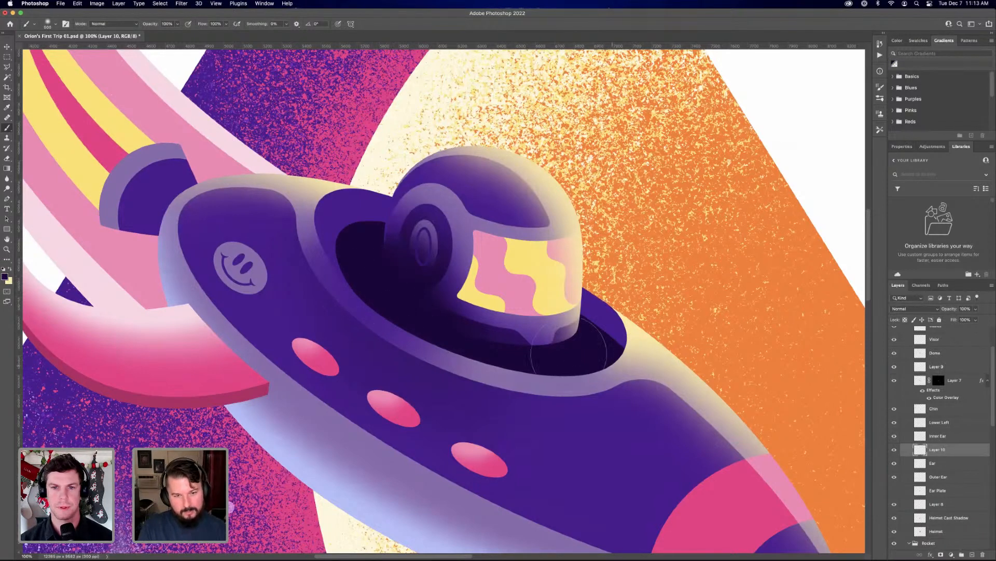
Add a new layer above Inner Ear, brush dark purple shading inside the inner ear's selection, and clear the selection
left_click(950, 437)
left_click(893, 436)
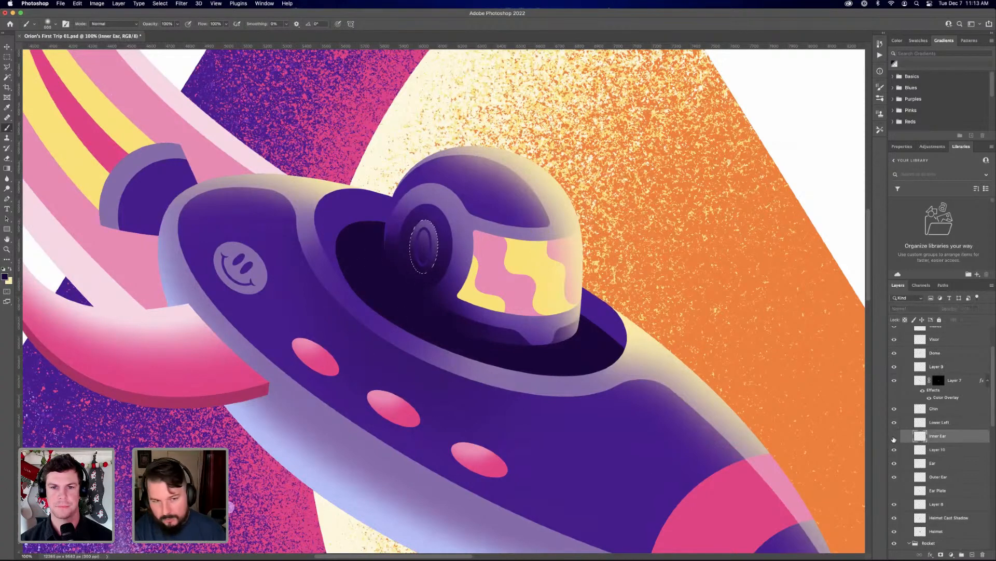
left_click(893, 437)
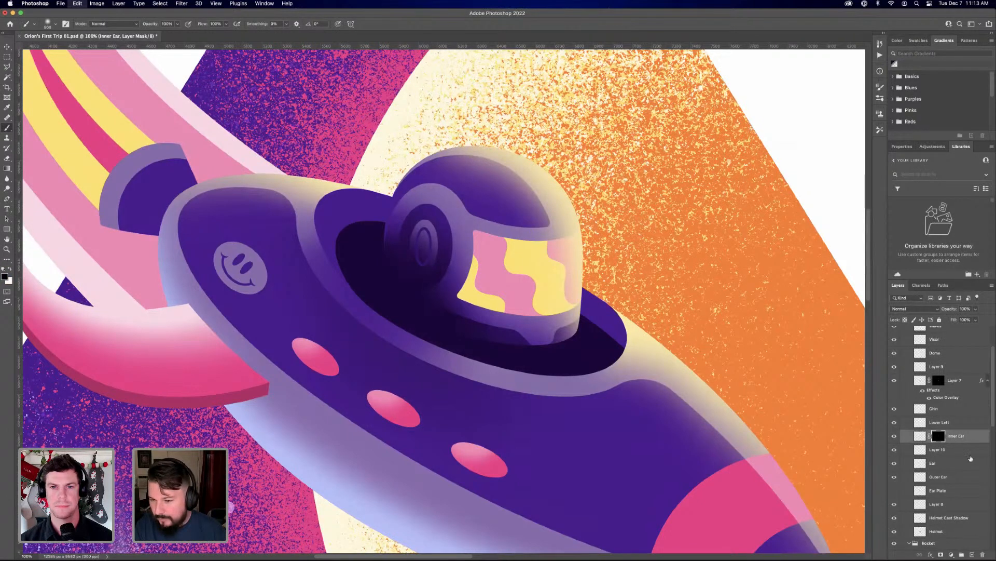
left_click(973, 554)
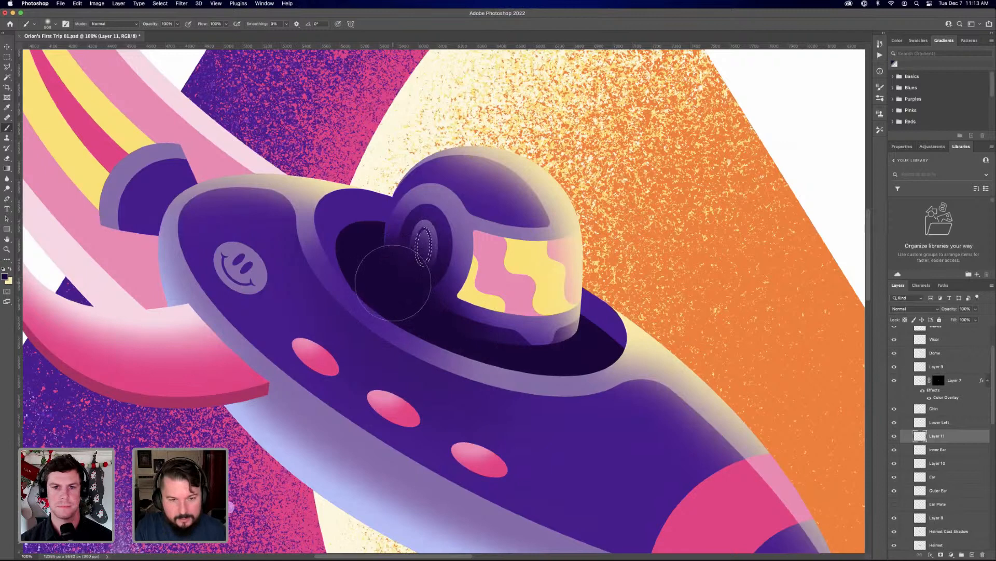
key("cmd+d")
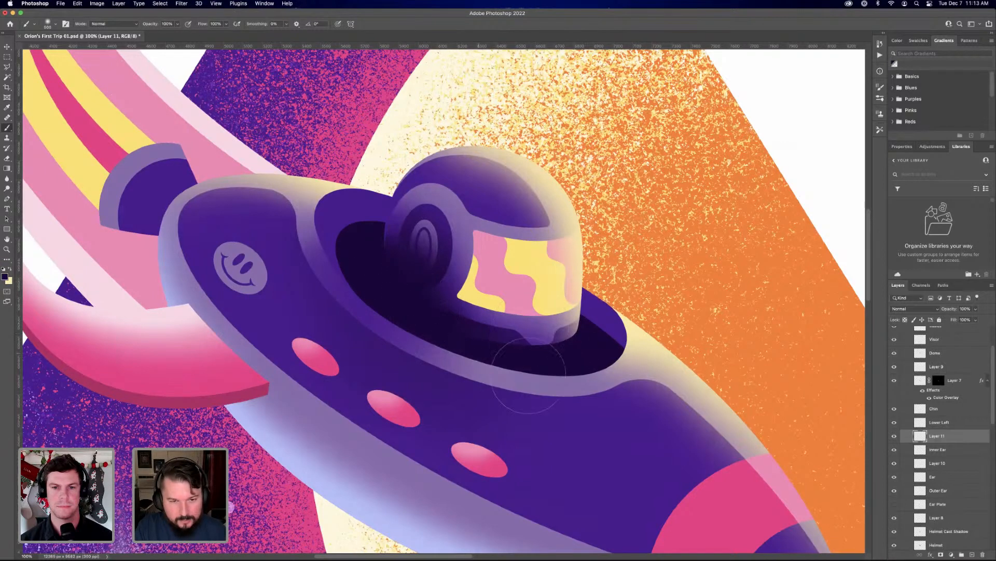
key("super+shift+d")
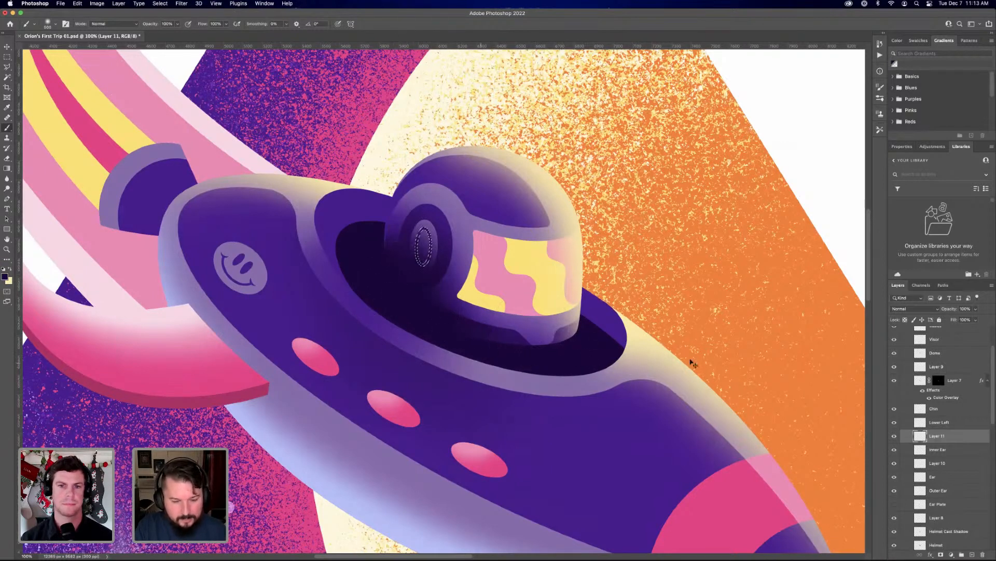
key("super+d")
key("super+minus")
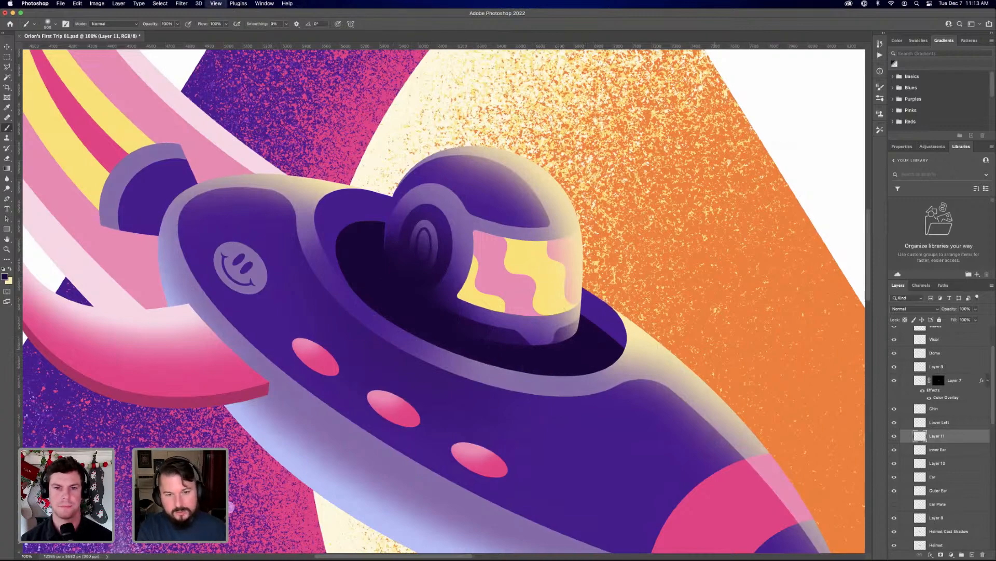
key("super+minus")
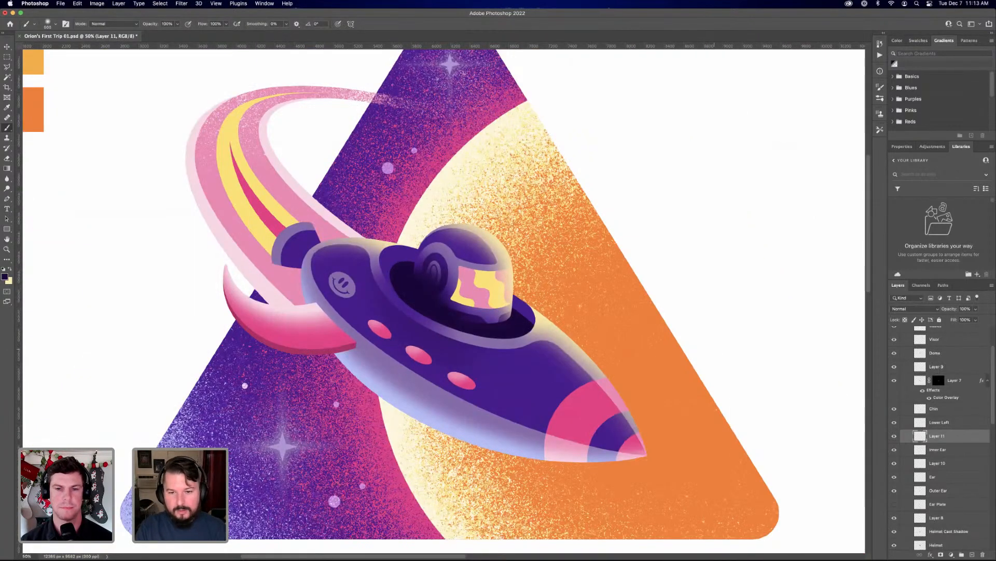
Check the contents of the helmet's Waves layer and Layer 6 by toggling them, and rename Layer 6 as Sun Glow
key("super+plus")
key("super+plus")
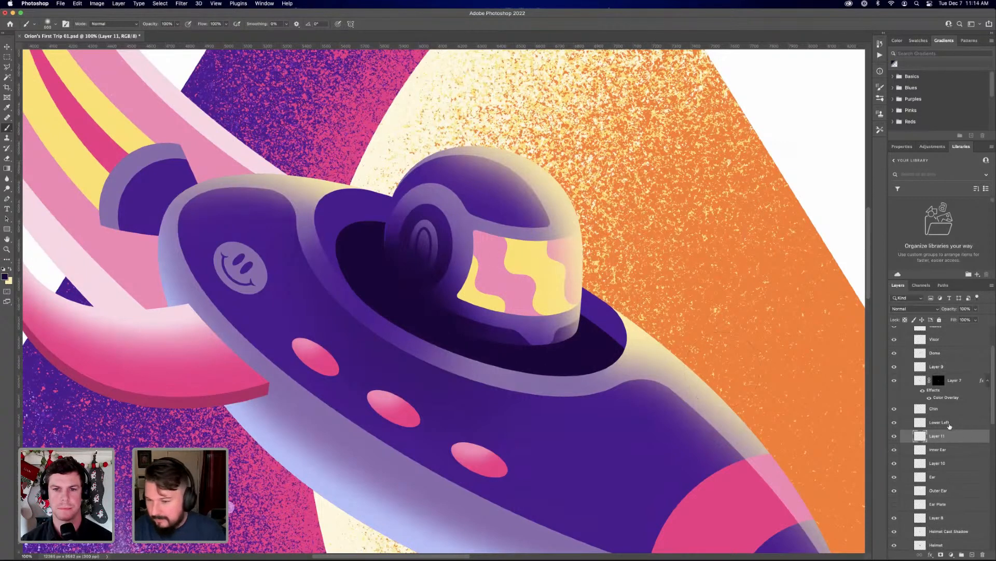
scroll(941, 414, "up", 3)
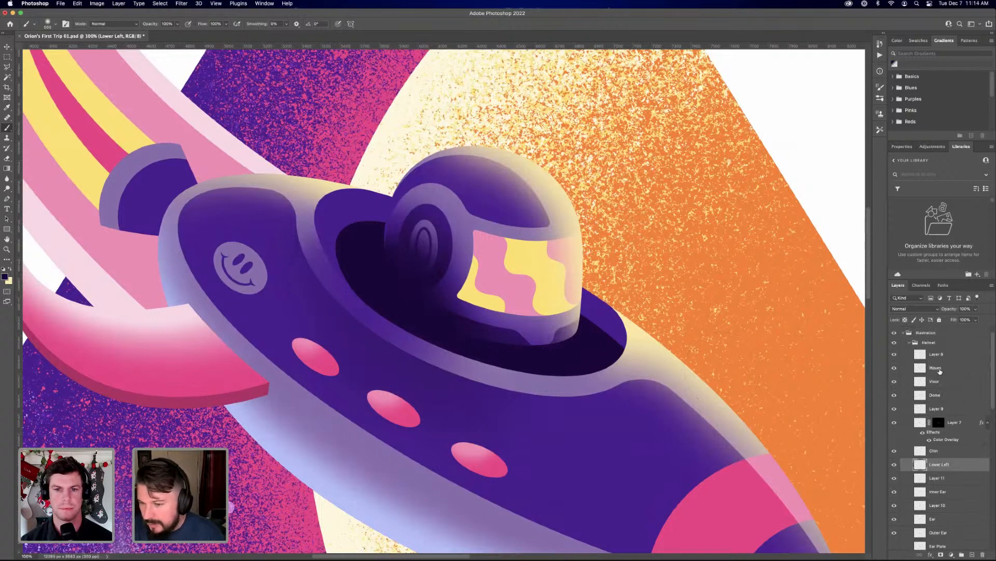
left_click(915, 370)
left_click(894, 355)
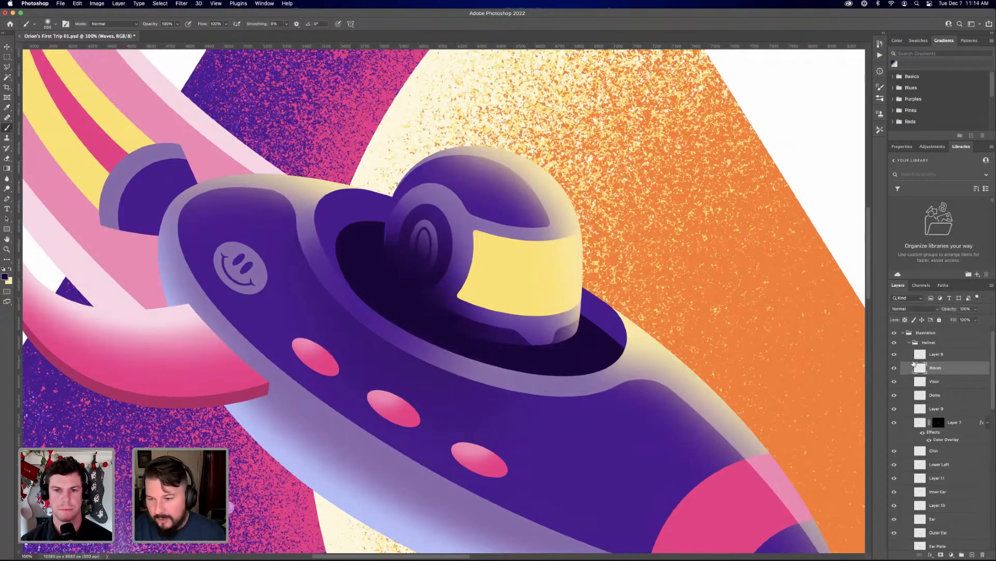
left_click(895, 356)
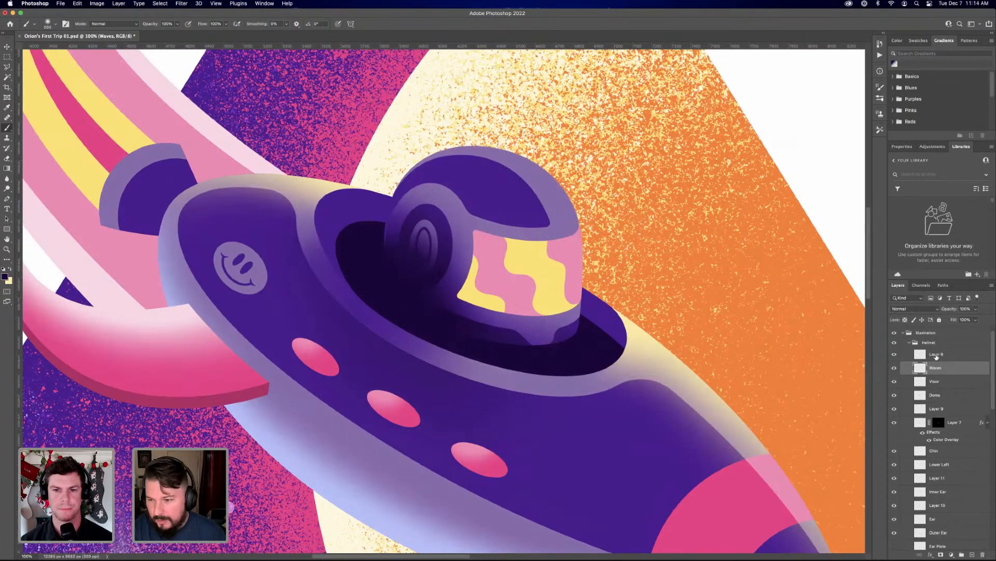
double_click(940, 354)
type("Sun Gl")
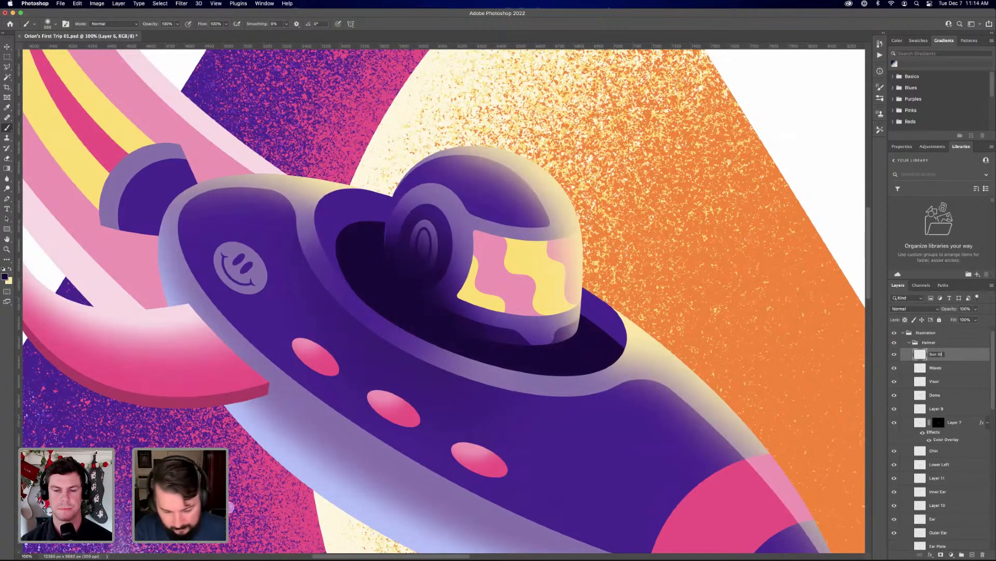
type("ow")
key("Return")
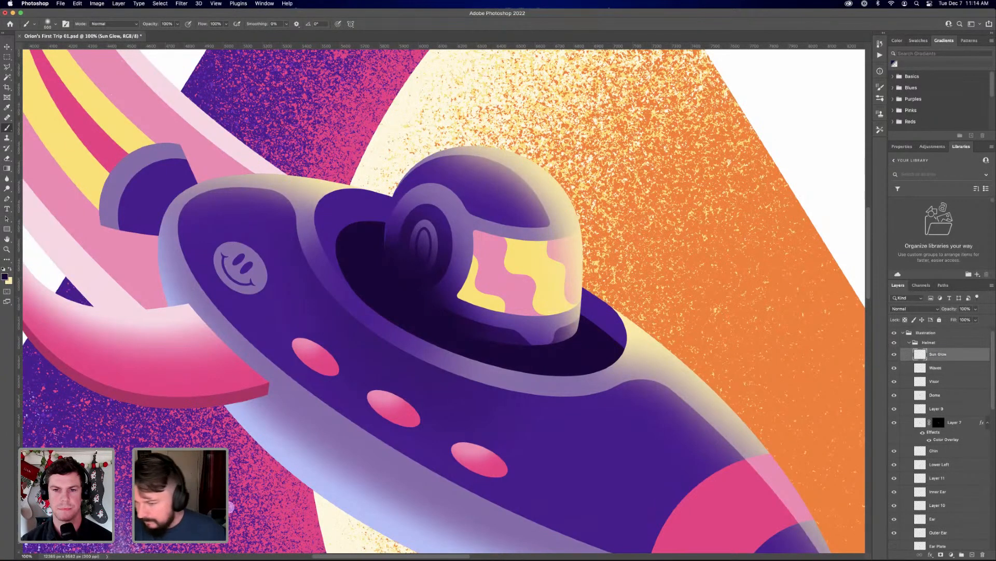
Duplicate the Waves layer and hide the original
left_click(942, 369)
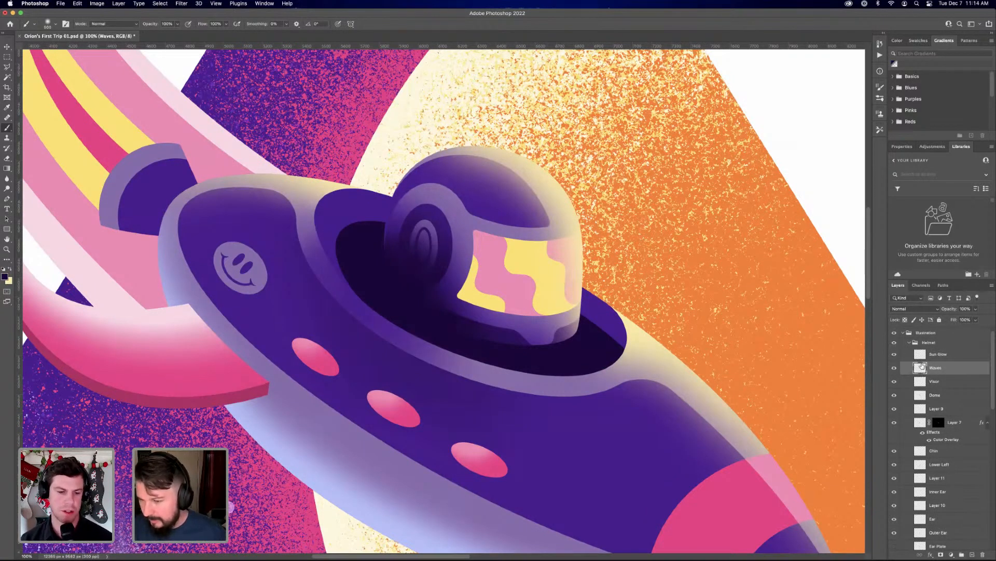
key("ctrl+j")
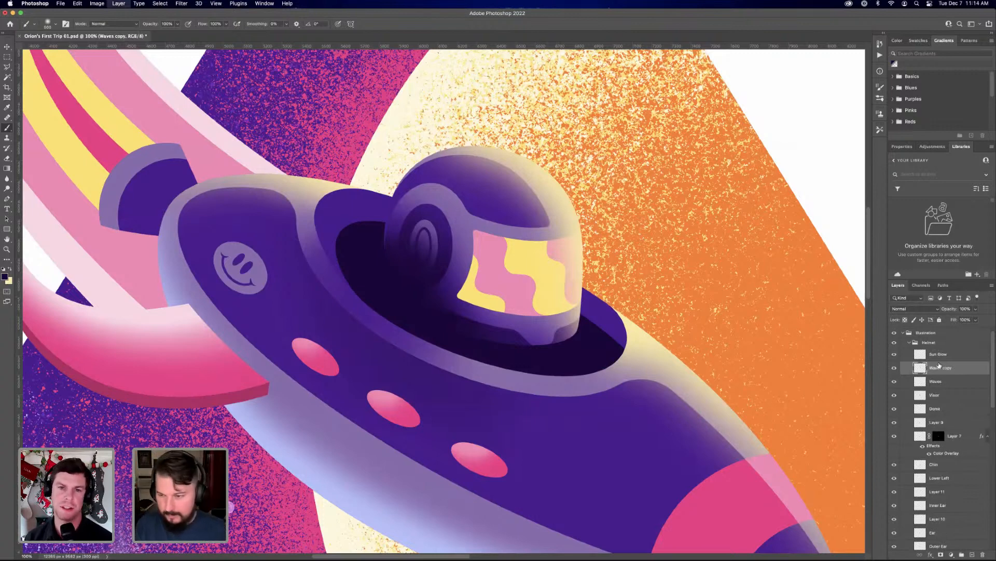
left_click(894, 381)
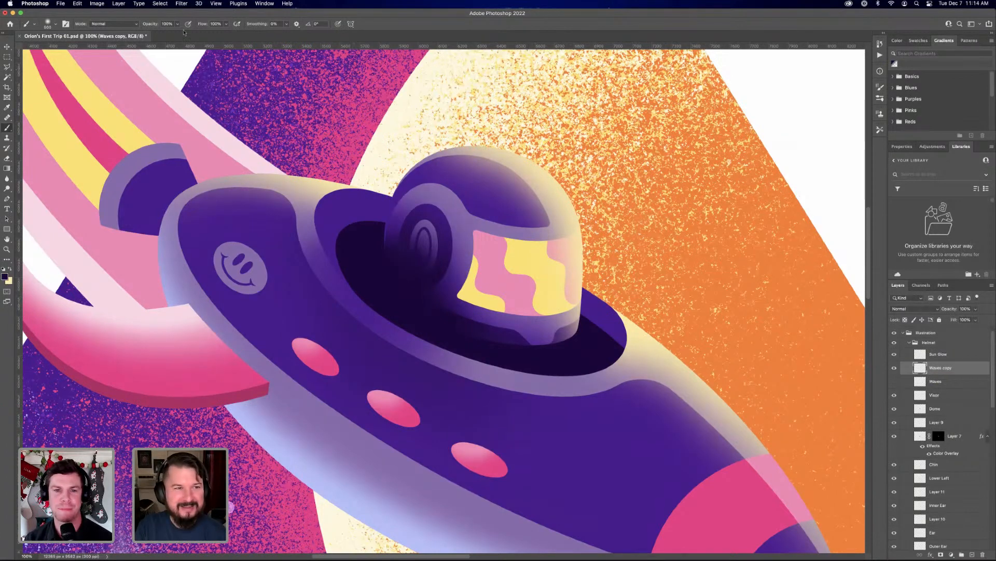
Try the last-used Gaussian Blur on the Waves copy layer and undo it
left_click(183, 3)
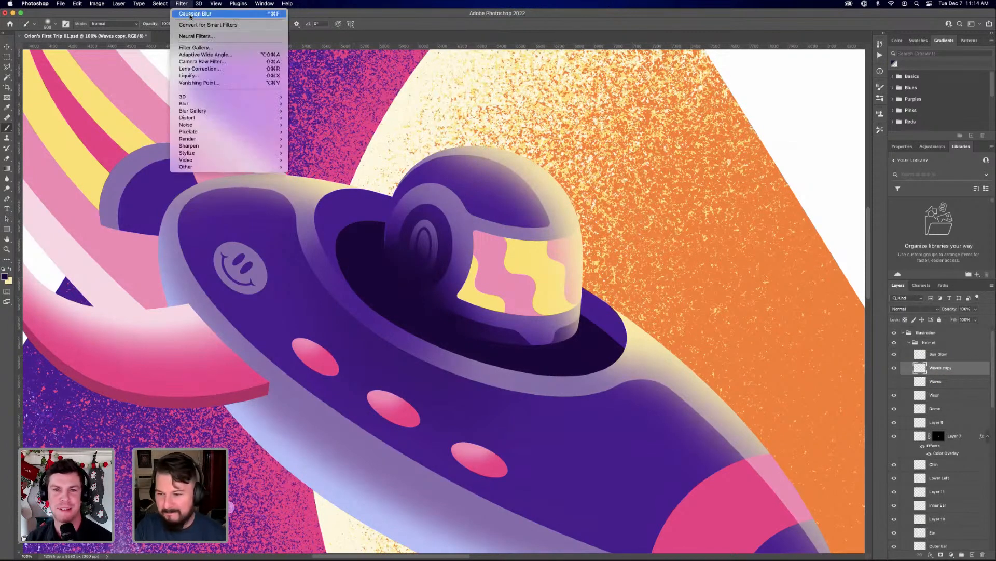
left_click(190, 15)
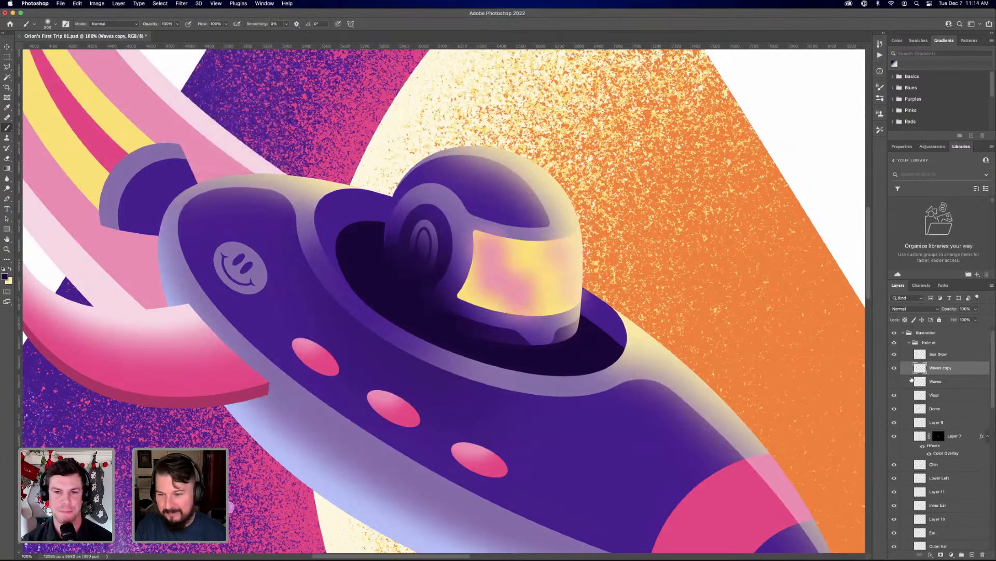
key("v")
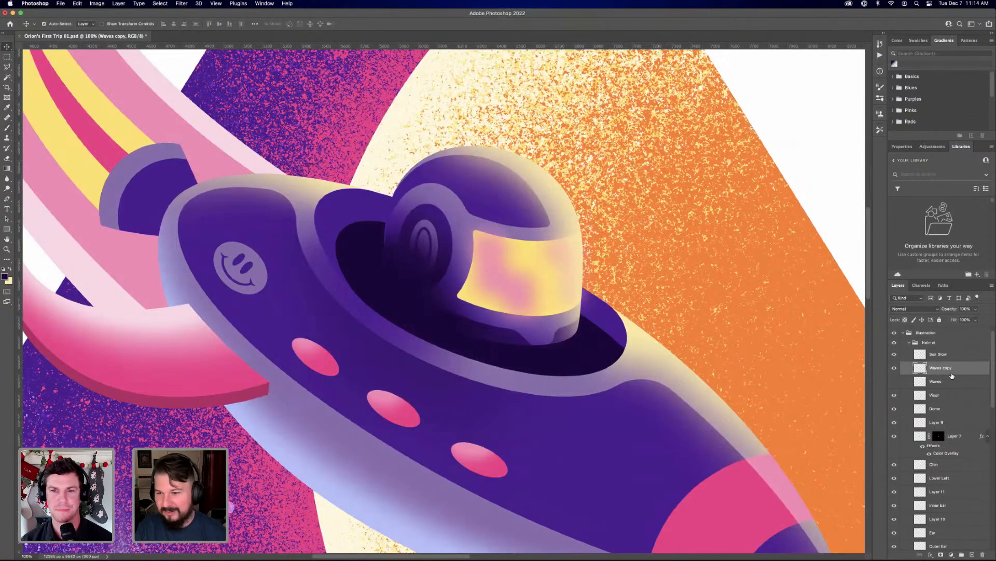
key("ctrl+z")
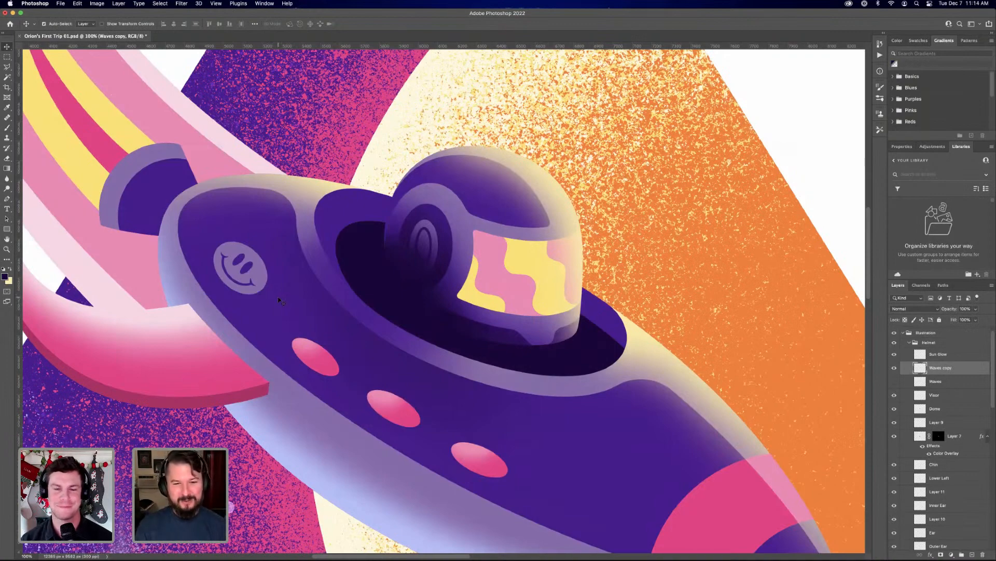
key("ctrl+minus")
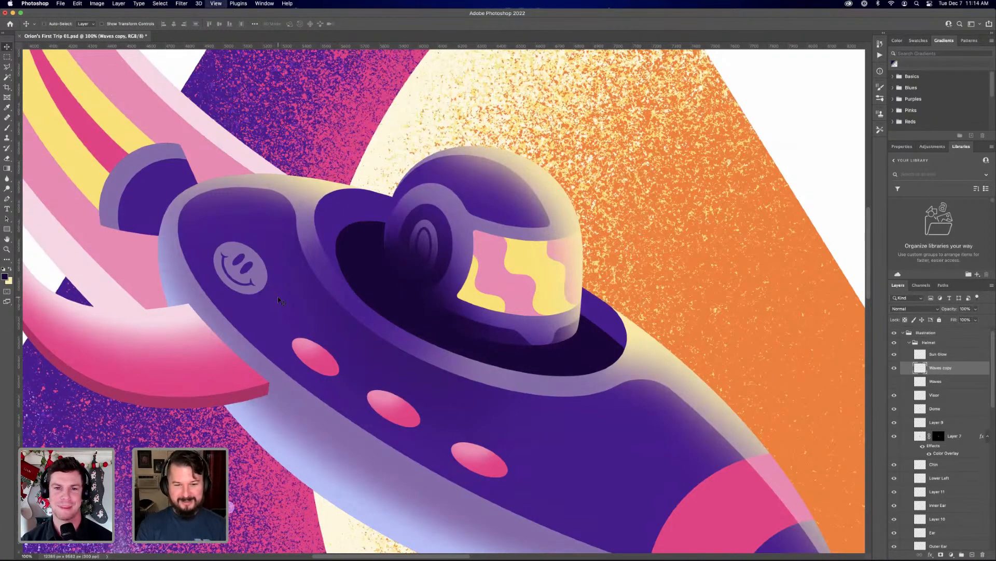
key("ctrl+minus")
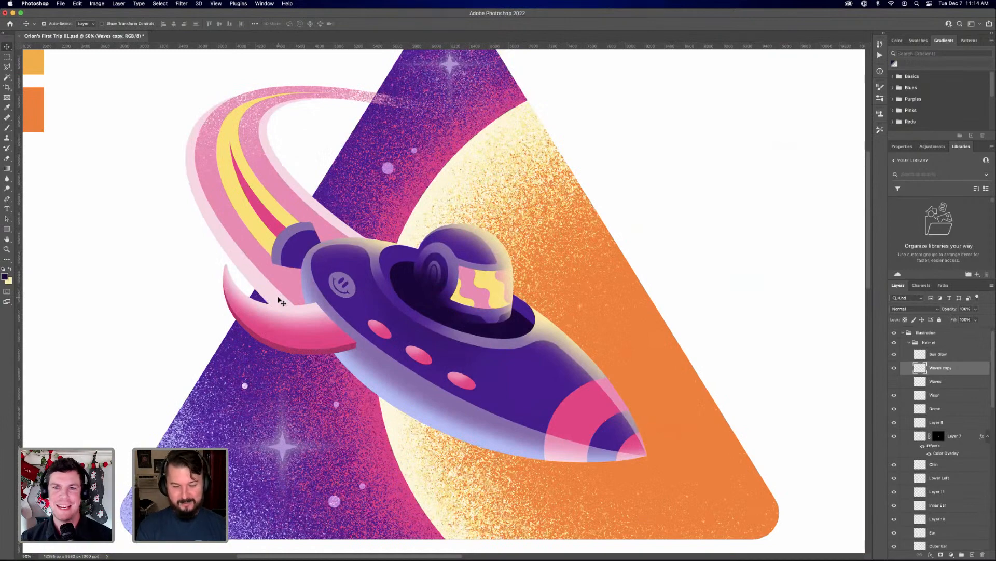
key("super")
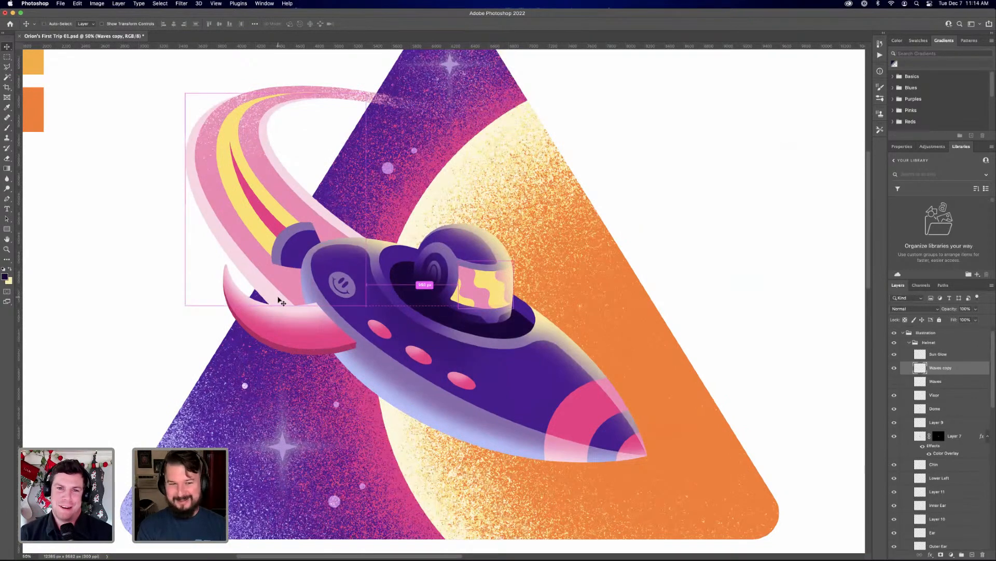
key("ctrl+plus")
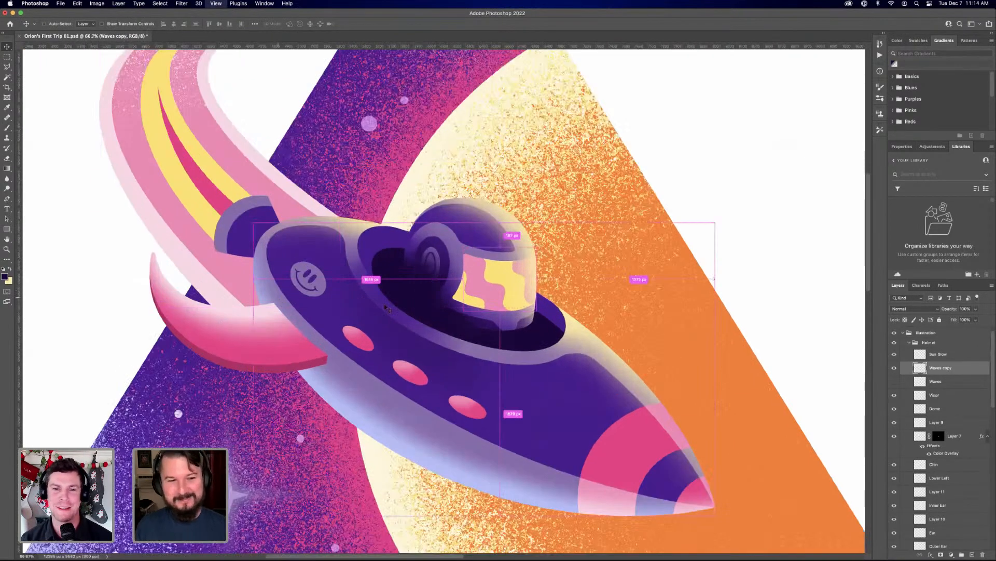
key("ctrl+plus")
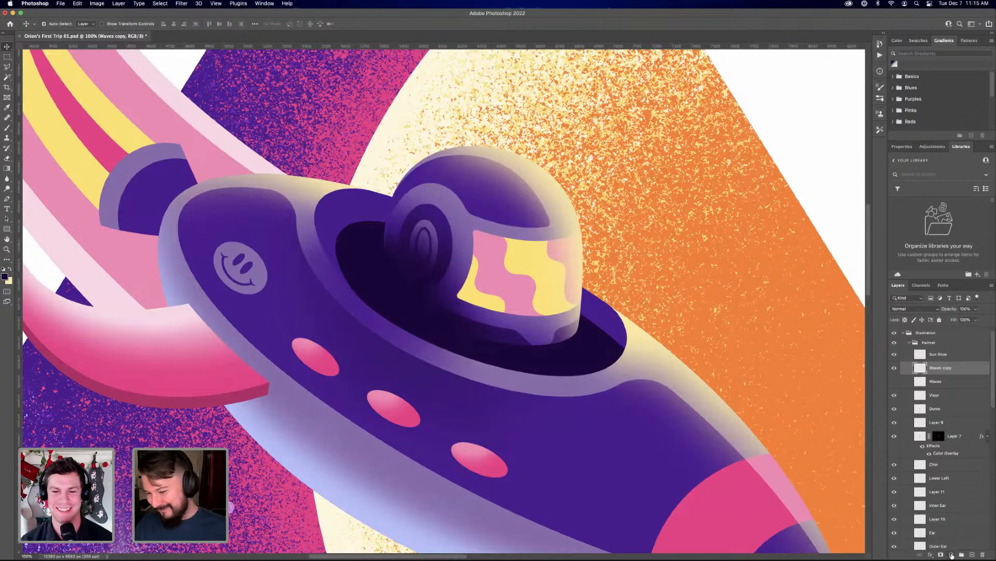
Apply a Gaussian Blur with a reduced radius to the Waves copy layer and show the original Waves layer again
left_click(182, 4)
mouse_move(262, 105)
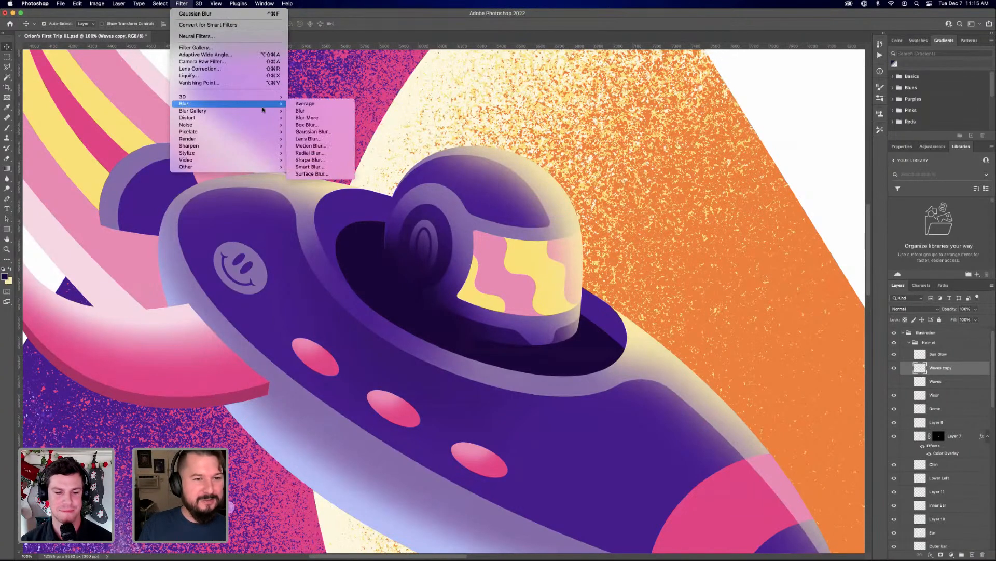
left_click(309, 131)
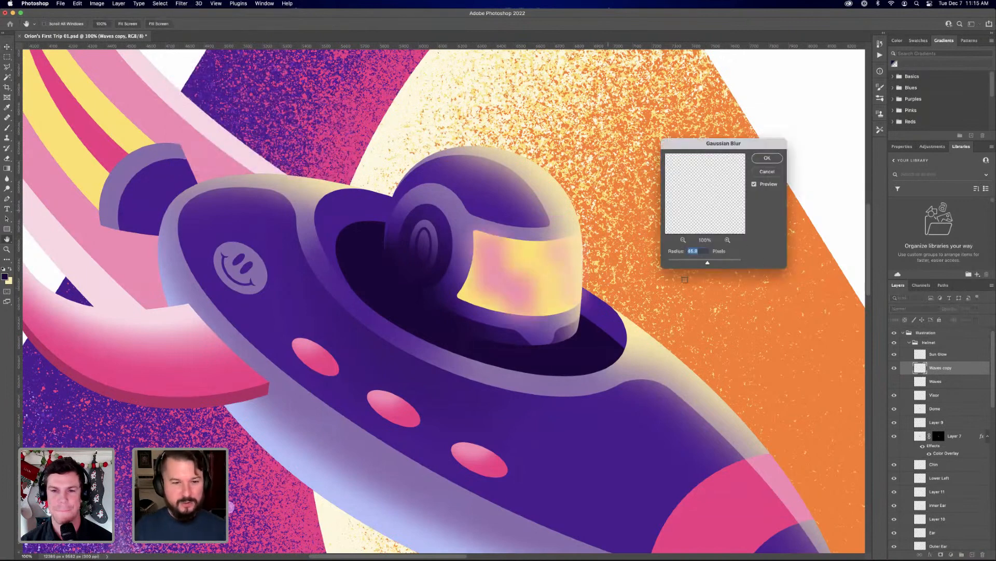
mouse_move(707, 264)
left_mouse_down()
mouse_move(691, 263)
mouse_move(701, 264)
left_mouse_up()
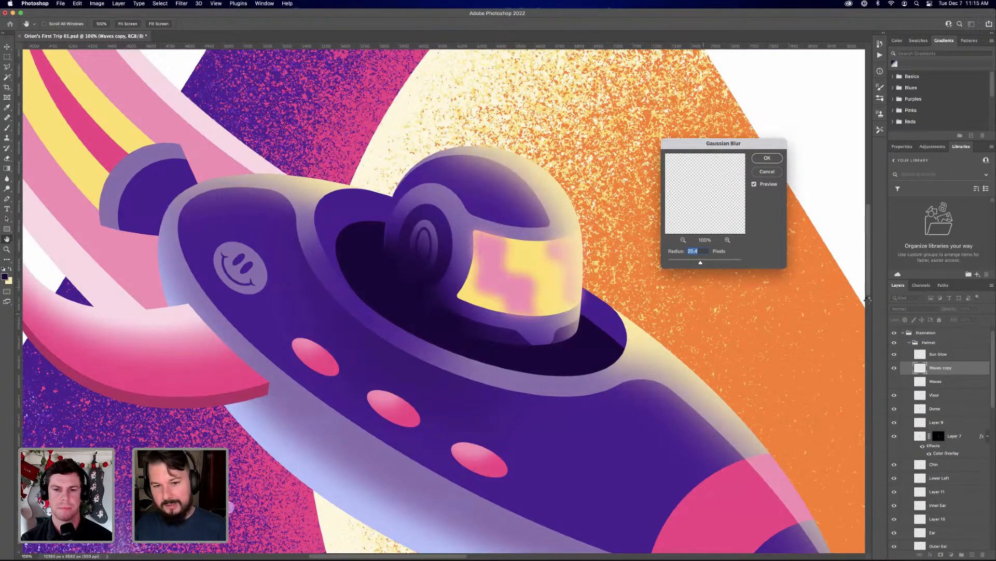
key("Return")
left_click(895, 382)
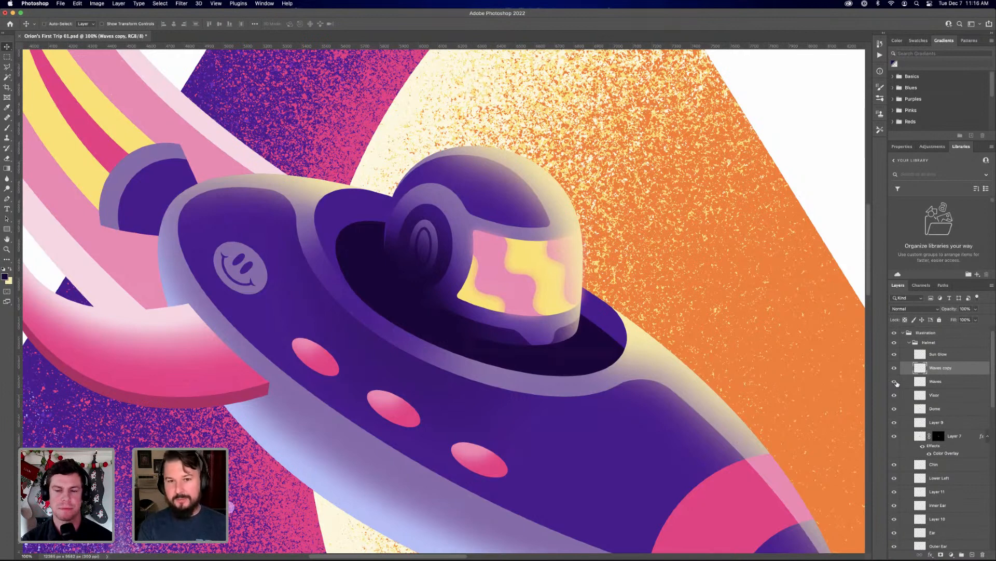
Compare the full illustration with the original drawing by showing and hiding the Concept Sketch layer
key("super+0")
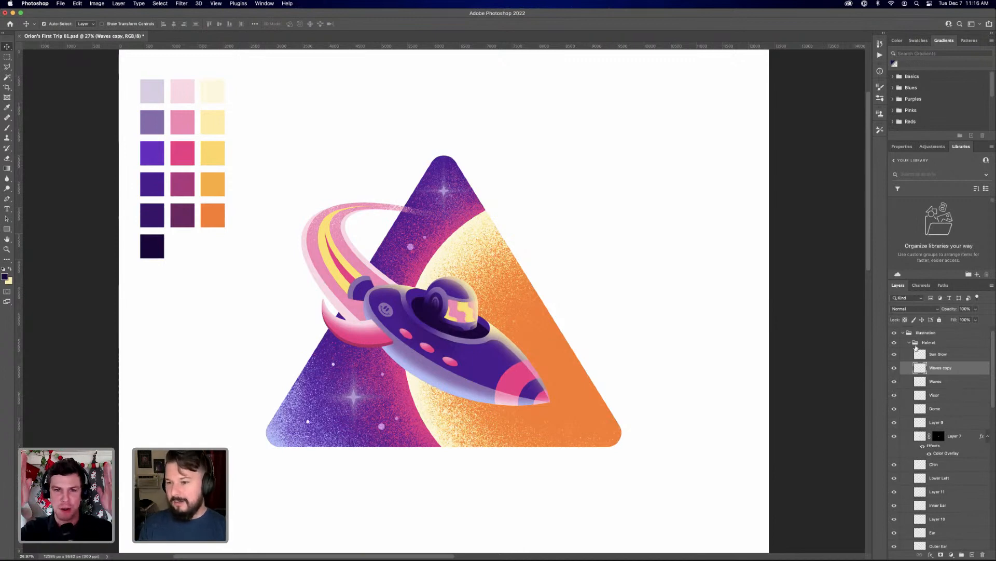
scroll(914, 349, "up", 1)
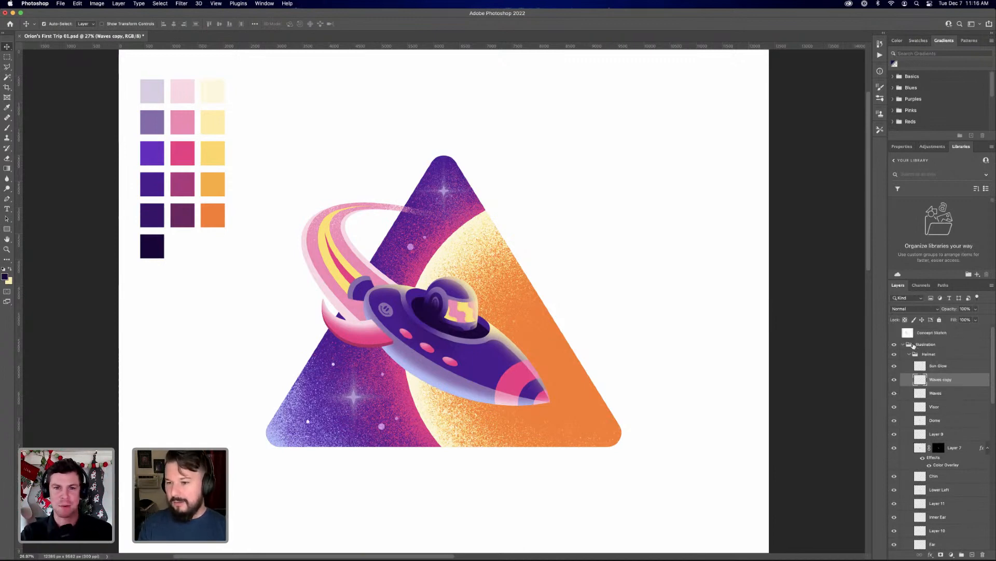
left_click(895, 334)
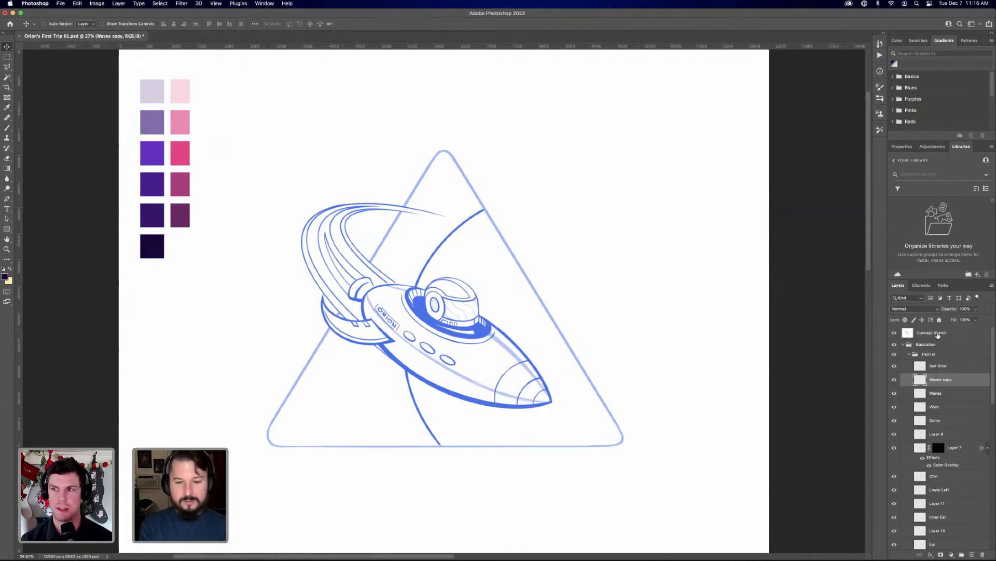
left_click(894, 333)
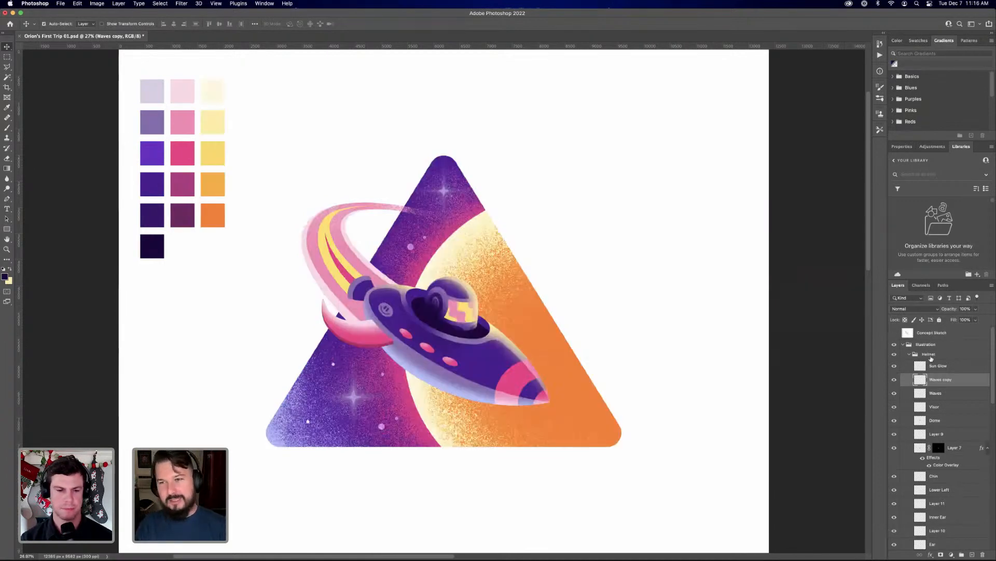
Load the visor shape as a selection and add it as a layer mask on the Waves copy layer
key("super+plus")
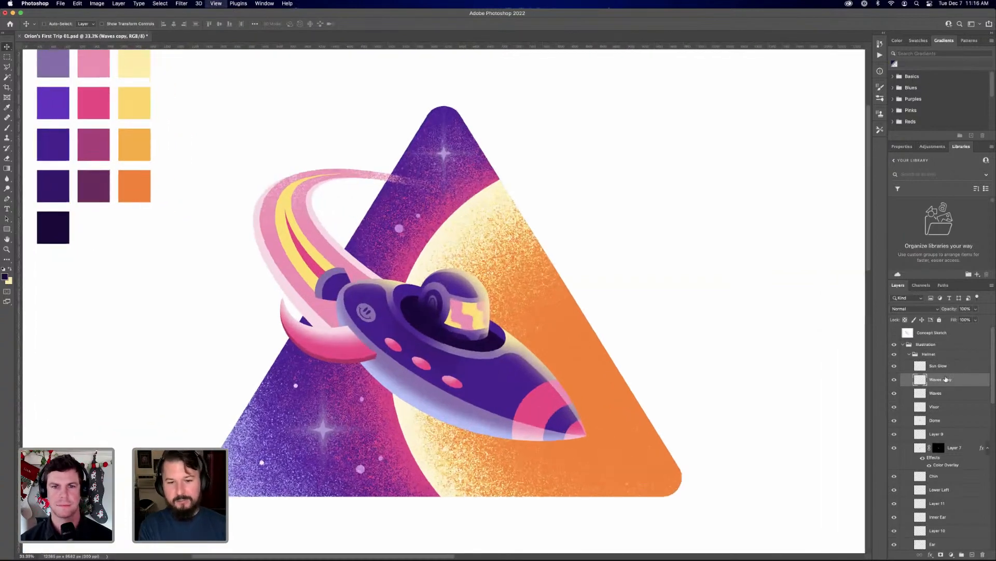
key("super+plus")
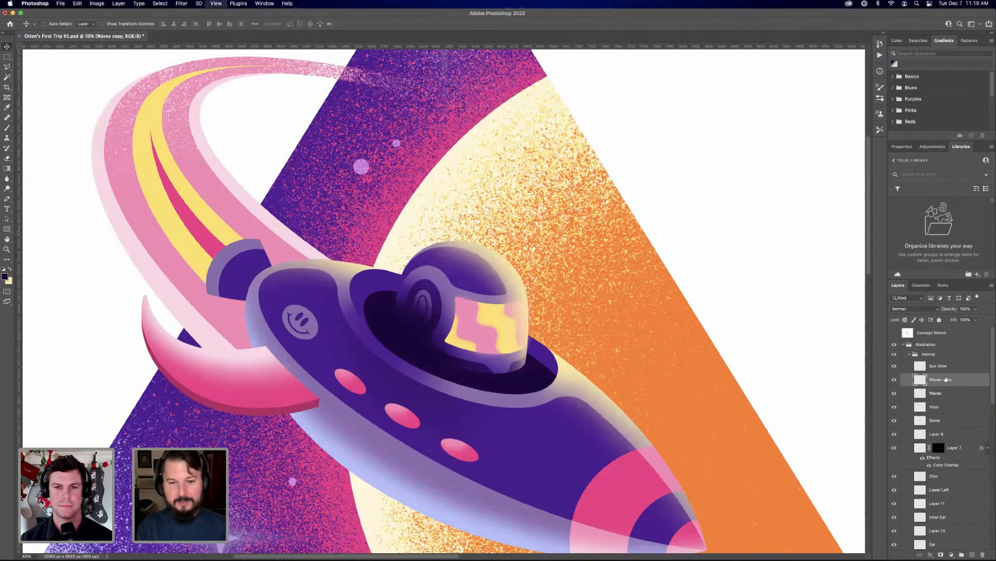
key("super+plus")
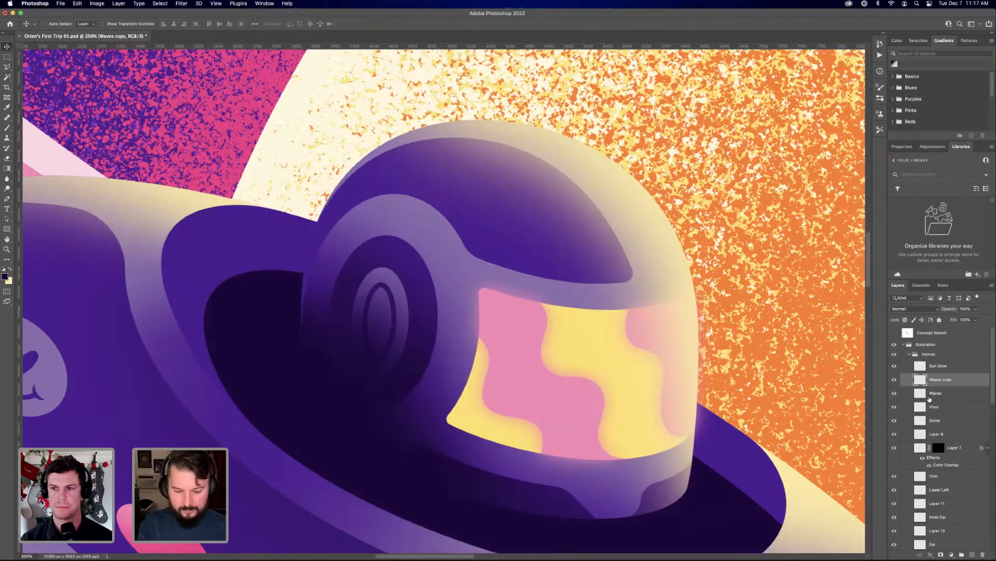
key("super+minus")
key("super+minus")
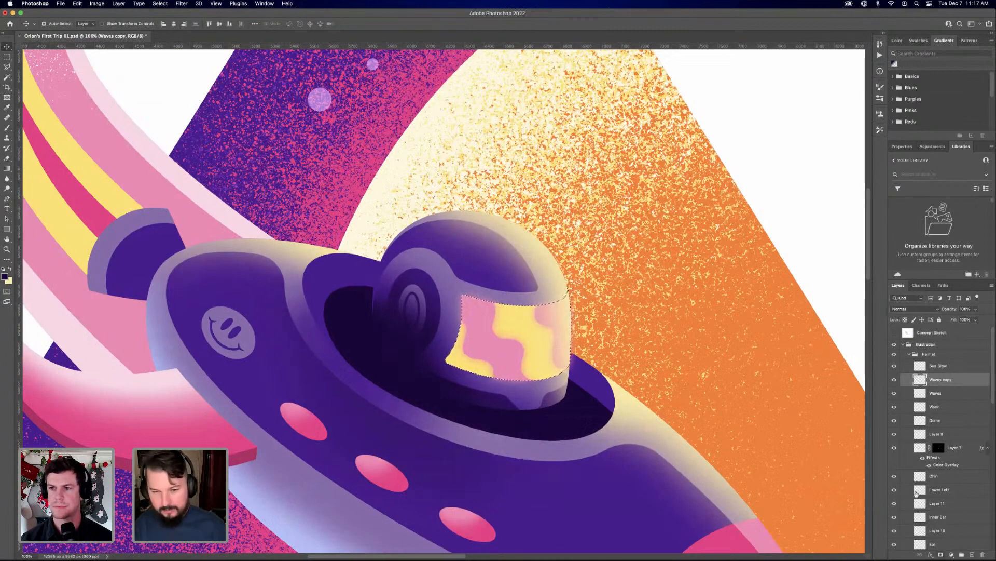
left_click(941, 554)
key("super+i")
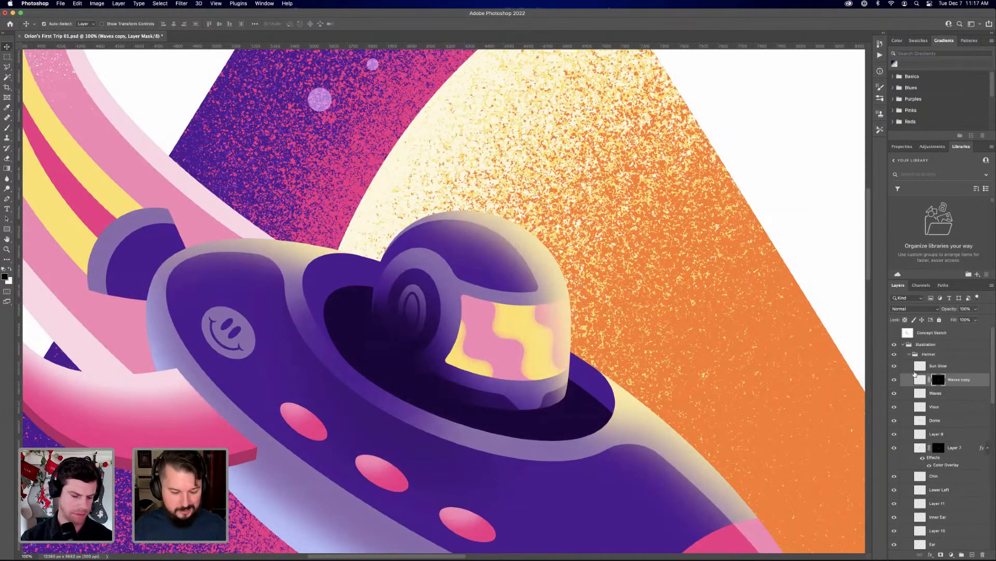
Examine the masked wave reflection on the helmet visor at several zoom levels
key("super+minus")
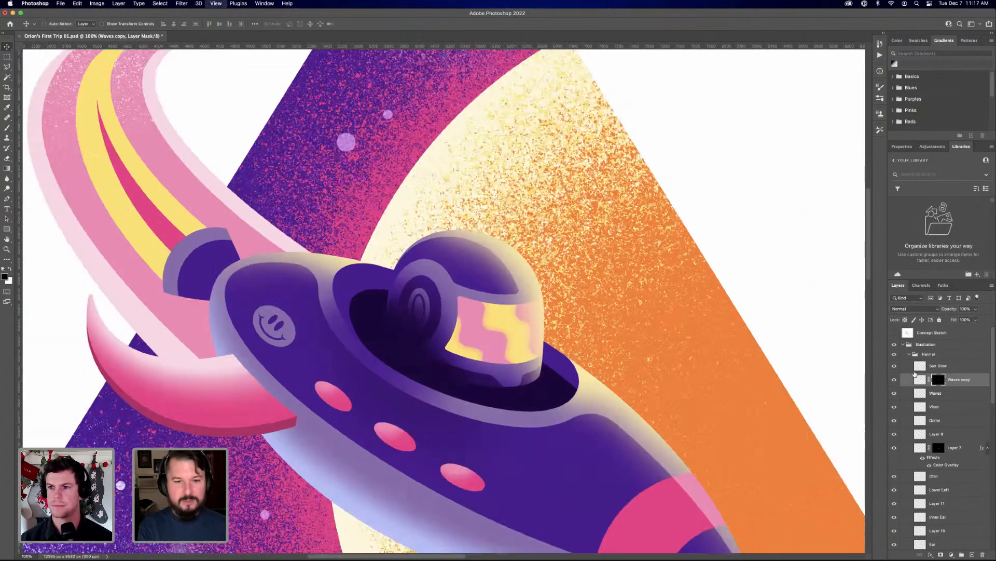
key("super+minus")
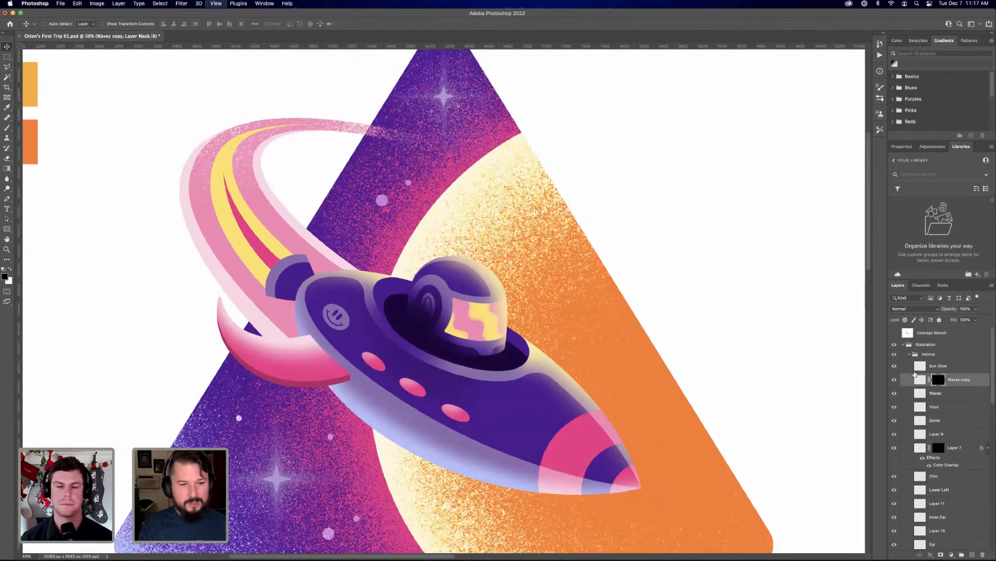
key("super+plus")
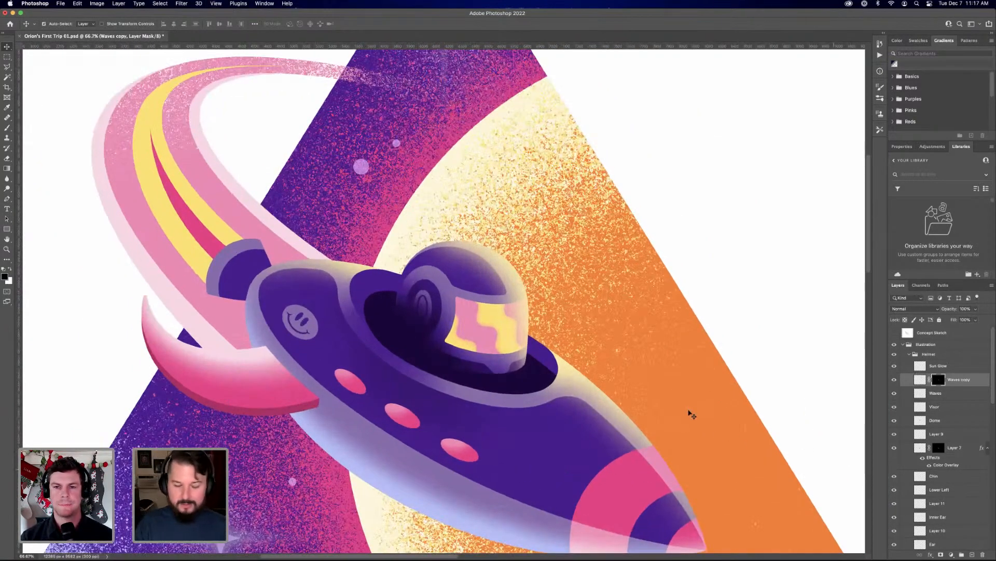
key("super+minus")
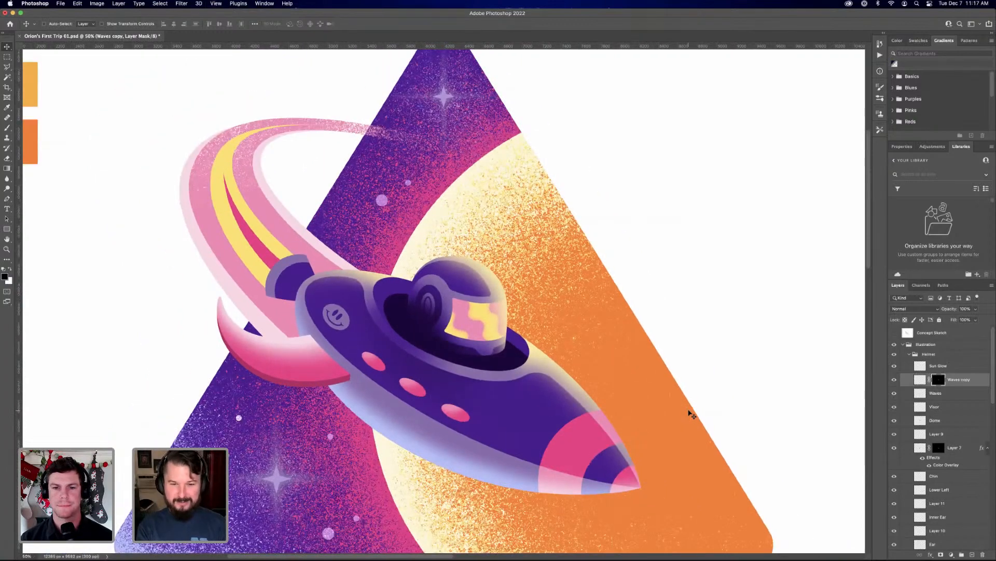
key("super+plus")
key("super+minus")
key("super+minus")
key("super+plus")
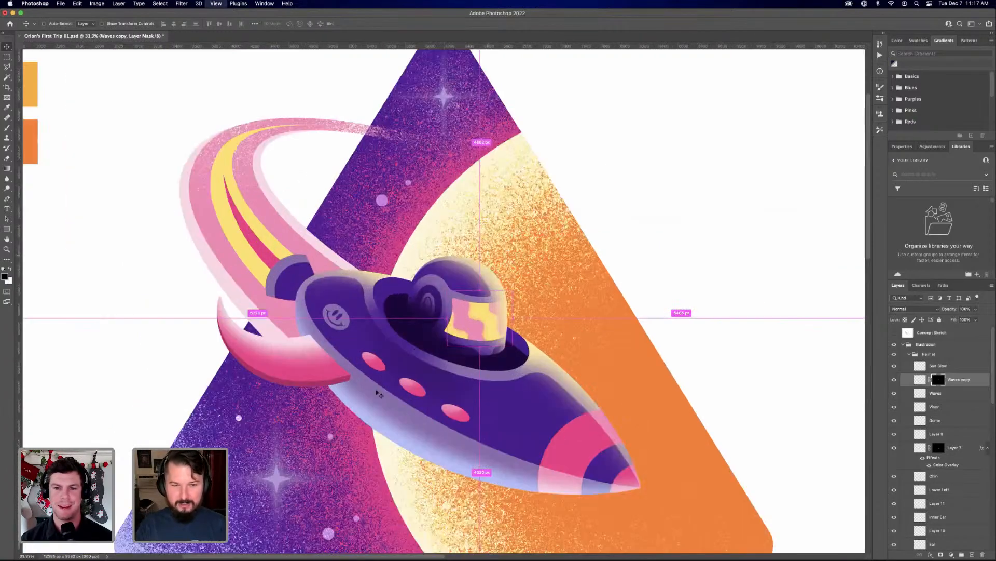
key("super+plus")
key("super+plus")
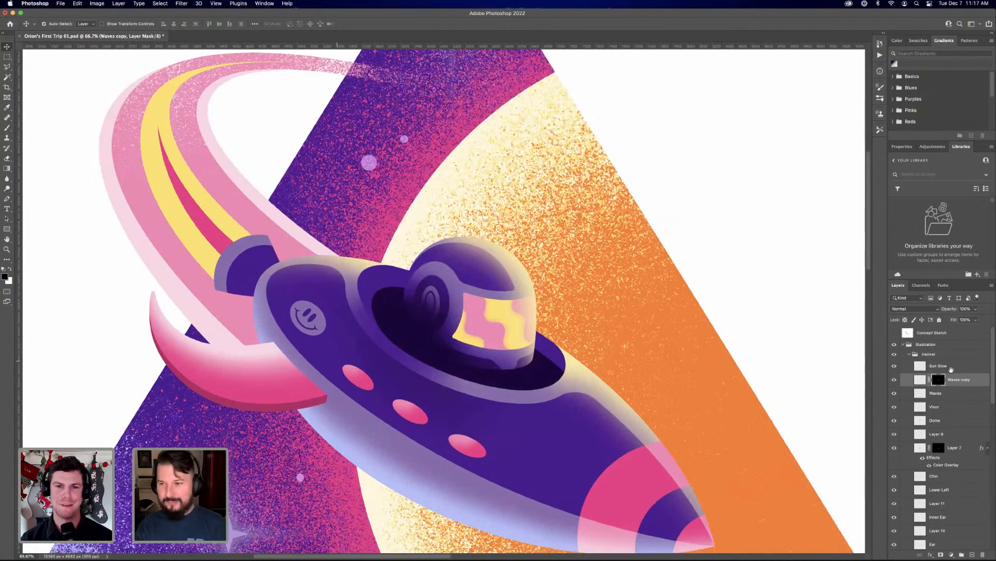
Collapse the Helmet group, expand the Rocket group, and collapse its Main Hull and Thruster groups
left_click_drag(952, 369, 915, 374)
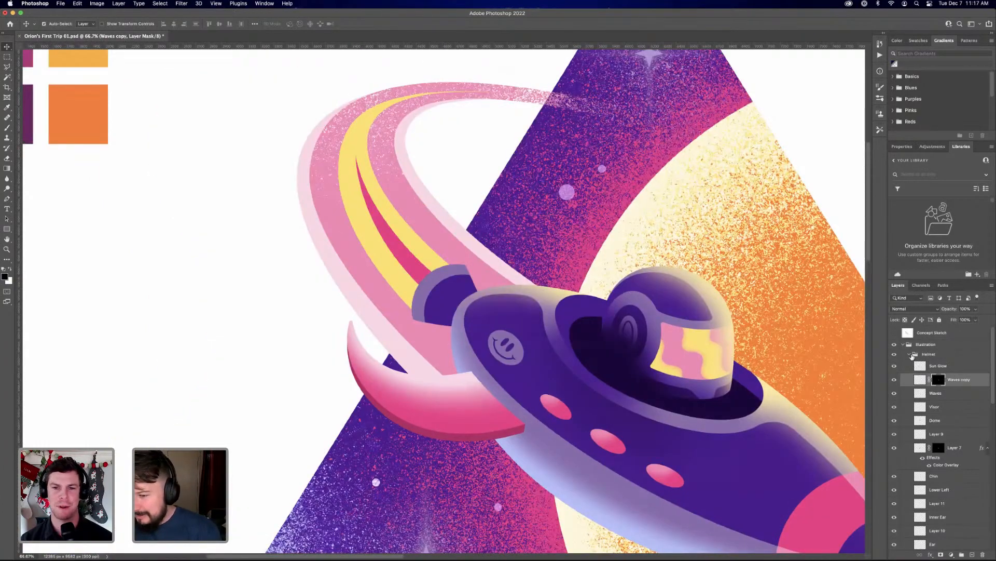
left_click(911, 355)
left_click(912, 363)
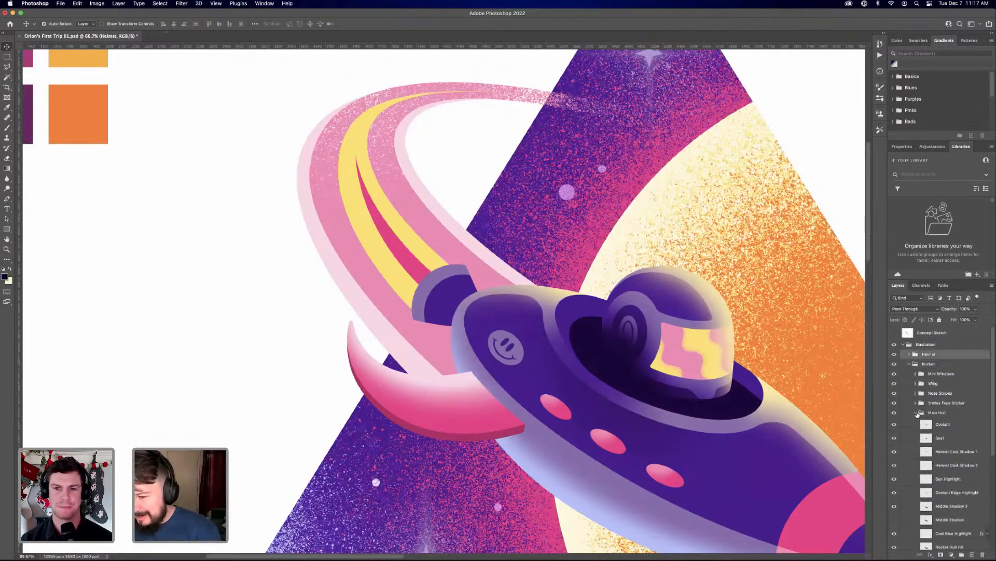
left_click(916, 413)
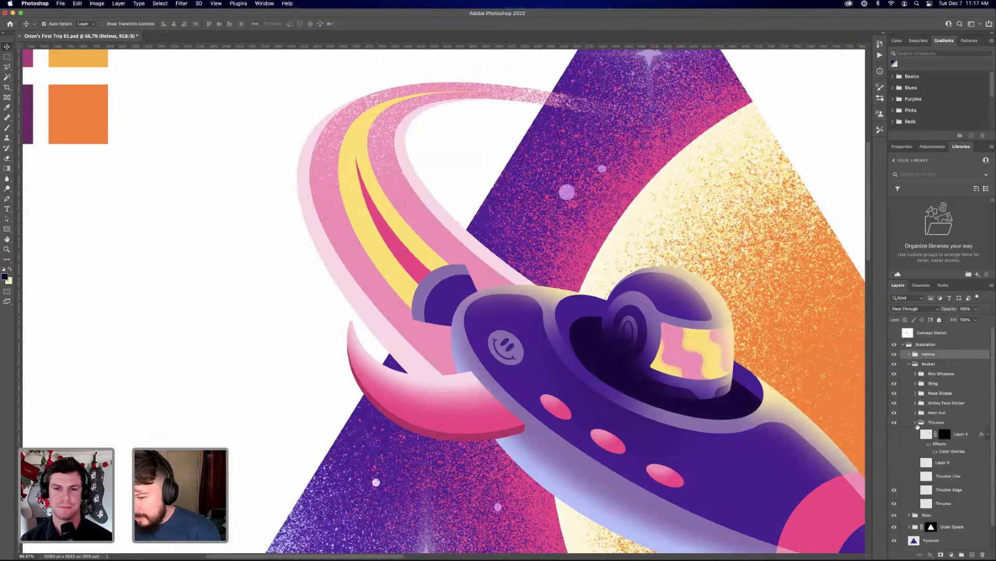
left_click(916, 423)
Expand the Blast group and add a new layer above Inner Blast
left_click(903, 433)
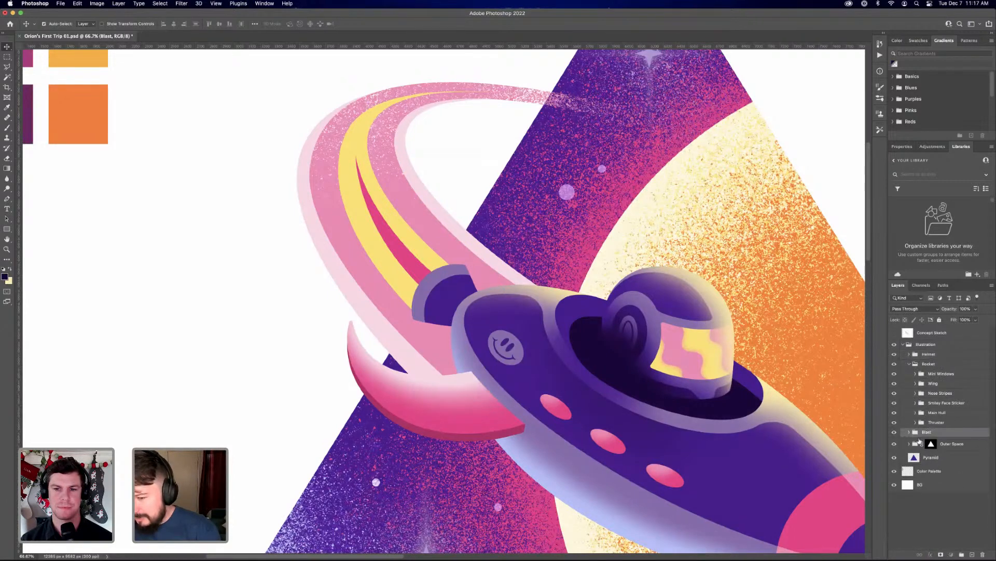
left_click(909, 432)
left_click(920, 442)
left_click(972, 554)
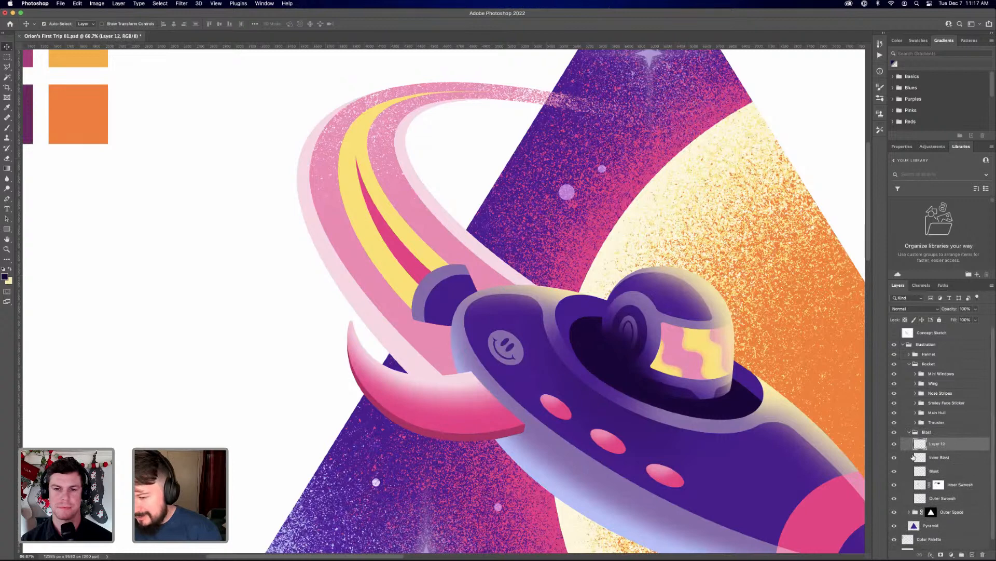
Choose the RSCO grain texture brush, enlarge it, and sample the yellow of the blast trail as the paint colour
key("b")
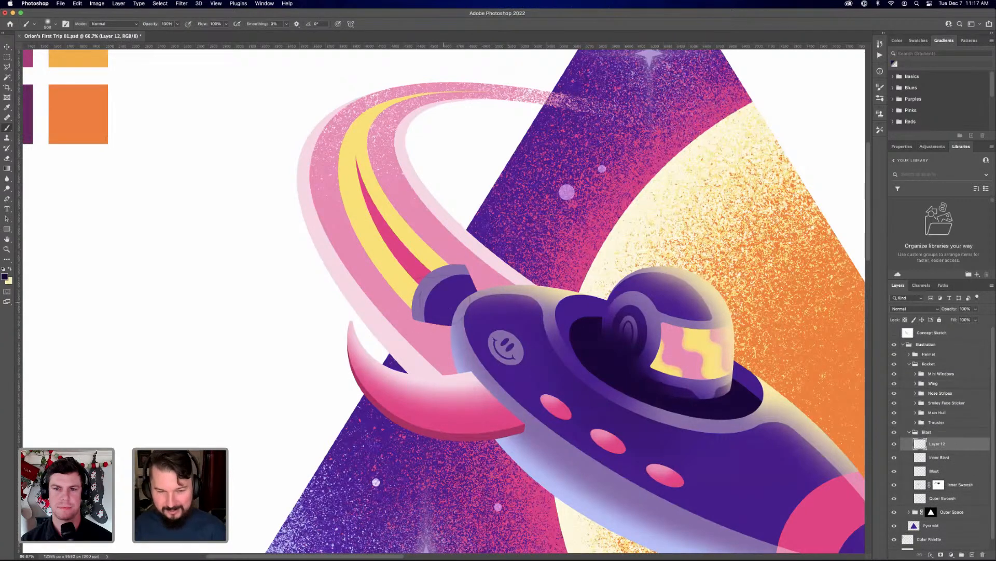
left_click(47, 25)
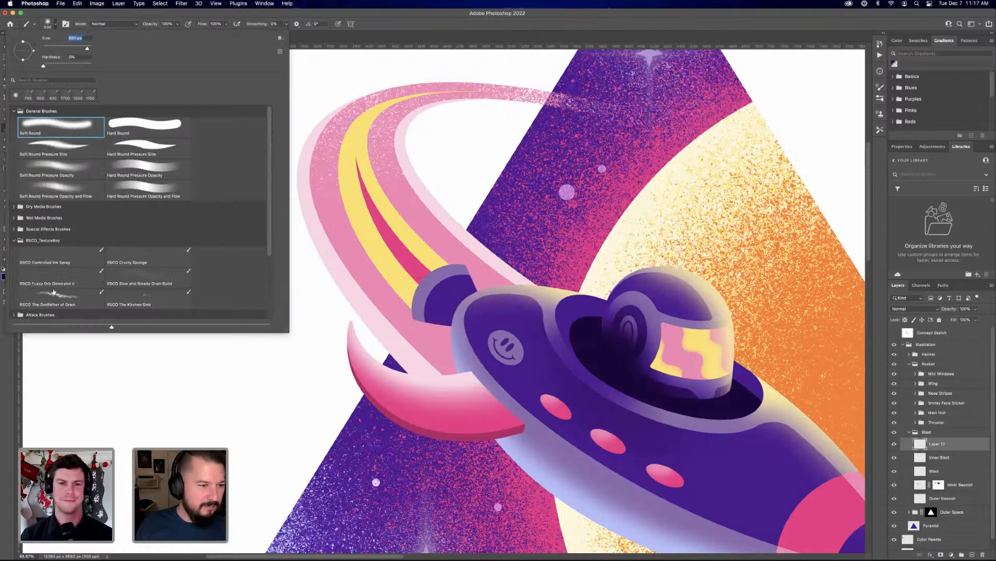
left_click(60, 298)
left_click(396, 33)
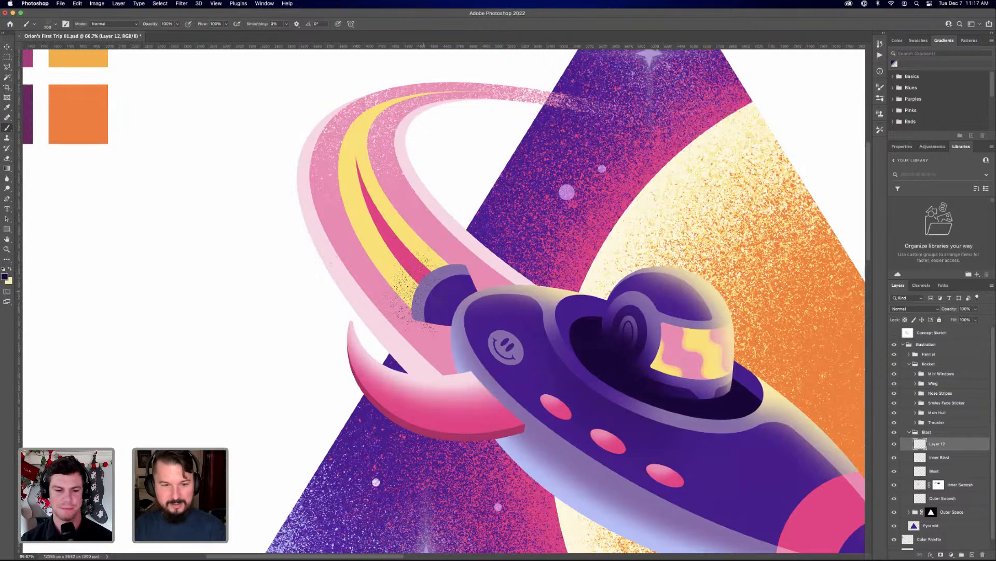
key("bracketright")
key("bracketright")
key("bracketright")
key("bracketright")
key("bracketright")
key("bracketright")
key("bracketright")
key("bracketright")
key("bracketright")
key("bracketright")
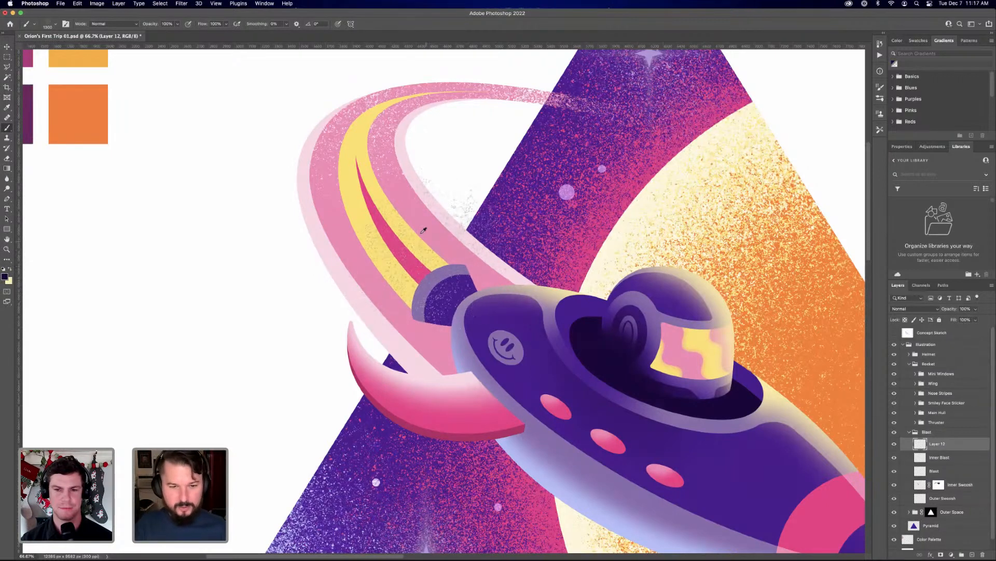
left_click(429, 257, "alt")
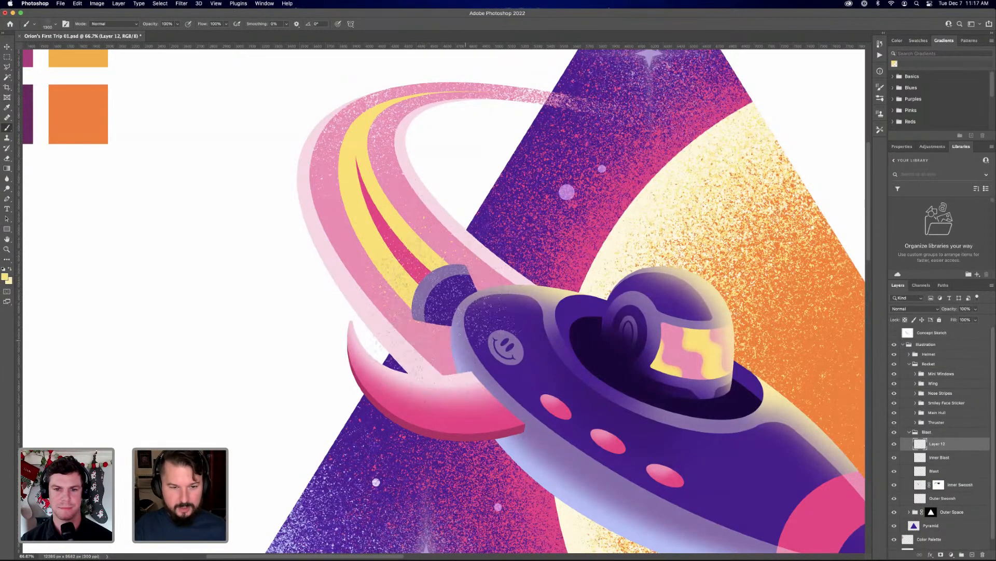
Spray yellow grain over the blast trail behind the thruster, adding a second layer above Layer 12 for more grain
left_click(427, 277)
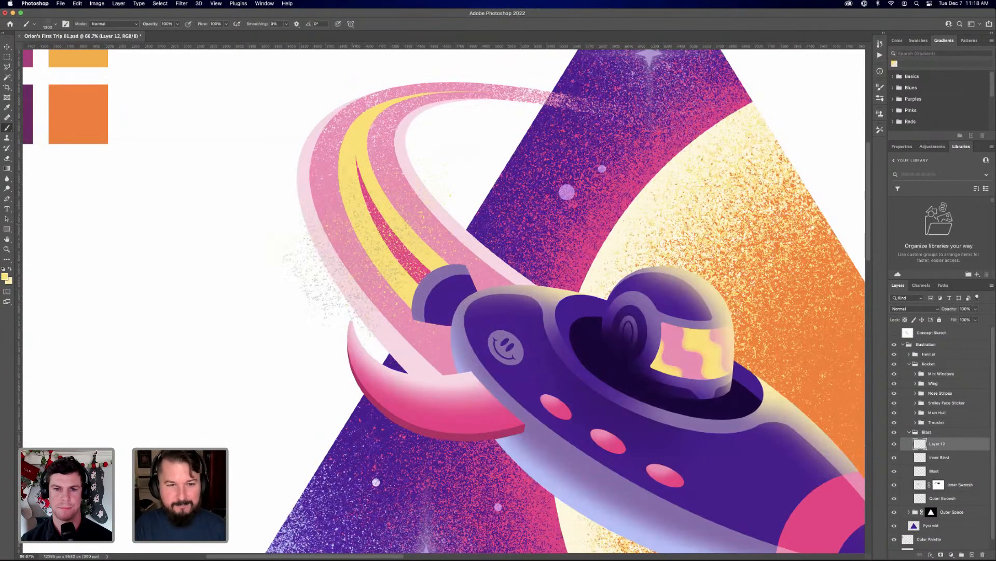
left_click_drag(365, 216, 389, 270)
mouse_move(413, 310)
left_mouse_down()
mouse_move(402, 257)
mouse_move(386, 241)
left_mouse_up()
mouse_move(359, 304)
left_mouse_down()
mouse_move(327, 262)
mouse_move(334, 254)
left_mouse_up()
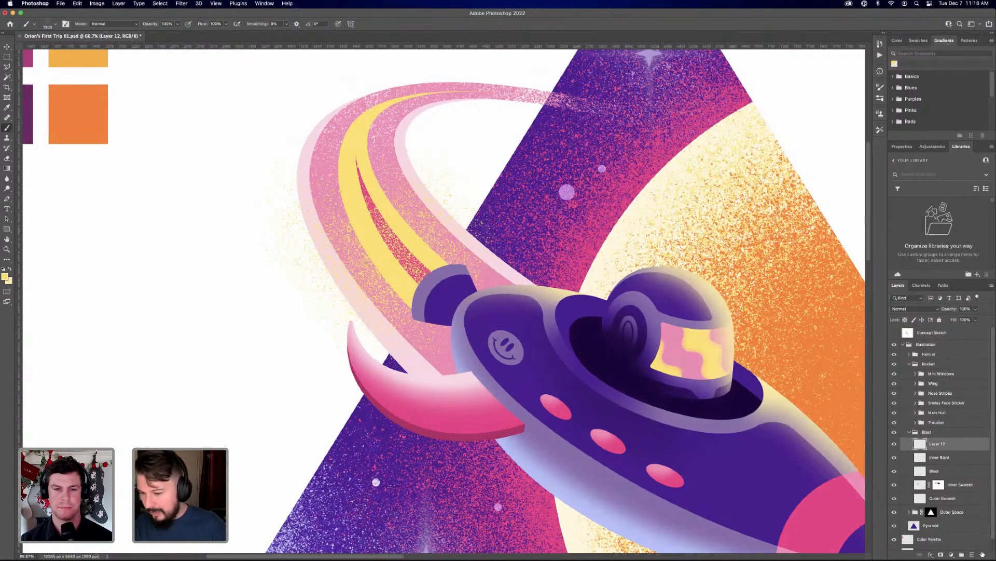
left_click(973, 554)
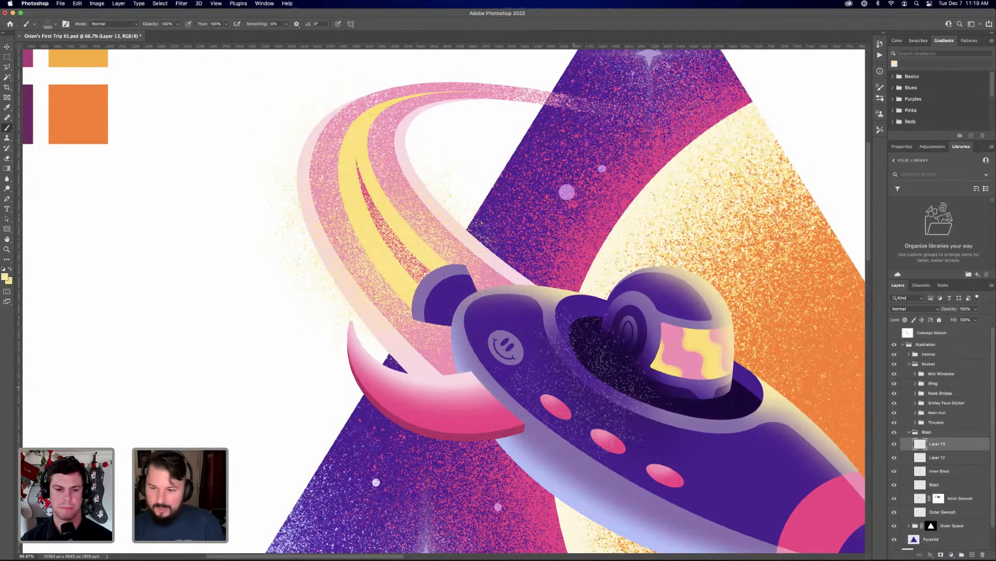
Move Layer 12 and Layer 13 below Inner Blast and merge them into one yellow grain layer
left_click(955, 458)
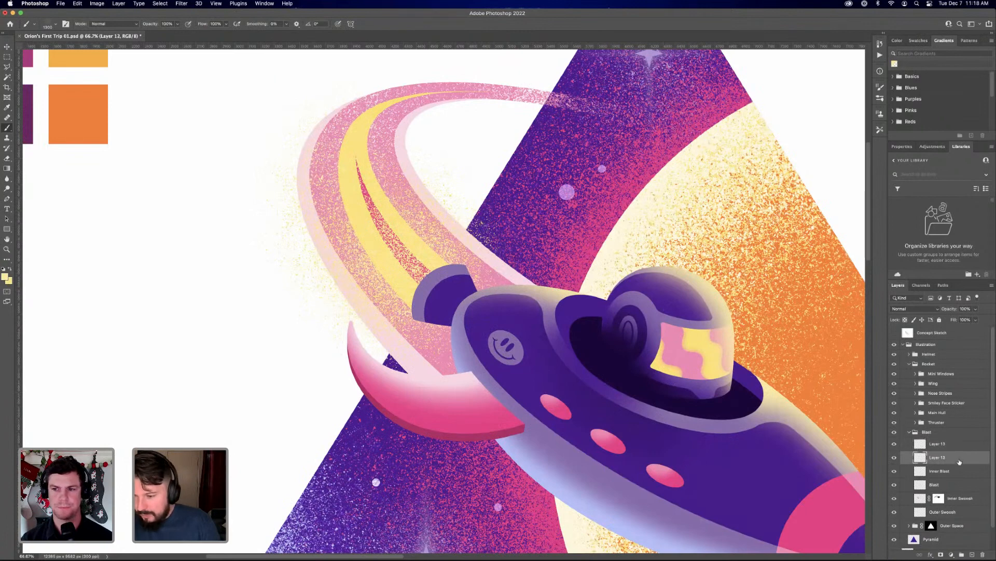
left_click(948, 449, "shift")
left_click_drag(955, 460, 958, 478)
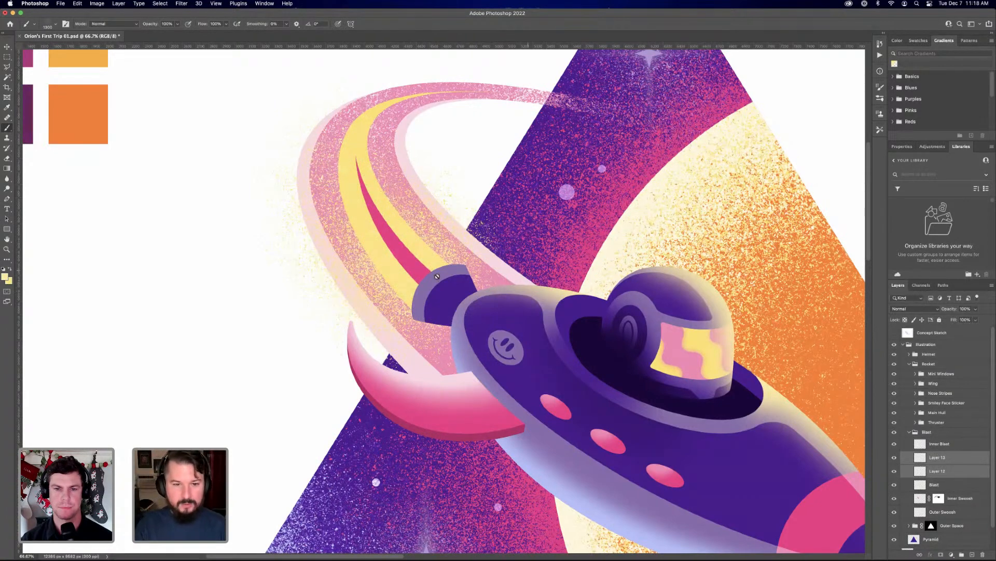
right_click(947, 469)
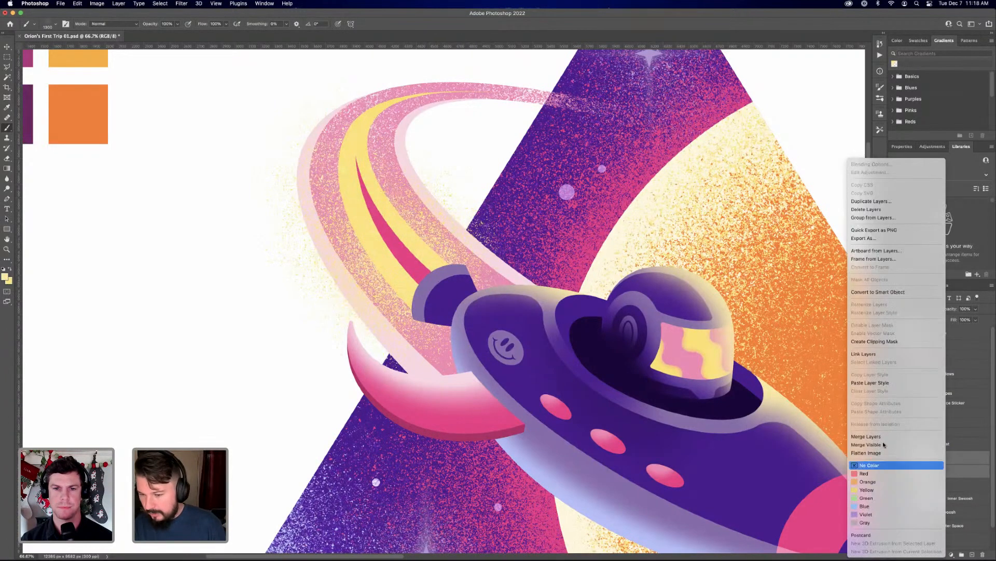
left_click(913, 441)
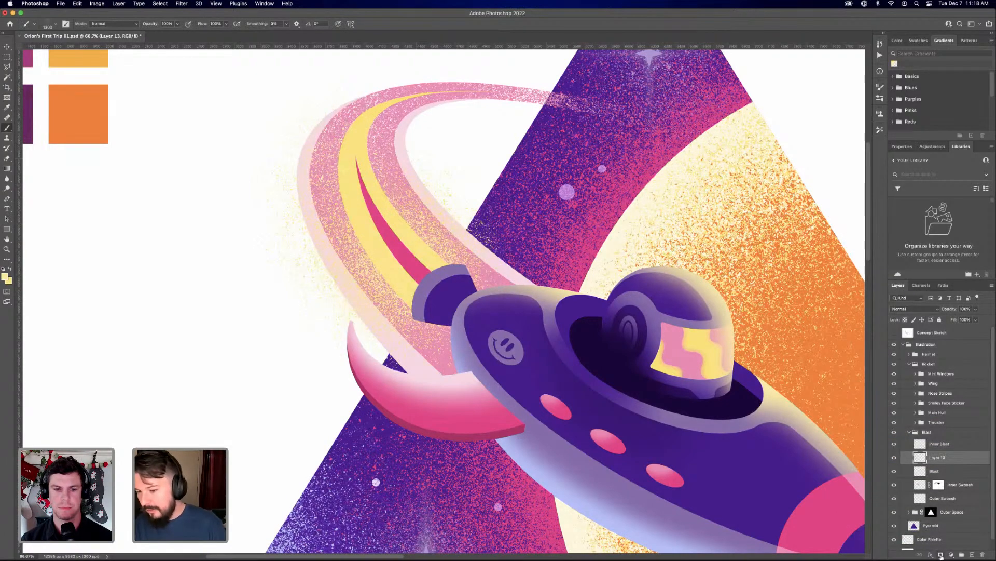
Add a layer mask to the merged grain layer and hide the yellow grain on the trail beneath the thruster
left_click(941, 555)
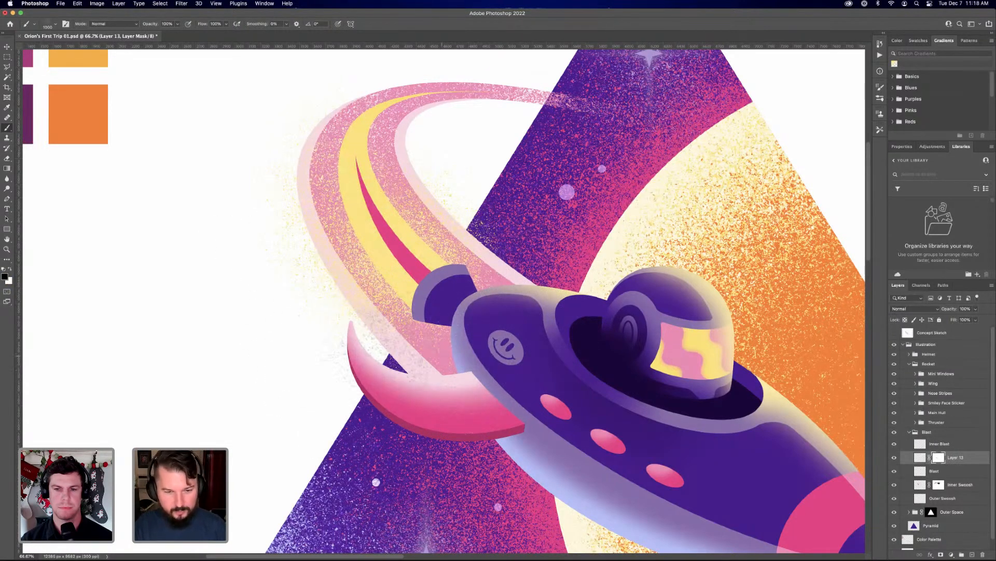
mouse_move(442, 356)
left_mouse_down()
mouse_move(422, 339)
mouse_move(470, 381)
left_mouse_up()
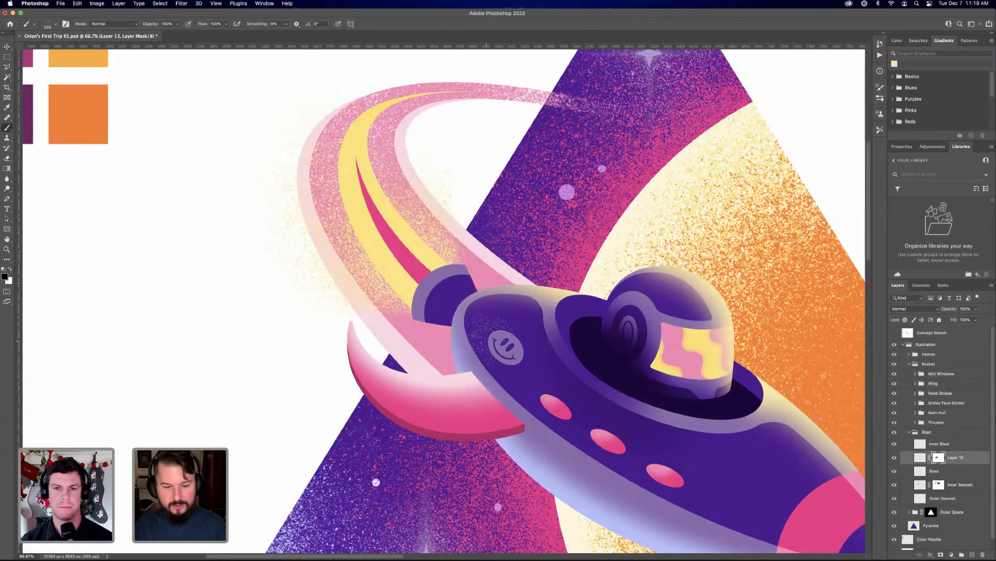
key("bracketright")
key("bracketright")
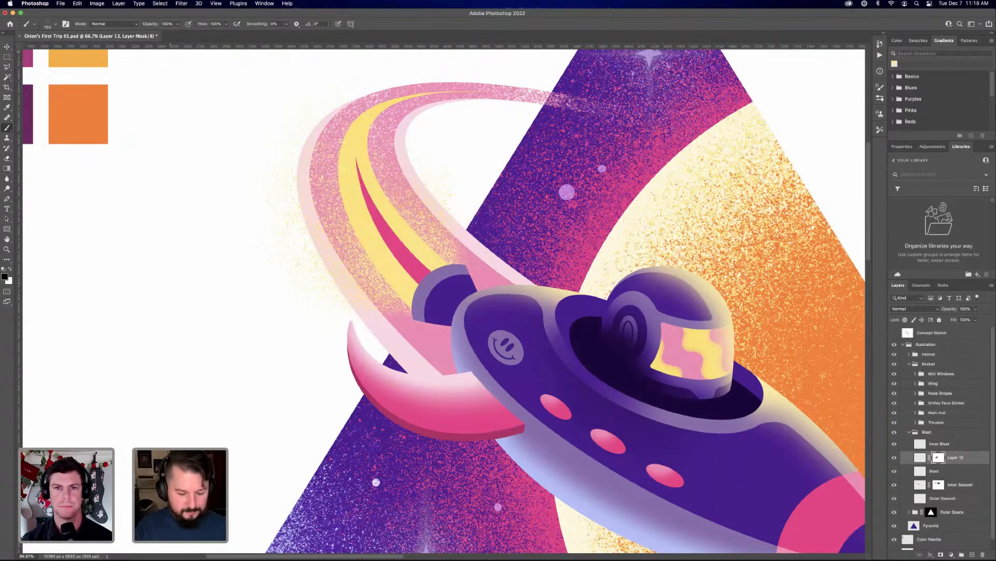
Refine the grain layer's mask around the thruster with a smaller Soft Round brush, alternating between black and white
right_click(99, 151)
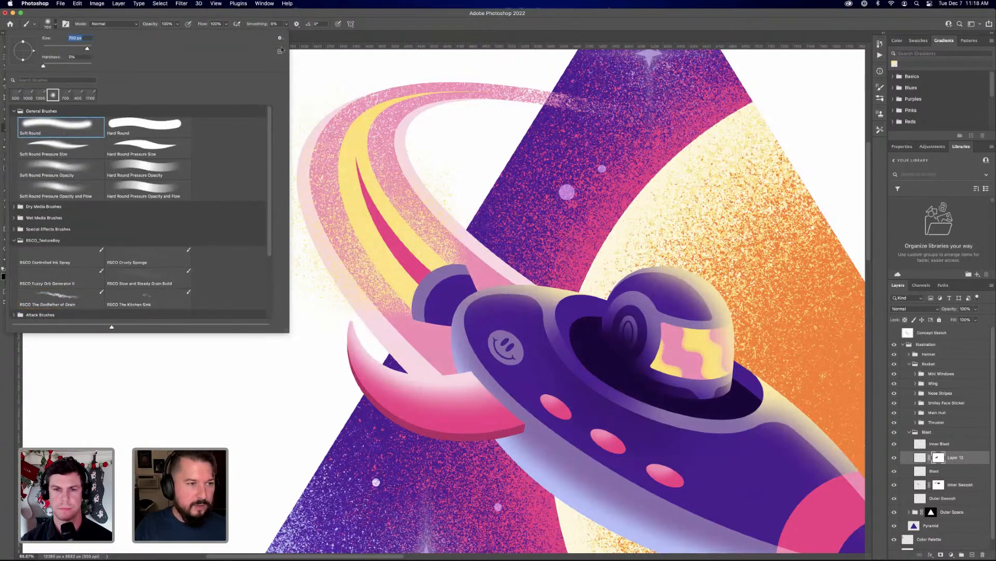
left_click(379, 19)
key("bracketleft")
key("bracketleft")
key("bracketleft")
key("bracketleft")
key("bracketleft")
key("bracketleft")
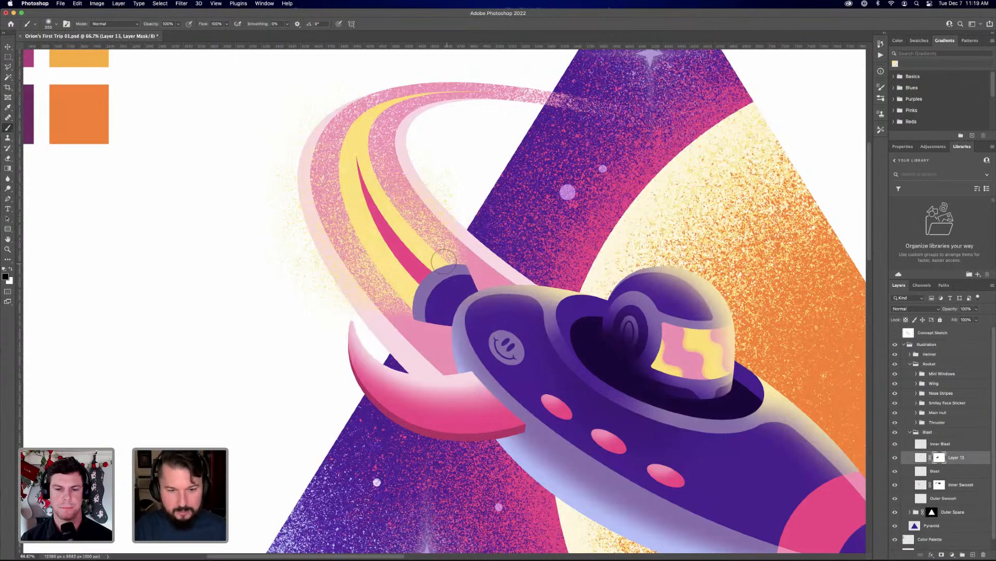
key("x")
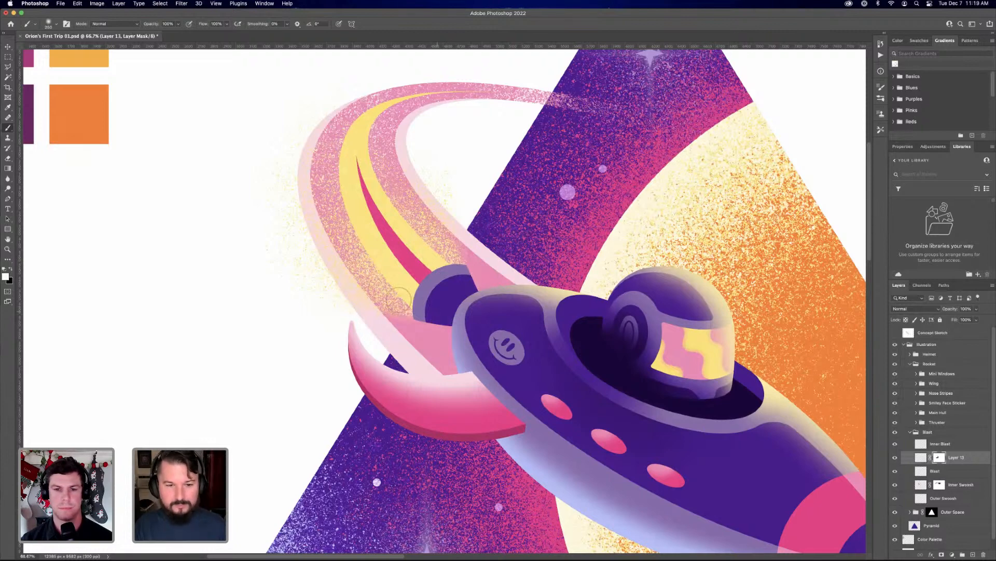
key("x")
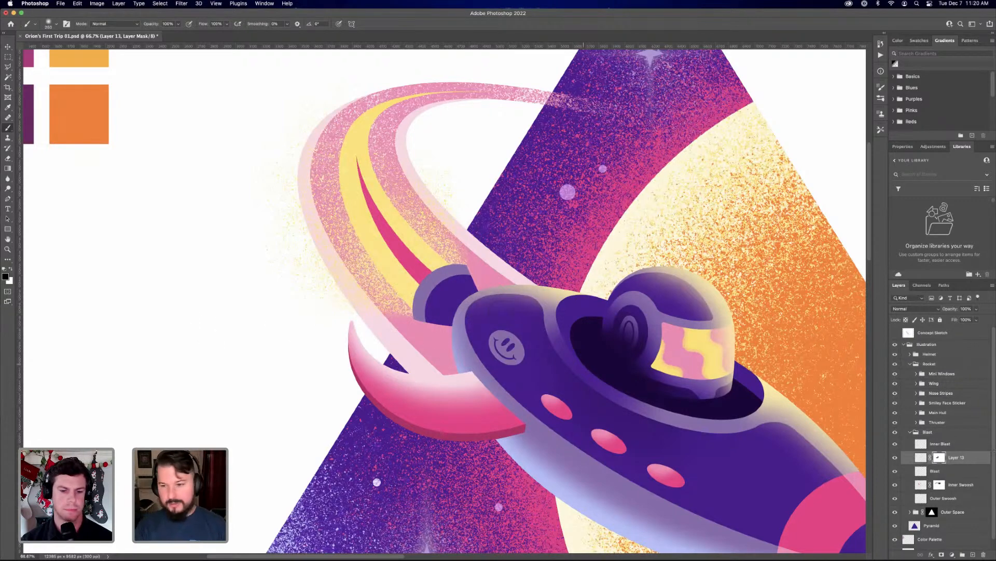
Add a new layer above Inner Blast in the Blast group for pink grain
left_click(954, 447)
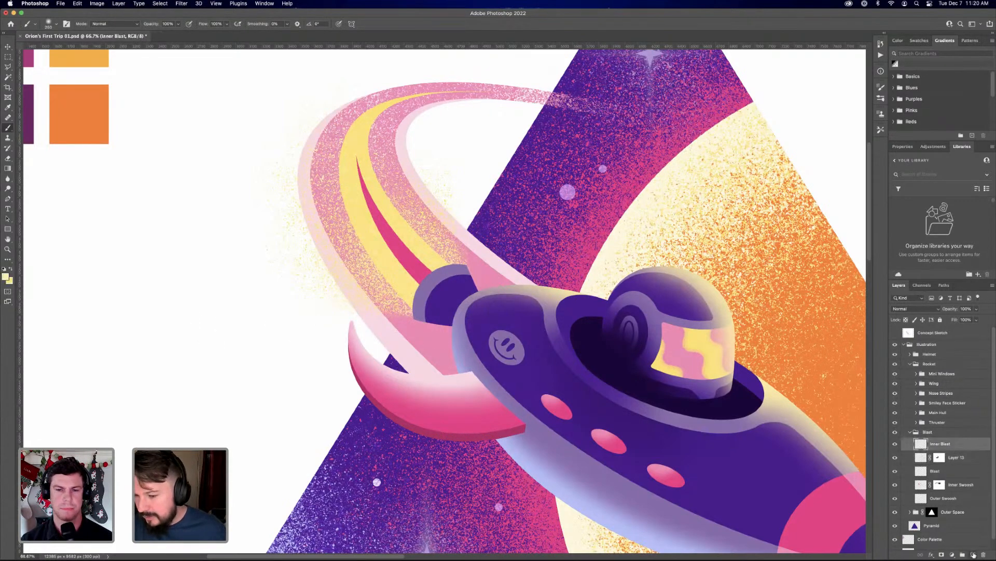
left_click(973, 554)
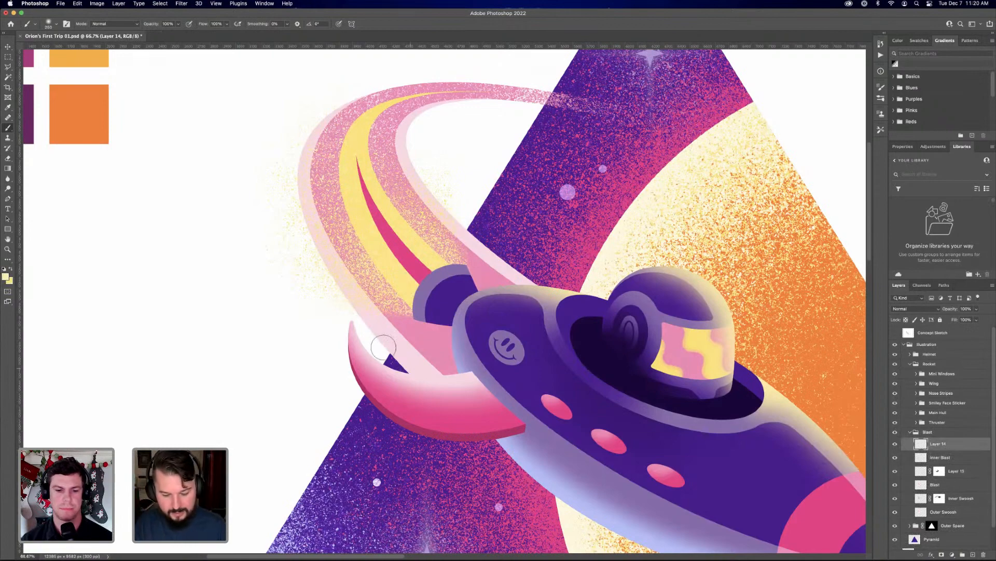
key("bracketright")
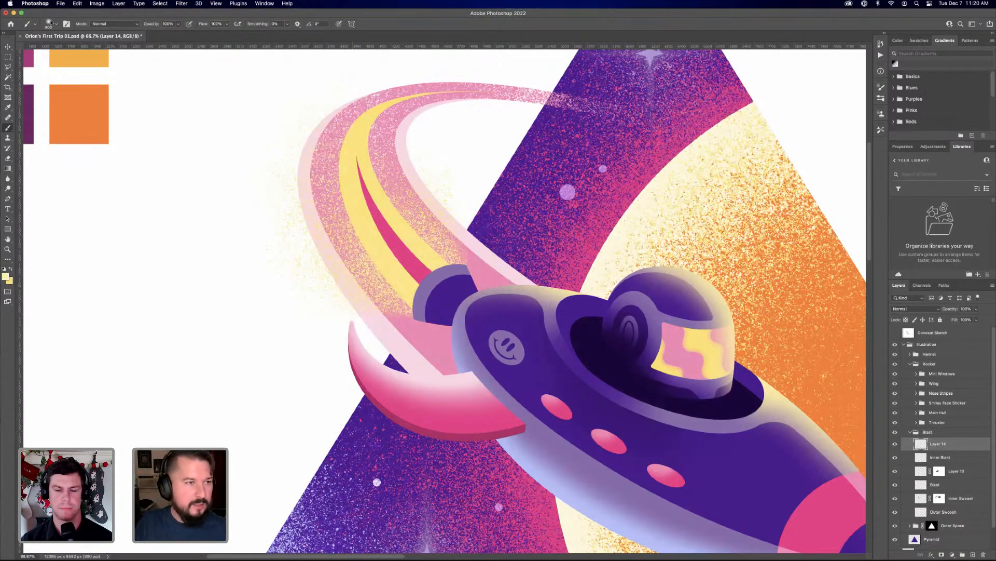
Choose the RSCO The Godfather of Grain brush and sample the dark pink of the inner blast as the paint colour
left_click(49, 23)
left_click(69, 297)
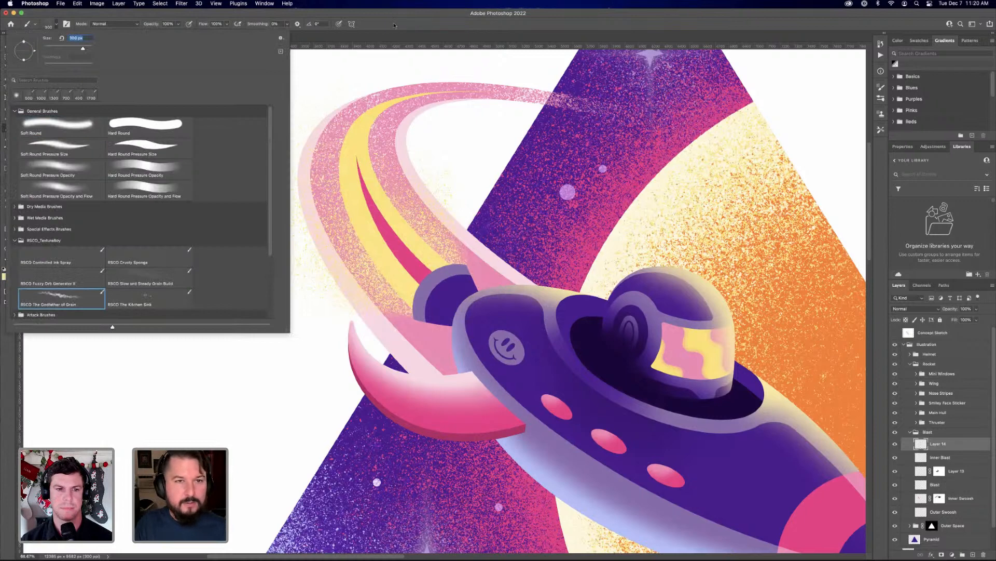
left_click(488, 277)
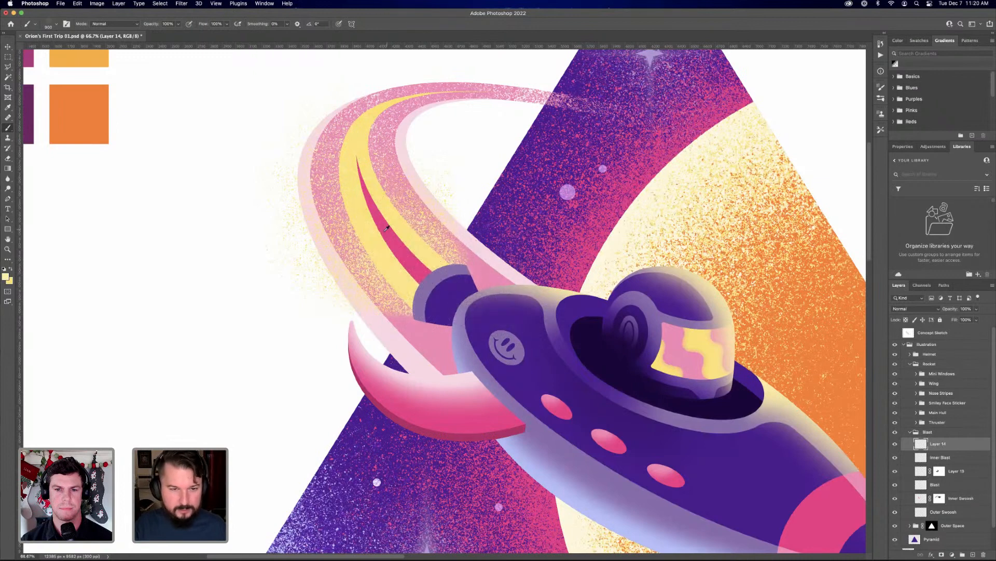
left_click(384, 230, "alt")
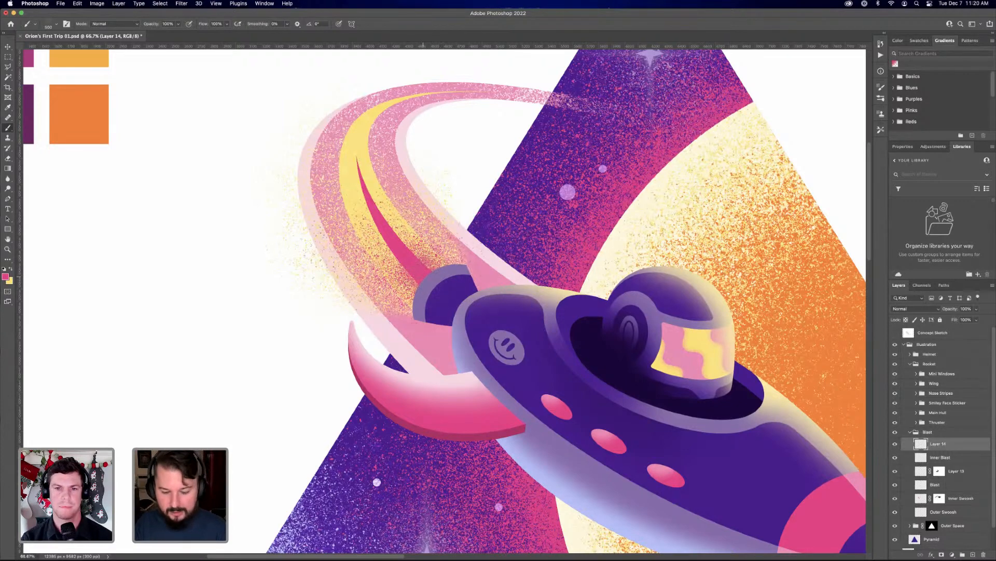
Spray dark pink grain on Layer 14 over the yellow blast where it leaves the thruster, building it up near the nozzle
left_click_drag(423, 243, 418, 247)
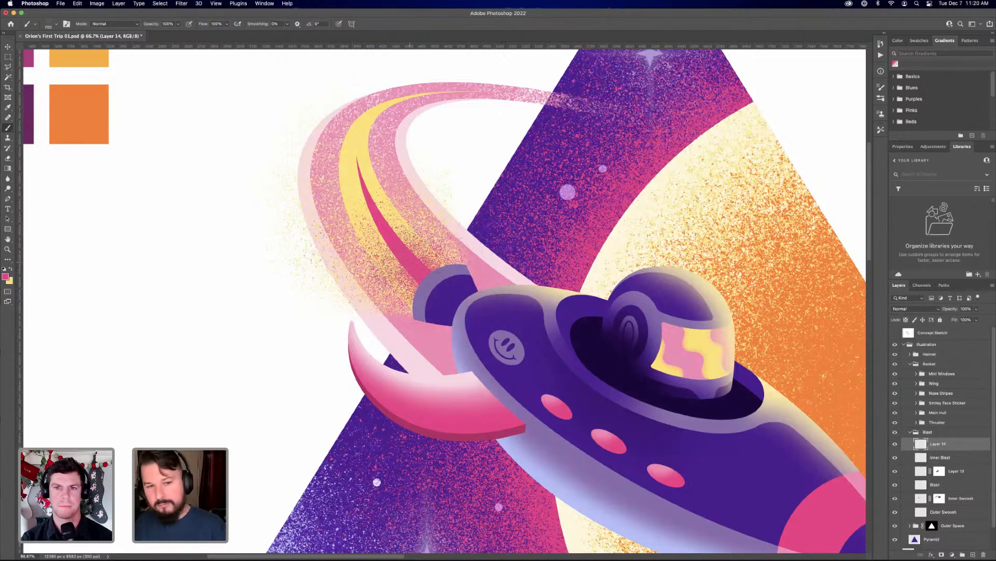
left_click_drag(426, 279, 415, 262)
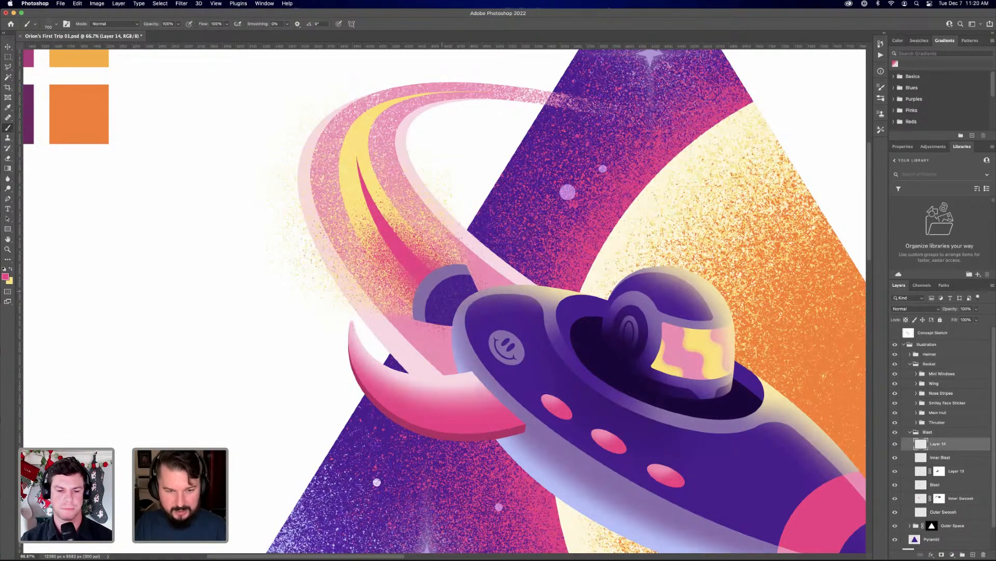
left_click_drag(443, 291, 450, 282)
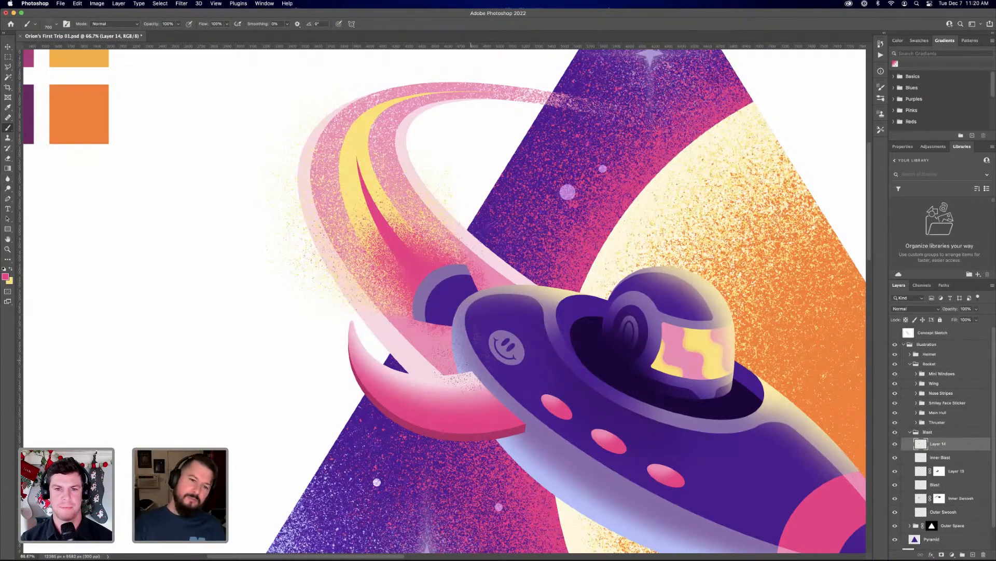
right_click(408, 301)
left_click(335, 291)
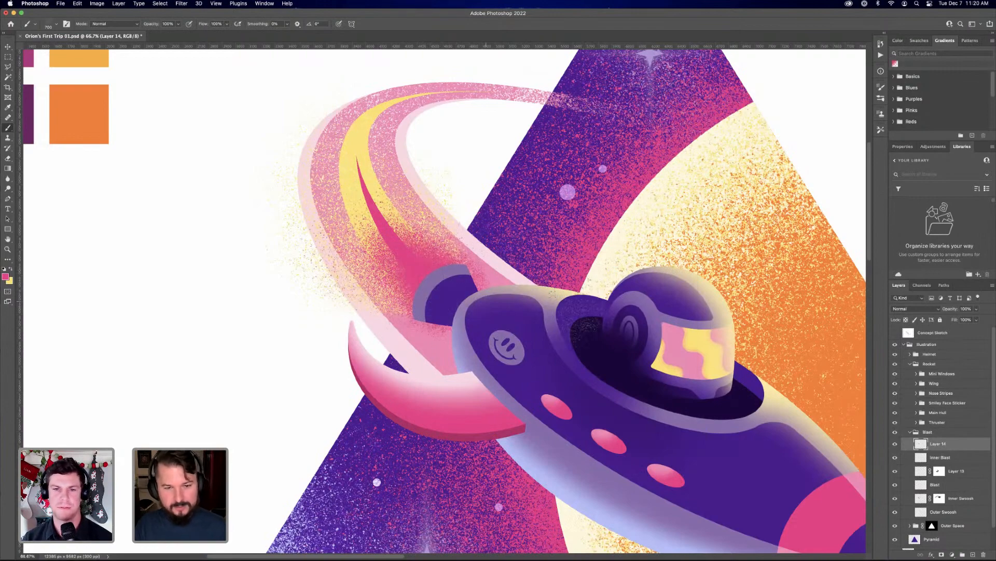
Add a layer mask to Layer 14 and paint out stray pink grain around the thruster with a smaller grain brush
key("super+minus")
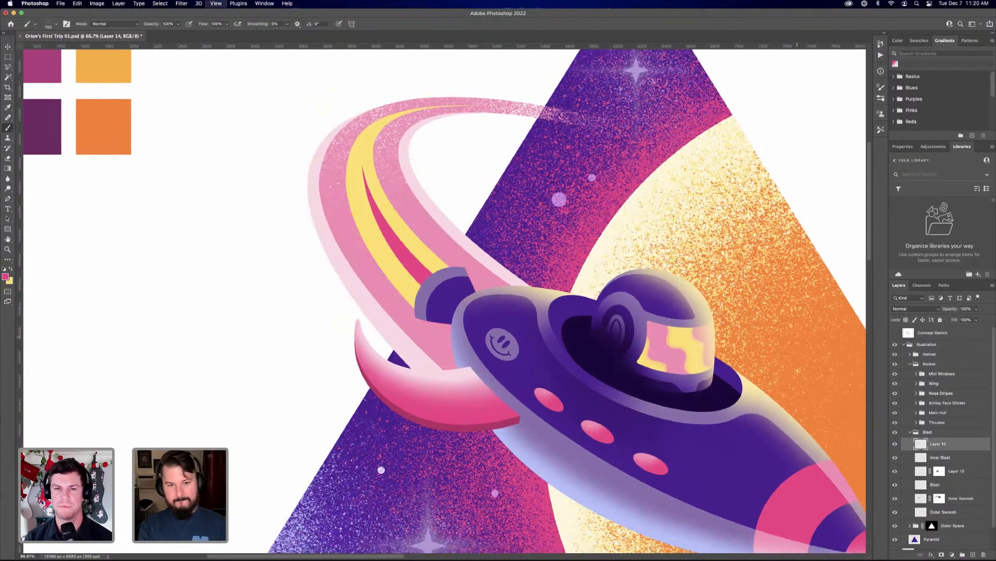
key("super+minus")
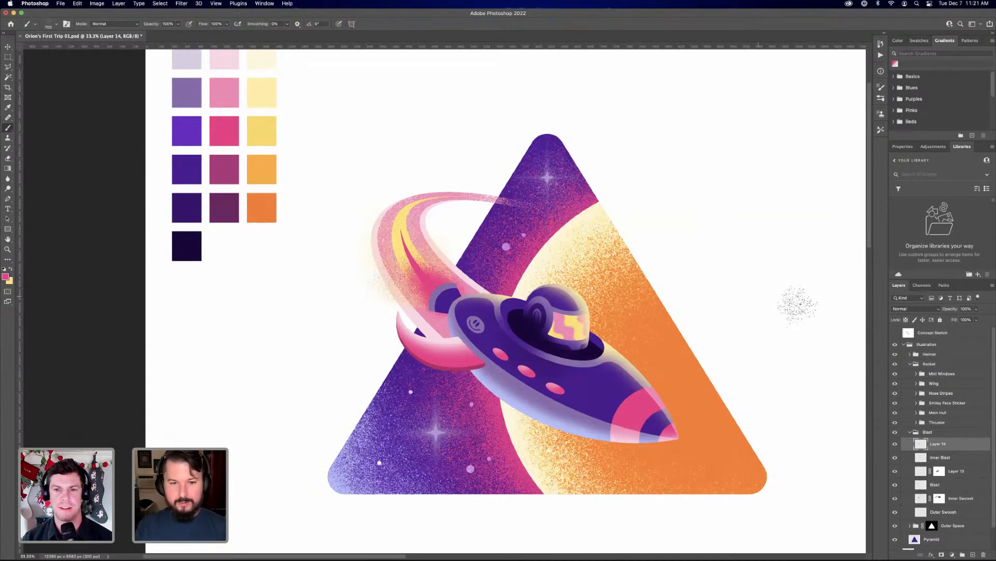
left_click(942, 554)
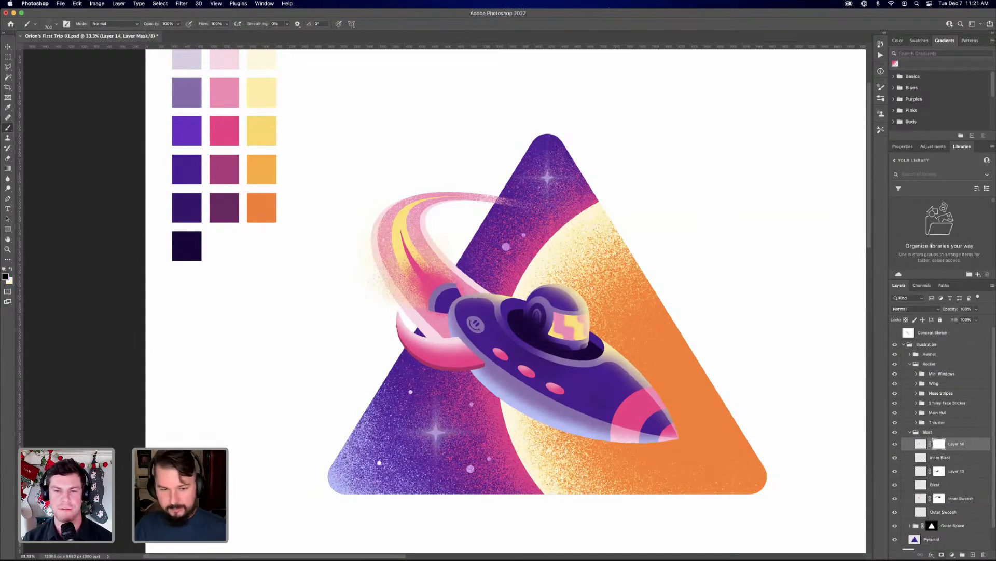
key("super+plus")
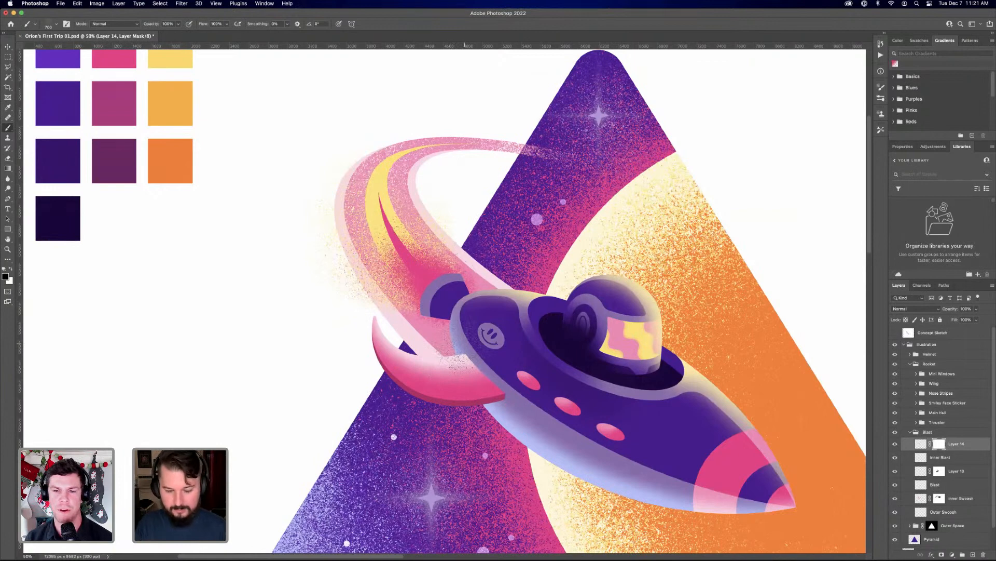
key("bracketright")
key("bracketleft")
key("bracketleft")
key("bracketleft")
key("bracketleft")
key("bracketleft")
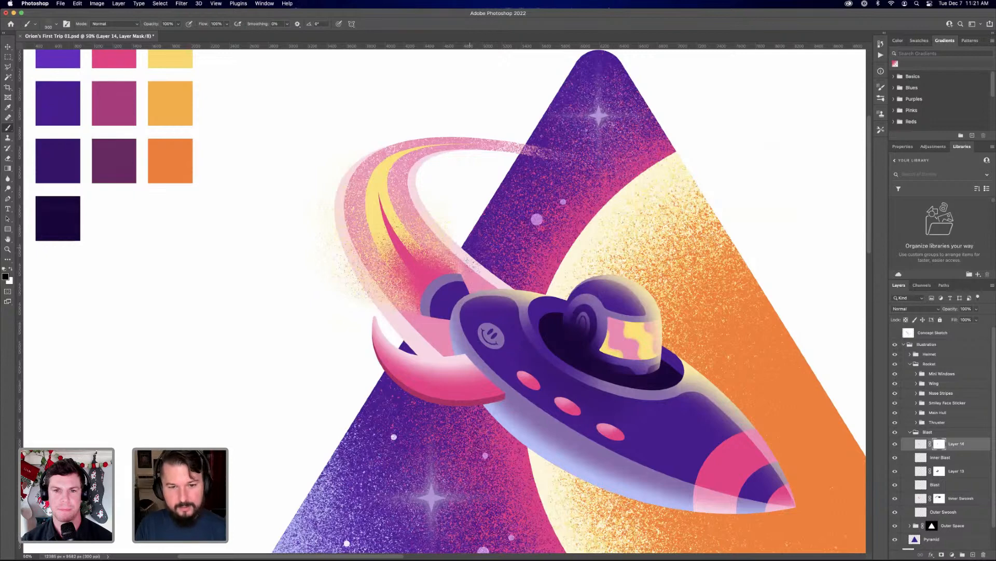
Thin the yellow grain outside the trail's outer edge on Layer 13's mask, using a larger grain brush
left_click(941, 473)
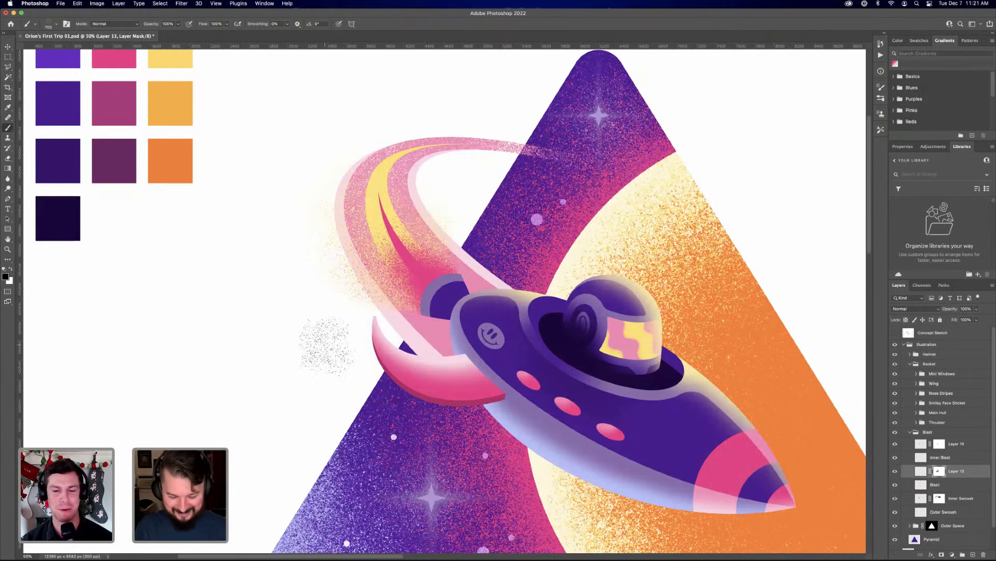
key("bracketright")
key("bracketright")
key("bracketright")
key("bracketright")
key("bracketright")
key("bracketright")
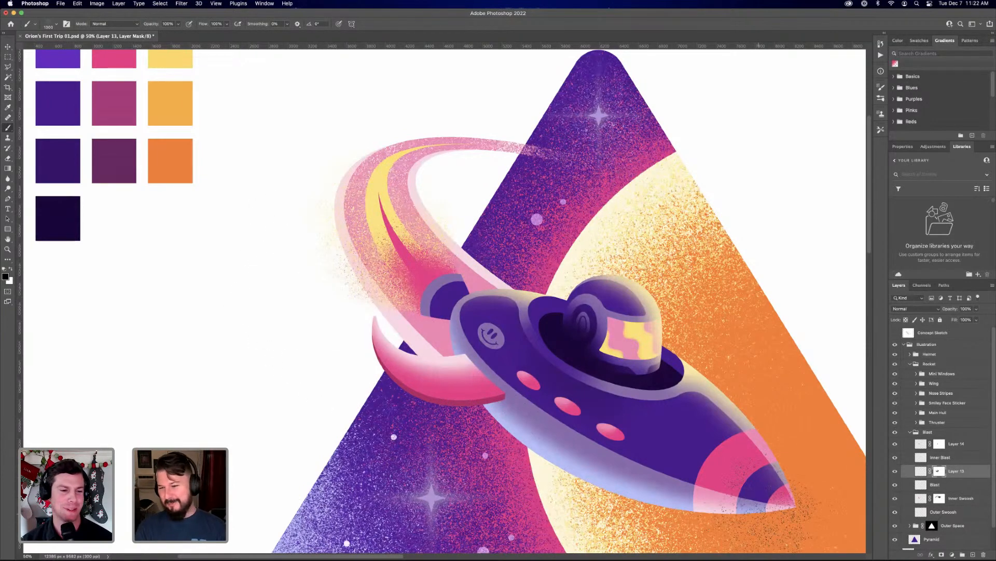
Save the illustration with Layer 14's mask selected and the Move tool active
left_click(940, 443)
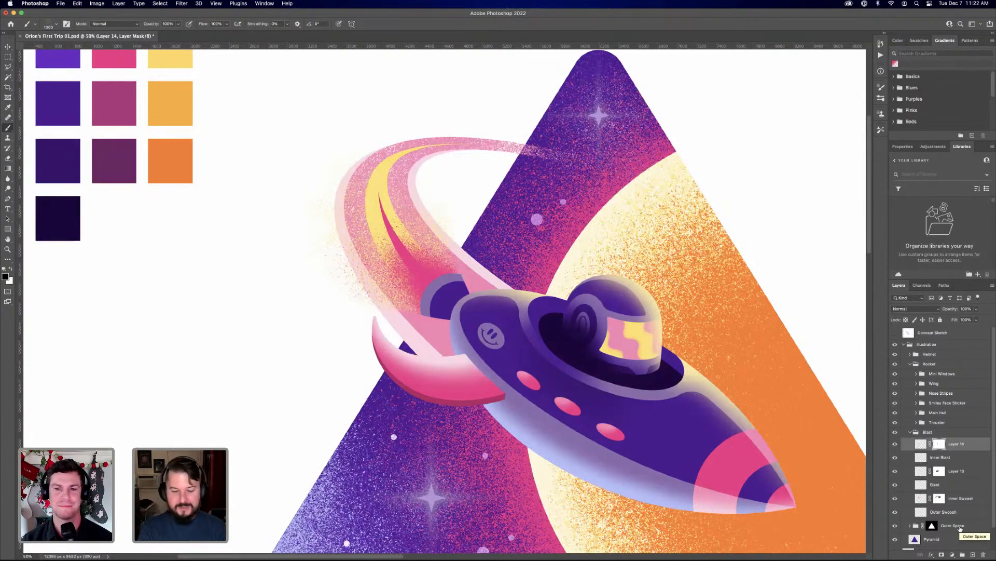
key("super+0")
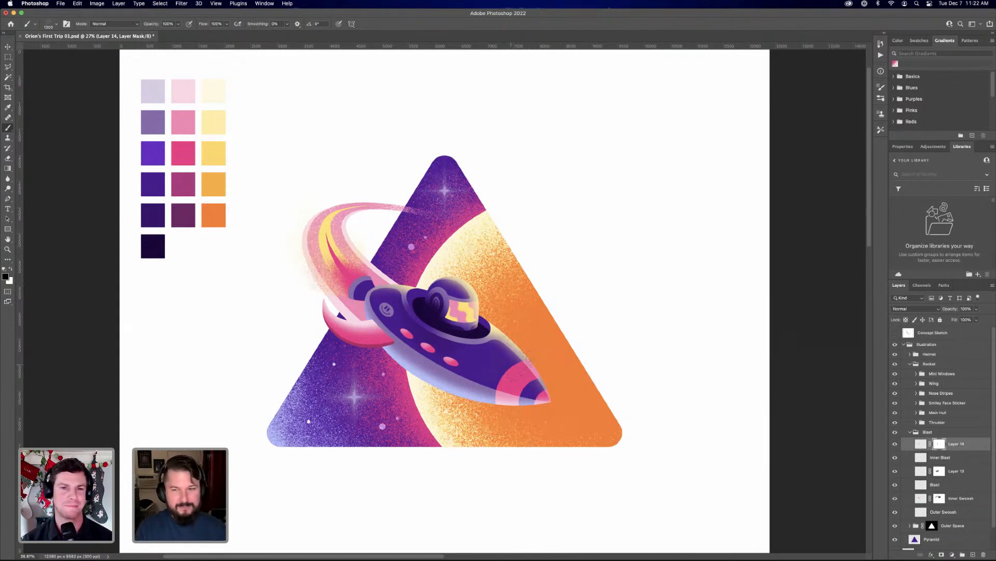
key("v")
left_click(61, 4)
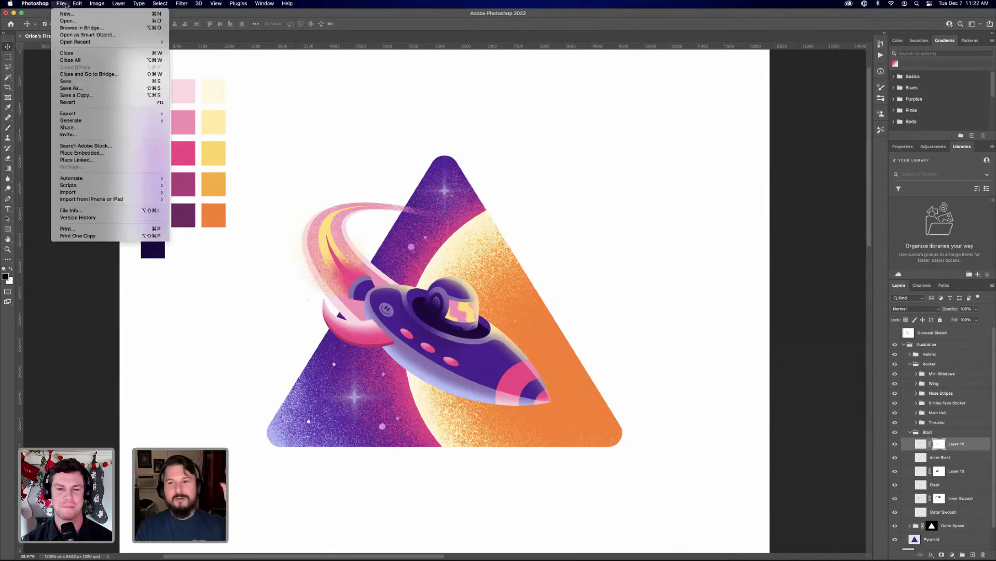
left_click(78, 81)
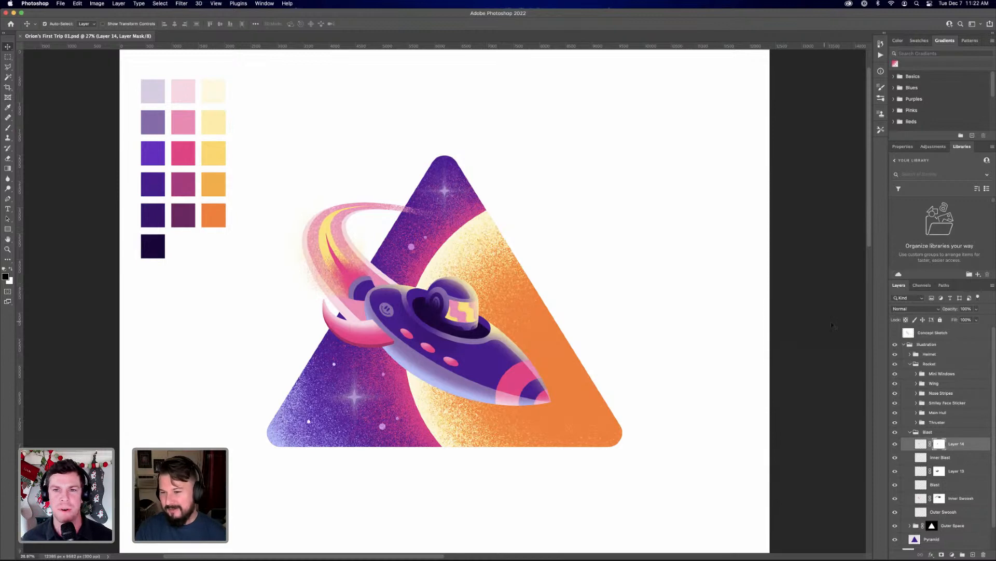
Show the Concept Sketch layer to compare it with the finished illustration, and hide it again
left_click(895, 332)
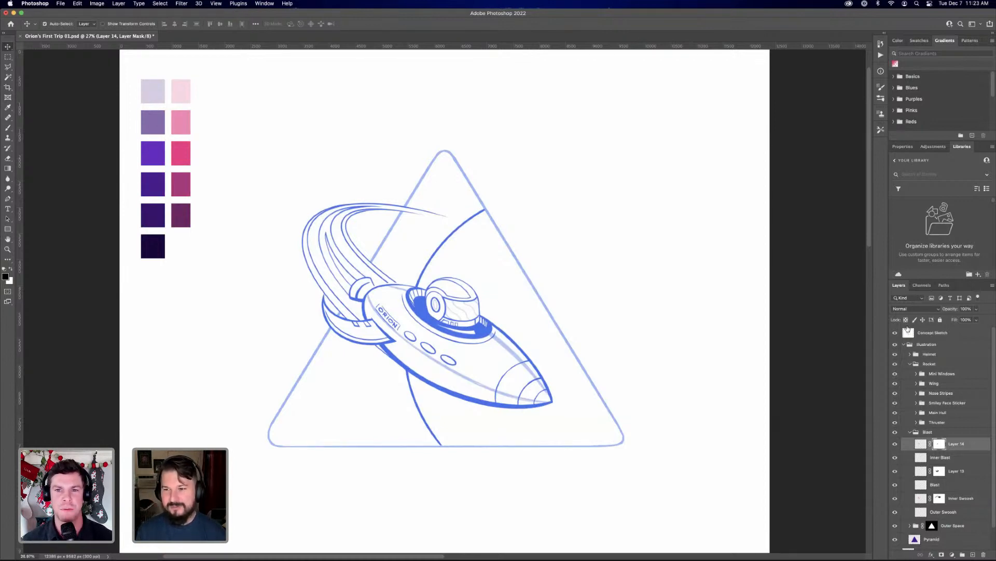
left_click(895, 334)
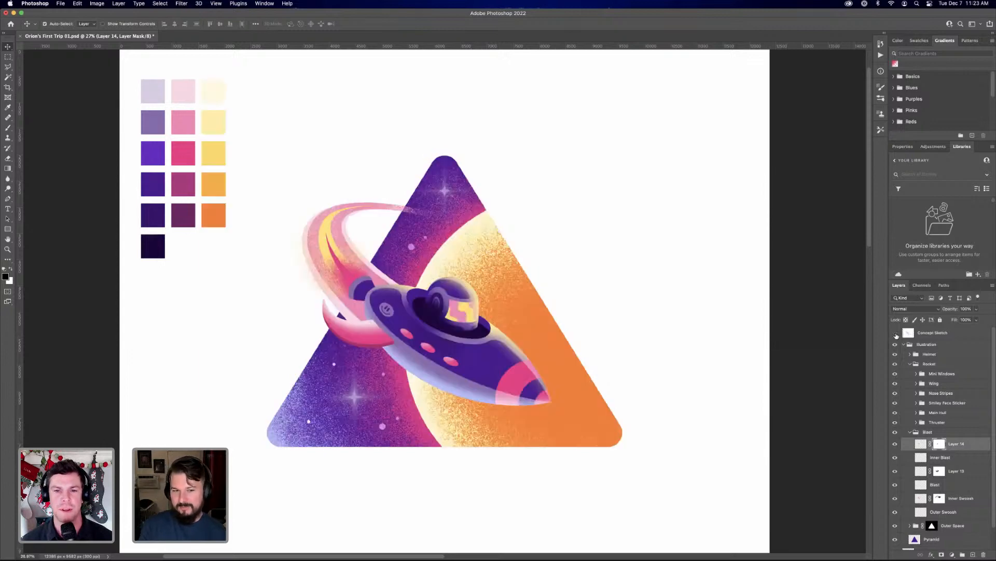